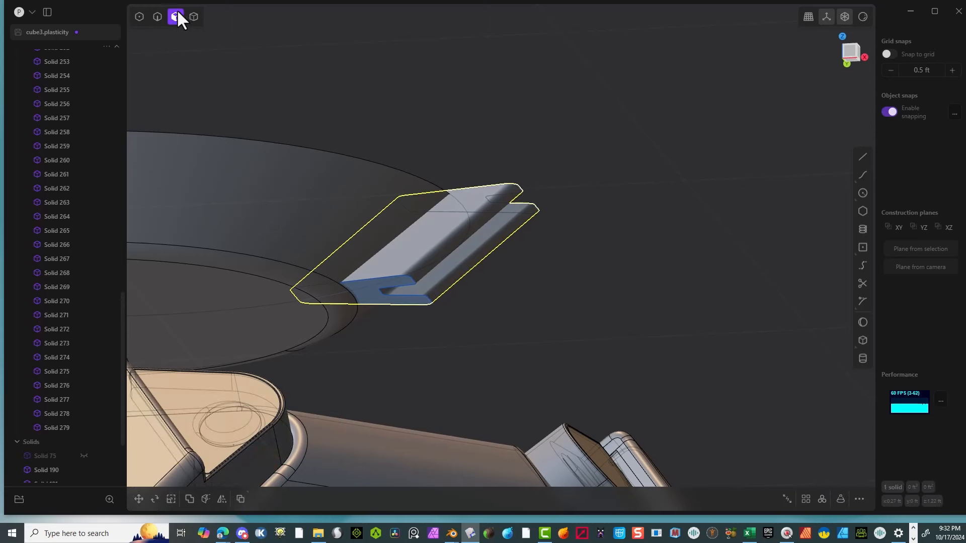
Step: Delete the leftover profile curves around the two end faces of the slotted bracket beside the dish
{"action": "left_click", "coordinate": [157, 16]}
{"action": "left_click", "coordinate": [373, 278]}
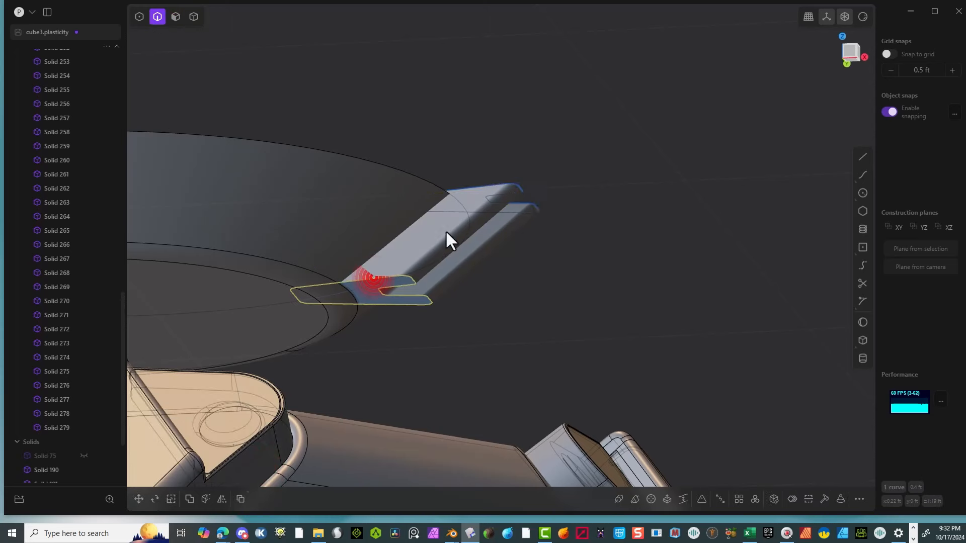
{"action": "left_click", "coordinate": [504, 184], "text": "shift"}
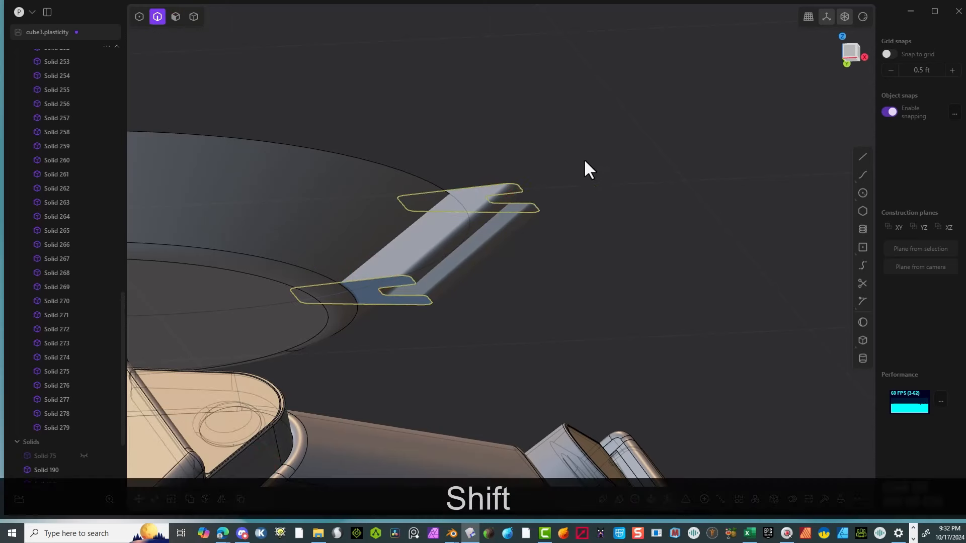
{"action": "key", "text": "Delete"}
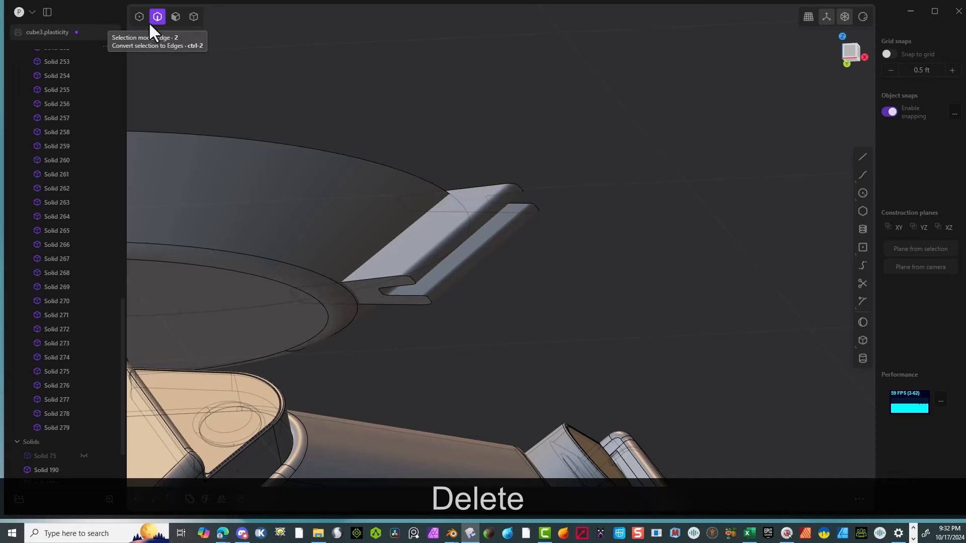
{"action": "left_click", "coordinate": [379, 275]}
{"action": "key", "text": "f"}
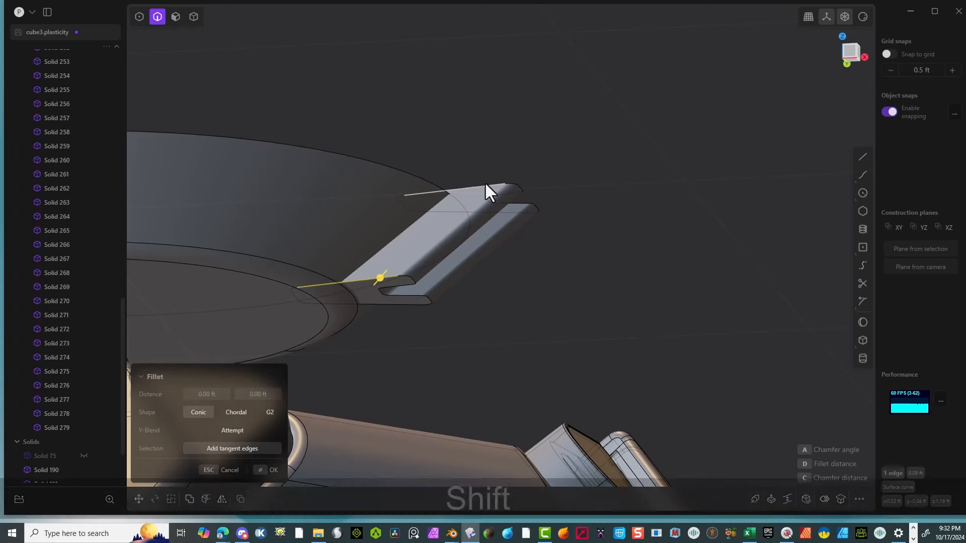
{"action": "left_click", "coordinate": [485, 185], "text": "shift"}
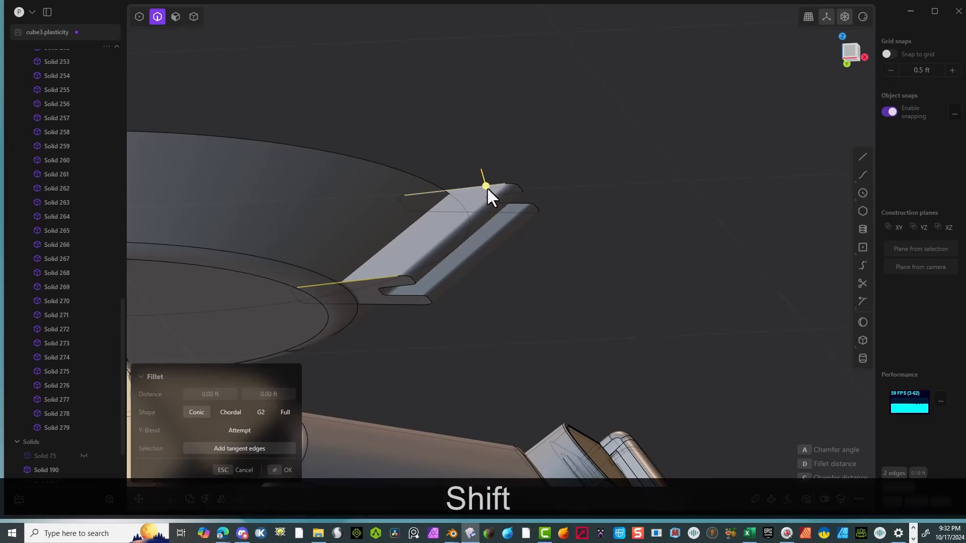
{"action": "left_click_drag", "start_coordinate": [487, 187], "coordinate": [493, 168]}
{"action": "middle_click_drag", "start_coordinate": [493, 167], "coordinate": [380, 387]}
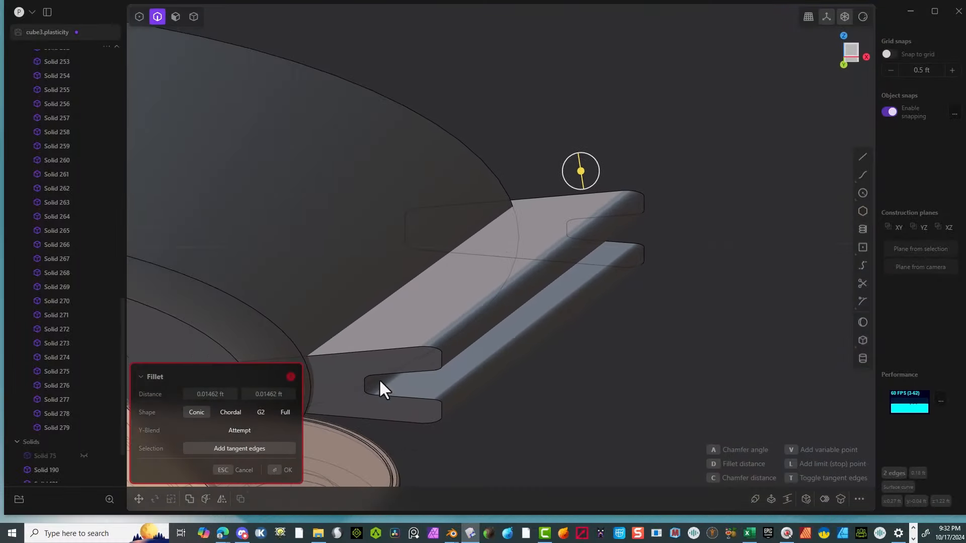
{"action": "left_click", "coordinate": [244, 470]}
{"action": "middle_click_drag", "start_coordinate": [557, 189], "coordinate": [619, 287]}
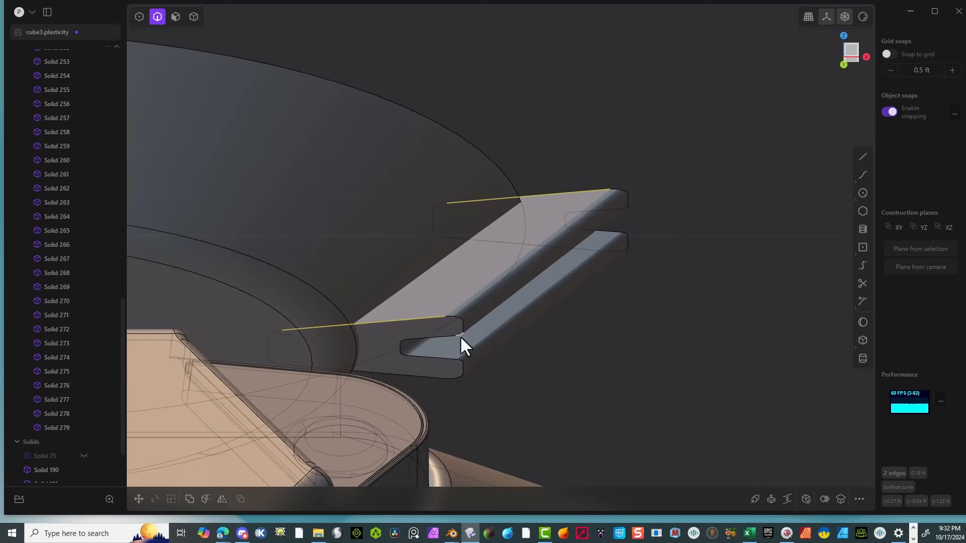
{"action": "left_click", "coordinate": [582, 384]}
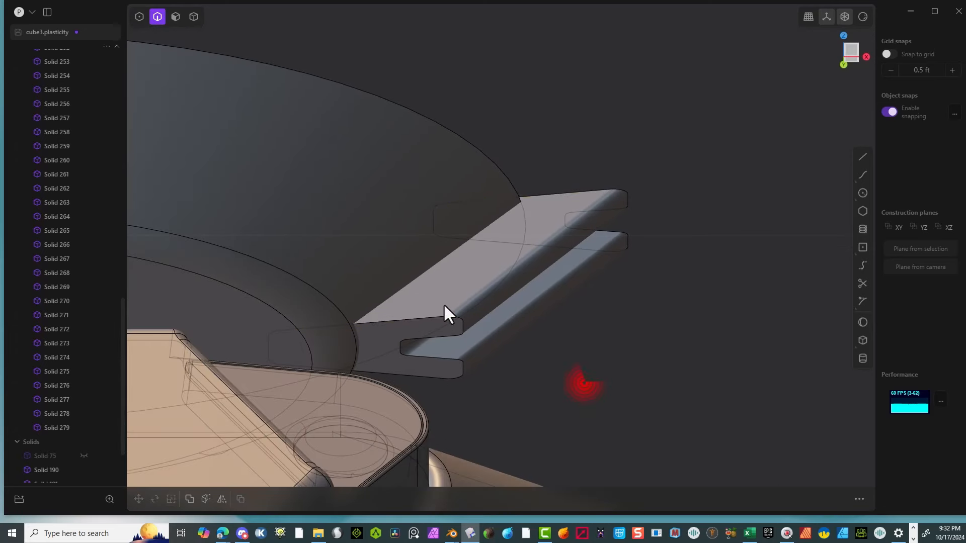
Step: Fillet the complete edge loops of both end faces of the slotted bracket by about 0.0084 ft
{"action": "left_click", "coordinate": [417, 317], "text": "alt"}
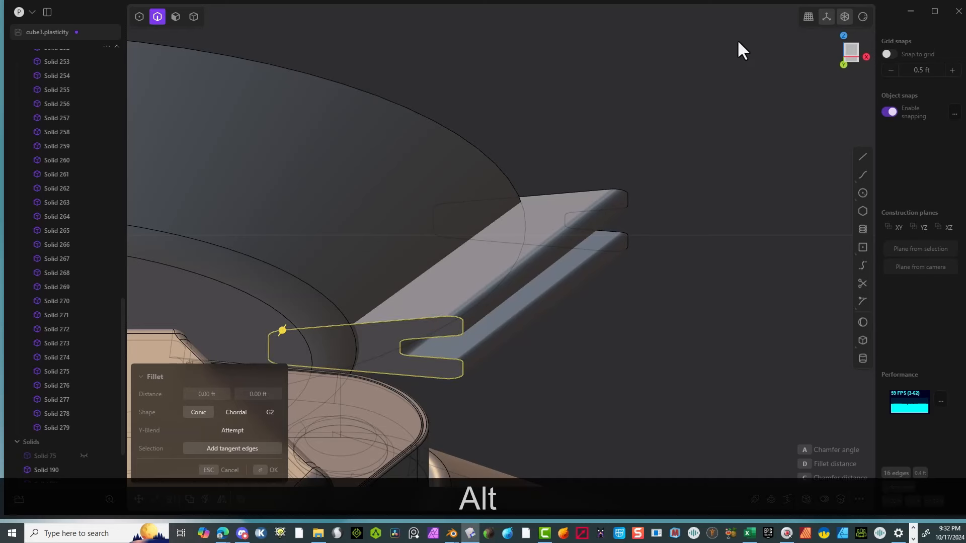
{"action": "left_click", "coordinate": [591, 193], "text": "alt+shift"}
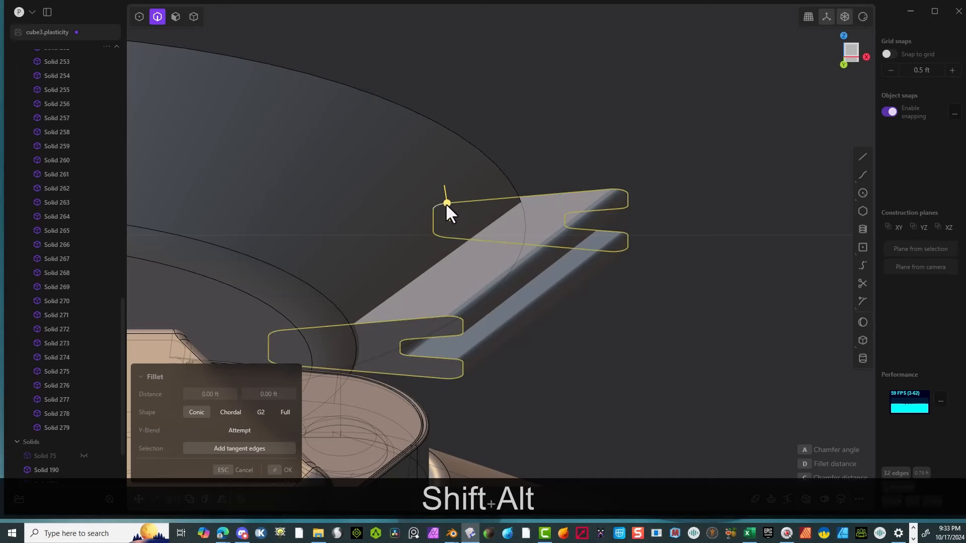
{"action": "mouse_move", "coordinate": [445, 202]}
{"action": "left_mouse_down"}
{"action": "mouse_move", "coordinate": [456, 203]}
{"action": "mouse_move", "coordinate": [456, 189]}
{"action": "left_mouse_up"}
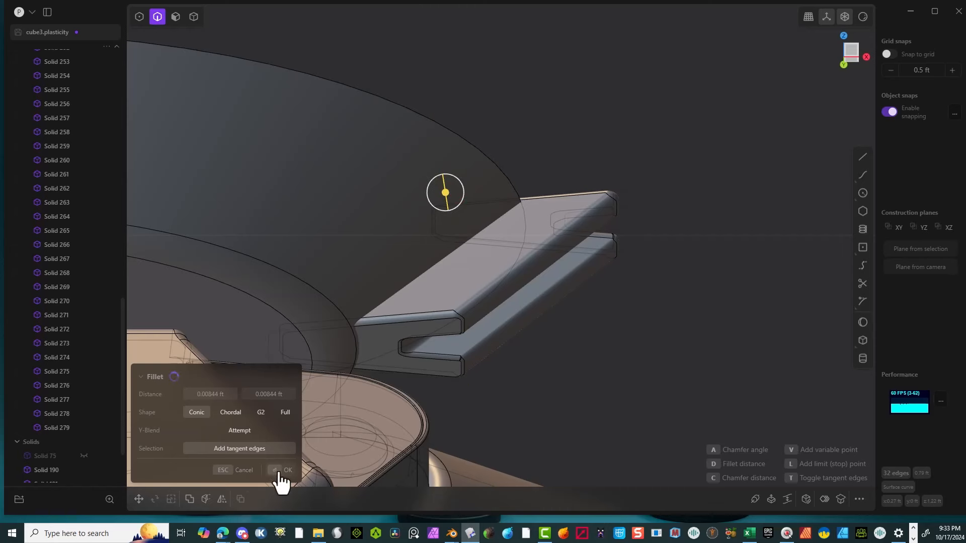
{"action": "middle_click_drag", "start_coordinate": [493, 189], "coordinate": [475, 206]}
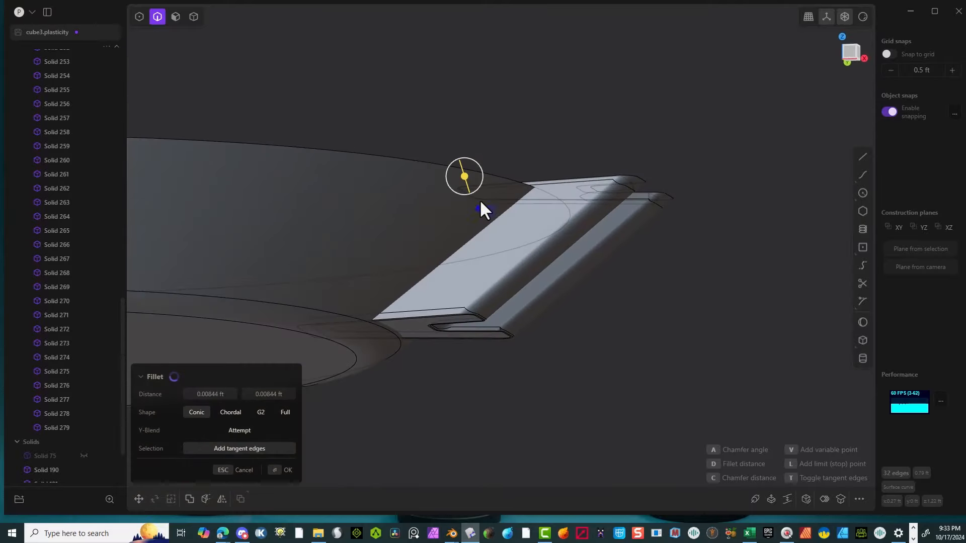
{"action": "middle_click_drag", "start_coordinate": [498, 269], "coordinate": [476, 315]}
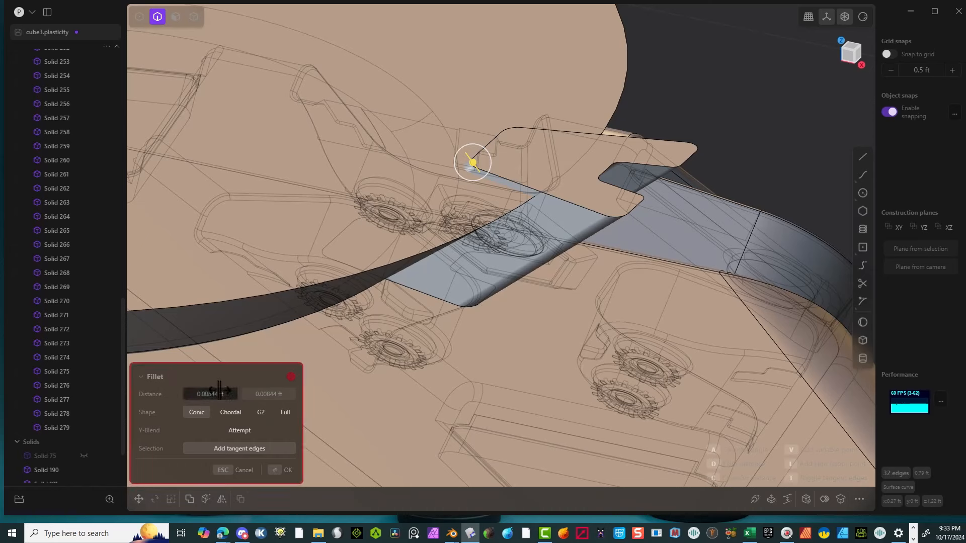
Step: Set both fillet distances for the bracket's end-face edges to 0.005 ft
{"action": "left_click", "coordinate": [220, 390]}
{"action": "type", "text": ".005"}
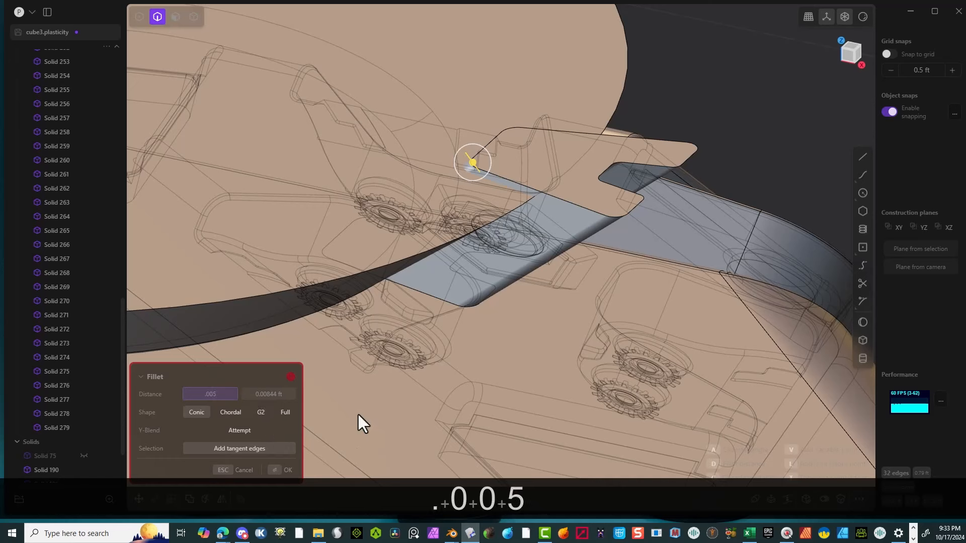
{"action": "key", "text": "Tab"}
{"action": "type", "text": ".005"}
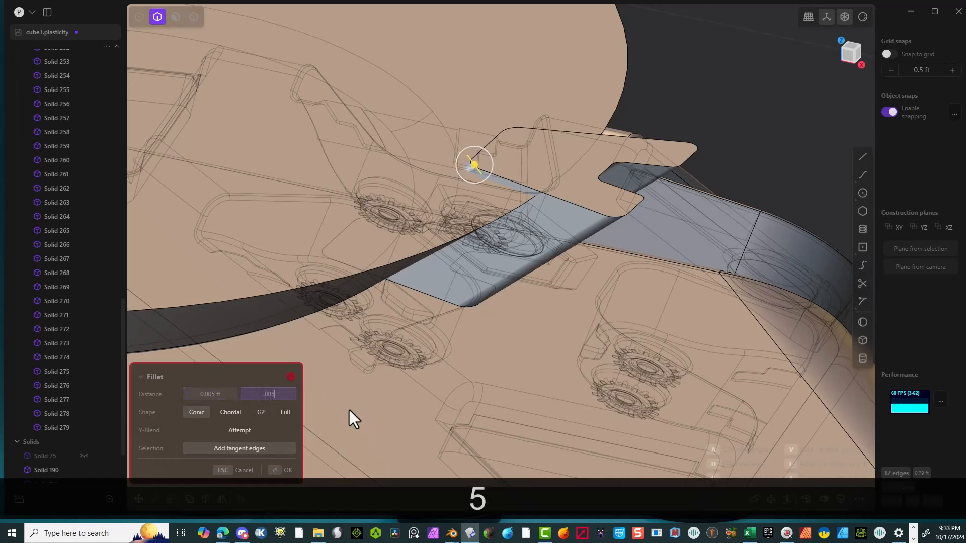
{"action": "key", "text": "Tab"}
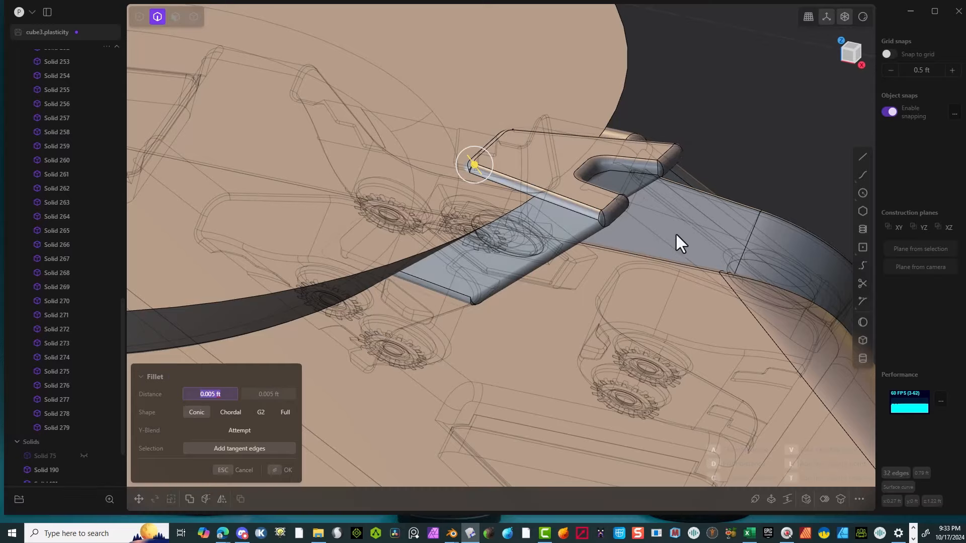
{"action": "middle_click_drag", "start_coordinate": [676, 234], "coordinate": [656, 231]}
{"action": "scroll", "coordinate": [515, 148], "scroll_direction": "up", "scroll_amount": 3}
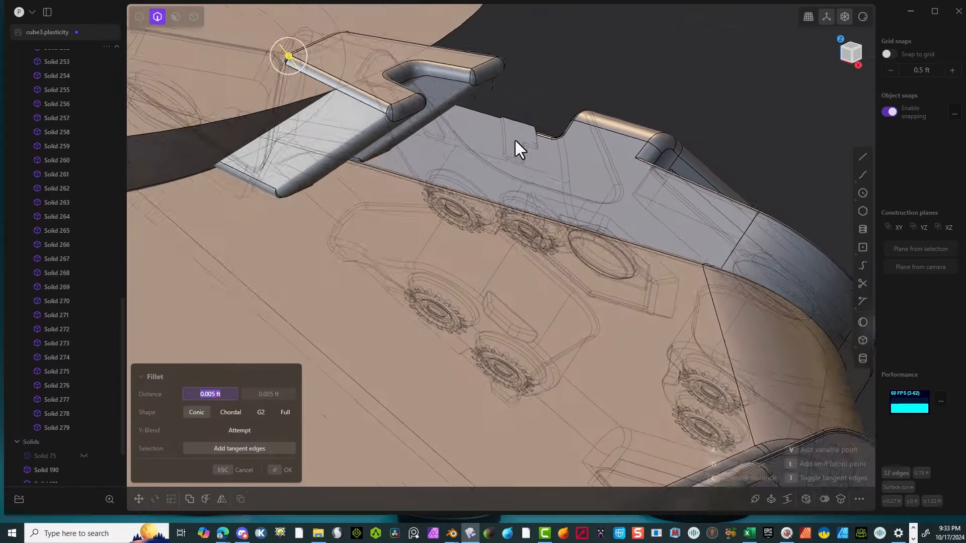
{"action": "scroll", "coordinate": [523, 141], "scroll_direction": "down", "scroll_amount": 2}
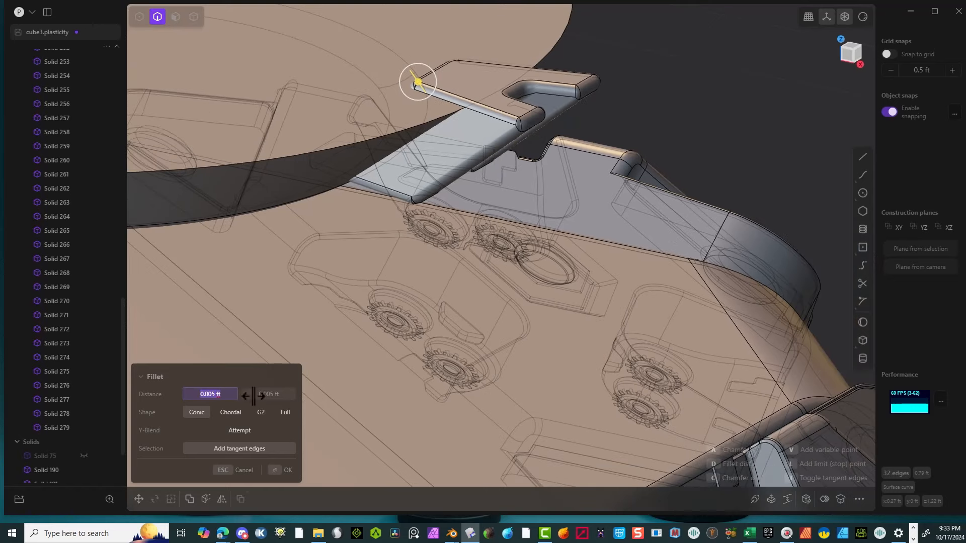
Step: Set both fillet distances for the bracket's end-face edges to 0.002 ft and apply the fillet
{"action": "left_click", "coordinate": [210, 393]}
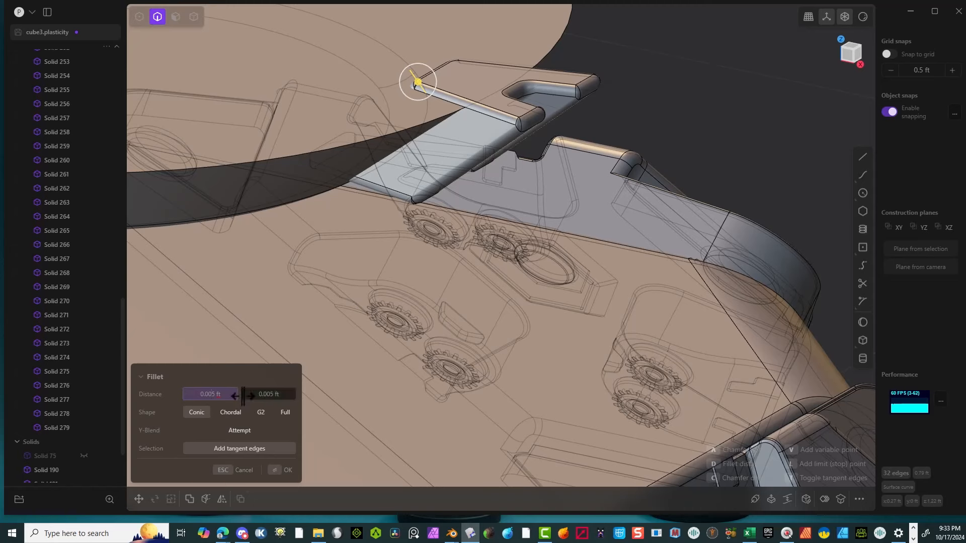
{"action": "key", "text": "Delete"}
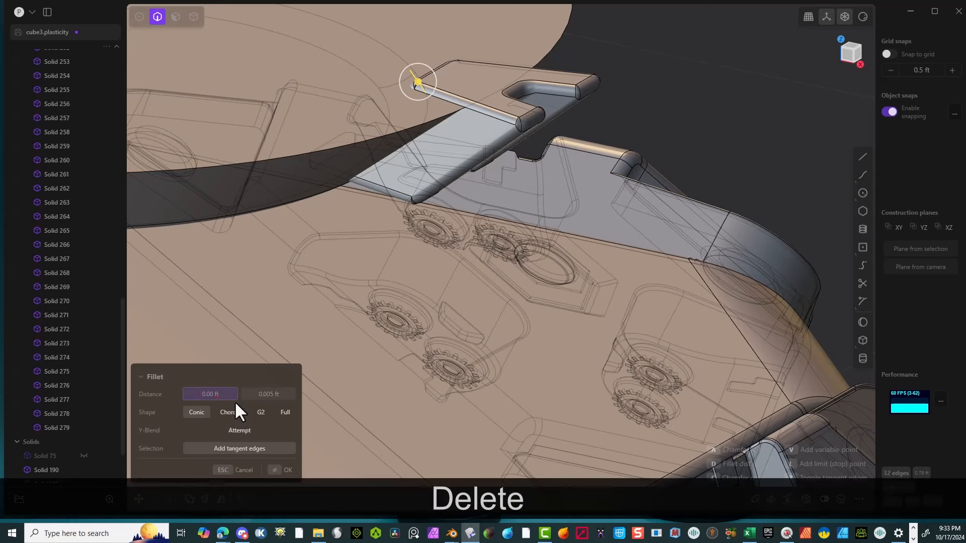
{"action": "type", "text": "22"}
{"action": "key", "text": "BackSpace"}
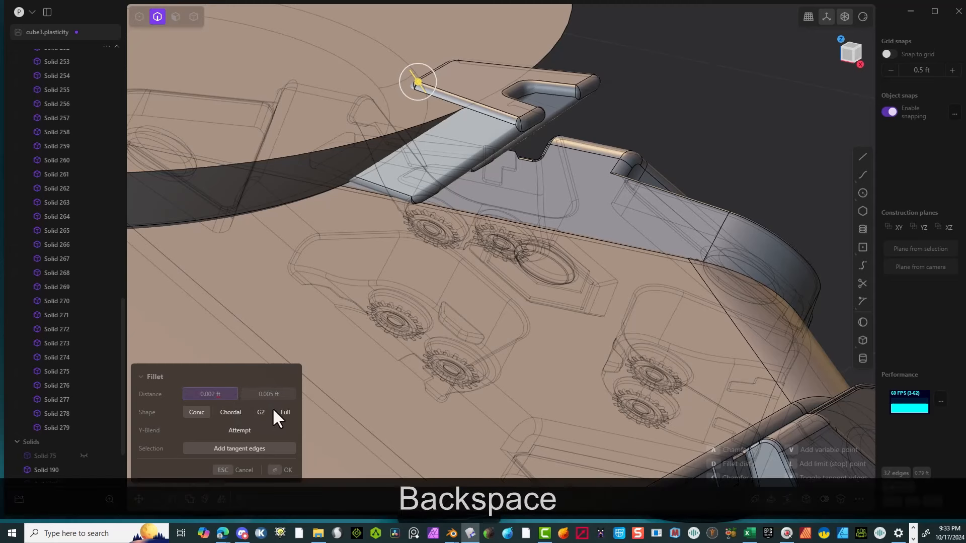
{"action": "left_click", "coordinate": [272, 393]}
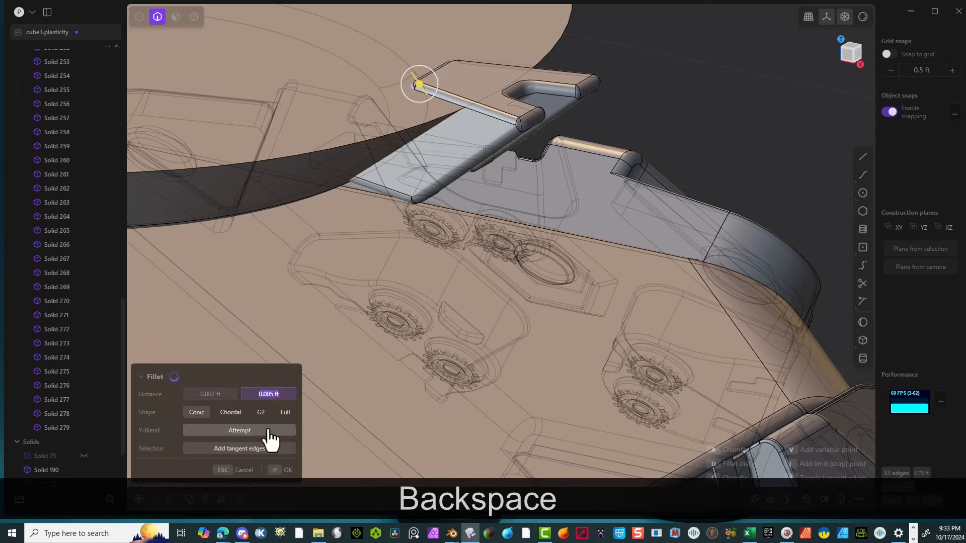
{"action": "left_click", "coordinate": [271, 393]}
{"action": "key", "text": "Delete"}
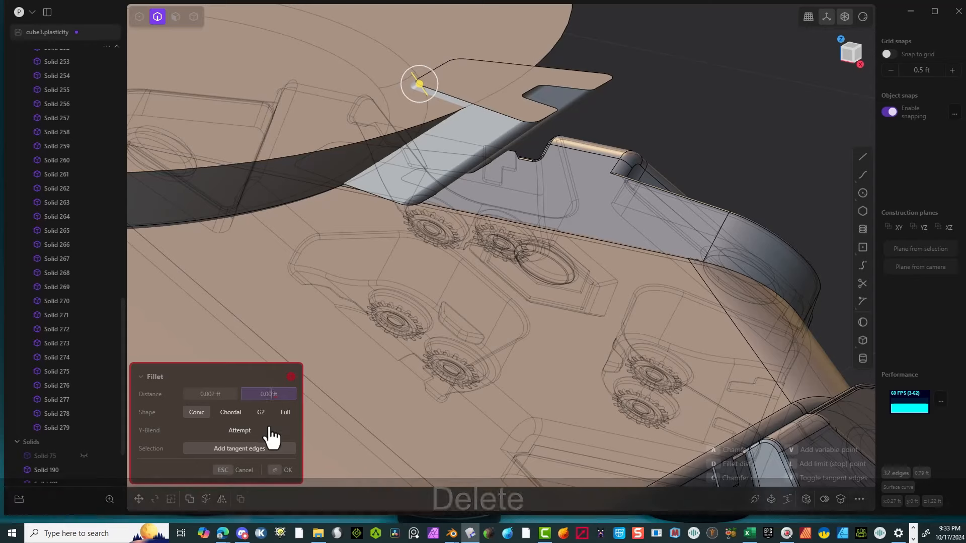
{"action": "type", "text": "2"}
{"action": "key", "text": "Tab"}
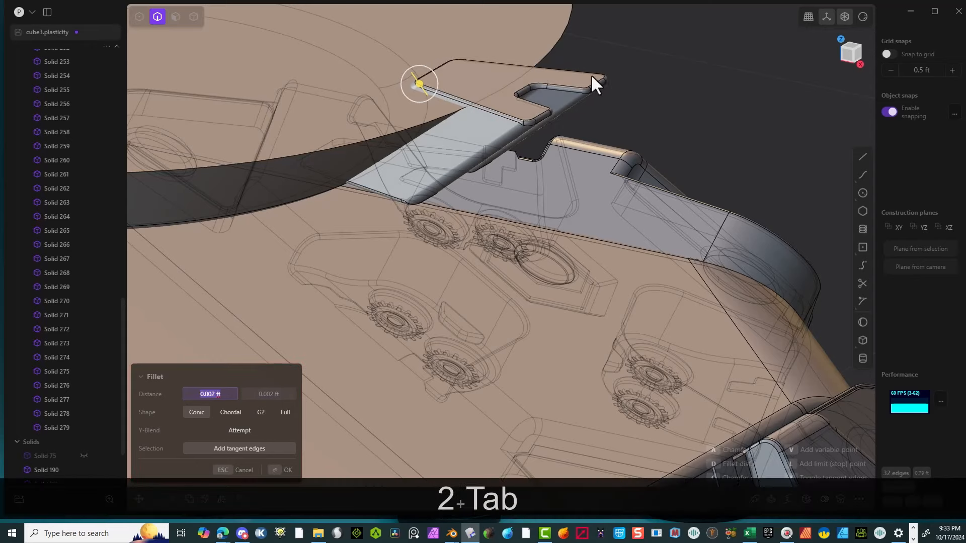
{"action": "middle_click_drag", "start_coordinate": [591, 76], "coordinate": [568, 105]}
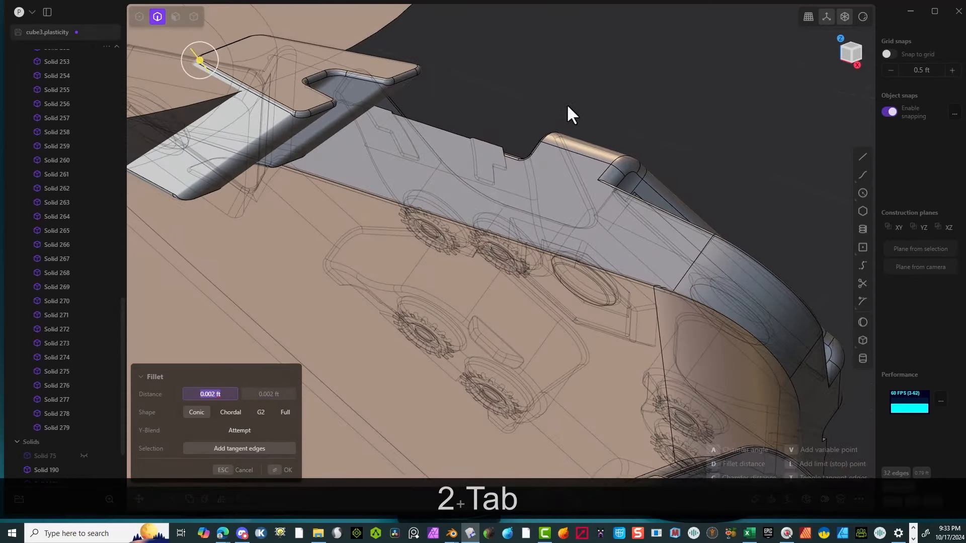
{"action": "left_click", "coordinate": [276, 477]}
Step: In the front view, move the whole bracket solid down about 0.006 ft along the Z axis
{"action": "scroll", "coordinate": [289, 257], "scroll_direction": "down", "scroll_amount": 5}
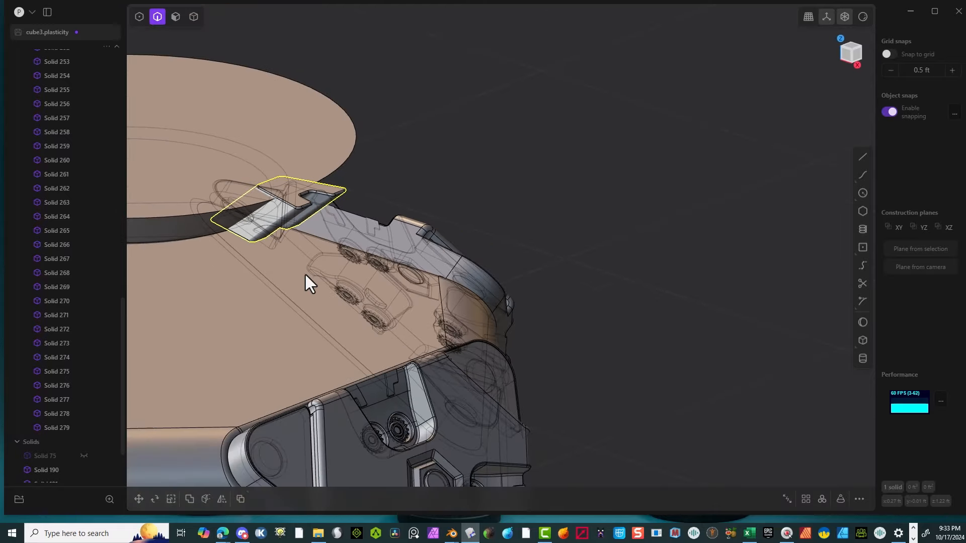
{"action": "middle_click_drag", "start_coordinate": [345, 177], "coordinate": [385, 174]}
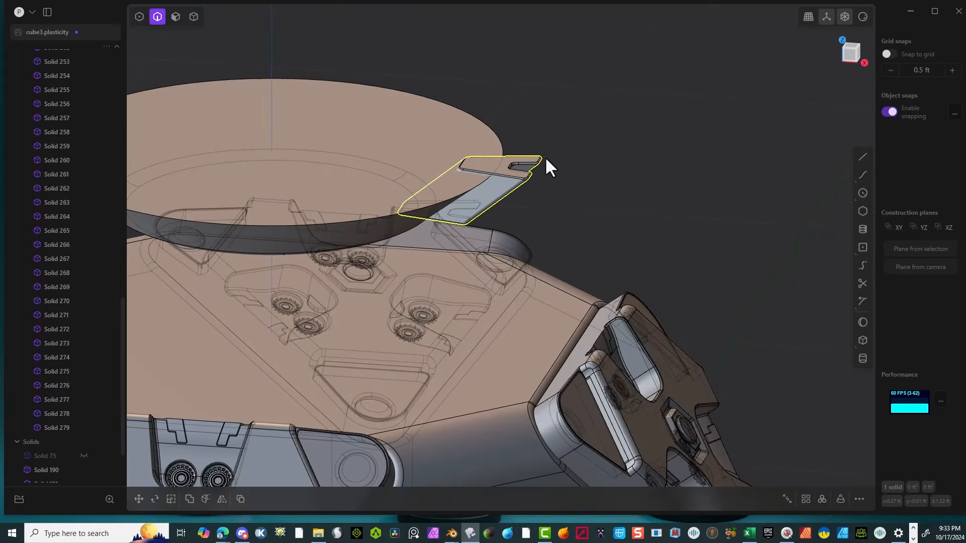
{"action": "left_click", "coordinate": [195, 17]}
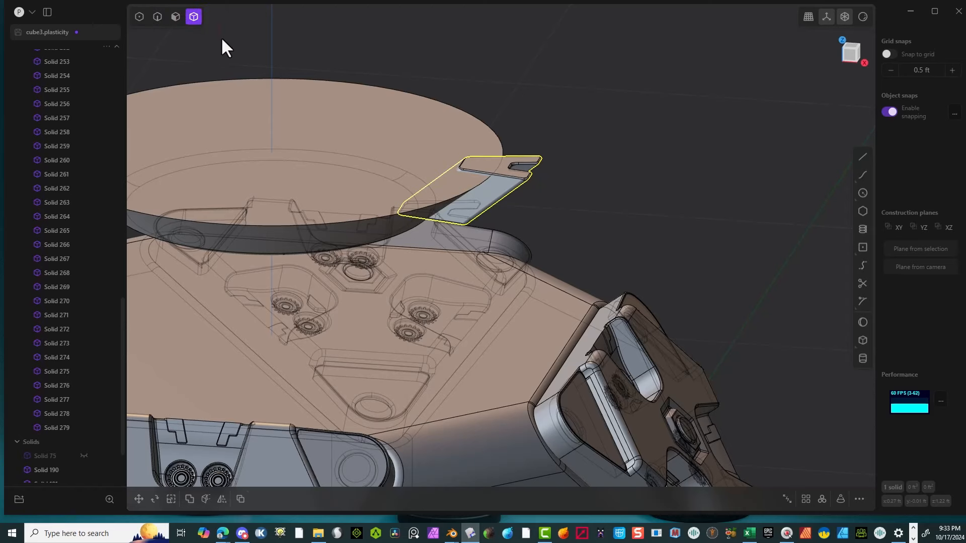
{"action": "left_click", "coordinate": [847, 54]}
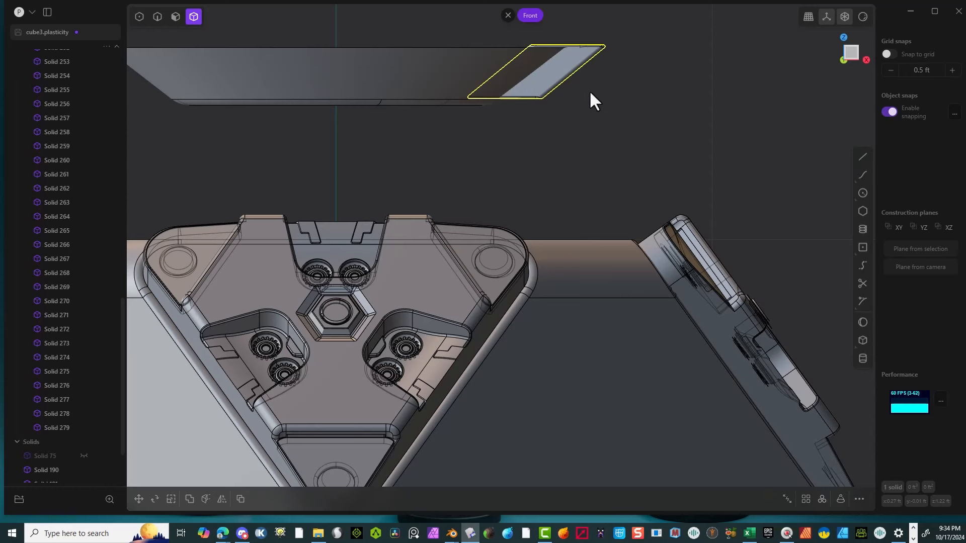
{"action": "key", "text": "g"}
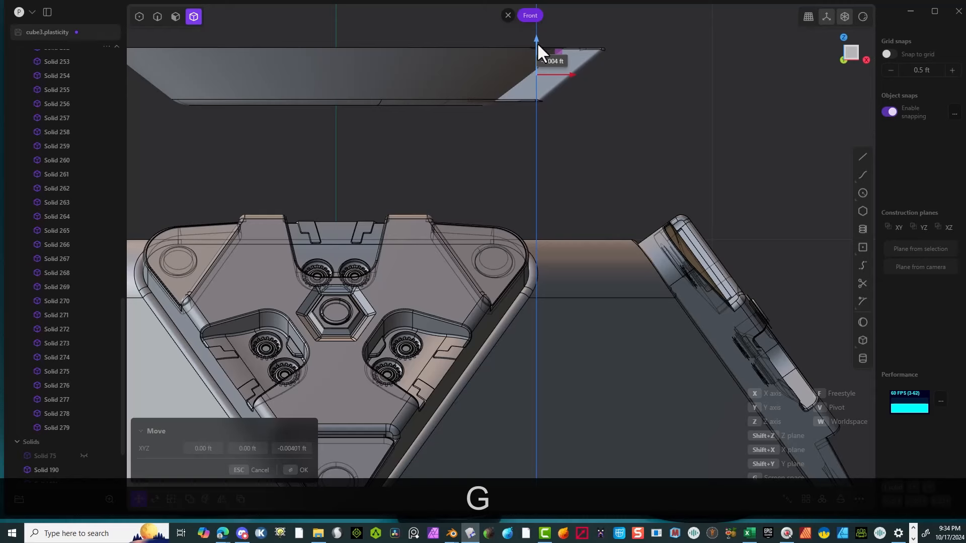
{"action": "left_click", "coordinate": [537, 43]}
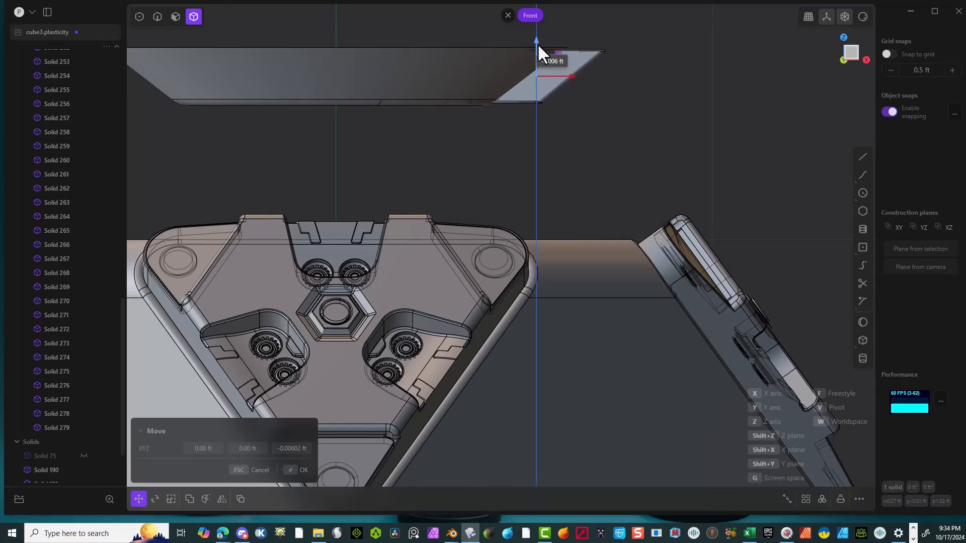
{"action": "left_click", "coordinate": [294, 472]}
Step: Fillet the outer rim edge of the round dish by about 0.012 ft and apply it
{"action": "middle_click_drag", "start_coordinate": [531, 171], "coordinate": [520, 234]}
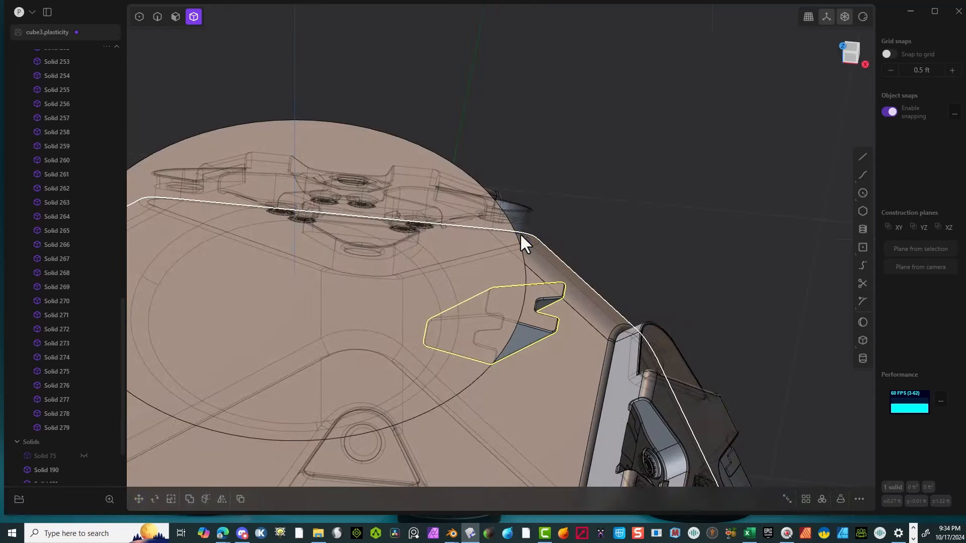
{"action": "middle_click_drag", "start_coordinate": [509, 298], "coordinate": [587, 262]}
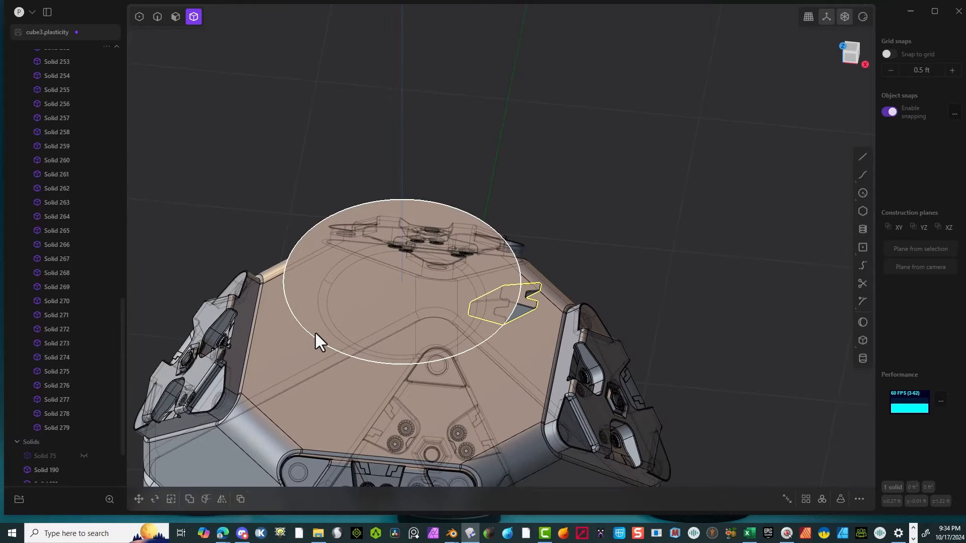
{"action": "middle_click_drag", "start_coordinate": [301, 320], "coordinate": [384, 264]}
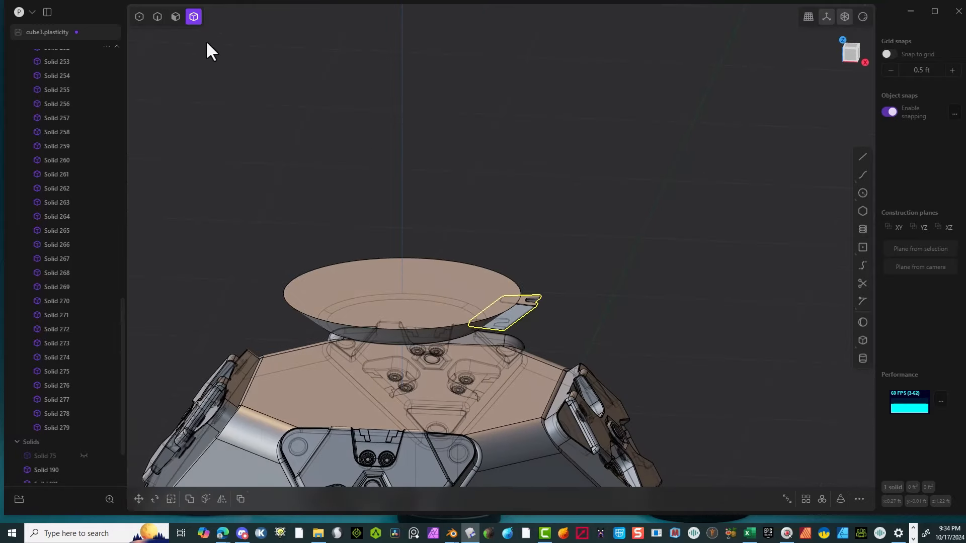
{"action": "left_click", "coordinate": [160, 16]}
{"action": "left_click", "coordinate": [288, 286]}
{"action": "key", "text": "f"}
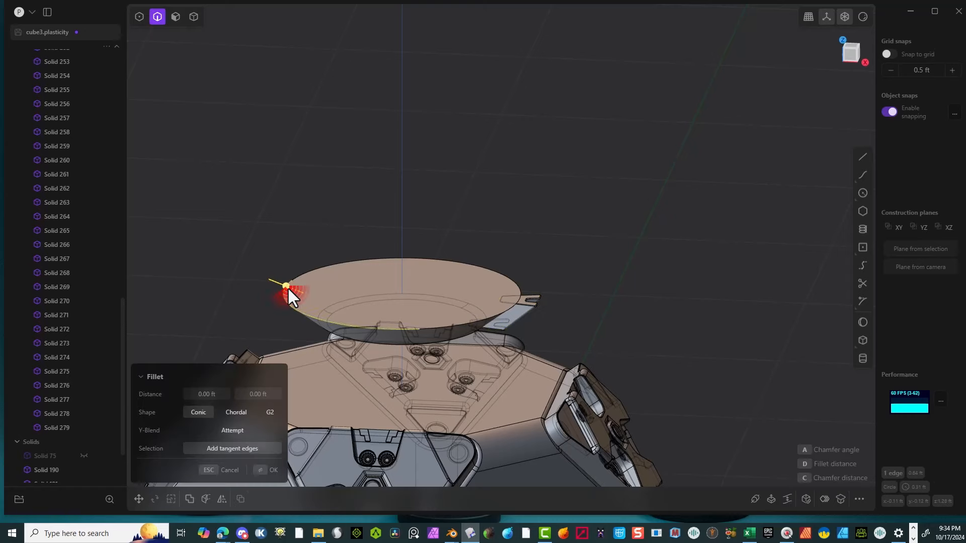
{"action": "left_click_drag", "start_coordinate": [285, 286], "coordinate": [282, 284]}
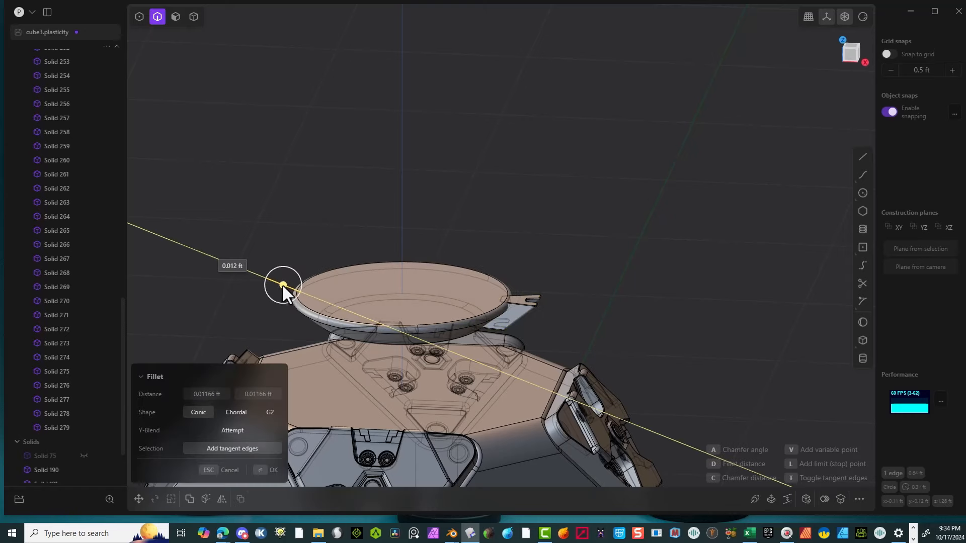
{"action": "left_click", "coordinate": [264, 470]}
{"action": "middle_click_drag", "start_coordinate": [376, 264], "coordinate": [460, 308]}
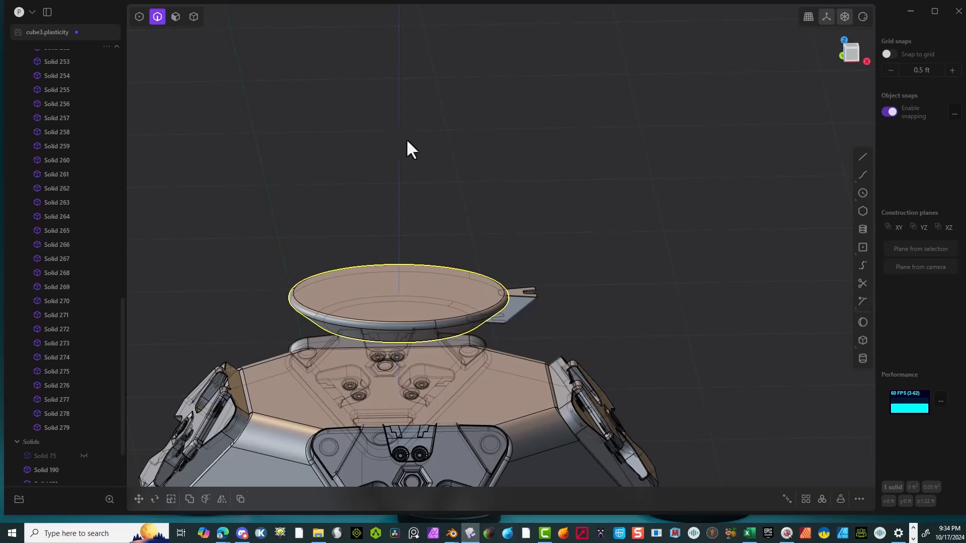
Step: Start a radial array of the slotted bracket over 360 degrees around the dish's center point and show it in the top view
{"action": "left_click", "coordinate": [193, 17]}
{"action": "left_click", "coordinate": [527, 303]}
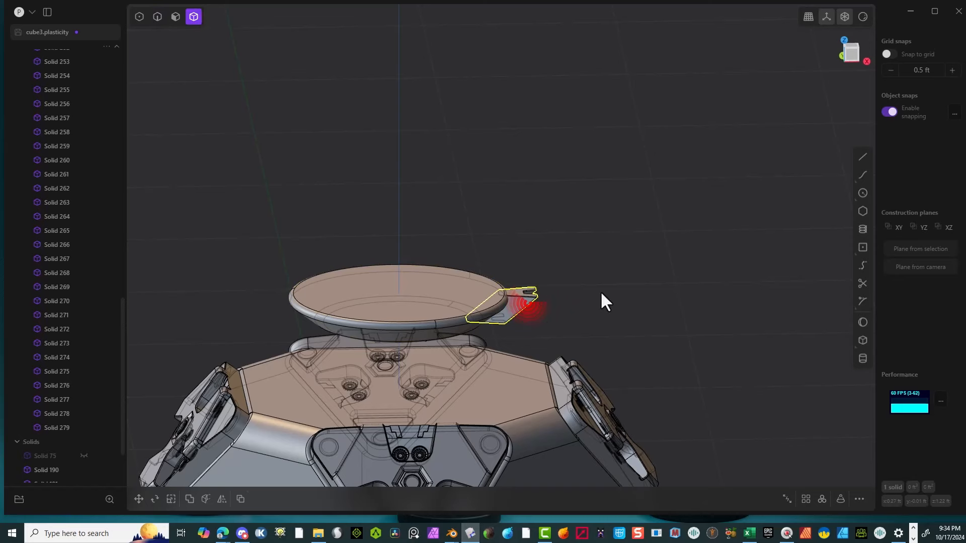
{"action": "left_click", "coordinate": [823, 500]}
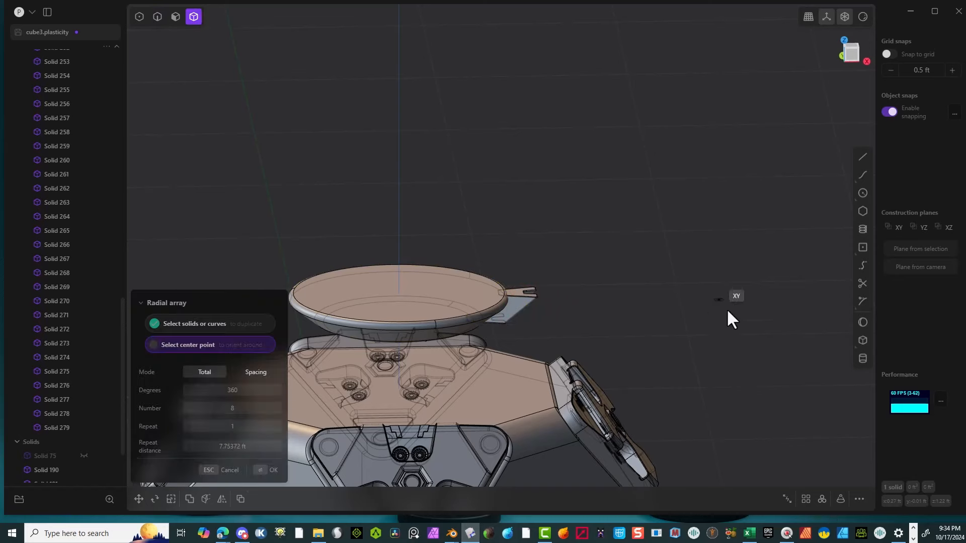
{"action": "middle_click_drag", "start_coordinate": [727, 309], "coordinate": [612, 345]}
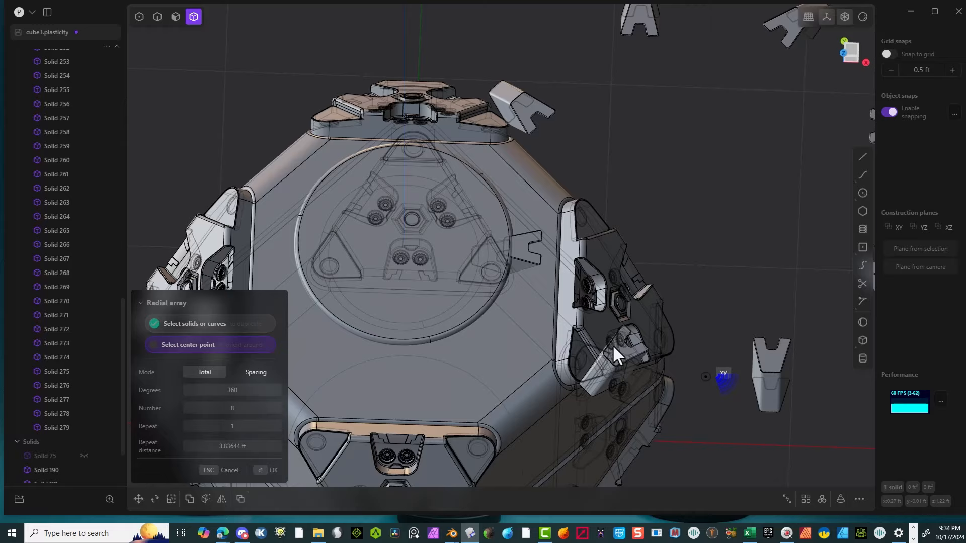
{"action": "left_click", "coordinate": [403, 239]}
{"action": "middle_click_drag", "start_coordinate": [493, 221], "coordinate": [625, 347]}
{"action": "left_click", "coordinate": [849, 54]}
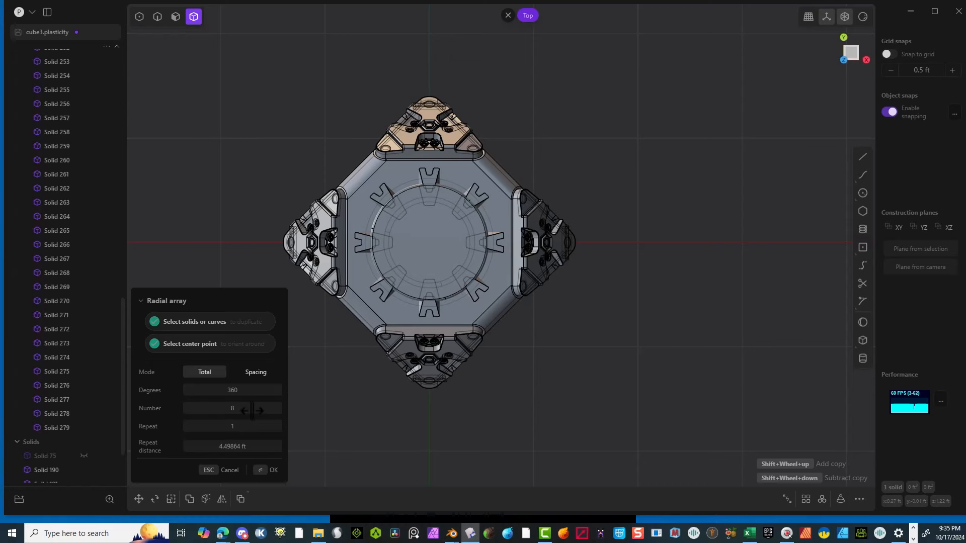
Step: Raise the number of bracket copies in the radial array to 16
{"action": "scroll", "coordinate": [429, 242], "scroll_direction": "up", "scroll_amount": 7, "text": "shift"}
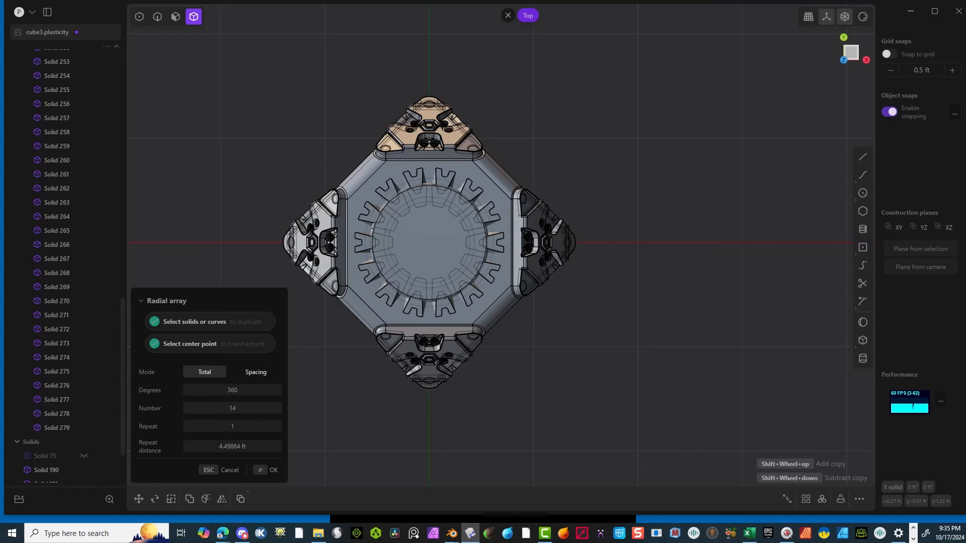
{"action": "scroll", "coordinate": [429, 242], "scroll_direction": "up", "scroll_amount": 1, "text": "shift"}
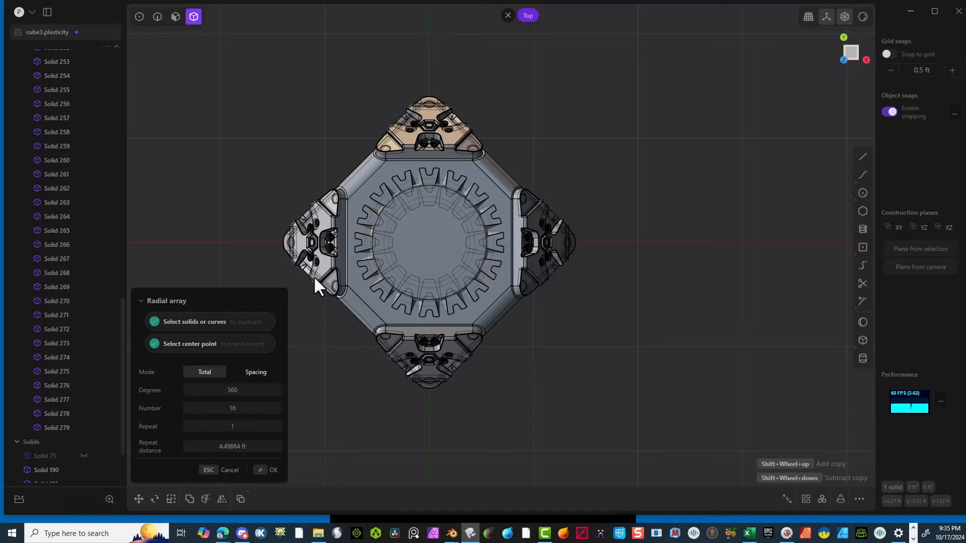
{"action": "middle_click_drag", "start_coordinate": [454, 248], "coordinate": [493, 201]}
Step: Set the radial array's number of brackets to 8 and apply the array
{"action": "left_click", "coordinate": [243, 409]}
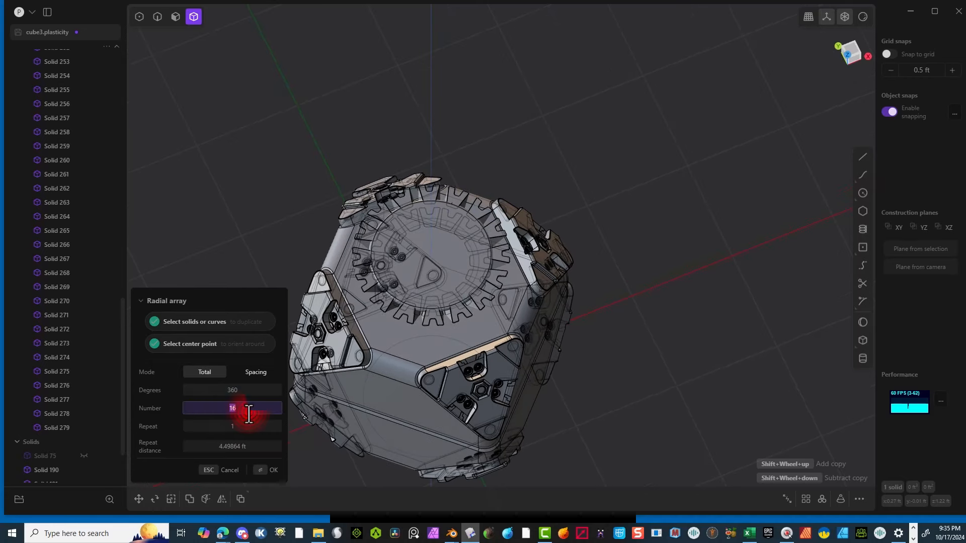
{"action": "type", "text": "8"}
{"action": "key", "text": "Return"}
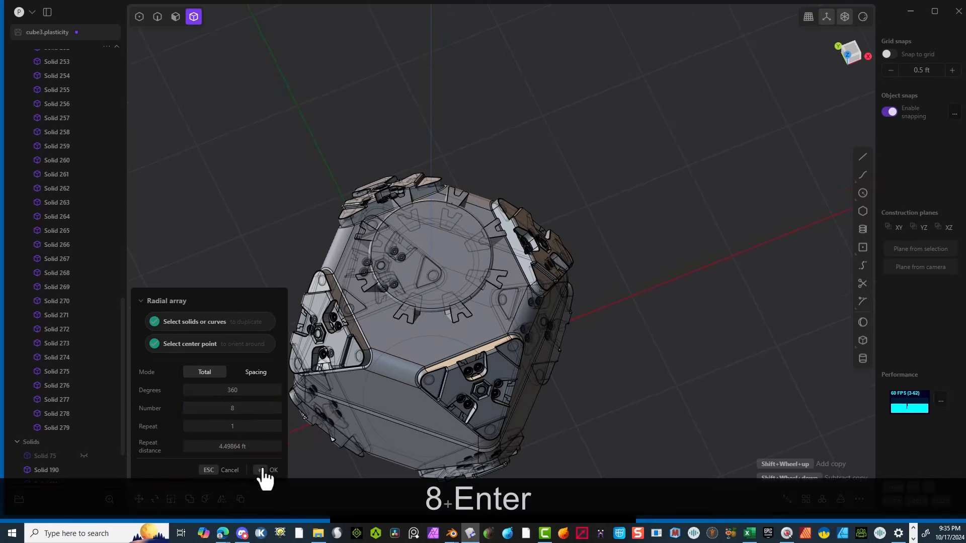
{"action": "left_click", "coordinate": [263, 471]}
Step: Try moving only the arrayed brackets down about 0.12 ft along the Z axis, and undo the move
{"action": "middle_click_drag", "start_coordinate": [879, 57], "coordinate": [579, 93]}
{"action": "key", "text": "g"}
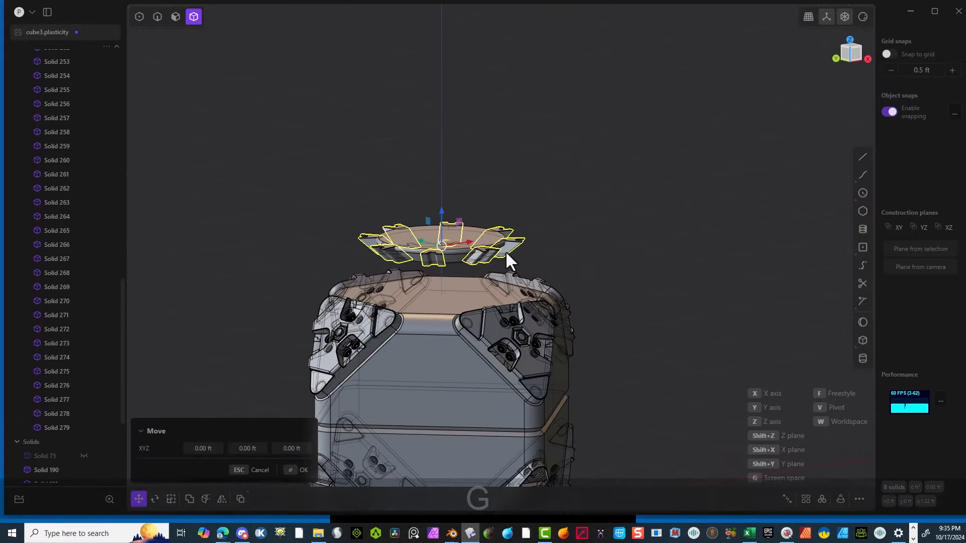
{"action": "left_click_drag", "start_coordinate": [442, 212], "coordinate": [442, 240]}
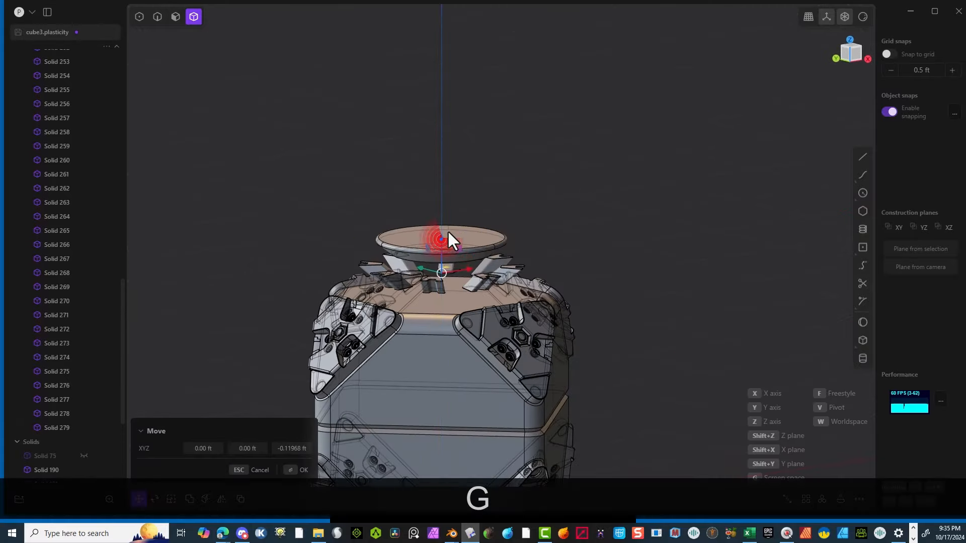
{"action": "key", "text": "ctrl+z"}
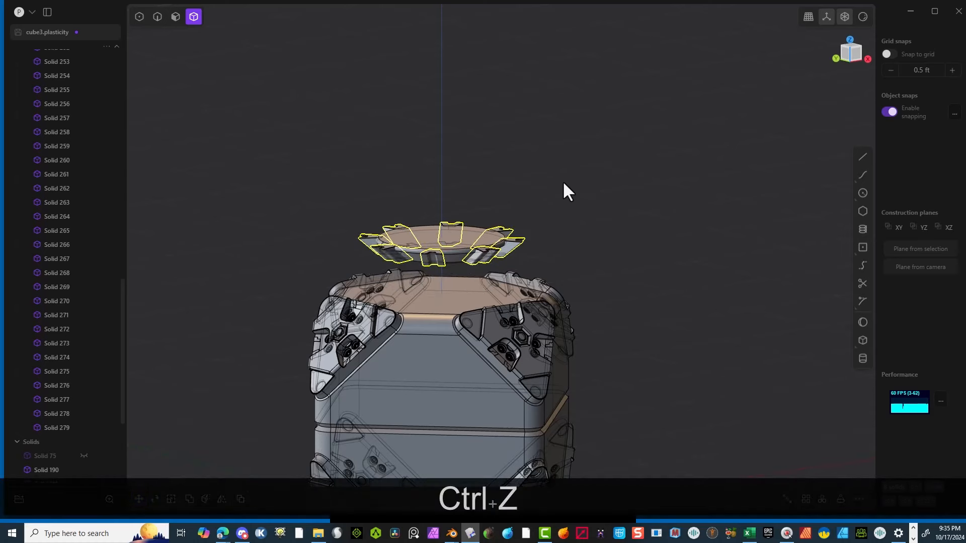
Step: Select the dish together with all eight brackets and join them into one solid with a Boolean union
{"action": "left_click_drag", "start_coordinate": [582, 164], "coordinate": [358, 262], "text": "shift"}
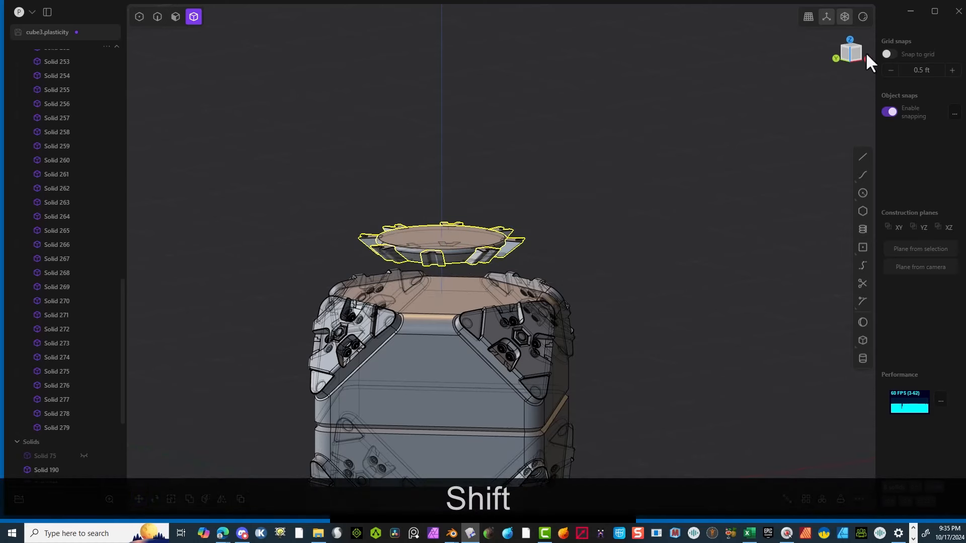
{"action": "left_click", "coordinate": [848, 53]}
{"action": "scroll", "coordinate": [355, 231], "scroll_direction": "up", "scroll_amount": 5}
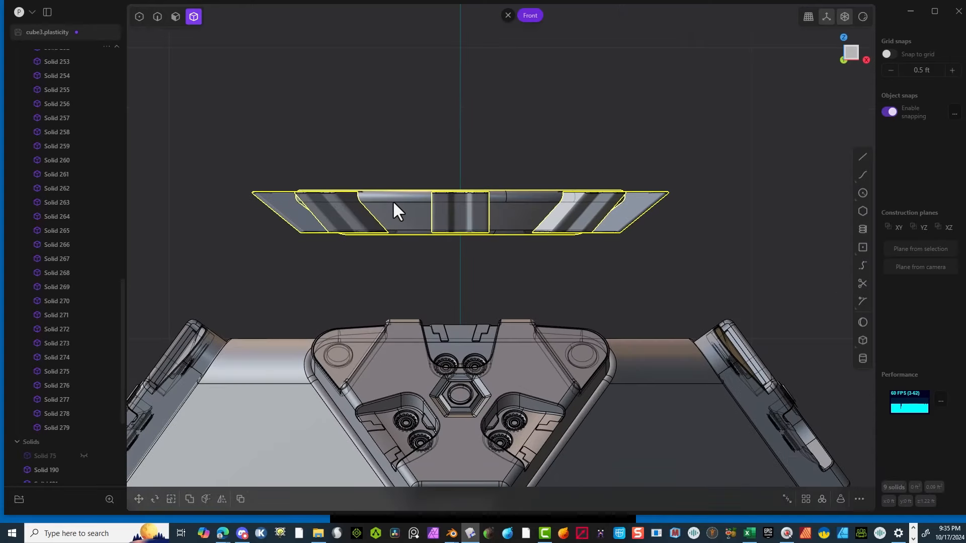
{"action": "key", "text": "q"}
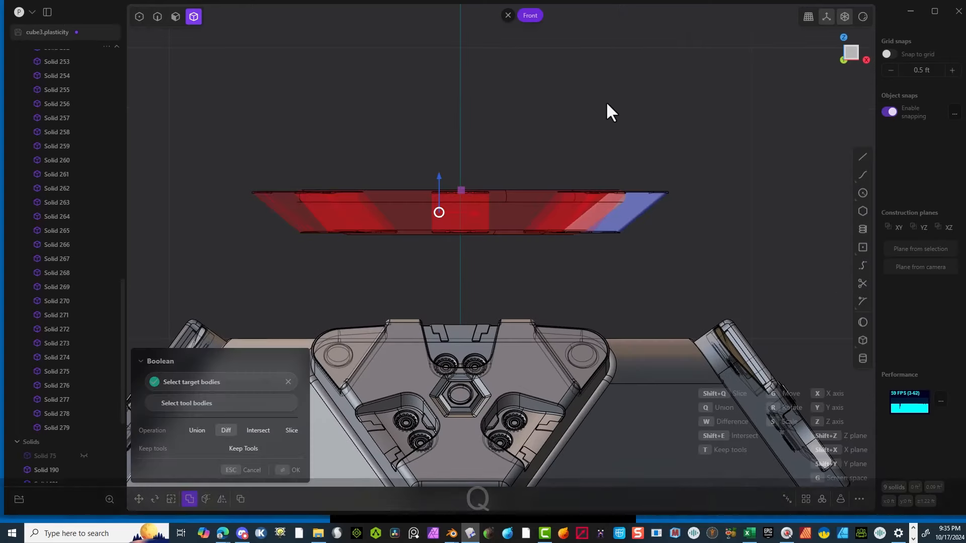
{"action": "key", "text": "q"}
{"action": "left_click", "coordinate": [286, 471]}
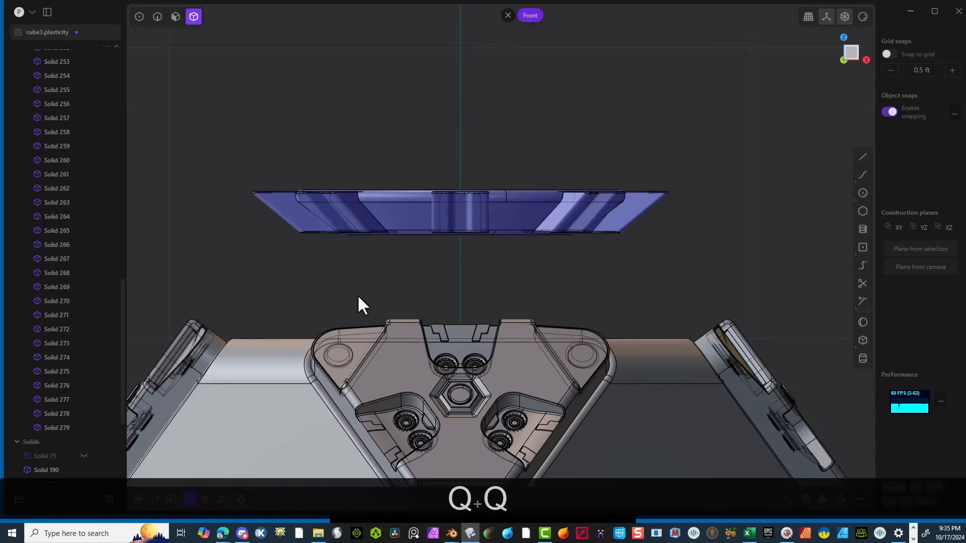
Step: In the front view, move the joined dish down about 0.245 ft along the Z axis into the main body's top
{"action": "middle_click_drag", "start_coordinate": [468, 106], "coordinate": [488, 243]}
{"action": "middle_click_drag", "start_coordinate": [684, 126], "coordinate": [695, 119]}
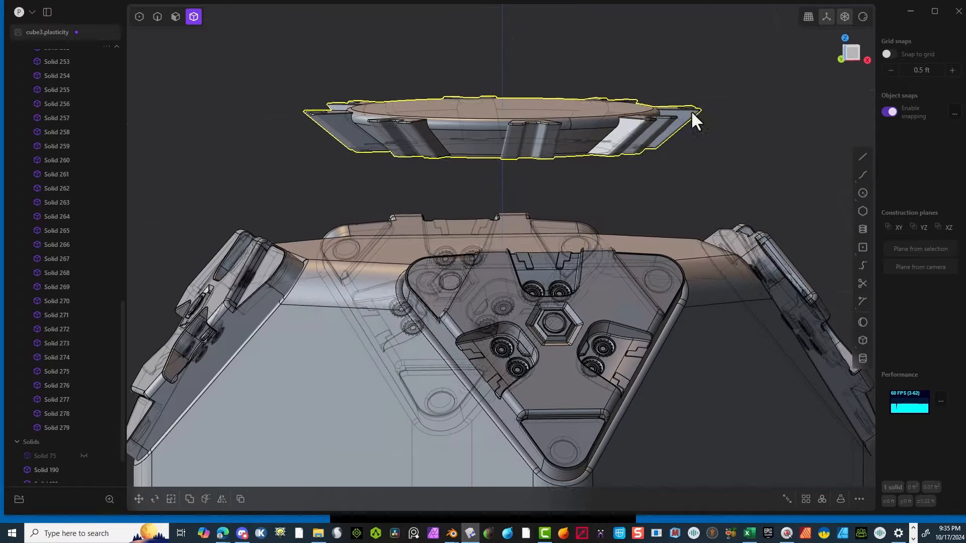
{"action": "left_click", "coordinate": [852, 56]}
{"action": "key", "text": "g"}
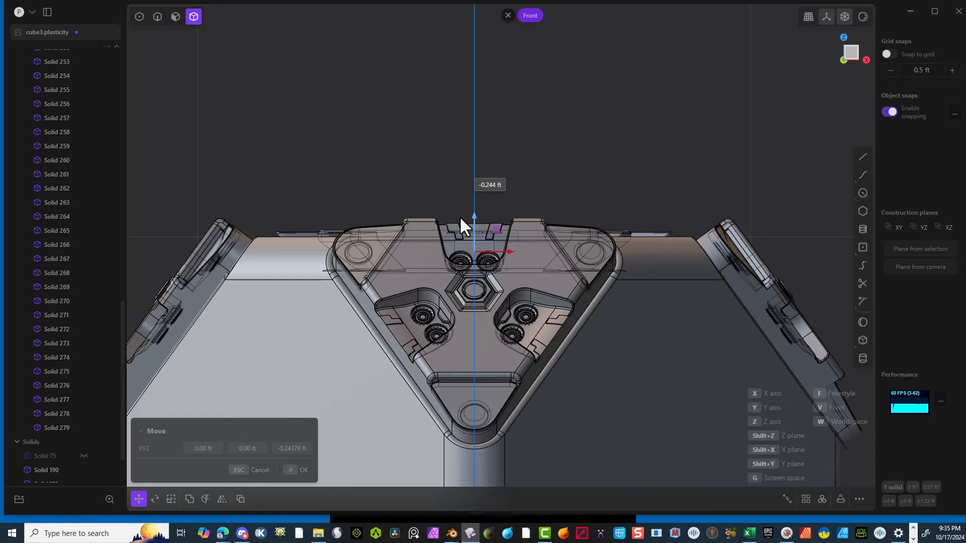
{"action": "middle_click_drag", "start_coordinate": [448, 212], "coordinate": [409, 209]}
{"action": "middle_click_drag", "start_coordinate": [406, 221], "coordinate": [589, 297]}
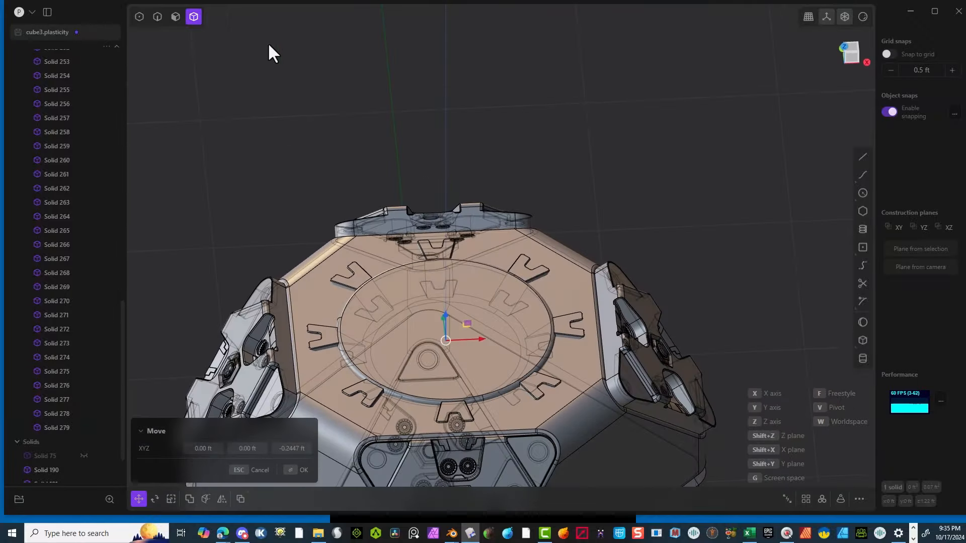
{"action": "left_click", "coordinate": [289, 469]}
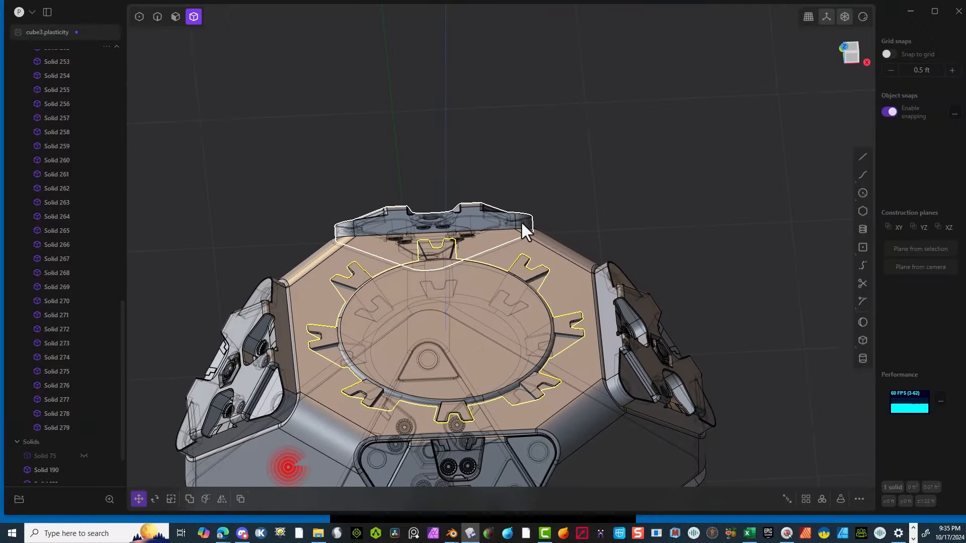
Step: Cut the joined dish out of the main body with a Boolean difference
{"action": "left_click", "coordinate": [555, 258]}
{"action": "left_click", "coordinate": [521, 305], "text": "shift"}
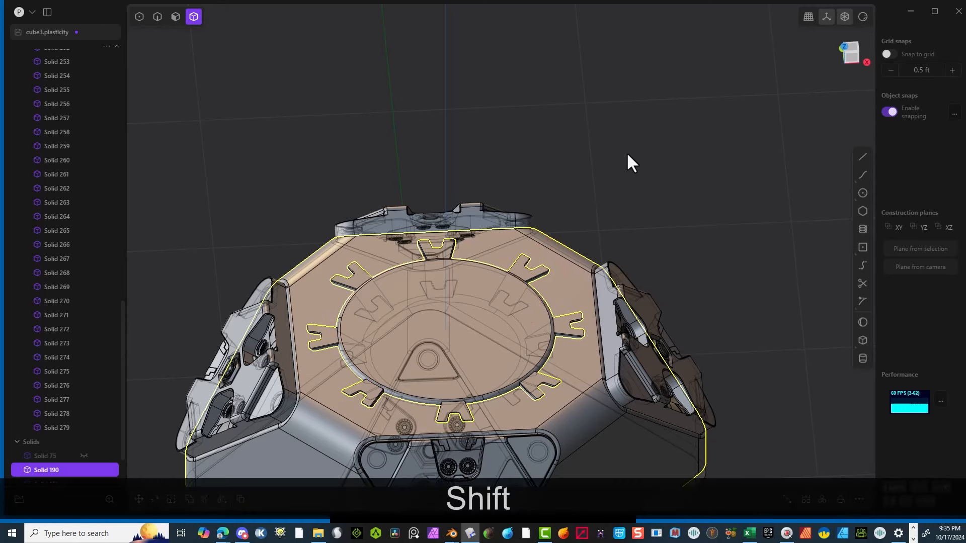
{"action": "key", "text": "q"}
{"action": "middle_click_drag", "start_coordinate": [539, 246], "coordinate": [391, 369]}
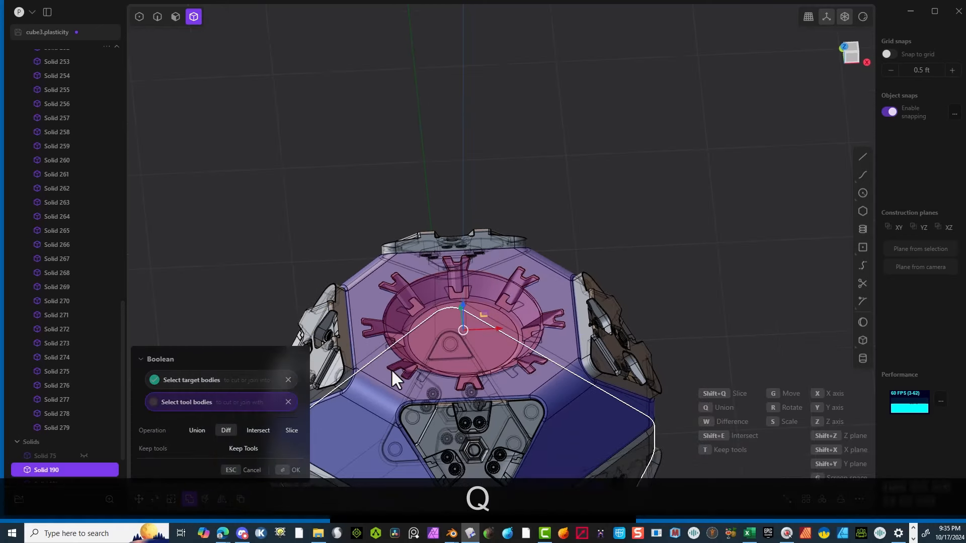
{"action": "left_click", "coordinate": [283, 470]}
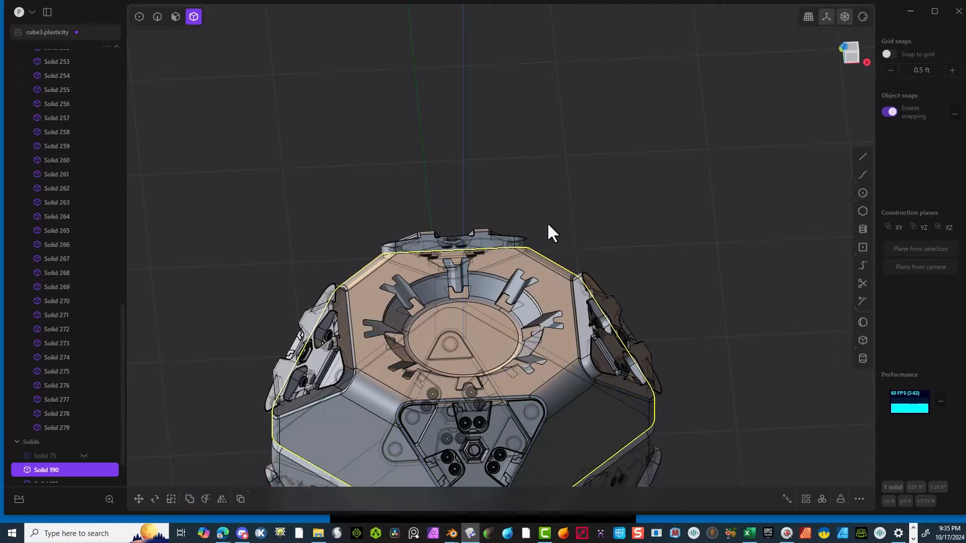
Step: Start a Fillet and select all edge segments of the recess's upper outer rim between the eight bracket slots
{"action": "middle_click_drag", "start_coordinate": [590, 214], "coordinate": [561, 233]}
{"action": "scroll", "coordinate": [513, 213], "scroll_direction": "up", "scroll_amount": 3}
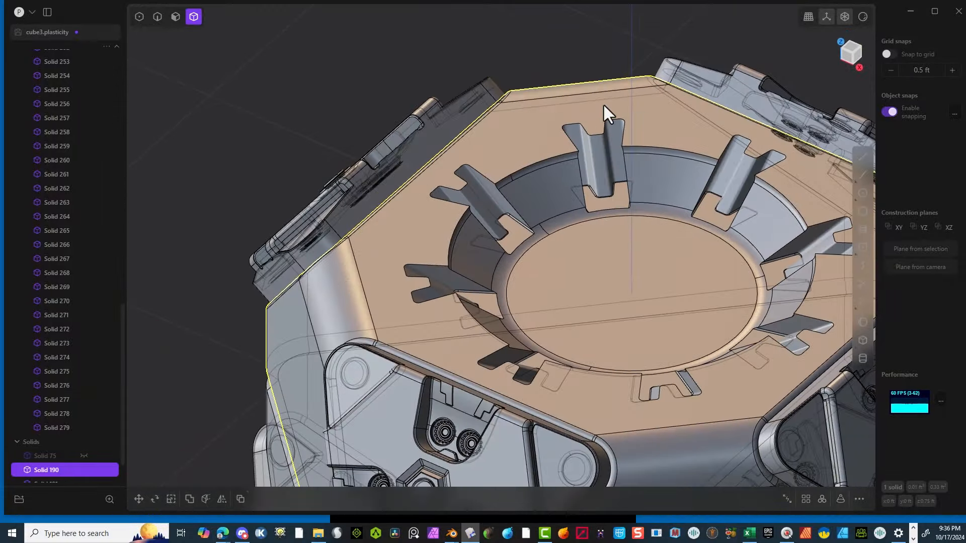
{"action": "left_click", "coordinate": [160, 17]}
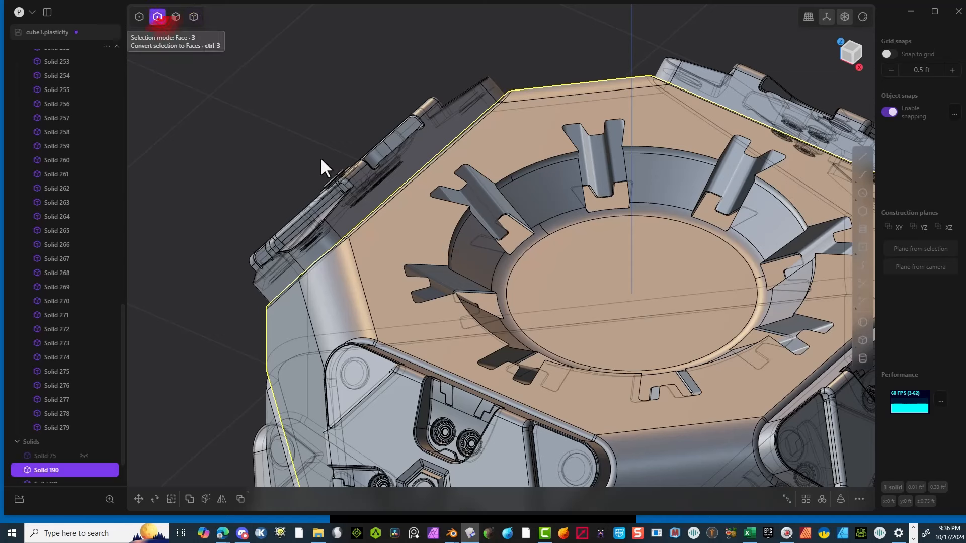
{"action": "left_click", "coordinate": [451, 237]}
{"action": "key", "text": "f"}
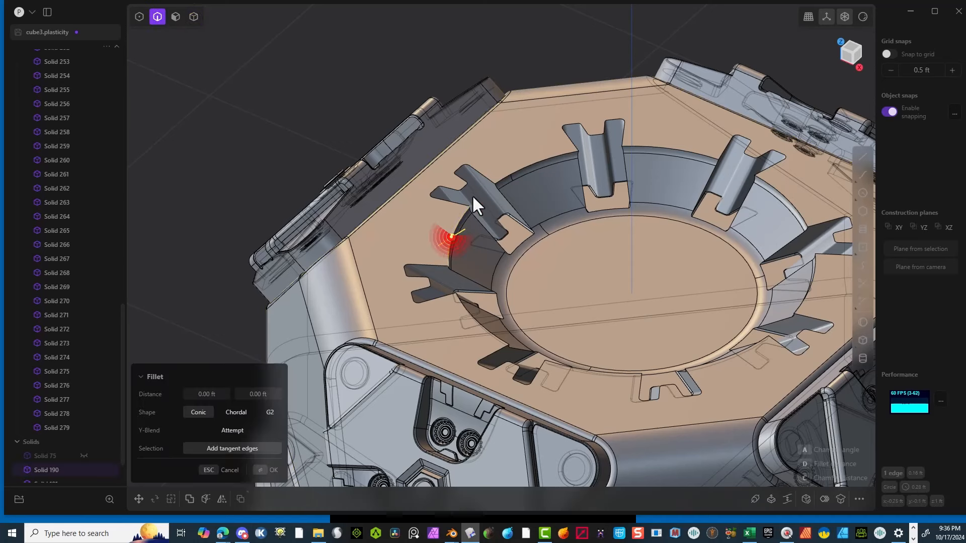
{"action": "key", "text": "shift"}
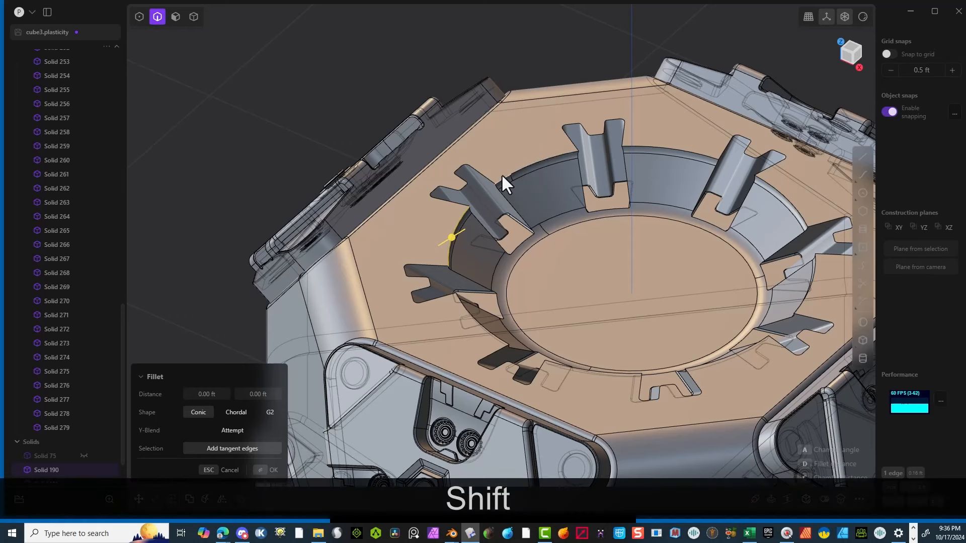
{"action": "left_click", "coordinate": [506, 172], "text": "alt+shift"}
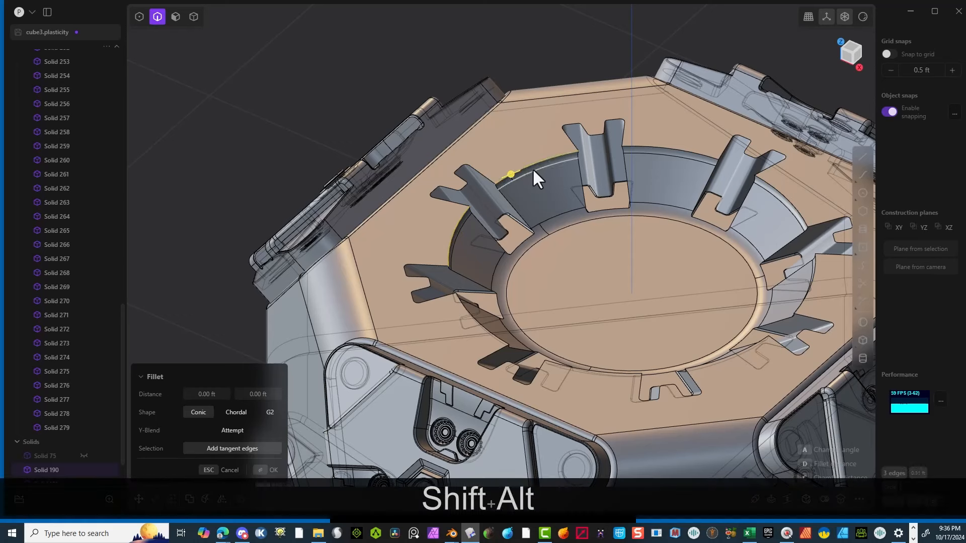
{"action": "left_click", "coordinate": [641, 145], "text": "alt+shift"}
{"action": "left_click", "coordinate": [784, 196], "text": "alt+shift"}
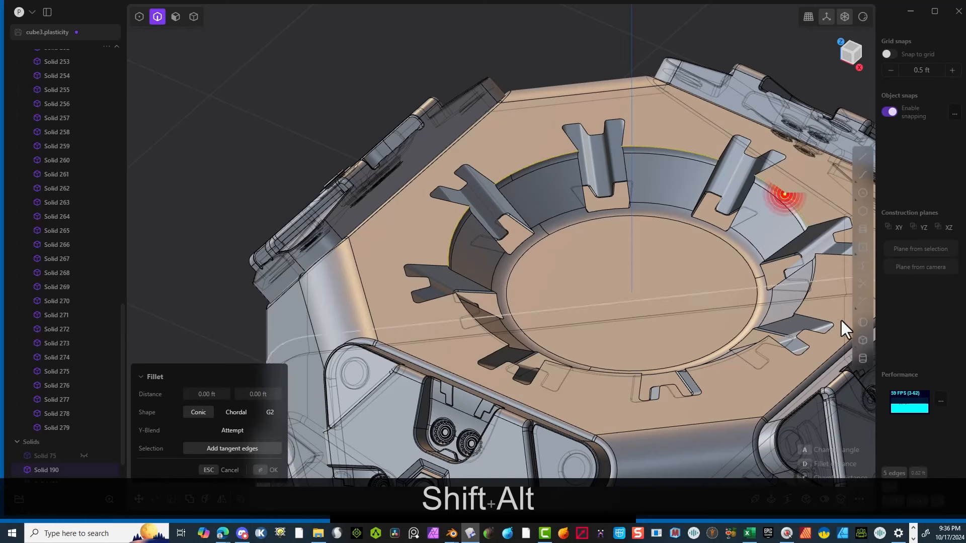
{"action": "left_click", "coordinate": [819, 272], "text": "alt+shift"}
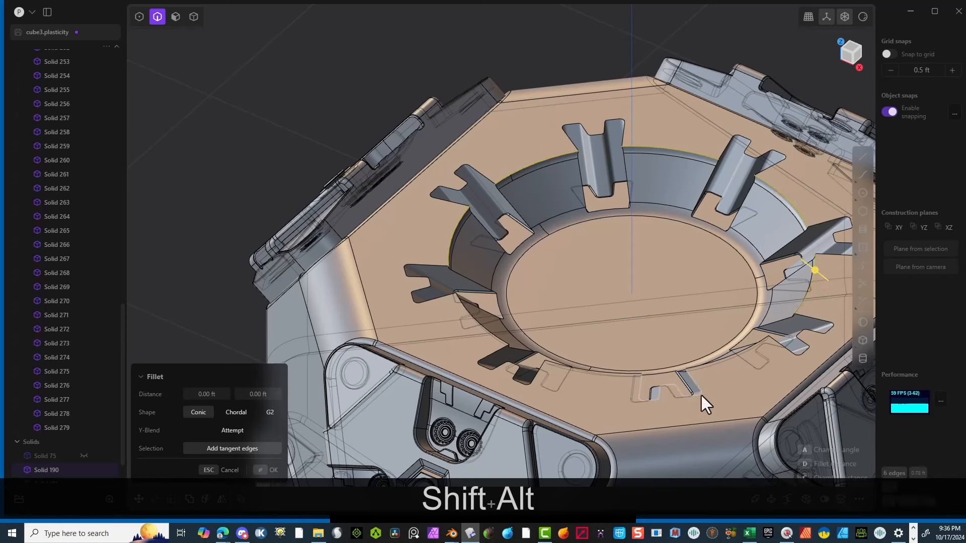
{"action": "left_click", "coordinate": [497, 338], "text": "alt+shift"}
{"action": "middle_click_drag", "start_coordinate": [528, 336], "coordinate": [713, 328]}
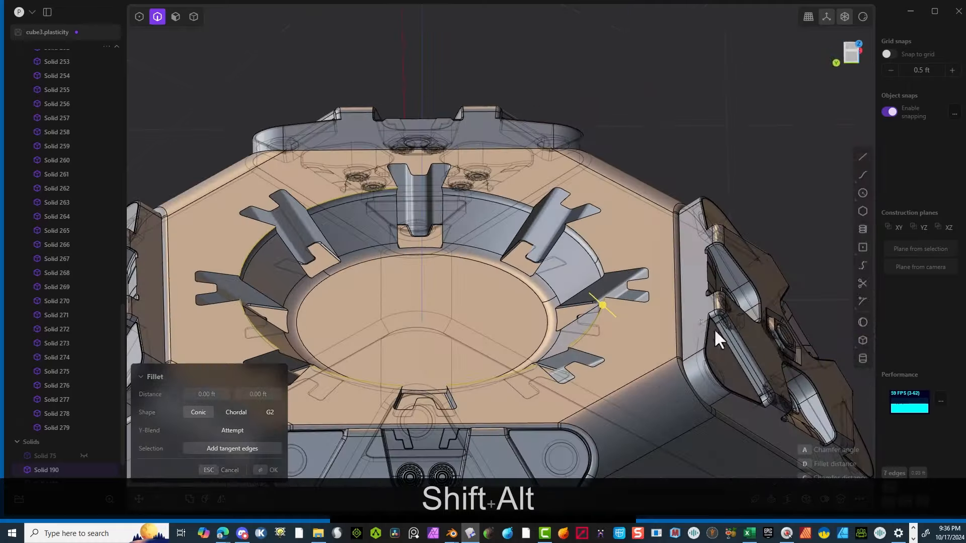
{"action": "left_click", "coordinate": [579, 237], "text": "alt+shift"}
{"action": "left_click", "coordinate": [501, 198], "text": "alt+shift"}
Step: Fillet the recess's upper rim edges with a distance of about 0.08 ft
{"action": "scroll", "coordinate": [504, 171], "scroll_direction": "up", "scroll_amount": 5}
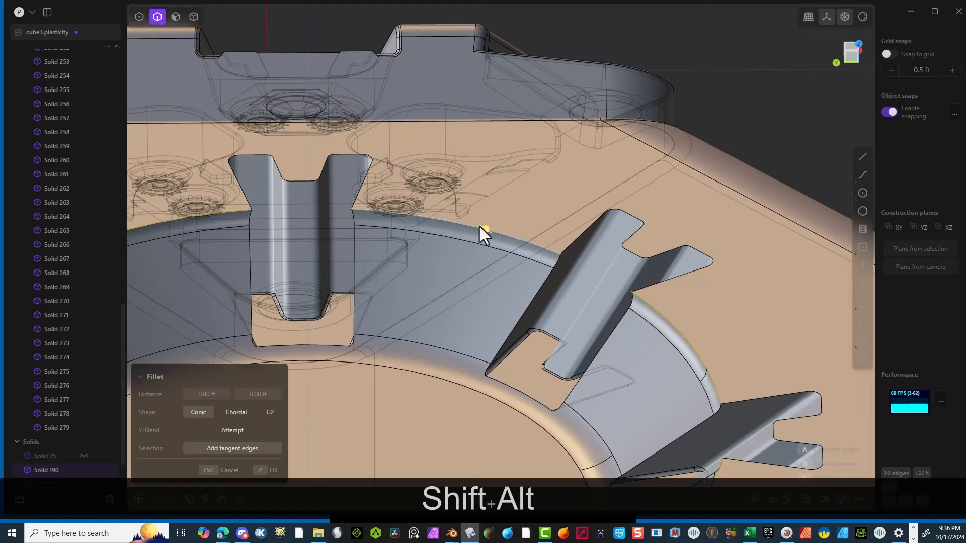
{"action": "left_click_drag", "start_coordinate": [480, 226], "coordinate": [508, 241]}
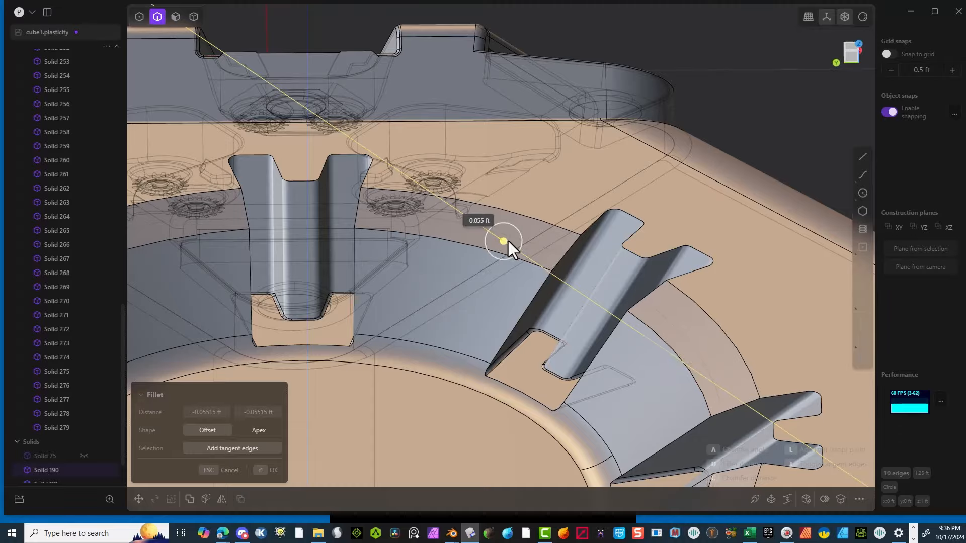
{"action": "middle_click_drag", "start_coordinate": [508, 241], "coordinate": [486, 217]}
{"action": "left_click_drag", "start_coordinate": [481, 234], "coordinate": [475, 210]}
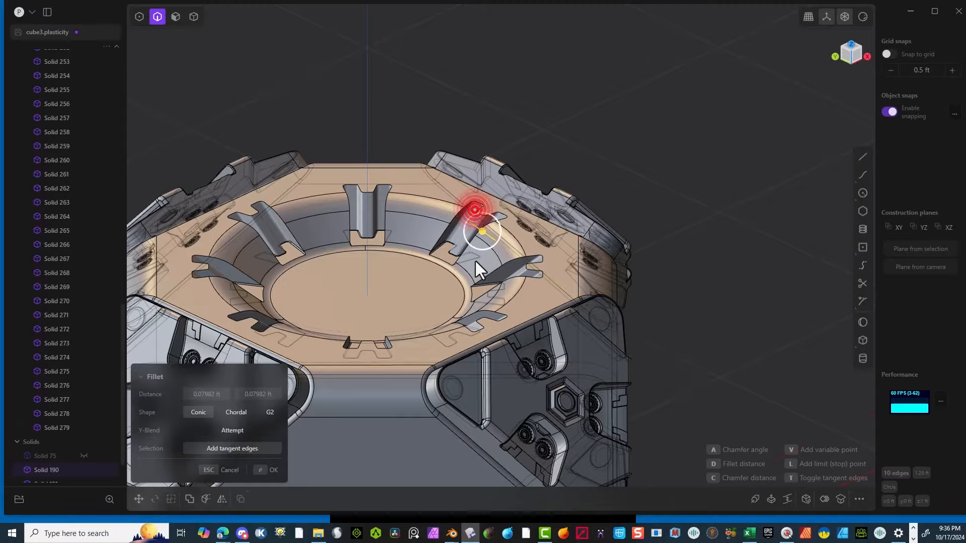
{"action": "middle_click_drag", "start_coordinate": [475, 261], "coordinate": [459, 286]}
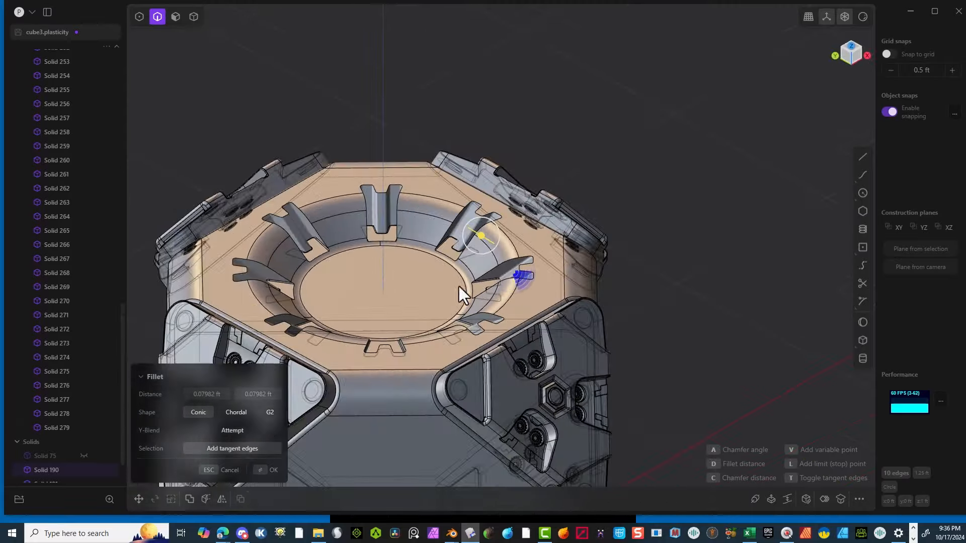
{"action": "left_click", "coordinate": [258, 469]}
Step: Select the outline edge loops of all eight bracket slots around the recess for a Fillet
{"action": "scroll", "coordinate": [293, 209], "scroll_direction": "up", "scroll_amount": 6}
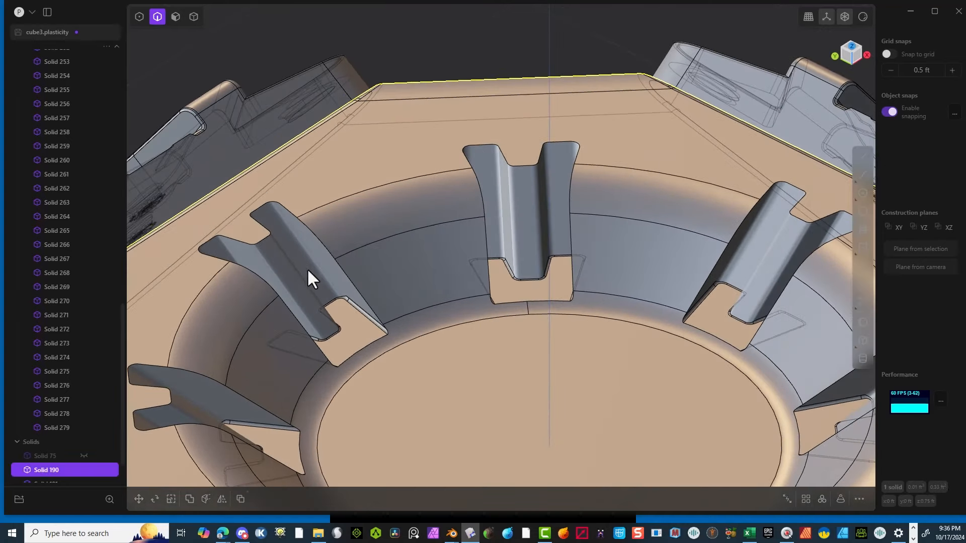
{"action": "middle_click_drag", "start_coordinate": [308, 270], "coordinate": [297, 259]}
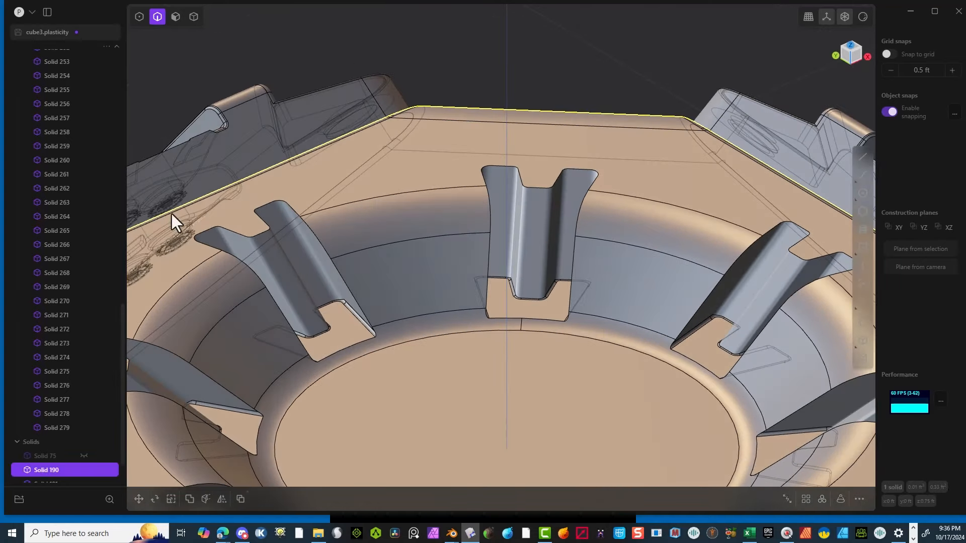
{"action": "left_click", "coordinate": [257, 283], "text": "alt"}
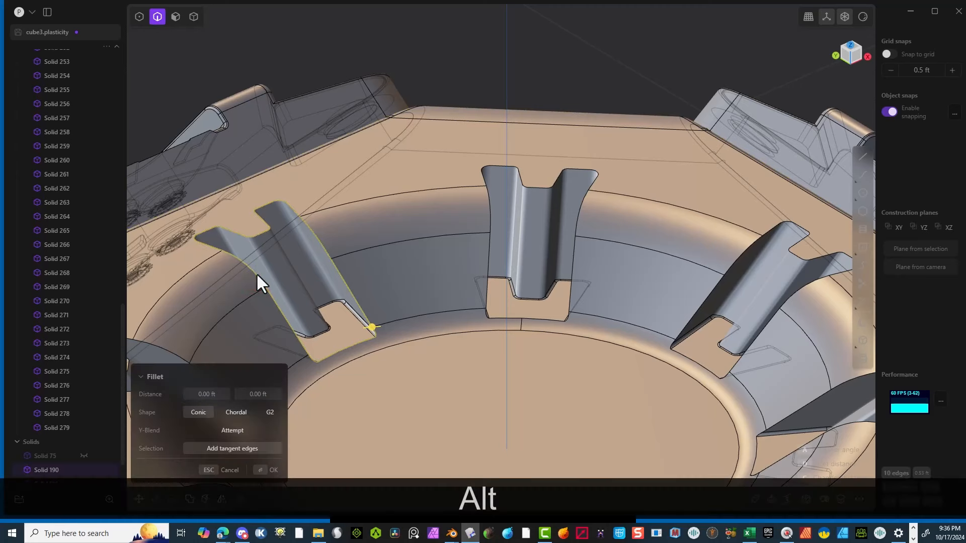
{"action": "left_click", "coordinate": [488, 235], "text": "alt+shift"}
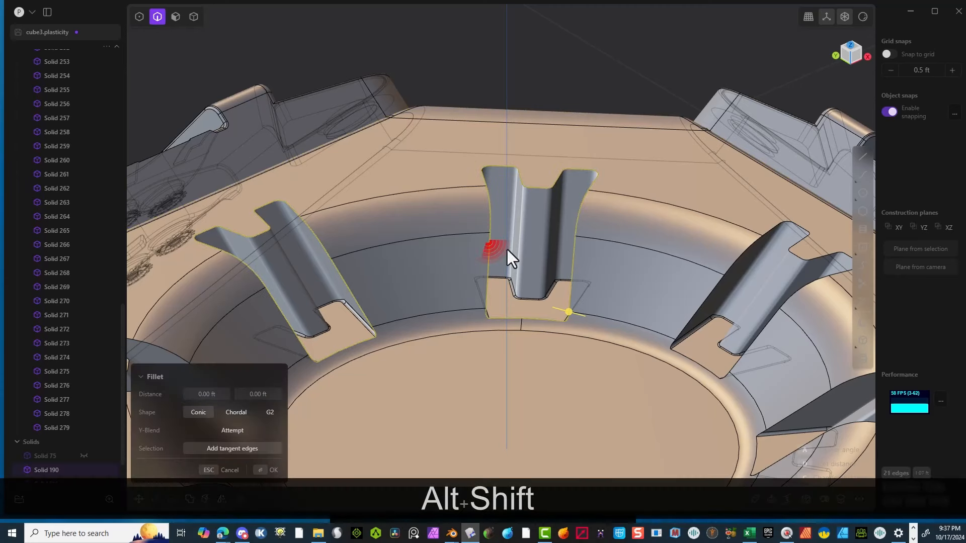
{"action": "left_click", "coordinate": [712, 291], "text": "alt+shift"}
{"action": "middle_click_drag", "start_coordinate": [749, 322], "coordinate": [633, 234]}
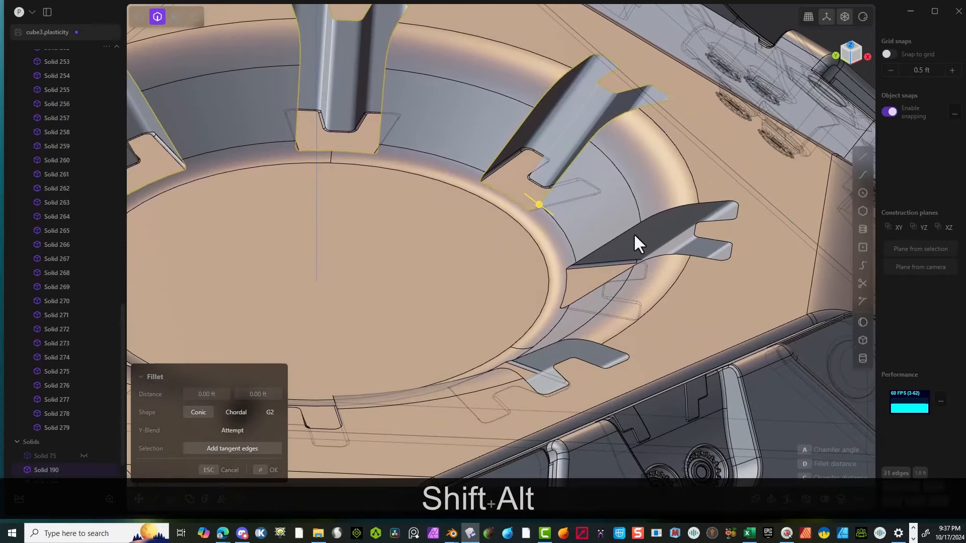
{"action": "left_click", "coordinate": [623, 233], "text": "alt+shift"}
{"action": "middle_click_drag", "start_coordinate": [630, 282], "coordinate": [594, 285]}
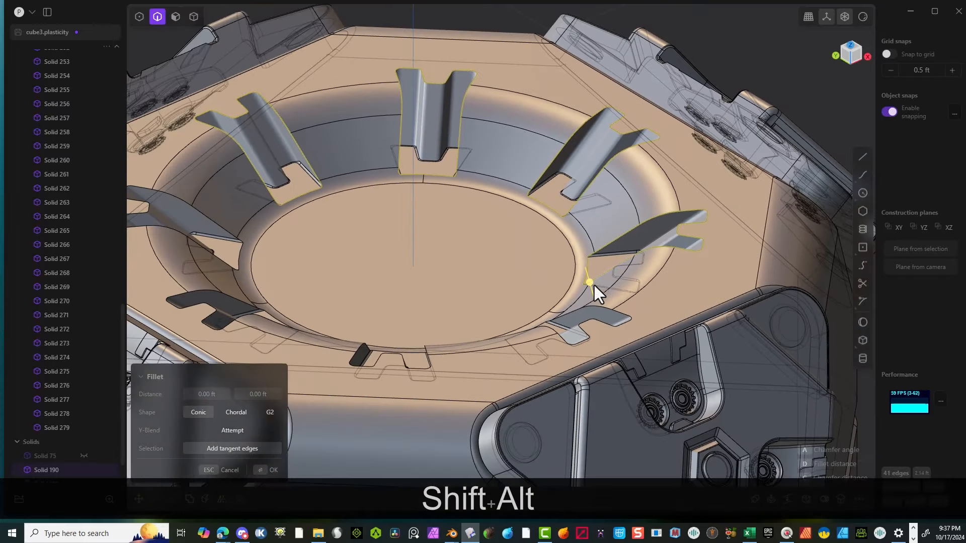
{"action": "left_click", "coordinate": [623, 313], "text": "alt+shift"}
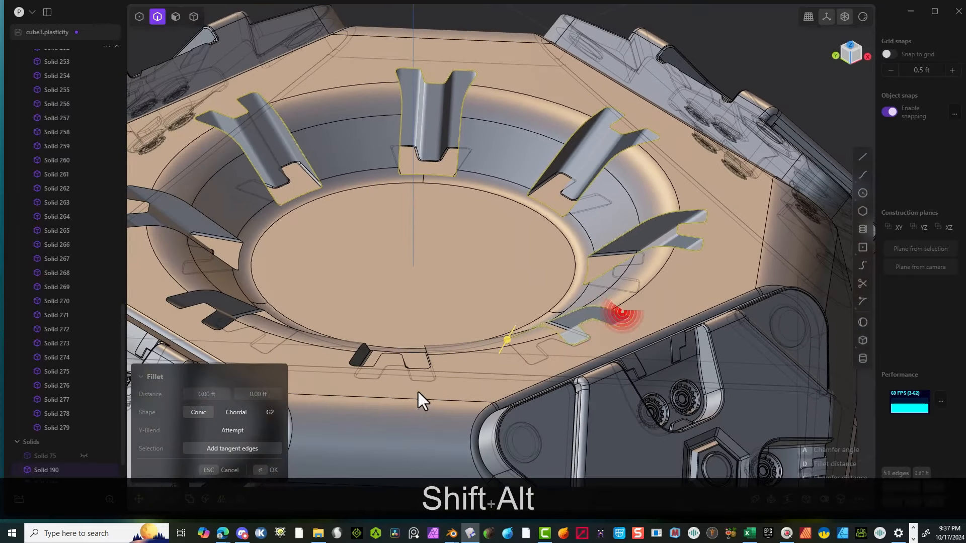
{"action": "left_click", "coordinate": [372, 367], "text": "alt+shift"}
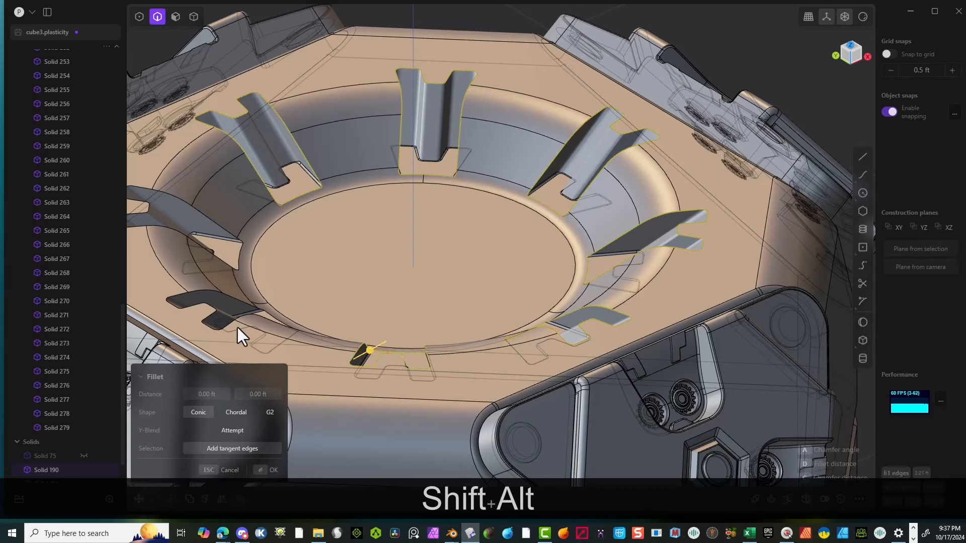
{"action": "left_click", "coordinate": [207, 328], "text": "alt+shift"}
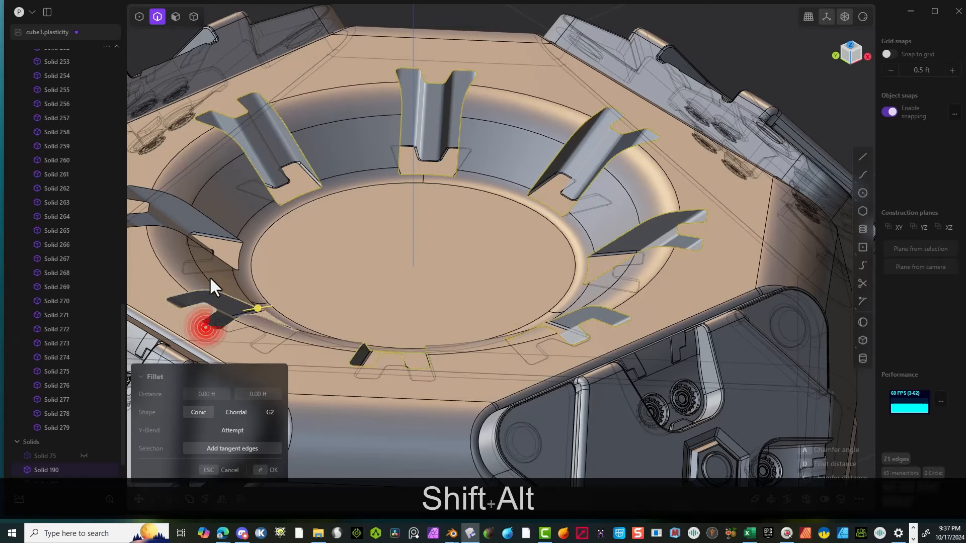
{"action": "left_click", "coordinate": [158, 226], "text": "alt+shift"}
Step: Try filleting the slot outlines with a distance of about 0.016 ft and with a smaller one of about 0.009 ft
{"action": "scroll", "coordinate": [435, 107], "scroll_direction": "down", "scroll_amount": 3}
{"action": "scroll", "coordinate": [280, 278], "scroll_direction": "up", "scroll_amount": 4}
{"action": "middle_click_drag", "start_coordinate": [280, 280], "coordinate": [252, 217]}
{"action": "left_click_drag", "start_coordinate": [241, 193], "coordinate": [238, 192]}
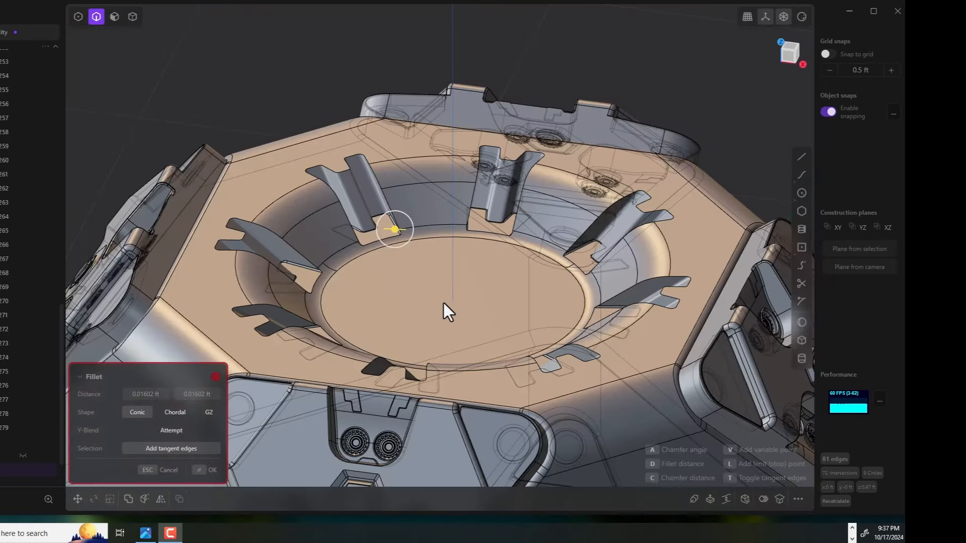
{"action": "scroll", "coordinate": [367, 314], "scroll_direction": "up", "scroll_amount": 5}
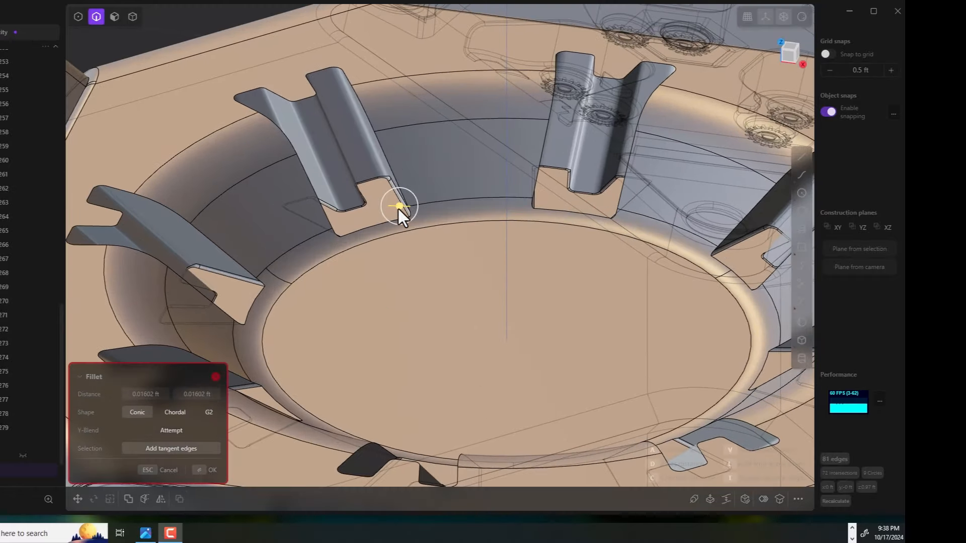
{"action": "scroll", "coordinate": [409, 211], "scroll_direction": "up", "scroll_amount": 5}
{"action": "middle_click_drag", "start_coordinate": [442, 197], "coordinate": [449, 196]}
{"action": "mouse_move", "coordinate": [380, 209]}
{"action": "left_mouse_down"}
{"action": "mouse_move", "coordinate": [373, 213]}
{"action": "mouse_move", "coordinate": [390, 210]}
{"action": "left_mouse_up"}
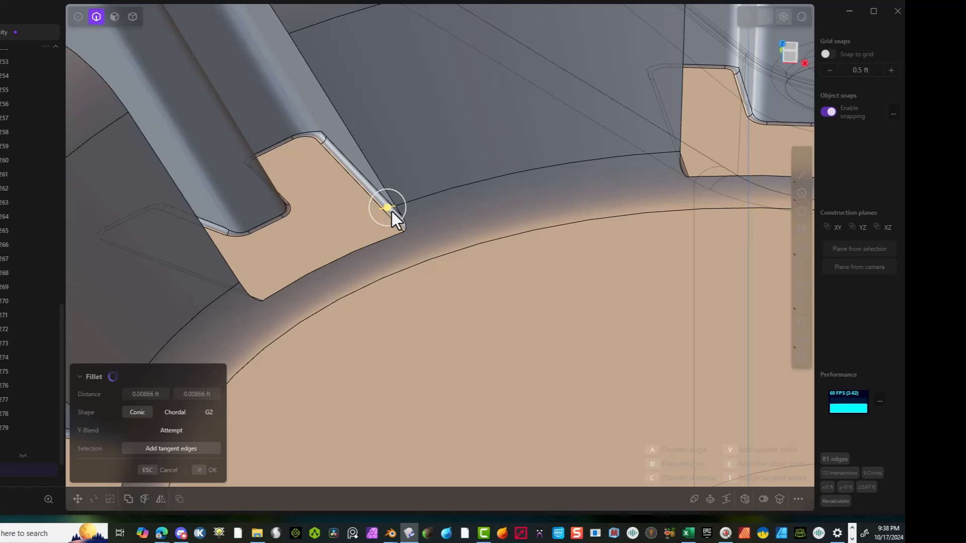
Step: Fillet the outlines of all eight bracket slots with a distance of about 0.0027 ft
{"action": "left_click_drag", "start_coordinate": [390, 212], "coordinate": [398, 209]}
{"action": "scroll", "coordinate": [532, 279], "scroll_direction": "down", "scroll_amount": 5}
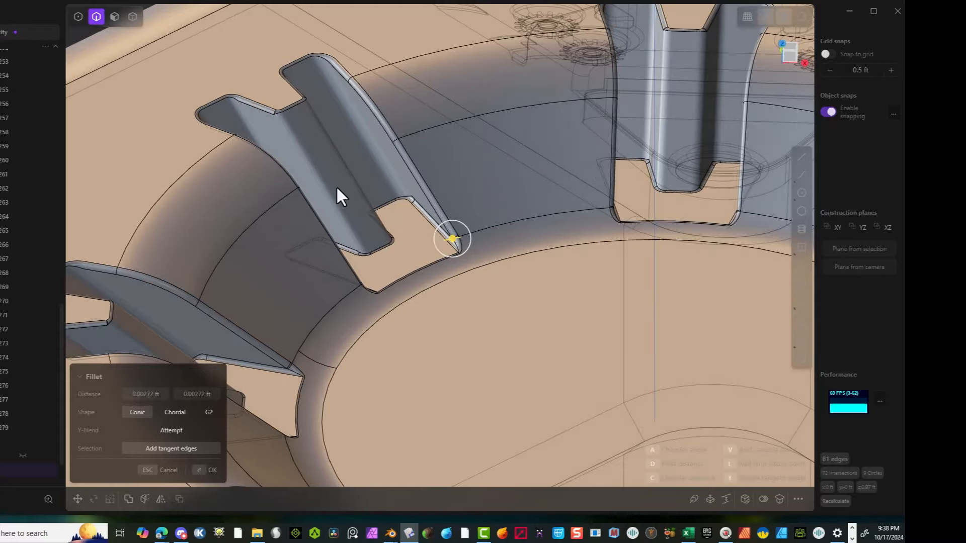
{"action": "mouse_move", "coordinate": [336, 186]}
{"action": "middle_mouse_down"}
{"action": "mouse_move", "coordinate": [333, 20]}
{"action": "mouse_move", "coordinate": [337, 46]}
{"action": "mouse_move", "coordinate": [384, 72]}
{"action": "mouse_move", "coordinate": [304, 112]}
{"action": "mouse_move", "coordinate": [330, 151]}
{"action": "mouse_move", "coordinate": [321, 168]}
{"action": "middle_mouse_up"}
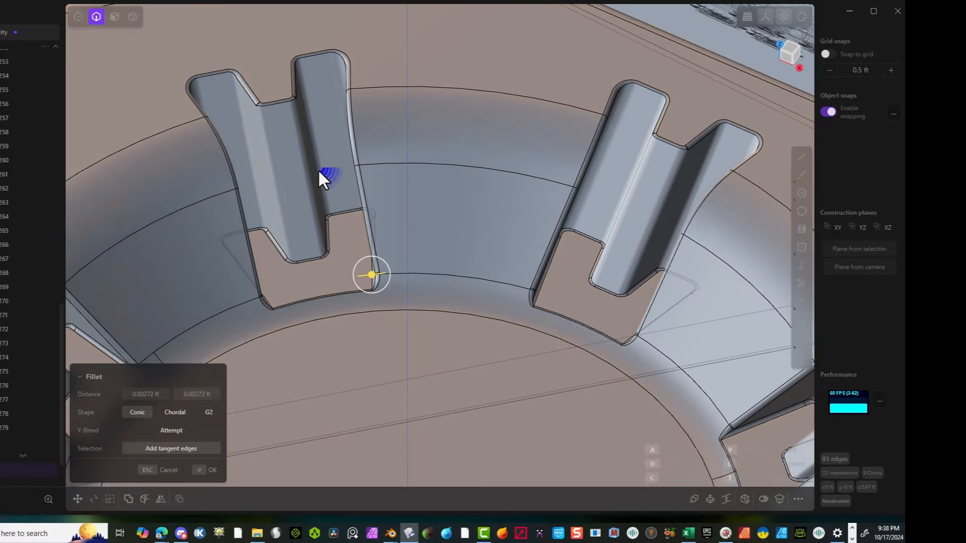
{"action": "scroll", "coordinate": [318, 170], "scroll_direction": "down", "scroll_amount": 6}
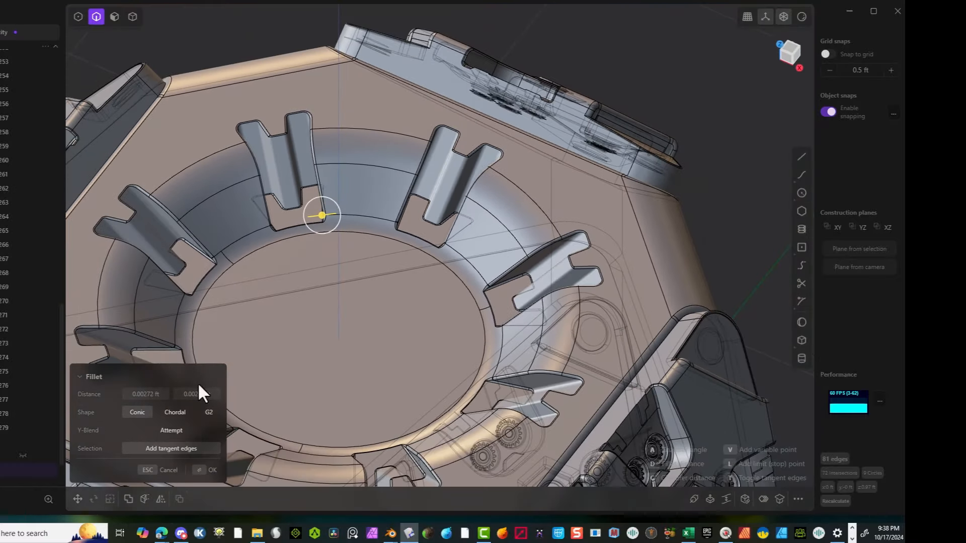
{"action": "left_click", "coordinate": [207, 470]}
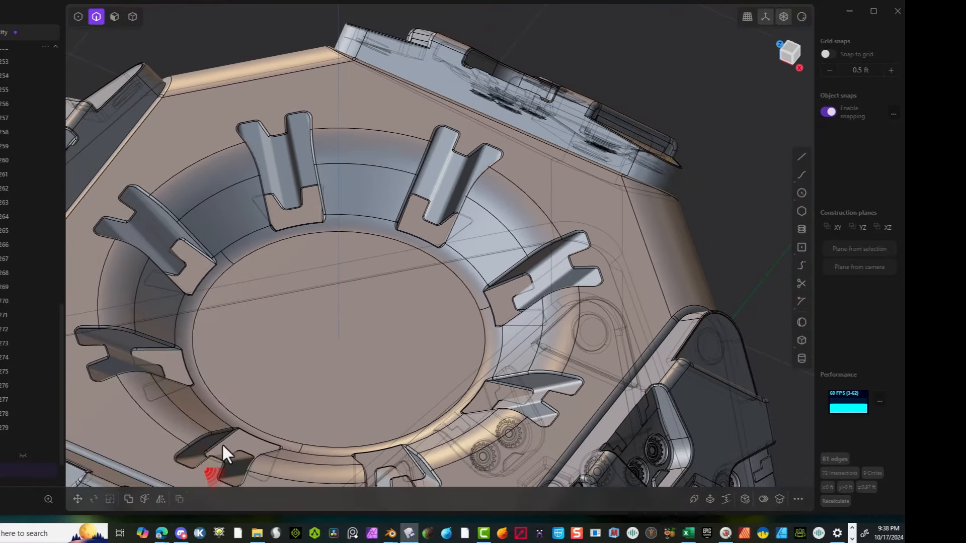
Step: In the top view, draw a circle about 0.48 ft in diameter centred on the recess floor, crossing the slots' inner ends
{"action": "left_click", "coordinate": [312, 127]}
{"action": "scroll", "coordinate": [319, 149], "scroll_direction": "down", "scroll_amount": 3}
{"action": "middle_click_drag", "start_coordinate": [318, 149], "coordinate": [434, 165]}
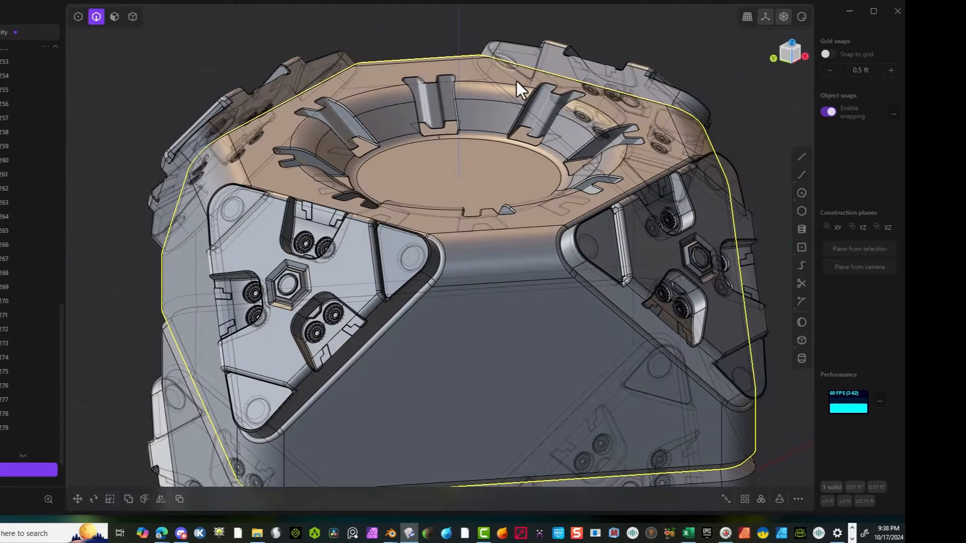
{"action": "middle_click_drag", "start_coordinate": [518, 80], "coordinate": [438, 63]}
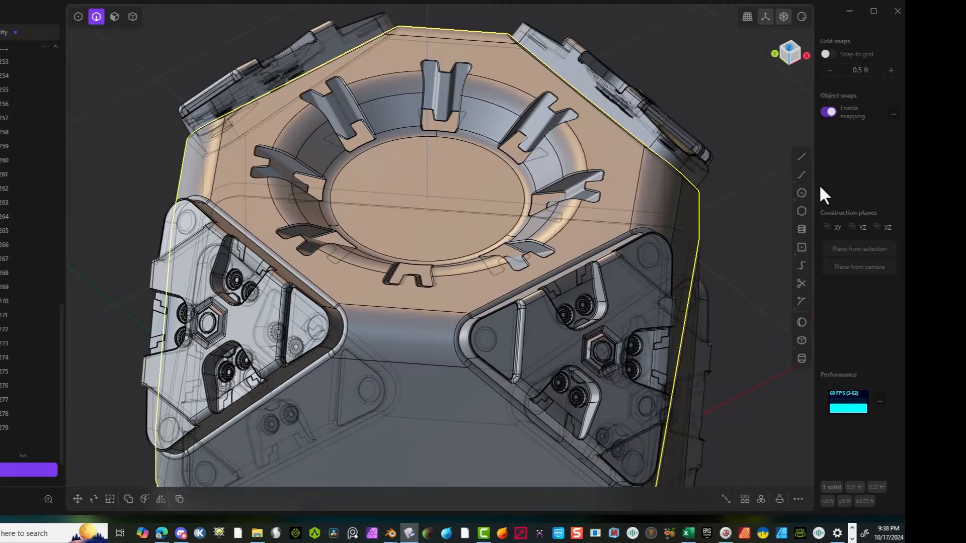
{"action": "left_click", "coordinate": [801, 193]}
{"action": "middle_click_drag", "start_coordinate": [459, 201], "coordinate": [471, 261]}
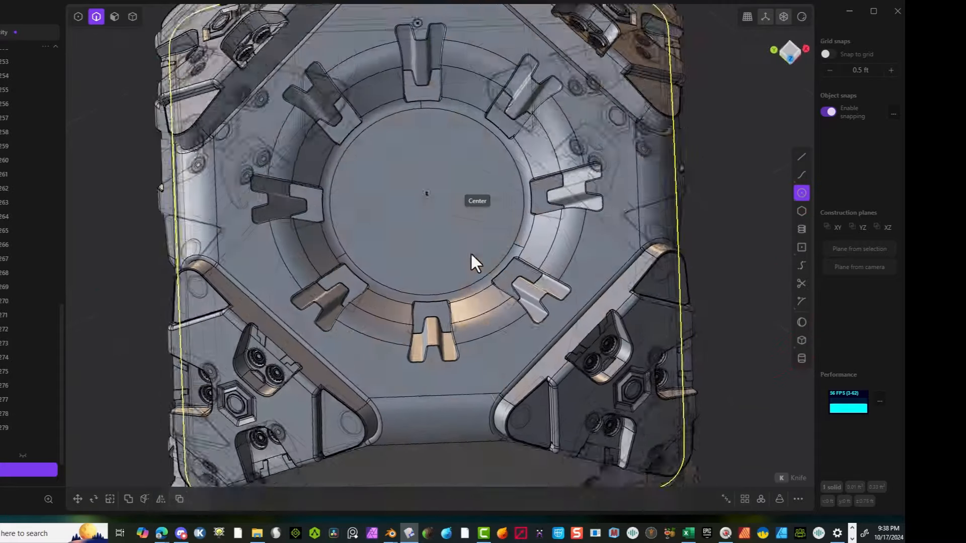
{"action": "left_click", "coordinate": [788, 53]}
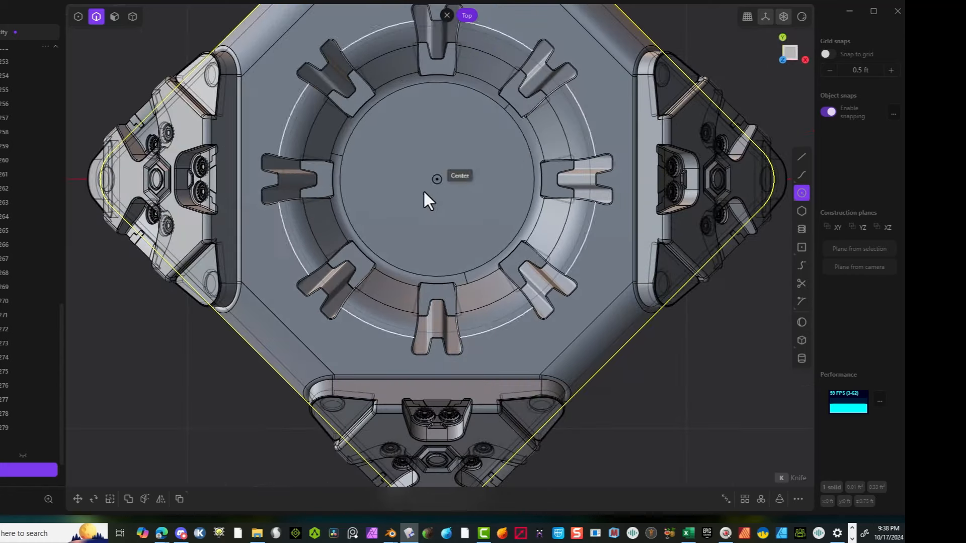
{"action": "left_click", "coordinate": [435, 181]}
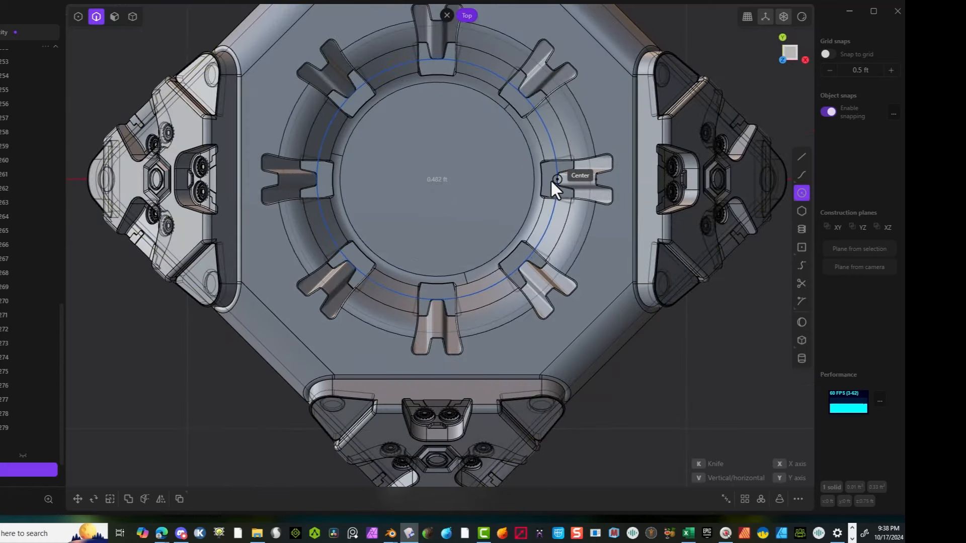
{"action": "scroll", "coordinate": [551, 179], "scroll_direction": "up", "scroll_amount": 5}
{"action": "scroll", "coordinate": [553, 177], "scroll_direction": "up", "scroll_amount": 3}
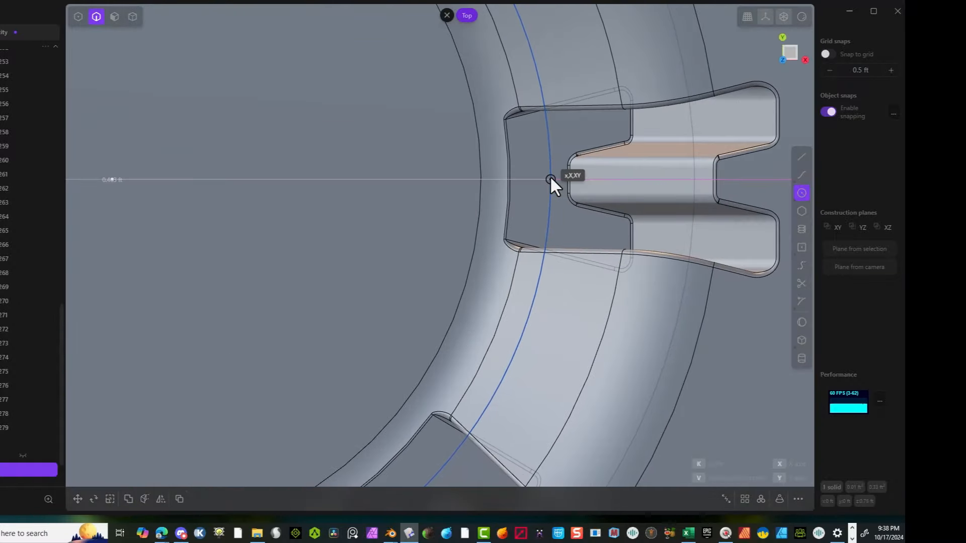
{"action": "left_click", "coordinate": [548, 177]}
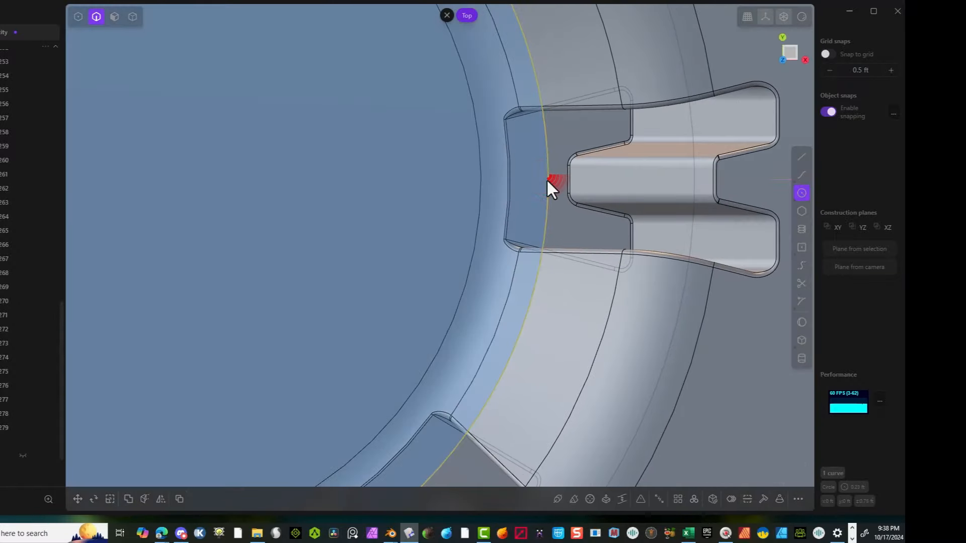
Step: Move the new circle down along the Z axis by about 0.055 ft, towards the recess floor
{"action": "middle_click_drag", "start_coordinate": [477, 215], "coordinate": [499, 132]}
{"action": "scroll", "coordinate": [499, 132], "scroll_direction": "down", "scroll_amount": 10}
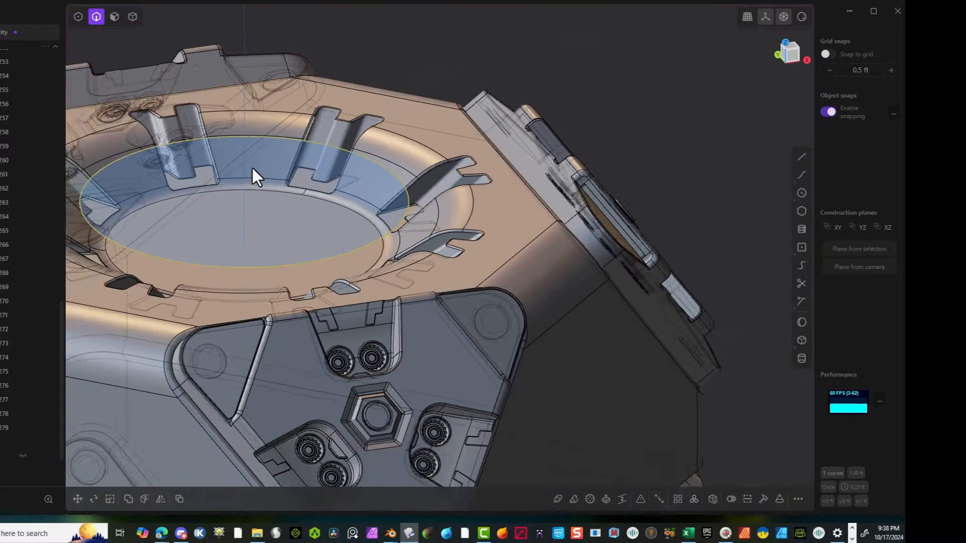
{"action": "key", "text": "g"}
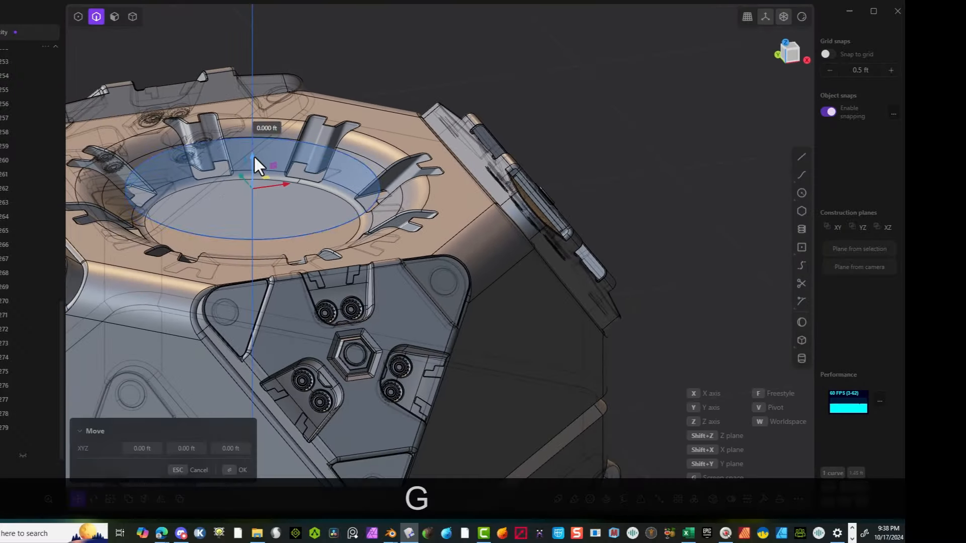
{"action": "left_click_drag", "start_coordinate": [253, 155], "coordinate": [252, 179]}
{"action": "middle_click_drag", "start_coordinate": [252, 182], "coordinate": [391, 241]}
{"action": "scroll", "coordinate": [361, 236], "scroll_direction": "up", "scroll_amount": 3}
{"action": "scroll", "coordinate": [227, 164], "scroll_direction": "down", "scroll_amount": 1}
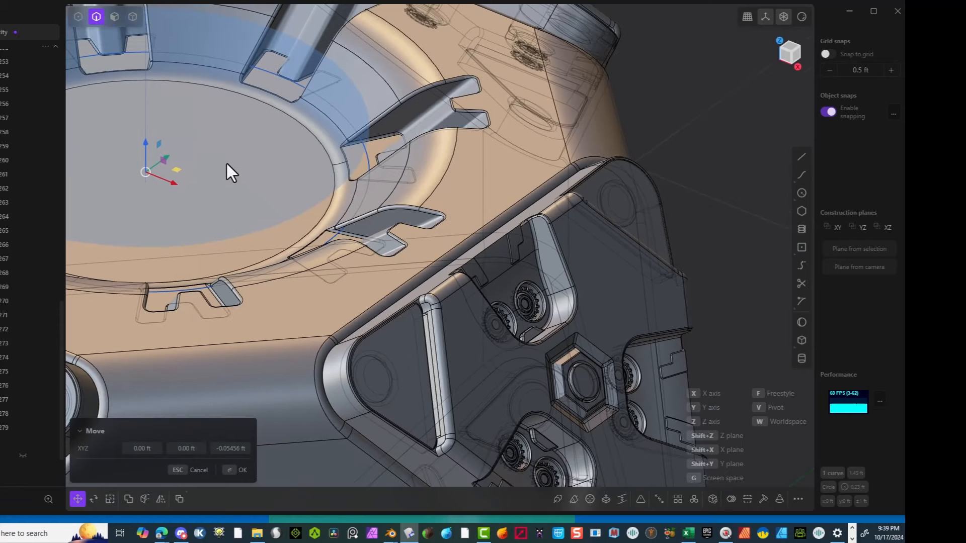
Step: Scale the lowered circle uniformly by about 1.047 so it crosses the slots' inner ends
{"action": "key", "text": "s"}
{"action": "key", "text": "s"}
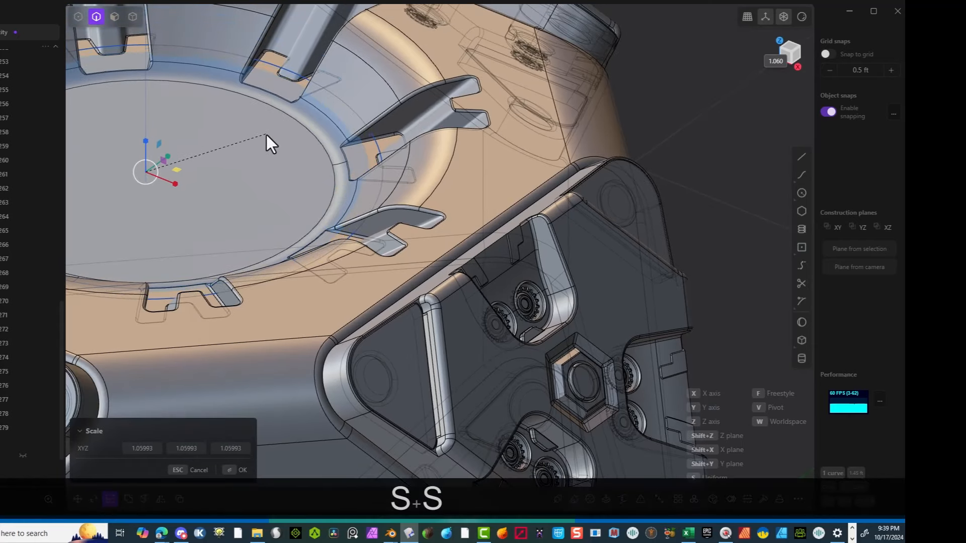
{"action": "left_click", "coordinate": [262, 132]}
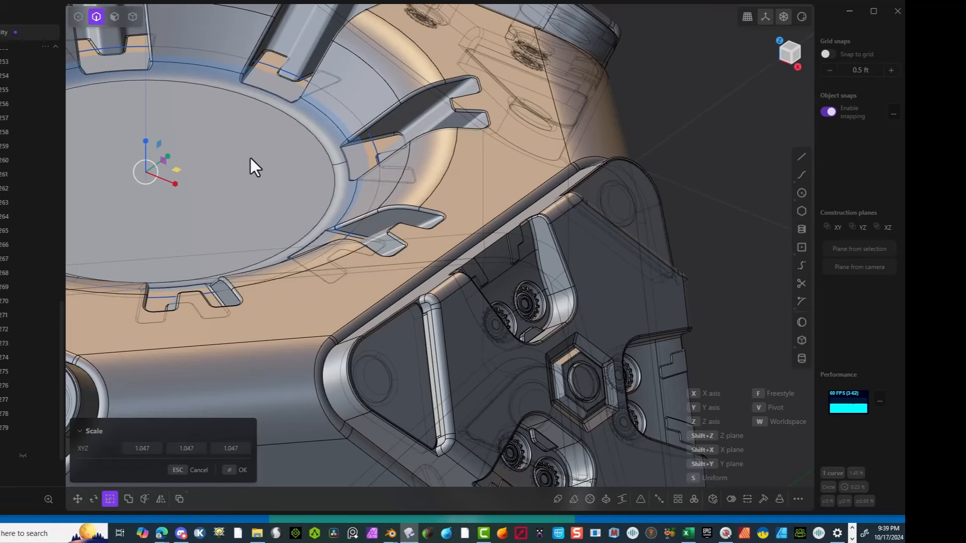
{"action": "scroll", "coordinate": [309, 144], "scroll_direction": "down", "scroll_amount": 8}
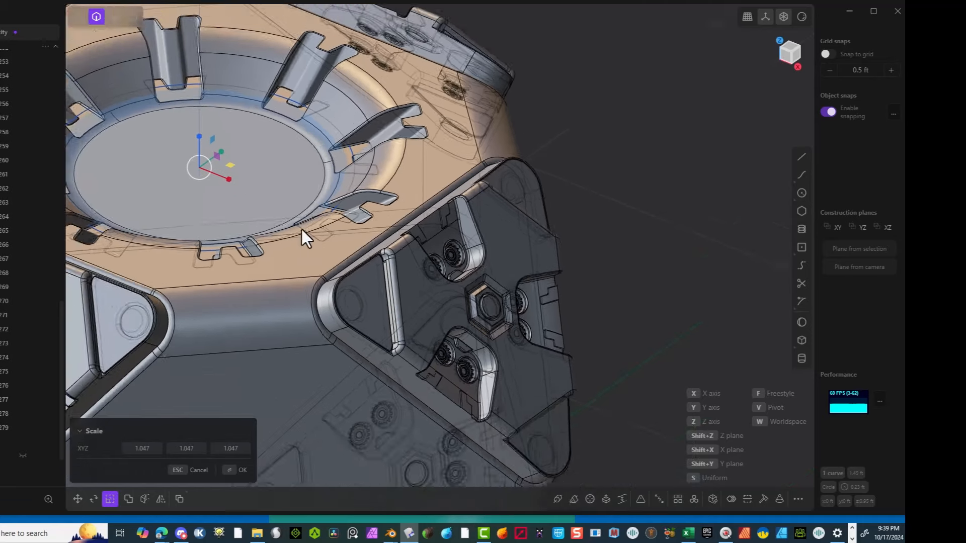
{"action": "middle_click_drag", "start_coordinate": [243, 197], "coordinate": [332, 198]}
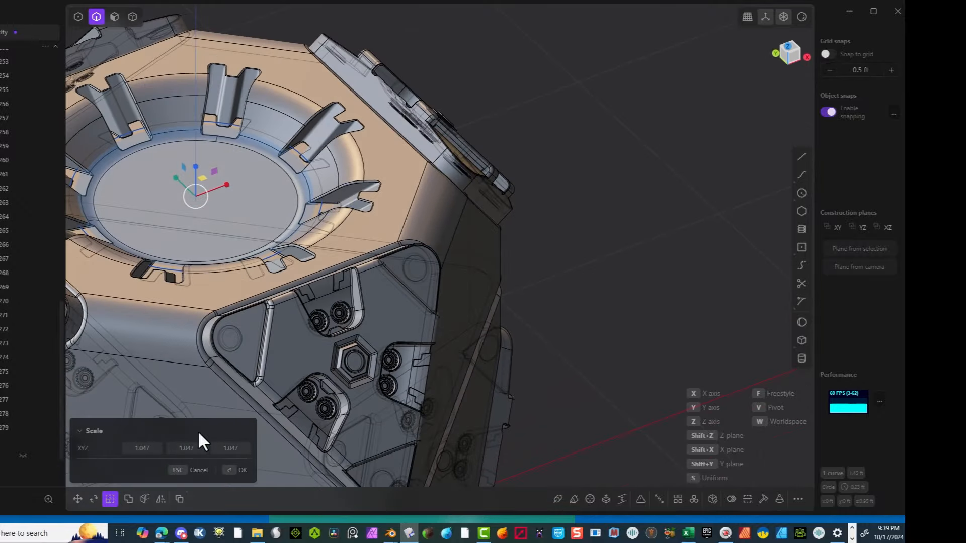
{"action": "left_click", "coordinate": [236, 470]}
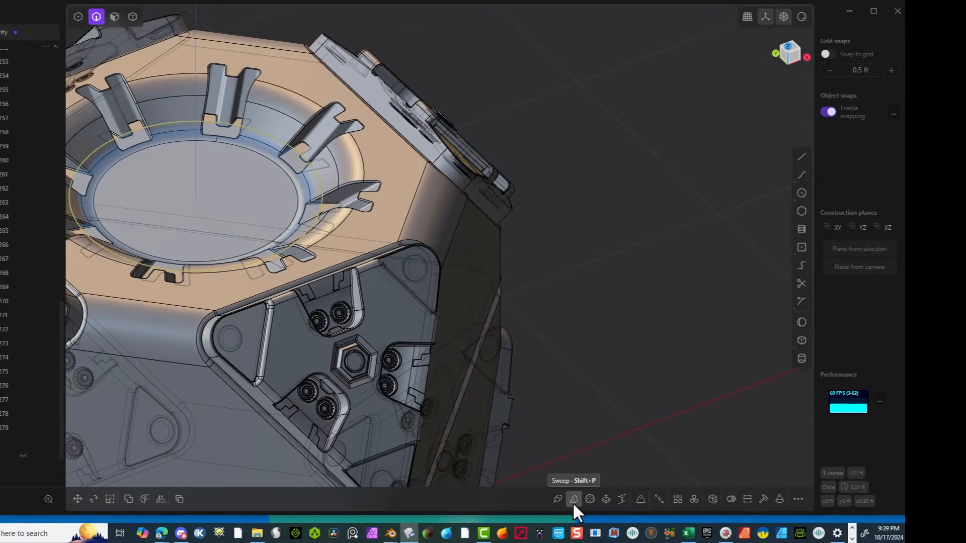
Step: Create a pipe along the scaled circle with a section size of about 0.0043 ft
{"action": "left_click", "coordinate": [557, 498]}
{"action": "scroll", "coordinate": [332, 150], "scroll_direction": "up", "scroll_amount": 5}
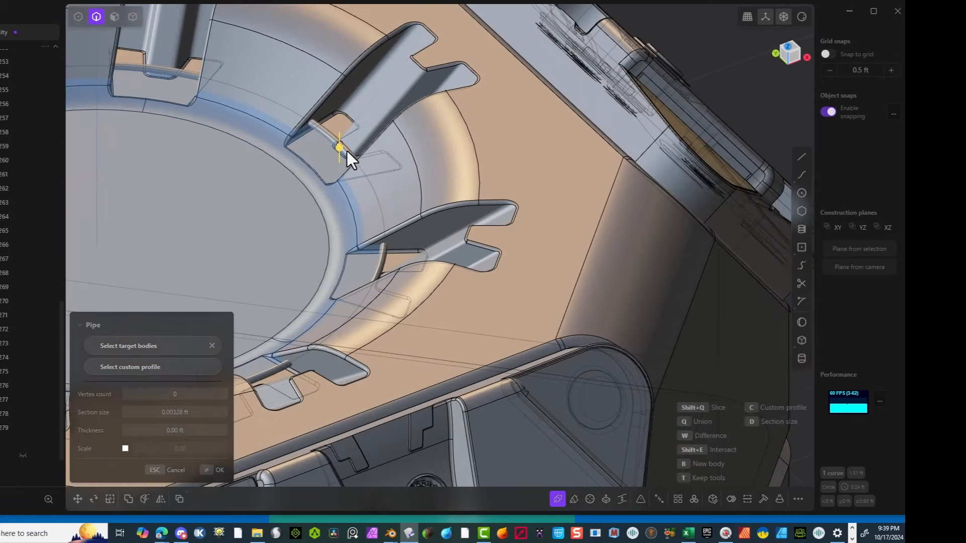
{"action": "left_click_drag", "start_coordinate": [340, 149], "coordinate": [352, 148]}
{"action": "middle_click_drag", "start_coordinate": [354, 153], "coordinate": [316, 189]}
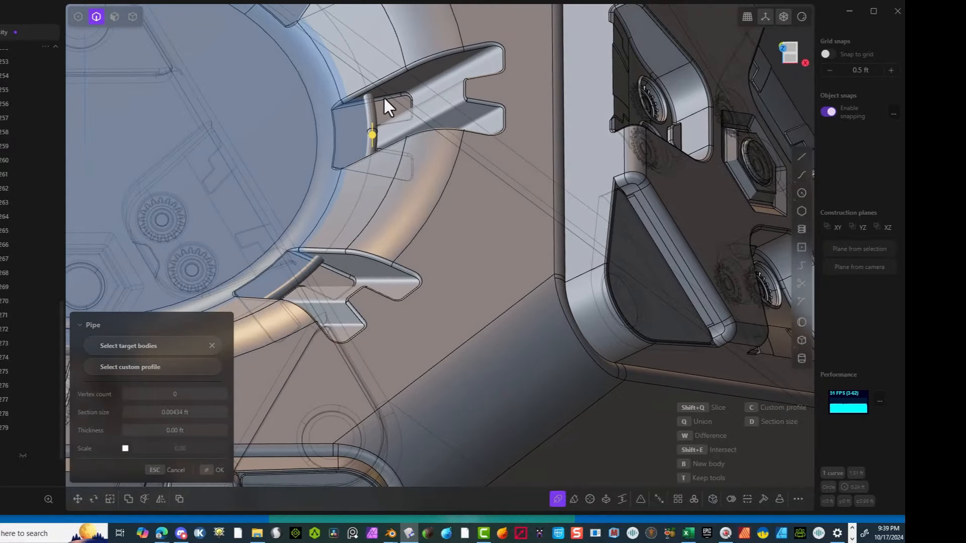
{"action": "middle_click_drag", "start_coordinate": [397, 123], "coordinate": [370, 109]}
{"action": "scroll", "coordinate": [362, 124], "scroll_direction": "up", "scroll_amount": 3}
{"action": "scroll", "coordinate": [370, 109], "scroll_direction": "down", "scroll_amount": 5}
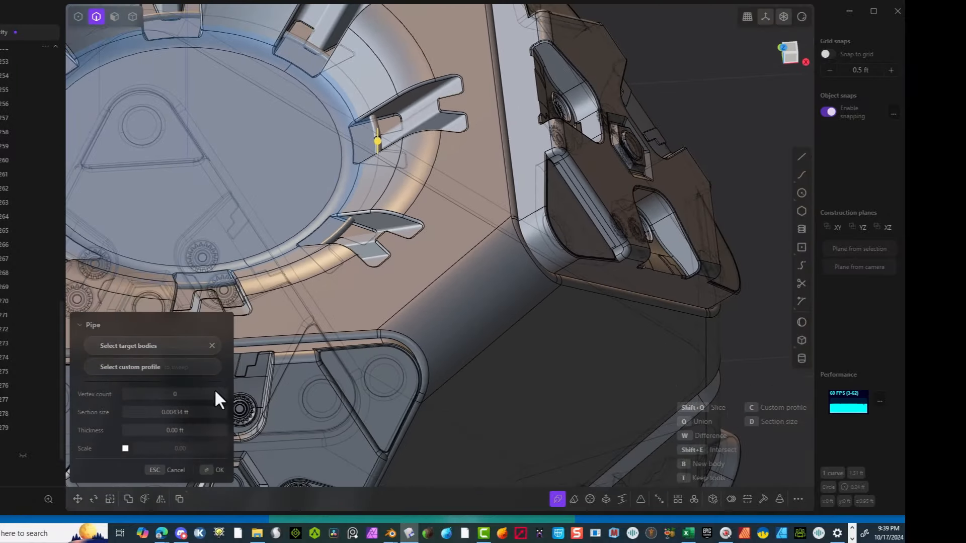
{"action": "left_click", "coordinate": [220, 470]}
{"action": "scroll", "coordinate": [229, 96], "scroll_direction": "down", "scroll_amount": 4}
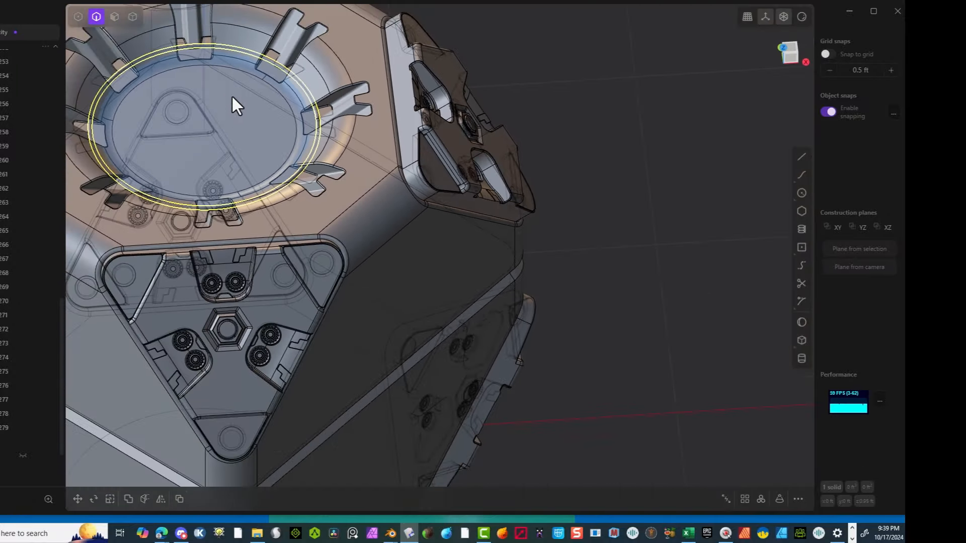
Step: Scale the pipe ring uniformly down to about 0.977 of its size
{"action": "key", "text": "s"}
{"action": "key", "text": "s"}
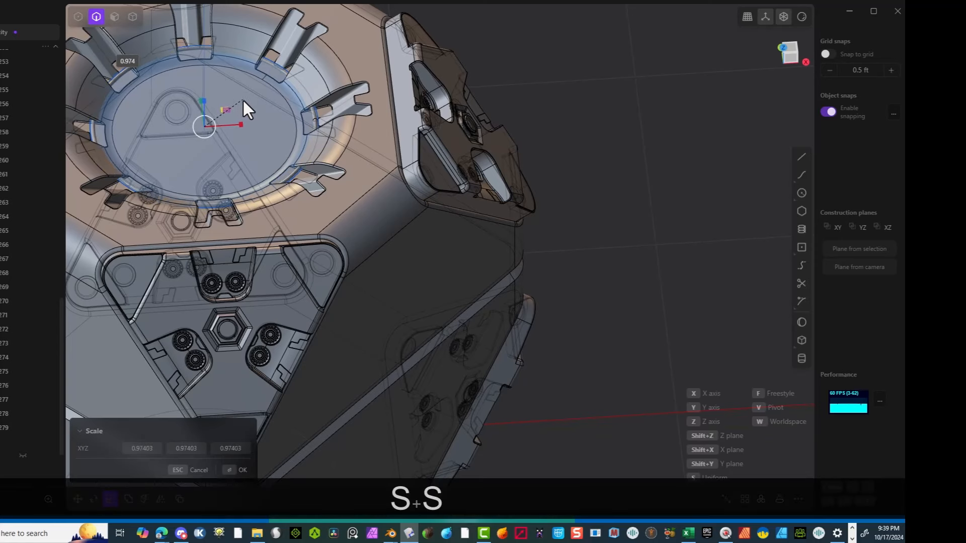
{"action": "left_click", "coordinate": [243, 99]}
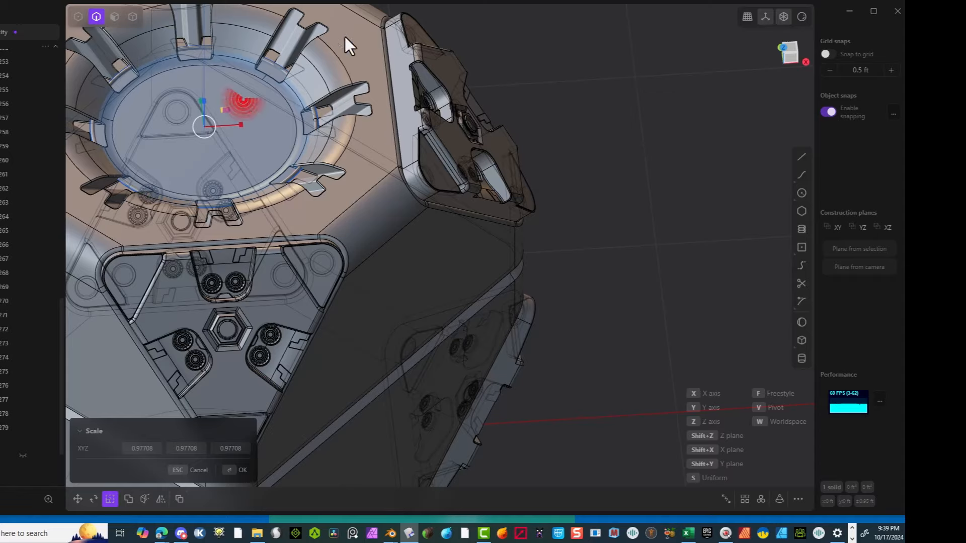
{"action": "scroll", "coordinate": [322, 39], "scroll_direction": "up", "scroll_amount": 6}
{"action": "middle_click_drag", "start_coordinate": [348, 49], "coordinate": [313, 59]}
{"action": "scroll", "coordinate": [287, 126], "scroll_direction": "up", "scroll_amount": 3}
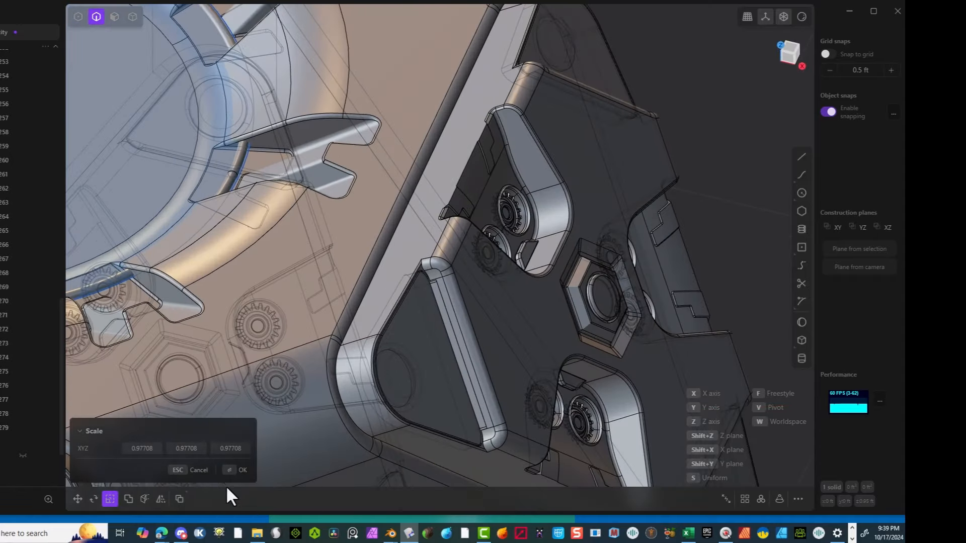
{"action": "left_click", "coordinate": [236, 470]}
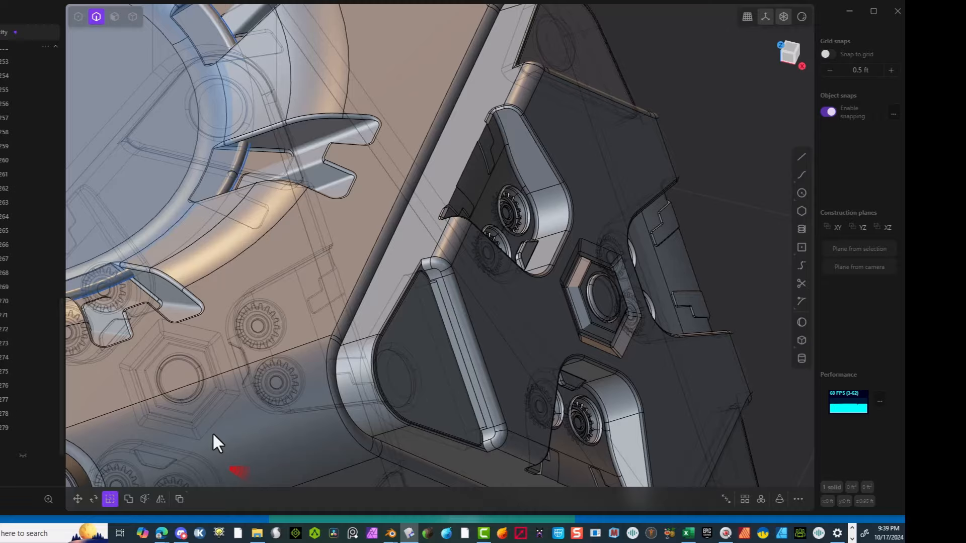
Step: Raise the source circle along Z by about 0.027 ft and scale it uniformly by about 1.087
{"action": "left_click", "coordinate": [247, 158]}
{"action": "middle_click_drag", "start_coordinate": [247, 158], "coordinate": [421, 149]}
{"action": "key", "text": "g"}
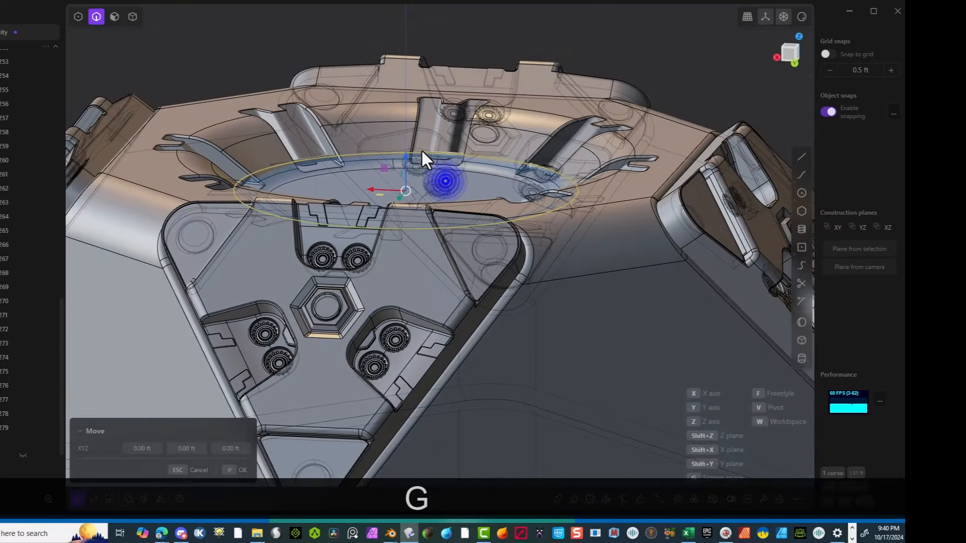
{"action": "left_click_drag", "start_coordinate": [407, 158], "coordinate": [401, 140]}
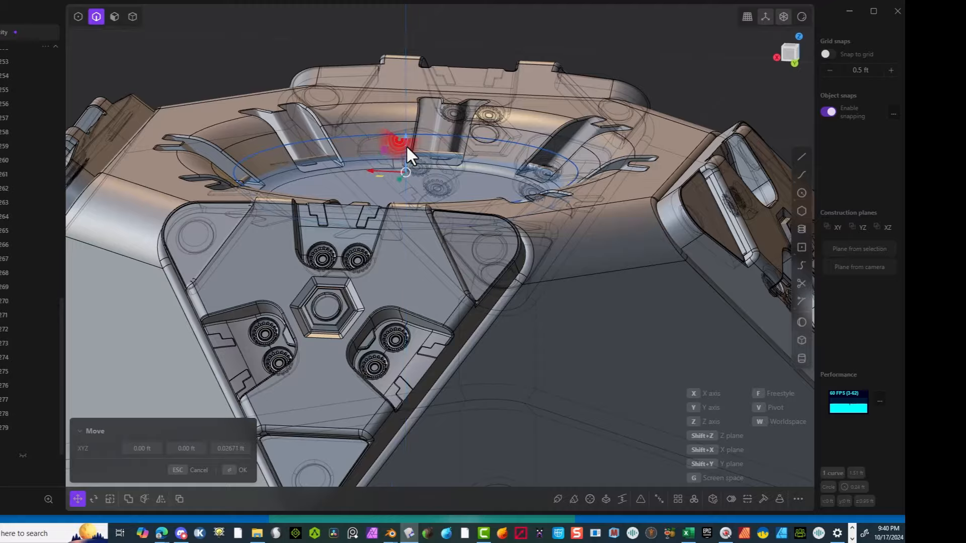
{"action": "middle_click_drag", "start_coordinate": [406, 145], "coordinate": [534, 267]}
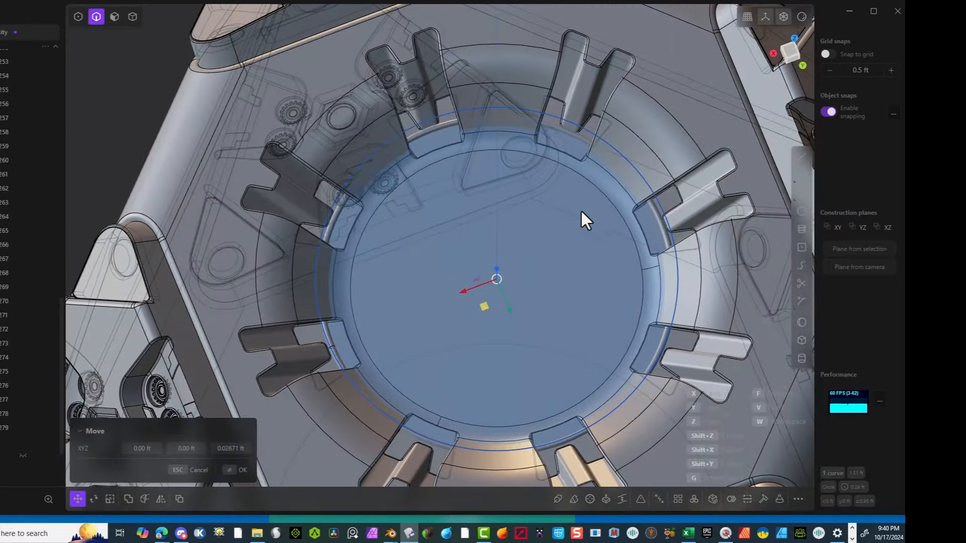
{"action": "key", "text": "s"}
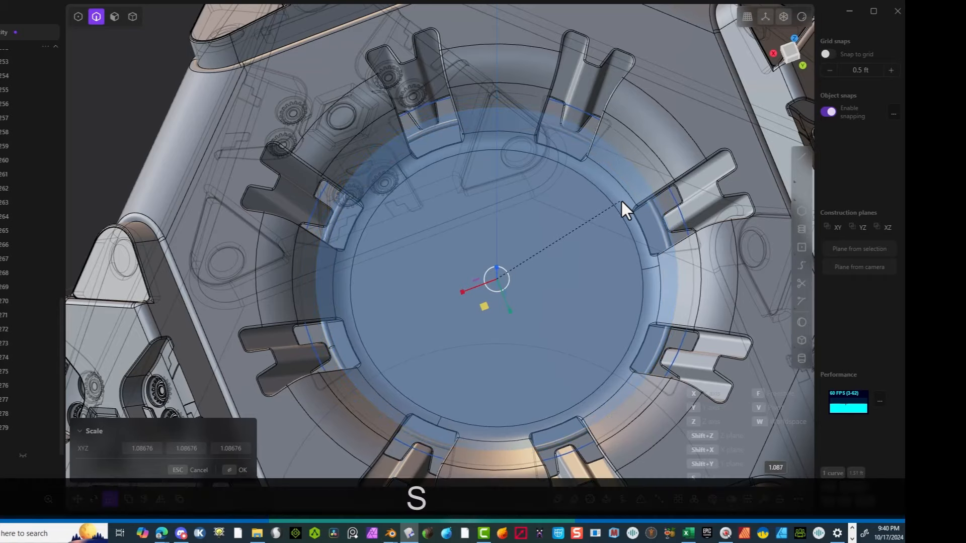
{"action": "middle_click_drag", "start_coordinate": [621, 199], "coordinate": [572, 154]}
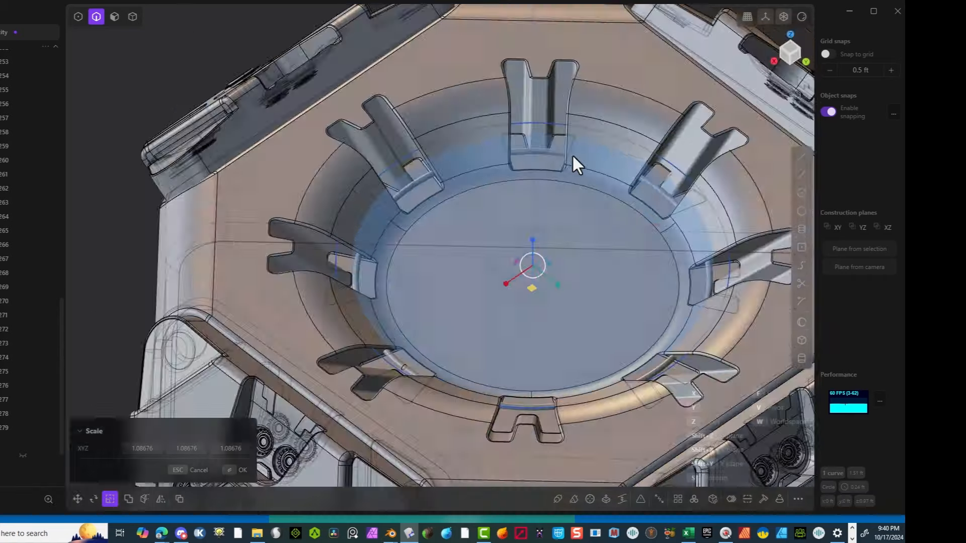
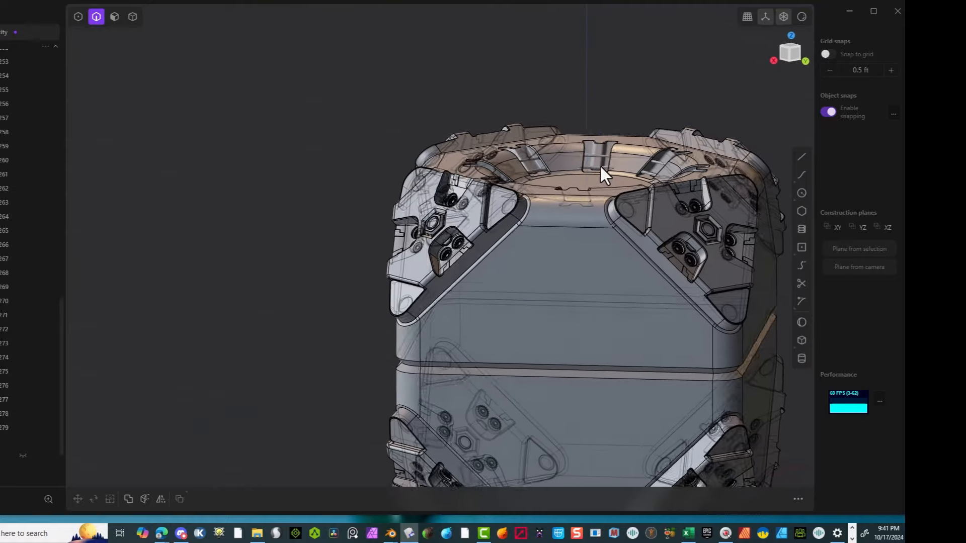
Step: Extrude the circle below the body upward into a solid cylinder that reaches into the model's underside
{"action": "middle_click_drag", "start_coordinate": [640, 385], "coordinate": [577, 350]}
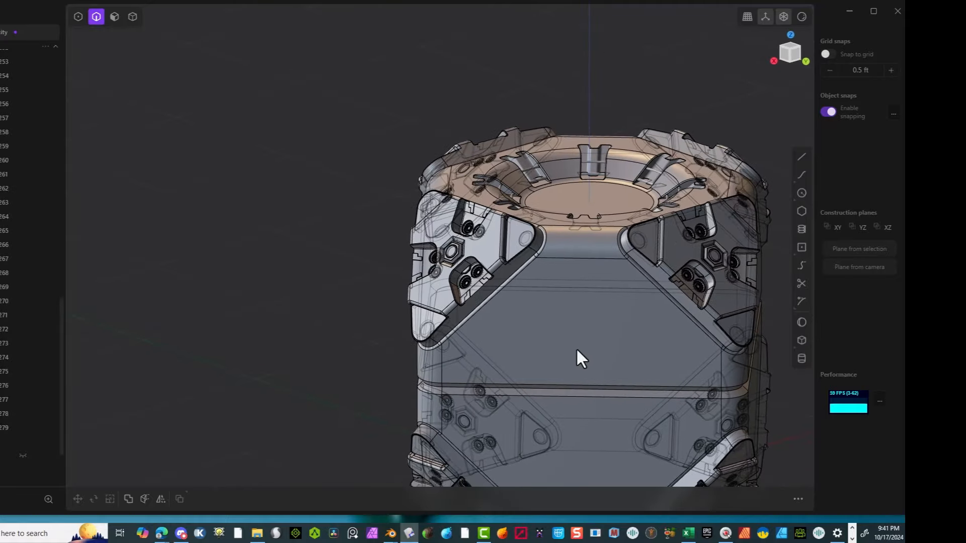
{"action": "middle_click_drag", "start_coordinate": [691, 327], "coordinate": [509, 398]}
{"action": "middle_click_drag", "start_coordinate": [523, 295], "coordinate": [663, 156]}
{"action": "left_click", "coordinate": [797, 55]}
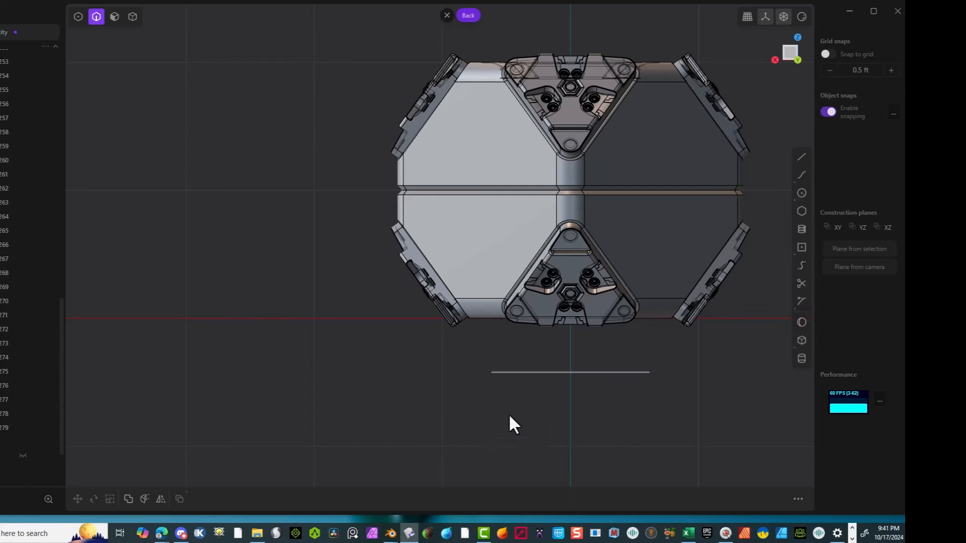
{"action": "middle_click_drag", "start_coordinate": [554, 388], "coordinate": [578, 422]}
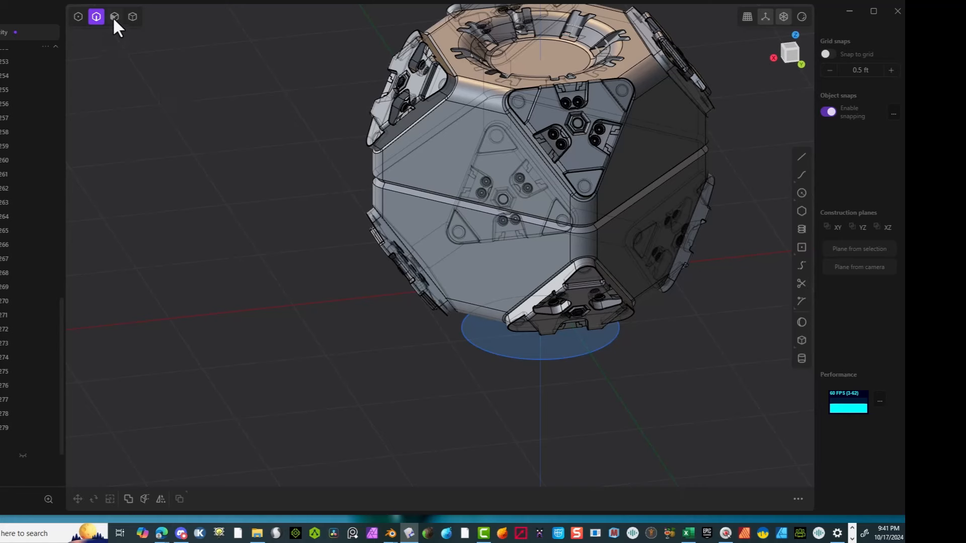
{"action": "key", "text": "x"}
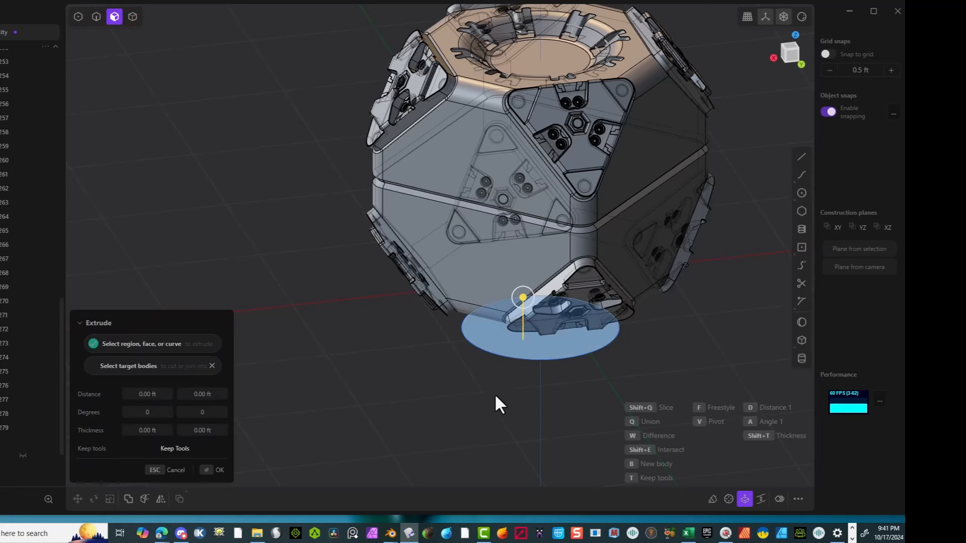
{"action": "key", "text": "e"}
{"action": "left_click_drag", "start_coordinate": [525, 297], "coordinate": [522, 240]}
{"action": "left_click", "coordinate": [208, 472]}
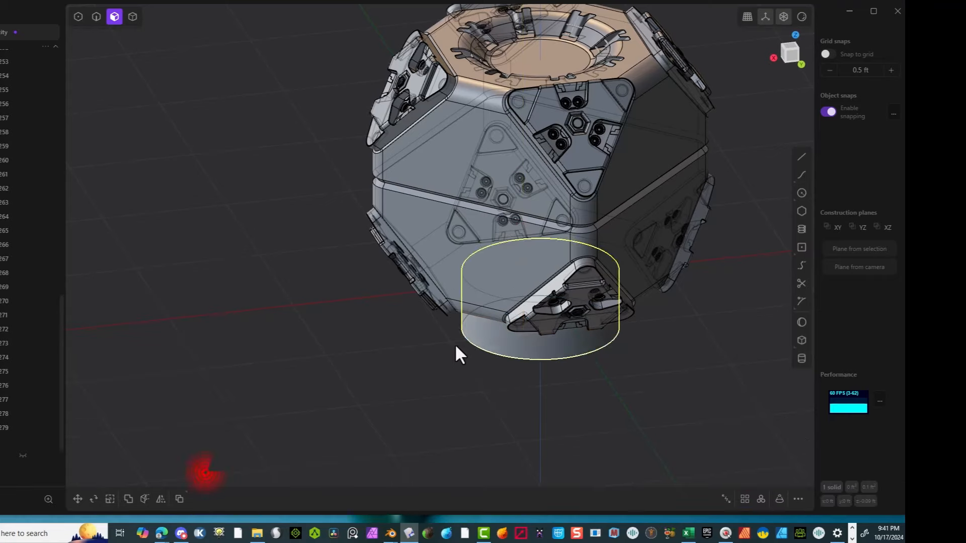
Step: Delete the source circle curve at the base of the extruded cylinder
{"action": "middle_click_drag", "start_coordinate": [455, 344], "coordinate": [195, 369]}
{"action": "left_click", "coordinate": [182, 377]}
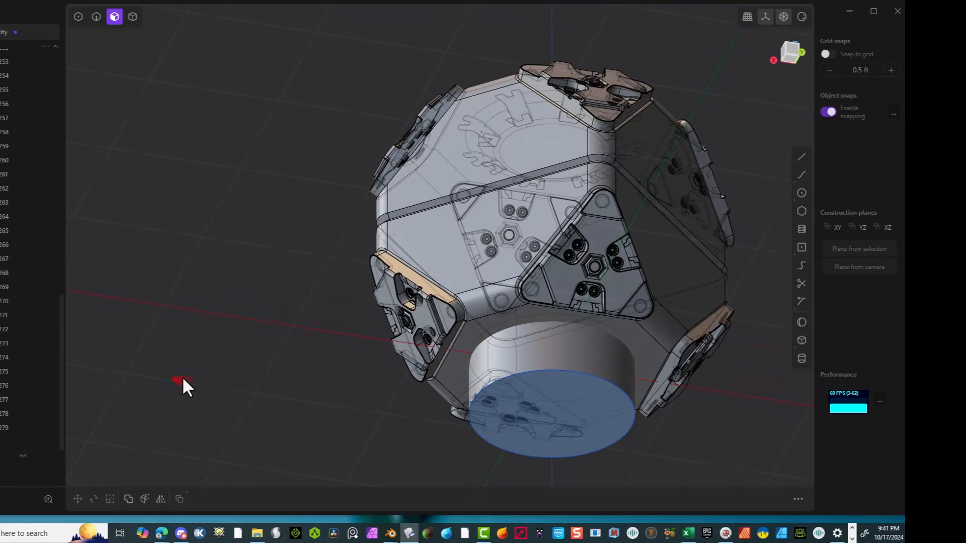
{"action": "left_click", "coordinate": [96, 17]}
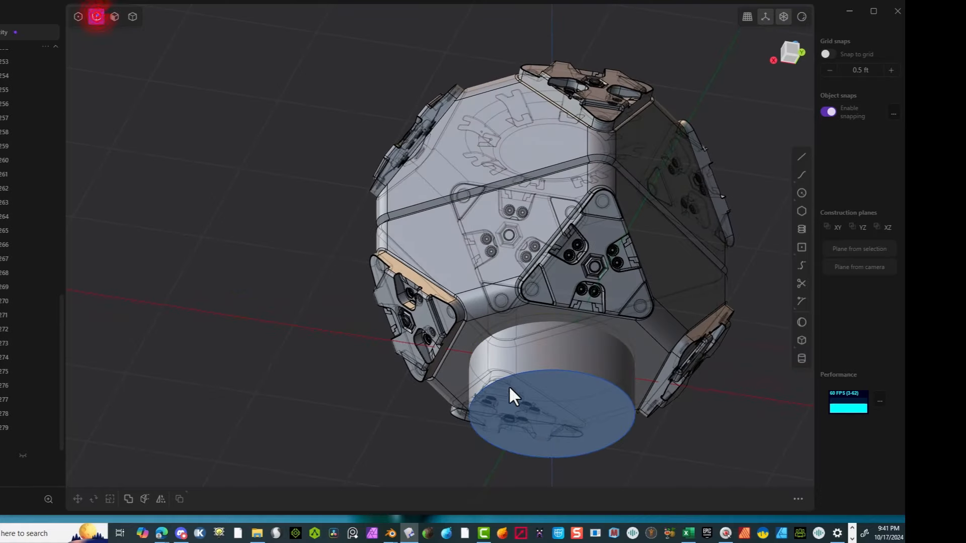
{"action": "left_click", "coordinate": [553, 369]}
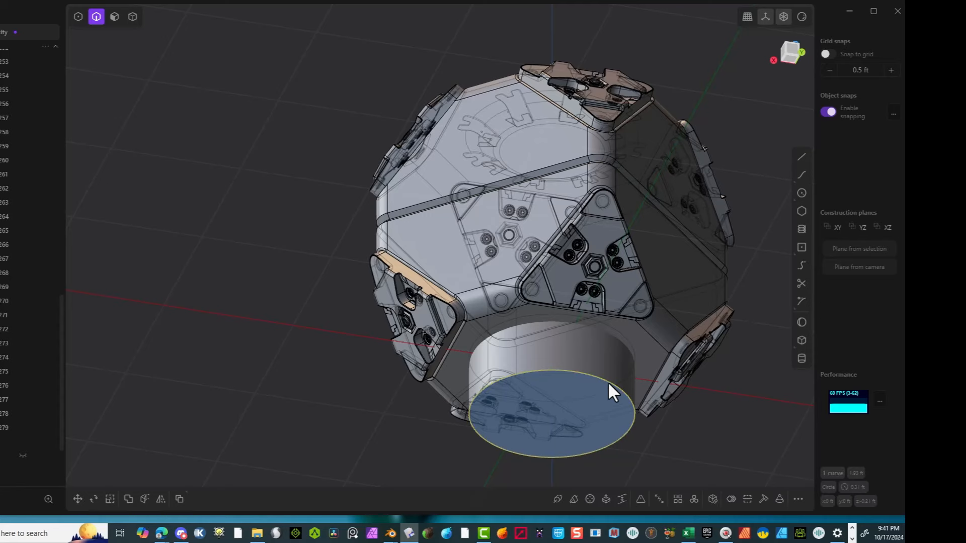
{"action": "key", "text": "Delete"}
{"action": "scroll", "coordinate": [611, 361], "scroll_direction": "up", "scroll_amount": 2}
Step: Offset the cylinder's bottom face inward by about 0.13 ft, leaving a short disc protruding beneath the body
{"action": "left_click", "coordinate": [114, 16]}
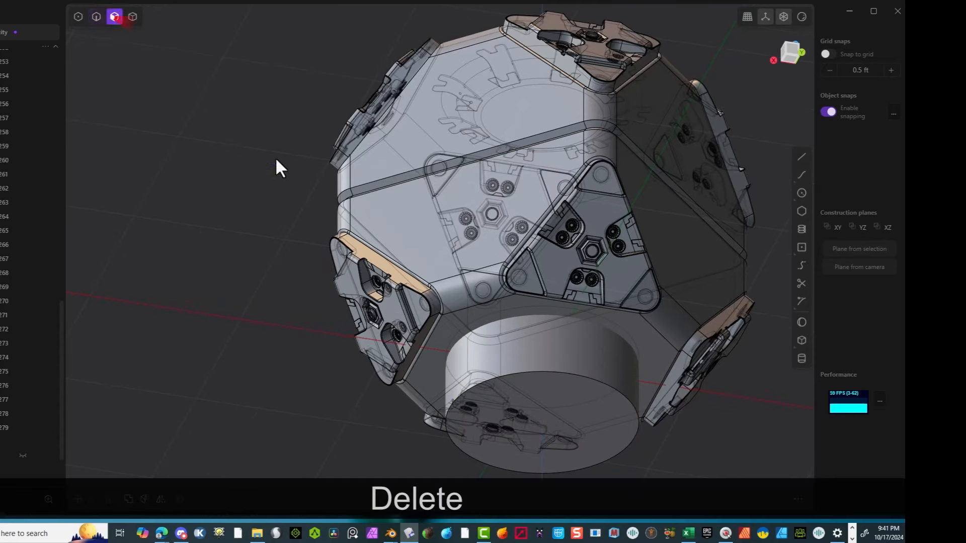
{"action": "mouse_move", "coordinate": [565, 412]}
{"action": "left_mouse_down"}
{"action": "mouse_move", "coordinate": [568, 444]}
{"action": "mouse_move", "coordinate": [564, 419]}
{"action": "left_mouse_up"}
{"action": "middle_click_drag", "start_coordinate": [536, 378], "coordinate": [506, 421]}
{"action": "left_click_drag", "start_coordinate": [593, 382], "coordinate": [591, 365]}
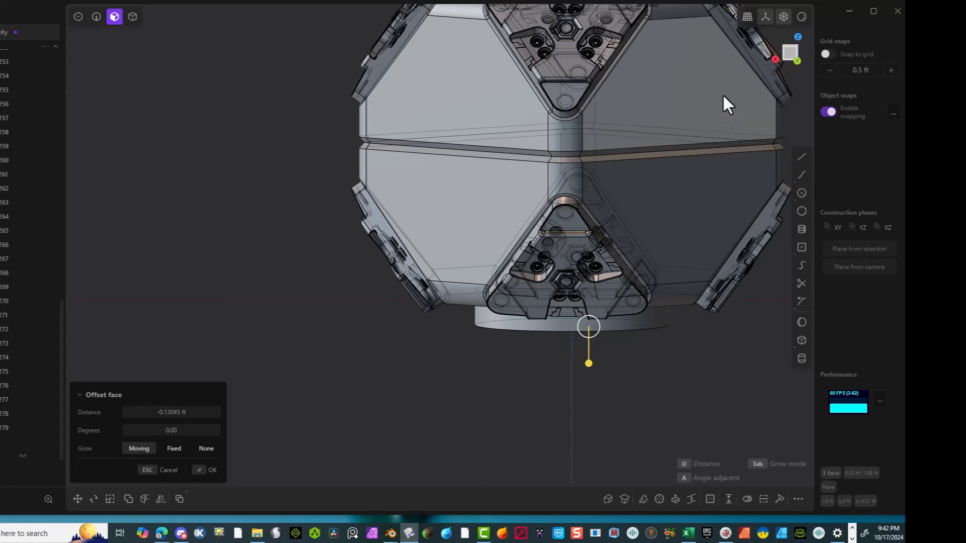
{"action": "left_click", "coordinate": [791, 50]}
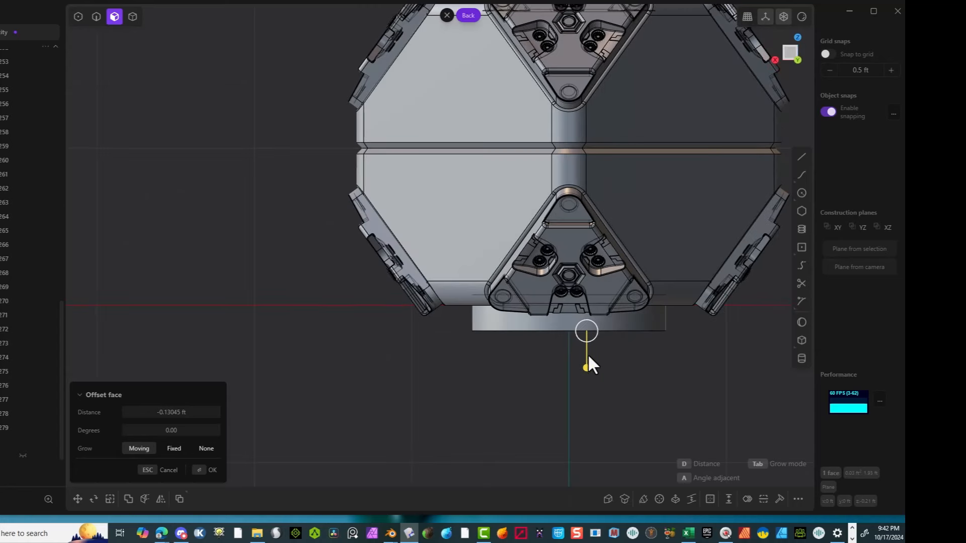
{"action": "left_click_drag", "start_coordinate": [588, 357], "coordinate": [588, 361]}
{"action": "left_click", "coordinate": [209, 470]}
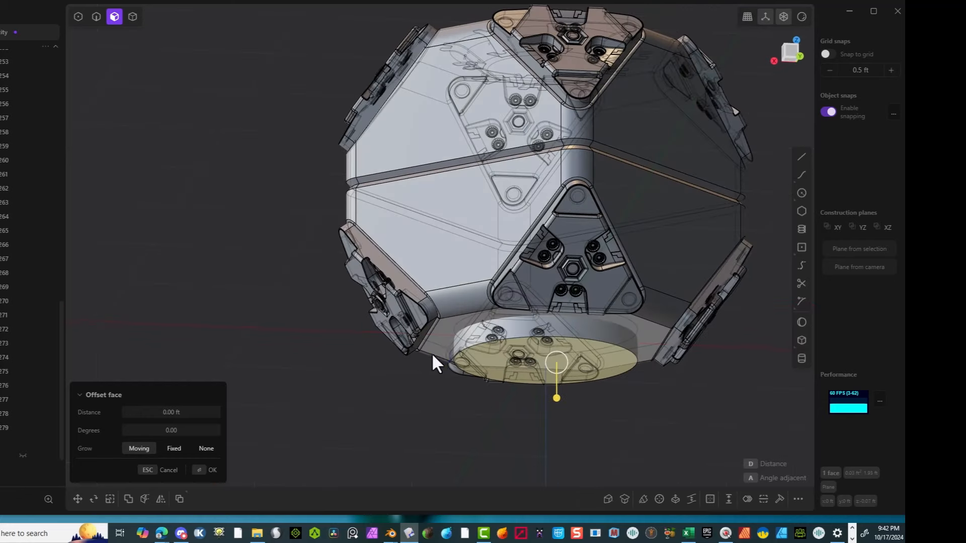
{"action": "left_click", "coordinate": [101, 16]}
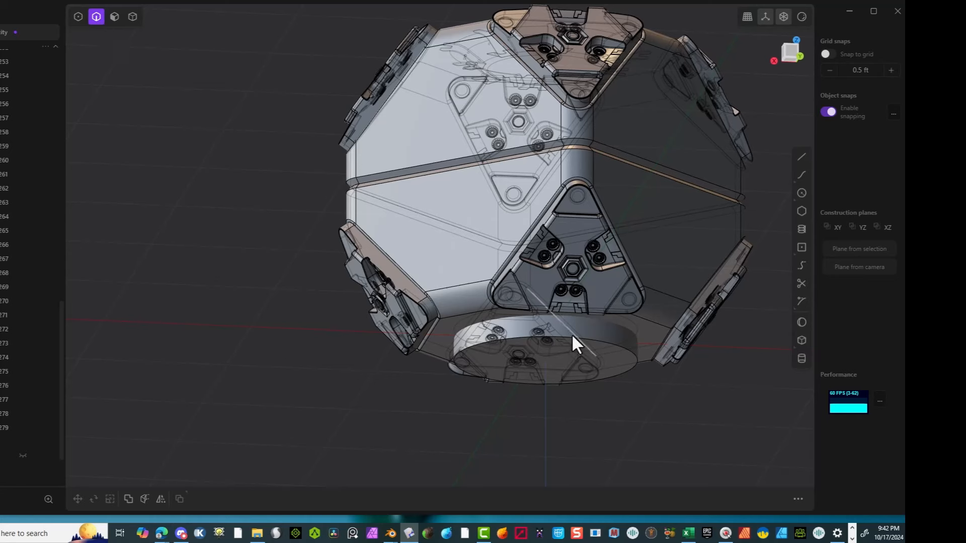
Step: Fillet the lower outer edge of the short disc protruding beneath the body
{"action": "left_click", "coordinate": [607, 342]}
{"action": "key", "text": "f"}
{"action": "mouse_move", "coordinate": [617, 342]}
{"action": "left_mouse_down"}
{"action": "mouse_move", "coordinate": [608, 326]}
{"action": "mouse_move", "coordinate": [621, 343]}
{"action": "left_mouse_up"}
{"action": "left_click", "coordinate": [203, 469]}
{"action": "mouse_move", "coordinate": [345, 330]}
{"action": "middle_mouse_down"}
{"action": "mouse_move", "coordinate": [317, 343]}
{"action": "mouse_move", "coordinate": [328, 324]}
{"action": "middle_mouse_up"}
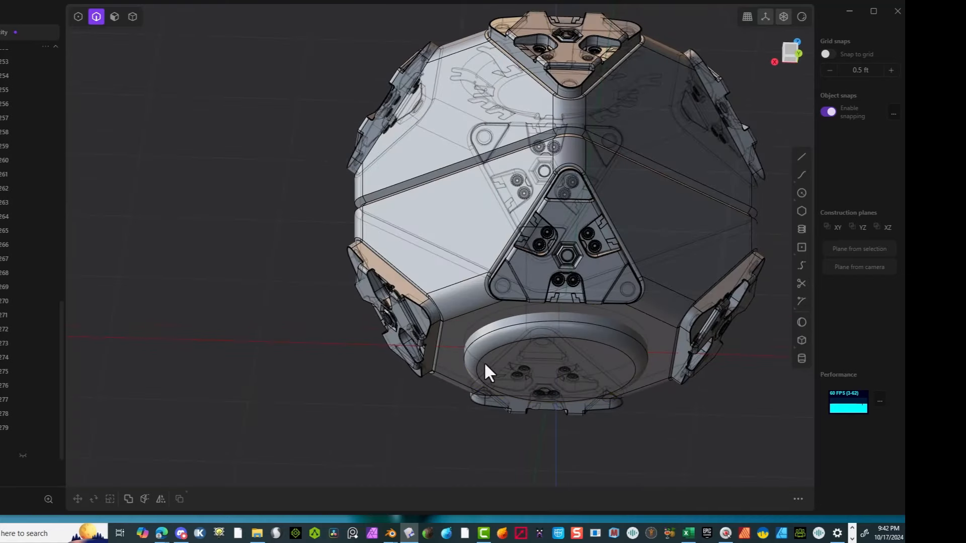
Step: Subtract the base disc from the lower body with a Boolean difference, keeping the disc as a tool
{"action": "left_click", "coordinate": [132, 16]}
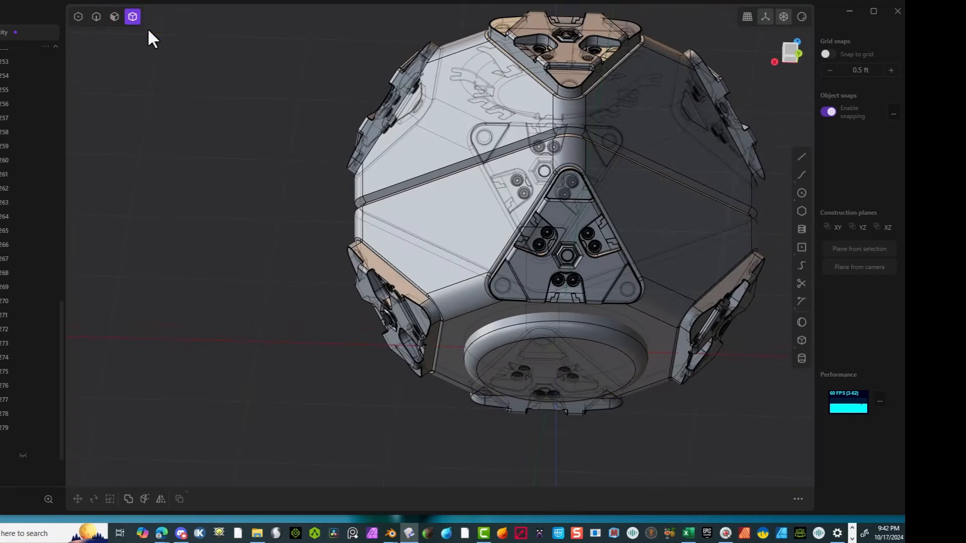
{"action": "left_click", "coordinate": [469, 312]}
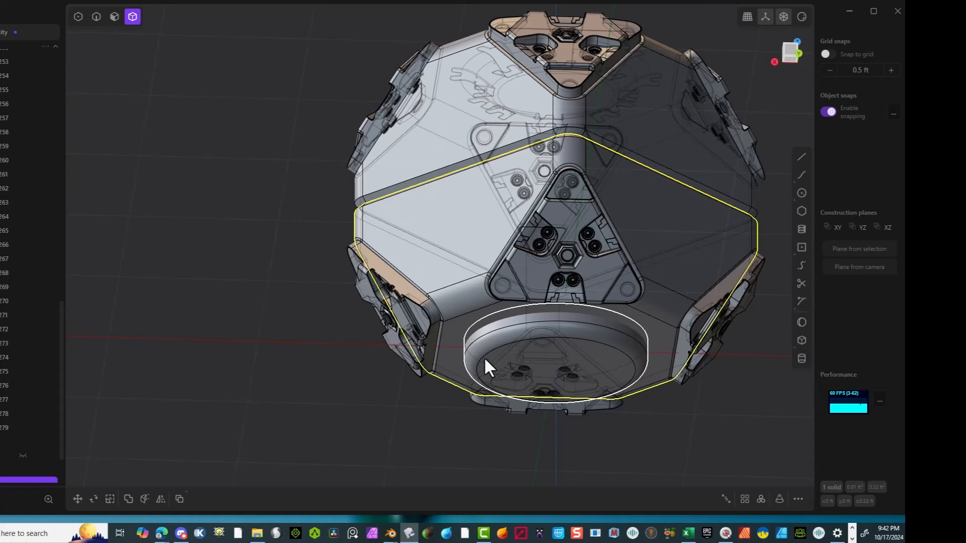
{"action": "left_click", "coordinate": [518, 352], "text": "shift"}
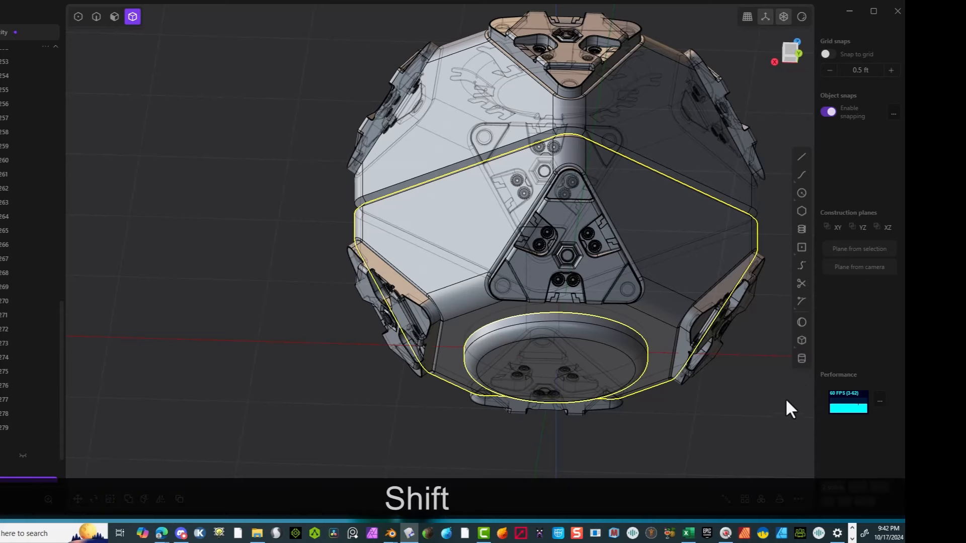
{"action": "key", "text": "q"}
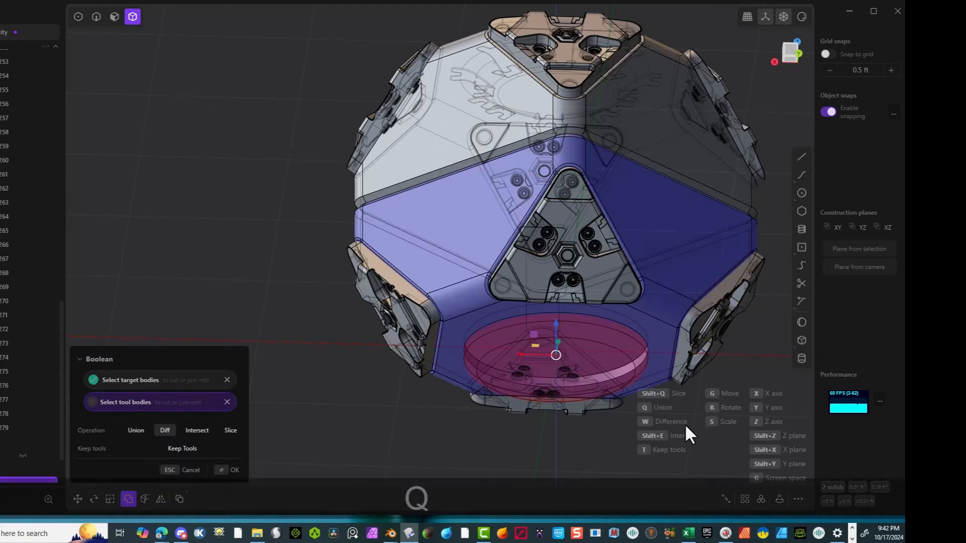
{"action": "left_click", "coordinate": [191, 448]}
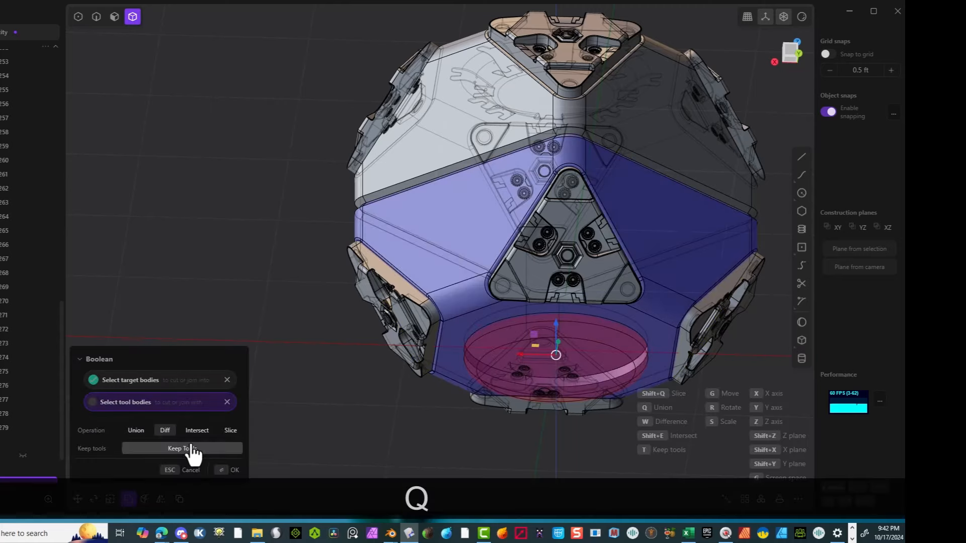
{"action": "left_click", "coordinate": [231, 470]}
{"action": "left_click", "coordinate": [317, 436]}
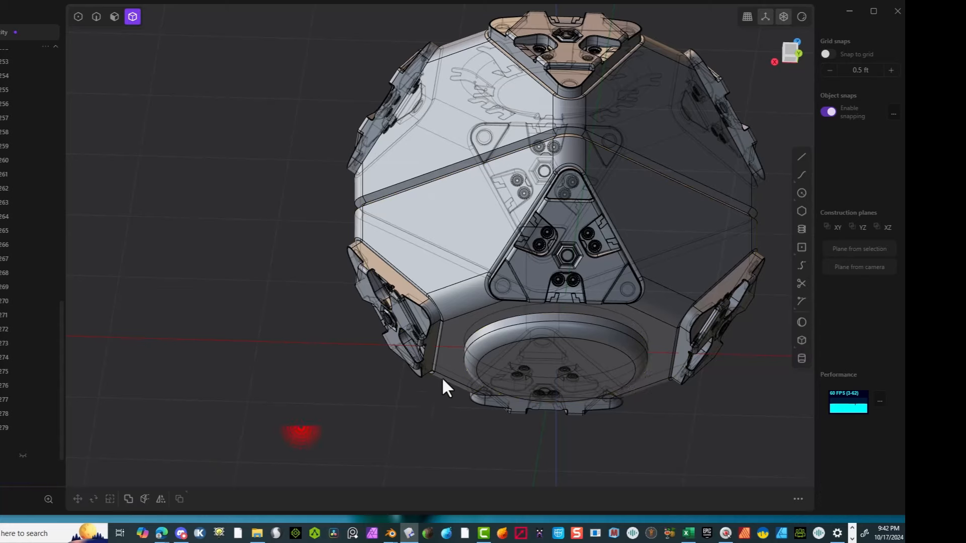
Step: Fillet the lower body's circular edge around the base disc by about 0.015 ft
{"action": "scroll", "coordinate": [445, 360], "scroll_direction": "up", "scroll_amount": 5}
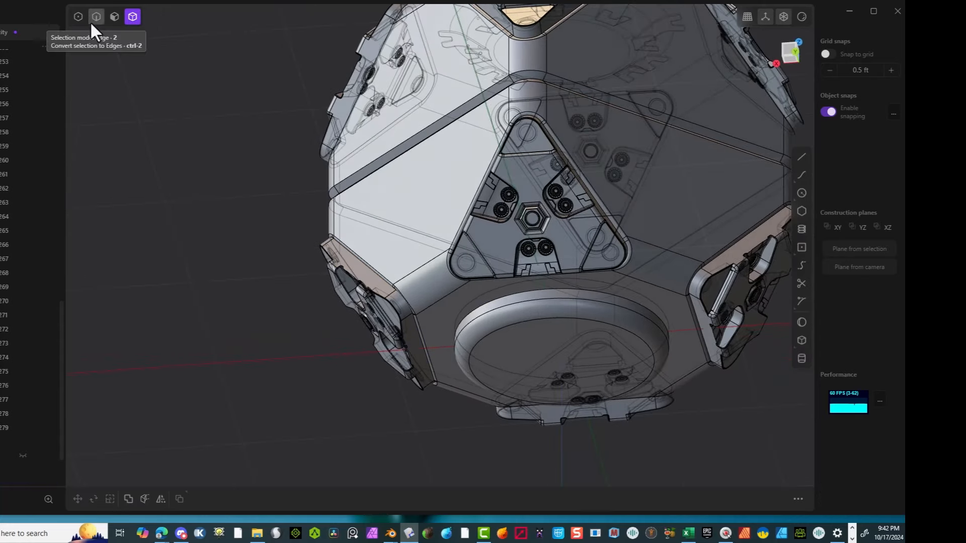
{"action": "left_click", "coordinate": [93, 18]}
{"action": "left_click", "coordinate": [491, 304]}
{"action": "key", "text": "f"}
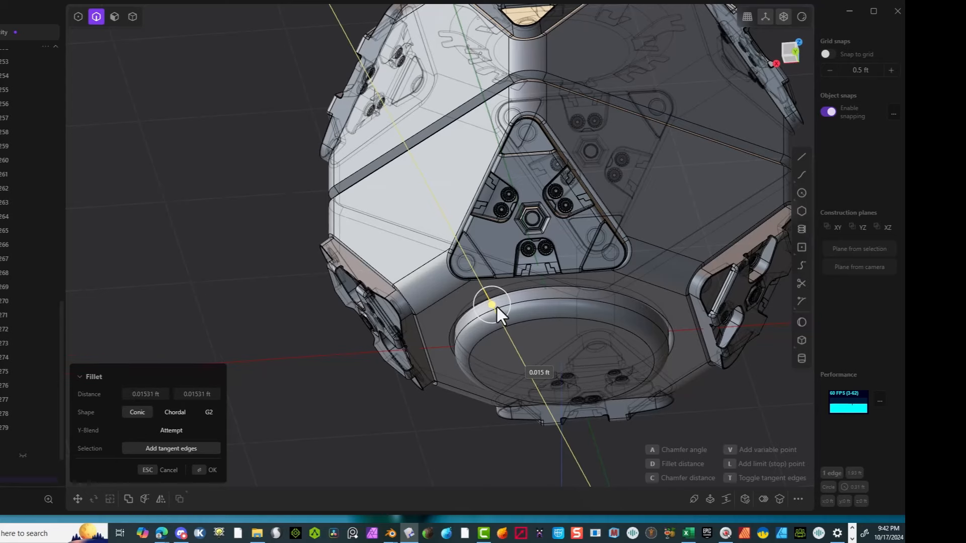
{"action": "left_click", "coordinate": [496, 305]}
{"action": "left_click", "coordinate": [207, 470]}
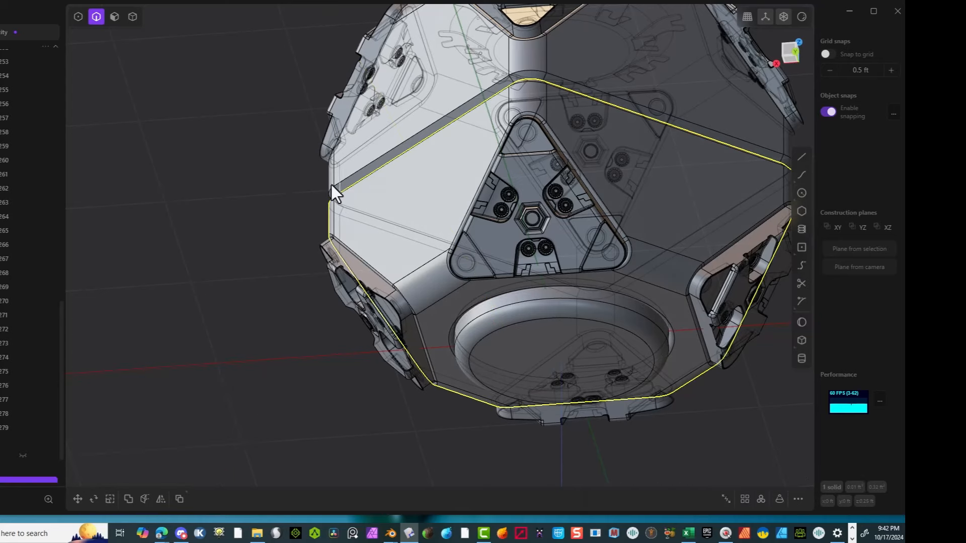
Step: Select all solids of the model's upper half, including its corner plates and recess details, leaving out the lower body
{"action": "scroll", "coordinate": [254, 230], "scroll_direction": "down", "scroll_amount": 4}
{"action": "left_click", "coordinate": [171, 245]}
{"action": "middle_click_drag", "start_coordinate": [154, 250], "coordinate": [409, 186]}
{"action": "scroll", "coordinate": [409, 185], "scroll_direction": "up", "scroll_amount": 5}
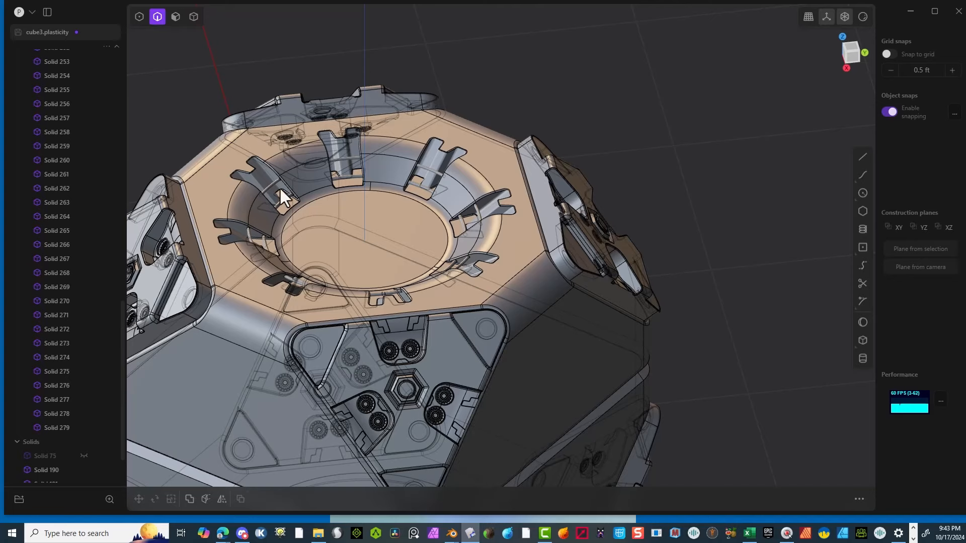
{"action": "scroll", "coordinate": [385, 277], "scroll_direction": "down", "scroll_amount": 5}
{"action": "mouse_move", "coordinate": [382, 335]}
{"action": "middle_mouse_down"}
{"action": "mouse_move", "coordinate": [412, 327]}
{"action": "mouse_move", "coordinate": [622, 356]}
{"action": "mouse_move", "coordinate": [690, 274]}
{"action": "mouse_move", "coordinate": [630, 250]}
{"action": "middle_mouse_up"}
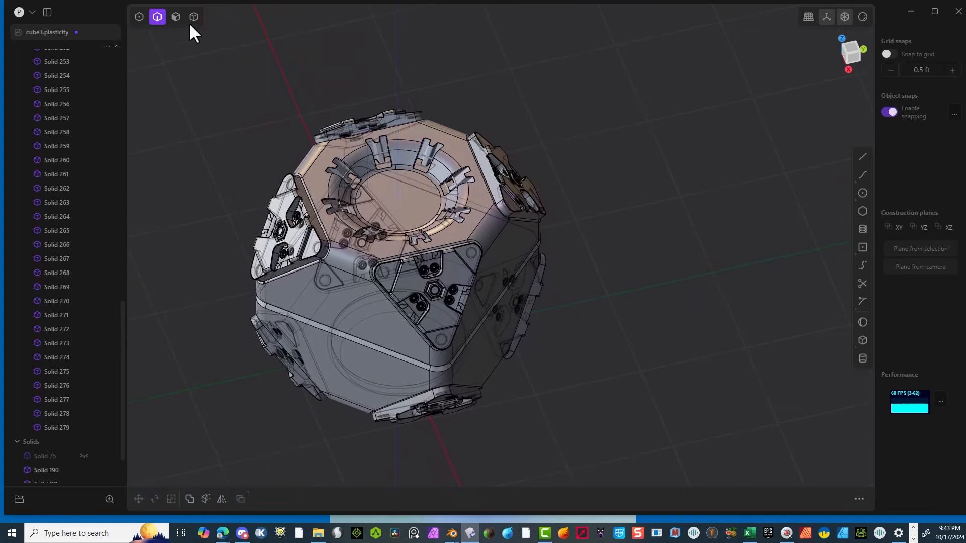
{"action": "key", "text": "KP_1"}
{"action": "left_click_drag", "start_coordinate": [676, 105], "coordinate": [151, 326]}
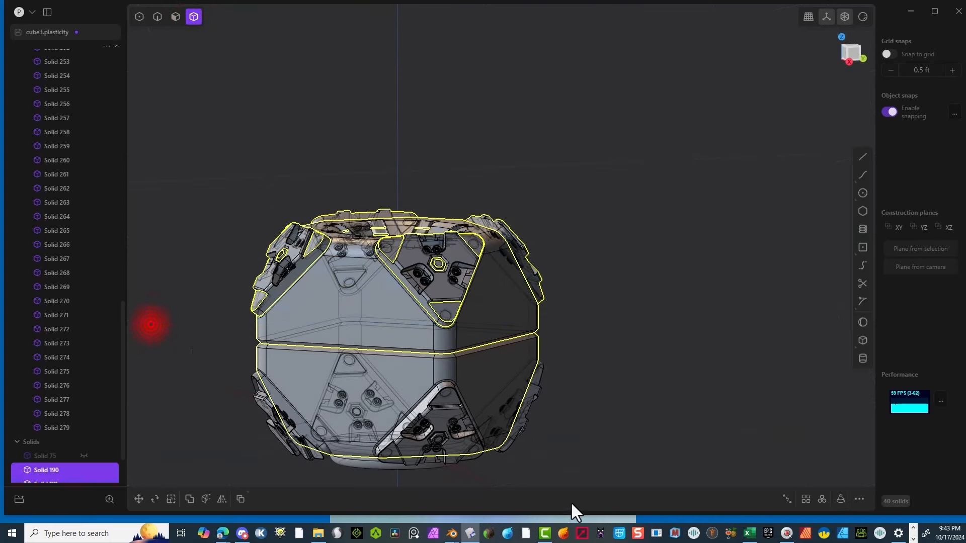
{"action": "middle_click_drag", "start_coordinate": [557, 425], "coordinate": [641, 267], "text": "ctrl"}
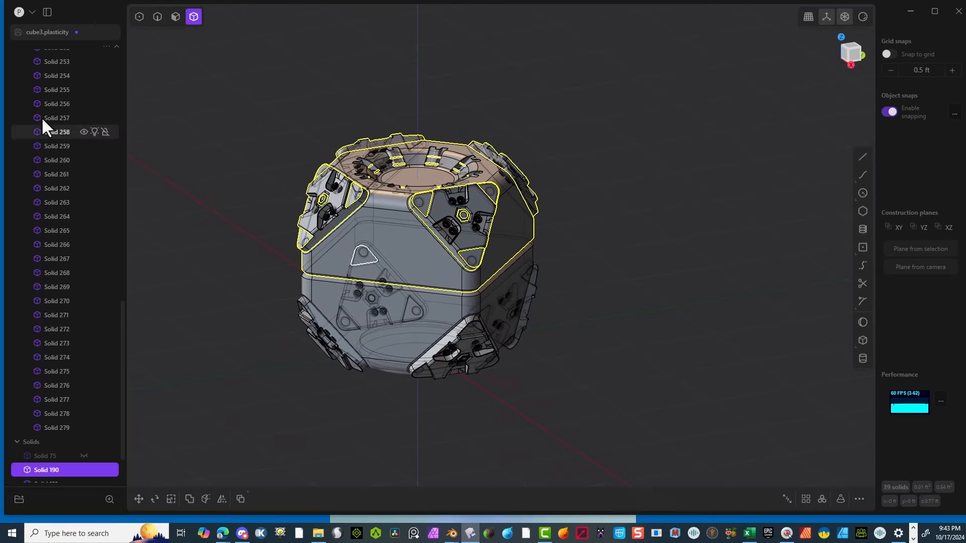
Step: Start an OBJ export of the selected upper half with density 1 and Ngons topology
{"action": "left_click", "coordinate": [32, 11]}
{"action": "left_click", "coordinate": [65, 99]}
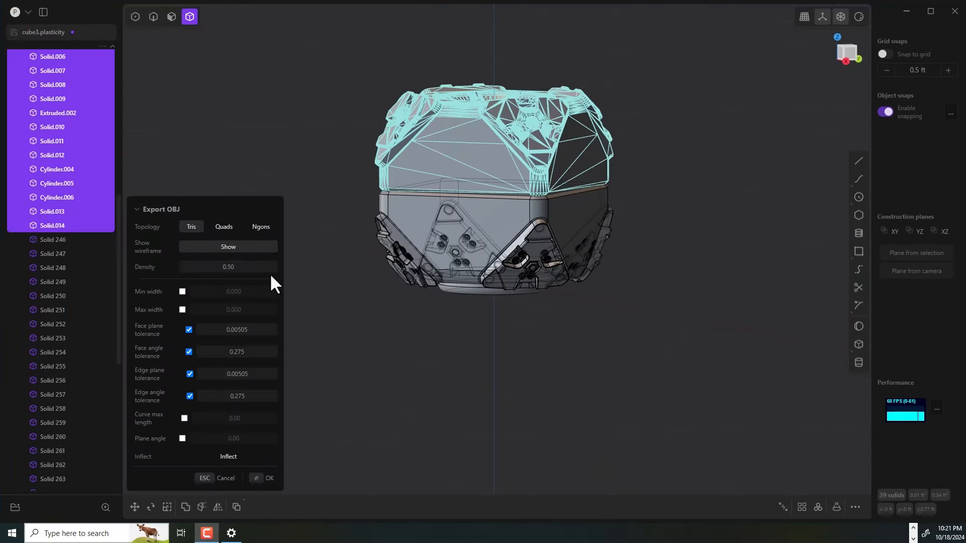
{"action": "left_click", "coordinate": [241, 266]}
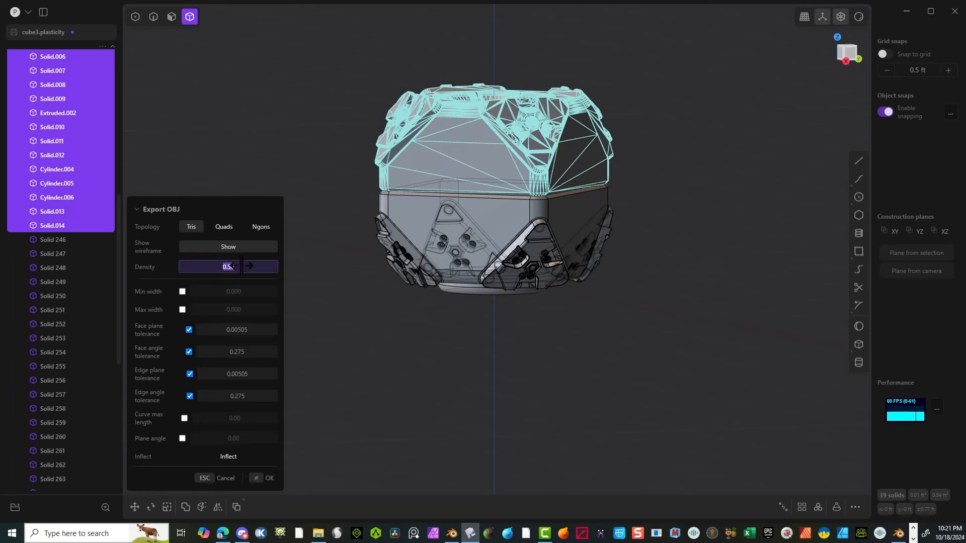
{"action": "type", "text": "1"}
{"action": "key", "text": "Return"}
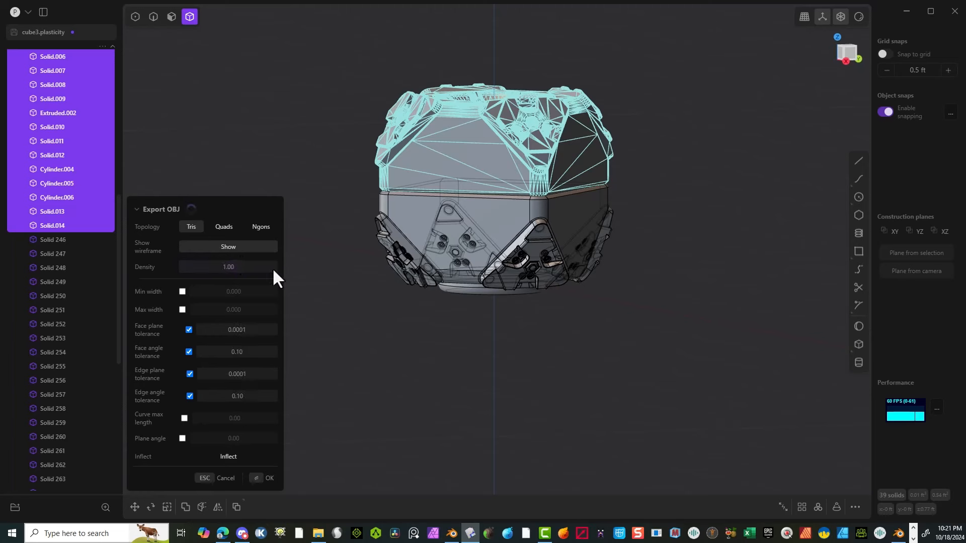
{"action": "left_click", "coordinate": [261, 227]}
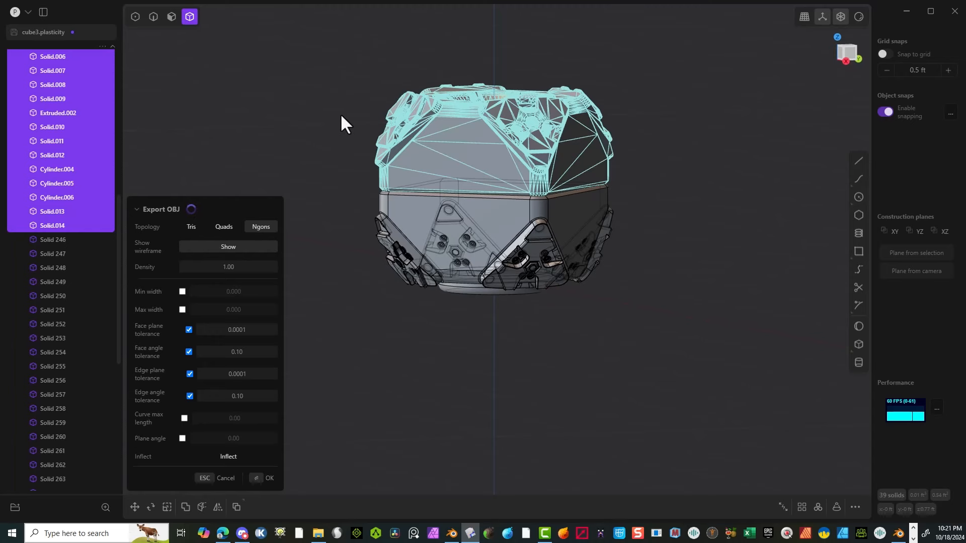
Step: Enable the export mesh's minimum width and set it to 0.001
{"action": "scroll", "coordinate": [473, 66], "scroll_direction": "up", "scroll_amount": 3}
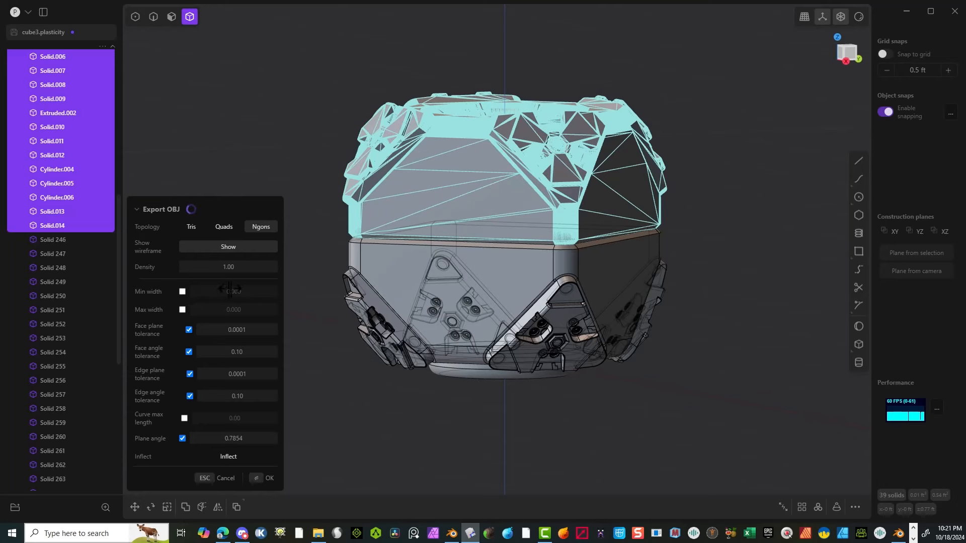
{"action": "scroll", "coordinate": [581, 100], "scroll_direction": "up", "scroll_amount": 10}
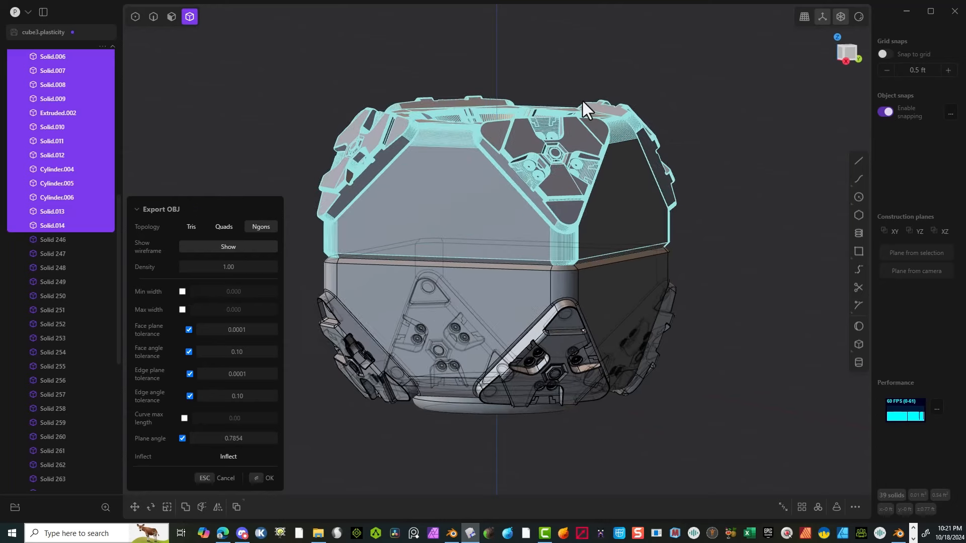
{"action": "scroll", "coordinate": [263, 101], "scroll_direction": "up", "scroll_amount": 10}
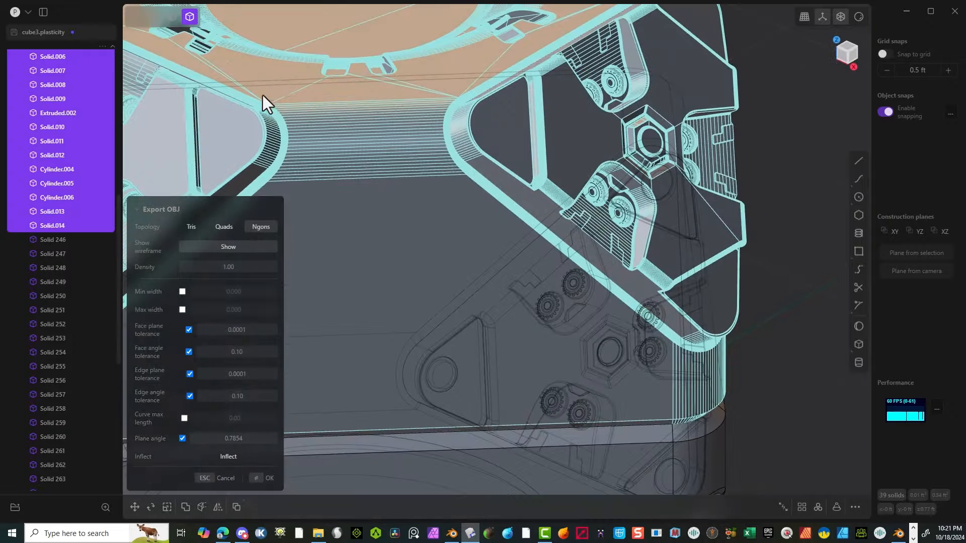
{"action": "scroll", "coordinate": [303, 146], "scroll_direction": "down", "scroll_amount": 5}
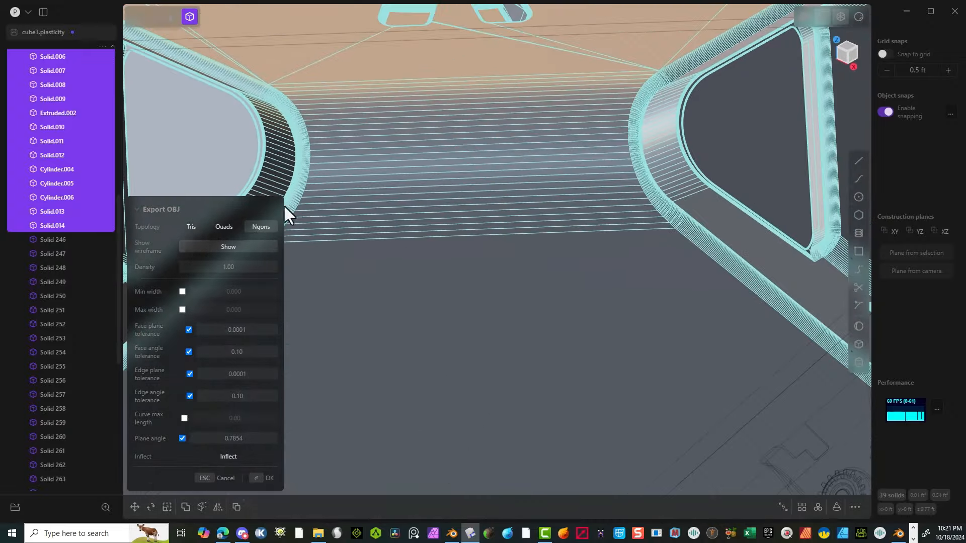
{"action": "left_click", "coordinate": [182, 292]}
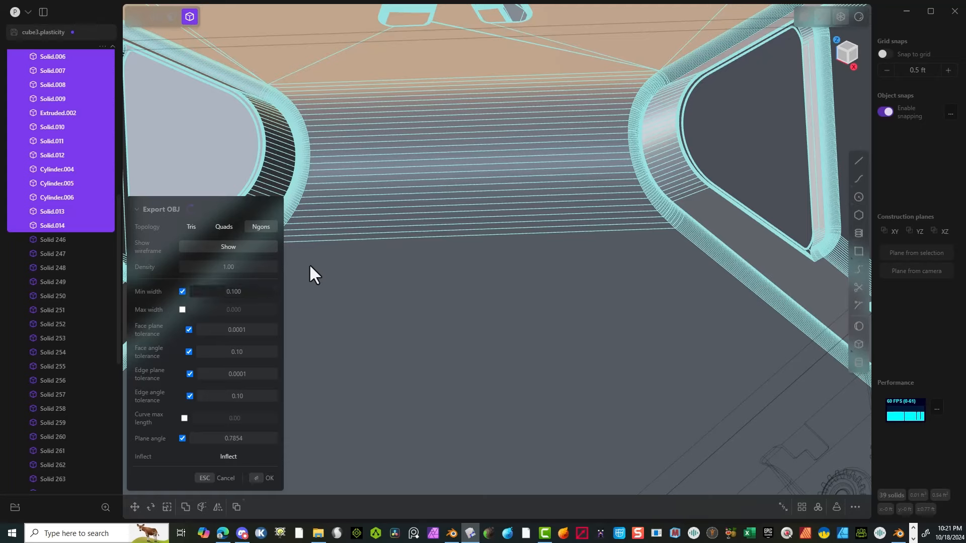
{"action": "scroll", "coordinate": [512, 256], "scroll_direction": "down", "scroll_amount": 5}
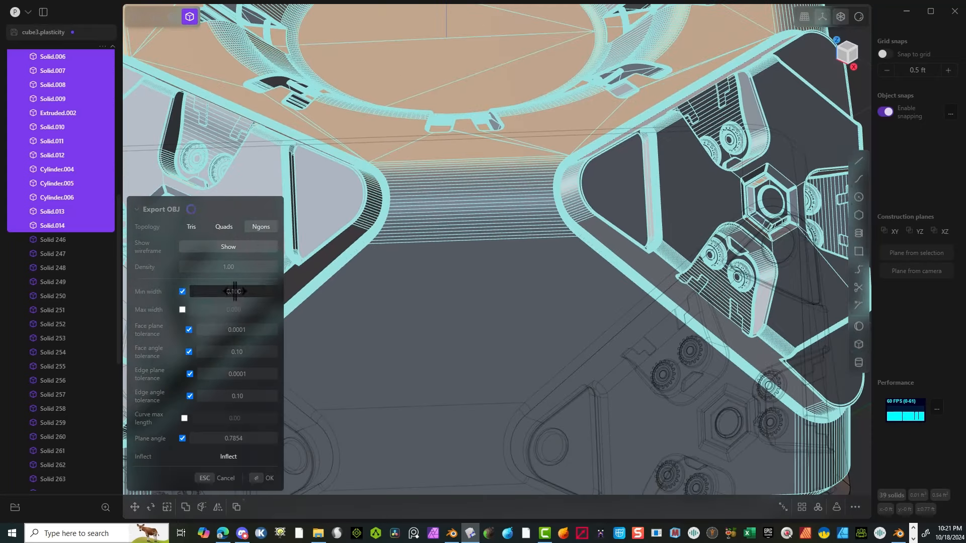
{"action": "left_click", "coordinate": [230, 291]}
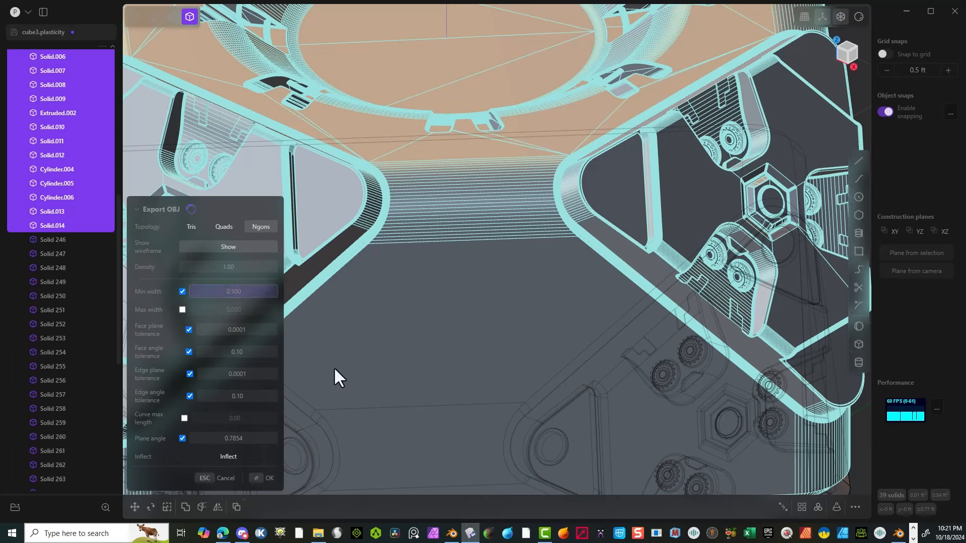
{"action": "type", "text": "00"}
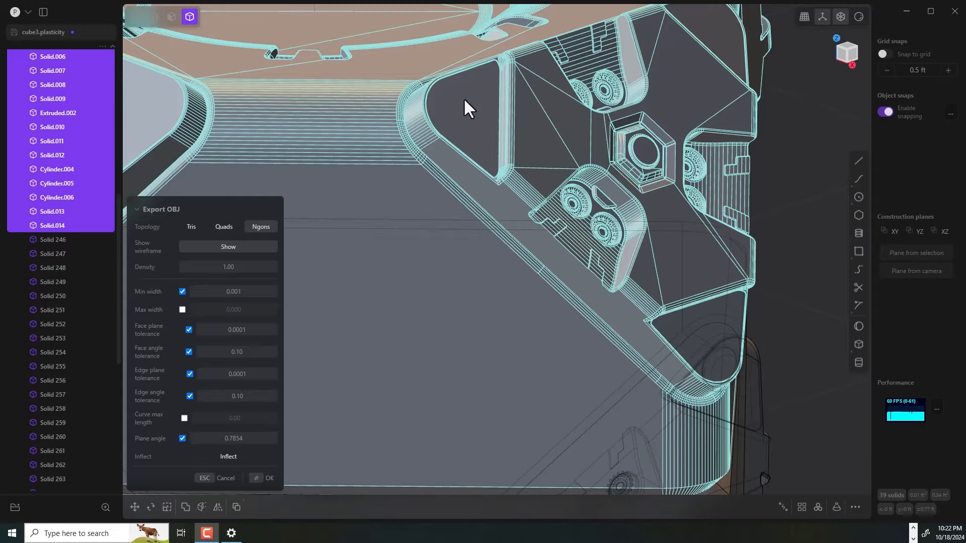
Step: Examine the export wireframe on the corner plates, bolts, fillets and top recess for mesh density and topology
{"action": "scroll", "coordinate": [544, 212], "scroll_direction": "up", "scroll_amount": 4}
{"action": "middle_click_drag", "start_coordinate": [544, 211], "coordinate": [393, 194]}
{"action": "scroll", "coordinate": [393, 194], "scroll_direction": "up", "scroll_amount": 10}
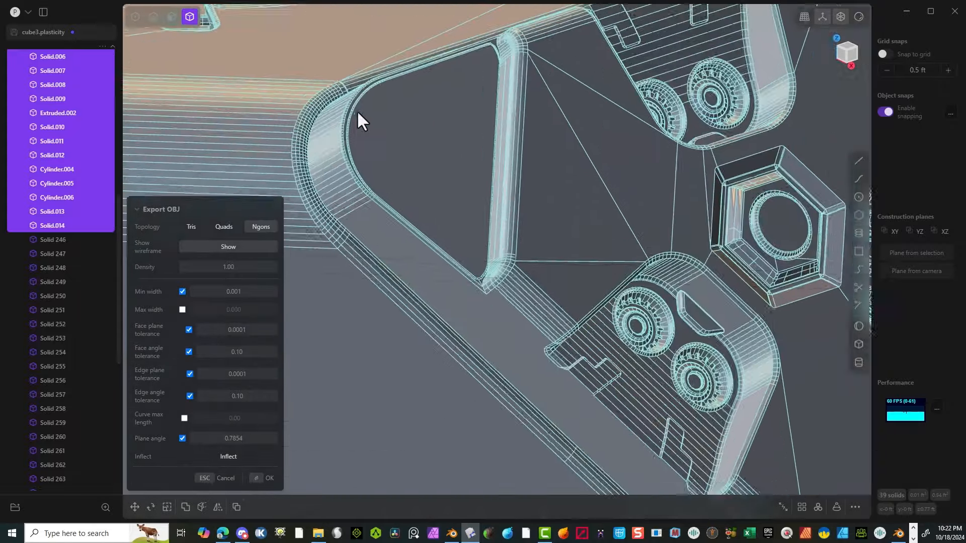
{"action": "middle_click_drag", "start_coordinate": [366, 128], "coordinate": [370, 101]}
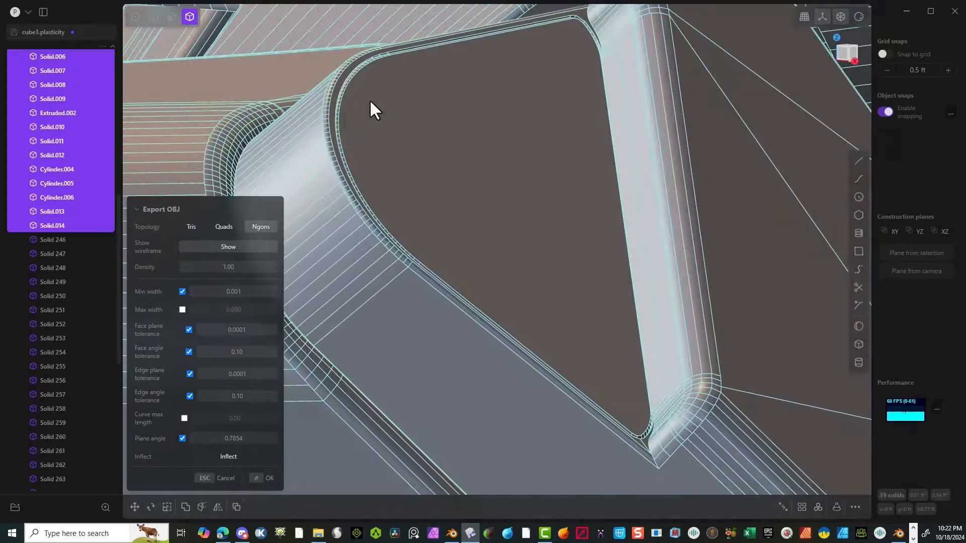
{"action": "scroll", "coordinate": [353, 111], "scroll_direction": "down", "scroll_amount": 8}
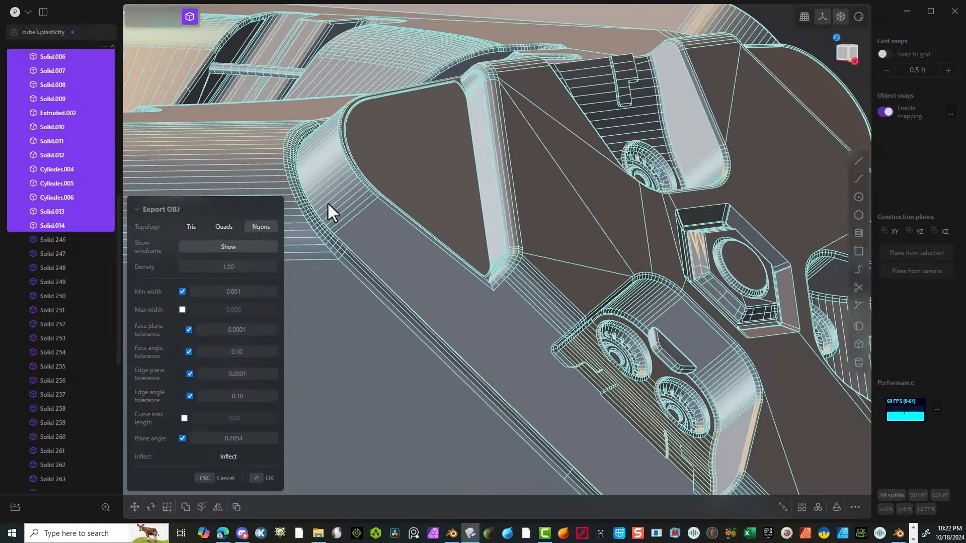
{"action": "scroll", "coordinate": [431, 272], "scroll_direction": "down", "scroll_amount": 10}
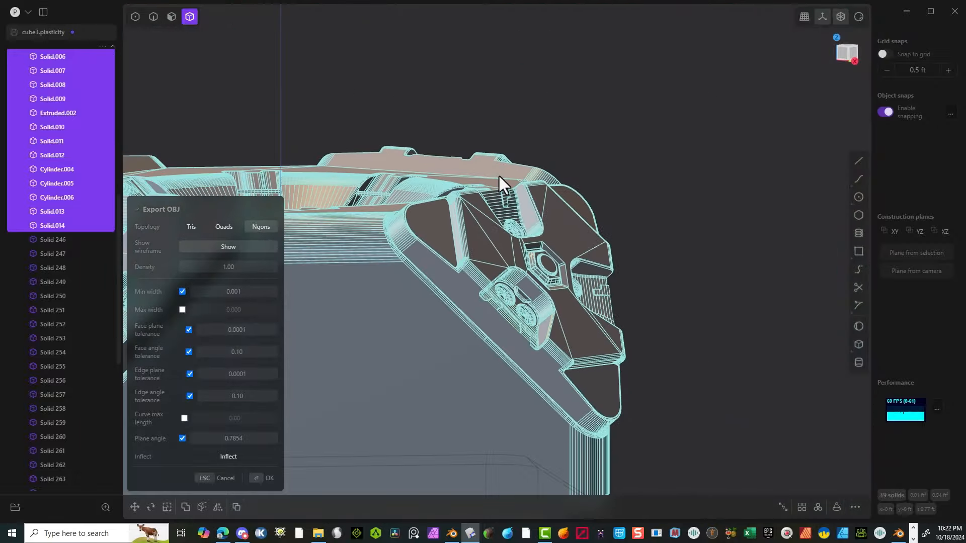
{"action": "middle_click_drag", "start_coordinate": [541, 161], "coordinate": [699, 90], "text": "shift"}
{"action": "middle_click_drag", "start_coordinate": [586, 141], "coordinate": [437, 175]}
{"action": "scroll", "coordinate": [437, 174], "scroll_direction": "up", "scroll_amount": 10}
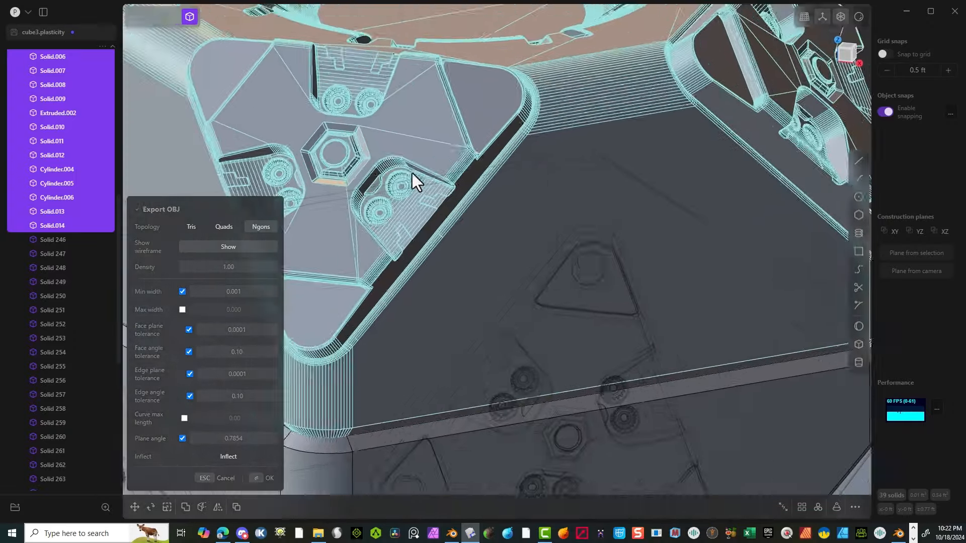
{"action": "scroll", "coordinate": [422, 91], "scroll_direction": "up", "scroll_amount": 5}
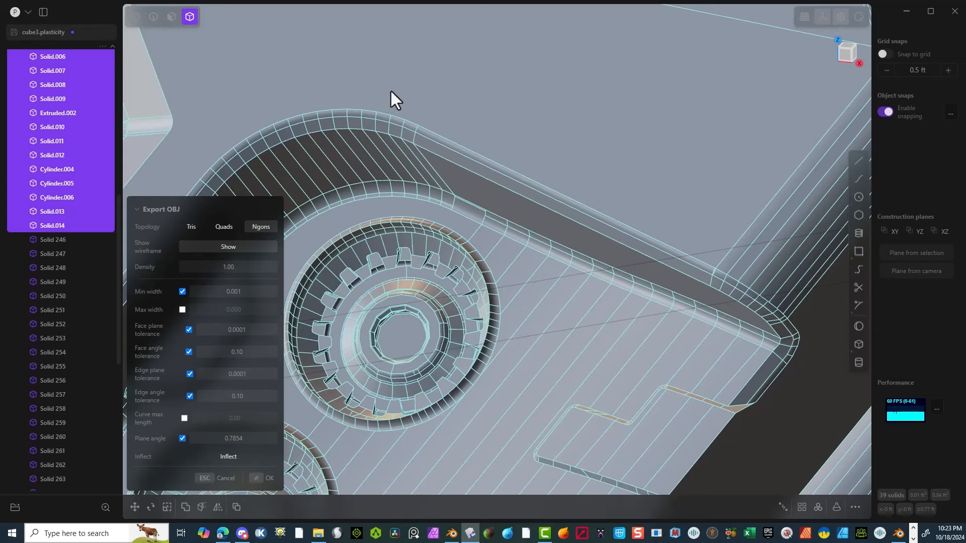
{"action": "scroll", "coordinate": [391, 92], "scroll_direction": "down", "scroll_amount": 10}
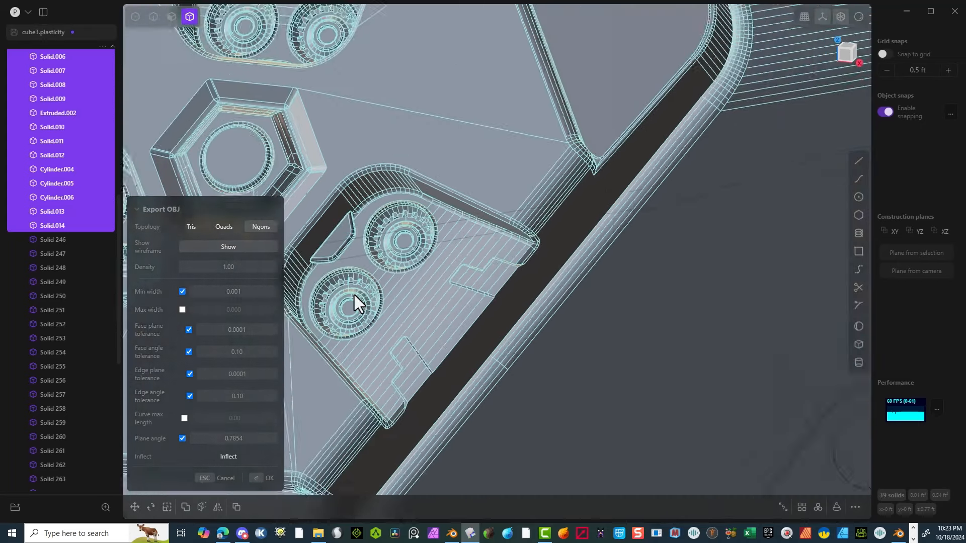
{"action": "middle_click_drag", "start_coordinate": [355, 295], "coordinate": [650, 154]}
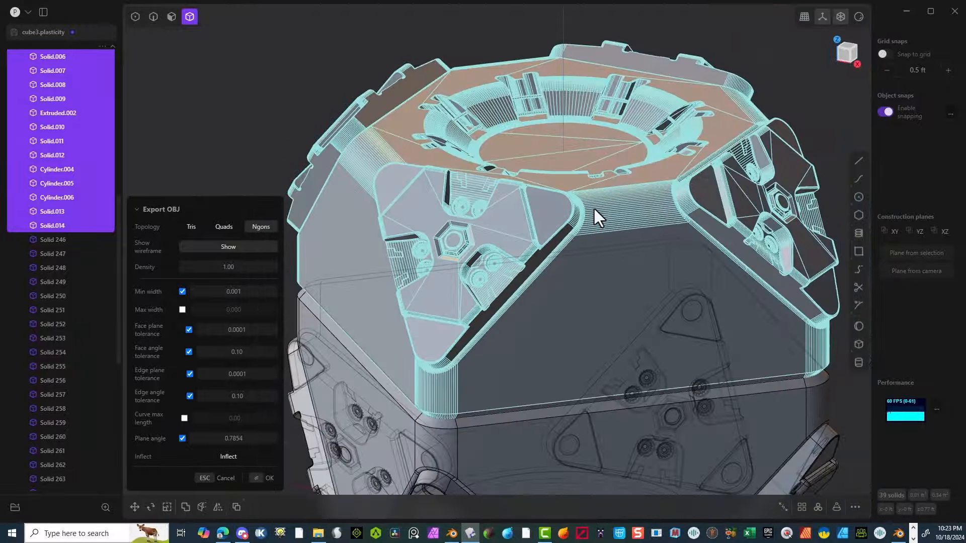
{"action": "middle_click_drag", "start_coordinate": [596, 216], "coordinate": [407, 309]}
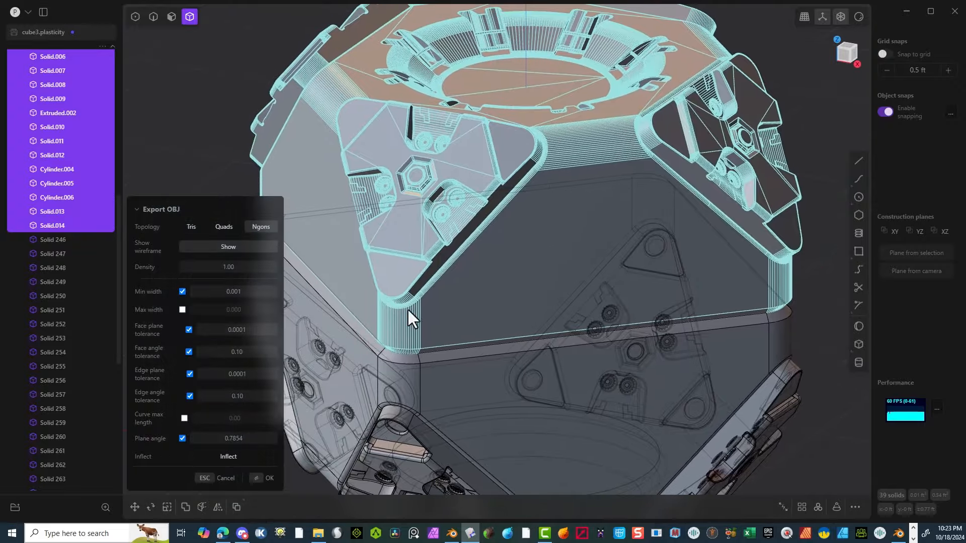
Step: Complete the upper half's OBJ export and hide the exported solids so only the lower half is shown
{"action": "left_click", "coordinate": [262, 479]}
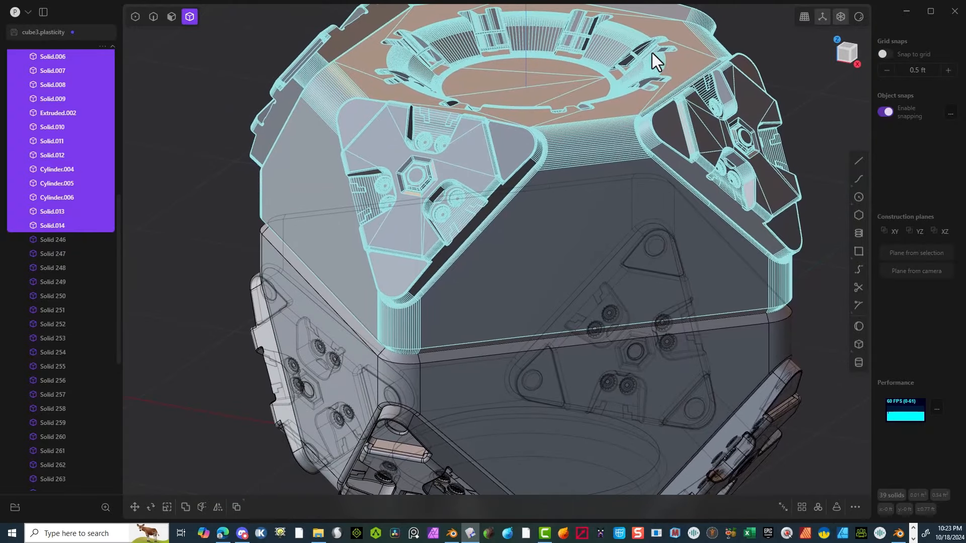
{"action": "middle_click_drag", "start_coordinate": [652, 52], "coordinate": [711, 90]}
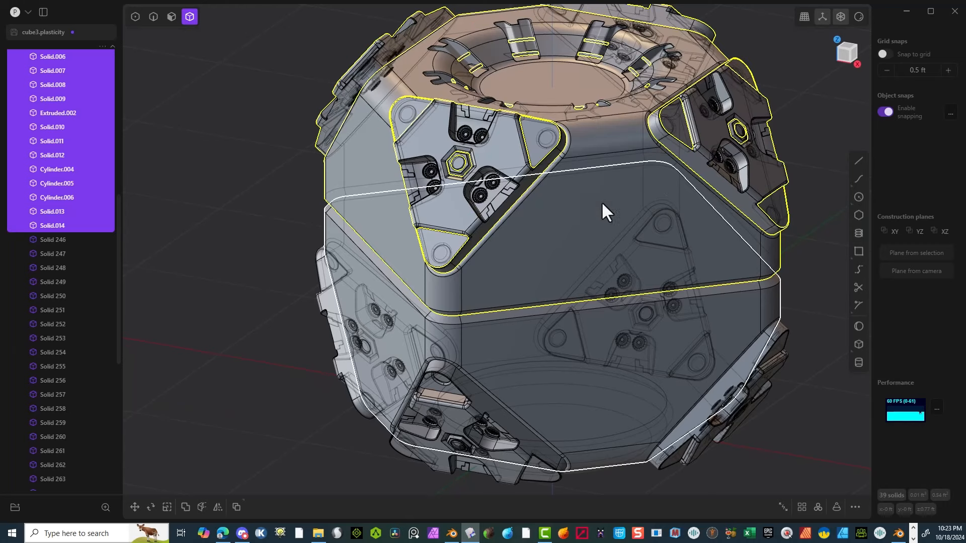
{"action": "key", "text": "h"}
Step: Select all solids of the lower half and start an OBJ export, replacing the existing file Cube fun3 bottom.obj
{"action": "middle_click_drag", "start_coordinate": [594, 247], "coordinate": [499, 228]}
{"action": "scroll", "coordinate": [499, 228], "scroll_direction": "down", "scroll_amount": 3}
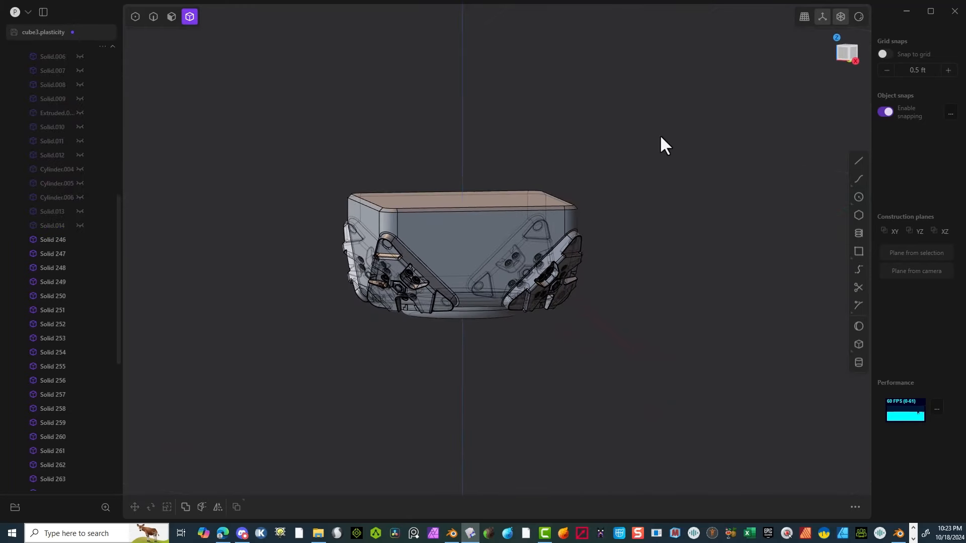
{"action": "left_click_drag", "start_coordinate": [718, 112], "coordinate": [162, 405]}
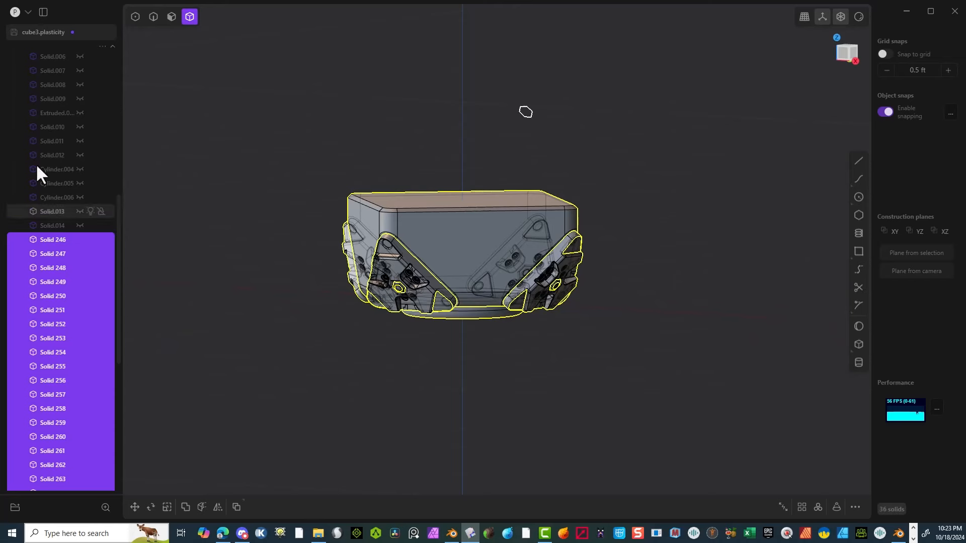
{"action": "left_click", "coordinate": [28, 12]}
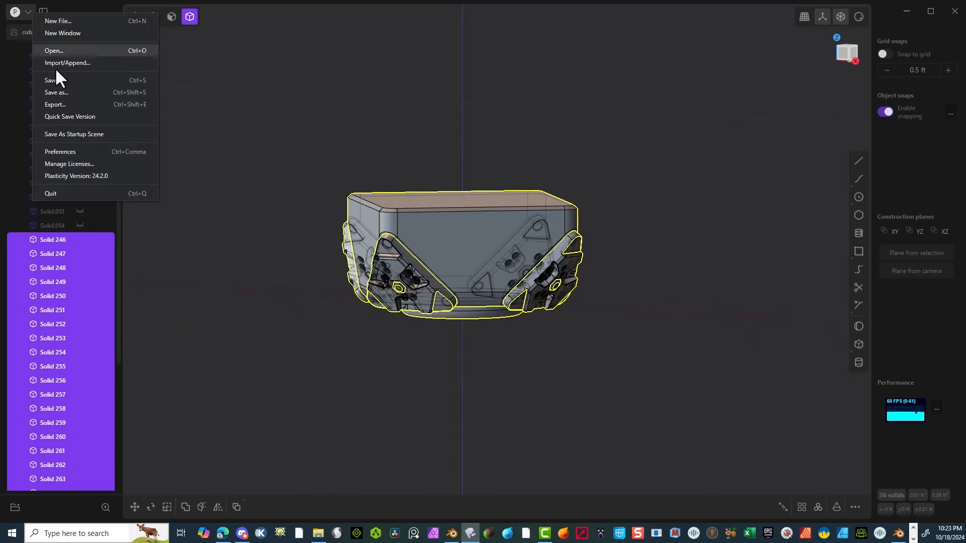
{"action": "left_click", "coordinate": [77, 104]}
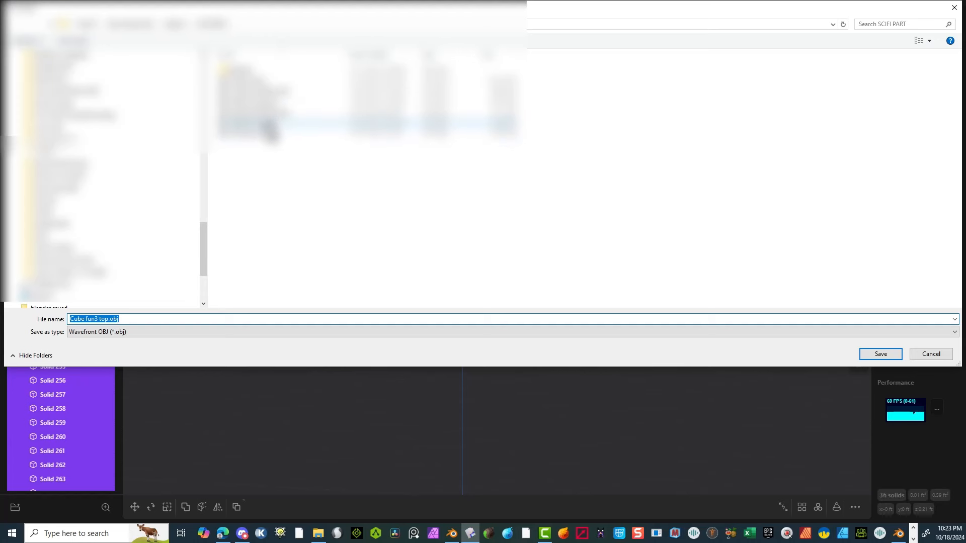
{"action": "left_click", "coordinate": [262, 112]}
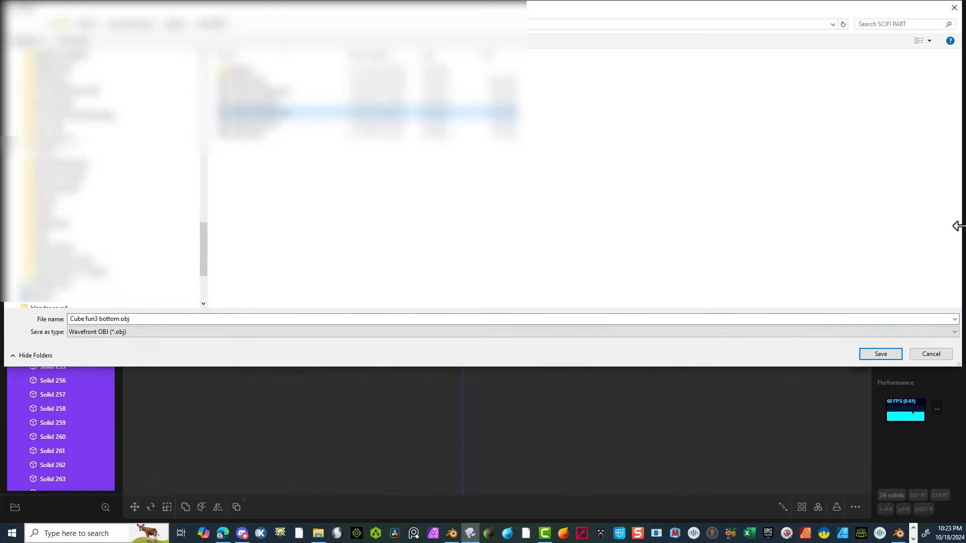
{"action": "left_click", "coordinate": [895, 356]}
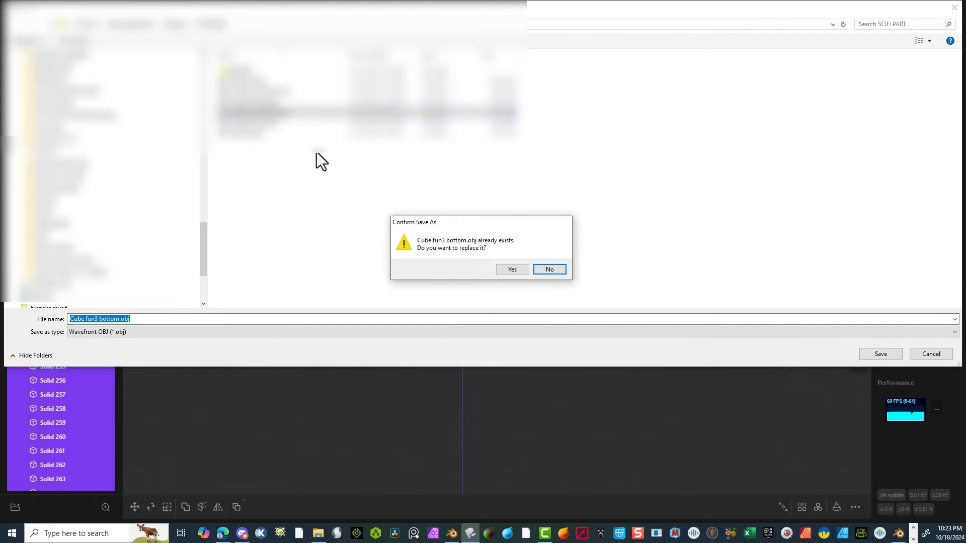
{"action": "left_click", "coordinate": [519, 270]}
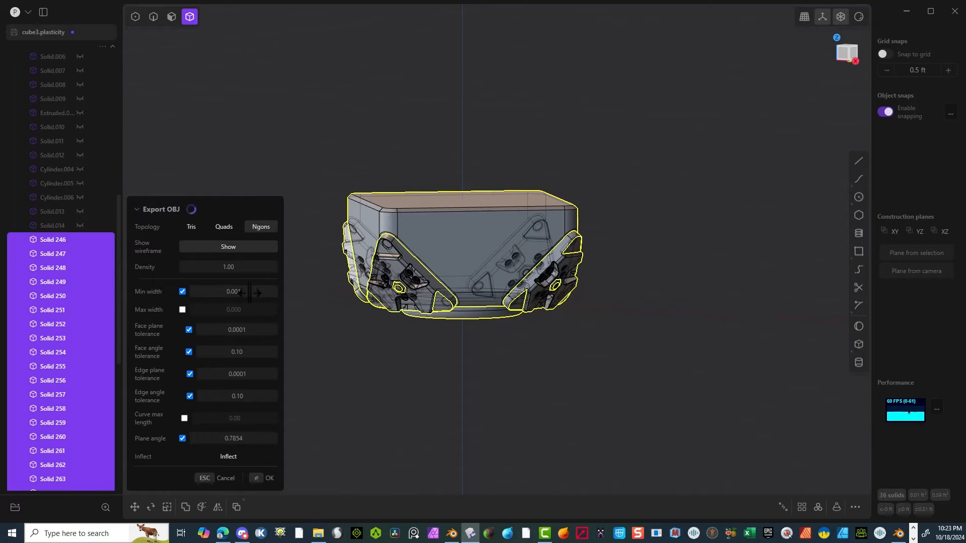
Step: Check the lower half's wireframe at its corner plates and fillets, and complete the Ngons export with density 1.00 and minimum width 0.001
{"action": "scroll", "coordinate": [450, 333], "scroll_direction": "up", "scroll_amount": 10}
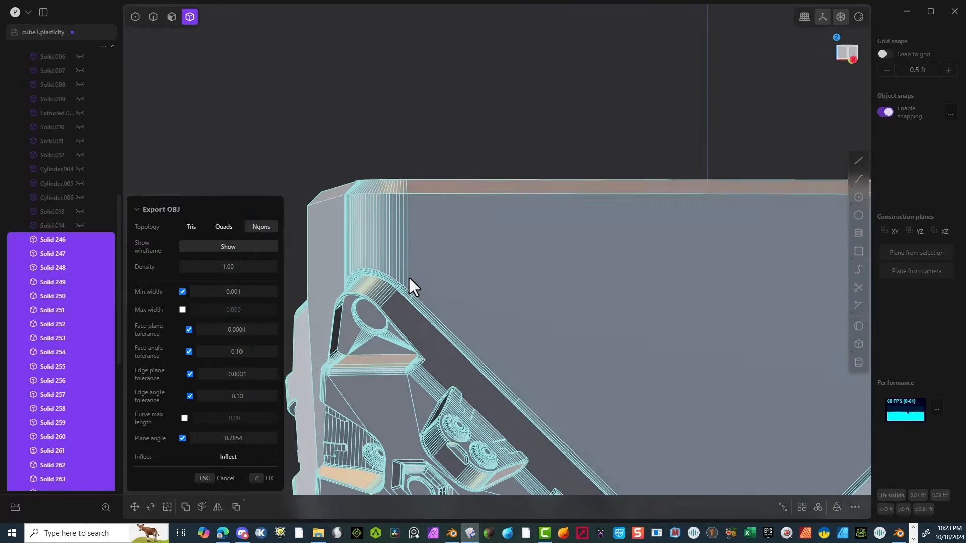
{"action": "middle_click_drag", "start_coordinate": [409, 287], "coordinate": [497, 262]}
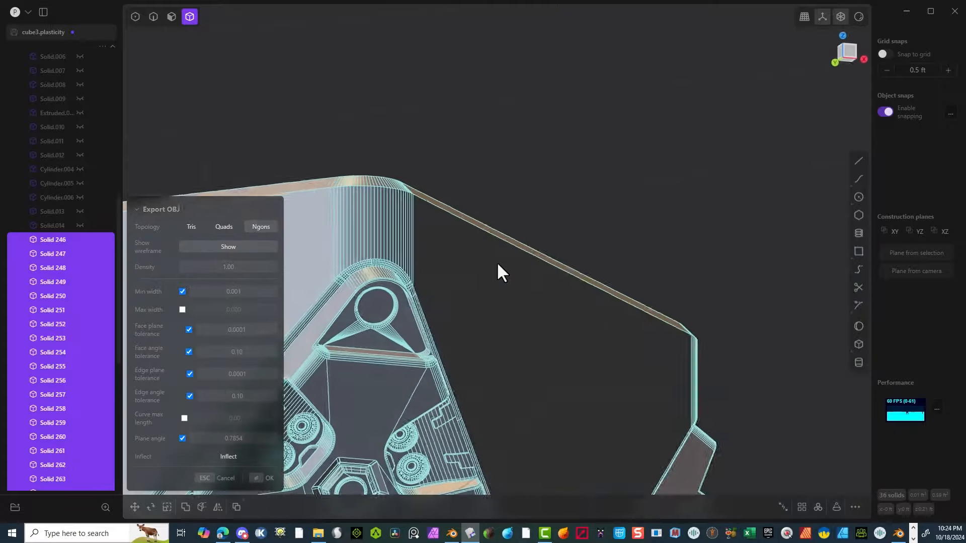
{"action": "scroll", "coordinate": [372, 289], "scroll_direction": "up", "scroll_amount": 4}
{"action": "middle_click_drag", "start_coordinate": [340, 280], "coordinate": [430, 386]}
{"action": "scroll", "coordinate": [354, 316], "scroll_direction": "down", "scroll_amount": 5}
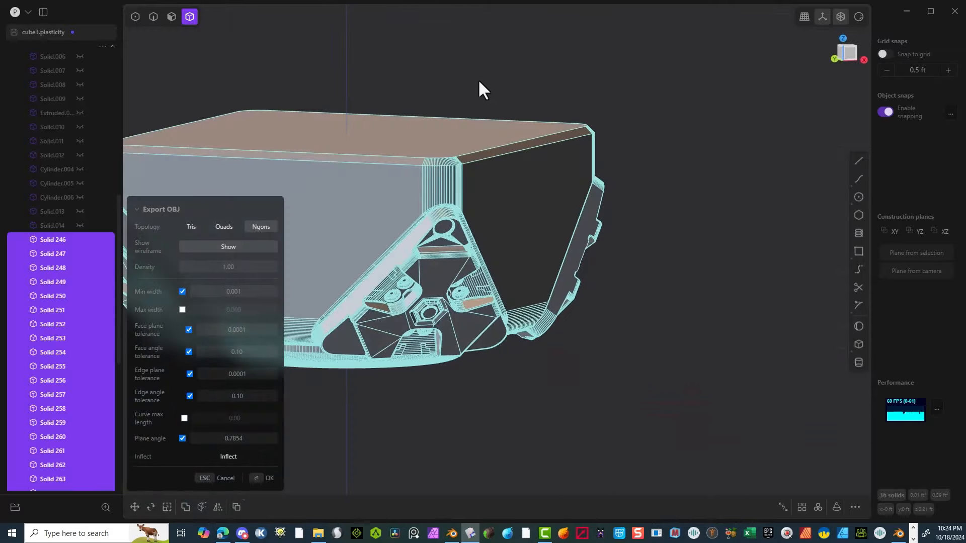
{"action": "scroll", "coordinate": [476, 84], "scroll_direction": "down", "scroll_amount": 3}
{"action": "left_click", "coordinate": [265, 477]}
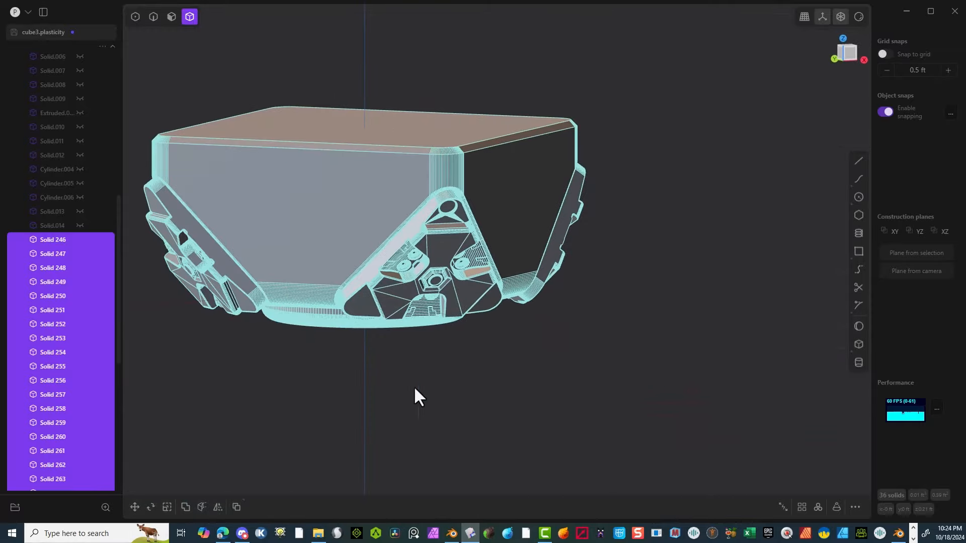
{"action": "middle_click_drag", "start_coordinate": [412, 324], "coordinate": [453, 397]}
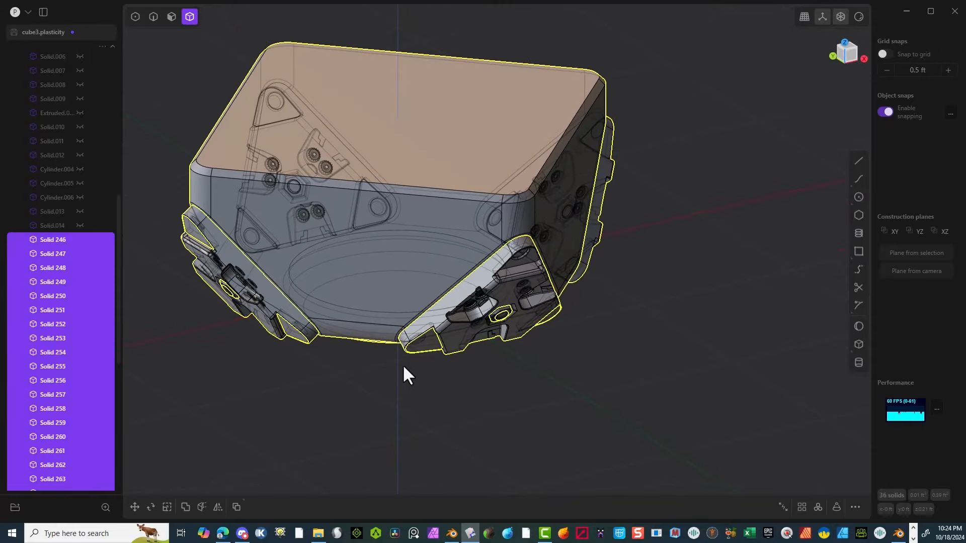
{"action": "middle_click_drag", "start_coordinate": [403, 371], "coordinate": [379, 365]}
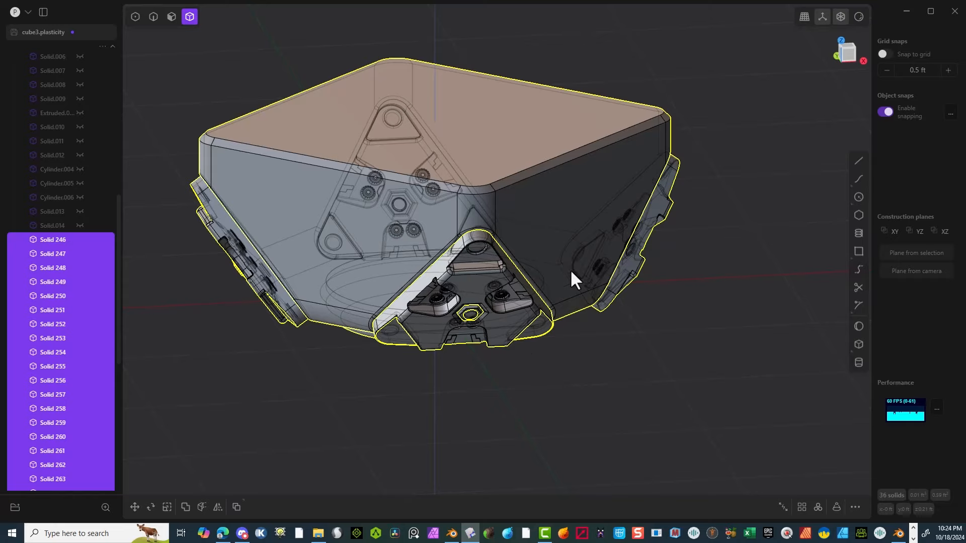
{"action": "middle_click_drag", "start_coordinate": [520, 278], "coordinate": [517, 358]}
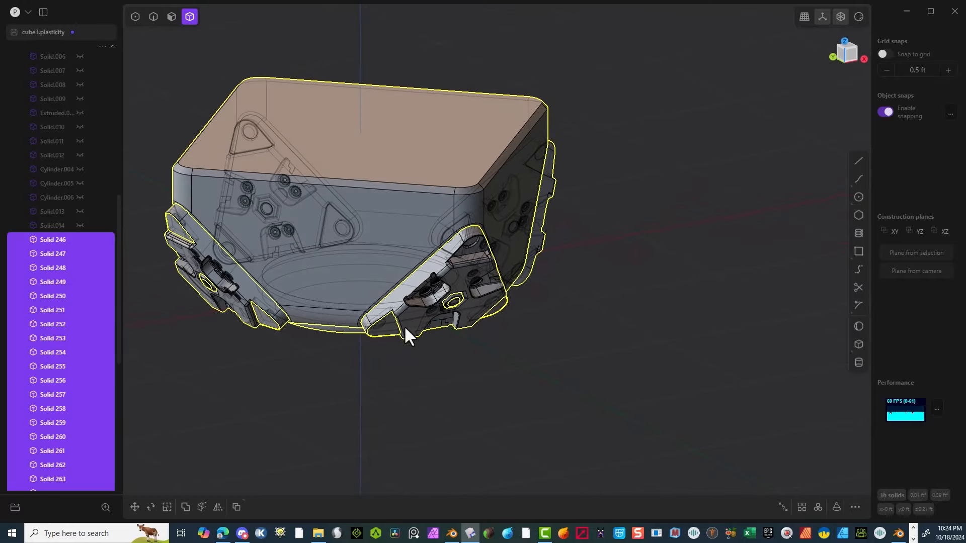
{"action": "middle_click_drag", "start_coordinate": [529, 343], "coordinate": [546, 347]}
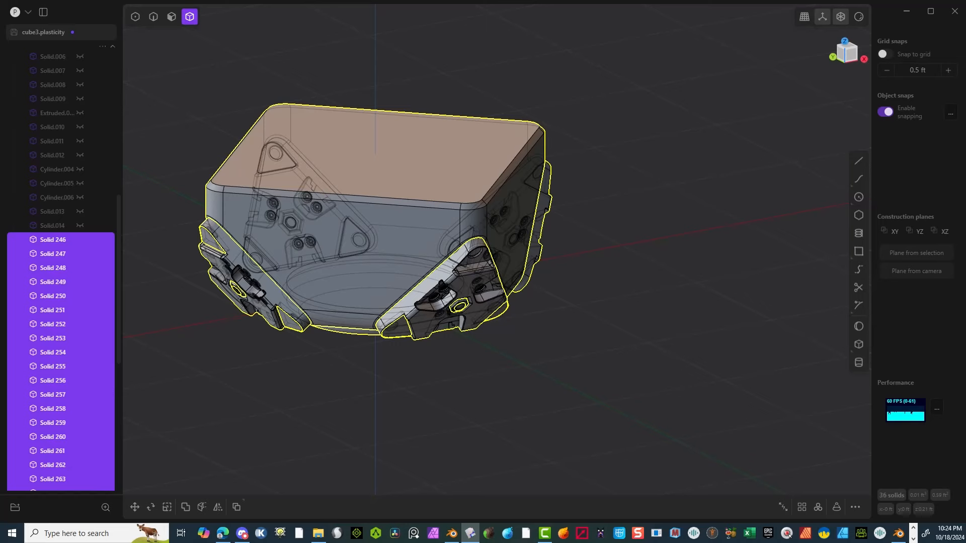
{"action": "mouse_move", "coordinate": [351, 240]}
{"action": "middle_mouse_down"}
{"action": "mouse_move", "coordinate": [380, 242]}
{"action": "mouse_move", "coordinate": [352, 254]}
{"action": "middle_mouse_up"}
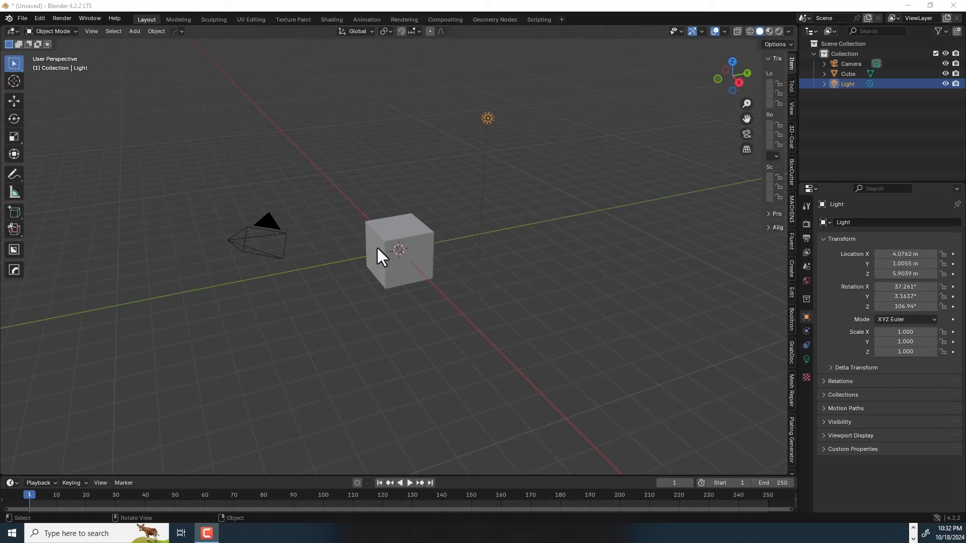
Step: In Blender, delete the default cube from the scene
{"action": "left_click", "coordinate": [391, 220]}
{"action": "left_click", "coordinate": [391, 221]}
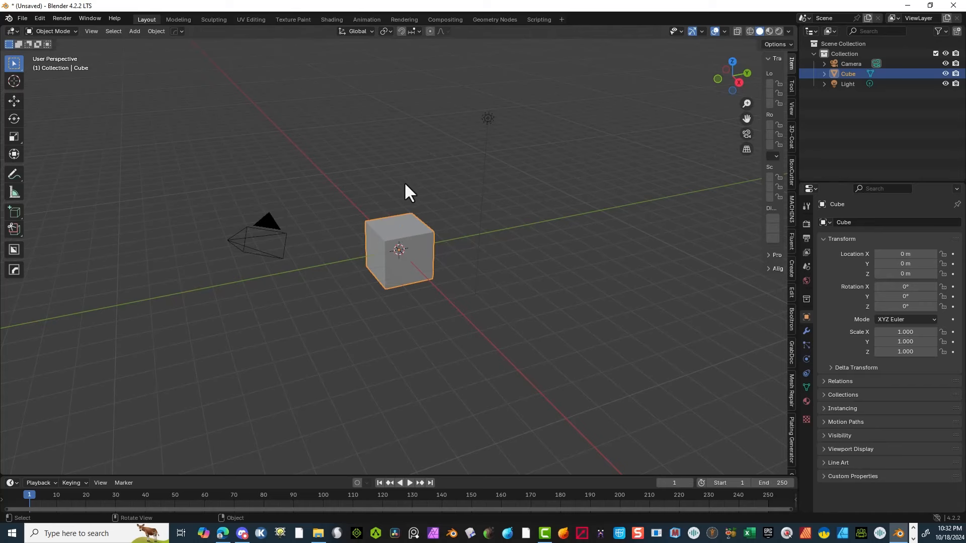
{"action": "key", "text": "Delete"}
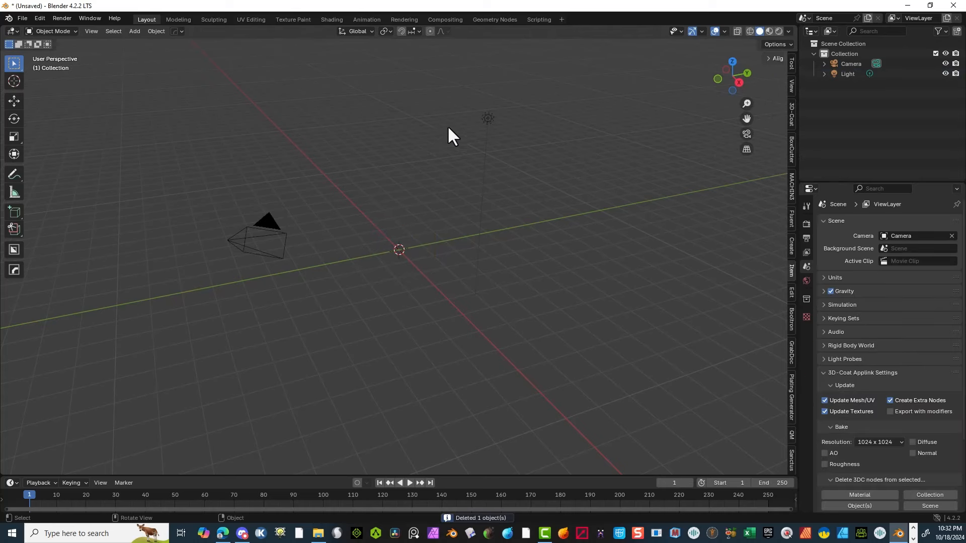
Step: Change the scene's point light to an Area light and set its power to 850 W
{"action": "left_click_drag", "start_coordinate": [541, 94], "coordinate": [229, 282]}
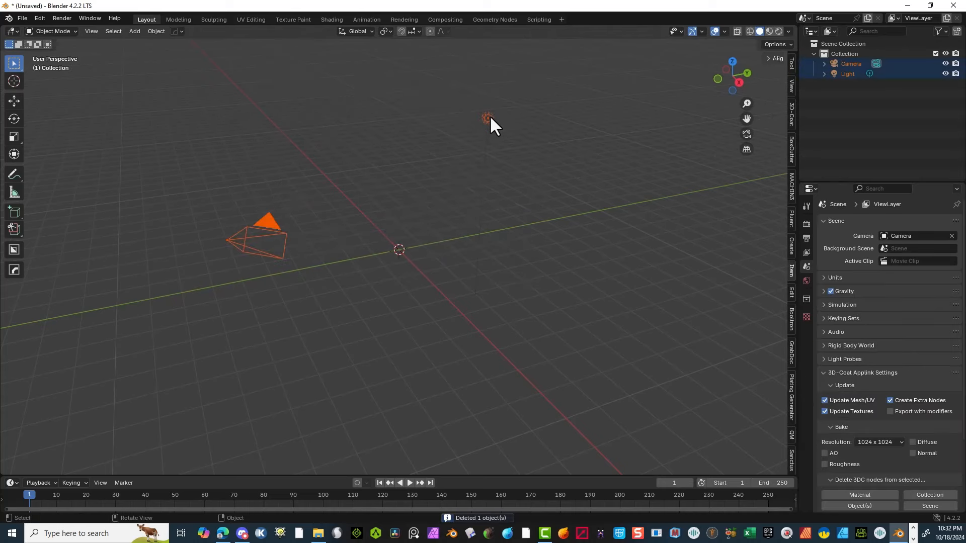
{"action": "left_click", "coordinate": [489, 119]}
{"action": "right_click", "coordinate": [490, 117]}
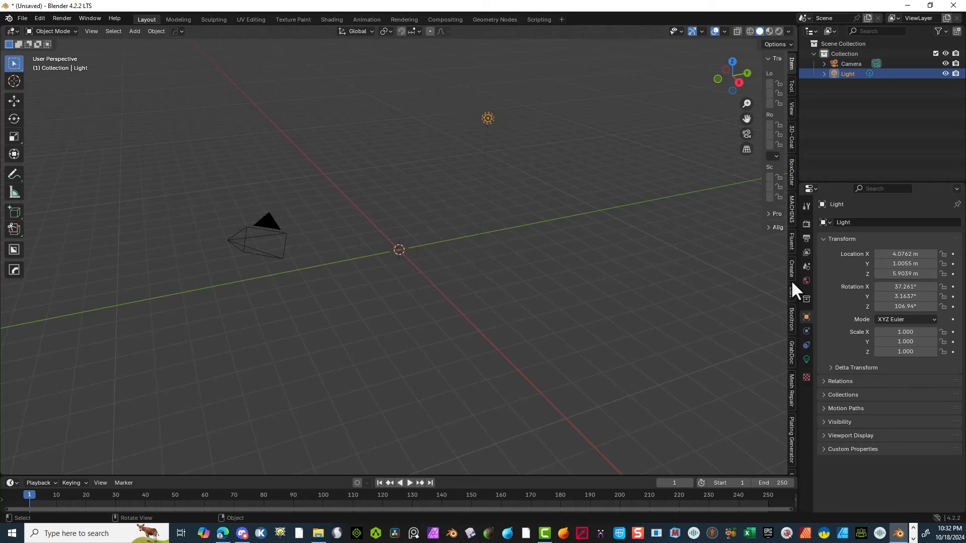
{"action": "left_click", "coordinate": [807, 359]}
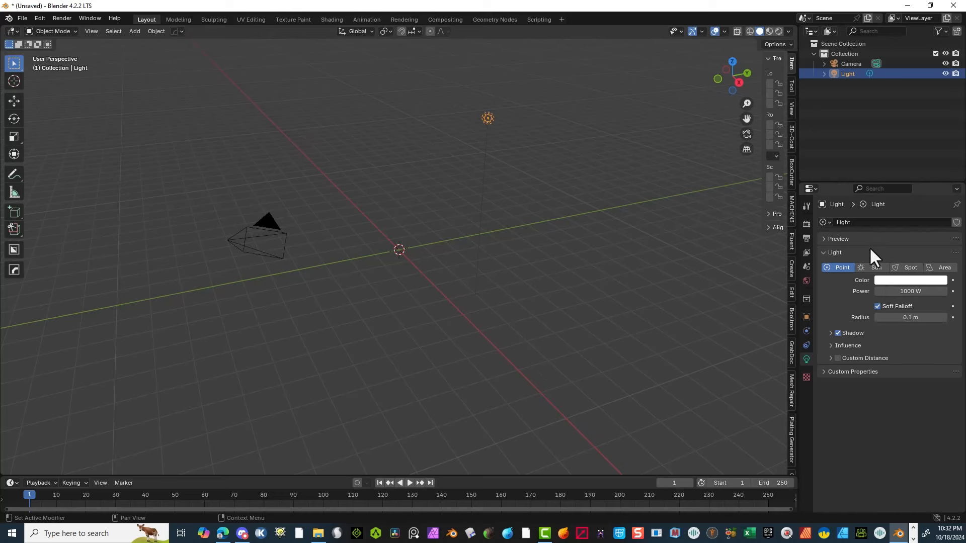
{"action": "left_click", "coordinate": [947, 269]}
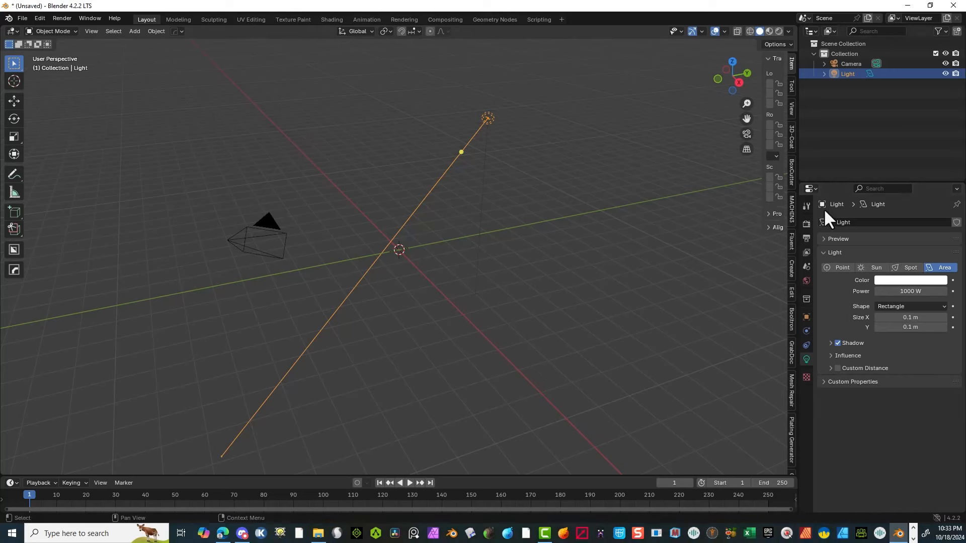
{"action": "left_click", "coordinate": [914, 295]}
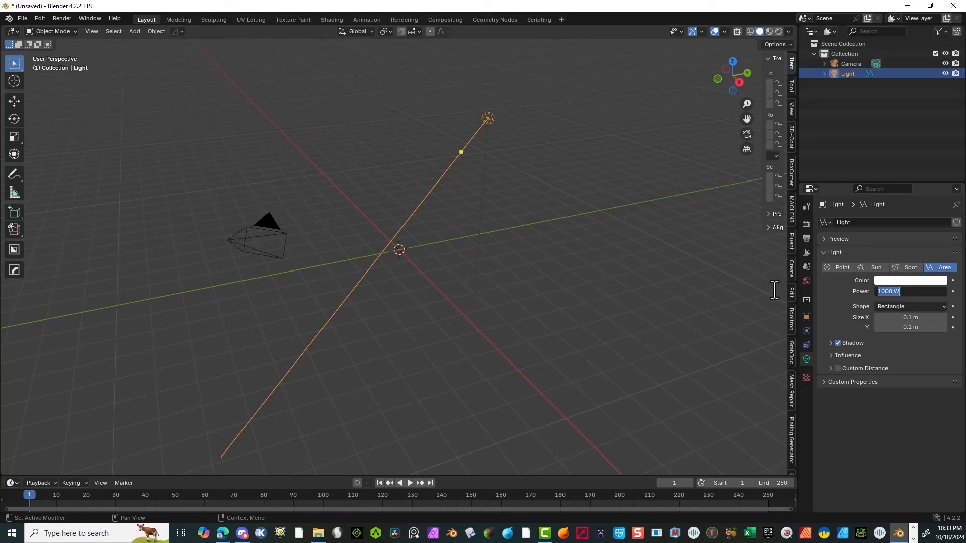
{"action": "type", "text": "850"}
{"action": "key", "text": "Return"}
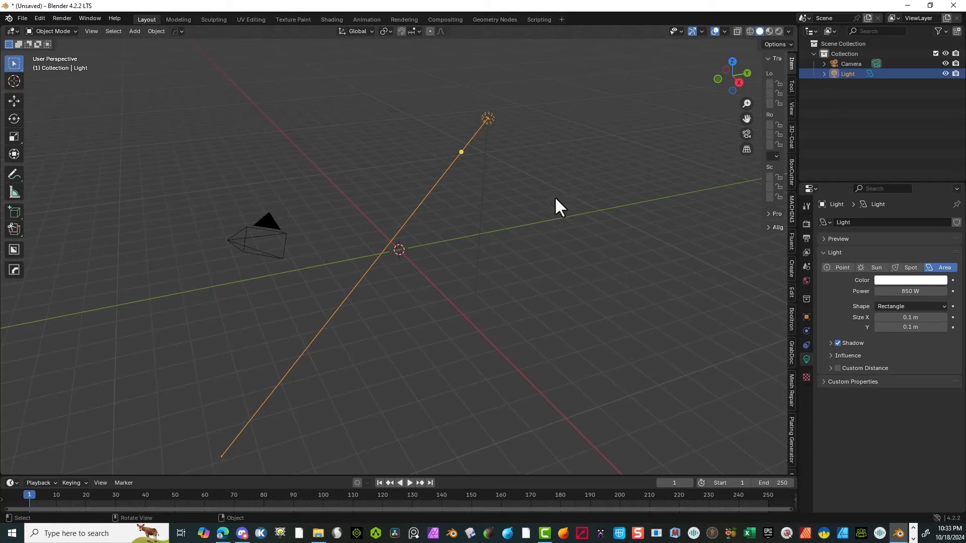
Step: Widen the sidebar to reveal the transform values, and stretch the area light freehand to about 2.96 m in Y
{"action": "left_click_drag", "start_coordinate": [765, 330], "coordinate": [676, 331]}
{"action": "middle_click_drag", "start_coordinate": [677, 330], "coordinate": [569, 230]}
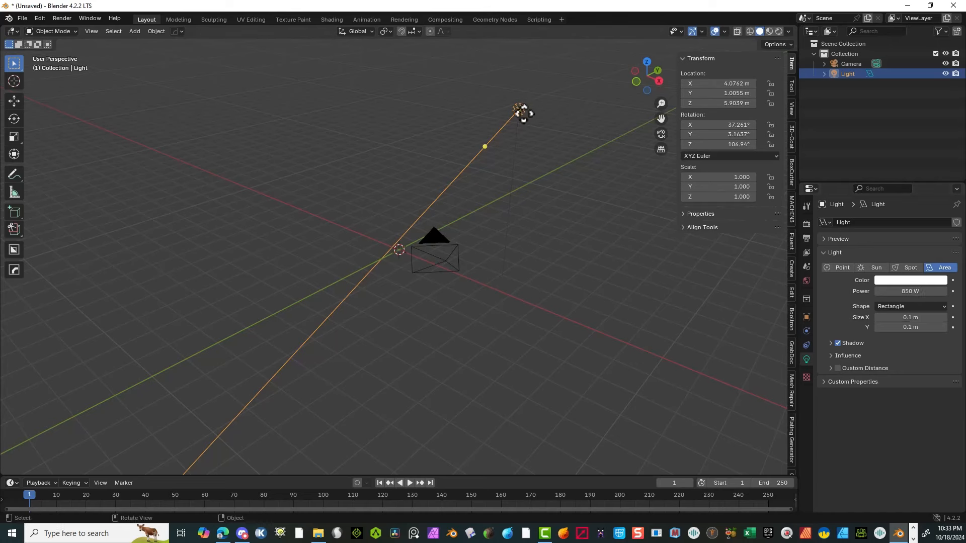
{"action": "left_click", "coordinate": [569, 209]}
{"action": "left_click", "coordinate": [520, 108]}
{"action": "scroll", "coordinate": [518, 100], "scroll_direction": "up", "scroll_amount": 6}
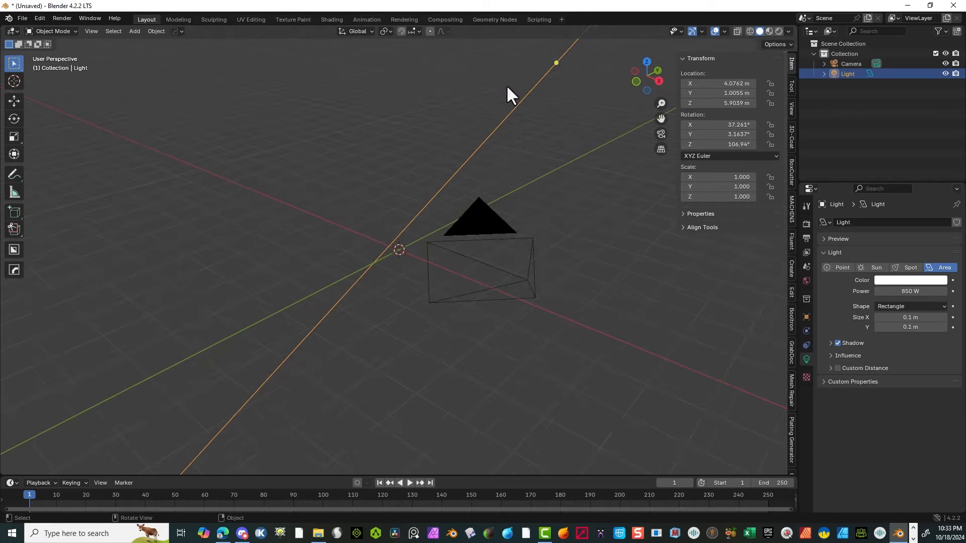
{"action": "mouse_move", "coordinate": [670, 126]}
{"action": "left_mouse_down"}
{"action": "mouse_move", "coordinate": [654, 146]}
{"action": "mouse_move", "coordinate": [662, 125]}
{"action": "left_mouse_up"}
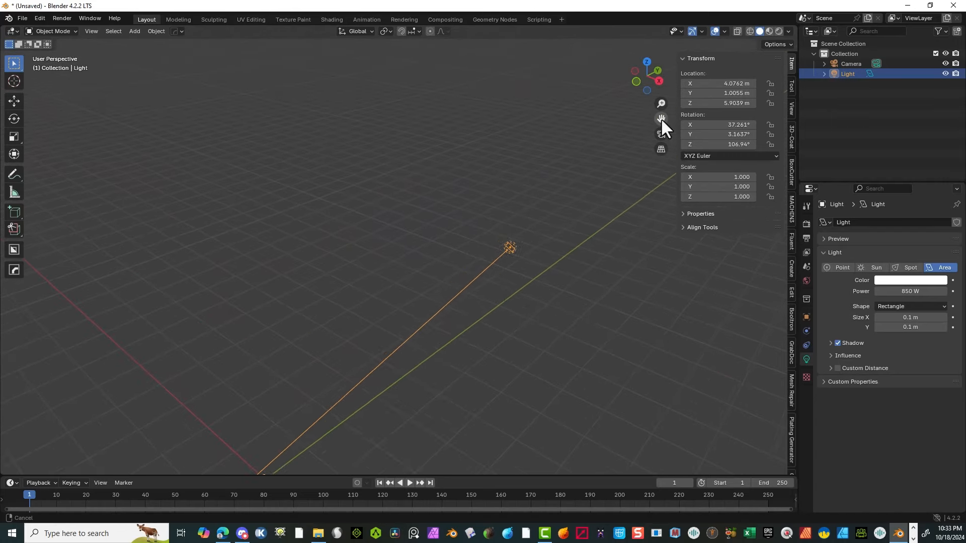
{"action": "left_click_drag", "start_coordinate": [501, 245], "coordinate": [606, 308]}
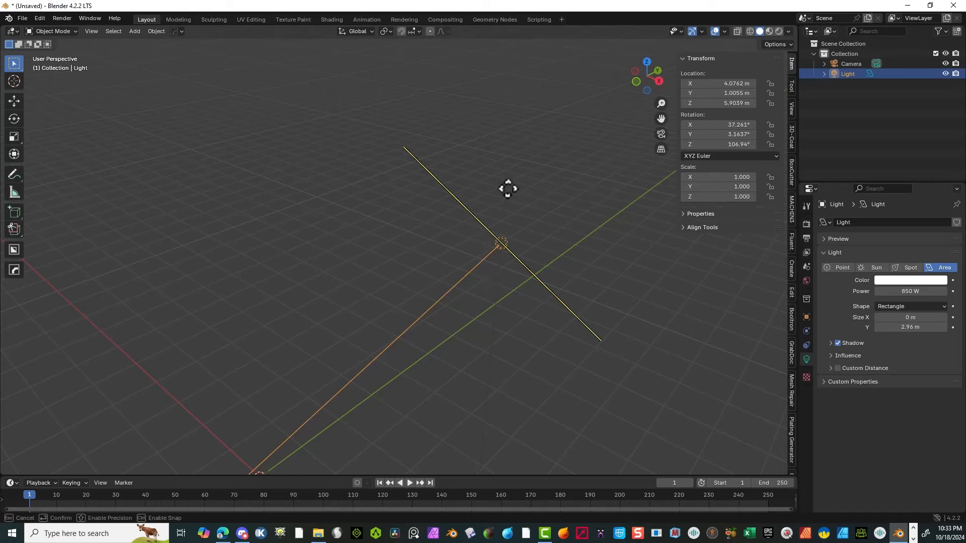
{"action": "left_click", "coordinate": [472, 185]}
Step: Widen the area light's rectangle freehand to about 2.24 m in X
{"action": "middle_click_drag", "start_coordinate": [471, 184], "coordinate": [323, 230]}
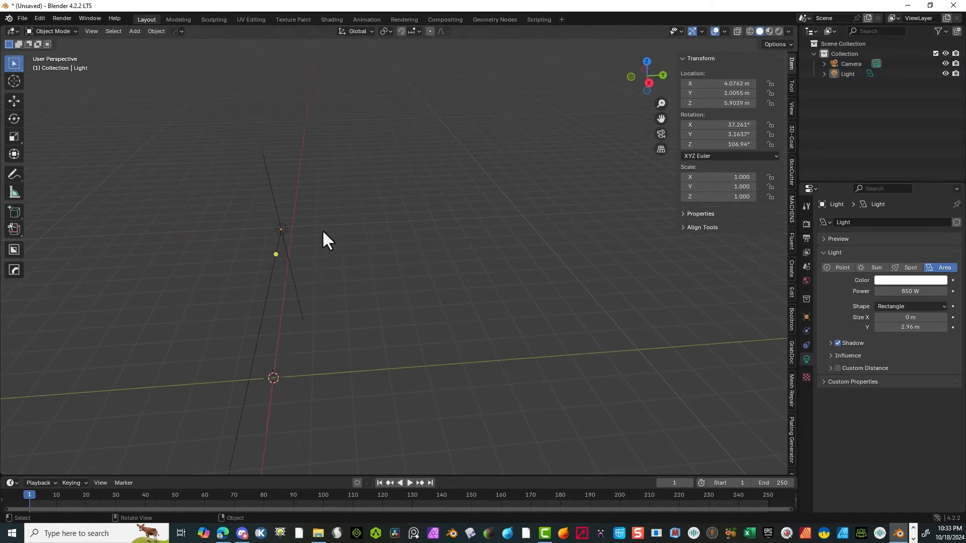
{"action": "left_click", "coordinate": [284, 233]}
{"action": "left_click_drag", "start_coordinate": [281, 234], "coordinate": [283, 256]}
{"action": "middle_click_drag", "start_coordinate": [283, 256], "coordinate": [356, 282]}
{"action": "left_click", "coordinate": [340, 236]}
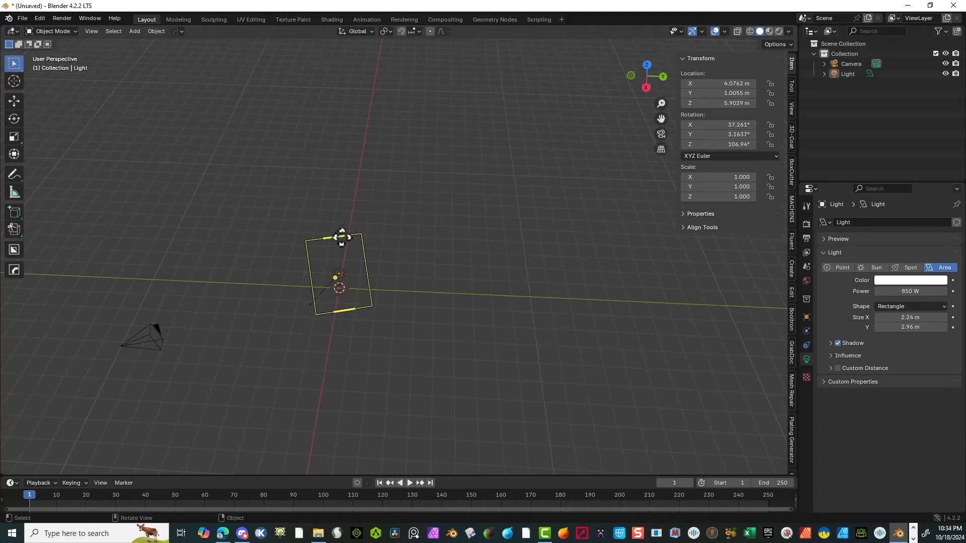
Step: Rotate the area light freehand to about -17° in X, 54° in Y and -12° in Z, and view it from below
{"action": "key", "text": "r"}
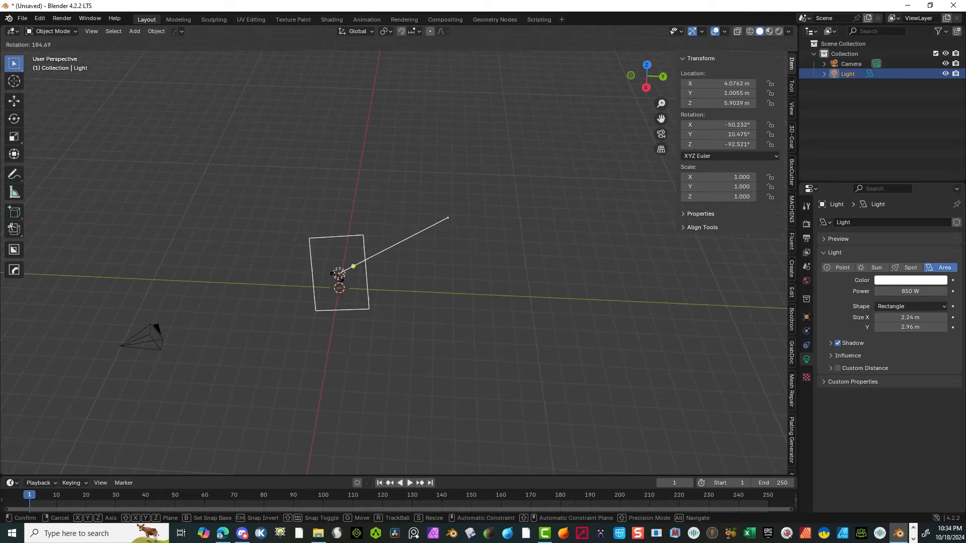
{"action": "left_click", "coordinate": [351, 270]}
{"action": "middle_click_drag", "start_coordinate": [351, 269], "coordinate": [461, 258]}
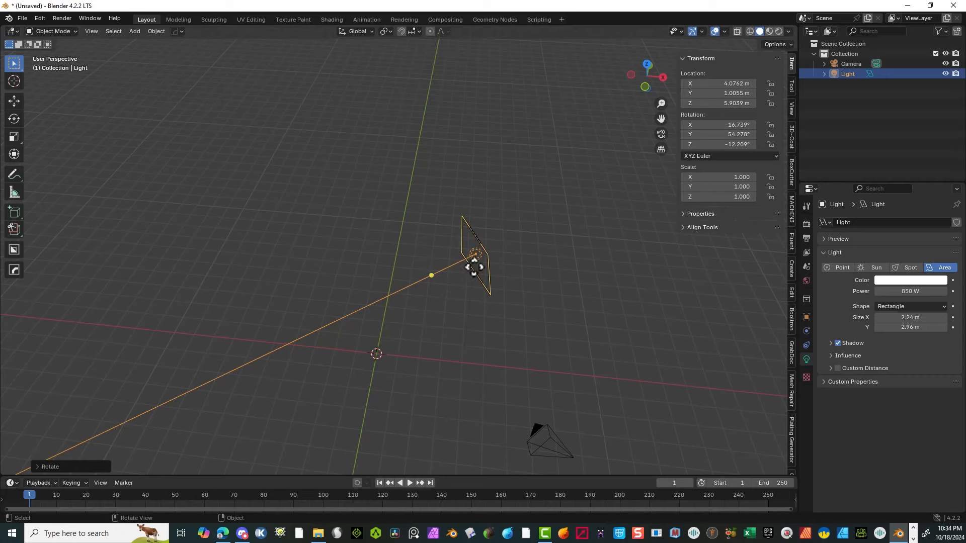
{"action": "left_click", "coordinate": [647, 88]}
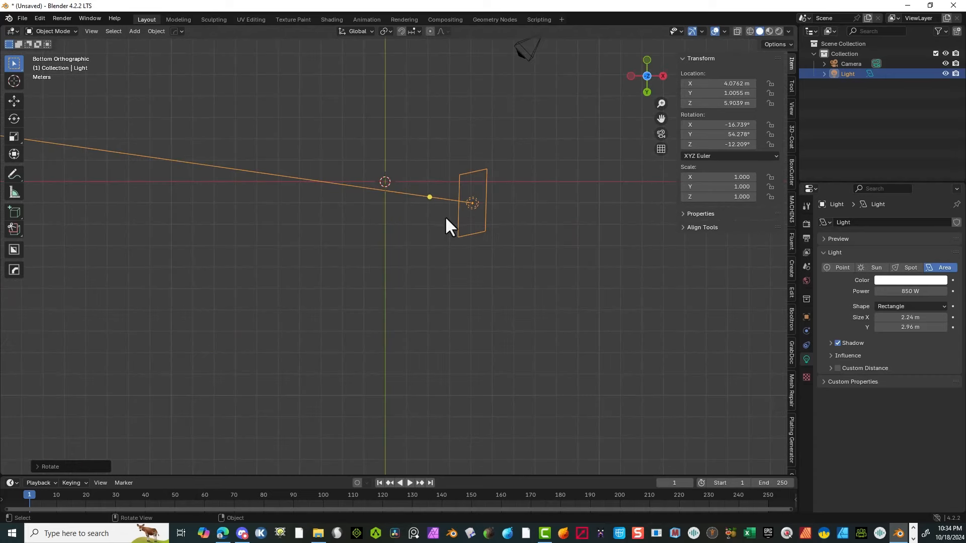
Step: Move the area light freehand to about 9.1 m in X and 1.1 m in Y, and enlarge it to about 9.99 m by 11.1 m
{"action": "key", "text": "g"}
{"action": "left_click", "coordinate": [578, 205]}
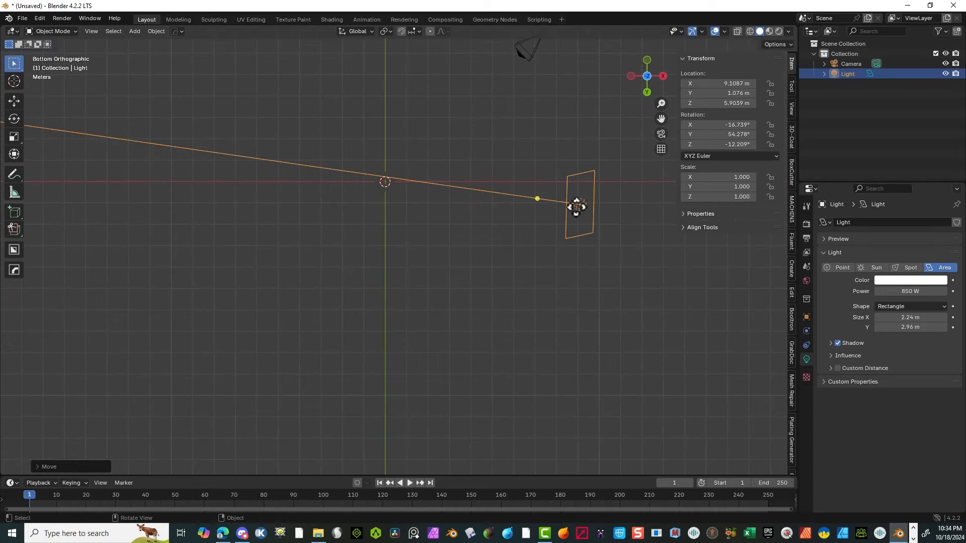
{"action": "left_click", "coordinate": [490, 281]}
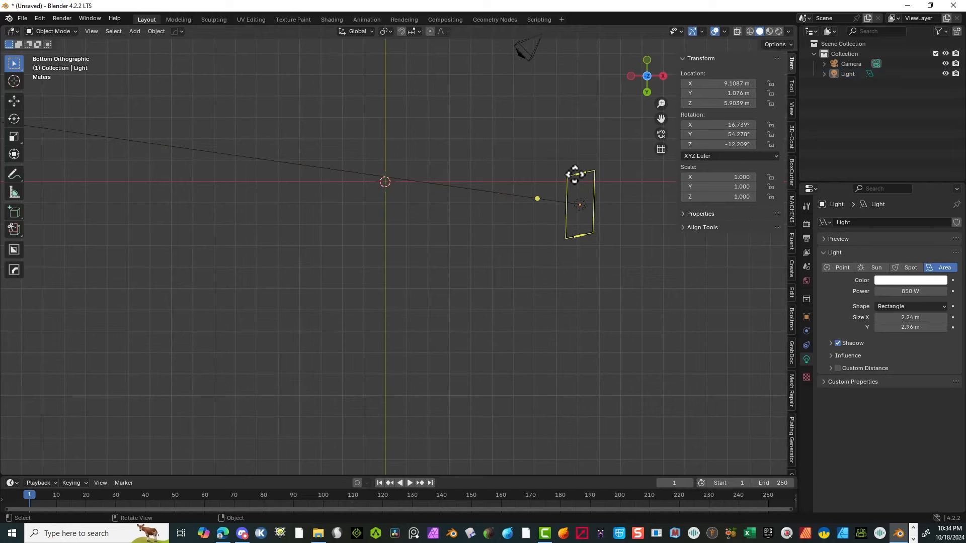
{"action": "left_click_drag", "start_coordinate": [574, 173], "coordinate": [583, 87]}
{"action": "left_click_drag", "start_coordinate": [563, 201], "coordinate": [520, 197]}
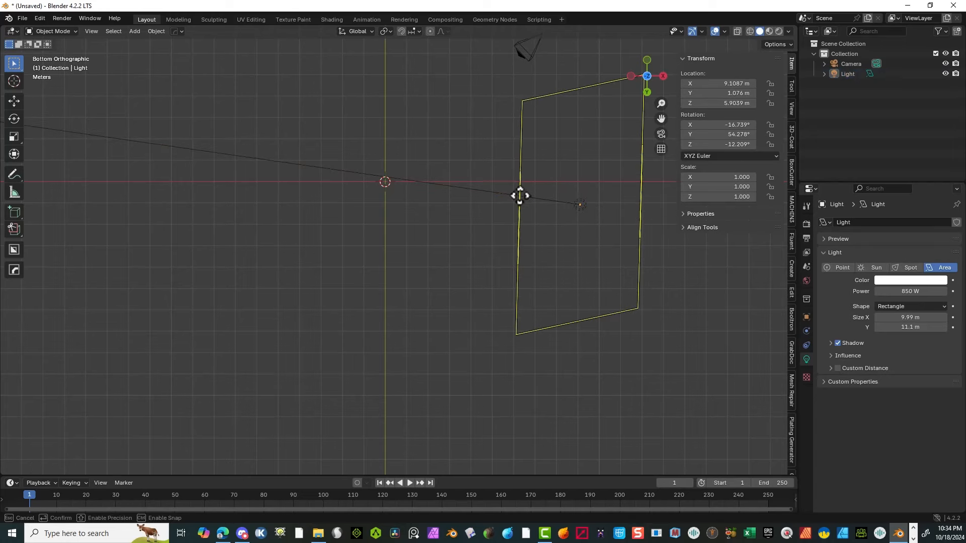
{"action": "middle_click_drag", "start_coordinate": [520, 197], "coordinate": [249, 436]}
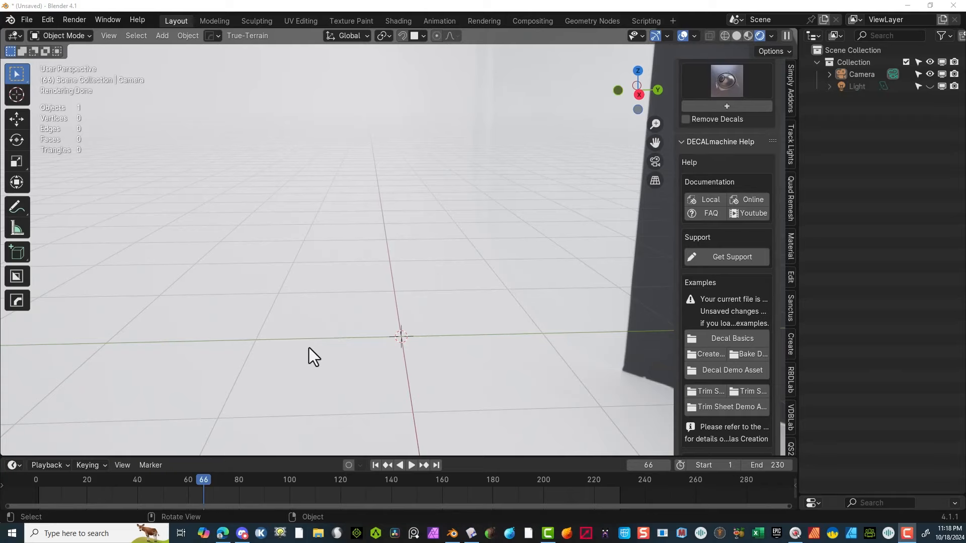
Step: Add a plane mesh at the world origin and scale it up freehand into a large floor
{"action": "middle_click_drag", "start_coordinate": [405, 332], "coordinate": [421, 348]}
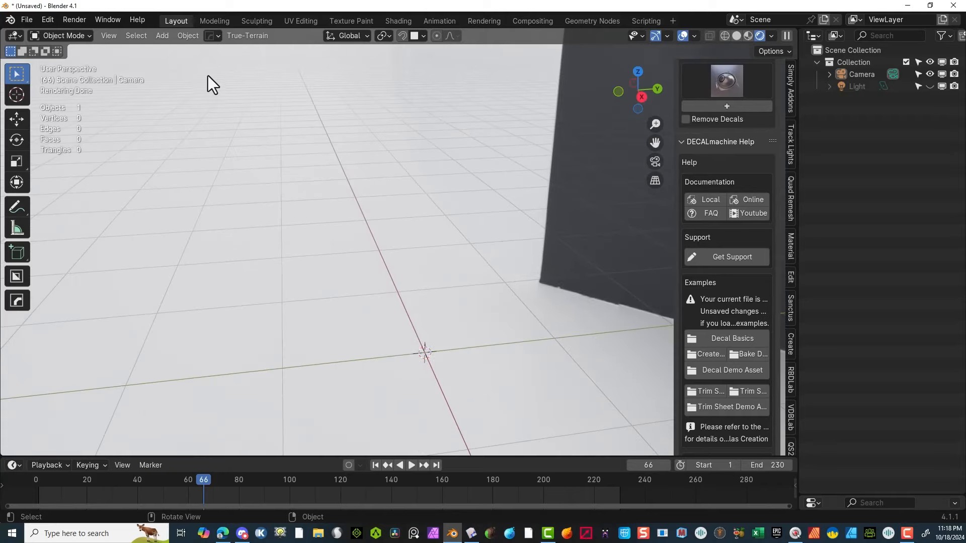
{"action": "left_click", "coordinate": [161, 36]}
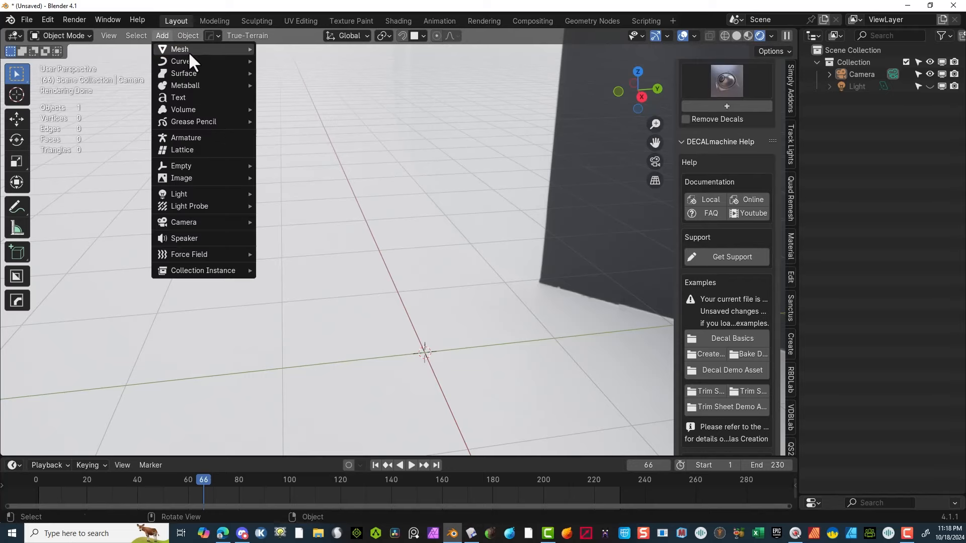
{"action": "mouse_move", "coordinate": [189, 52]}
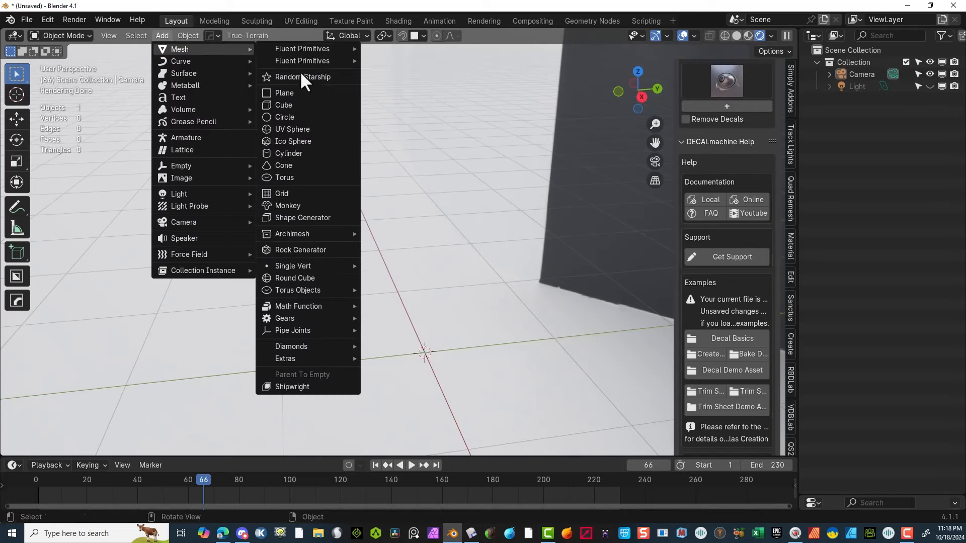
{"action": "left_click", "coordinate": [284, 93]}
{"action": "scroll", "coordinate": [287, 363], "scroll_direction": "down", "scroll_amount": 5}
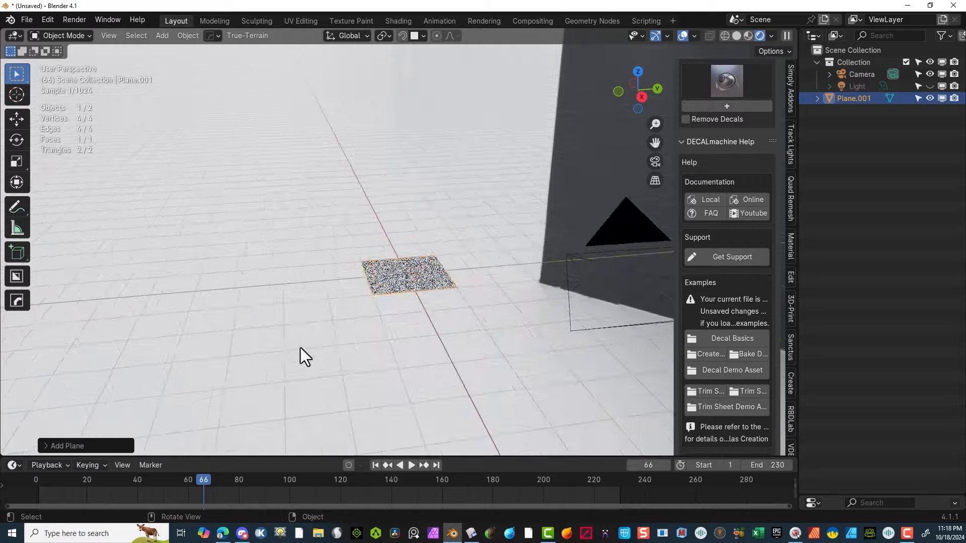
{"action": "middle_click_drag", "start_coordinate": [301, 348], "coordinate": [367, 355]}
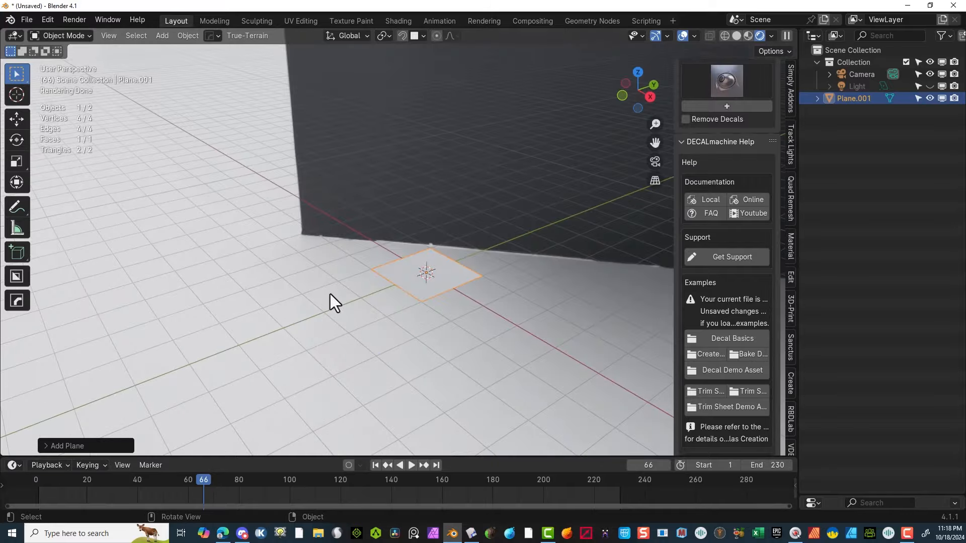
{"action": "key", "text": "s"}
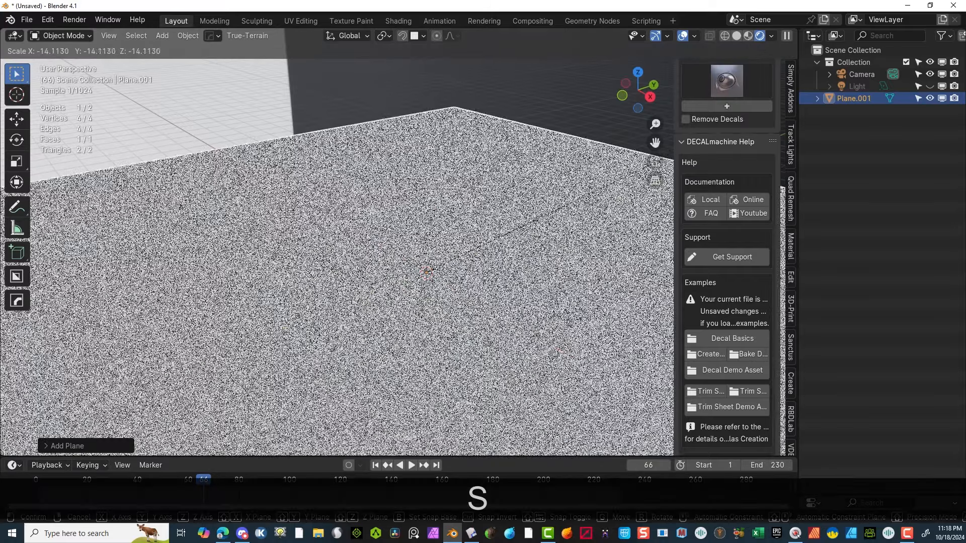
{"action": "left_click", "coordinate": [569, 146]}
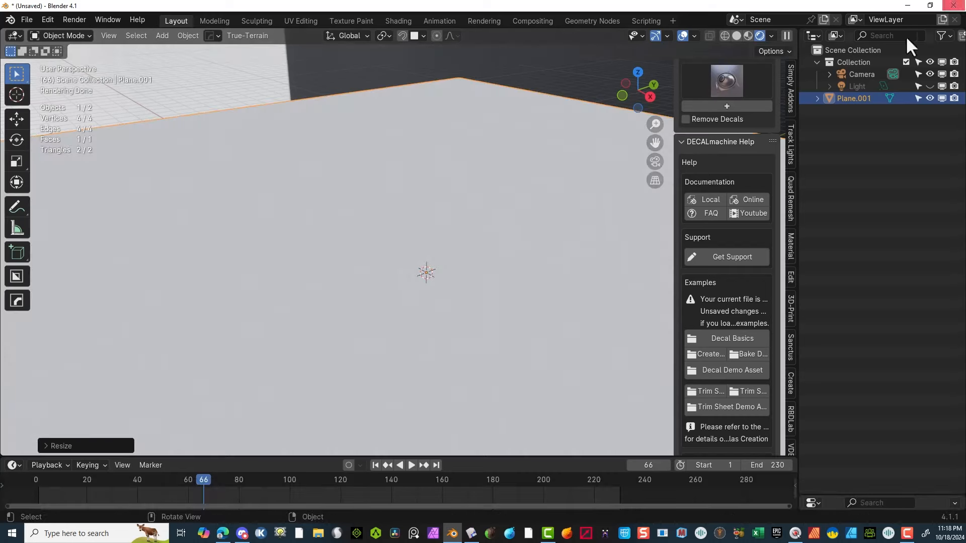
Step: Enable the Face Orientation overlay to check the floor plane's normals, and deselect the plane
{"action": "left_click", "coordinate": [694, 36]}
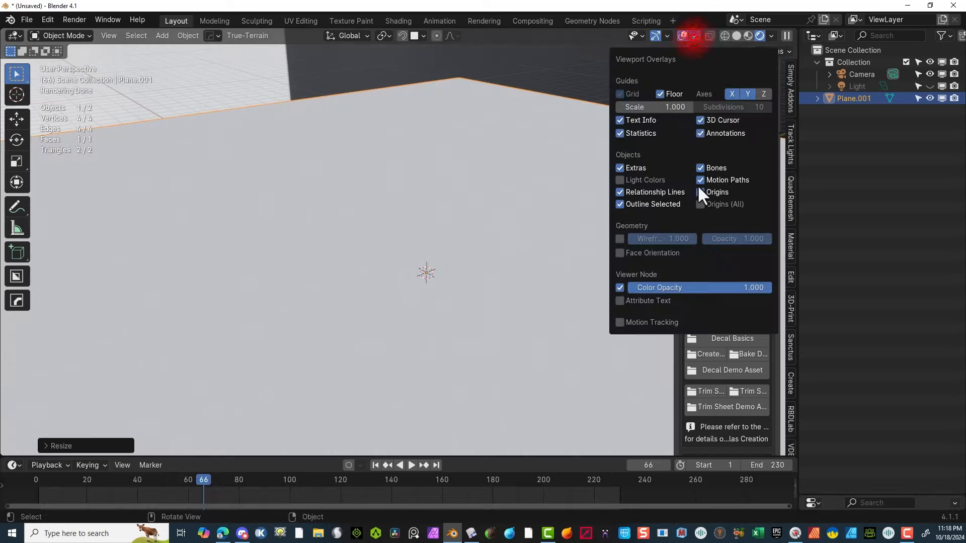
{"action": "left_click", "coordinate": [620, 253]}
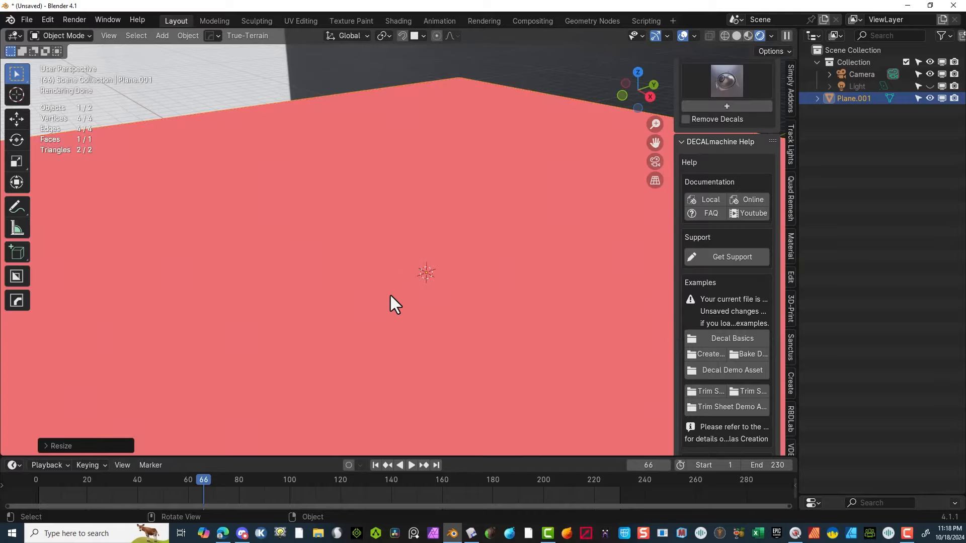
{"action": "scroll", "coordinate": [403, 297], "scroll_direction": "down", "scroll_amount": 9}
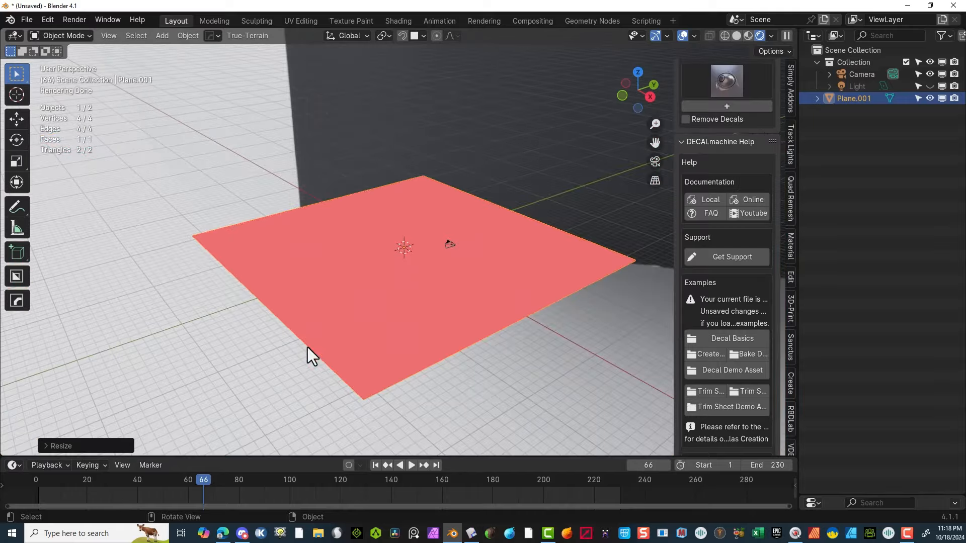
{"action": "left_click", "coordinate": [288, 384]}
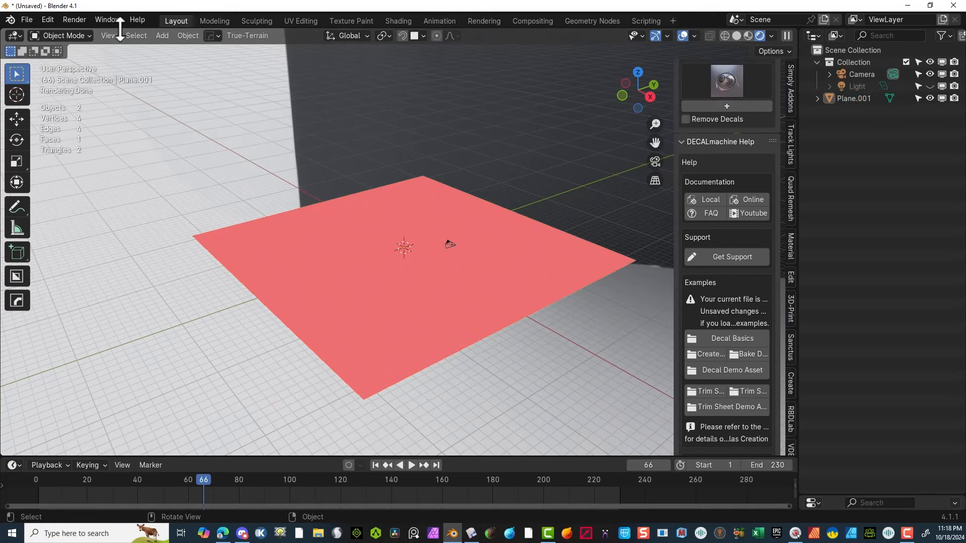
Step: Flip the floor plane's normals in Edit Mode and clear the mesh selection
{"action": "left_click", "coordinate": [80, 34]}
{"action": "left_click", "coordinate": [80, 57]}
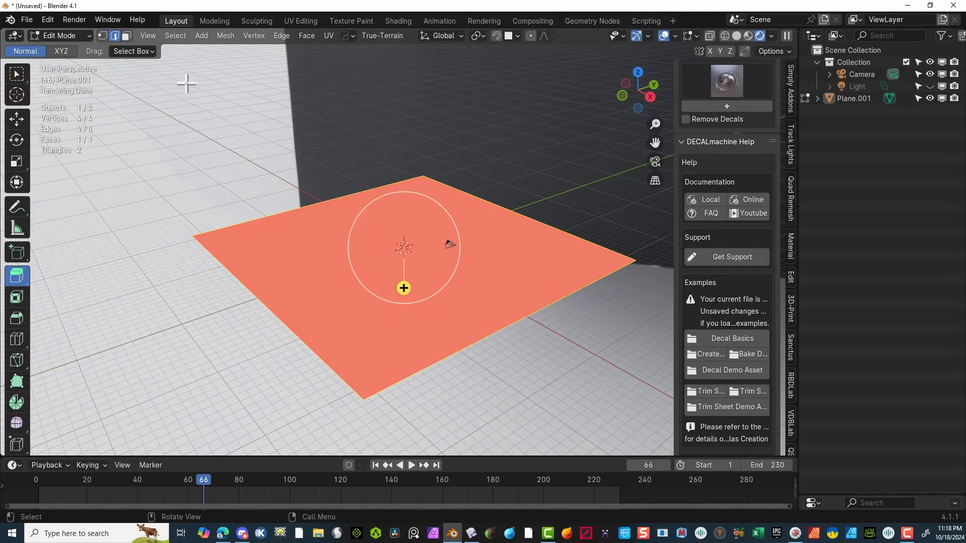
{"action": "left_click", "coordinate": [226, 35]}
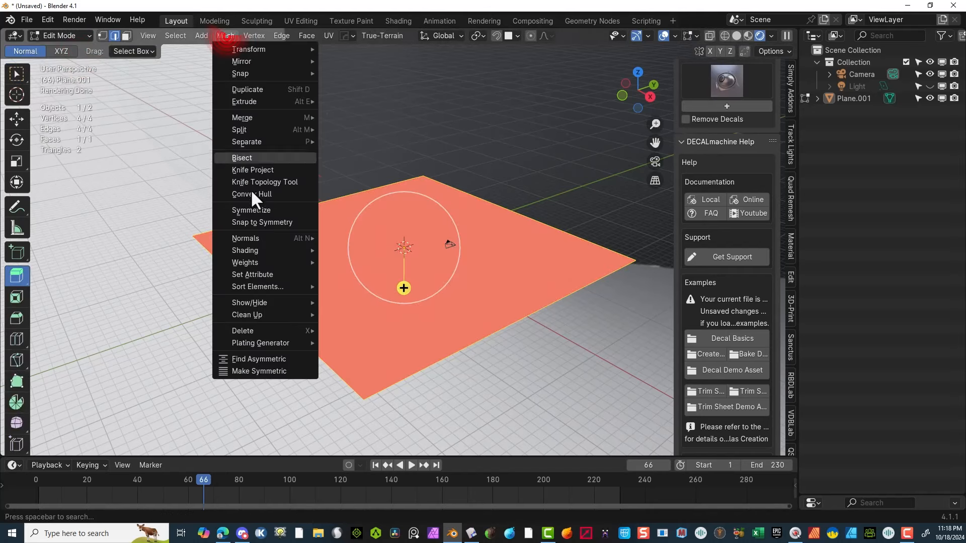
{"action": "mouse_move", "coordinate": [285, 235]}
{"action": "left_click", "coordinate": [360, 238]}
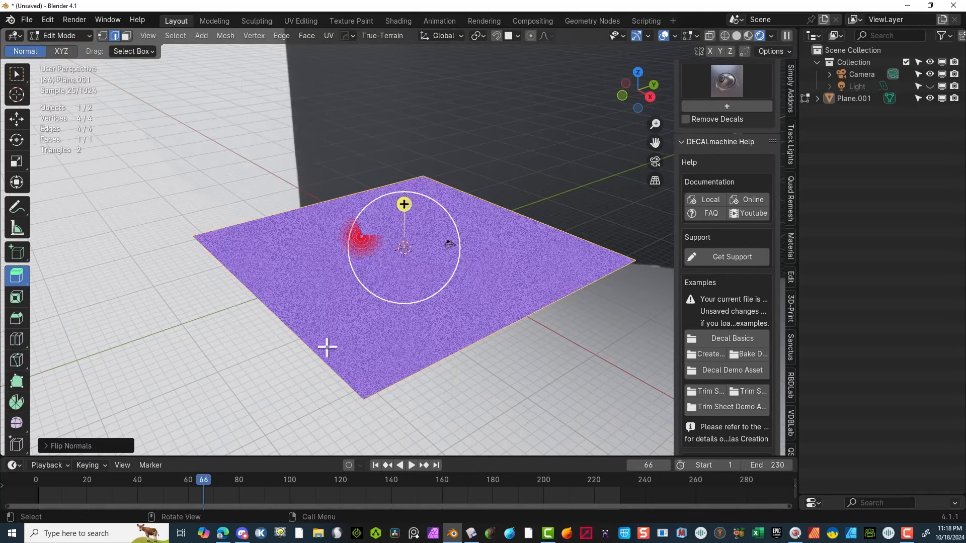
{"action": "left_click", "coordinate": [250, 164]}
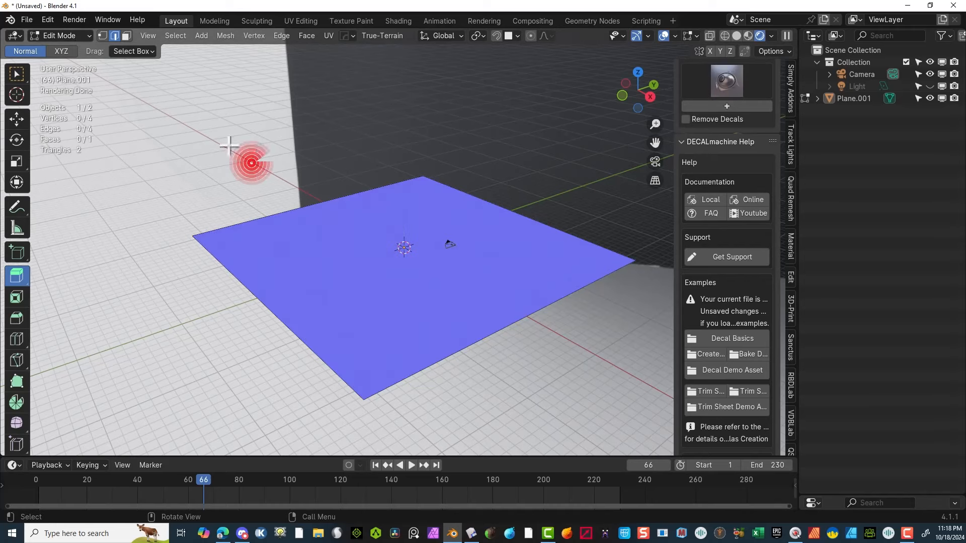
Step: Disable the Face Orientation overlay and view the whole floor plane from above
{"action": "left_click", "coordinate": [675, 35]}
{"action": "left_click", "coordinate": [601, 265]}
{"action": "scroll", "coordinate": [397, 323], "scroll_direction": "up", "scroll_amount": 5}
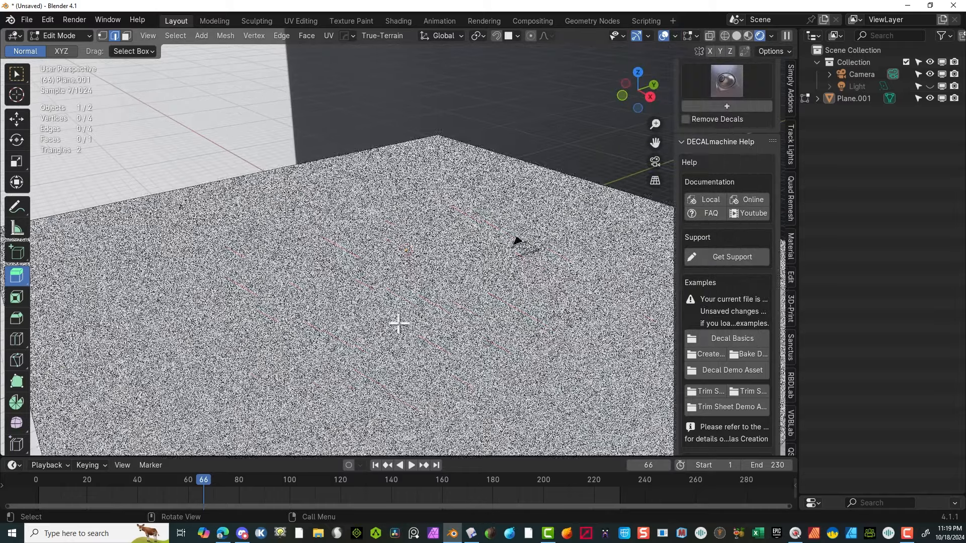
{"action": "scroll", "coordinate": [322, 242], "scroll_direction": "down", "scroll_amount": 6}
{"action": "middle_click_drag", "start_coordinate": [233, 162], "coordinate": [188, 191]}
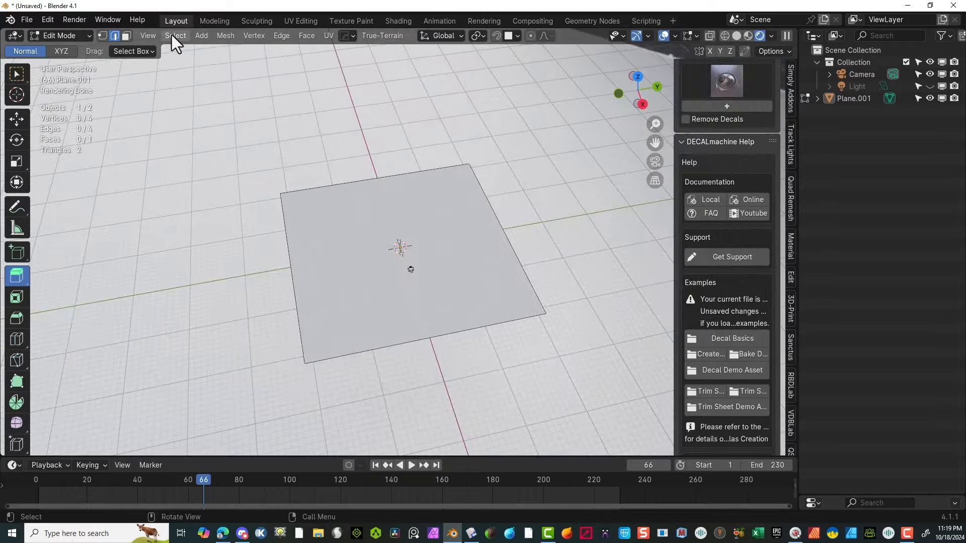
Step: Import Cube fun3 bottom.obj and Cube fun3 top.obj together as Wavefront OBJ files from the SCIFI PART folder
{"action": "left_click", "coordinate": [28, 18]}
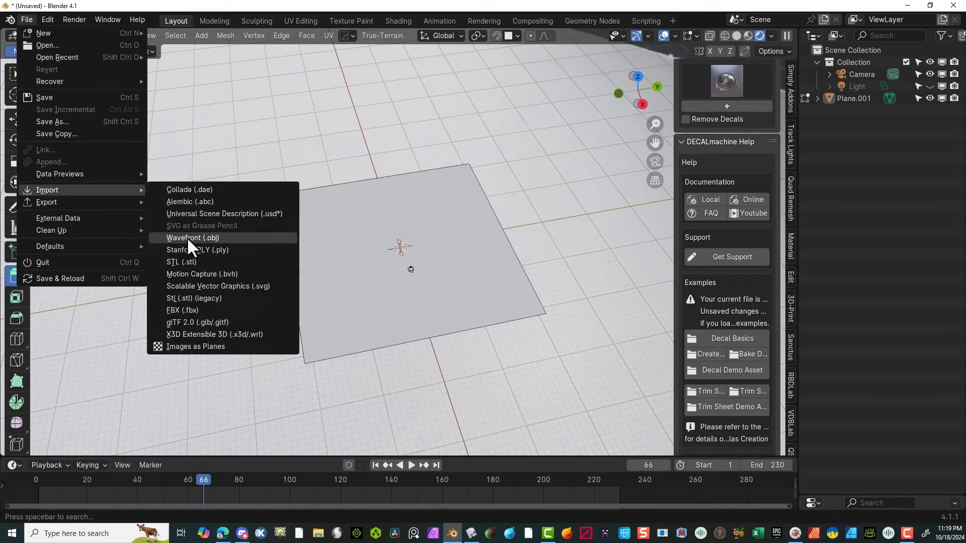
{"action": "mouse_move", "coordinate": [80, 187]}
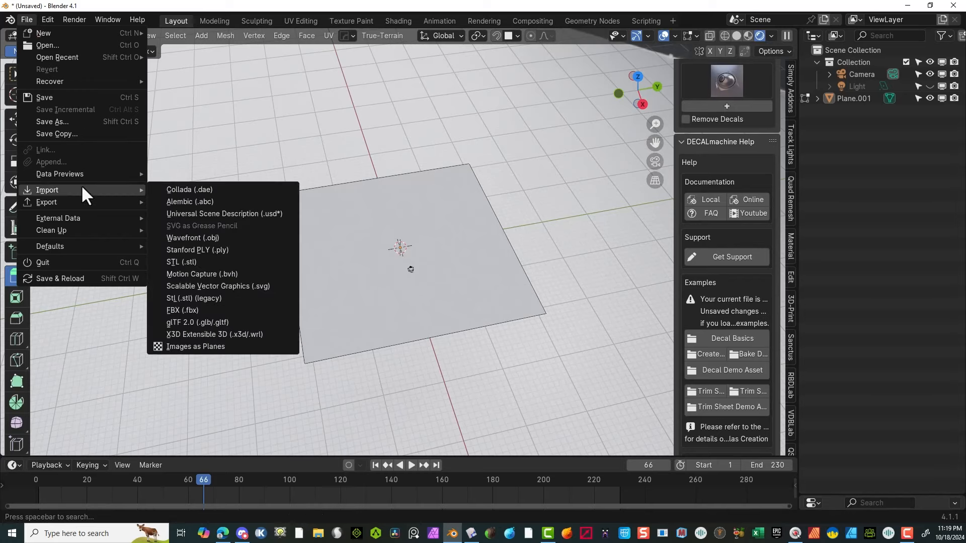
{"action": "left_click", "coordinate": [261, 239]}
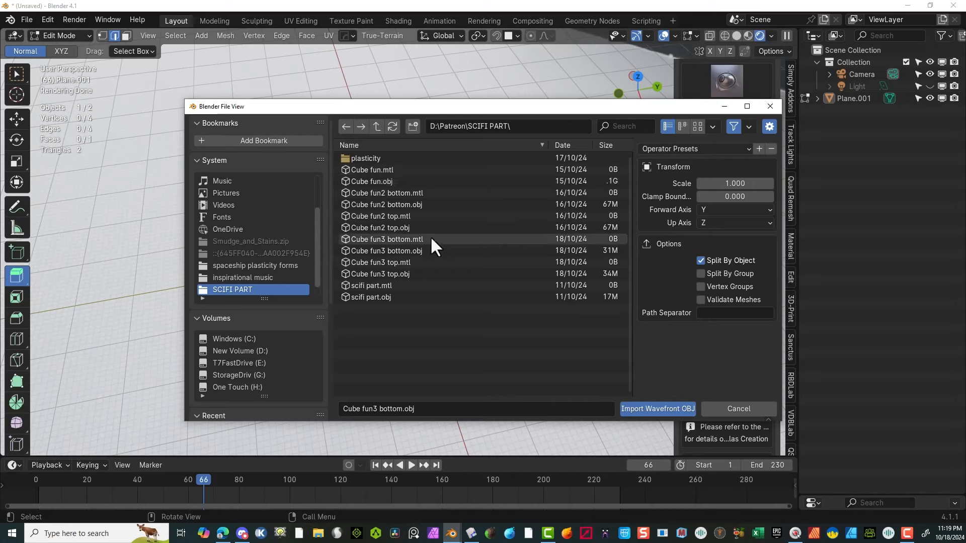
{"action": "left_click", "coordinate": [404, 251]}
{"action": "left_click", "coordinate": [410, 274], "text": "ctrl"}
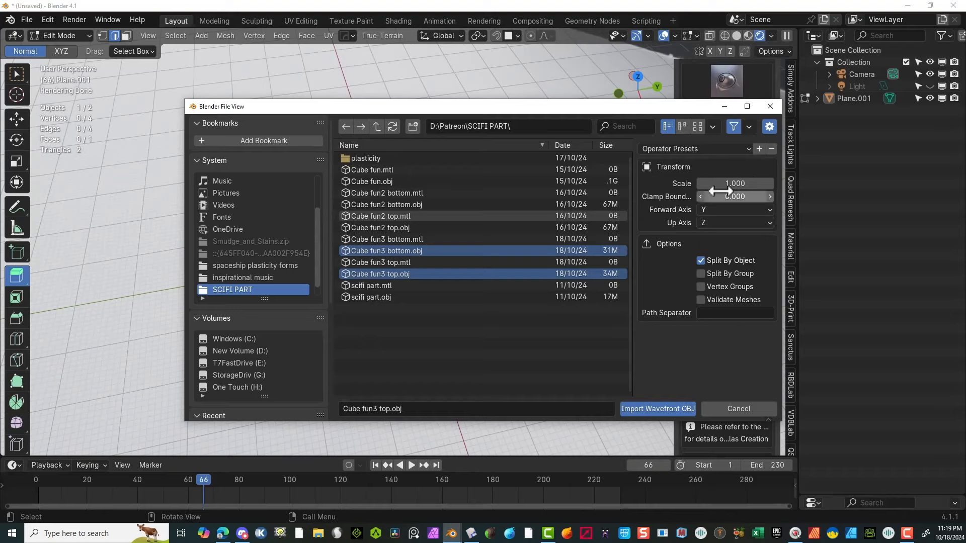
{"action": "left_click", "coordinate": [649, 409]}
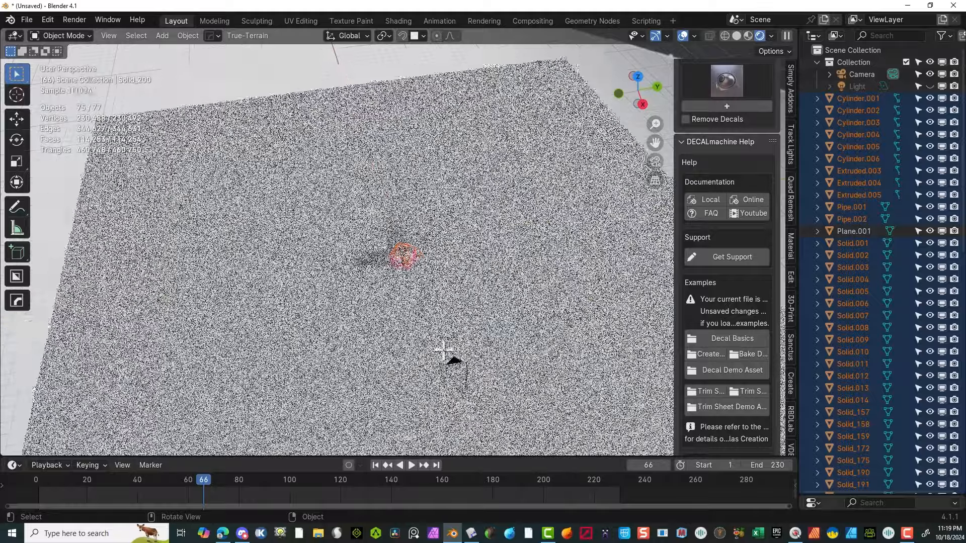
Step: View the imported model in right orthographic view and display the viewport in wireframe shading
{"action": "middle_click_drag", "start_coordinate": [419, 356], "coordinate": [412, 295]}
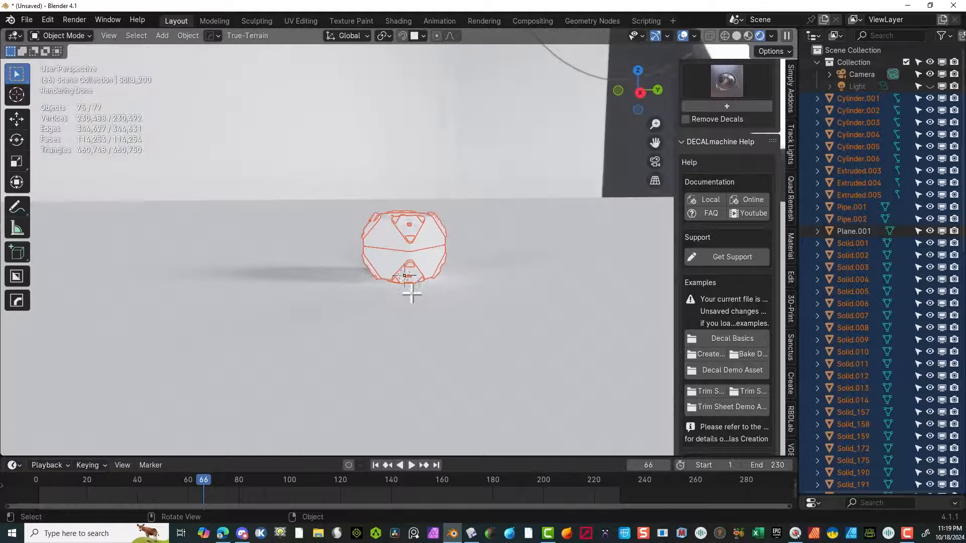
{"action": "left_click", "coordinate": [640, 92]}
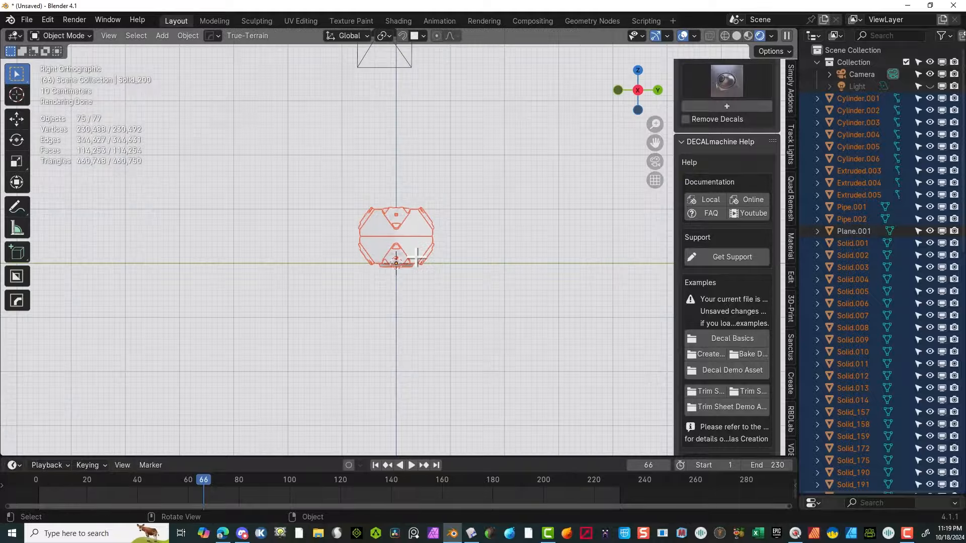
{"action": "scroll", "coordinate": [361, 318], "scroll_direction": "up", "scroll_amount": 1}
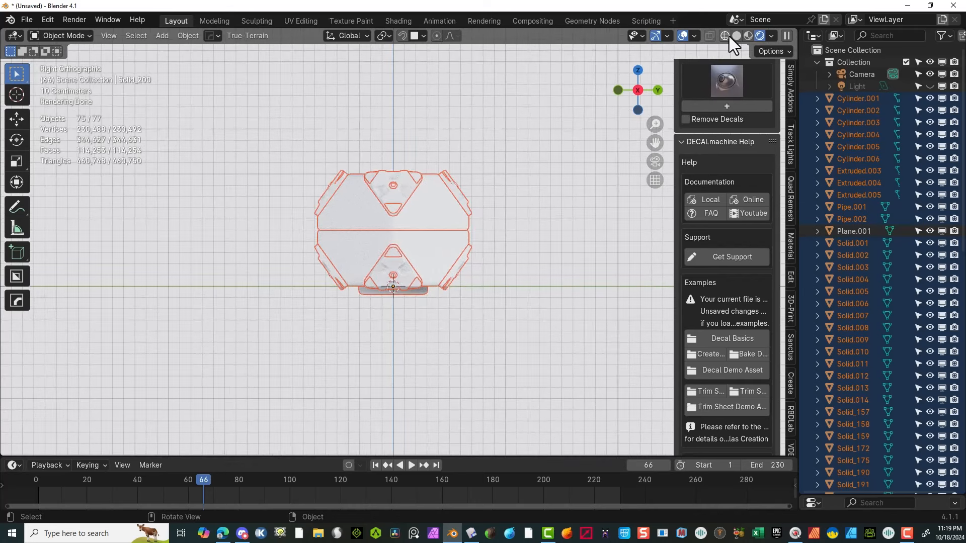
{"action": "left_click", "coordinate": [728, 36]}
{"action": "left_click", "coordinate": [725, 35]}
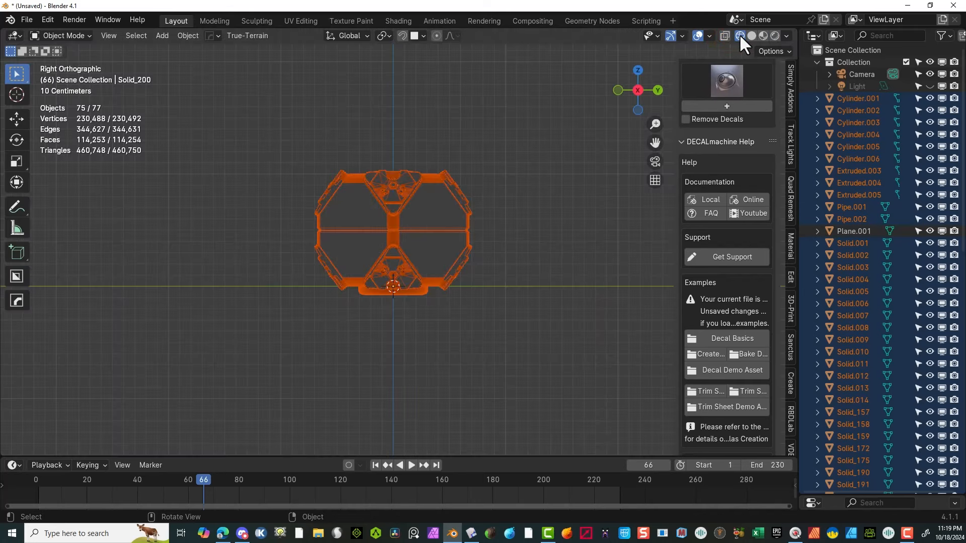
Step: Raise the imported parts freehand along Z in a left side view so their base rests on the floor, and show rendered shading
{"action": "middle_click_drag", "start_coordinate": [513, 277], "coordinate": [434, 279]}
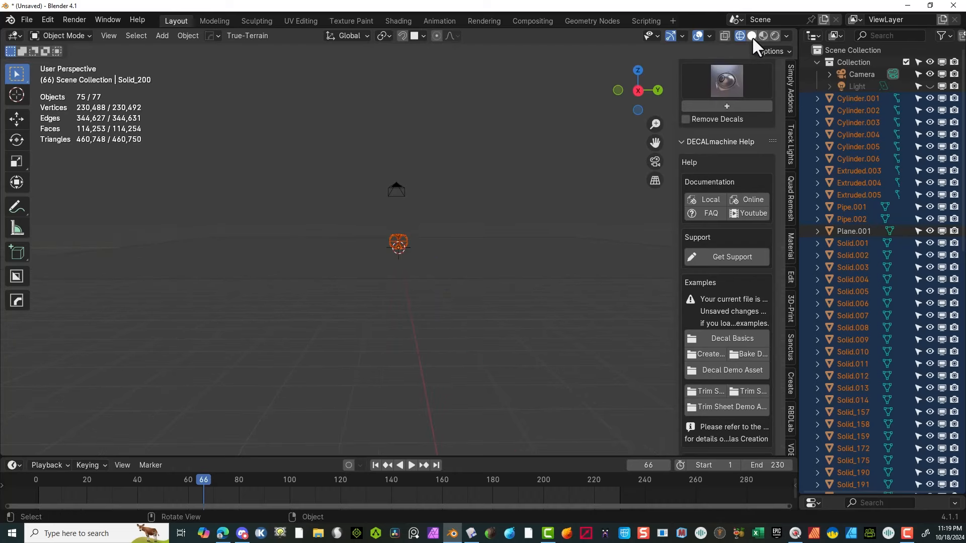
{"action": "scroll", "coordinate": [432, 271], "scroll_direction": "up", "scroll_amount": 3}
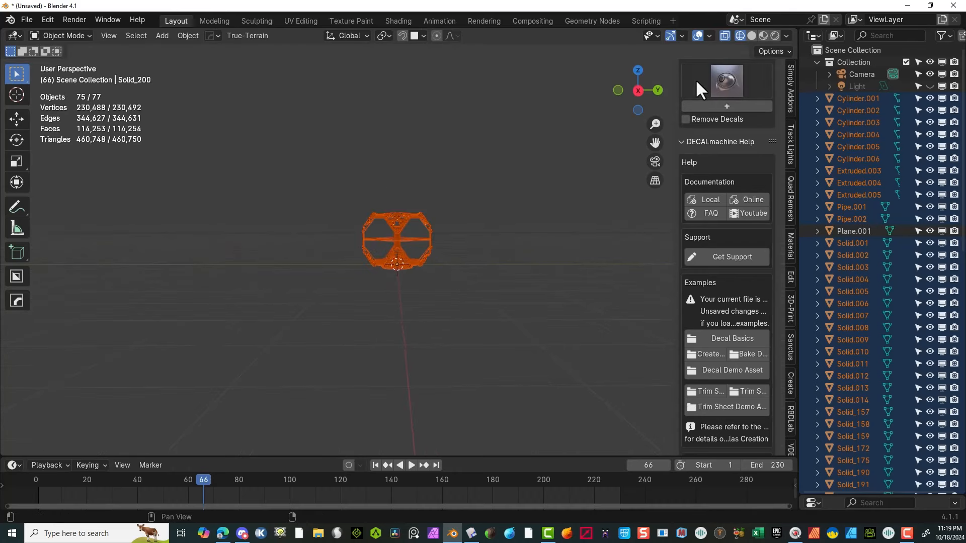
{"action": "left_click_drag", "start_coordinate": [636, 89], "coordinate": [420, 395]}
{"action": "scroll", "coordinate": [403, 373], "scroll_direction": "up", "scroll_amount": 5}
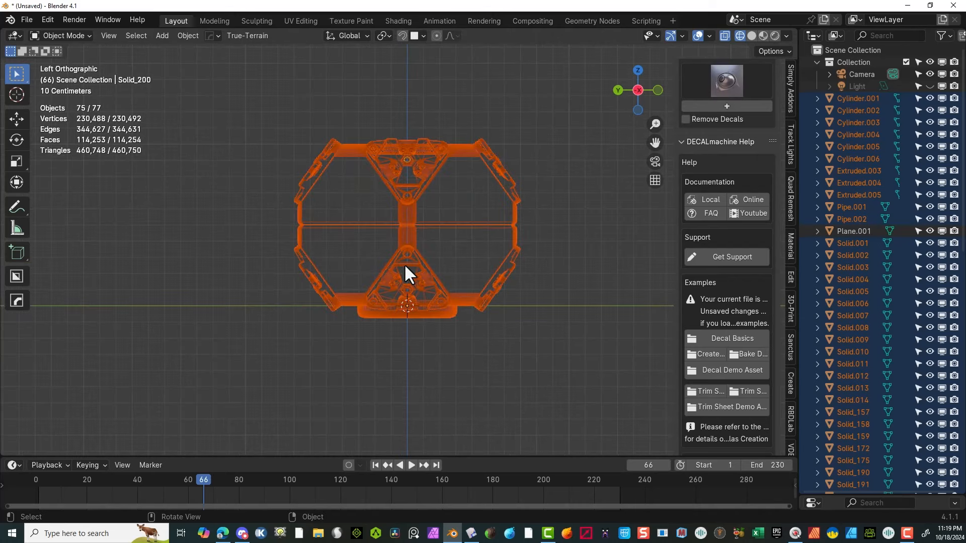
{"action": "key", "text": "g"}
{"action": "key", "text": "z"}
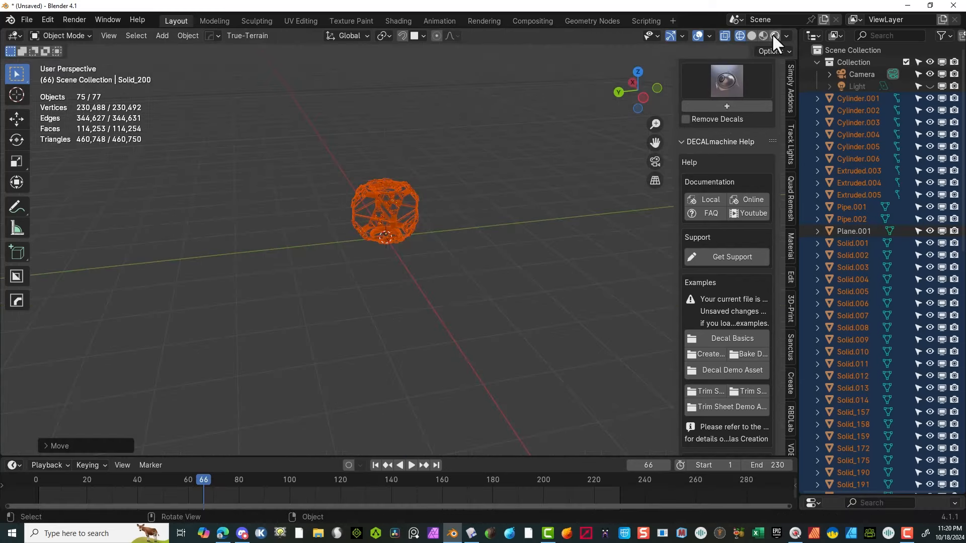
{"action": "left_click", "coordinate": [775, 35]}
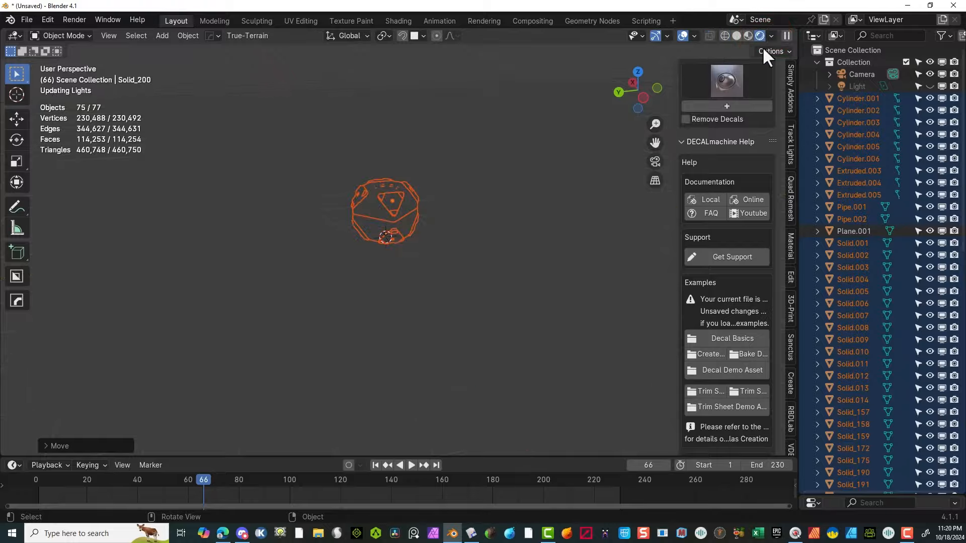
Step: Examine the model's placement and shadow on the floor plane from several angles in rendered shading
{"action": "scroll", "coordinate": [436, 202], "scroll_direction": "up", "scroll_amount": 5}
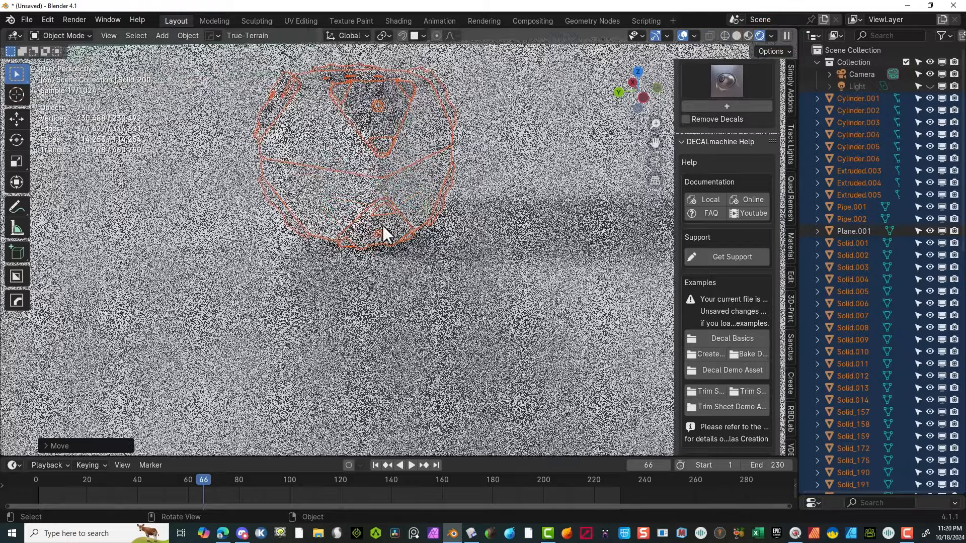
{"action": "middle_click_drag", "start_coordinate": [383, 225], "coordinate": [339, 188]}
{"action": "scroll", "coordinate": [400, 207], "scroll_direction": "down", "scroll_amount": 3}
{"action": "mouse_move", "coordinate": [399, 207]}
{"action": "middle_mouse_down"}
{"action": "mouse_move", "coordinate": [387, 209]}
{"action": "mouse_move", "coordinate": [396, 206]}
{"action": "middle_mouse_up"}
{"action": "right_click", "coordinate": [396, 210]}
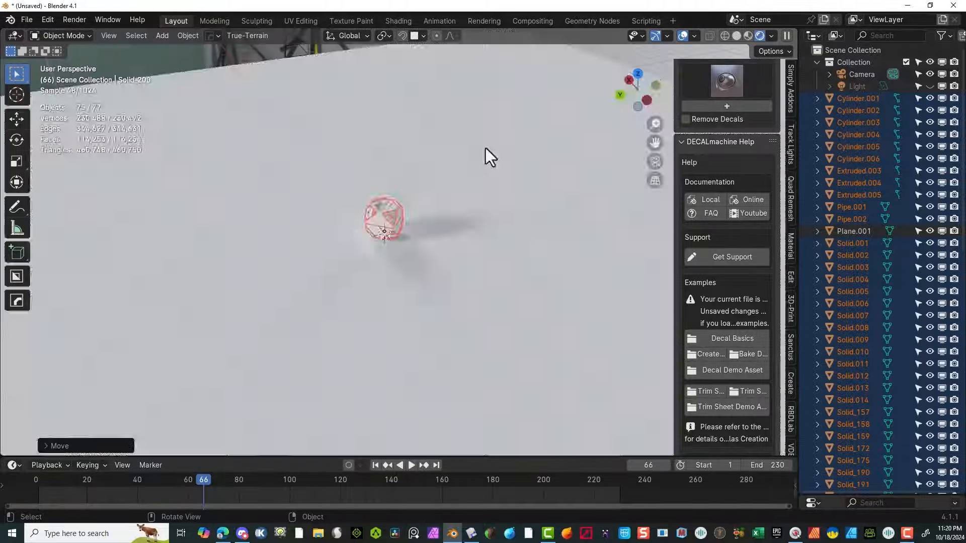
{"action": "middle_click_drag", "start_coordinate": [485, 148], "coordinate": [372, 161]}
{"action": "middle_click_drag", "start_coordinate": [473, 231], "coordinate": [310, 198]}
{"action": "scroll", "coordinate": [310, 198], "scroll_direction": "up", "scroll_amount": 11}
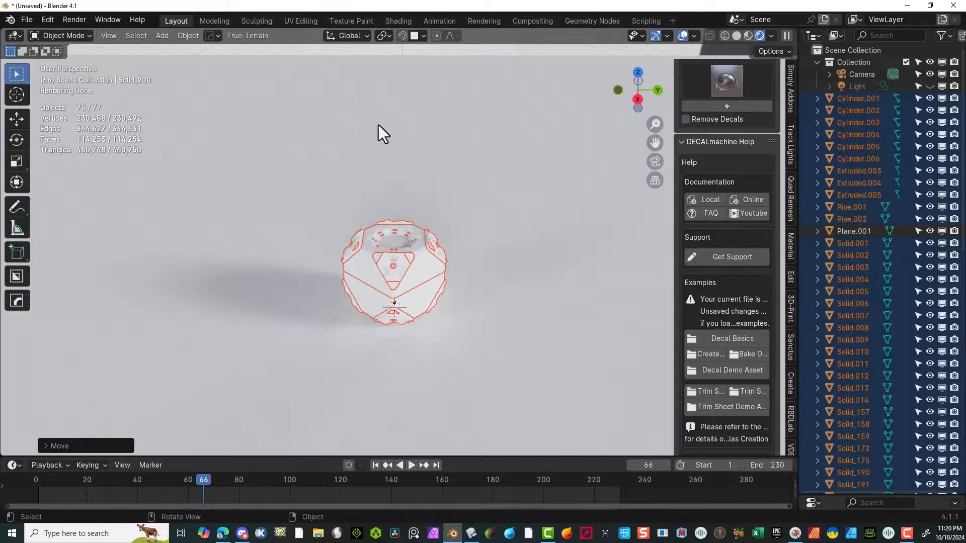
{"action": "scroll", "coordinate": [378, 125], "scroll_direction": "down", "scroll_amount": 8}
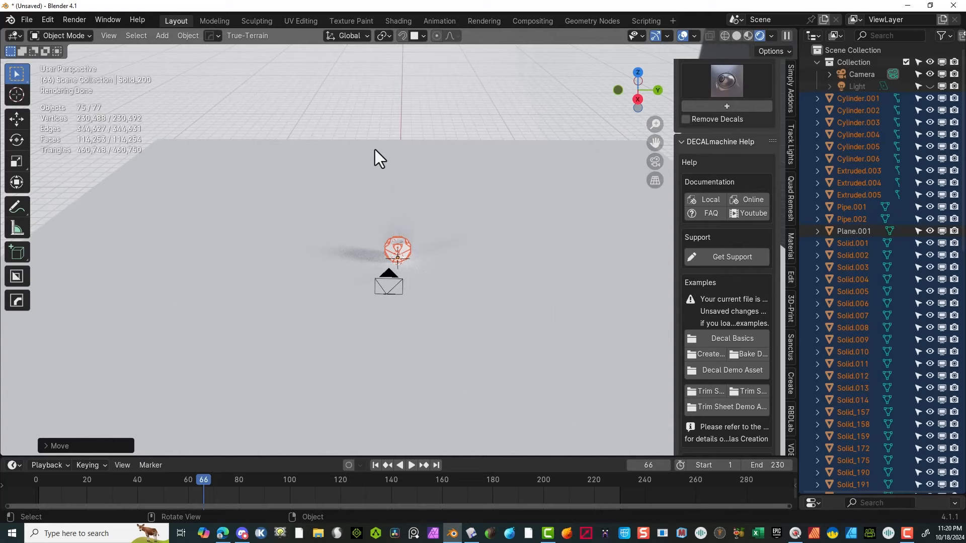
Step: Extrude three outer edges of the floor plane upward along Z by about 7 m to form backdrop walls
{"action": "middle_click_drag", "start_coordinate": [375, 156], "coordinate": [84, 61]}
{"action": "left_click", "coordinate": [242, 224]}
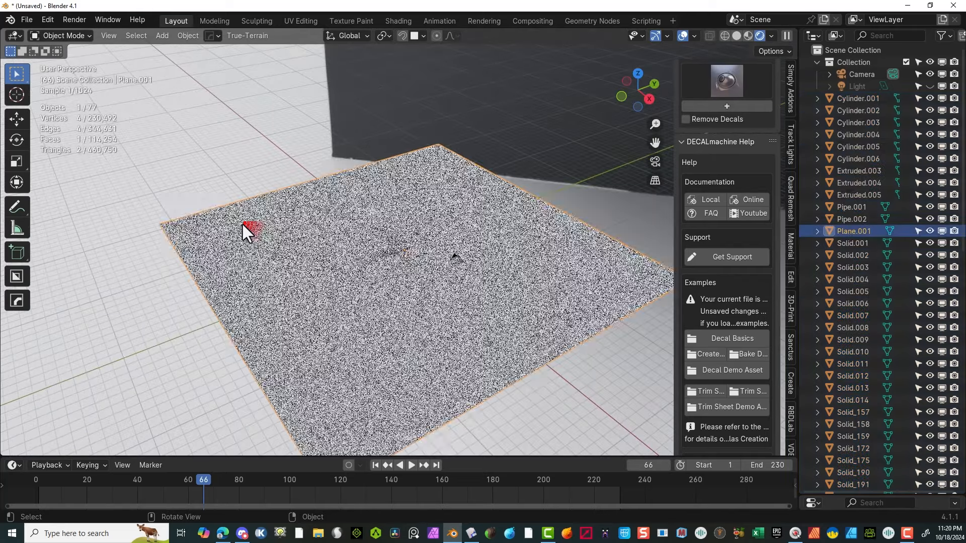
{"action": "left_click", "coordinate": [65, 35]}
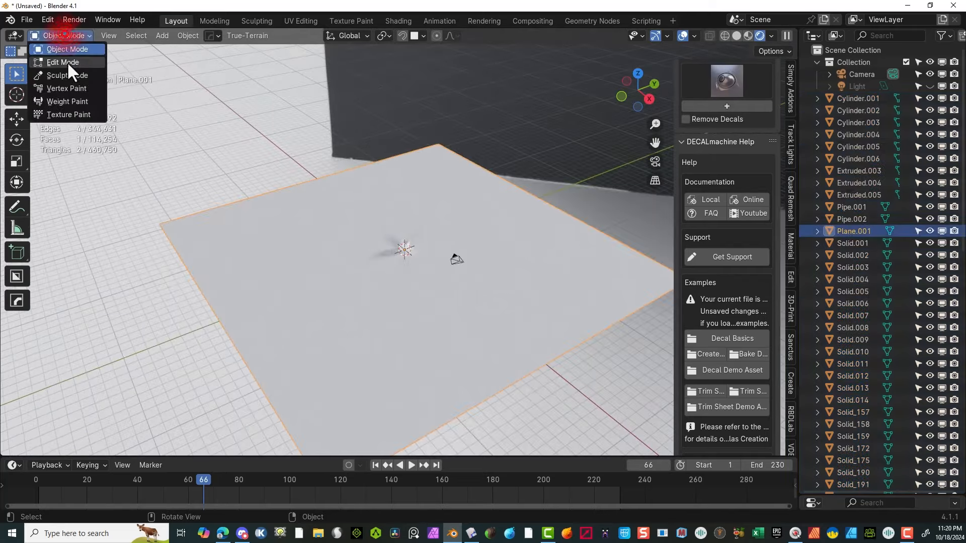
{"action": "left_click", "coordinate": [68, 65]}
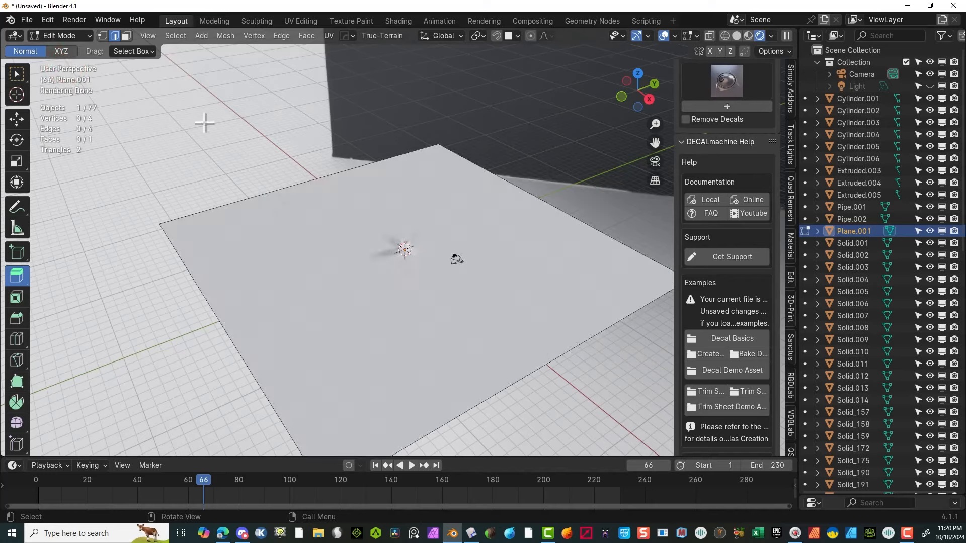
{"action": "left_click_drag", "start_coordinate": [266, 178], "coordinate": [187, 305]}
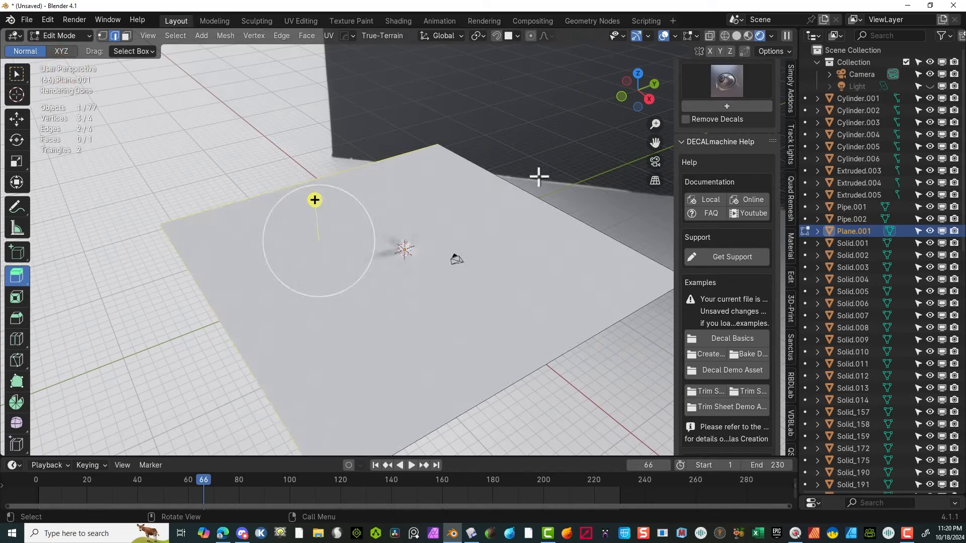
{"action": "left_click", "coordinate": [543, 204], "text": "shift"}
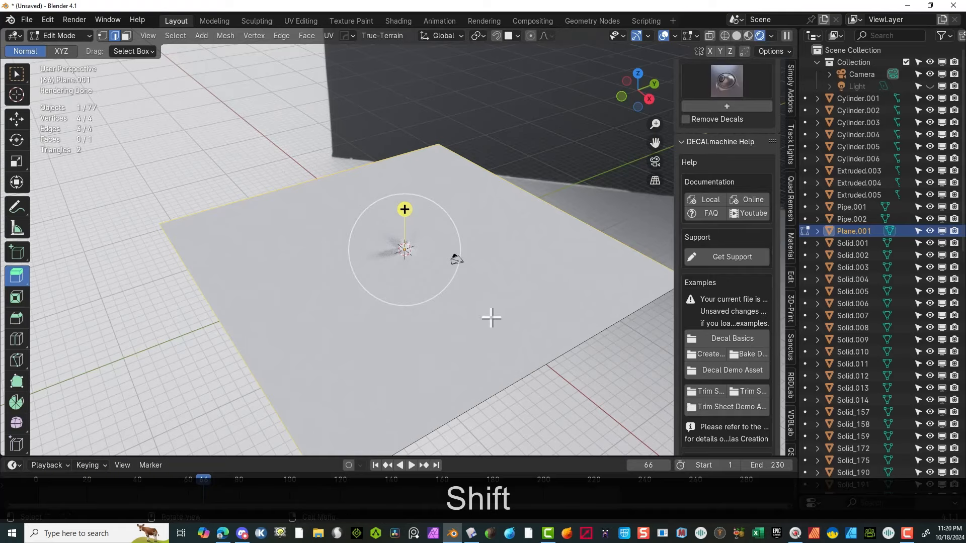
{"action": "mouse_move", "coordinate": [492, 317]}
{"action": "middle_mouse_down"}
{"action": "mouse_move", "coordinate": [535, 308]}
{"action": "mouse_move", "coordinate": [490, 308]}
{"action": "middle_mouse_up"}
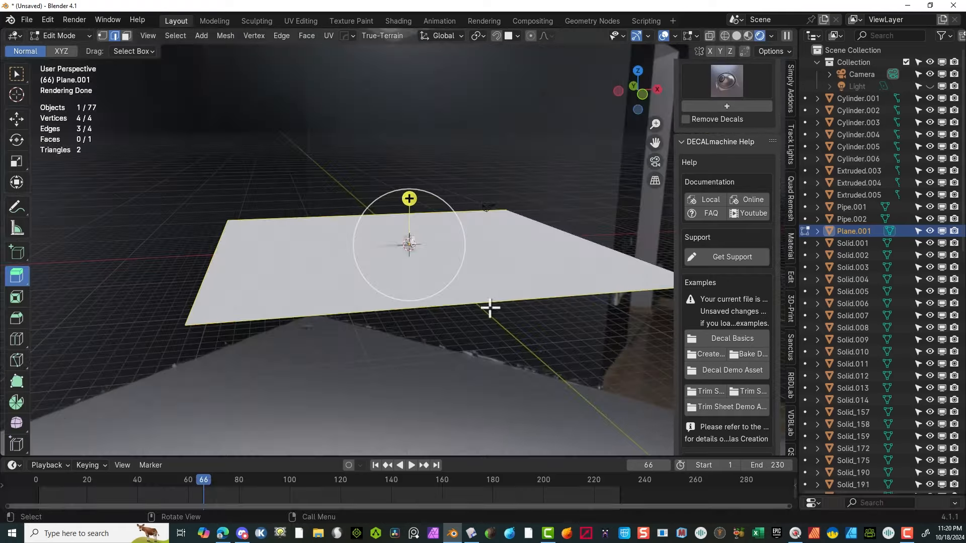
{"action": "key", "text": "e"}
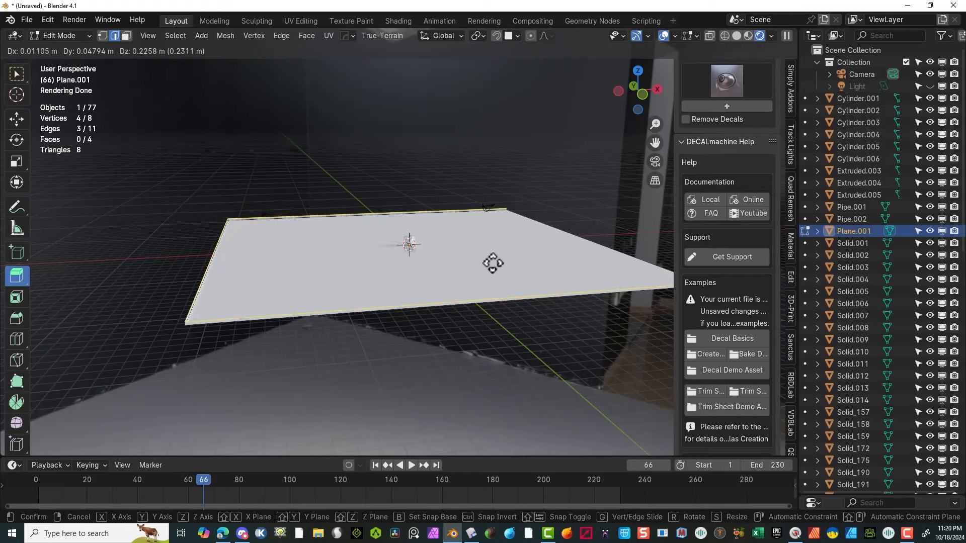
{"action": "key", "text": "z"}
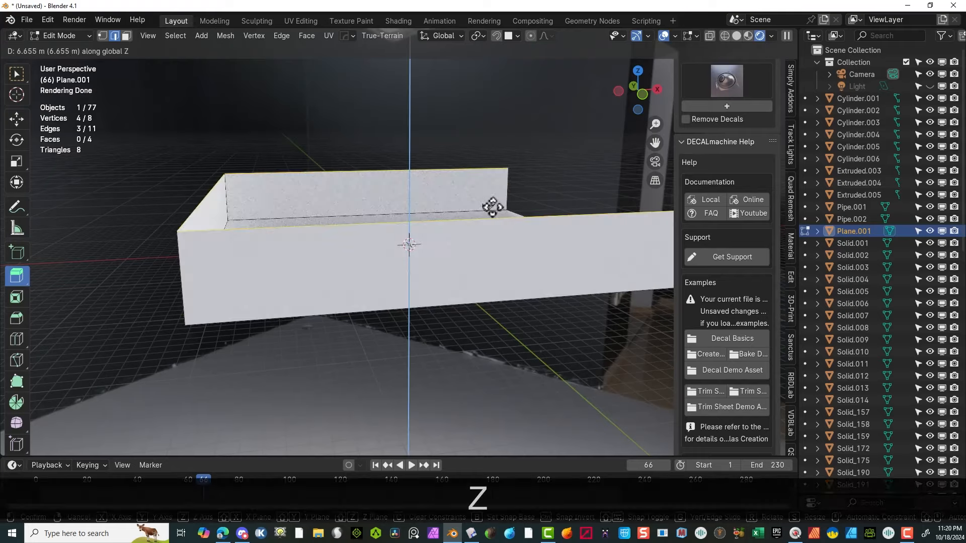
{"action": "left_click", "coordinate": [493, 206]}
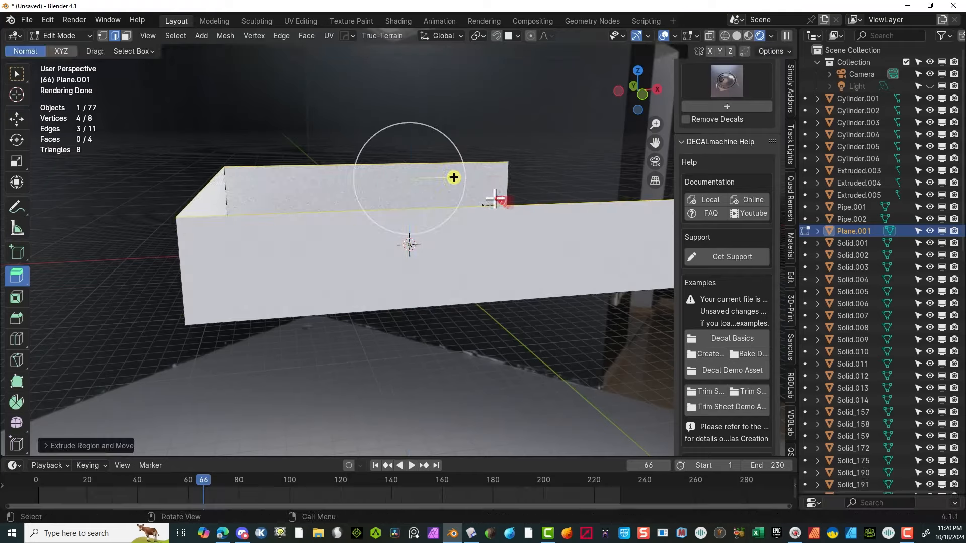
Step: Bevel the three floor-to-wall edges and both vertical corner edges of the backdrop with 23 segments and a width of 0.0987 m
{"action": "middle_click_drag", "start_coordinate": [500, 243], "coordinate": [329, 250]}
{"action": "scroll", "coordinate": [380, 246], "scroll_direction": "up", "scroll_amount": 3}
{"action": "scroll", "coordinate": [329, 250], "scroll_direction": "down", "scroll_amount": 3}
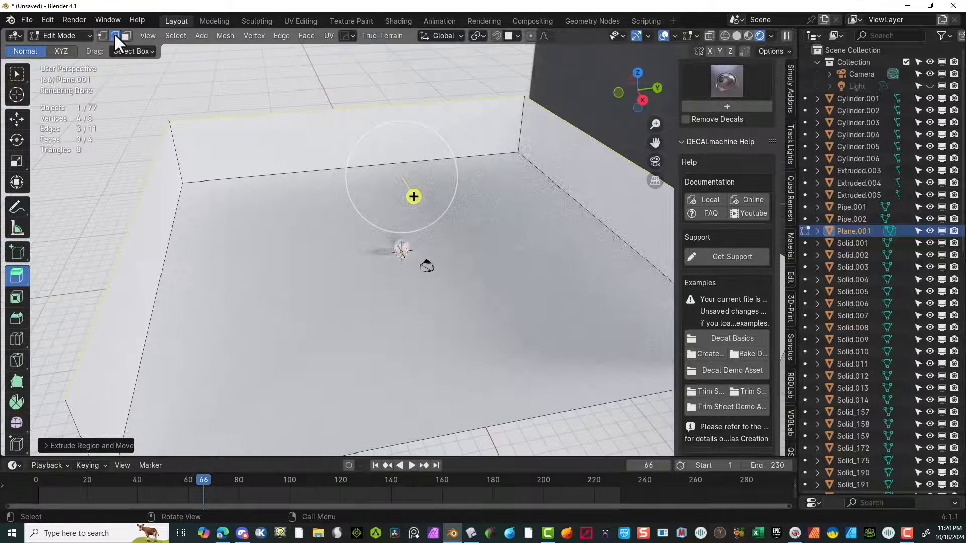
{"action": "left_click", "coordinate": [15, 75]}
{"action": "left_click", "coordinate": [236, 177]}
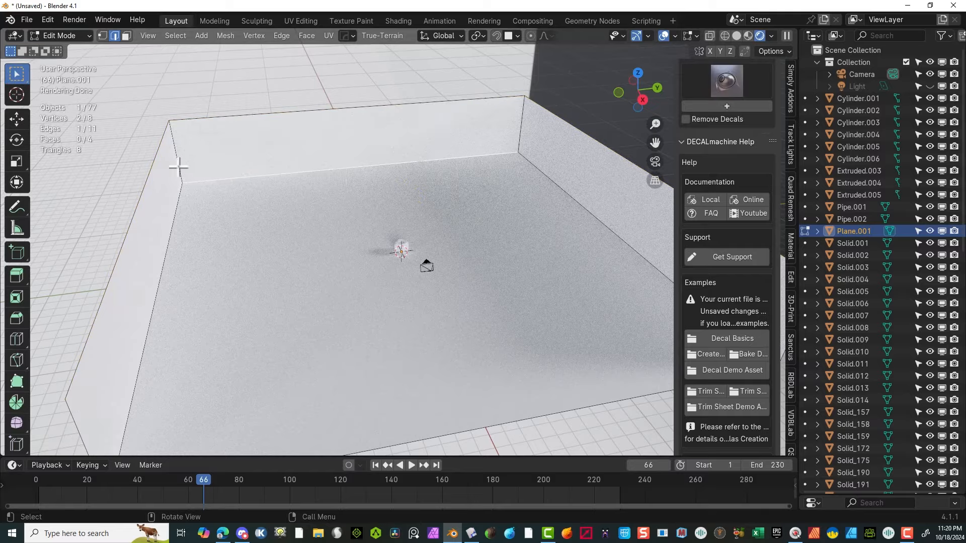
{"action": "left_click", "coordinate": [179, 166], "text": "shift"}
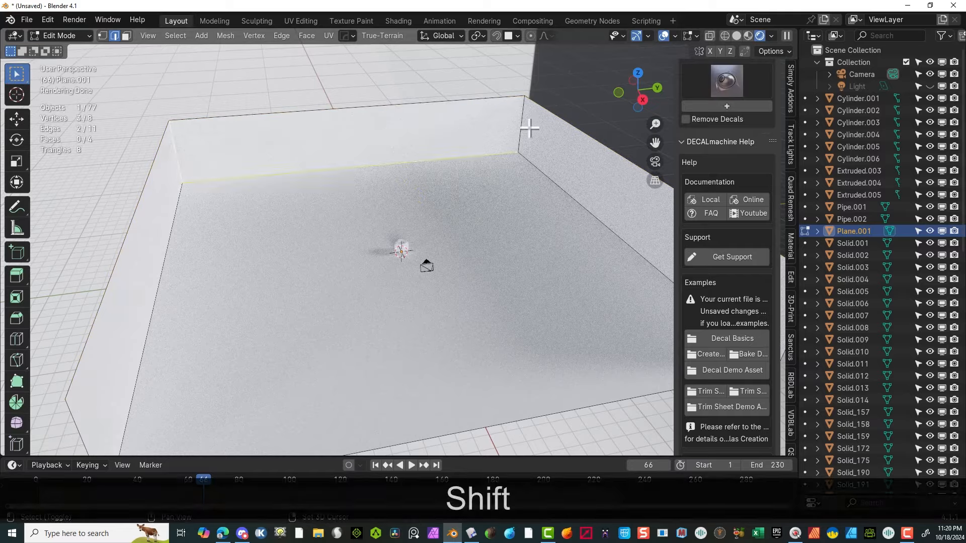
{"action": "left_click", "coordinate": [530, 130], "text": "shift"}
{"action": "left_click", "coordinate": [537, 166], "text": "shift"}
{"action": "left_click", "coordinate": [170, 238], "text": "shift"}
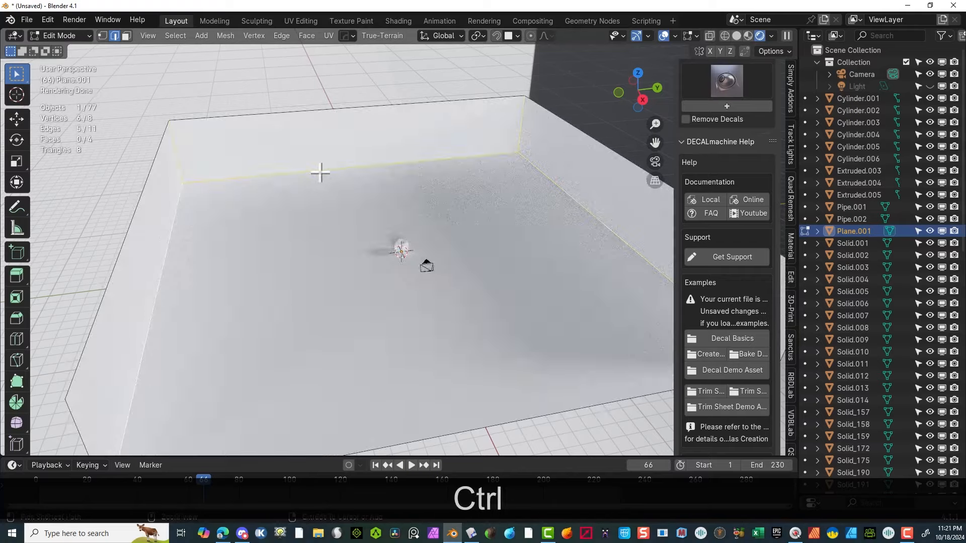
{"action": "key", "text": "ctrl+b"}
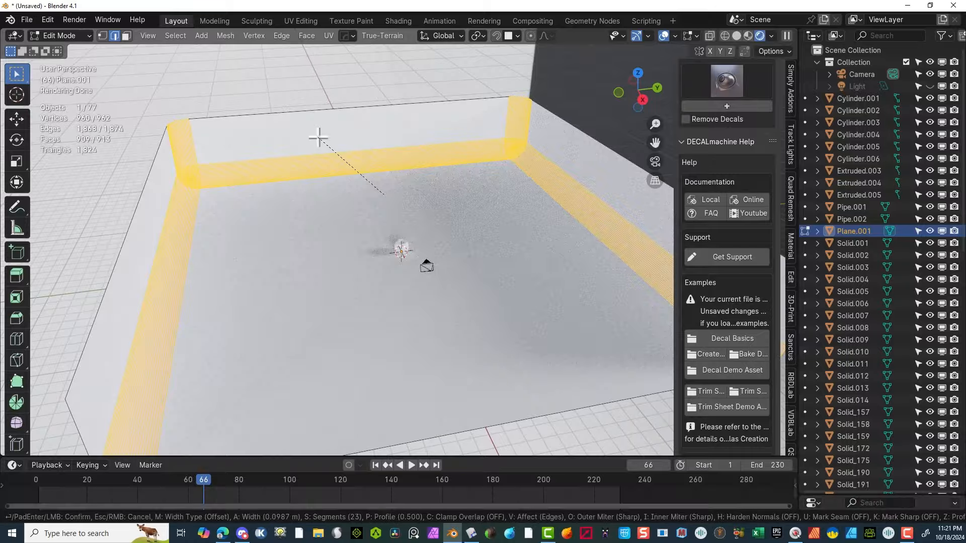
{"action": "left_click", "coordinate": [319, 138]}
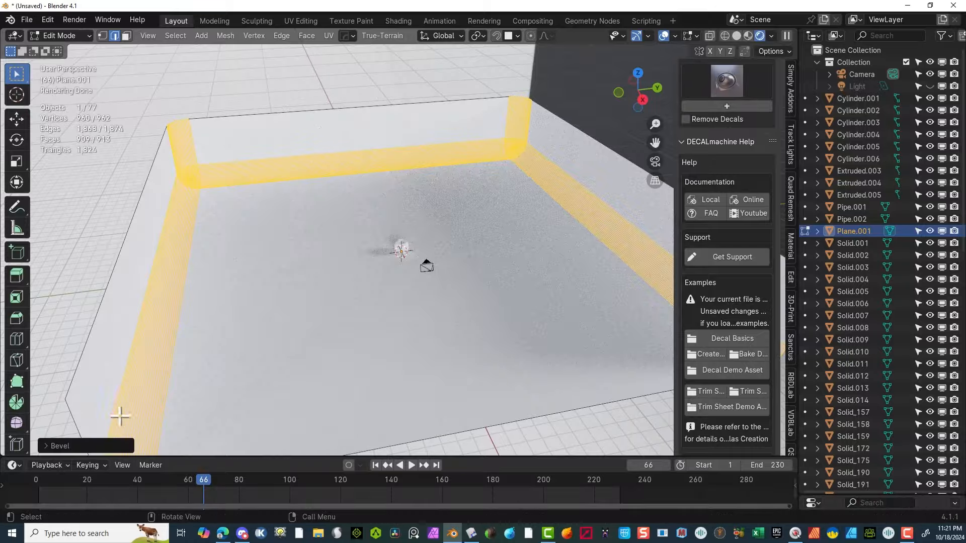
{"action": "left_click", "coordinate": [46, 443]}
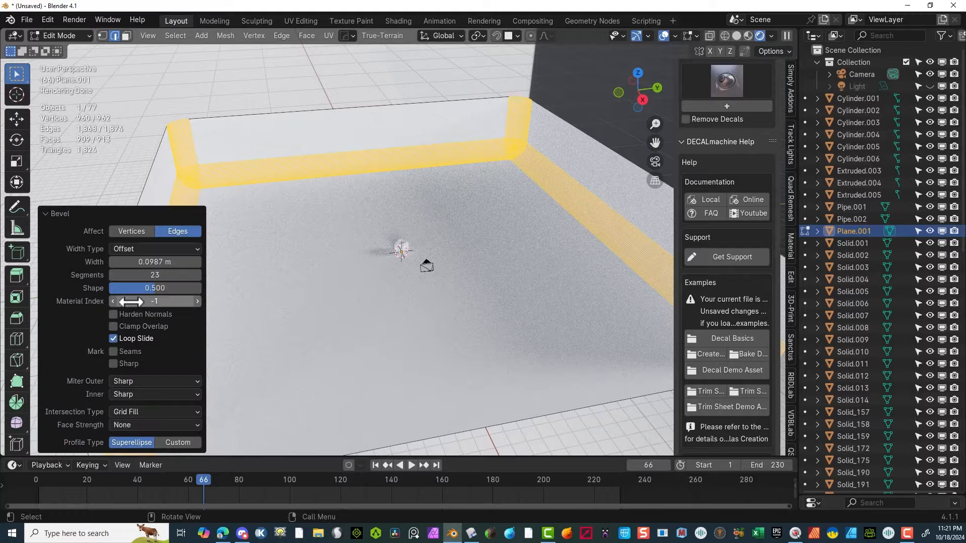
{"action": "scroll", "coordinate": [511, 101], "scroll_direction": "up", "scroll_amount": 2}
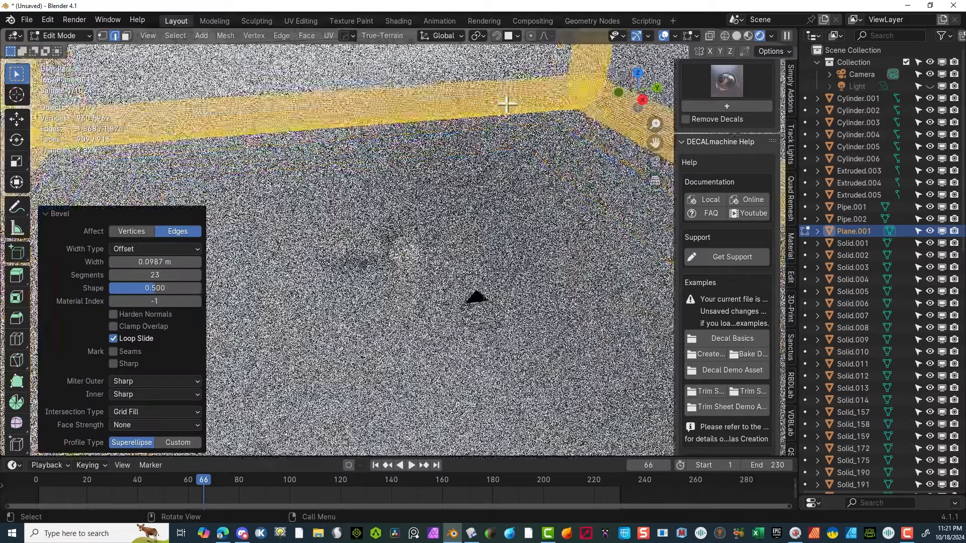
{"action": "scroll", "coordinate": [481, 96], "scroll_direction": "down", "scroll_amount": 2}
{"action": "left_click", "coordinate": [324, 92]}
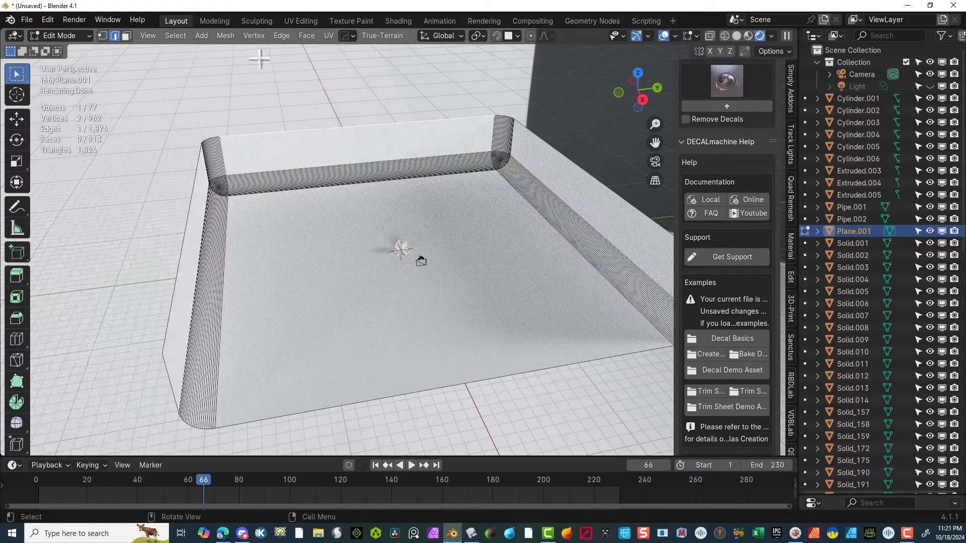
Step: Return the backdrop to Object Mode, apply Shade Smooth to it and check the rendered result around the model
{"action": "left_click", "coordinate": [61, 35]}
{"action": "left_click", "coordinate": [75, 50]}
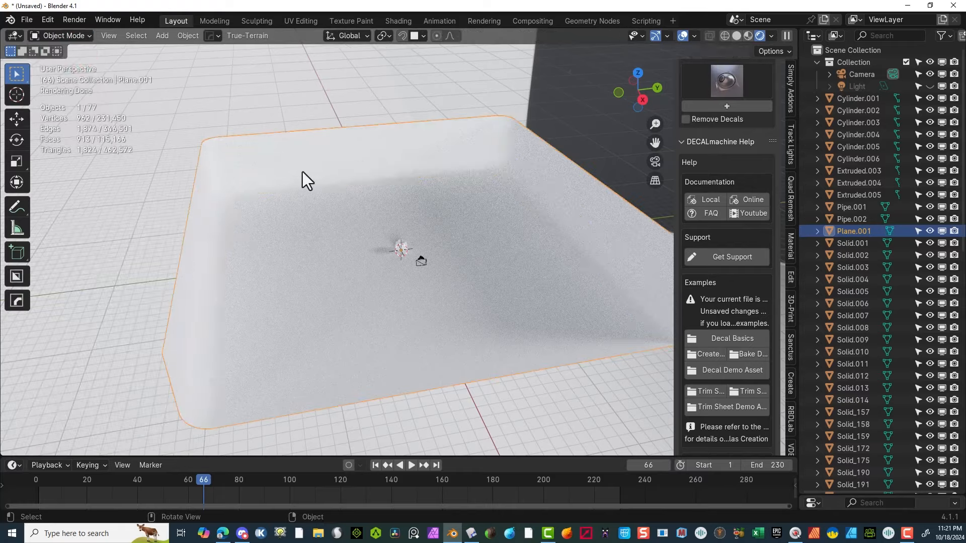
{"action": "right_click", "coordinate": [305, 167]}
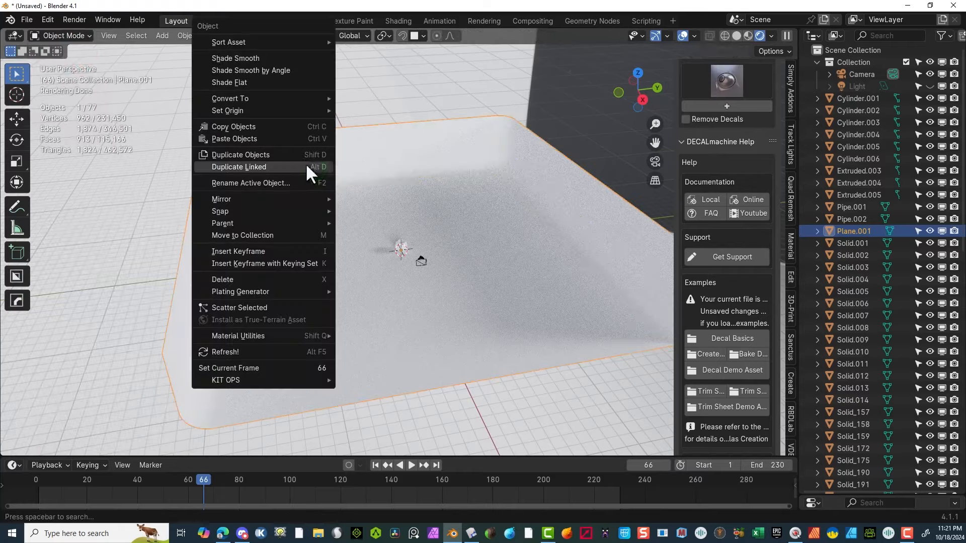
{"action": "left_click", "coordinate": [256, 57]}
{"action": "scroll", "coordinate": [424, 241], "scroll_direction": "down", "scroll_amount": 4}
{"action": "scroll", "coordinate": [423, 243], "scroll_direction": "up", "scroll_amount": 9}
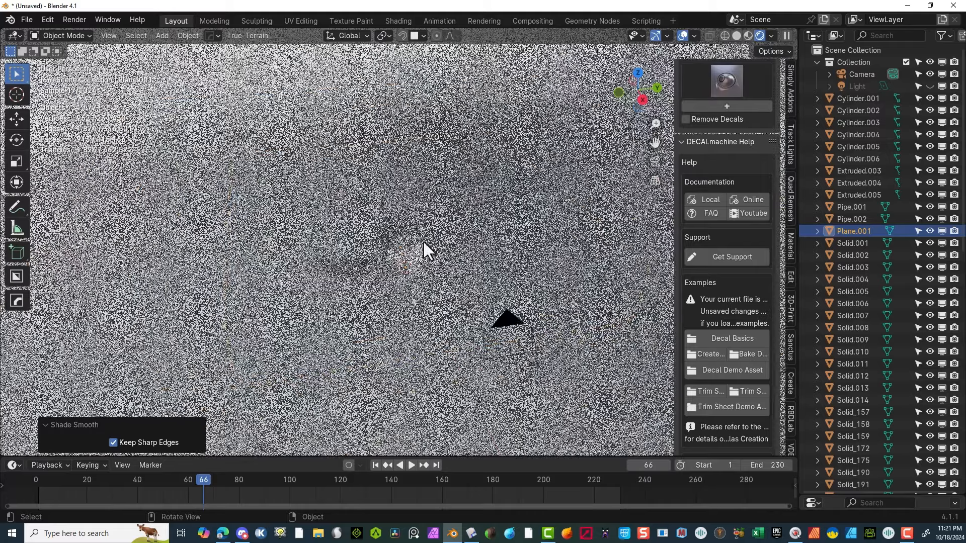
{"action": "middle_click_drag", "start_coordinate": [423, 242], "coordinate": [355, 258]}
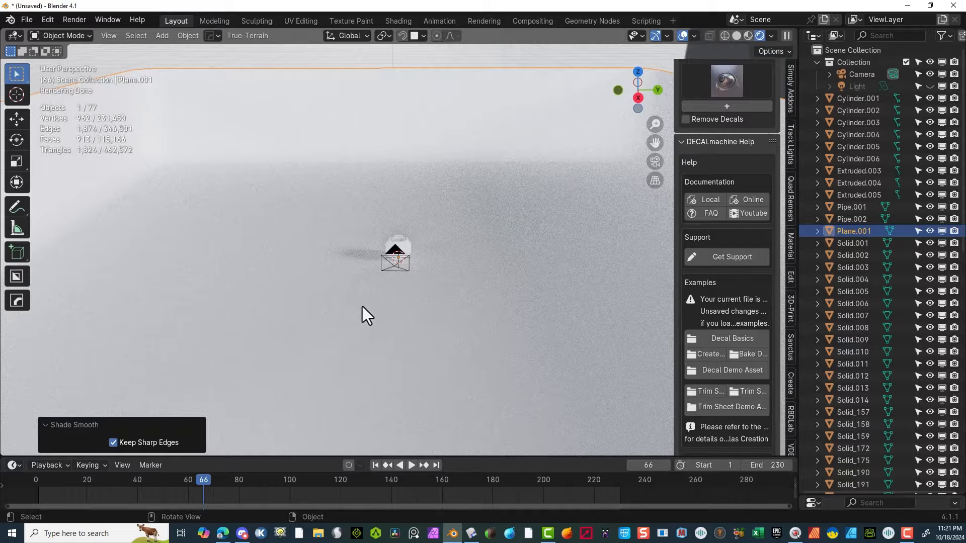
{"action": "scroll", "coordinate": [363, 309], "scroll_direction": "down", "scroll_amount": 2}
{"action": "middle_click_drag", "start_coordinate": [363, 309], "coordinate": [370, 309]}
{"action": "scroll", "coordinate": [363, 299], "scroll_direction": "up", "scroll_amount": 3}
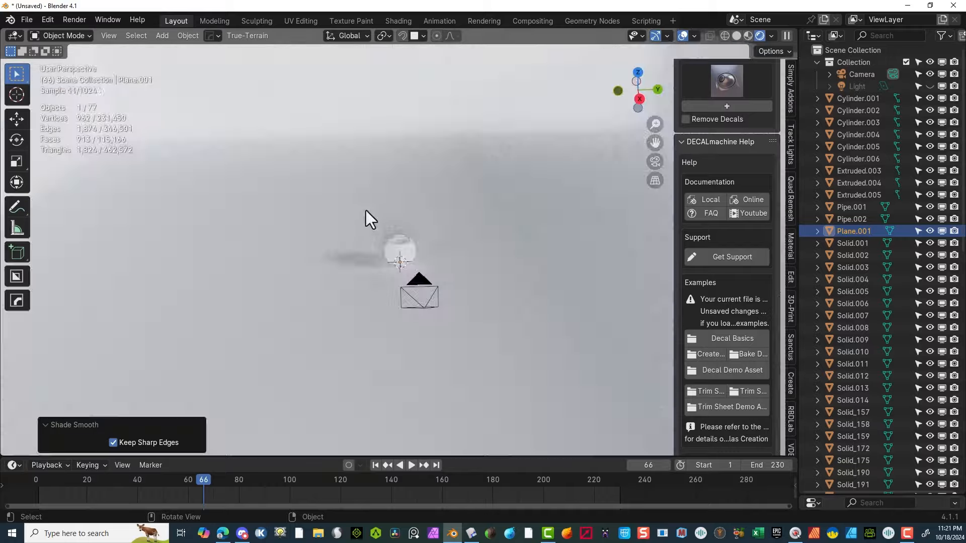
Step: Create a new material for the backdrop in the Shading workspace, reposition its Principled BSDF node and collapse the Material Output node
{"action": "left_click", "coordinate": [335, 320]}
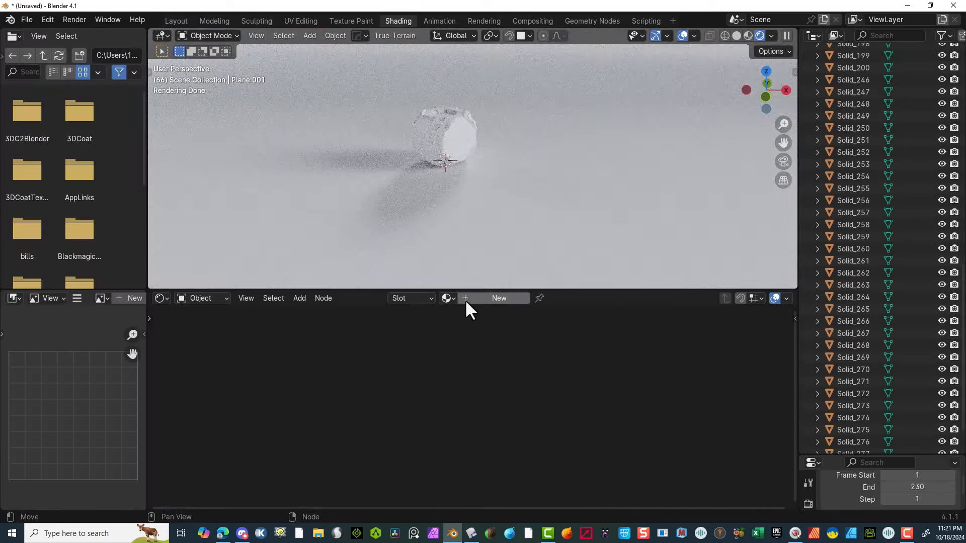
{"action": "left_click", "coordinate": [465, 299]}
{"action": "left_click_drag", "start_coordinate": [739, 331], "coordinate": [549, 330]}
{"action": "left_click", "coordinate": [741, 348]}
Step: Darken the backdrop material's base color to a mid grey and set Metallic to 1.000 and Roughness to 0.261
{"action": "left_click", "coordinate": [546, 354]}
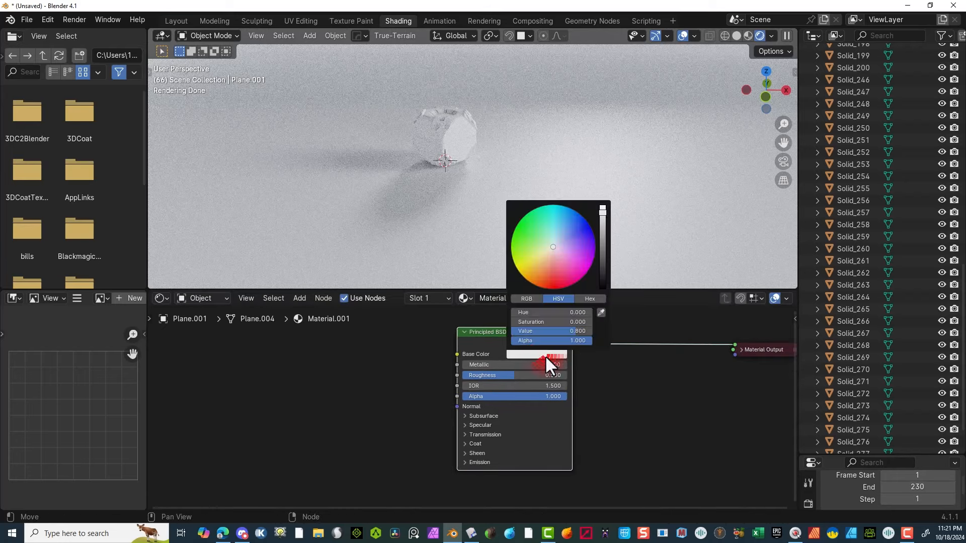
{"action": "left_click", "coordinate": [602, 236]}
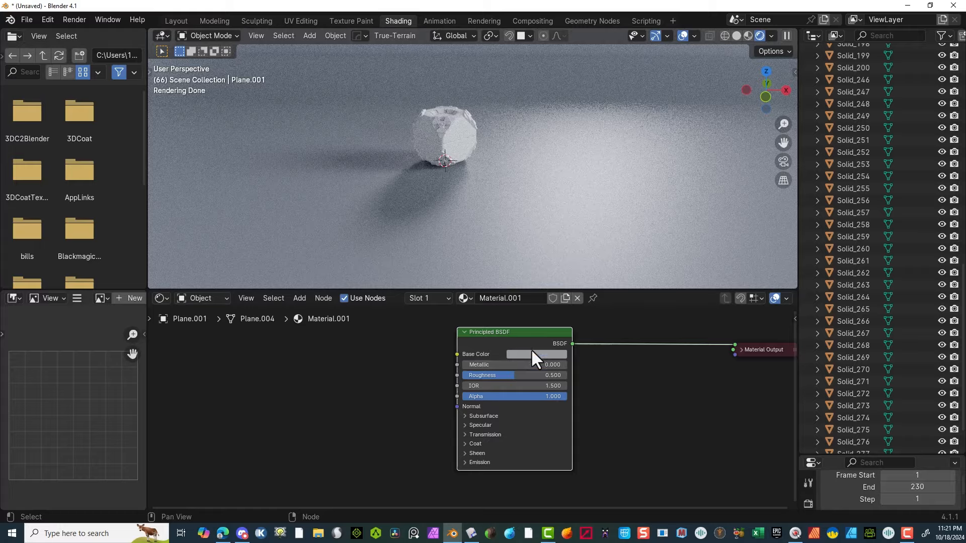
{"action": "left_click_drag", "start_coordinate": [508, 374], "coordinate": [560, 345]}
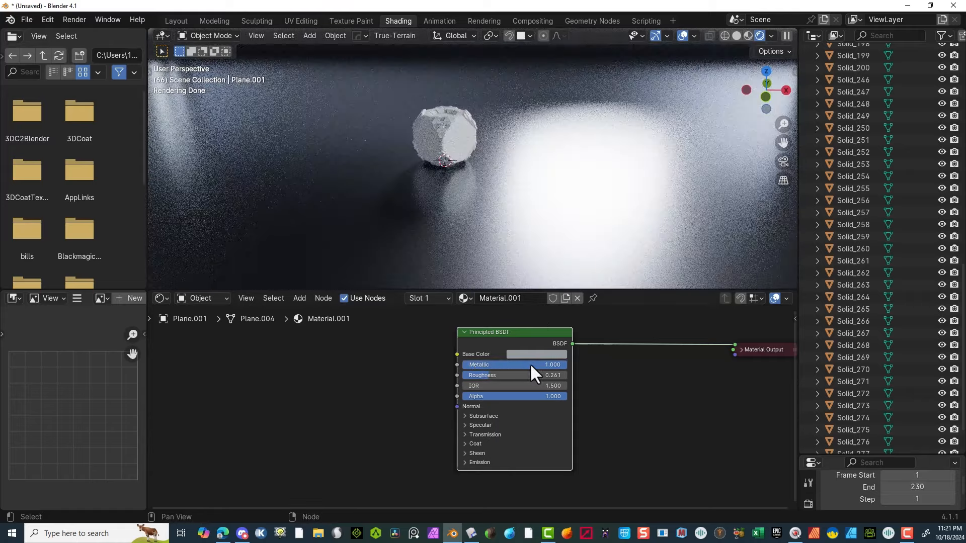
Step: Set the backdrop's base color to a light blue-grey with hue 0.578, saturation 0.274 and value 0.691
{"action": "left_click", "coordinate": [533, 354]}
{"action": "left_click_drag", "start_coordinate": [603, 236], "coordinate": [603, 218]}
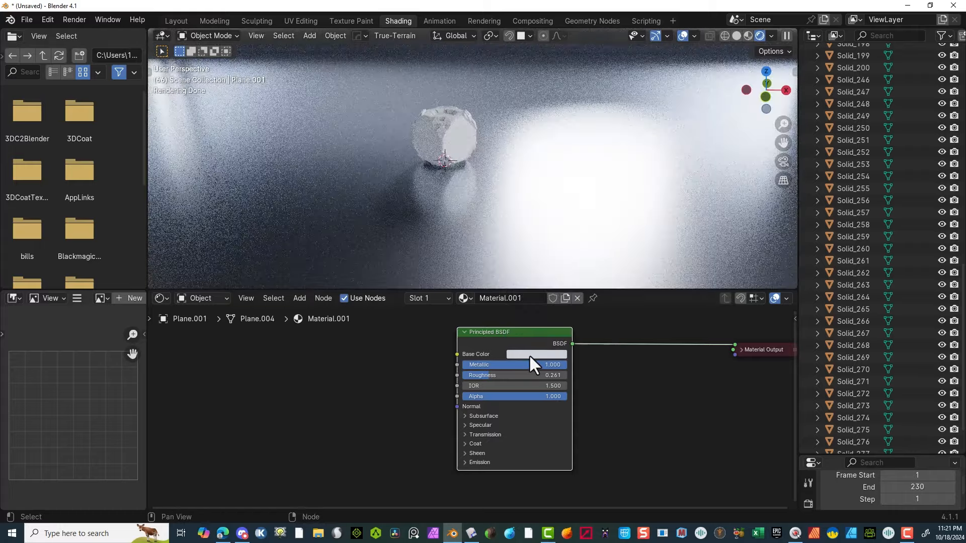
{"action": "left_click", "coordinate": [529, 355]}
{"action": "left_click", "coordinate": [559, 243]}
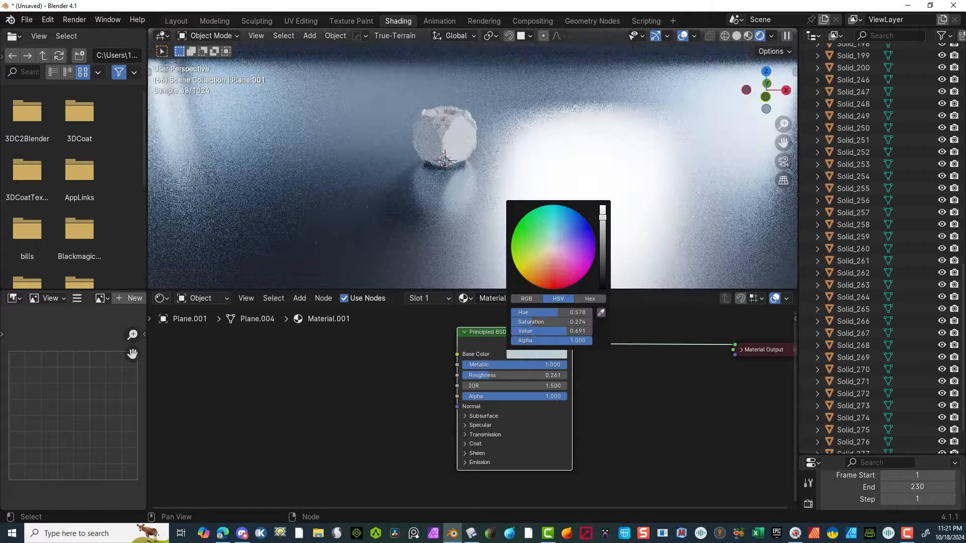
{"action": "scroll", "coordinate": [428, 132], "scroll_direction": "up", "scroll_amount": 4}
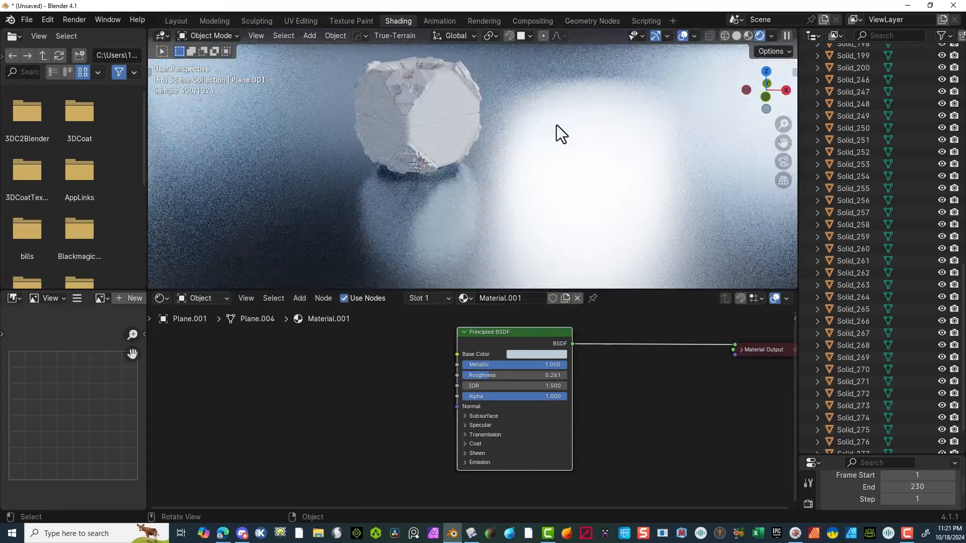
{"action": "scroll", "coordinate": [520, 171], "scroll_direction": "down", "scroll_amount": 2}
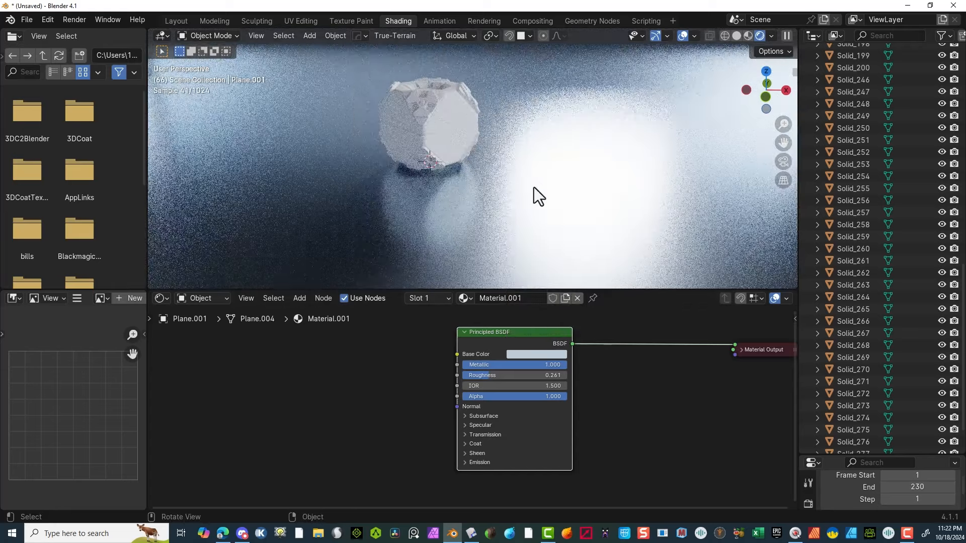
Step: Examine the rendered model and its reflections on the metallic backdrop, including where its base meets the floor
{"action": "left_click", "coordinate": [393, 384]}
{"action": "scroll", "coordinate": [489, 154], "scroll_direction": "down", "scroll_amount": 2}
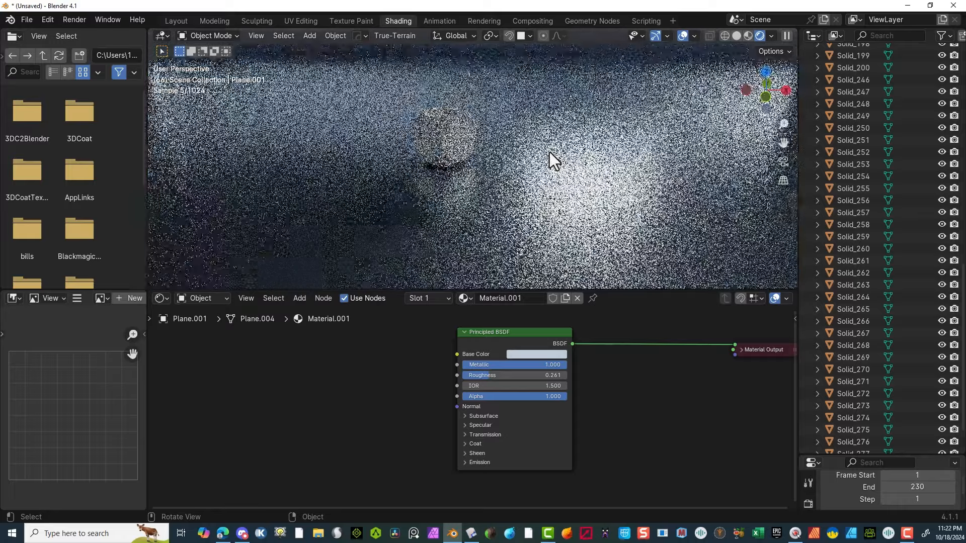
{"action": "left_click_drag", "start_coordinate": [783, 143], "coordinate": [614, 141]}
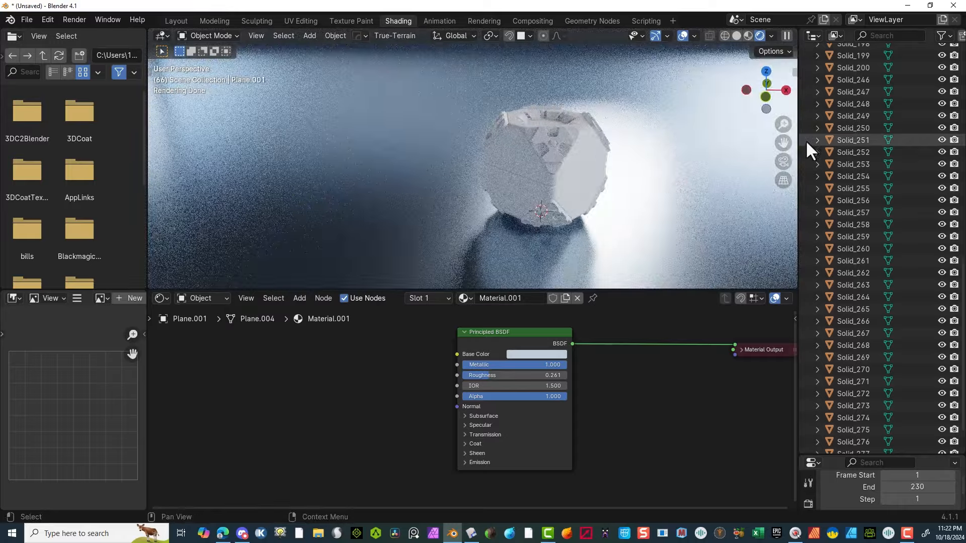
{"action": "left_click_drag", "start_coordinate": [785, 142], "coordinate": [731, 143]}
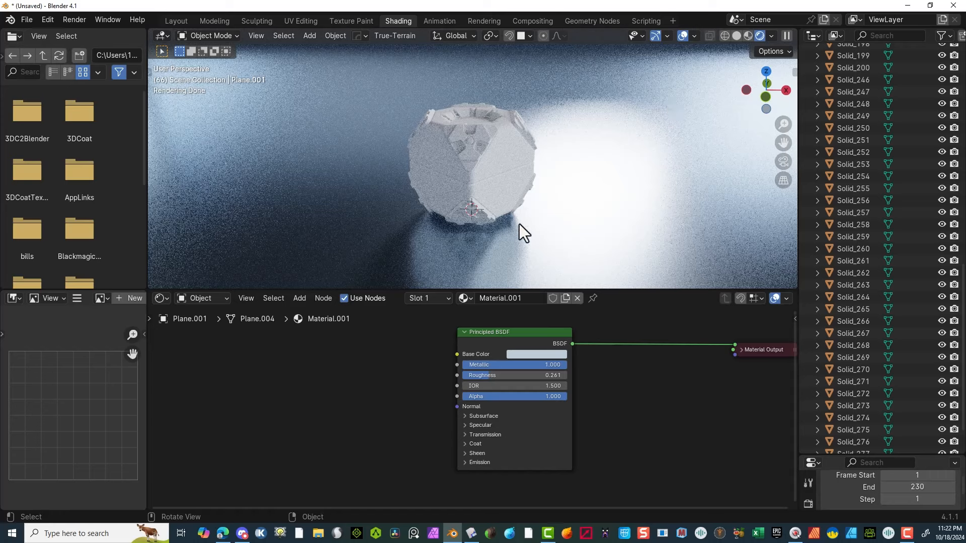
{"action": "middle_click_drag", "start_coordinate": [519, 224], "coordinate": [484, 187]}
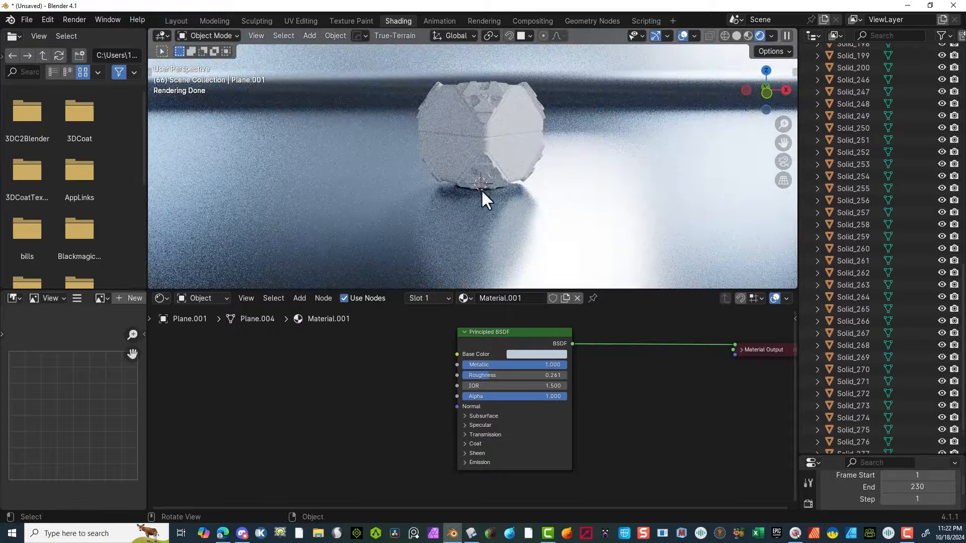
{"action": "mouse_move", "coordinate": [457, 166]}
{"action": "middle_mouse_down"}
{"action": "mouse_move", "coordinate": [439, 162]}
{"action": "mouse_move", "coordinate": [442, 171]}
{"action": "middle_mouse_up"}
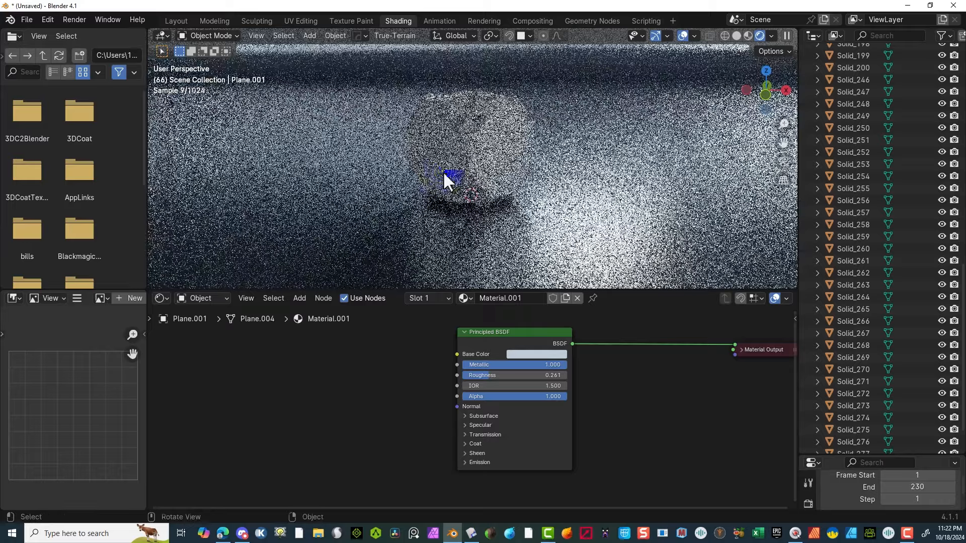
{"action": "left_click", "coordinate": [487, 178]}
{"action": "middle_click_drag", "start_coordinate": [511, 180], "coordinate": [487, 135]}
{"action": "scroll", "coordinate": [486, 146], "scroll_direction": "up", "scroll_amount": 6}
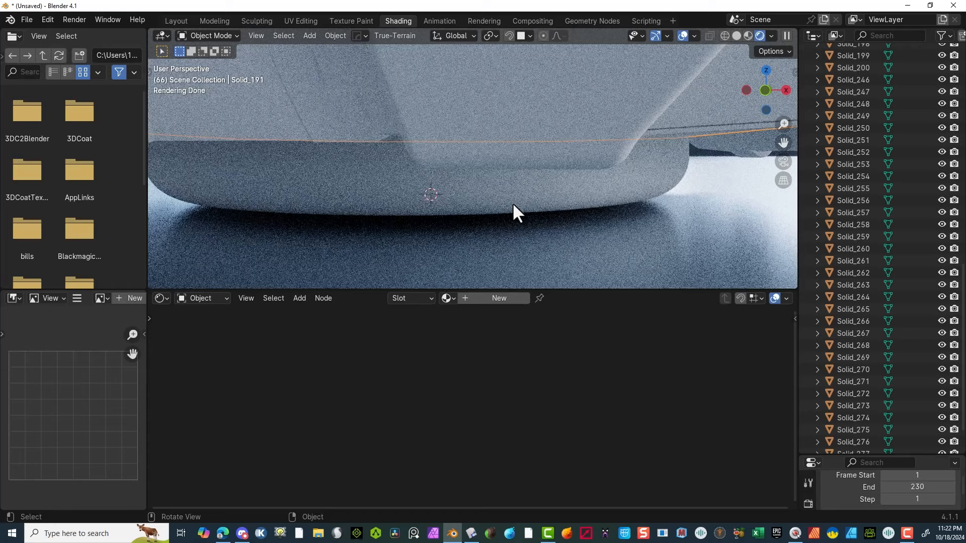
{"action": "scroll", "coordinate": [512, 202], "scroll_direction": "down", "scroll_amount": 8}
{"action": "scroll", "coordinate": [494, 119], "scroll_direction": "down", "scroll_amount": 1}
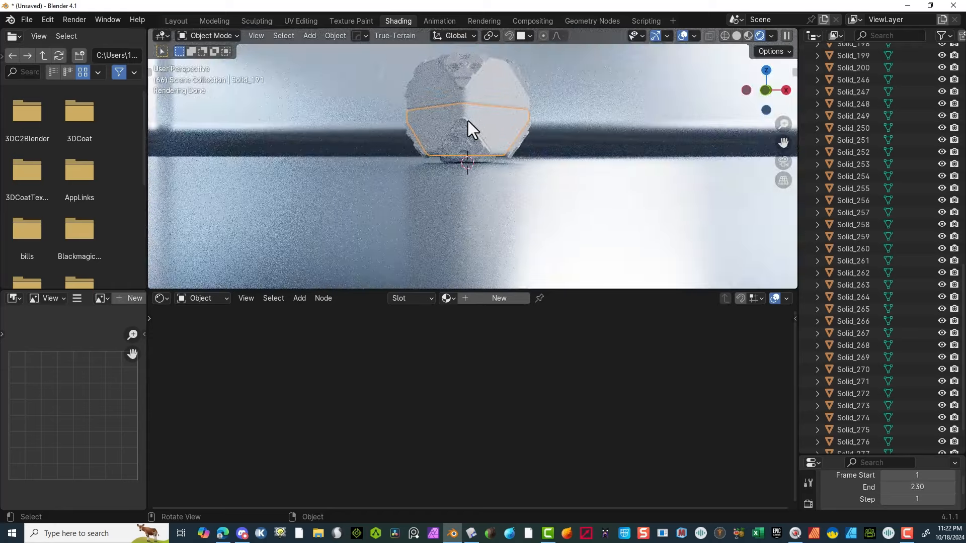
{"action": "left_click", "coordinate": [284, 36]}
{"action": "left_click", "coordinate": [333, 36]}
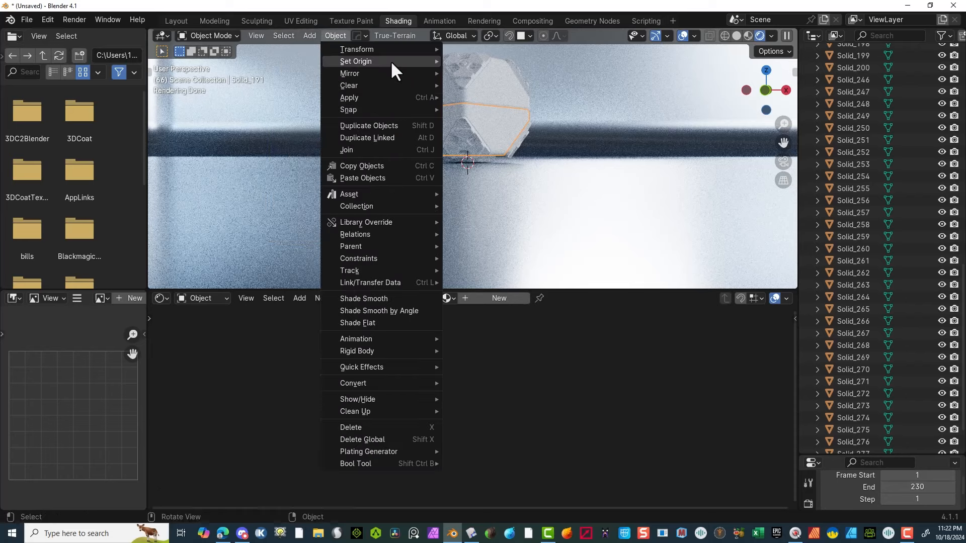
{"action": "mouse_move", "coordinate": [390, 61]}
{"action": "left_click", "coordinate": [516, 114]}
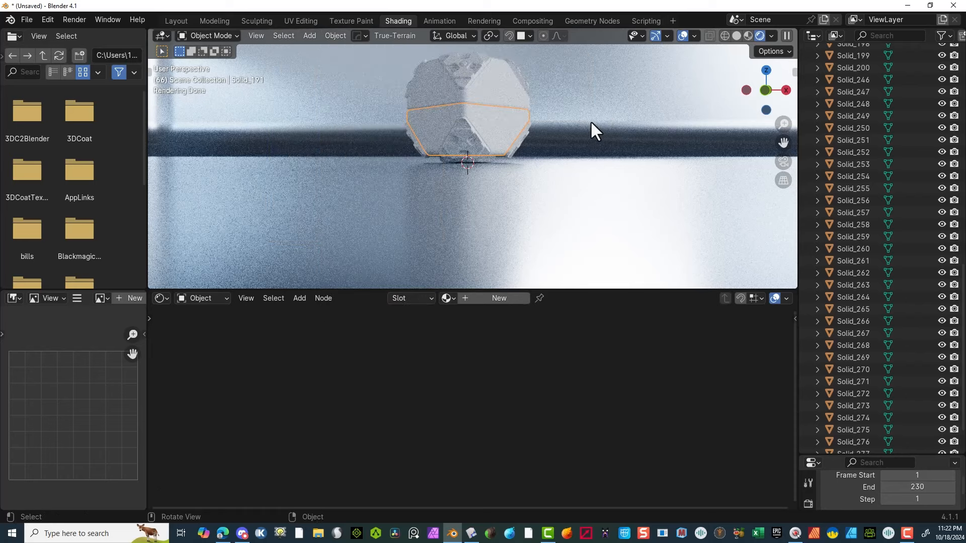
{"action": "left_click", "coordinate": [590, 121]}
{"action": "scroll", "coordinate": [498, 166], "scroll_direction": "up", "scroll_amount": 4}
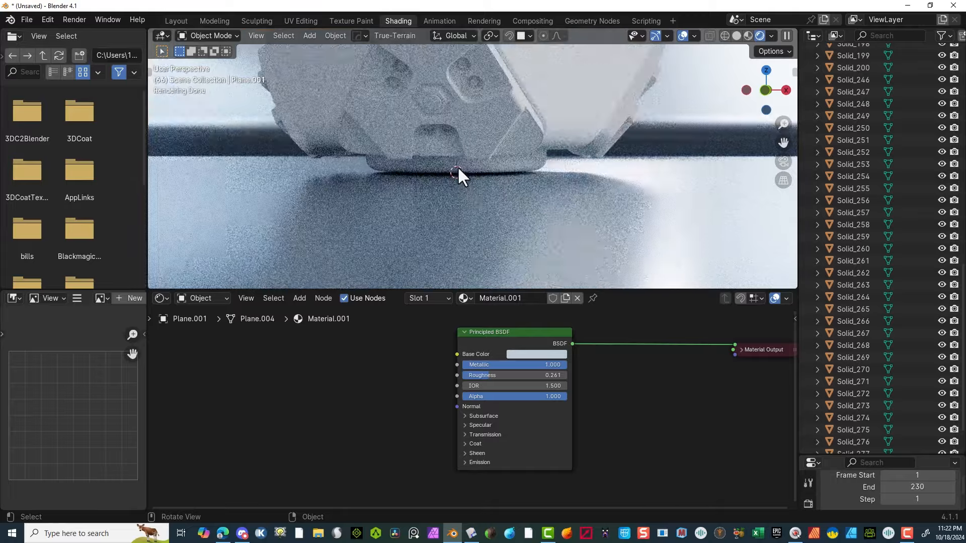
{"action": "middle_click_drag", "start_coordinate": [461, 167], "coordinate": [477, 198]}
{"action": "scroll", "coordinate": [476, 165], "scroll_direction": "down", "scroll_amount": 1}
{"action": "scroll", "coordinate": [473, 196], "scroll_direction": "up", "scroll_amount": 3}
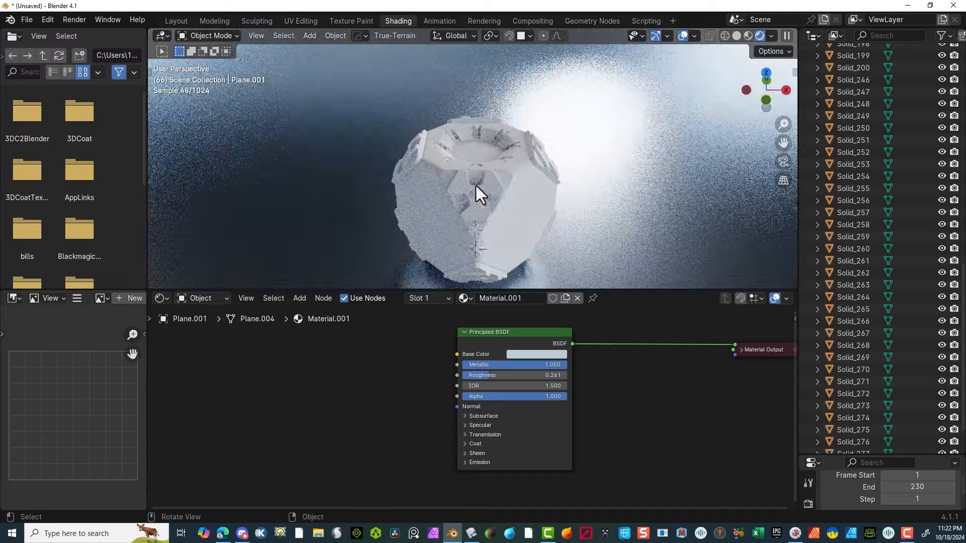
{"action": "scroll", "coordinate": [476, 185], "scroll_direction": "down", "scroll_amount": 3}
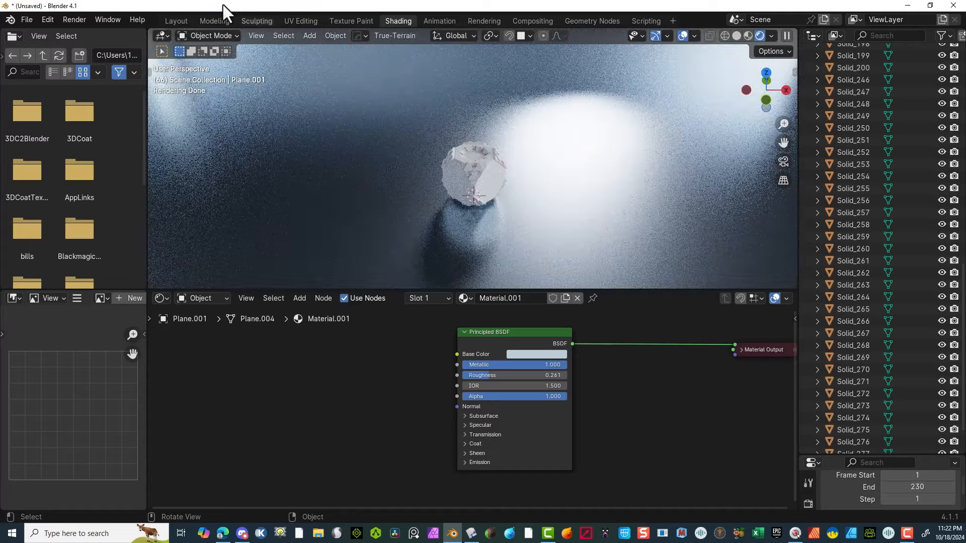
Step: Switch to the Layout workspace and add a Plain Axes empty at the world origin beneath the model
{"action": "left_click", "coordinate": [176, 22]}
{"action": "scroll", "coordinate": [649, 246], "scroll_direction": "up", "scroll_amount": 5}
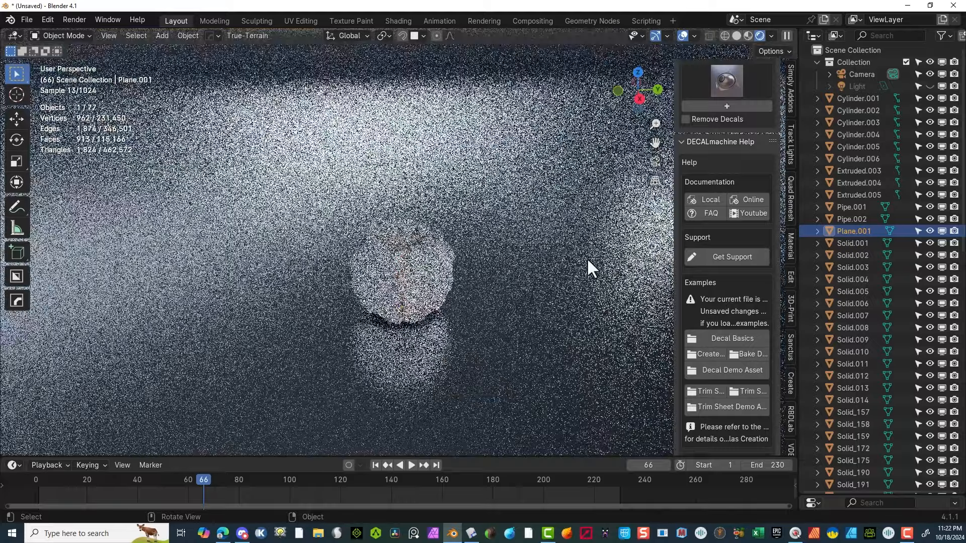
{"action": "middle_click_drag", "start_coordinate": [586, 257], "coordinate": [545, 222]}
{"action": "scroll", "coordinate": [544, 222], "scroll_direction": "up", "scroll_amount": 4}
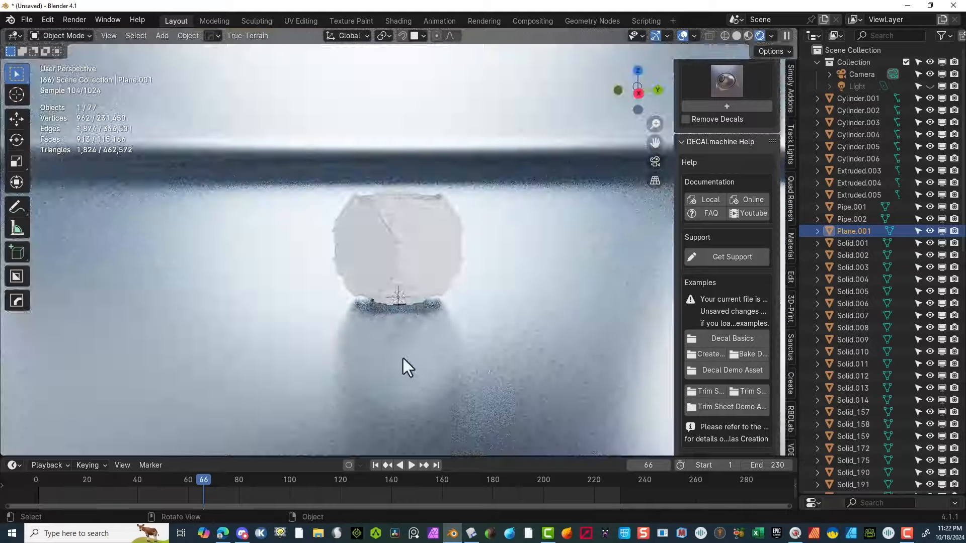
{"action": "left_click", "coordinate": [164, 35]}
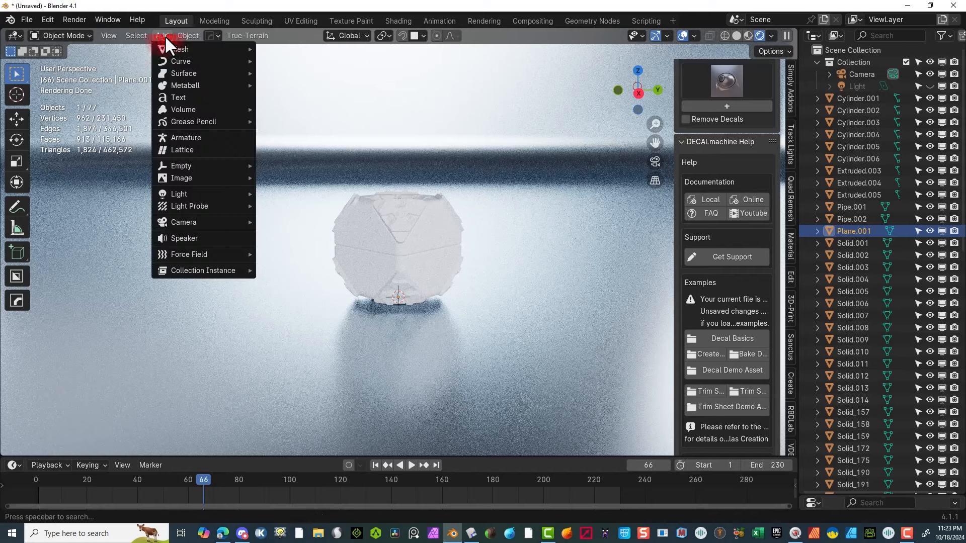
{"action": "left_click", "coordinate": [199, 166]}
{"action": "left_click", "coordinate": [284, 166]}
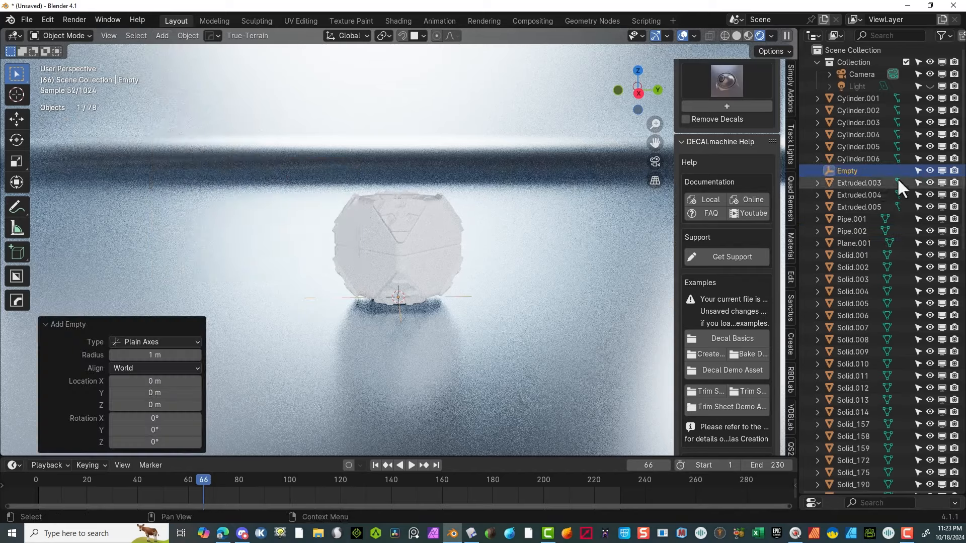
Step: Rename the new empty at the model's base to Main Controller
{"action": "double_click", "coordinate": [858, 171]}
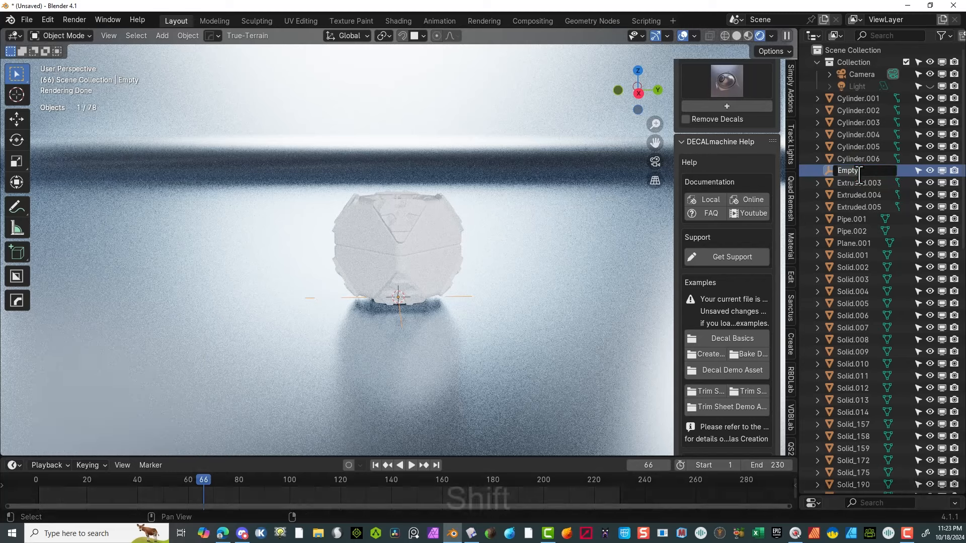
{"action": "type", "text": "Main Con"}
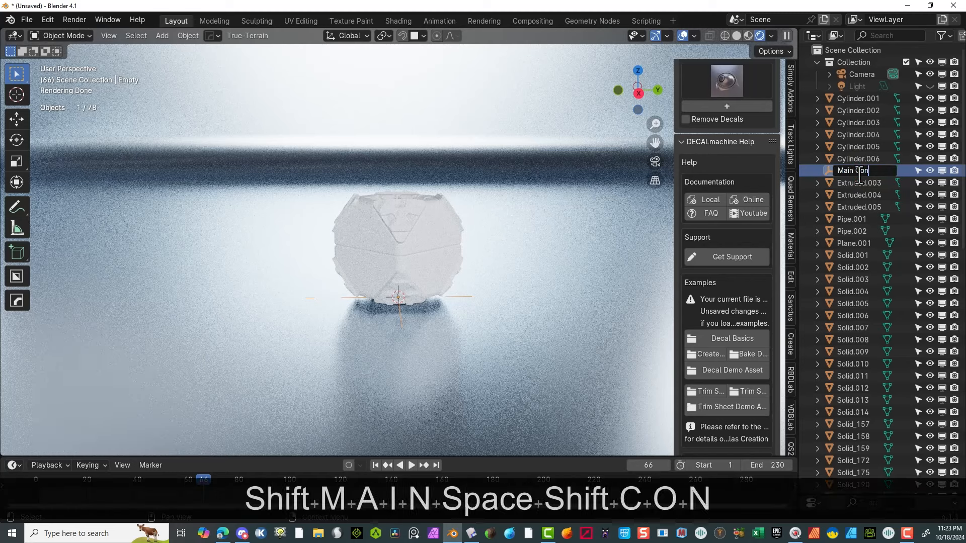
{"action": "type", "text": "troller"}
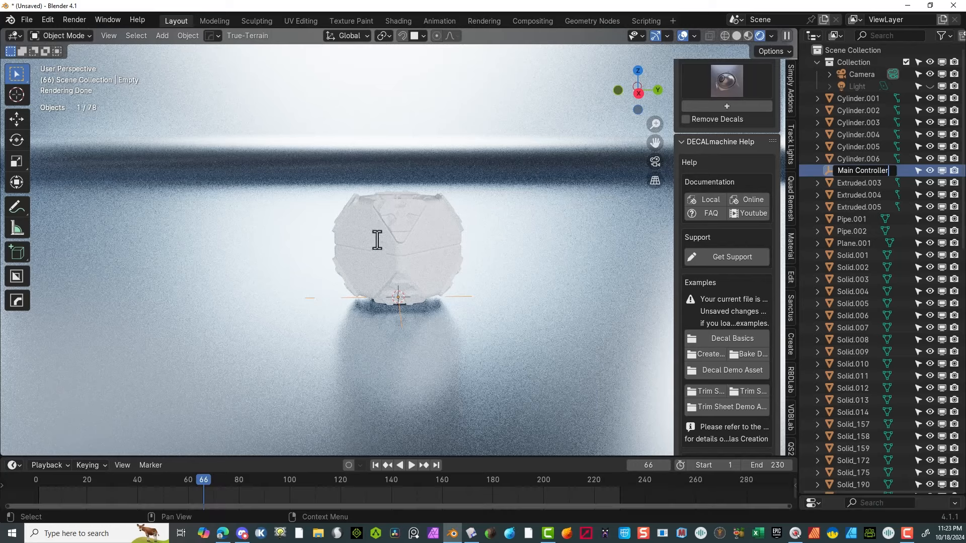
{"action": "key", "text": "Return"}
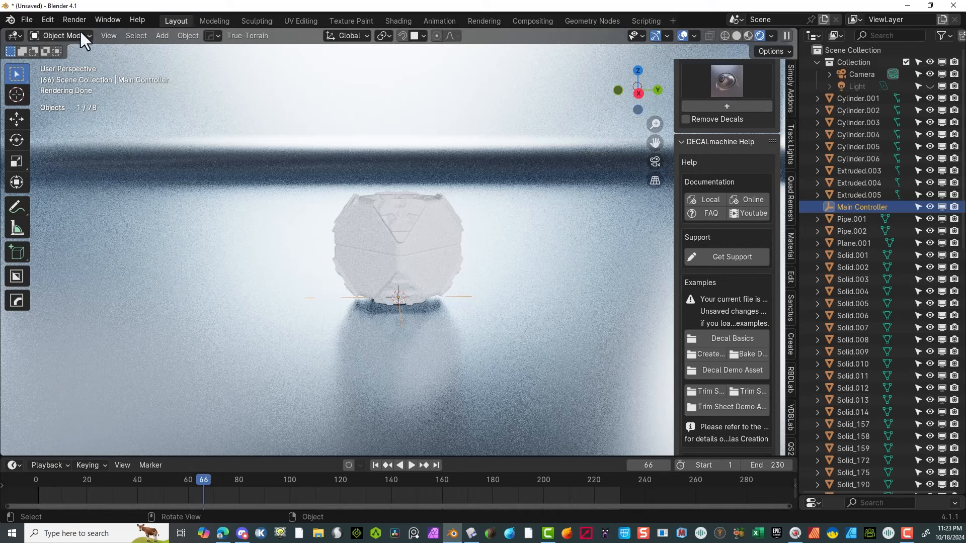
Step: Add a second Plain Axes empty and raise it about 0.81 m along Z into the model's upper half, working in the right orthographic view
{"action": "left_click", "coordinate": [163, 36]}
{"action": "mouse_move", "coordinate": [183, 47]}
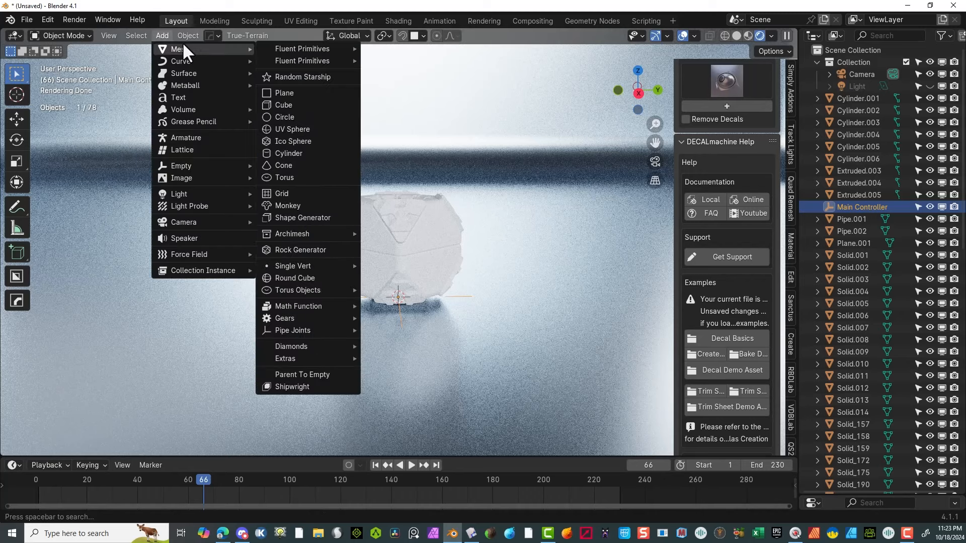
{"action": "mouse_move", "coordinate": [217, 165]}
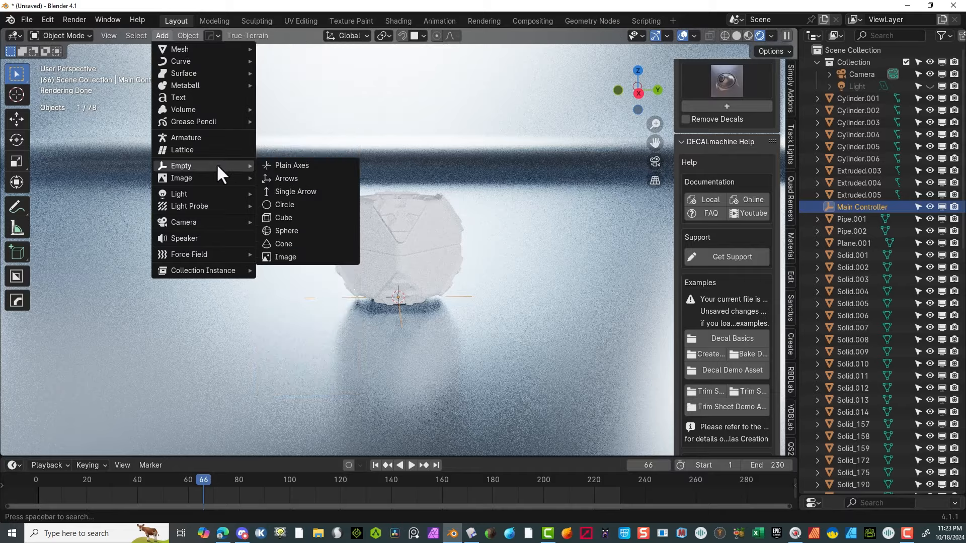
{"action": "left_click", "coordinate": [283, 166]}
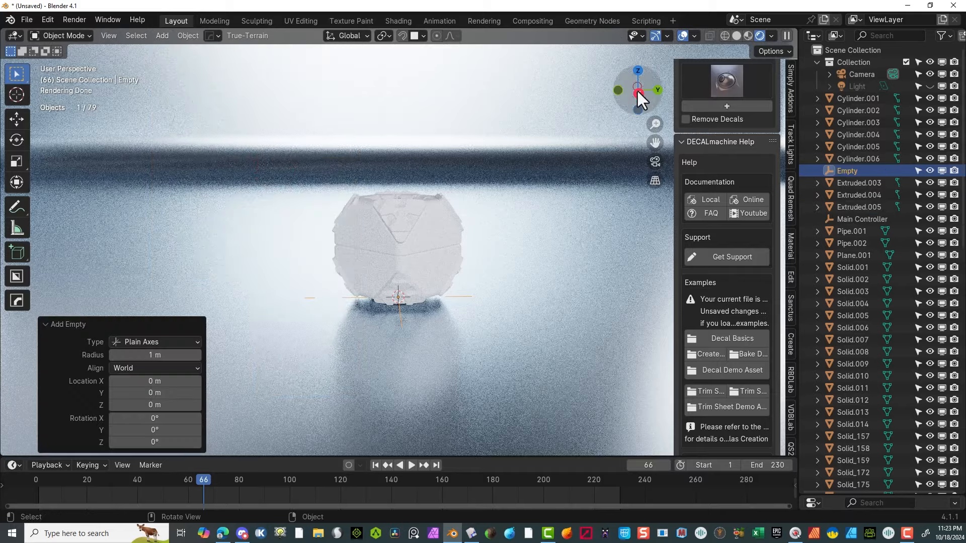
{"action": "left_click", "coordinate": [636, 90]}
{"action": "left_click", "coordinate": [639, 91]}
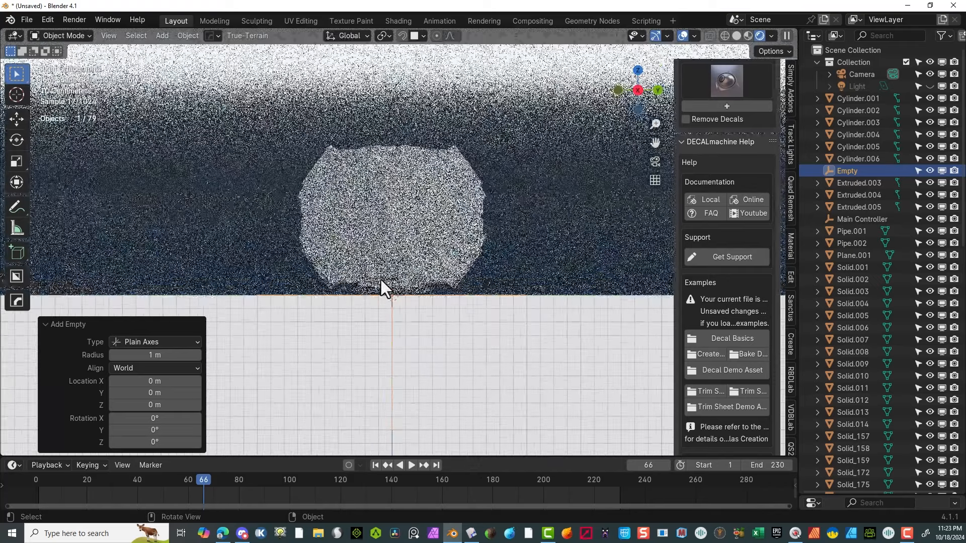
{"action": "key", "text": "g"}
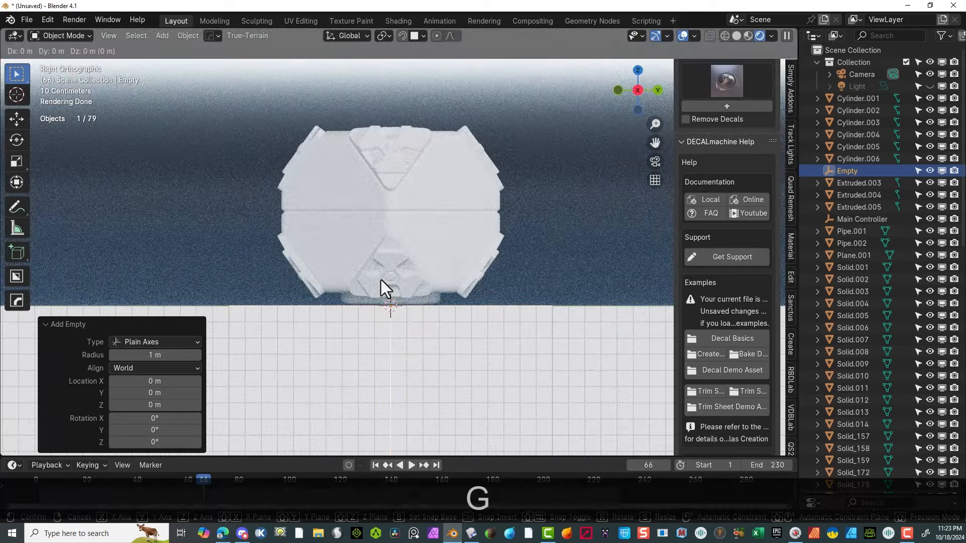
{"action": "key", "text": "z"}
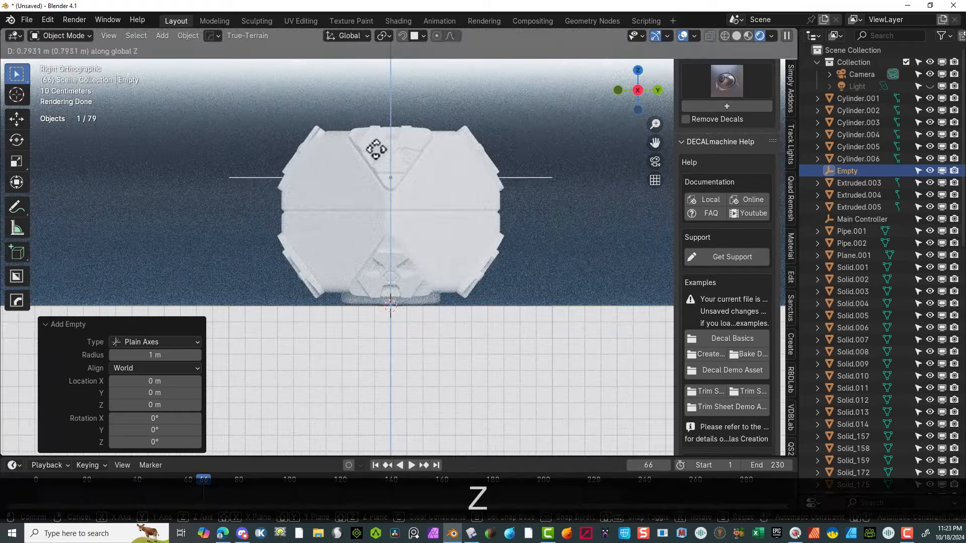
{"action": "left_click", "coordinate": [377, 147]}
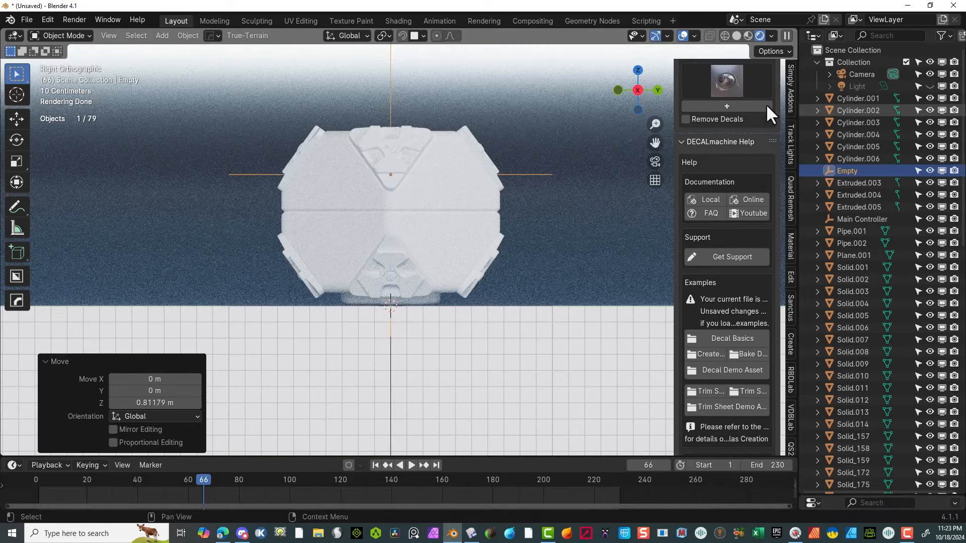
Step: Rename the empty in the model's upper half to Top Controller
{"action": "double_click", "coordinate": [848, 170]}
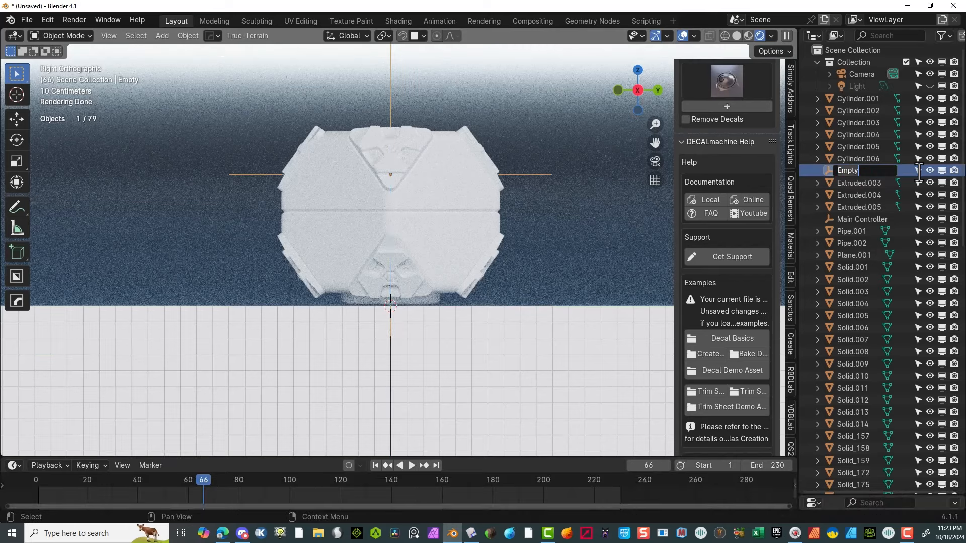
{"action": "type", "text": "Top"}
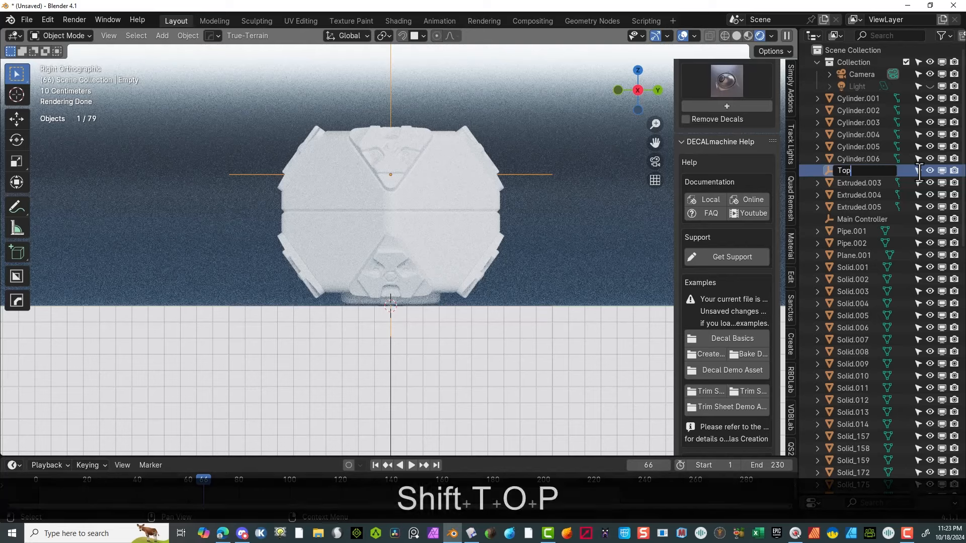
{"action": "type", "text": " Controller"}
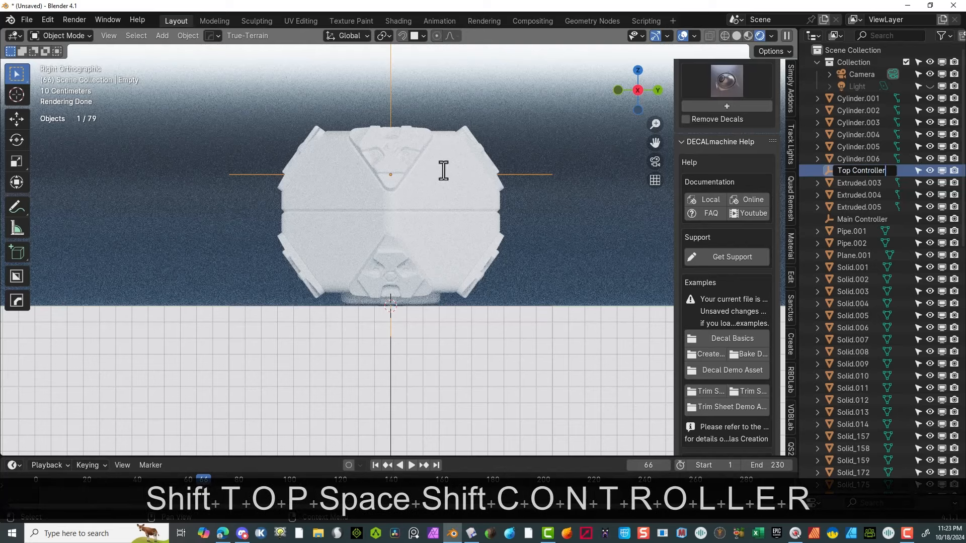
{"action": "left_click", "coordinate": [602, 204]}
Step: Add a third Plain Axes empty and raise it about 0.40 m along Z into the model's lower half
{"action": "left_click", "coordinate": [440, 267]}
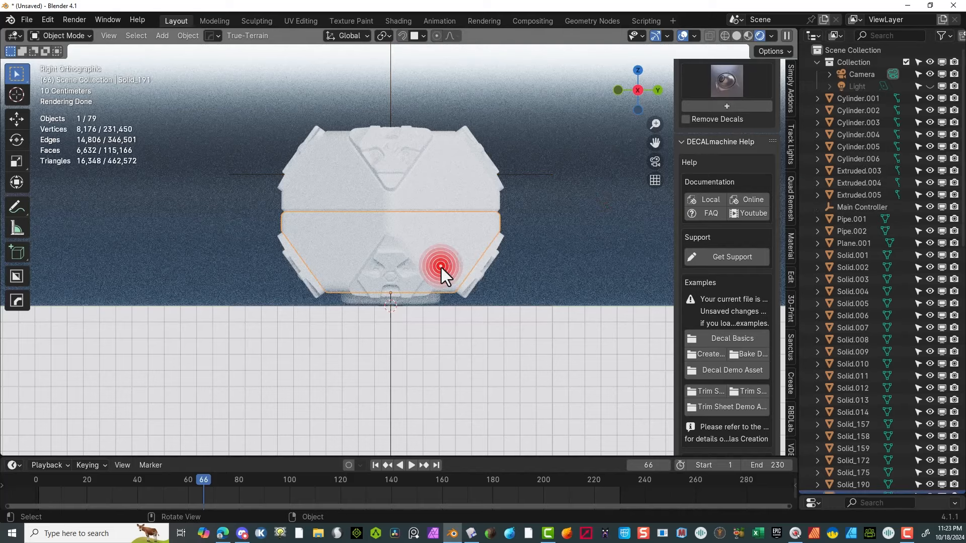
{"action": "left_click", "coordinate": [527, 279]}
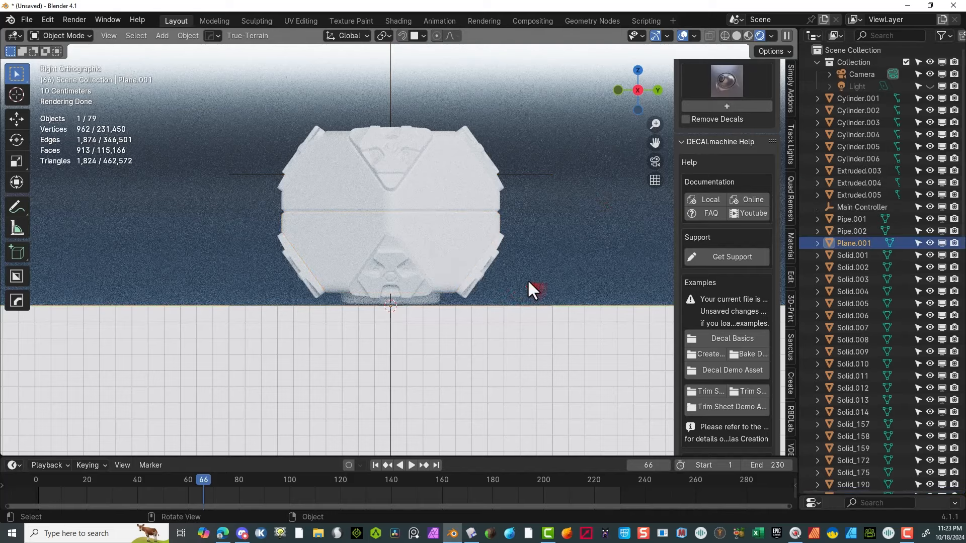
{"action": "left_click", "coordinate": [163, 36]}
{"action": "mouse_move", "coordinate": [190, 165]}
{"action": "left_click", "coordinate": [272, 165]}
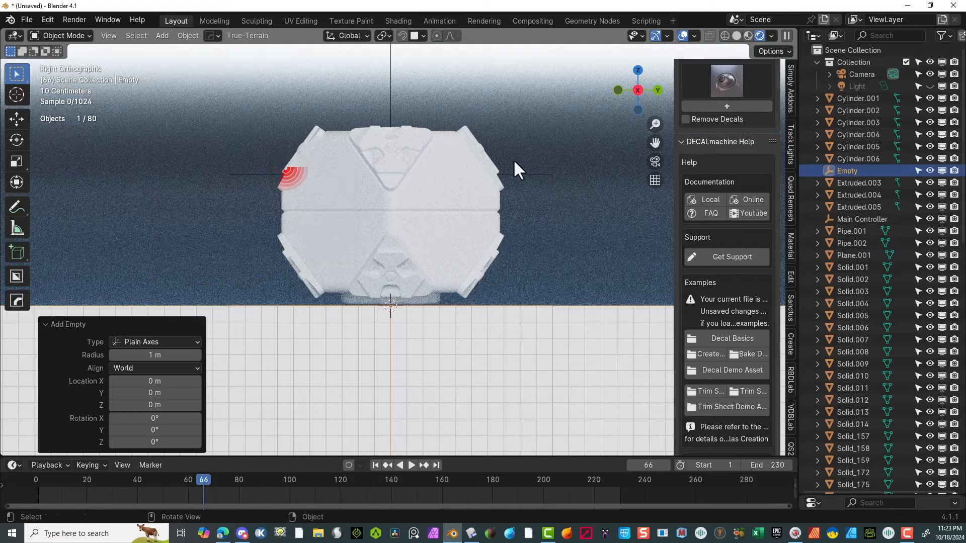
{"action": "key", "text": "t"}
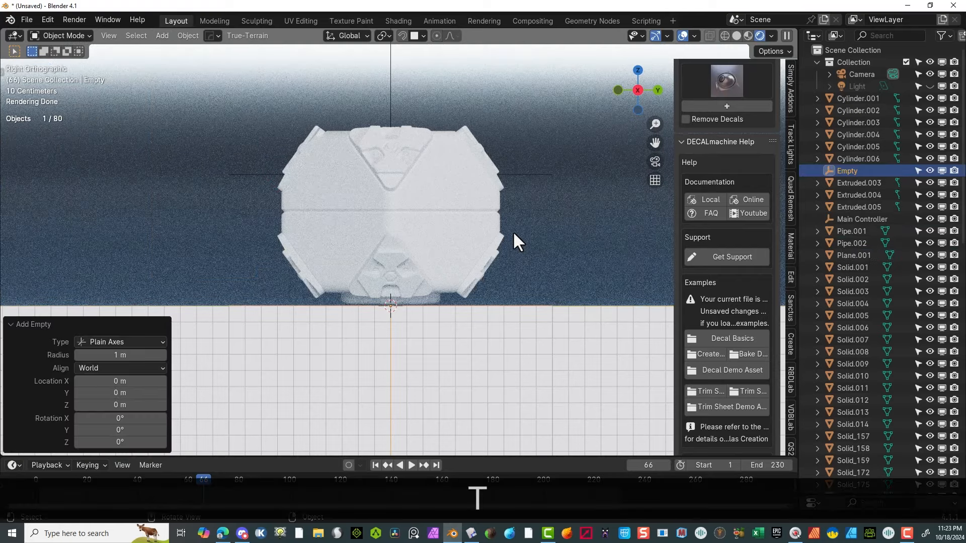
{"action": "key", "text": "z"}
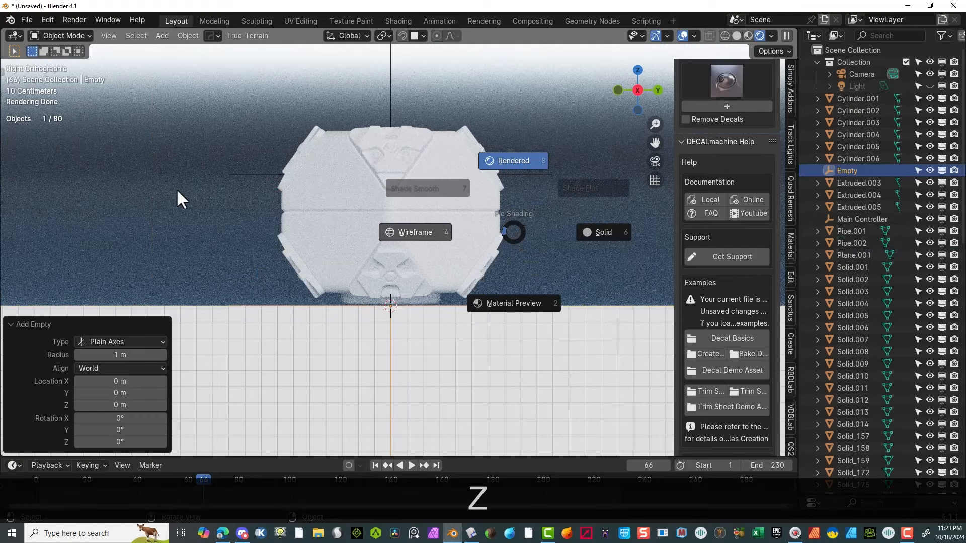
{"action": "key", "text": "g"}
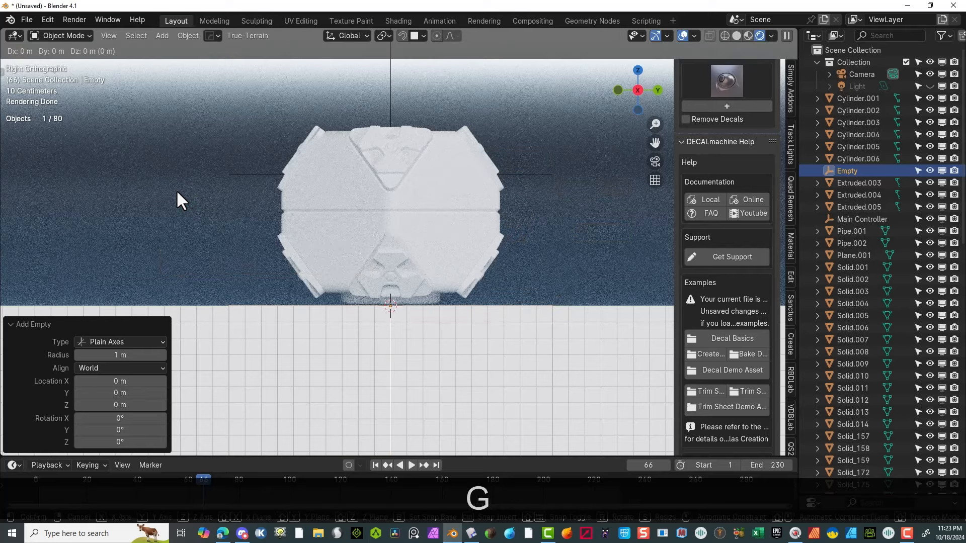
{"action": "key", "text": "z"}
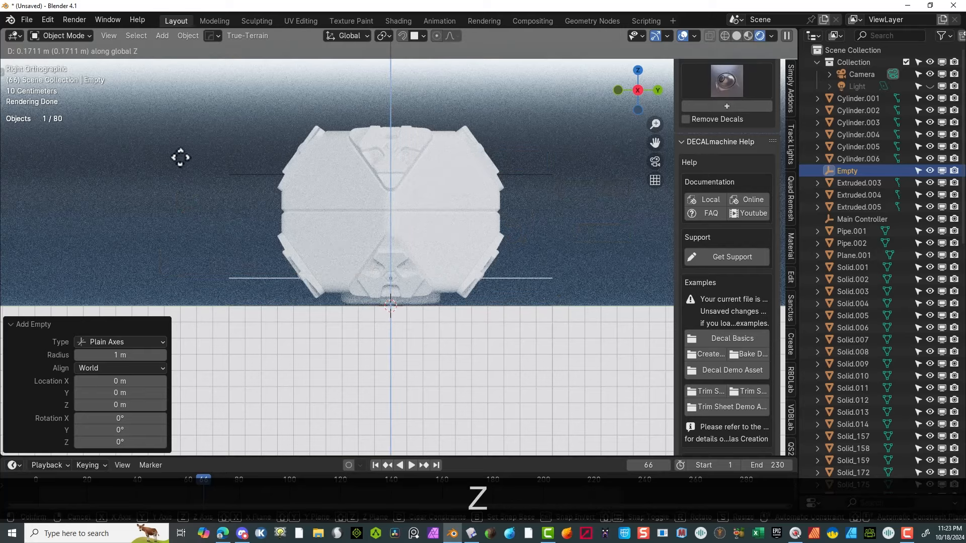
{"action": "left_click", "coordinate": [182, 128]}
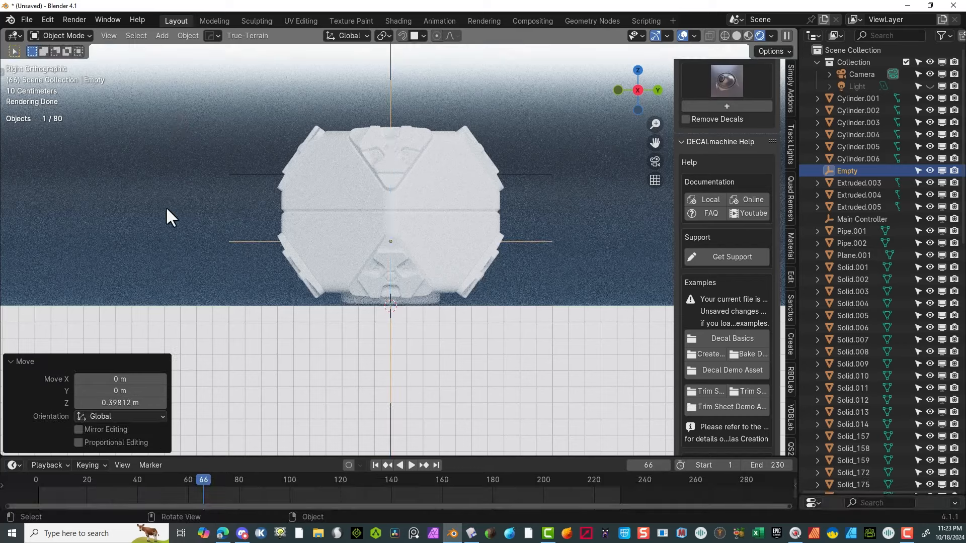
Step: Rename the empty in the model's lower half to Bottom Controller
{"action": "left_click", "coordinate": [444, 240]}
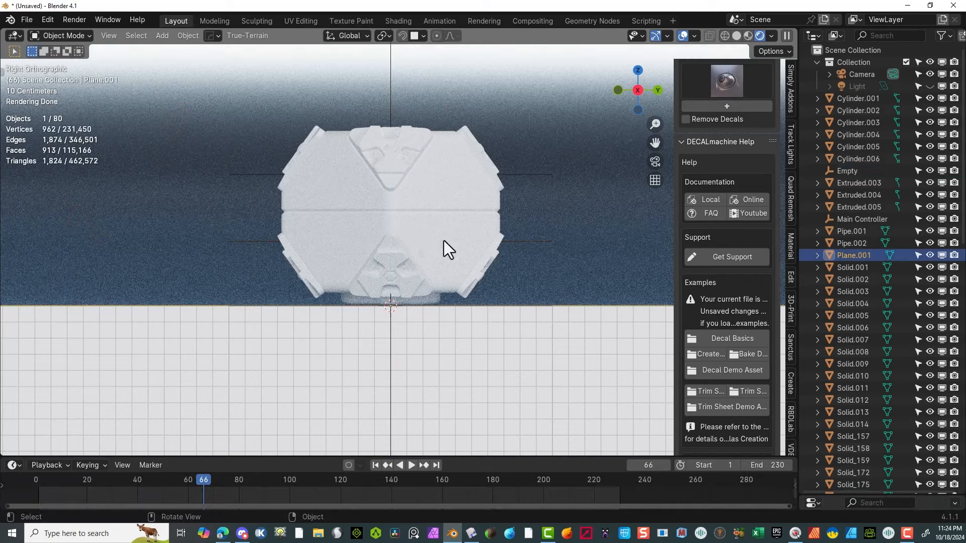
{"action": "left_click", "coordinate": [511, 246]}
{"action": "double_click", "coordinate": [863, 172]}
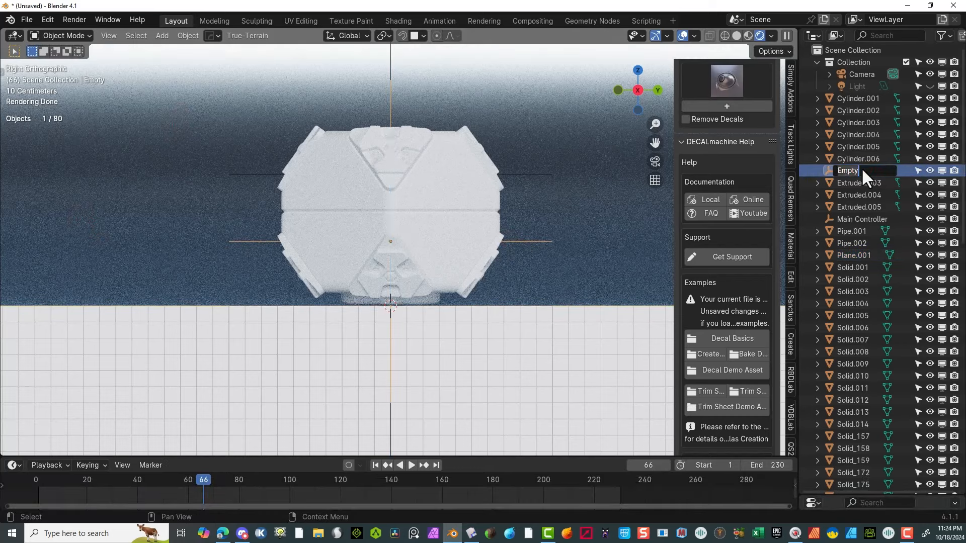
{"action": "type", "text": "Bo"}
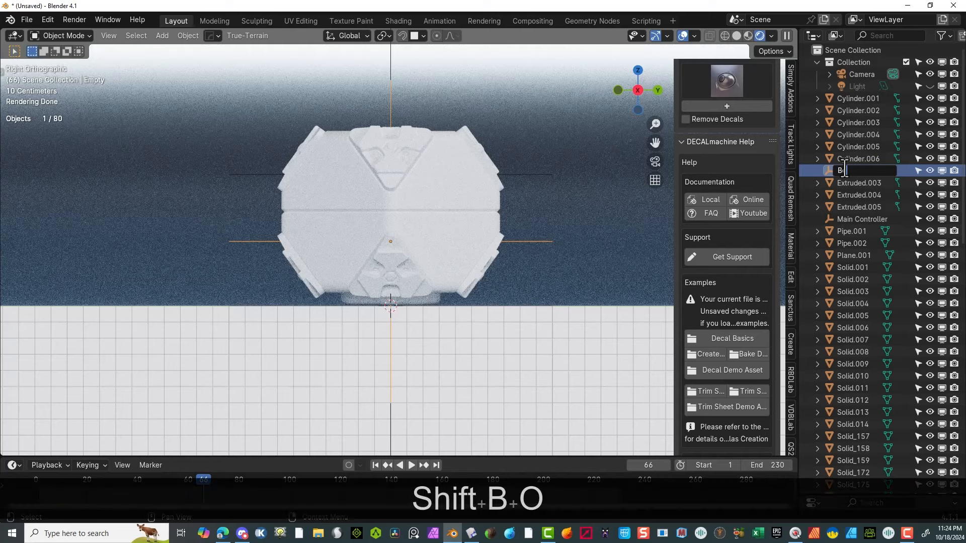
{"action": "type", "text": "ttom Contr"}
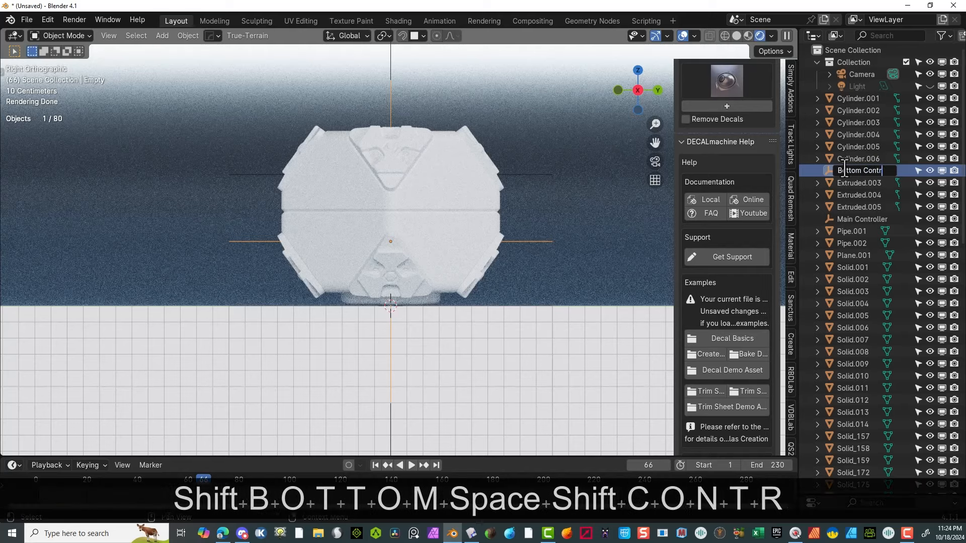
{"action": "type", "text": "oller"}
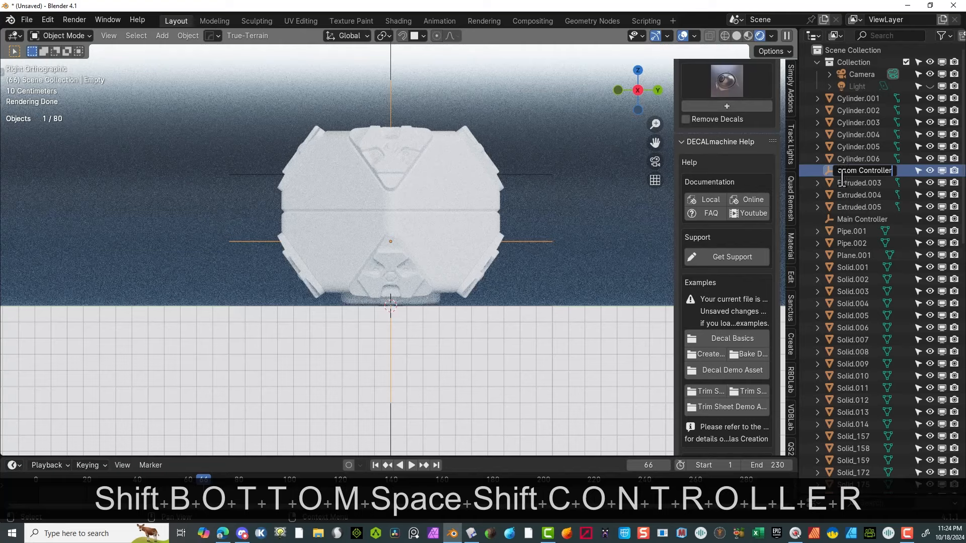
{"action": "key", "text": "Return"}
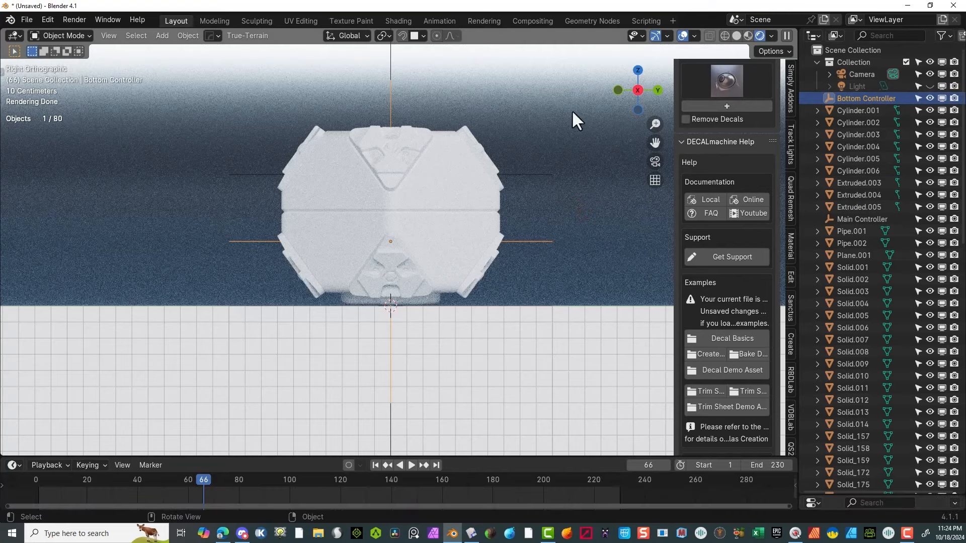
{"action": "left_click_drag", "start_coordinate": [452, 152], "coordinate": [189, 205]}
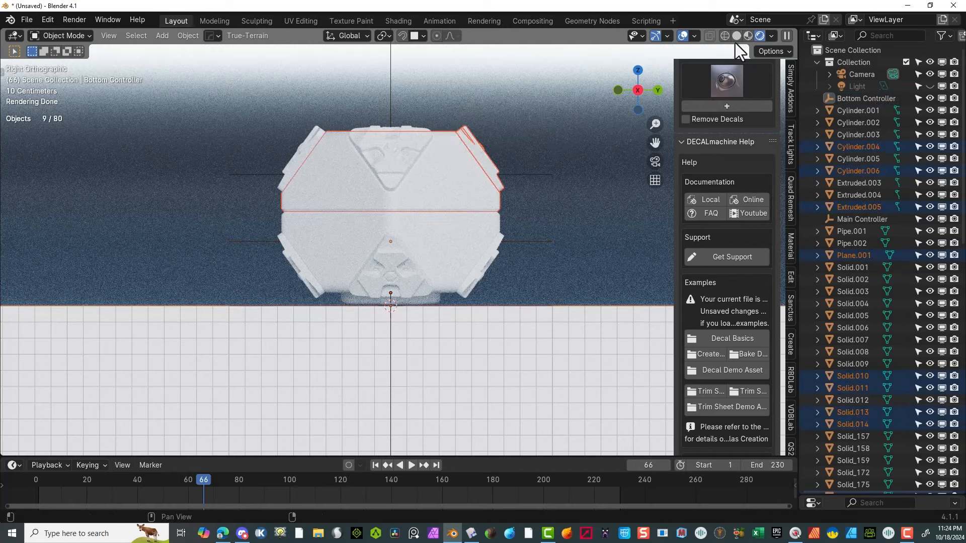
{"action": "left_click", "coordinate": [709, 37]}
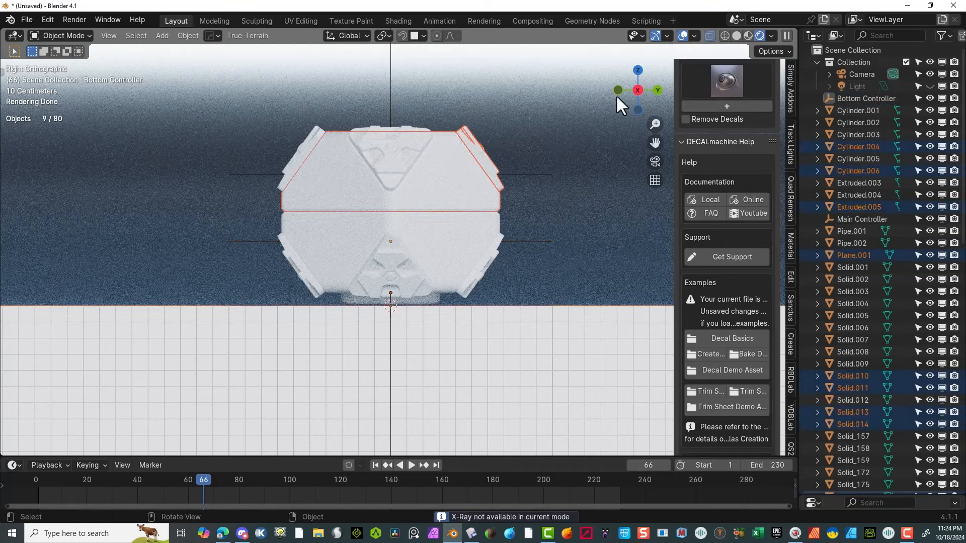
{"action": "left_click", "coordinate": [581, 102]}
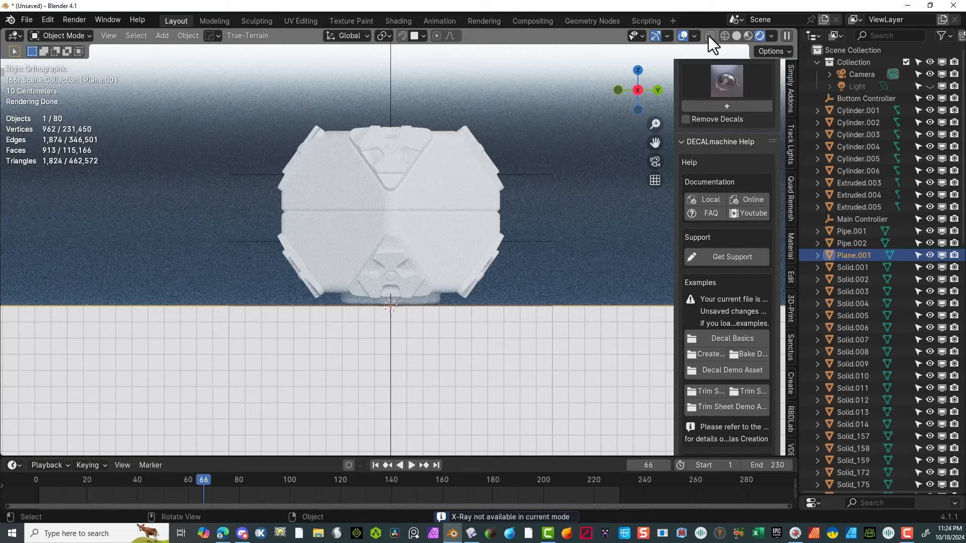
Step: Switch the viewport to wireframe shading and box-select the Bottom Controller, Main Controller and backdrop plane beside the model's lower half
{"action": "left_click", "coordinate": [736, 36]}
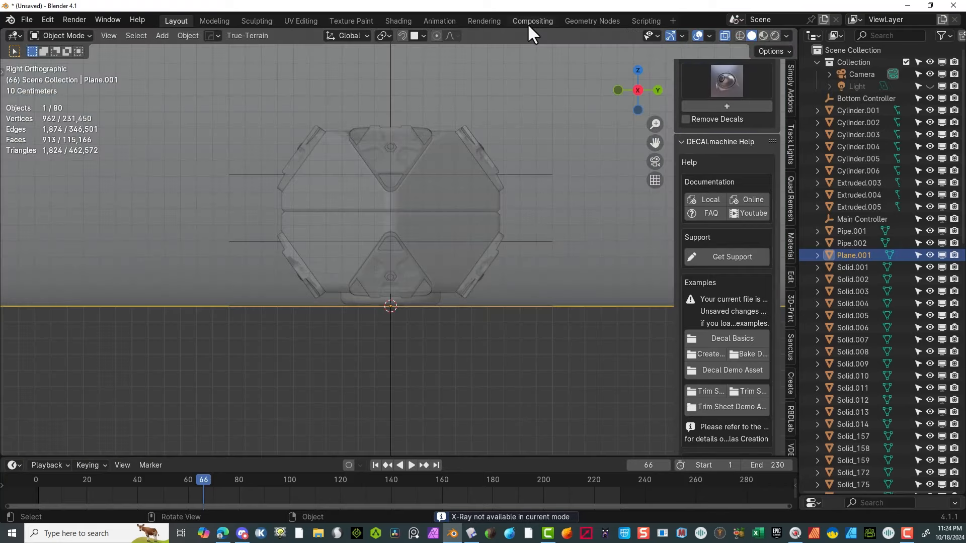
{"action": "left_click", "coordinate": [736, 38]}
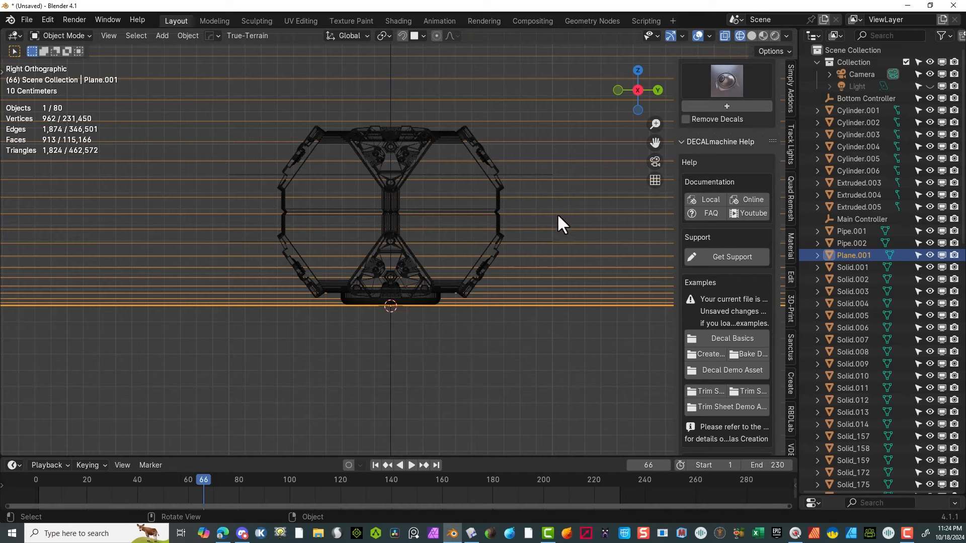
{"action": "left_click_drag", "start_coordinate": [619, 231], "coordinate": [542, 347]}
{"action": "key", "text": "ctrl+z"}
{"action": "key", "text": "ctrl+shift+z"}
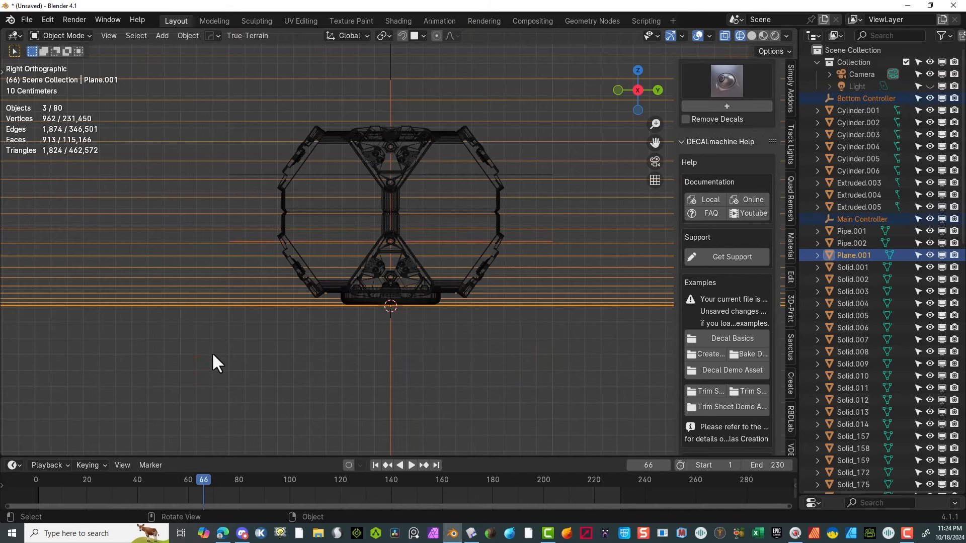
Step: Hide Plane.001 and select all parts of the model's upper half, leaving the controller empties out of the selection
{"action": "key", "text": "ctrl+z"}
{"action": "key", "text": "h"}
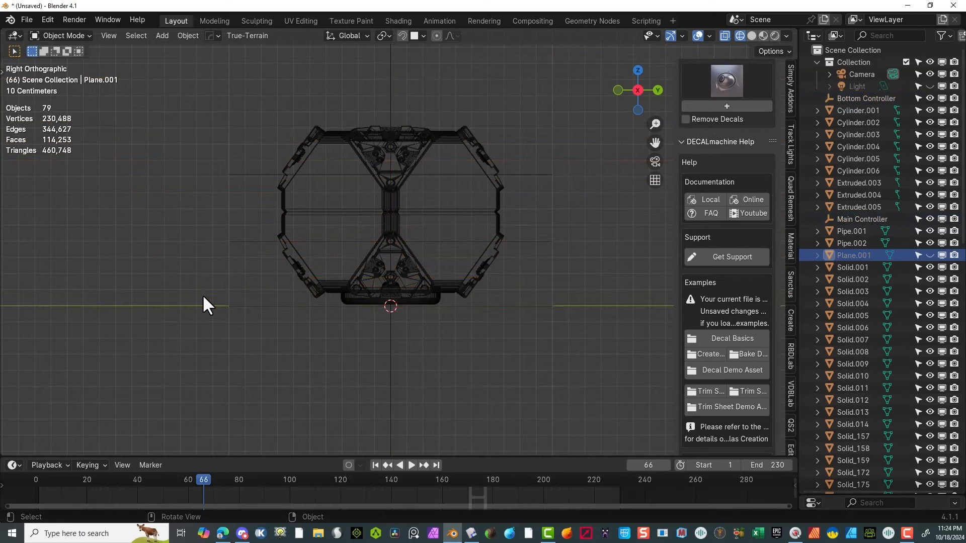
{"action": "left_click_drag", "start_coordinate": [568, 84], "coordinate": [189, 206]}
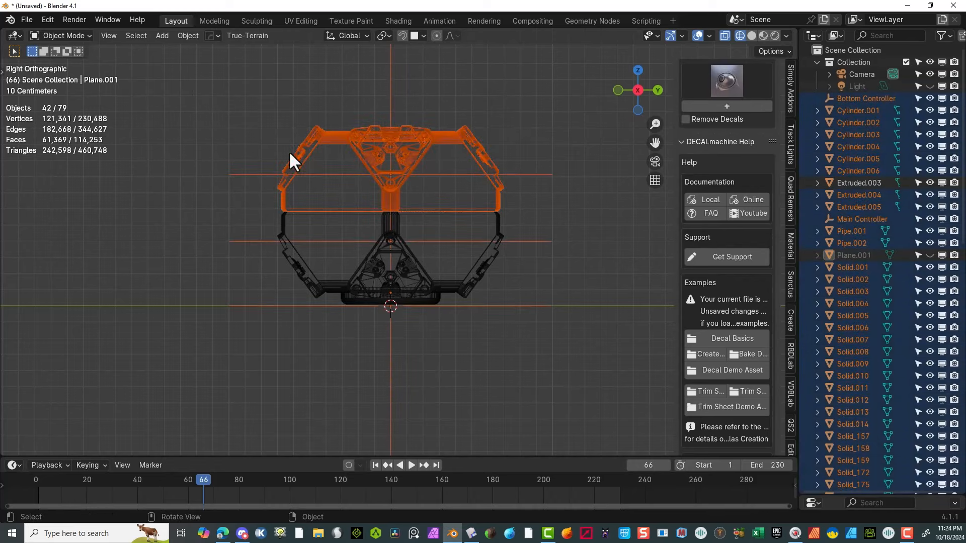
{"action": "left_click_drag", "start_coordinate": [559, 135], "coordinate": [537, 347], "text": "ctrl"}
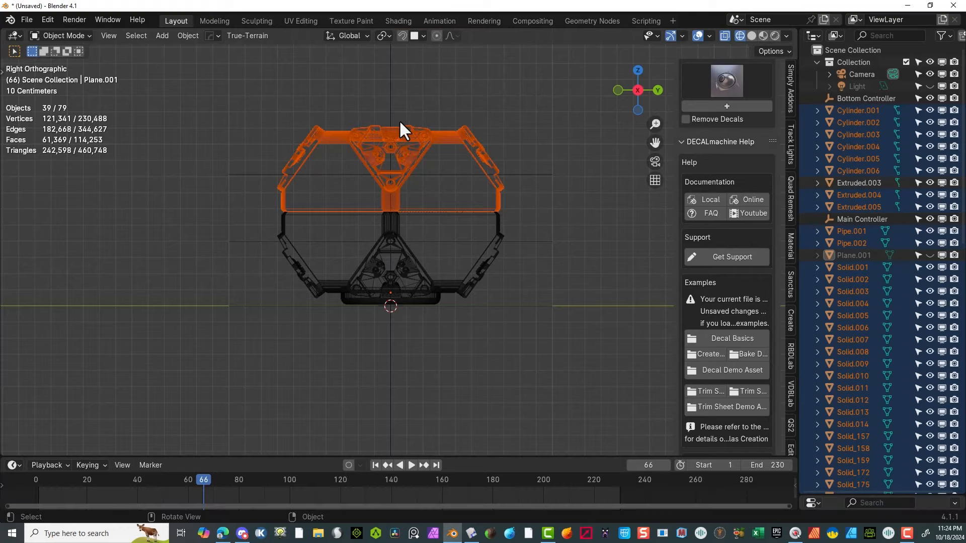
Step: Add Top Controller as the active object and parent the selected upper-half parts to it with the Object type
{"action": "middle_click_drag", "start_coordinate": [401, 122], "coordinate": [383, 145]}
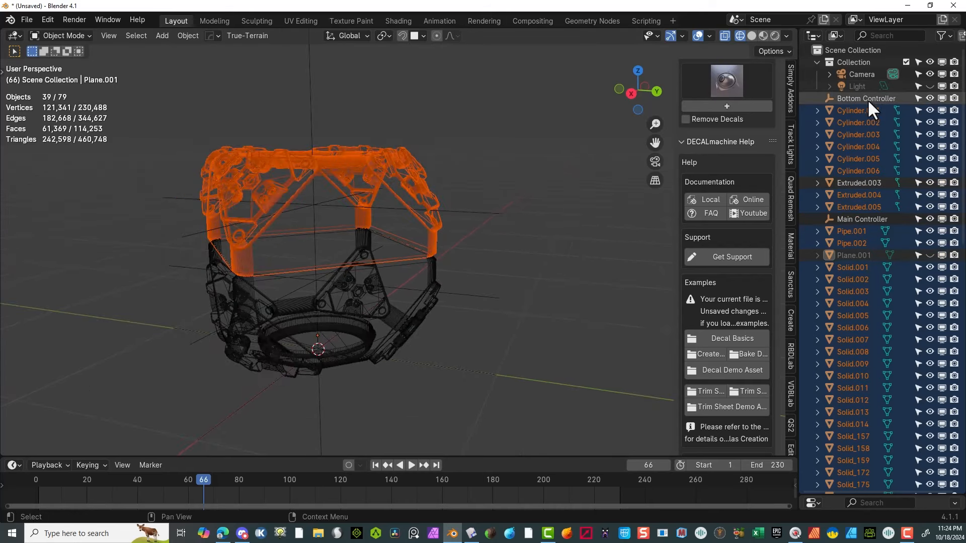
{"action": "scroll", "coordinate": [855, 281], "scroll_direction": "down", "scroll_amount": 12}
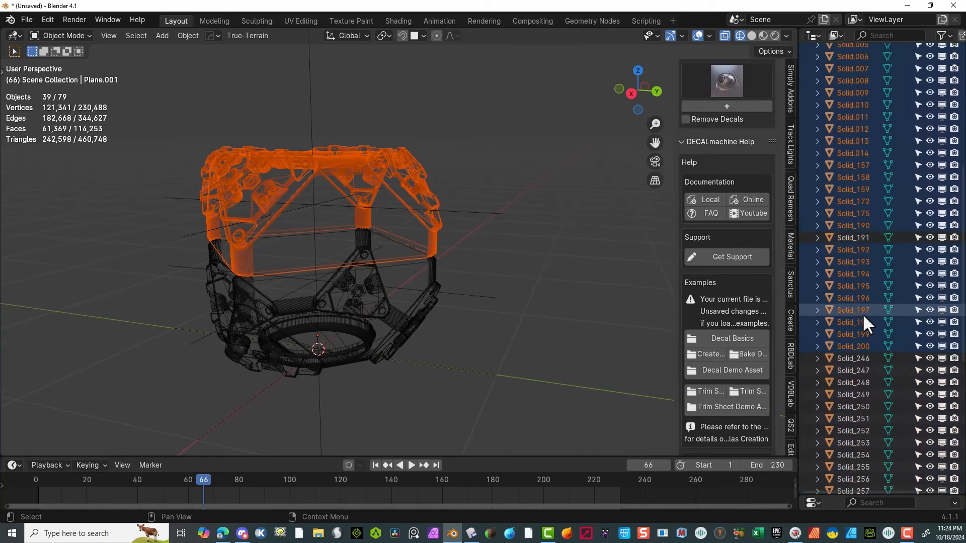
{"action": "scroll", "coordinate": [862, 315], "scroll_direction": "down", "scroll_amount": 8}
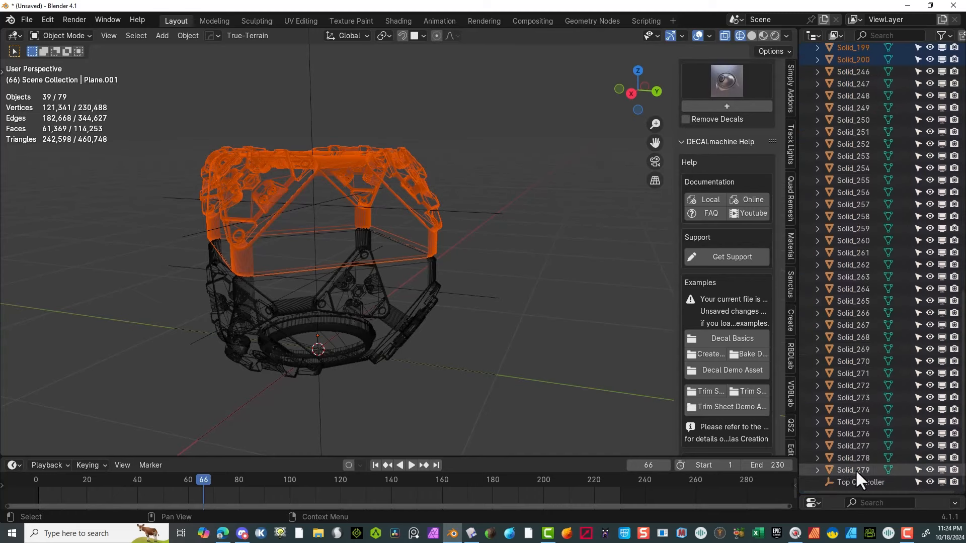
{"action": "key", "text": "ctrl"}
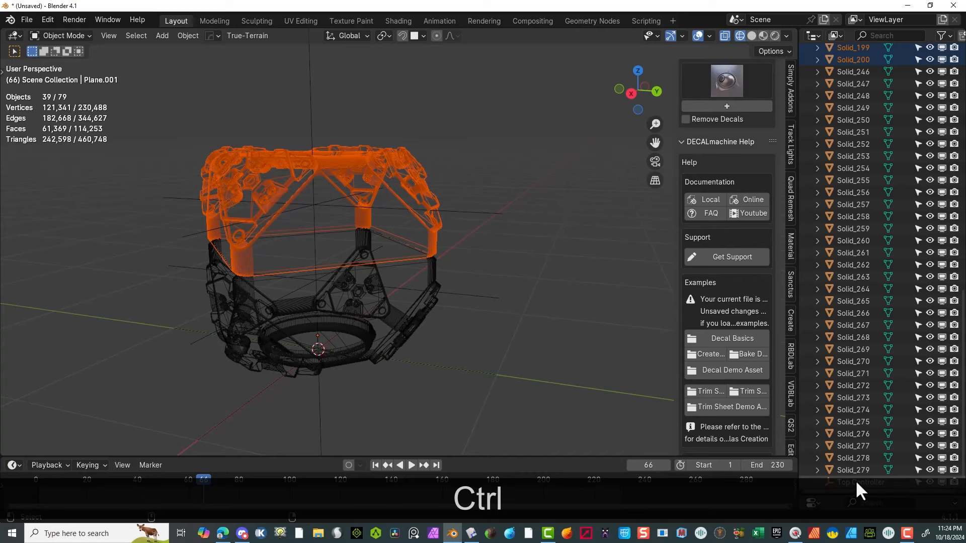
{"action": "left_click", "coordinate": [856, 480], "text": "ctrl"}
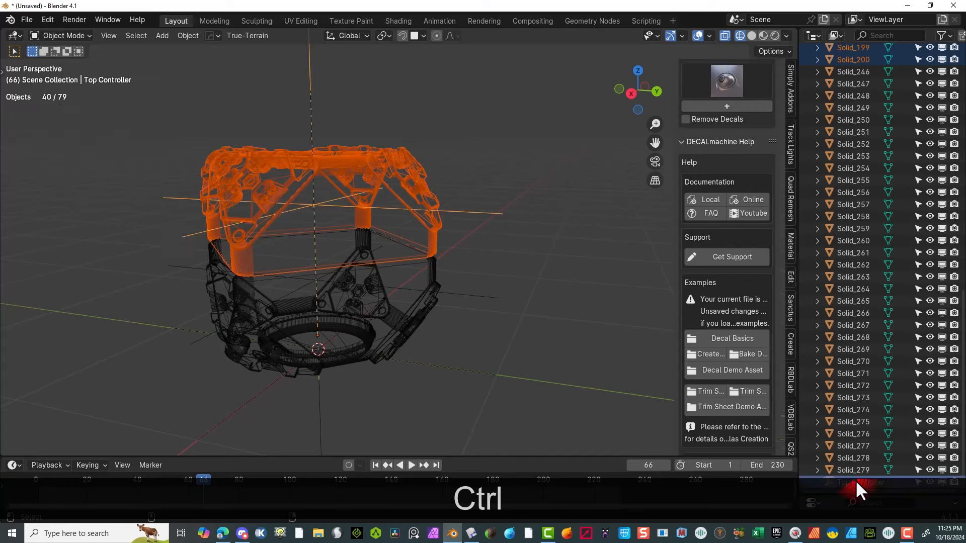
{"action": "left_click", "coordinate": [183, 36]}
{"action": "mouse_move", "coordinate": [238, 246]}
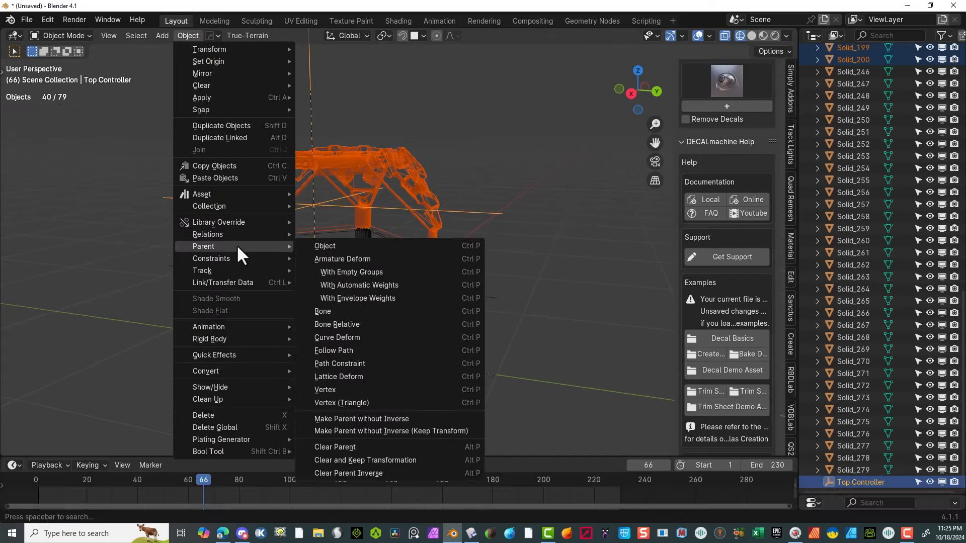
{"action": "left_click", "coordinate": [317, 246]}
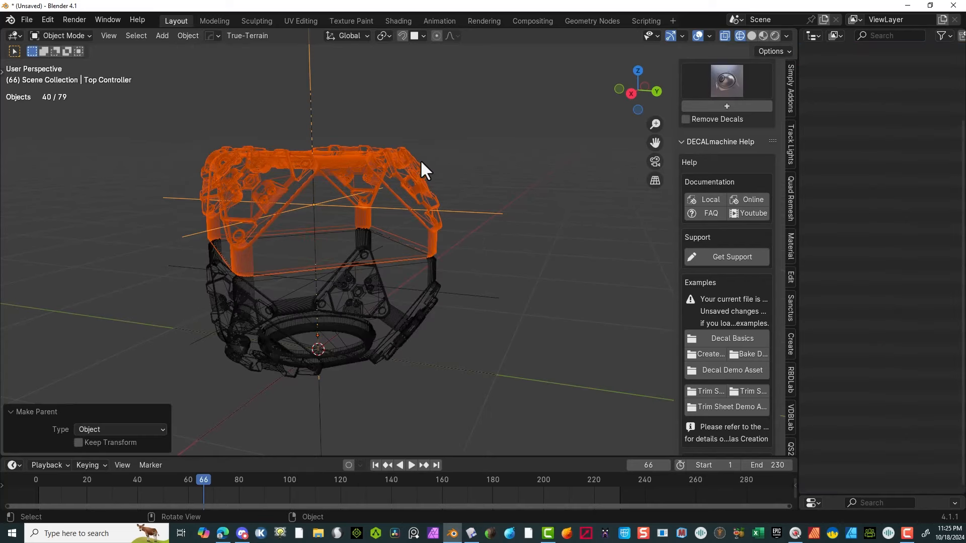
Step: Try moving Top Controller together with the upper half, cancel the move and clear the selection
{"action": "scroll", "coordinate": [874, 125], "scroll_direction": "up", "scroll_amount": 15}
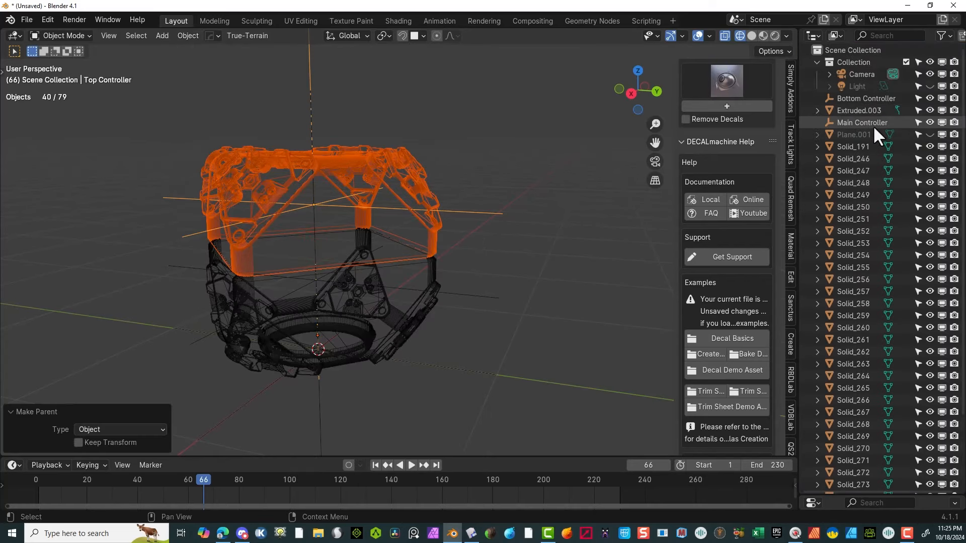
{"action": "scroll", "coordinate": [872, 146], "scroll_direction": "down", "scroll_amount": 5}
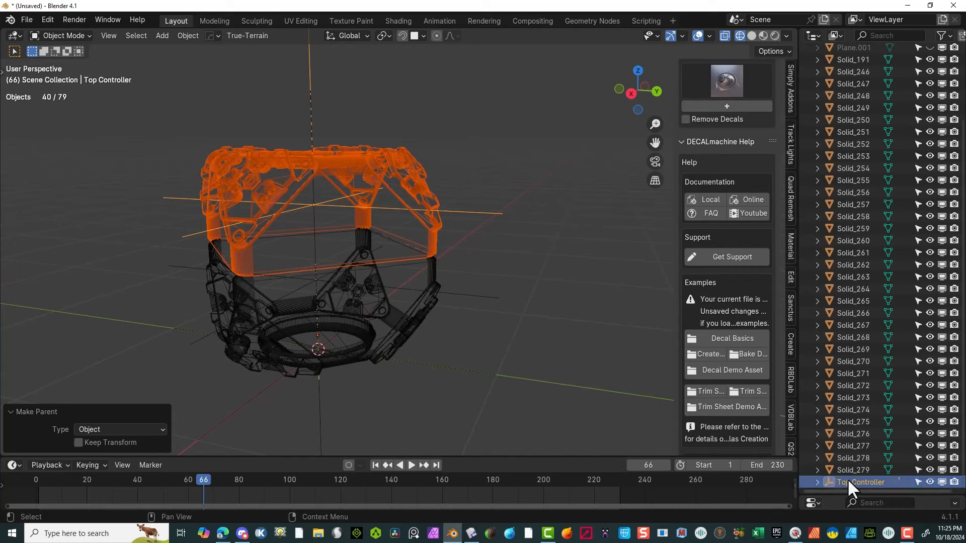
{"action": "key", "text": "g"}
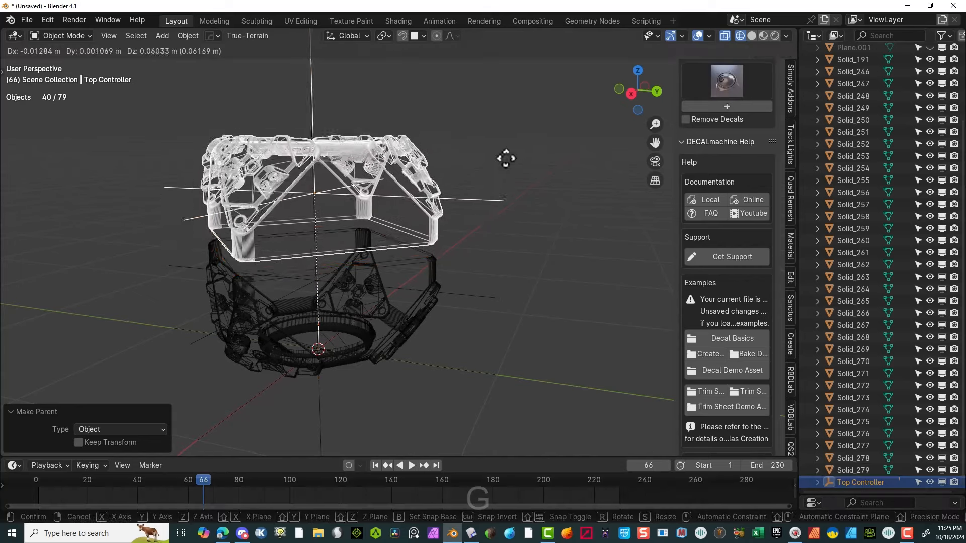
{"action": "right_click", "coordinate": [509, 107]}
{"action": "left_click", "coordinate": [553, 277]}
Step: From the right orthographic view, select all parts of the model's lower half, leaving the controller empties out of the selection
{"action": "middle_click_drag", "start_coordinate": [551, 271], "coordinate": [488, 255]}
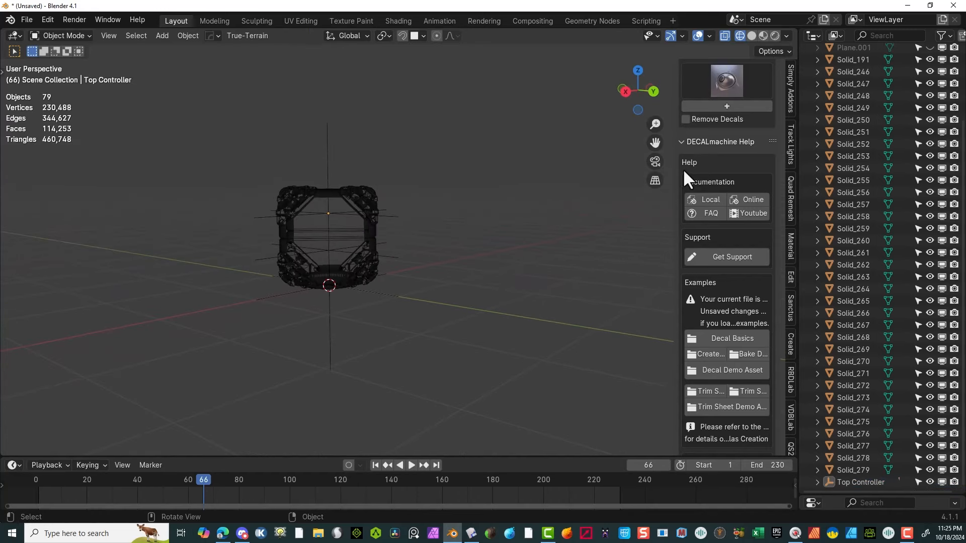
{"action": "left_click", "coordinate": [625, 91]}
{"action": "scroll", "coordinate": [448, 237], "scroll_direction": "up", "scroll_amount": 3}
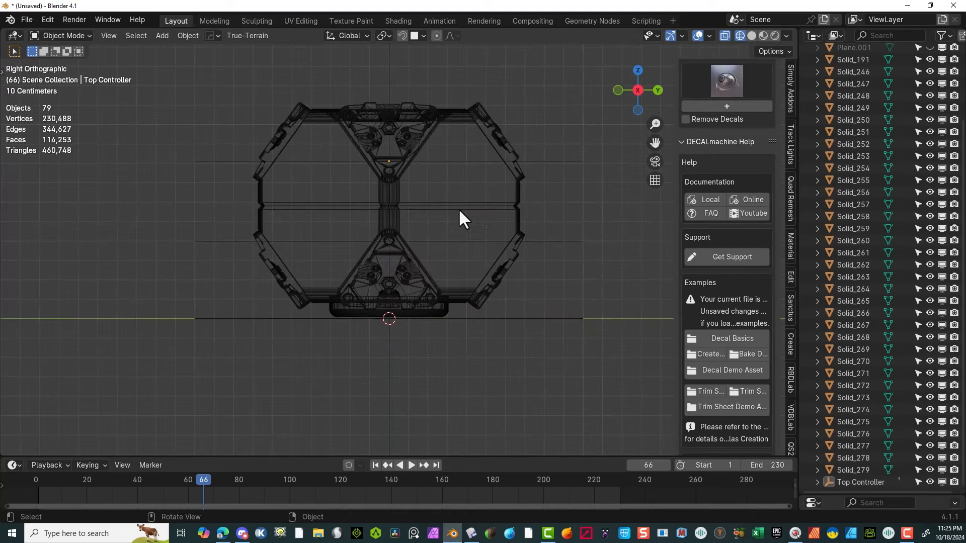
{"action": "key", "text": "b"}
{"action": "left_click_drag", "start_coordinate": [519, 247], "coordinate": [125, 418]}
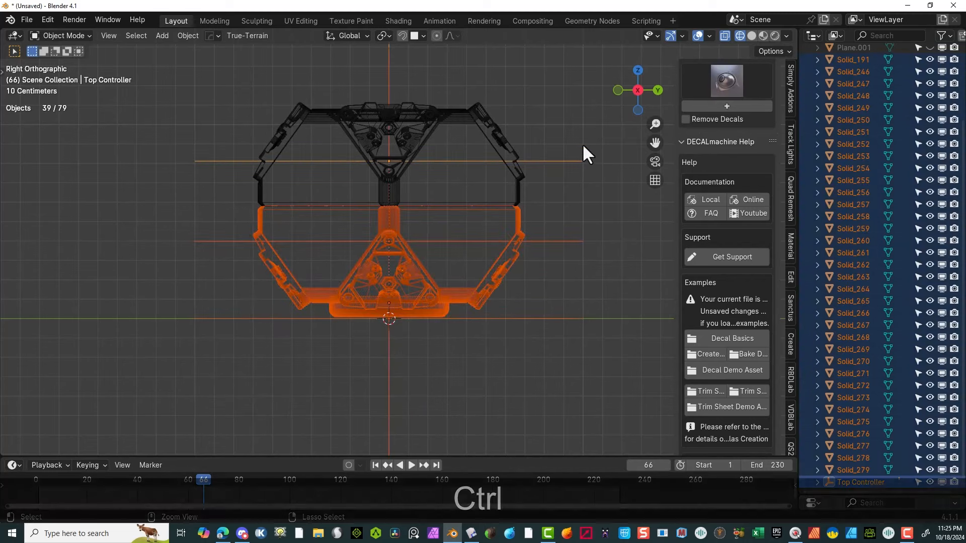
{"action": "left_click", "coordinate": [559, 175], "text": "ctrl"}
{"action": "left_click_drag", "start_coordinate": [633, 207], "coordinate": [596, 264], "text": "ctrl"}
{"action": "left_click_drag", "start_coordinate": [597, 212], "coordinate": [525, 368], "text": "ctrl"}
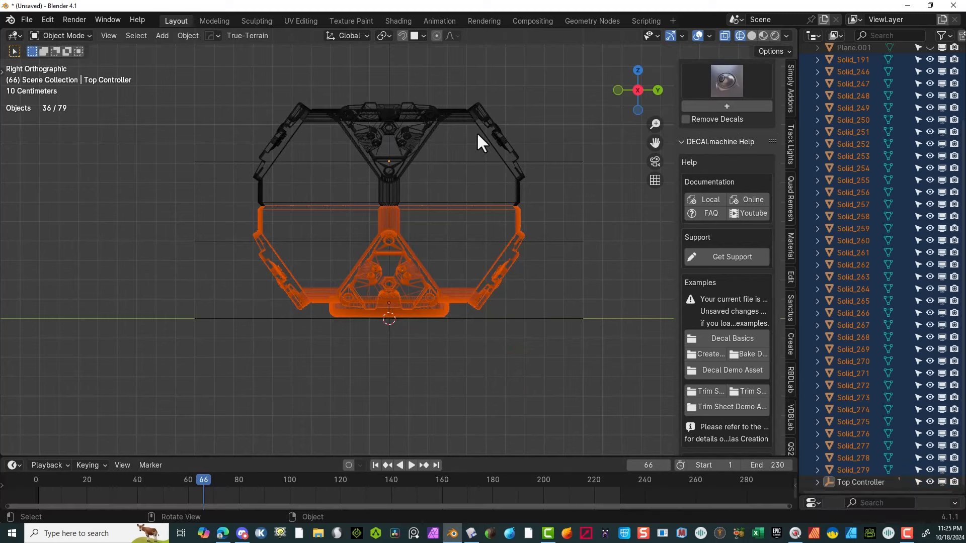
Step: Parent the selected lower-half parts to Bottom Controller with the Object type and clear the selection
{"action": "scroll", "coordinate": [875, 327], "scroll_direction": "up", "scroll_amount": 4}
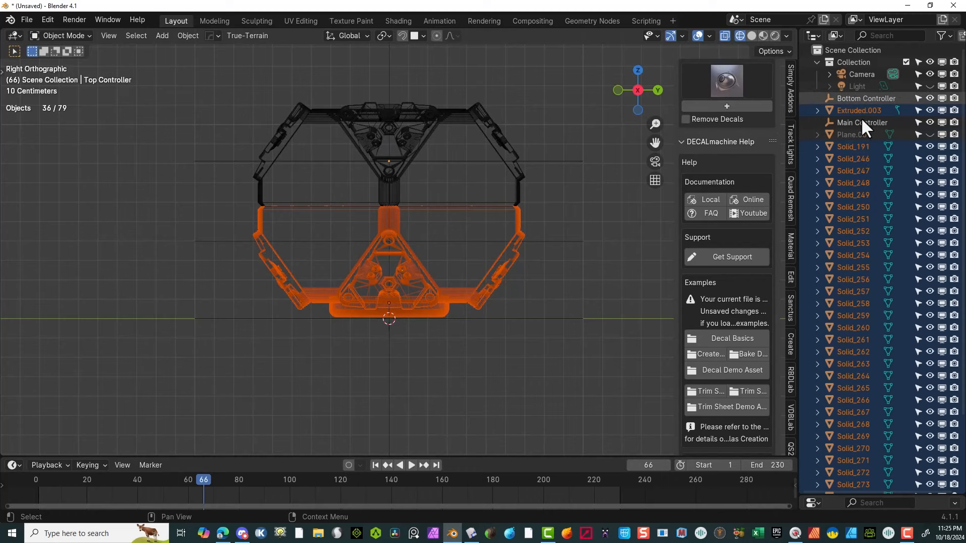
{"action": "left_click", "coordinate": [864, 98], "text": "ctrl"}
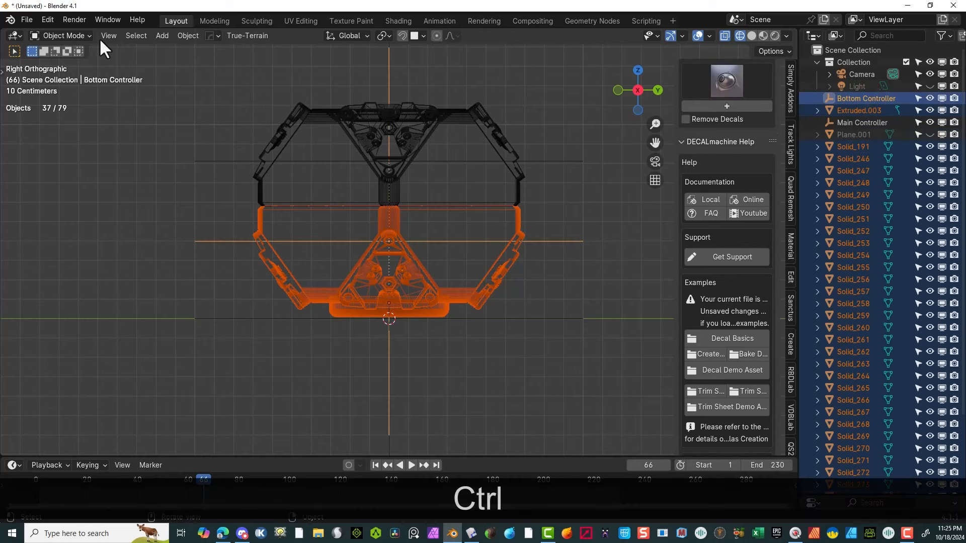
{"action": "left_click", "coordinate": [162, 37]}
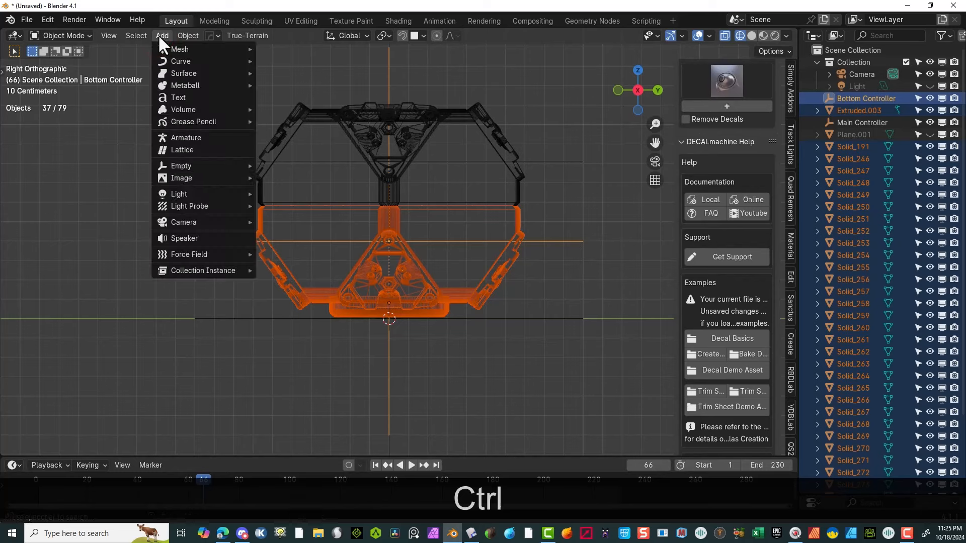
{"action": "mouse_move", "coordinate": [171, 49]}
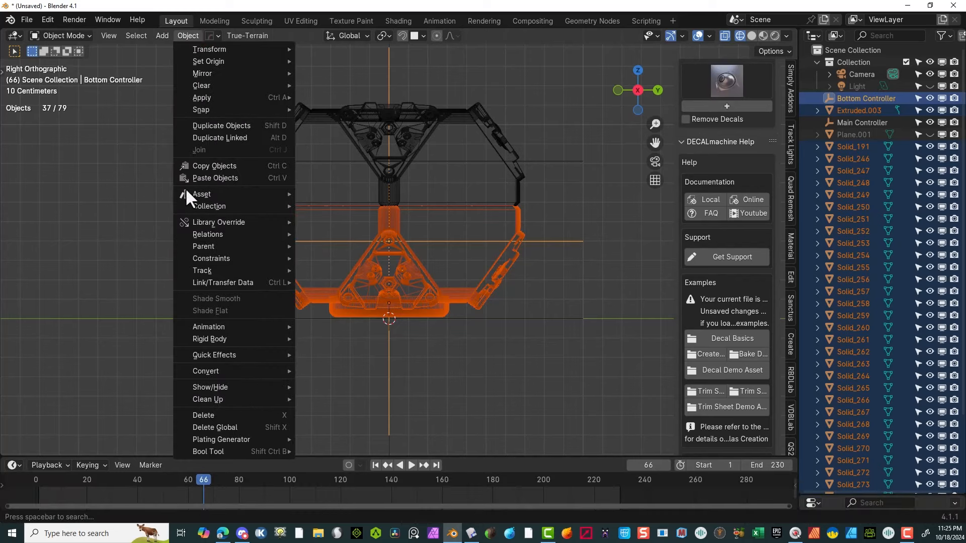
{"action": "mouse_move", "coordinate": [243, 247]}
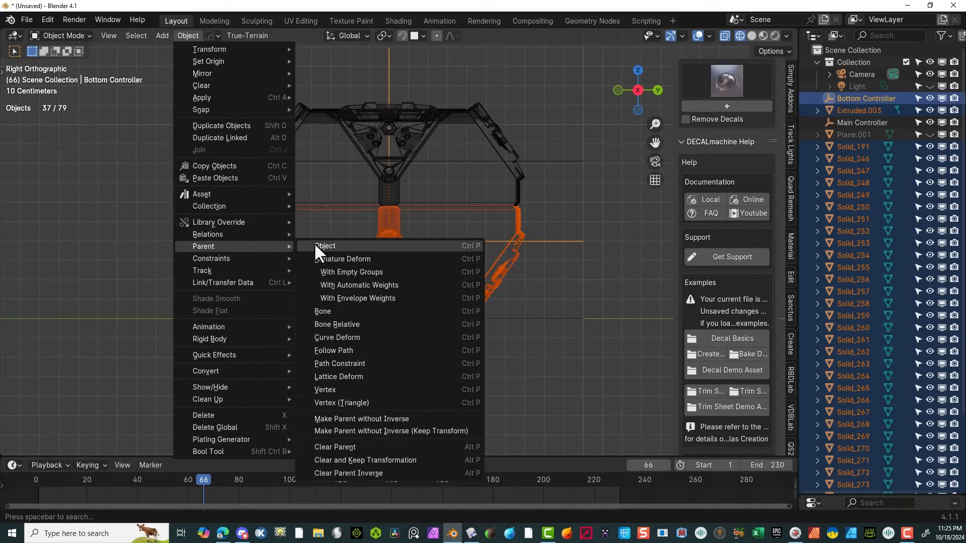
{"action": "left_click", "coordinate": [321, 245]}
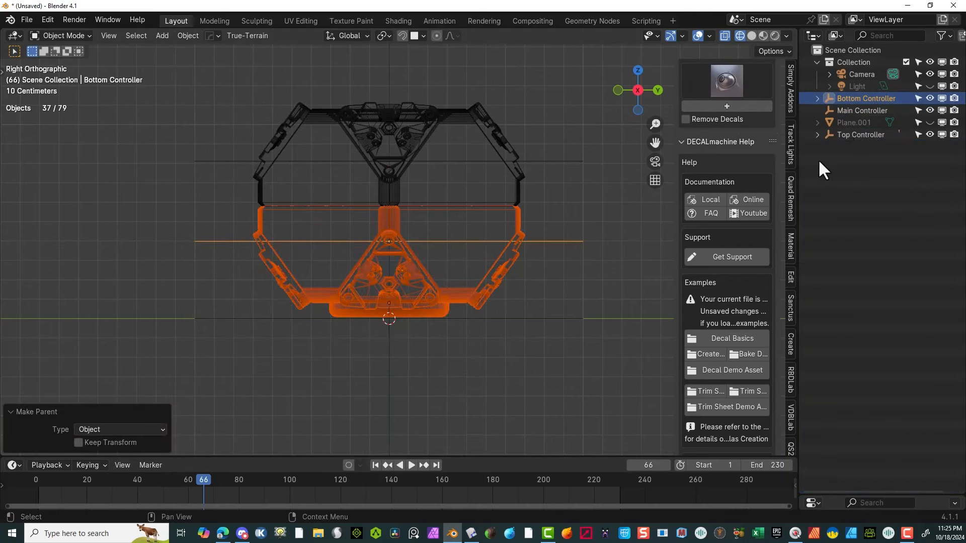
{"action": "left_click", "coordinate": [595, 169]}
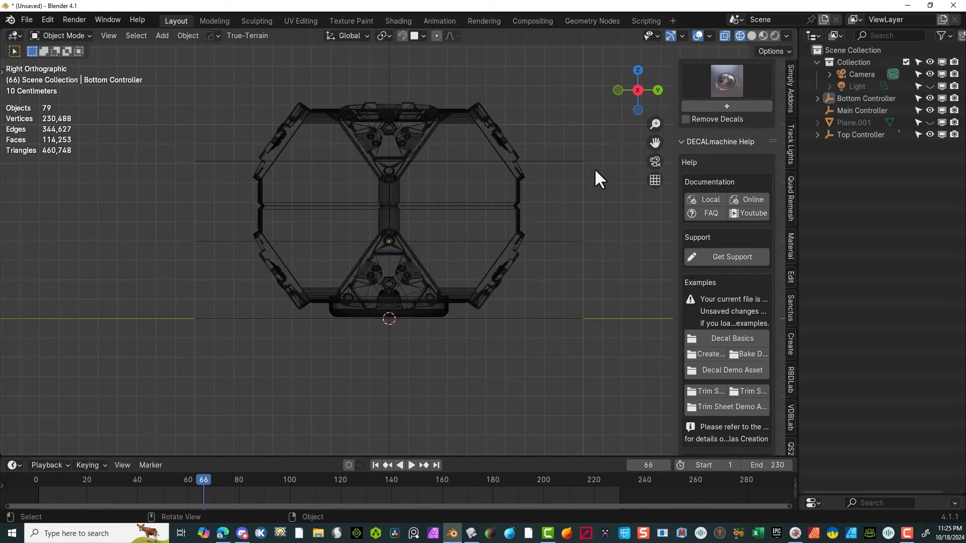
Step: Parent Bottom Controller to Main Controller with the Object type
{"action": "left_click", "coordinate": [853, 96]}
{"action": "left_click", "coordinate": [853, 107], "text": "ctrl"}
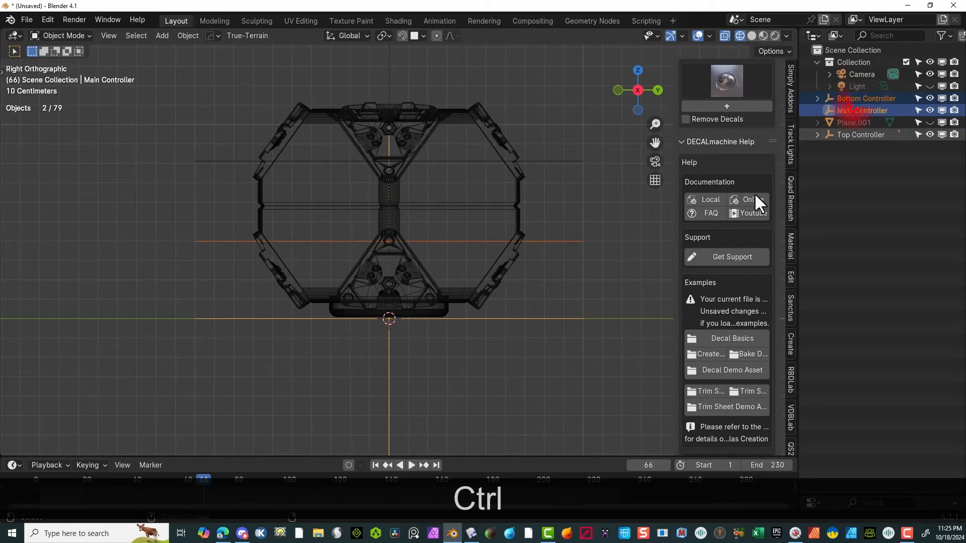
{"action": "left_click", "coordinate": [187, 35]}
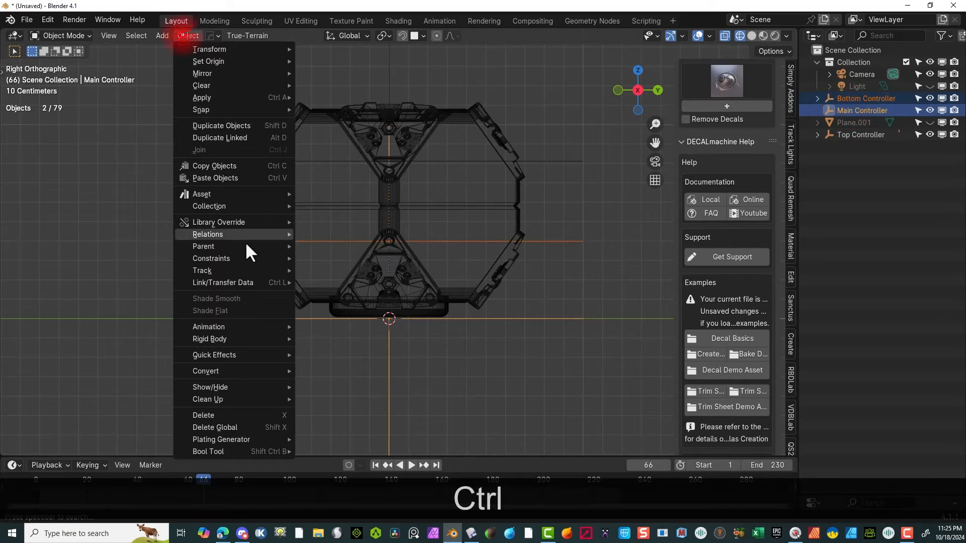
{"action": "mouse_move", "coordinate": [236, 246]}
{"action": "left_click", "coordinate": [339, 249]}
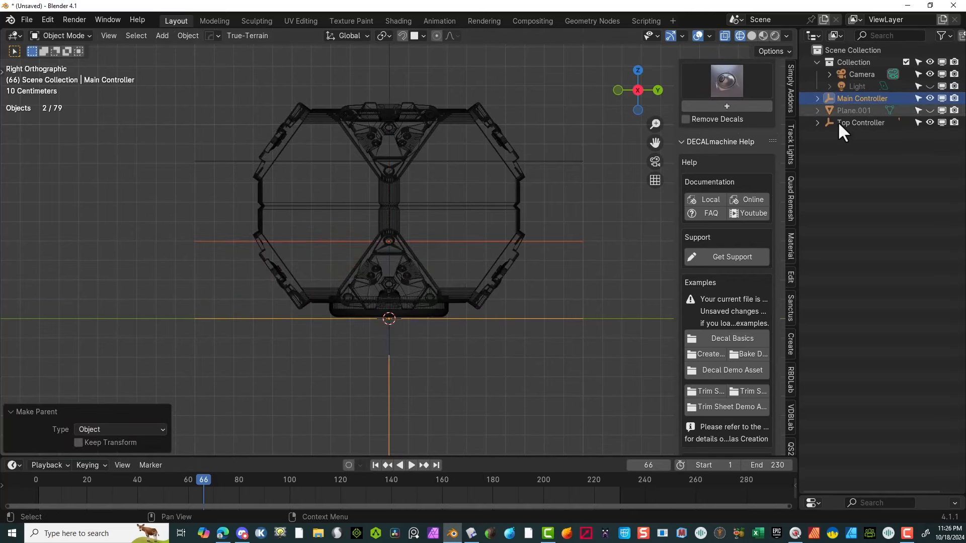
Step: Parent Top Controller to Main Controller with the Object type and clear the selection
{"action": "left_click", "coordinate": [855, 123]}
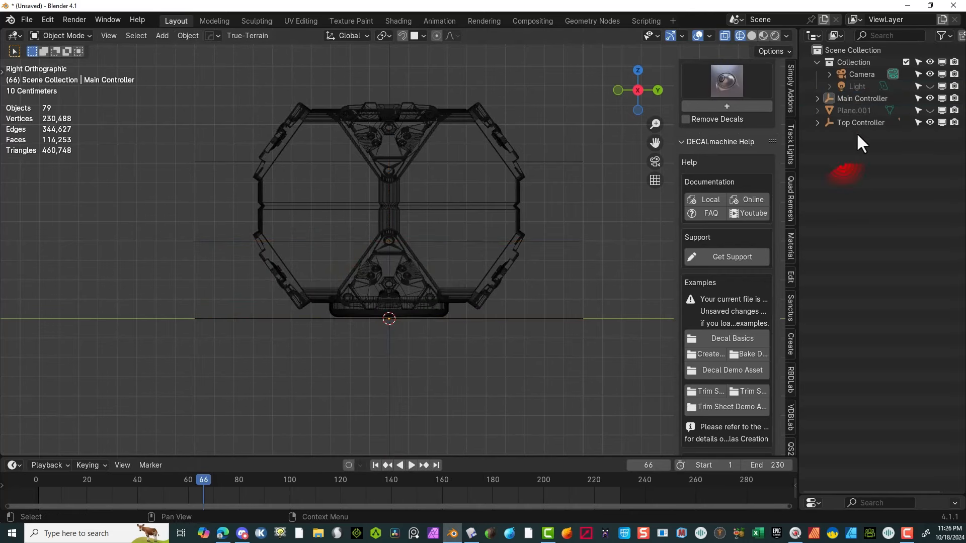
{"action": "left_click", "coordinate": [857, 98], "text": "ctrl"}
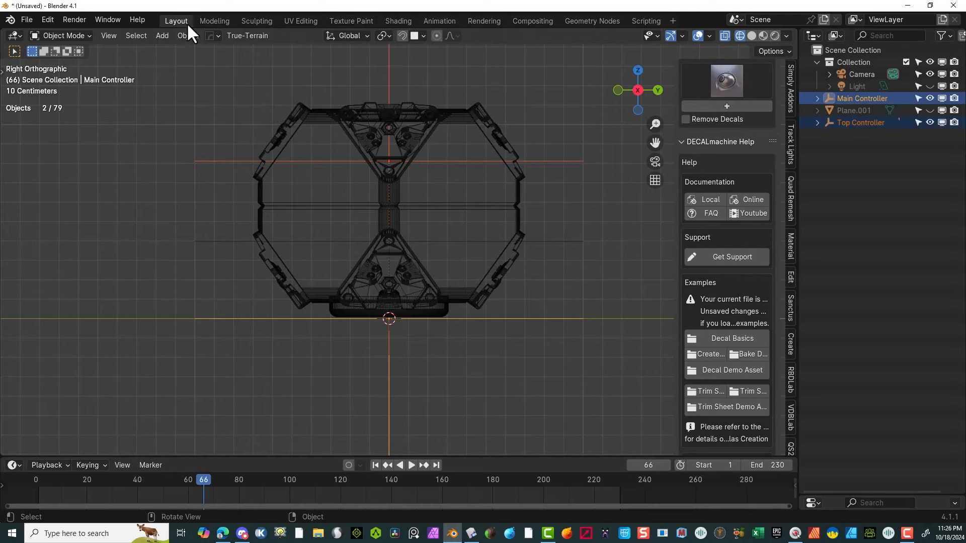
{"action": "left_click", "coordinate": [188, 37]}
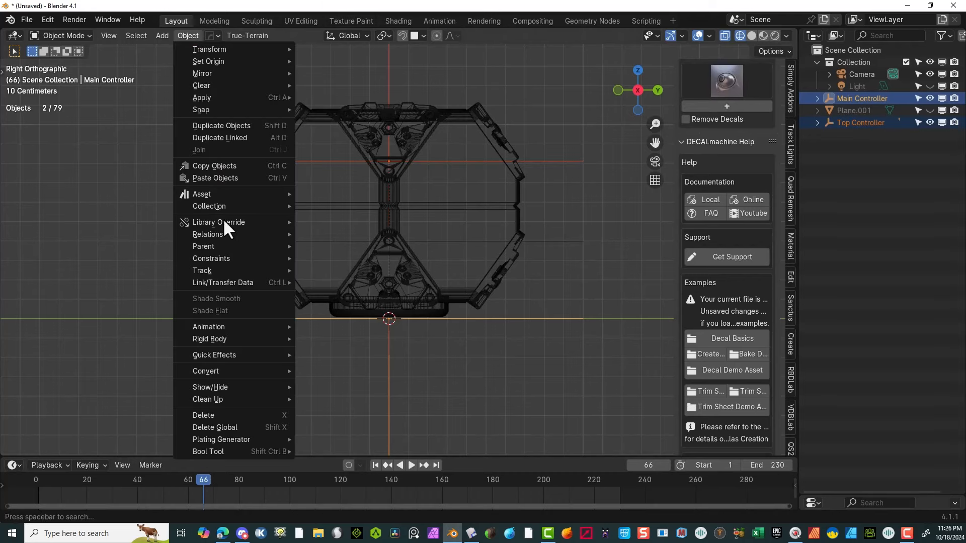
{"action": "mouse_move", "coordinate": [242, 249]}
{"action": "left_click", "coordinate": [319, 245]}
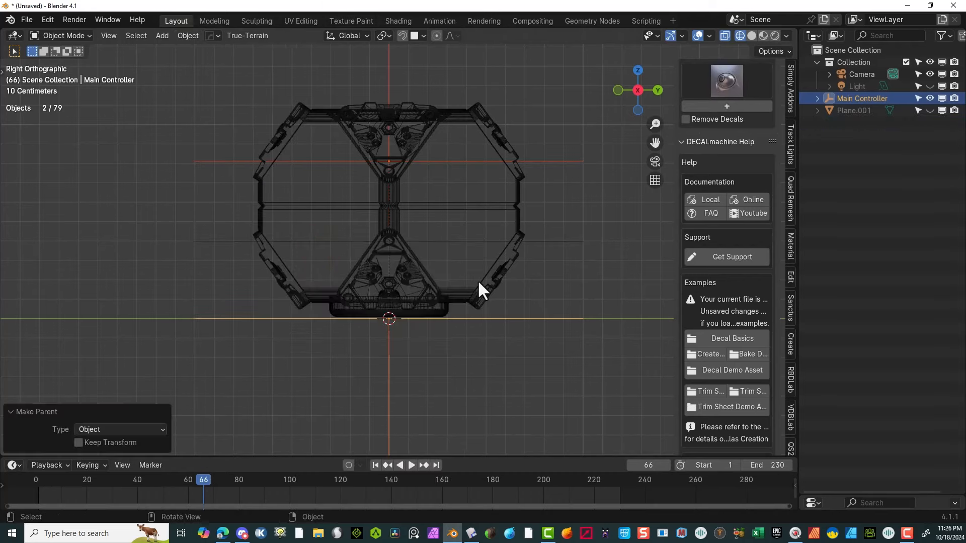
{"action": "left_click", "coordinate": [585, 225]}
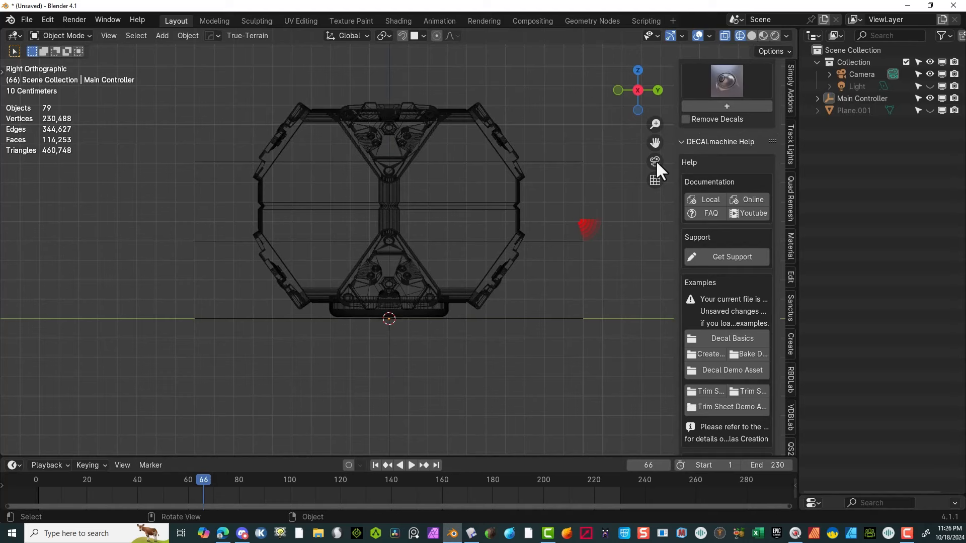
Step: Move Plane.001 into Collection in the scene hierarchy and select Main Controller
{"action": "left_click", "coordinate": [818, 98]}
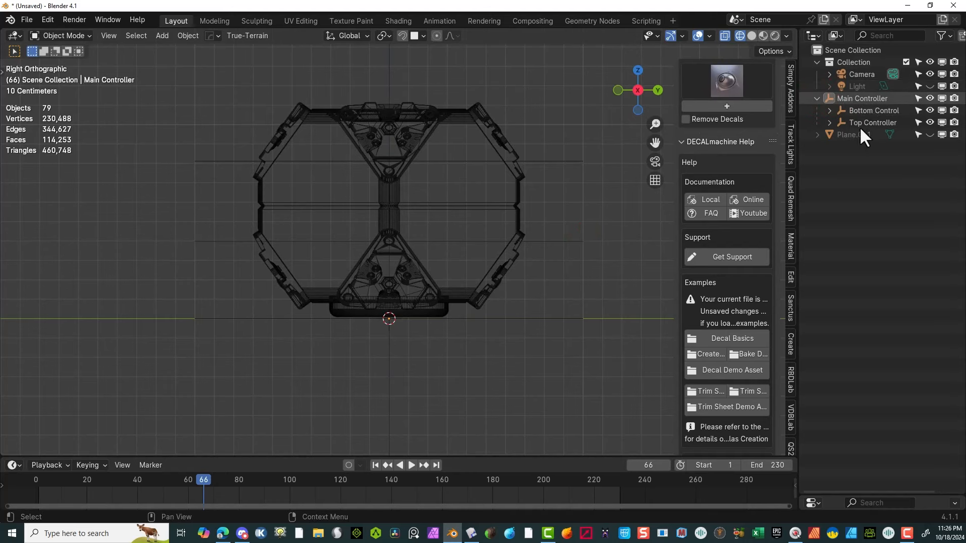
{"action": "left_click_drag", "start_coordinate": [850, 135], "coordinate": [839, 64]}
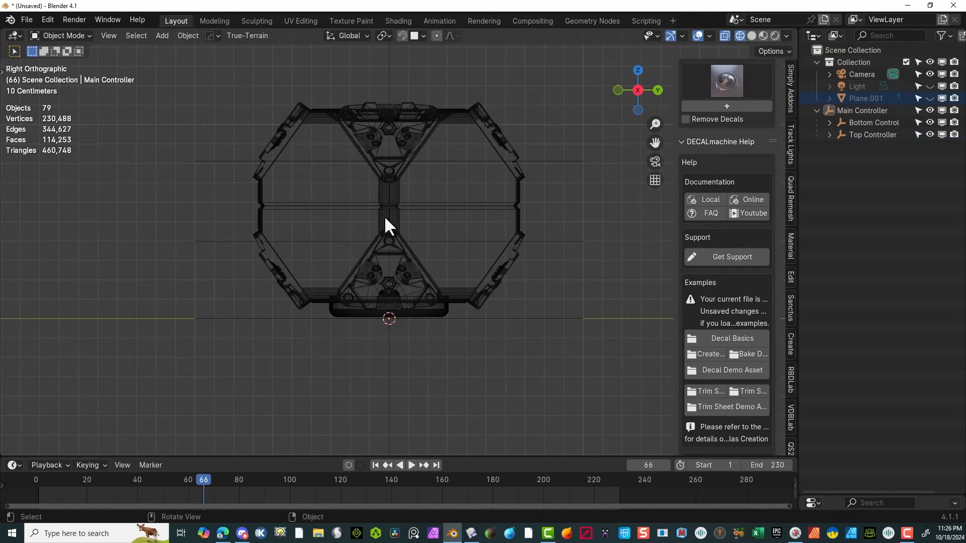
{"action": "left_click", "coordinate": [865, 108]}
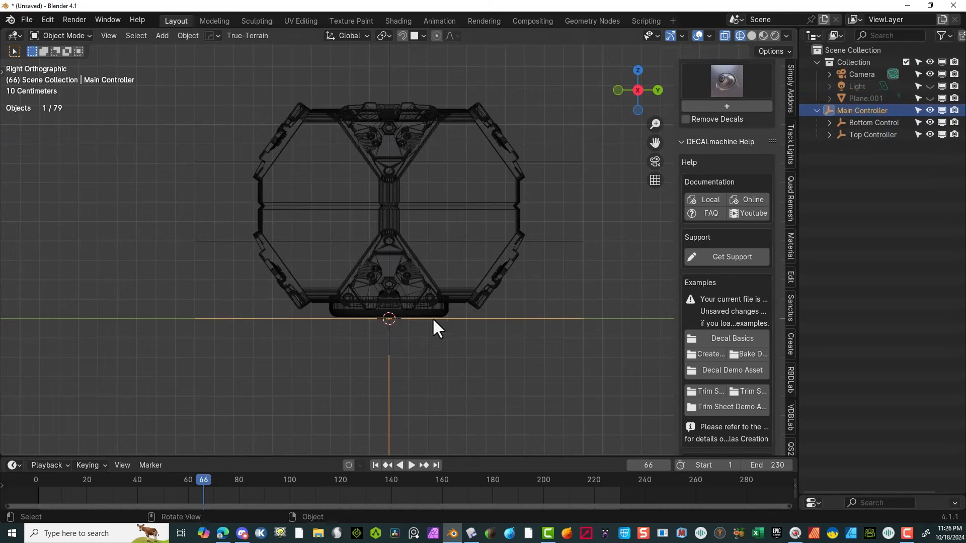
Step: Test the rig by trial-moving Main Controller, Bottom Controller and Top Controller one after another, cancelling each move
{"action": "key", "text": "g"}
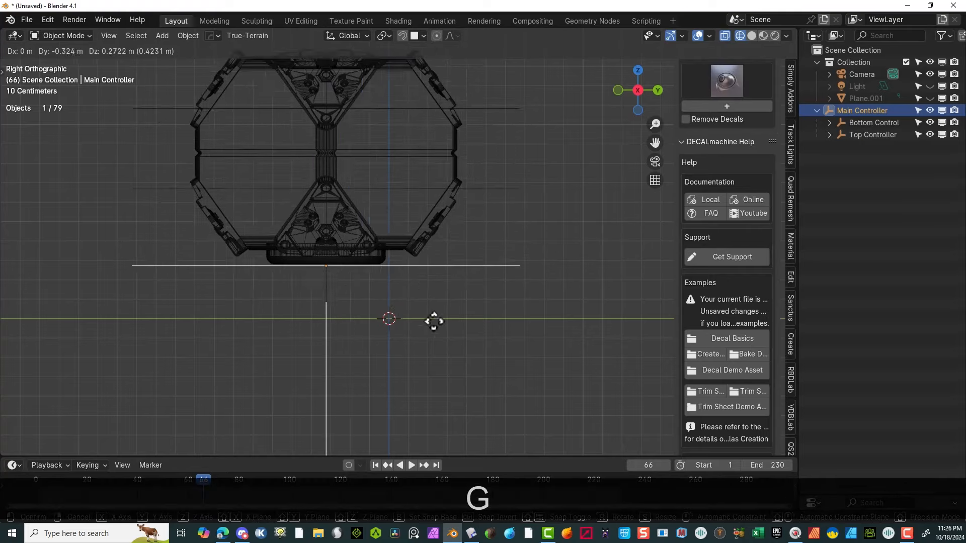
{"action": "right_click", "coordinate": [539, 258]}
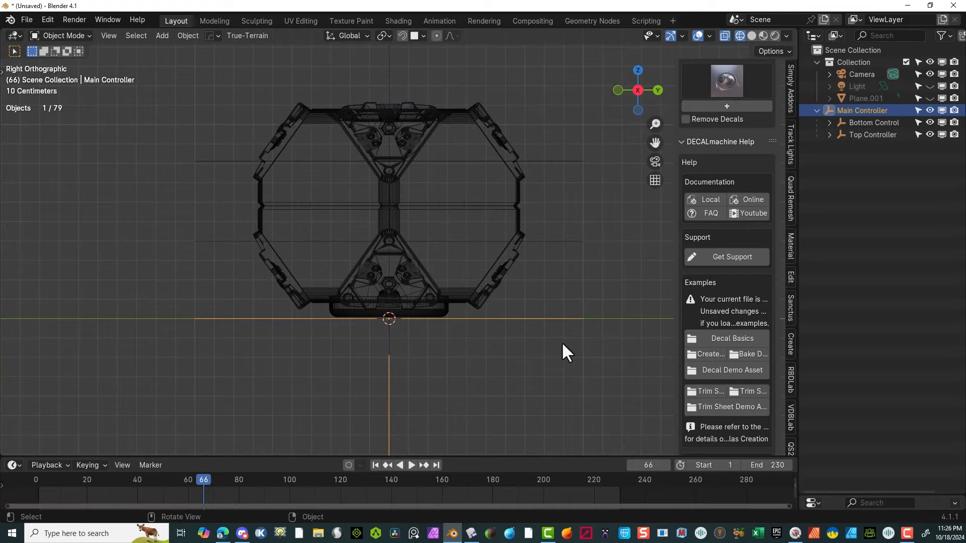
{"action": "scroll", "coordinate": [561, 342], "scroll_direction": "up", "scroll_amount": 1}
{"action": "scroll", "coordinate": [560, 342], "scroll_direction": "down", "scroll_amount": 6}
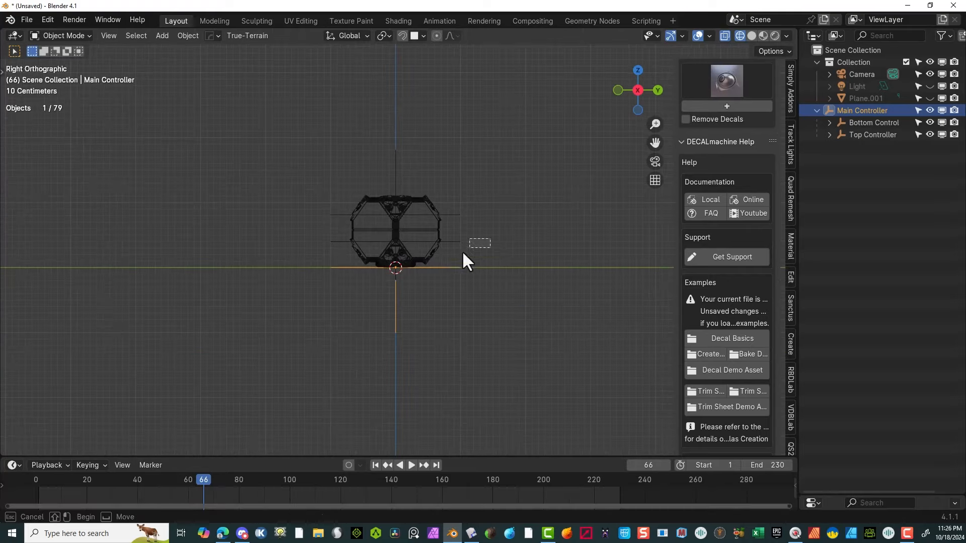
{"action": "left_click", "coordinate": [456, 259]}
{"action": "key", "text": "g"}
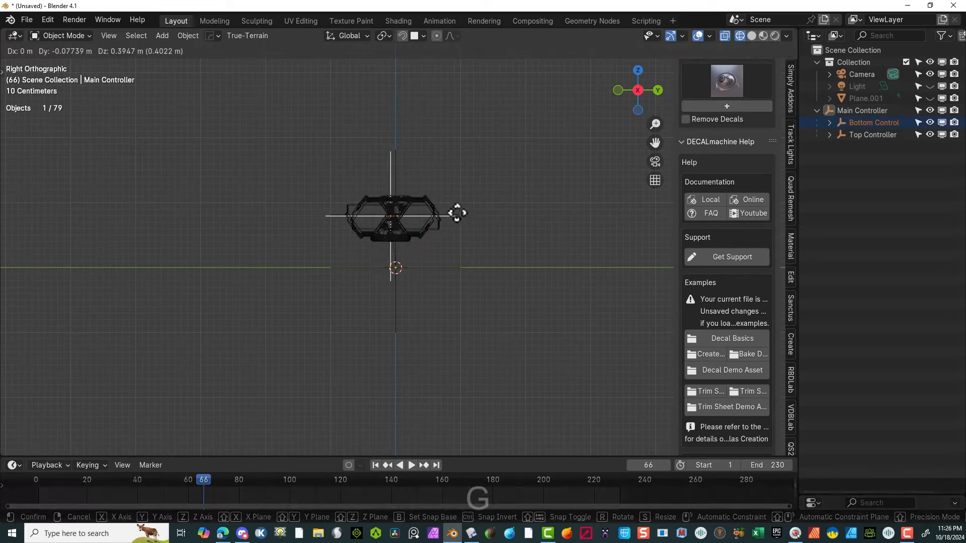
{"action": "right_click", "coordinate": [425, 268]}
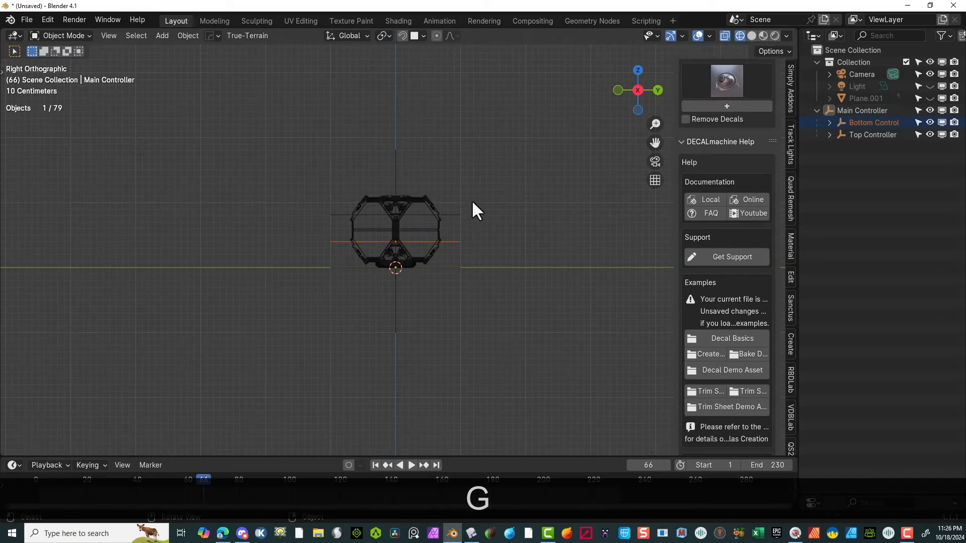
{"action": "left_click", "coordinate": [451, 226]}
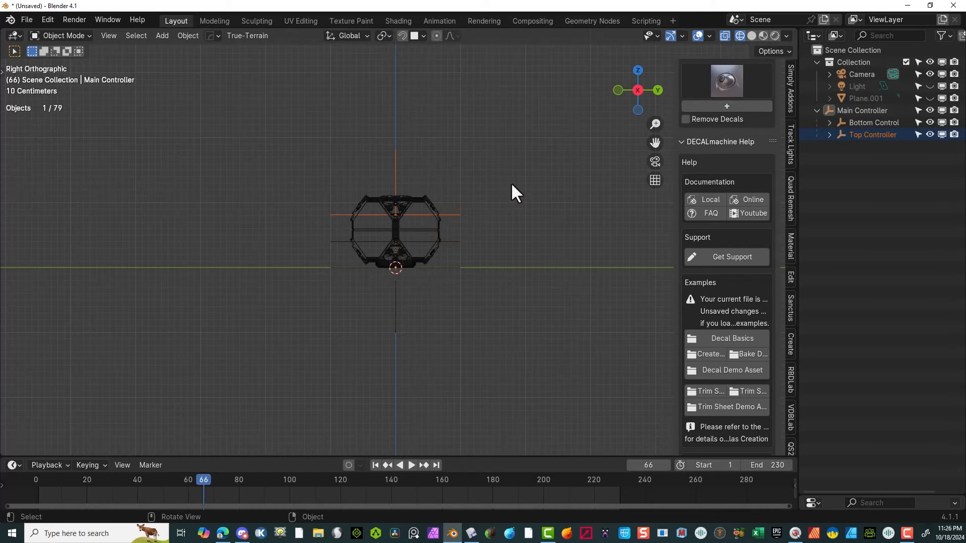
{"action": "key", "text": "g"}
{"action": "right_click", "coordinate": [491, 149]}
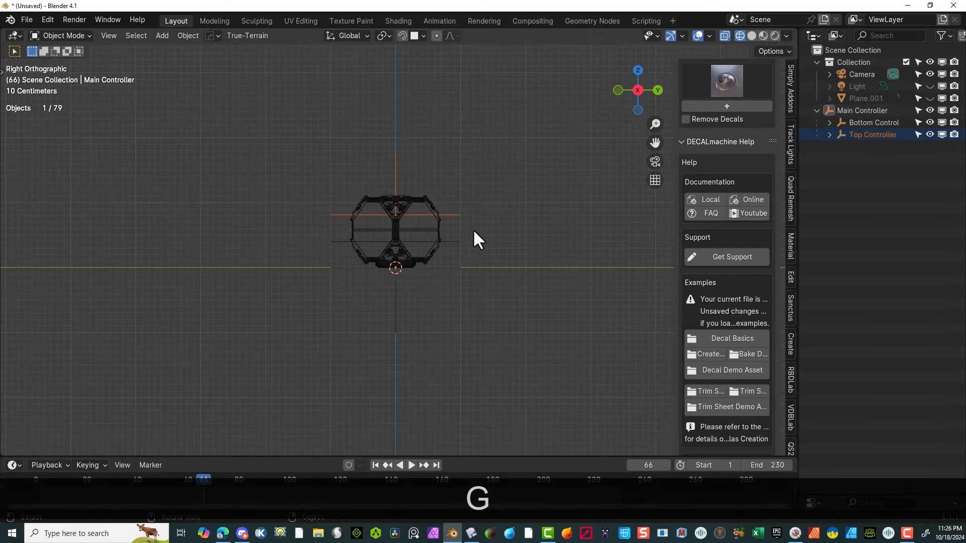
Step: Examine the container's triangular corner sections and hinge joints from several angles and distances
{"action": "middle_click_drag", "start_coordinate": [474, 232], "coordinate": [528, 195]}
{"action": "scroll", "coordinate": [534, 233], "scroll_direction": "up", "scroll_amount": 3}
{"action": "scroll", "coordinate": [584, 197], "scroll_direction": "down", "scroll_amount": 3}
{"action": "scroll", "coordinate": [370, 237], "scroll_direction": "up", "scroll_amount": 6}
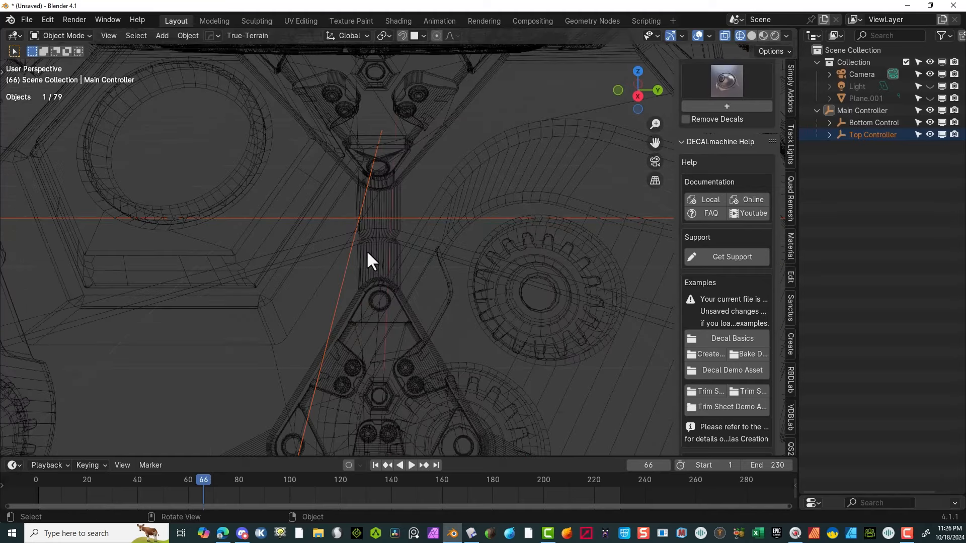
{"action": "scroll", "coordinate": [367, 253], "scroll_direction": "down", "scroll_amount": 3}
{"action": "scroll", "coordinate": [425, 219], "scroll_direction": "down", "scroll_amount": 5}
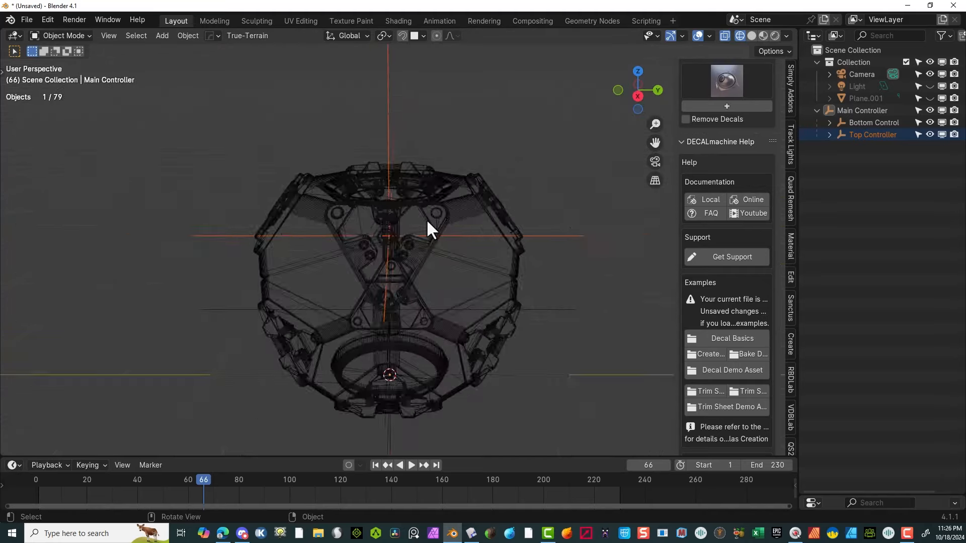
{"action": "middle_click_drag", "start_coordinate": [425, 219], "coordinate": [417, 195]}
{"action": "scroll", "coordinate": [417, 195], "scroll_direction": "up", "scroll_amount": 2}
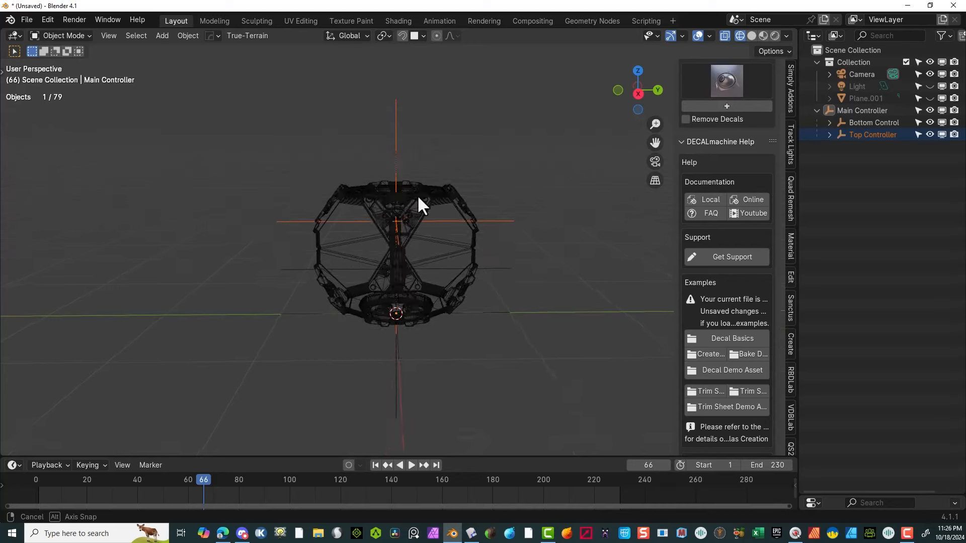
{"action": "scroll", "coordinate": [502, 185], "scroll_direction": "up", "scroll_amount": 2}
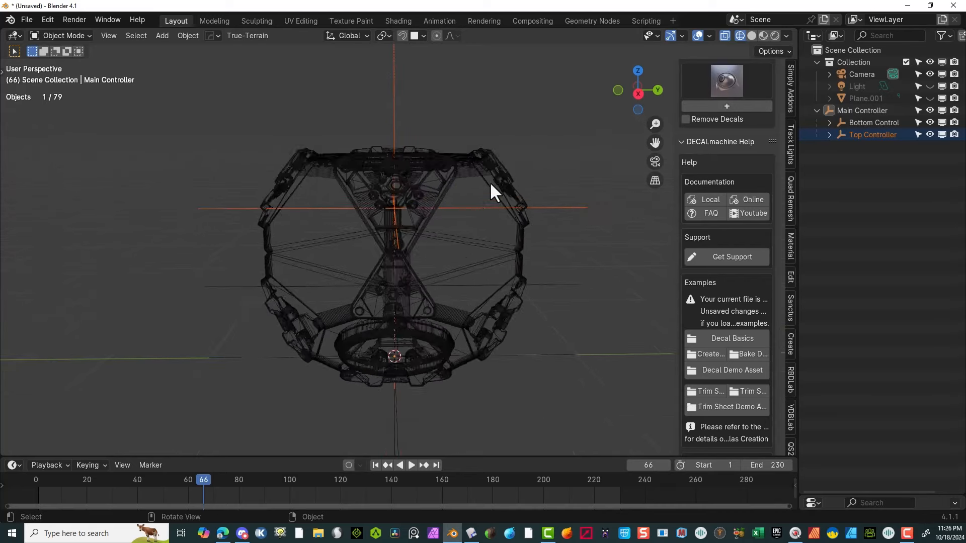
Step: Set the origin of the small ring at the centre of an upper triangular section to Center of Mass (Surface)
{"action": "middle_click_drag", "start_coordinate": [491, 190], "coordinate": [332, 218]}
{"action": "scroll", "coordinate": [413, 227], "scroll_direction": "up", "scroll_amount": 3}
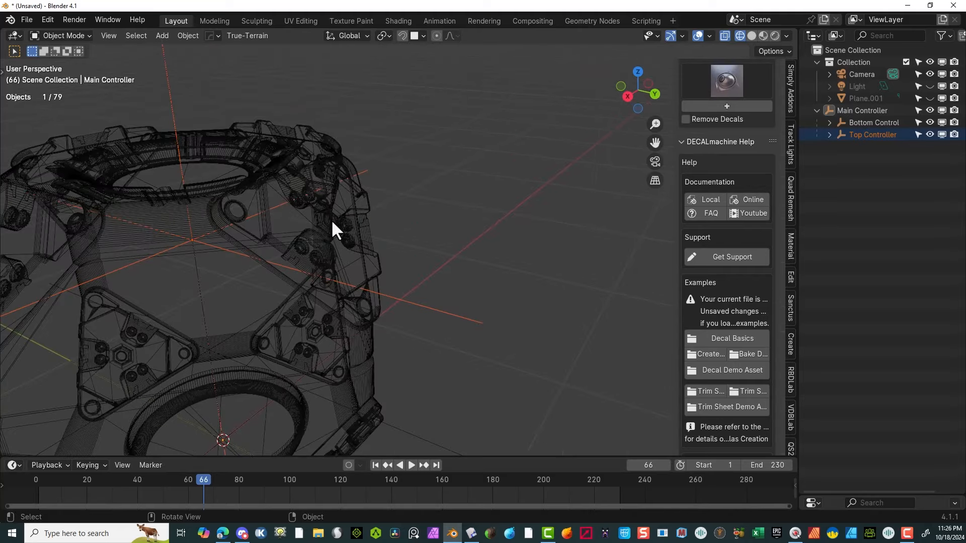
{"action": "left_click", "coordinate": [332, 229]}
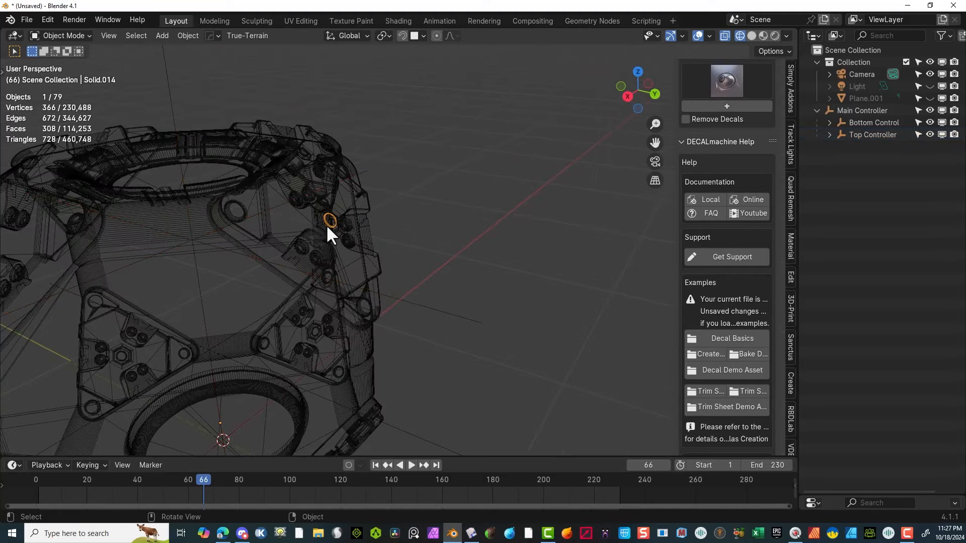
{"action": "scroll", "coordinate": [416, 173], "scroll_direction": "down", "scroll_amount": 5}
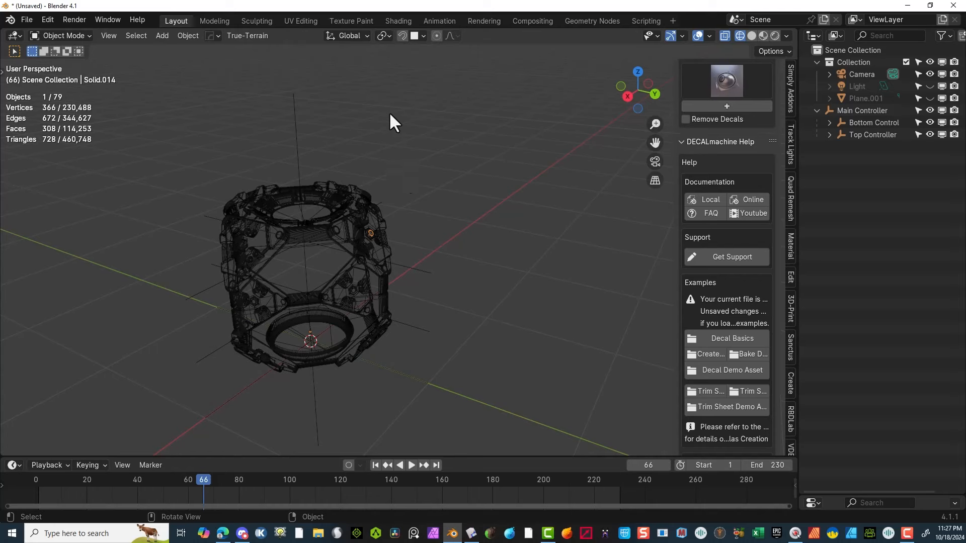
{"action": "left_click", "coordinate": [160, 34]}
{"action": "mouse_move", "coordinate": [183, 36]}
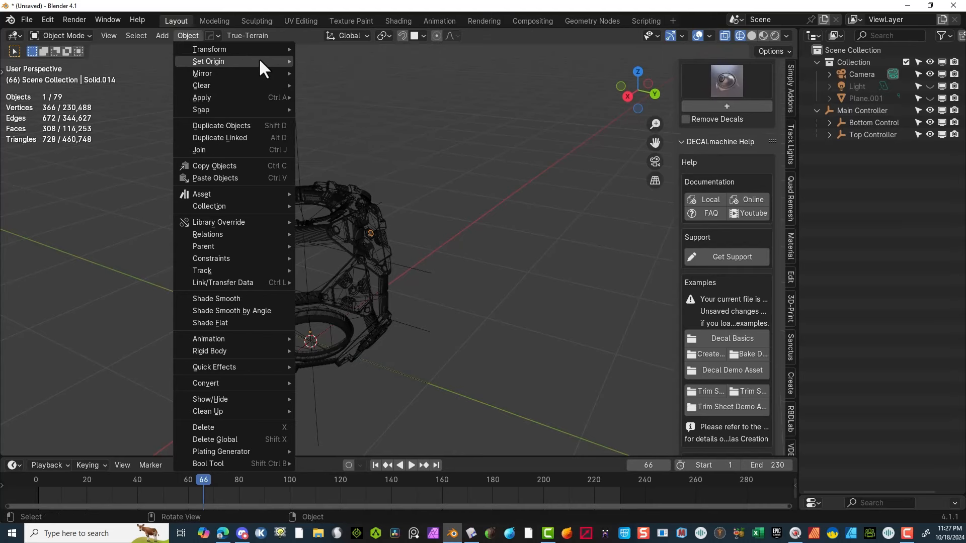
{"action": "mouse_move", "coordinate": [260, 61]}
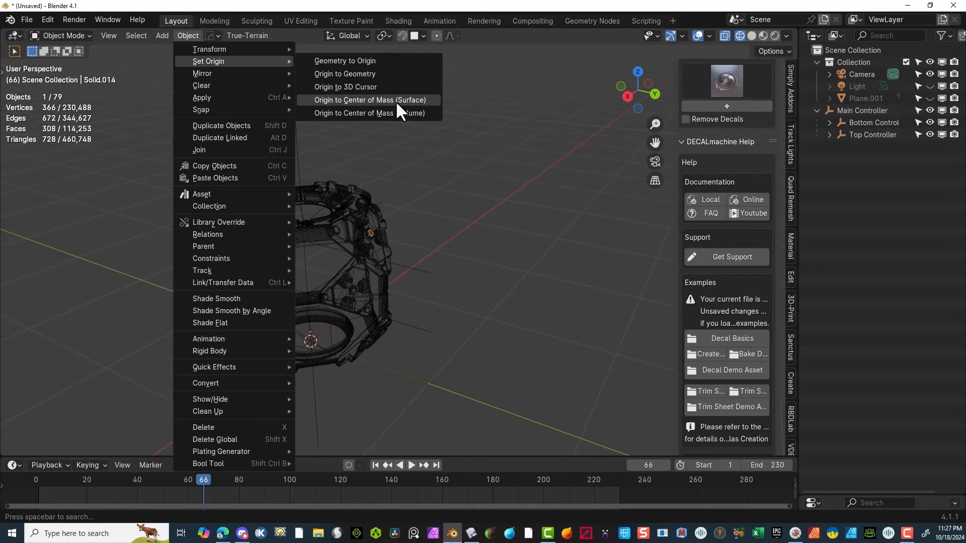
{"action": "left_click", "coordinate": [412, 101]}
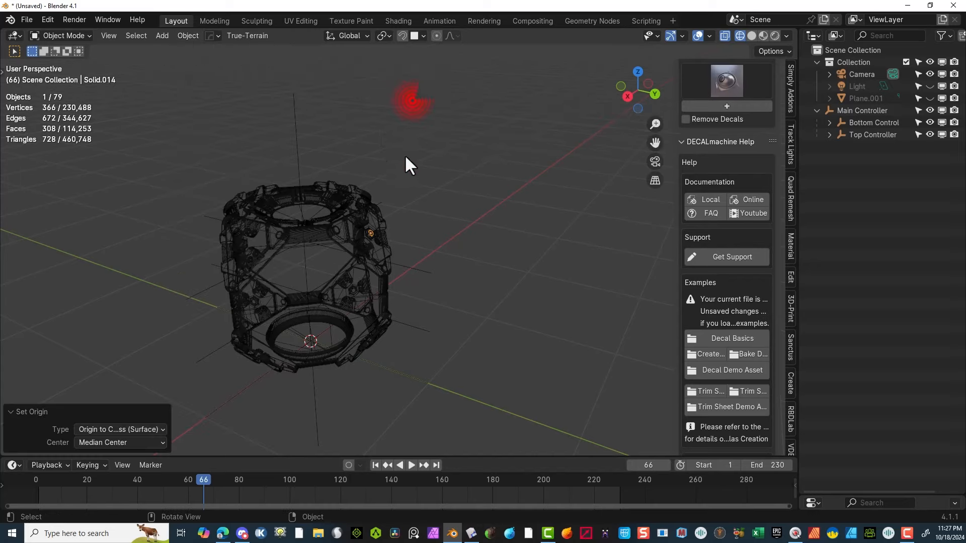
Step: Snap the 3D cursor to the selected ring on the upper triangular section
{"action": "scroll", "coordinate": [400, 287], "scroll_direction": "up", "scroll_amount": 10}
{"action": "scroll", "coordinate": [146, 189], "scroll_direction": "down", "scroll_amount": 3}
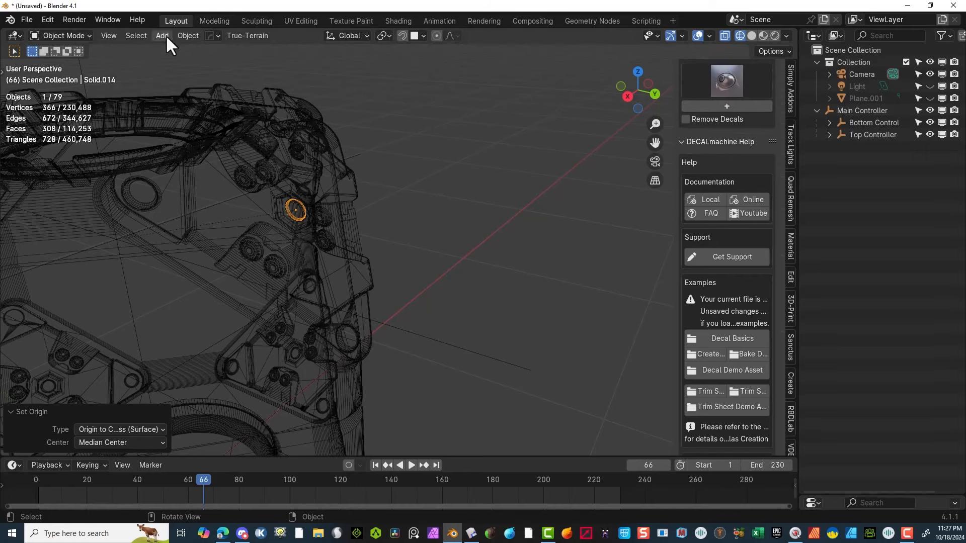
{"action": "scroll", "coordinate": [373, 120], "scroll_direction": "down", "scroll_amount": 4}
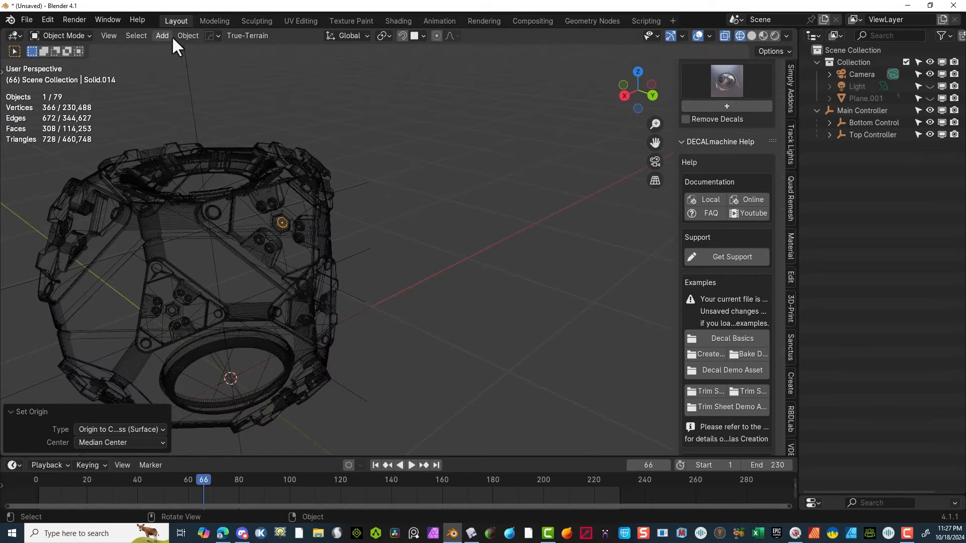
{"action": "left_click", "coordinate": [188, 35]}
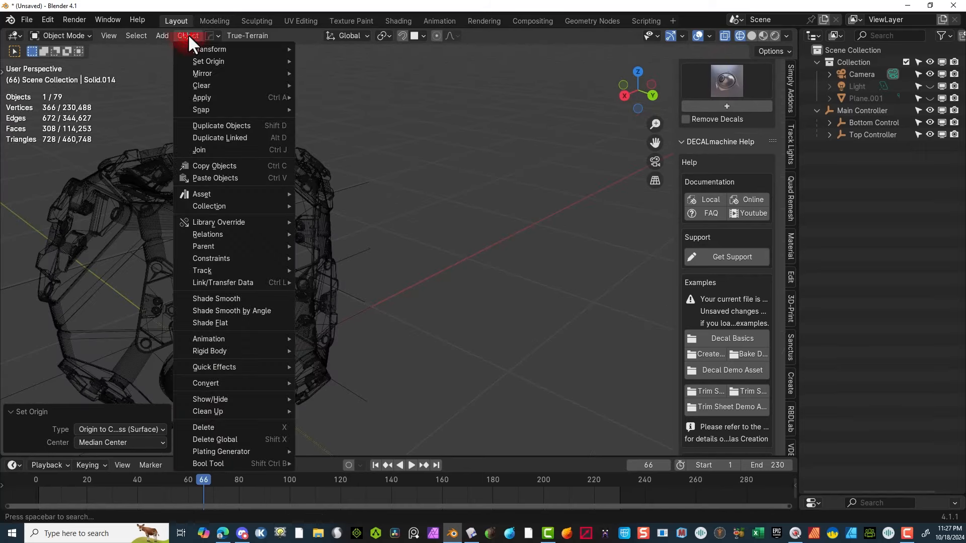
{"action": "mouse_move", "coordinate": [239, 110]}
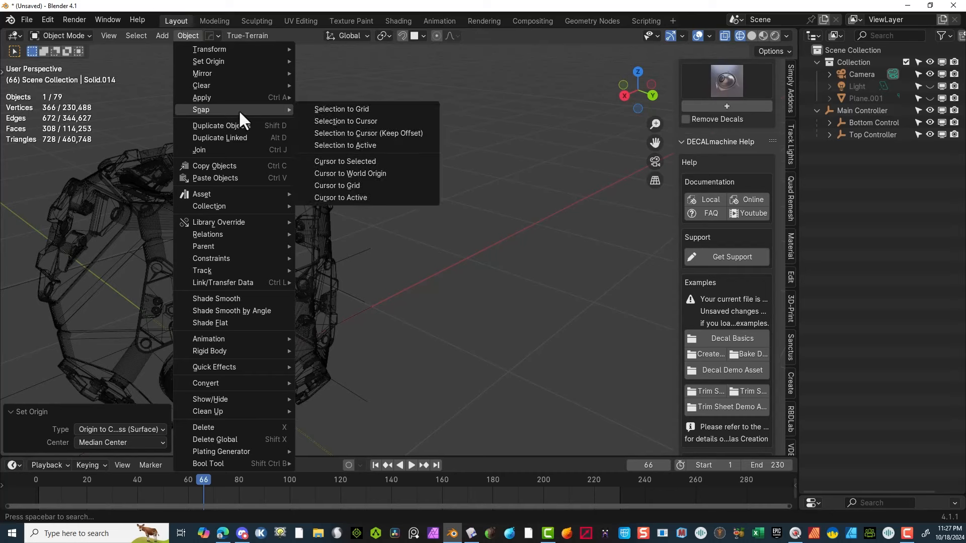
{"action": "left_click", "coordinate": [374, 161]}
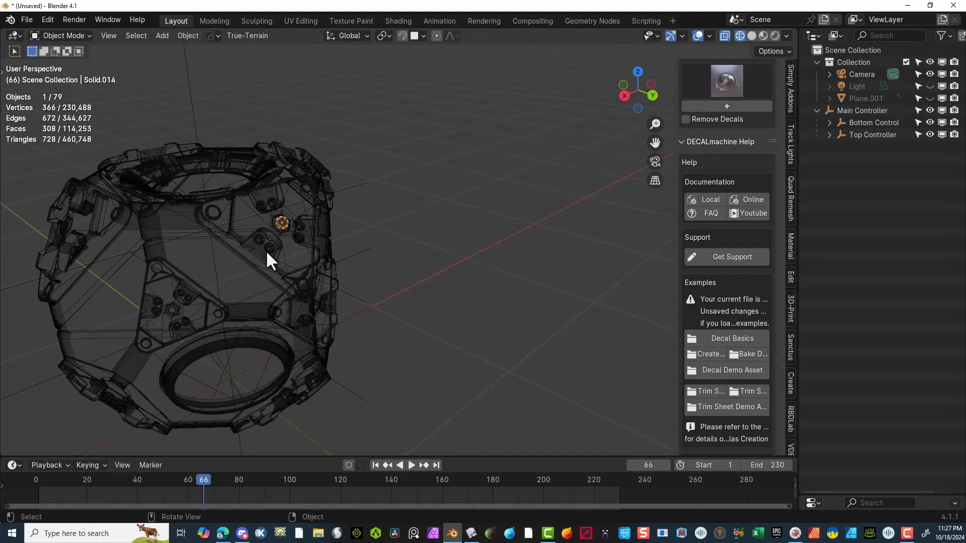
Step: Add a Plain Axes empty at the 3D cursor on the upper triangular section
{"action": "scroll", "coordinate": [327, 224], "scroll_direction": "down", "scroll_amount": 3}
{"action": "right_click", "coordinate": [407, 222]}
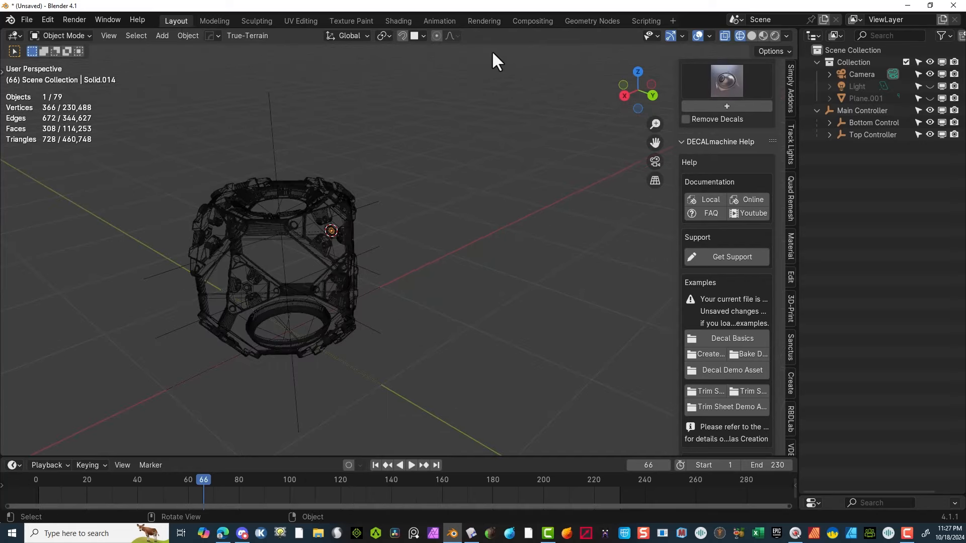
{"action": "left_click", "coordinate": [185, 35]}
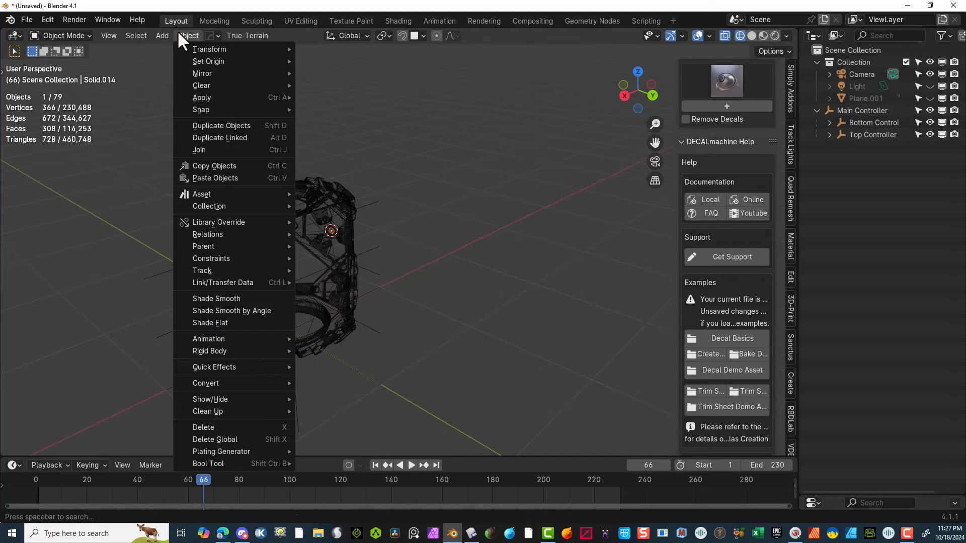
{"action": "mouse_move", "coordinate": [161, 36]}
{"action": "mouse_move", "coordinate": [237, 166]}
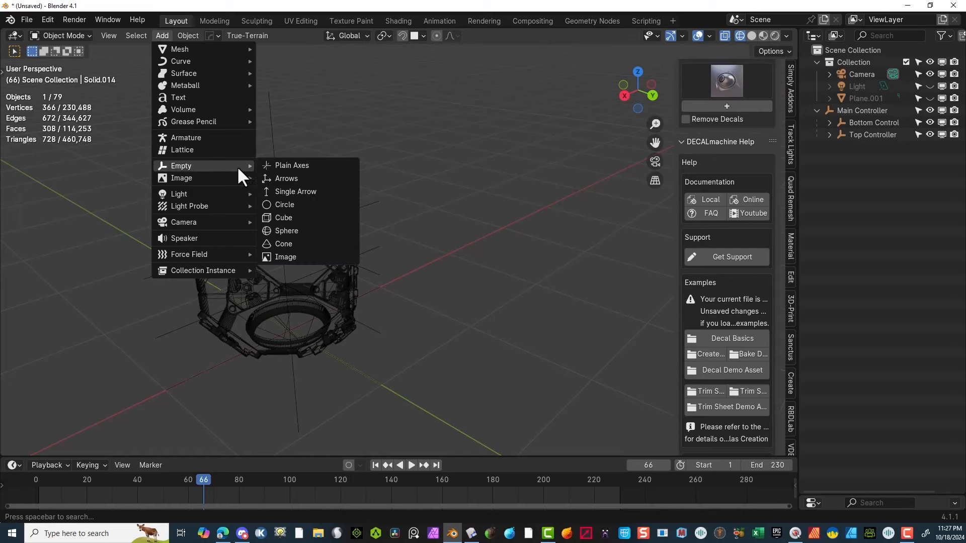
{"action": "left_click", "coordinate": [319, 168]}
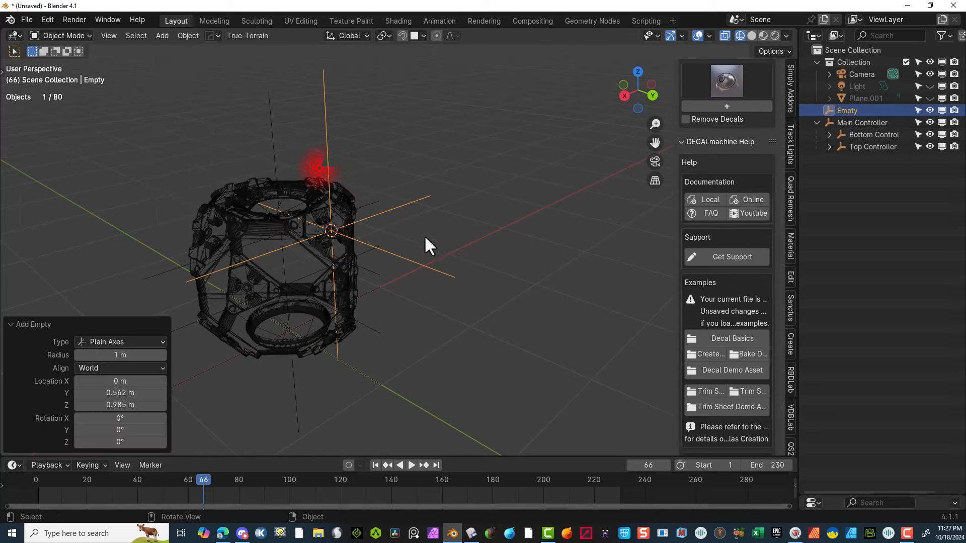
Step: Rename the new empty as Top section 1
{"action": "scroll", "coordinate": [424, 235], "scroll_direction": "up", "scroll_amount": 5}
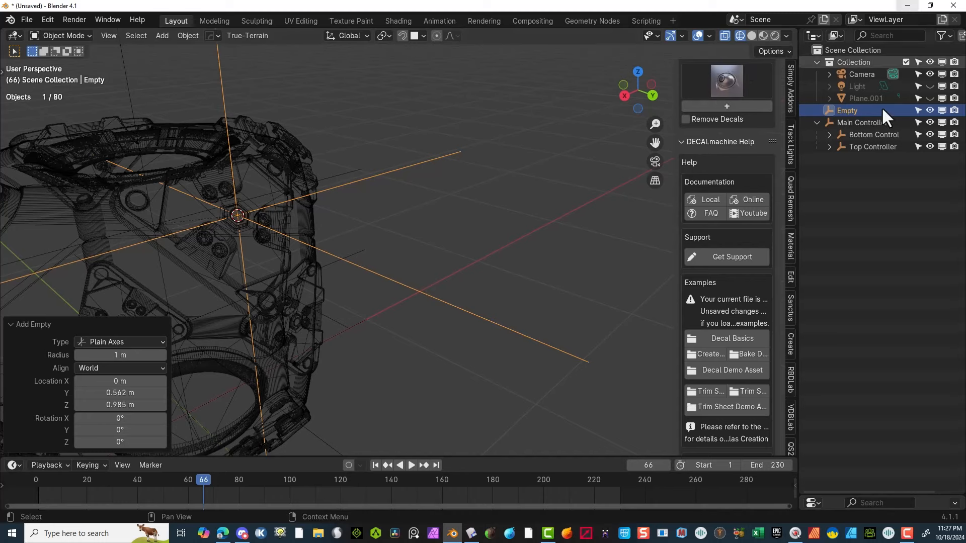
{"action": "double_click", "coordinate": [854, 110]}
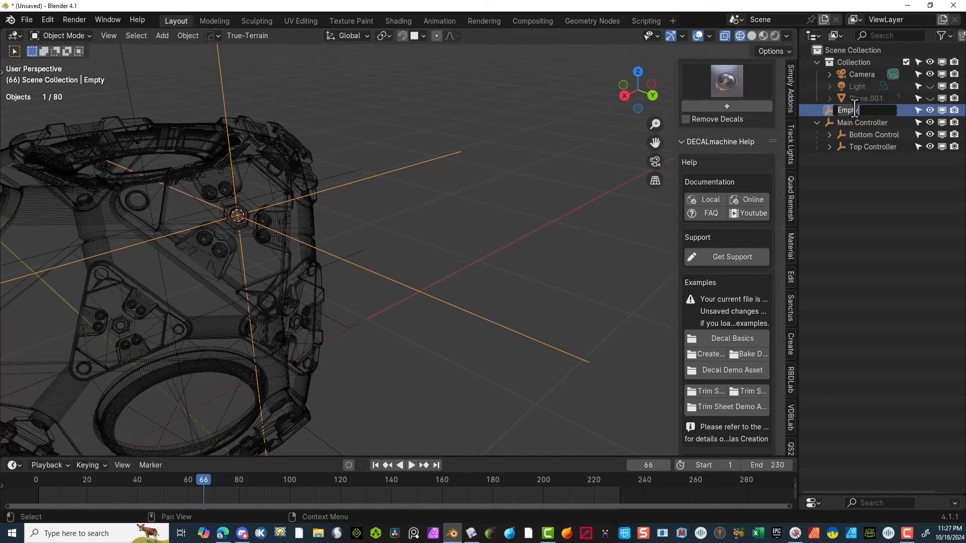
{"action": "type", "text": "Top "}
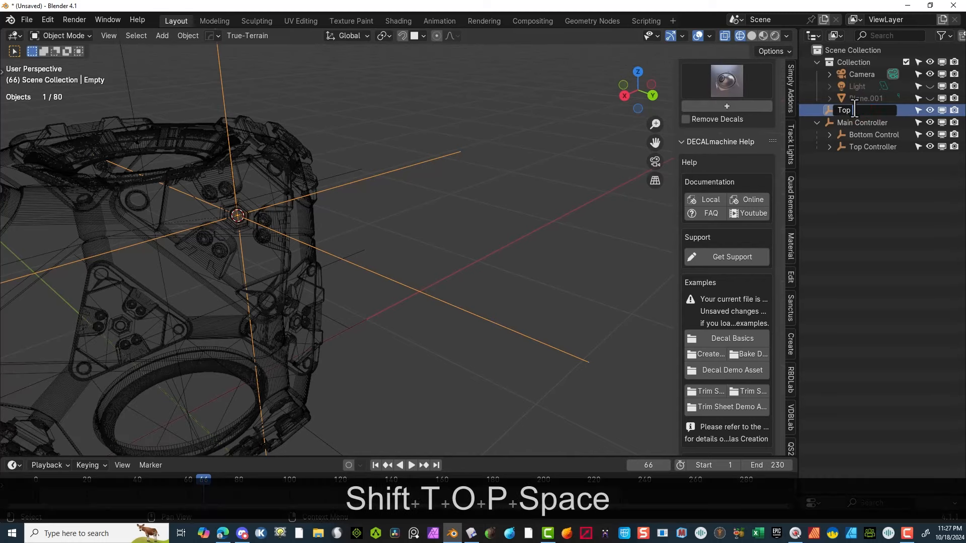
{"action": "type", "text": "Section"}
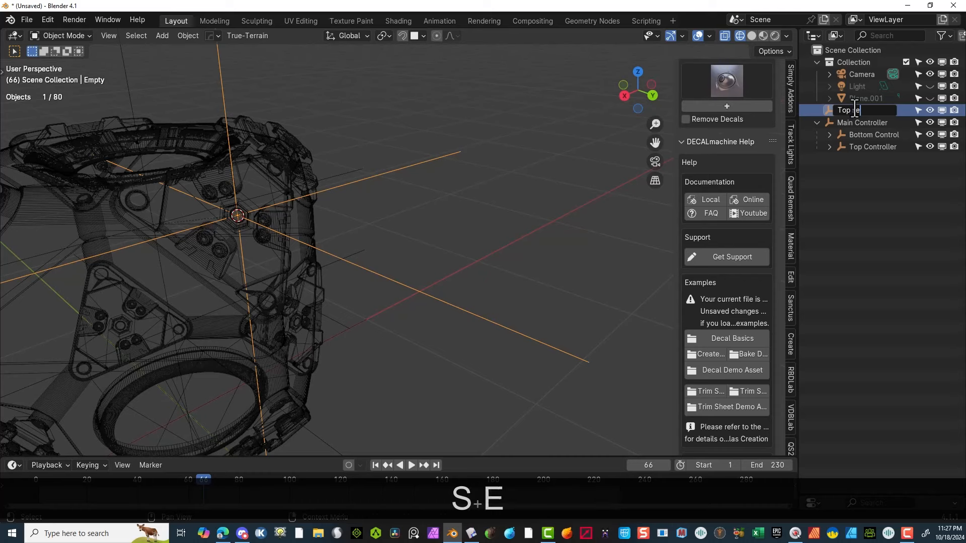
{"action": "type", "text": " 1"}
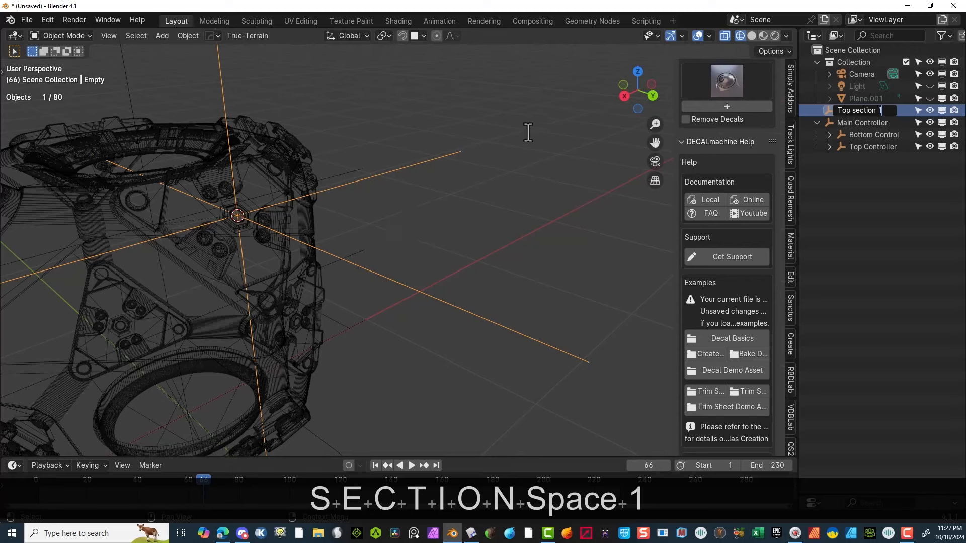
{"action": "key", "text": "Return"}
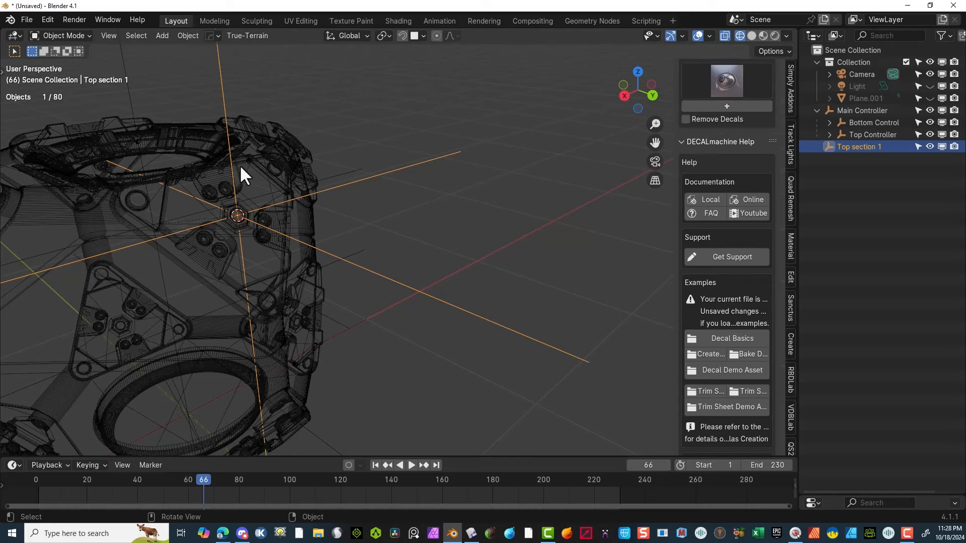
{"action": "scroll", "coordinate": [176, 351], "scroll_direction": "down", "scroll_amount": 5}
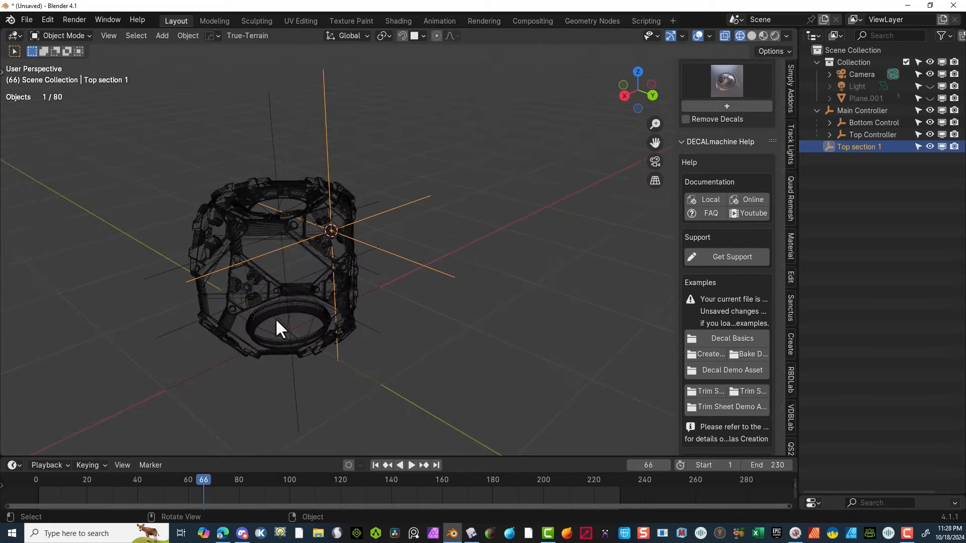
{"action": "middle_click_drag", "start_coordinate": [275, 318], "coordinate": [433, 186]}
{"action": "scroll", "coordinate": [419, 176], "scroll_direction": "up", "scroll_amount": 3}
{"action": "scroll", "coordinate": [420, 178], "scroll_direction": "up", "scroll_amount": 2}
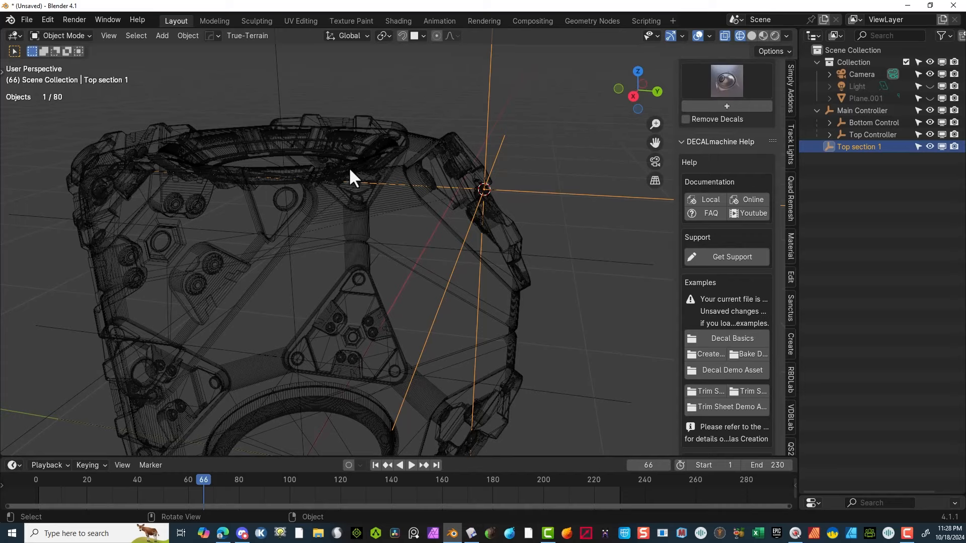
{"action": "middle_click_drag", "start_coordinate": [350, 170], "coordinate": [355, 179]}
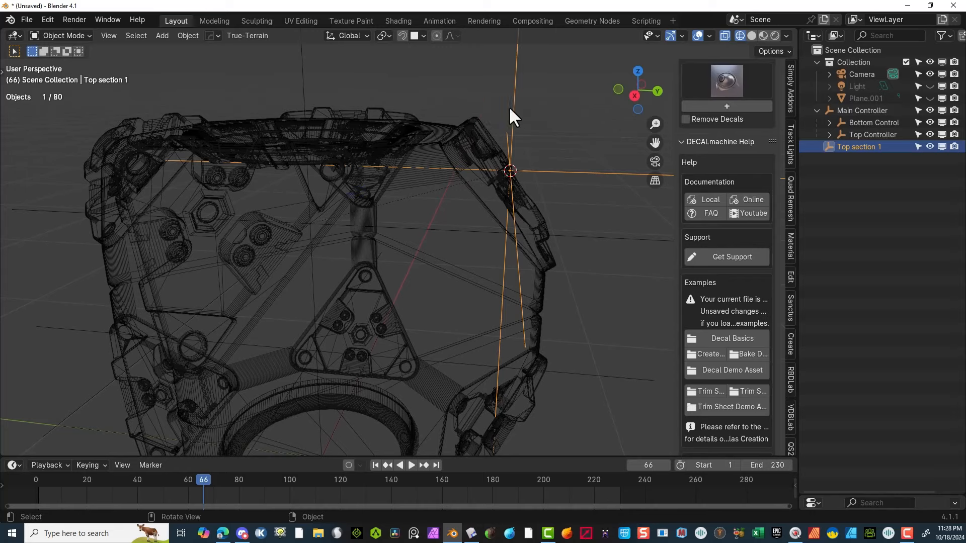
Step: Rotate the Top section 1 empty about 35.8° around the global X axis, aligning it with the upper triangular section's sloped face
{"action": "left_click", "coordinate": [634, 96]}
{"action": "scroll", "coordinate": [554, 101], "scroll_direction": "up", "scroll_amount": 5}
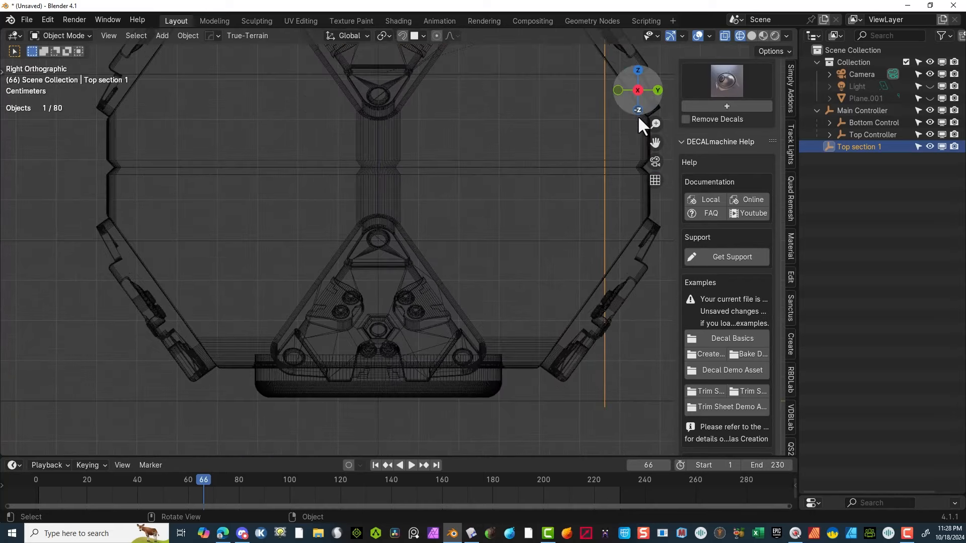
{"action": "left_click_drag", "start_coordinate": [655, 143], "coordinate": [485, 371]}
{"action": "scroll", "coordinate": [595, 429], "scroll_direction": "up", "scroll_amount": 5}
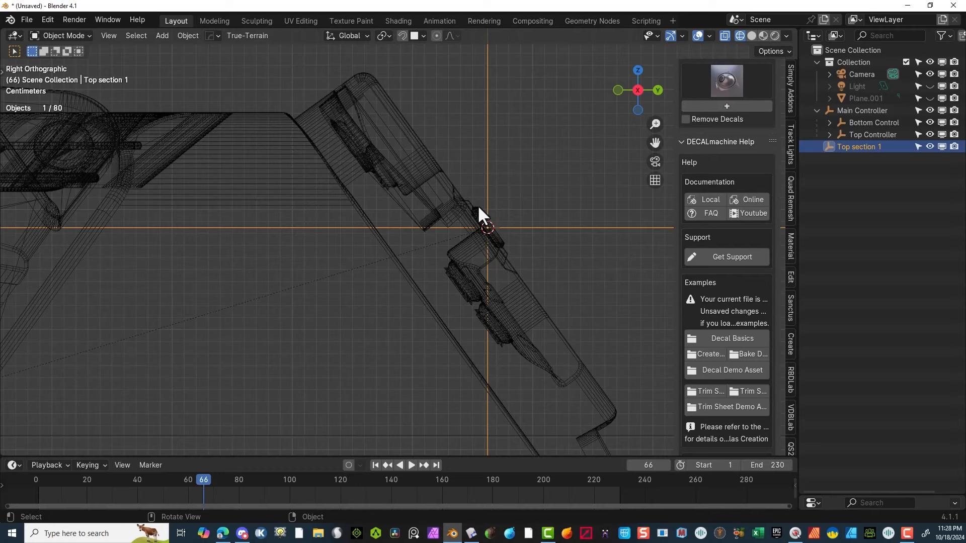
{"action": "scroll", "coordinate": [503, 228], "scroll_direction": "down", "scroll_amount": 2}
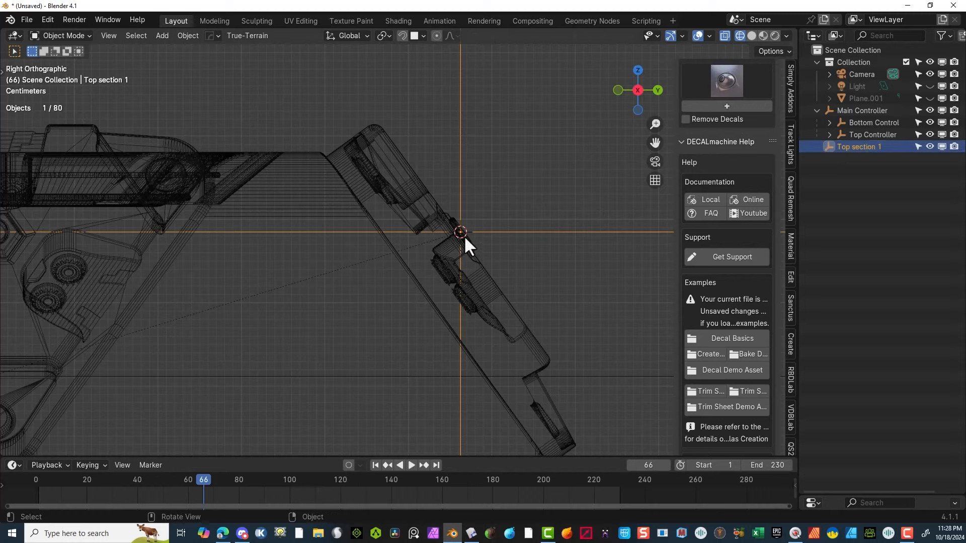
{"action": "key", "text": "r"}
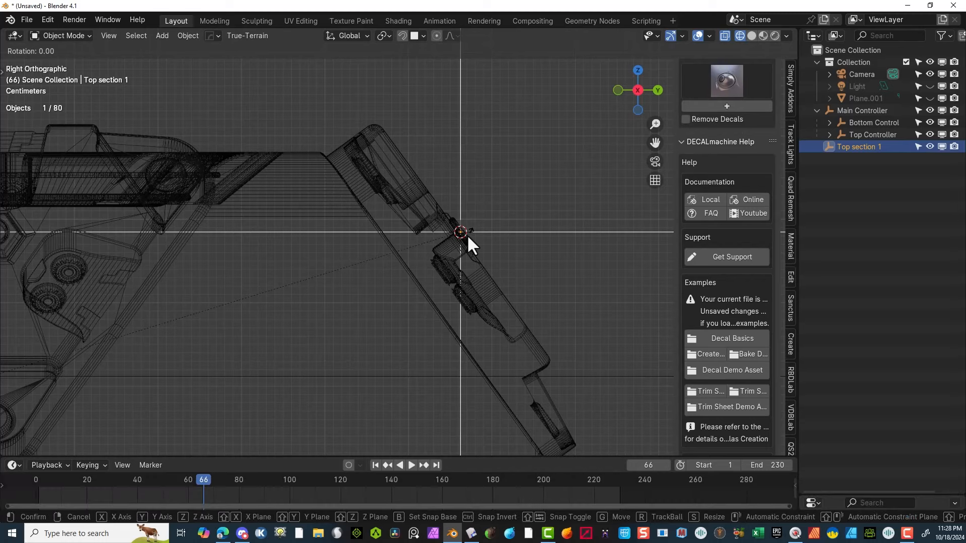
{"action": "key", "text": "x"}
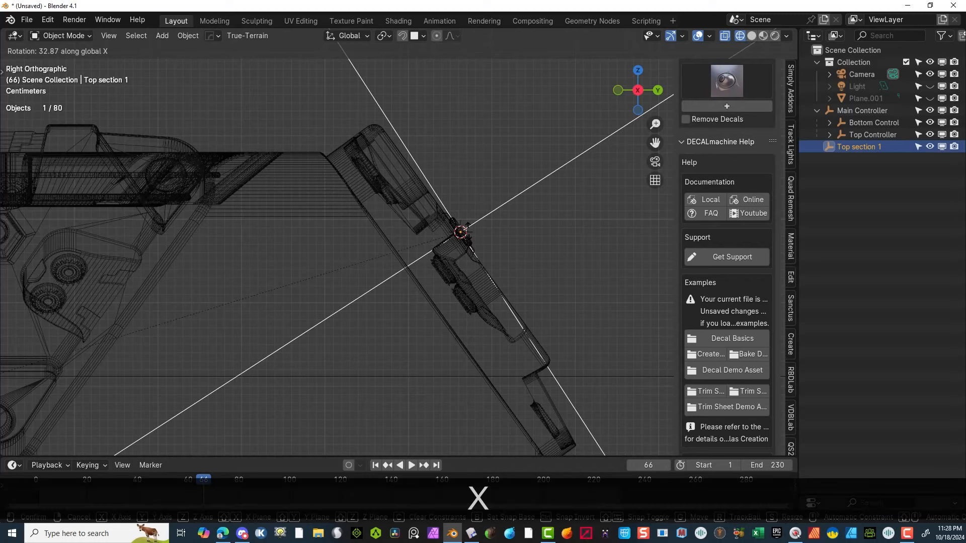
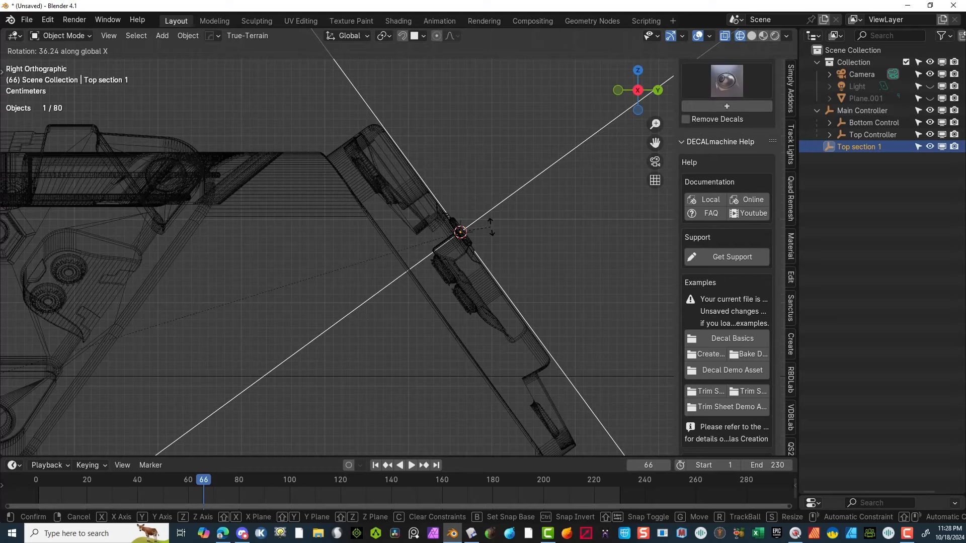
{"action": "left_click", "coordinate": [492, 226]}
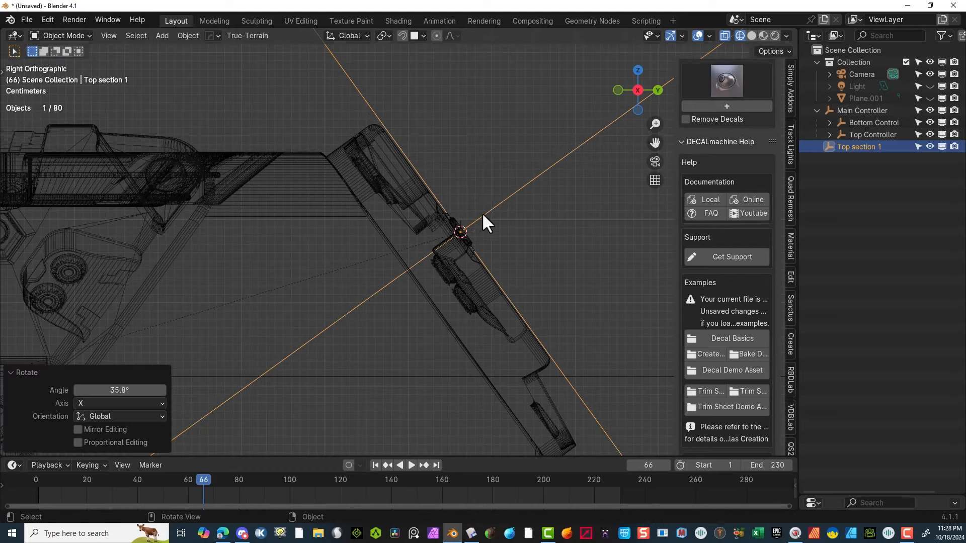
Step: Fine-tune the Top section 1 empty's alignment by rotating it about -0.08° around the global X axis
{"action": "scroll", "coordinate": [391, 84], "scroll_direction": "up", "scroll_amount": 2}
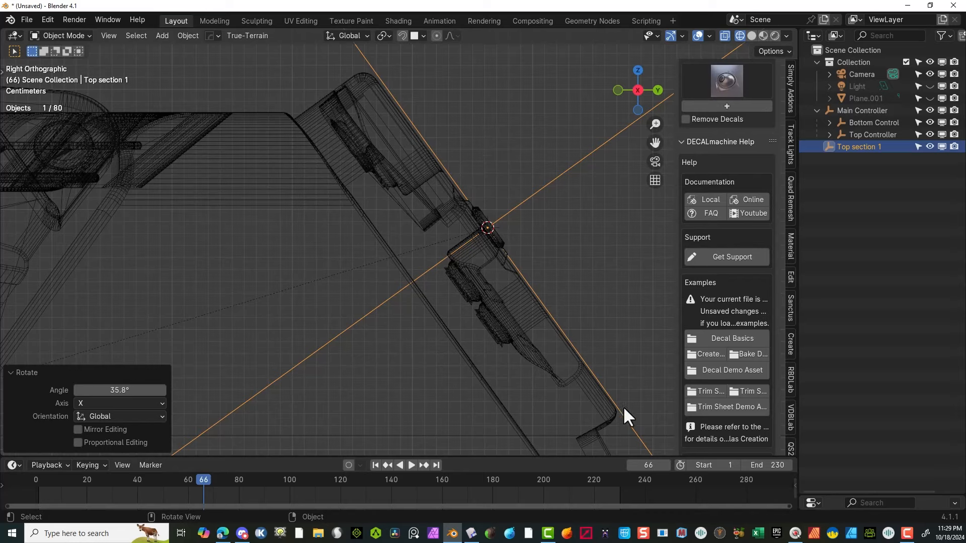
{"action": "scroll", "coordinate": [527, 240], "scroll_direction": "up", "scroll_amount": 1}
{"action": "key", "text": "r"}
{"action": "key", "text": "x"}
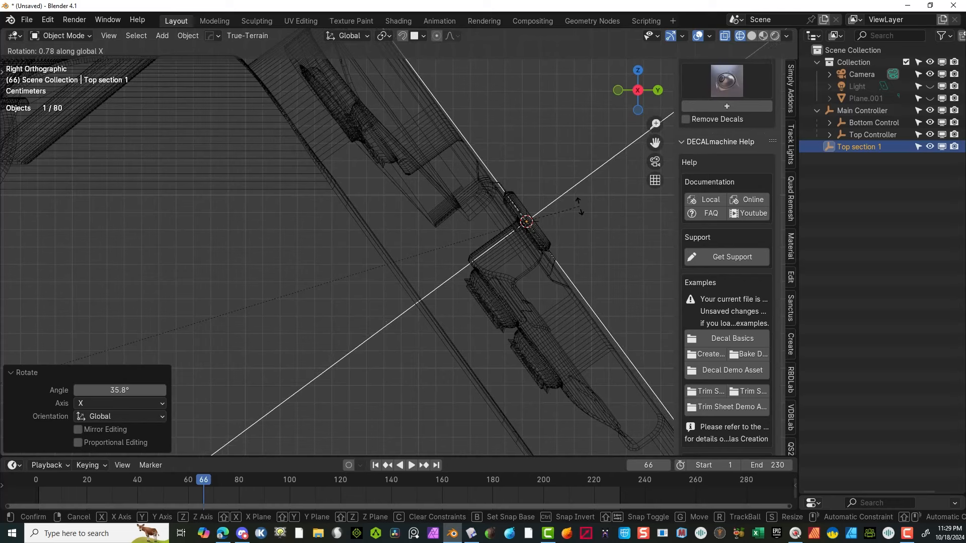
{"action": "left_click", "coordinate": [617, 198]}
{"action": "scroll", "coordinate": [604, 204], "scroll_direction": "down", "scroll_amount": 3}
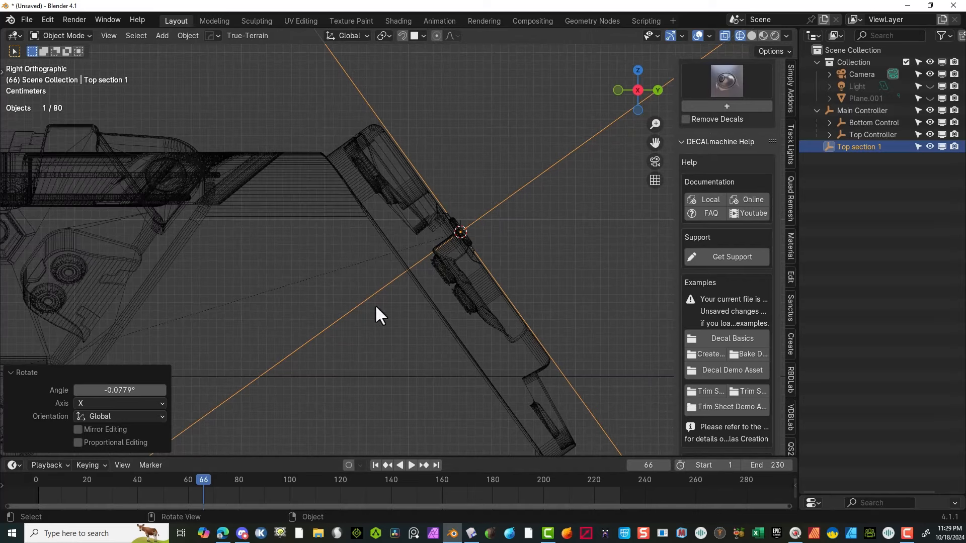
Step: Parent only the upper triangular section's parts to the Top section 1 empty as Object, excluding the frame, neighbouring sections and Top Controller
{"action": "scroll", "coordinate": [498, 227], "scroll_direction": "down", "scroll_amount": 7}
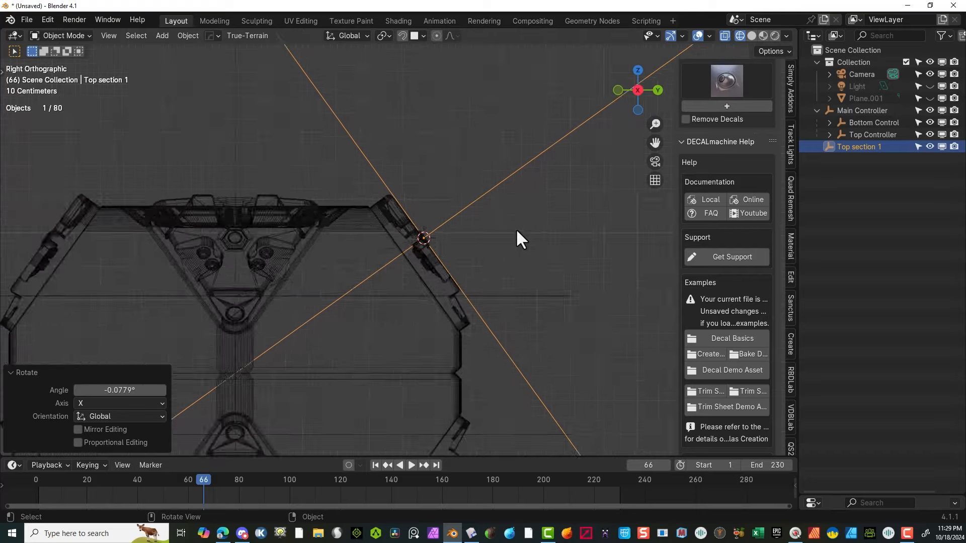
{"action": "mouse_move", "coordinate": [512, 227]}
{"action": "middle_mouse_down"}
{"action": "mouse_move", "coordinate": [521, 222]}
{"action": "mouse_move", "coordinate": [512, 229]}
{"action": "middle_mouse_up"}
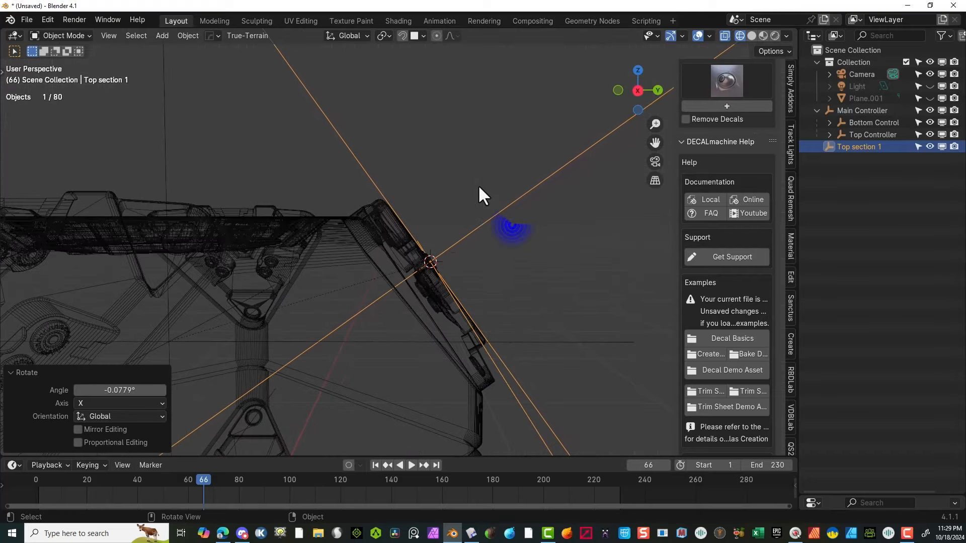
{"action": "left_click", "coordinate": [638, 94]}
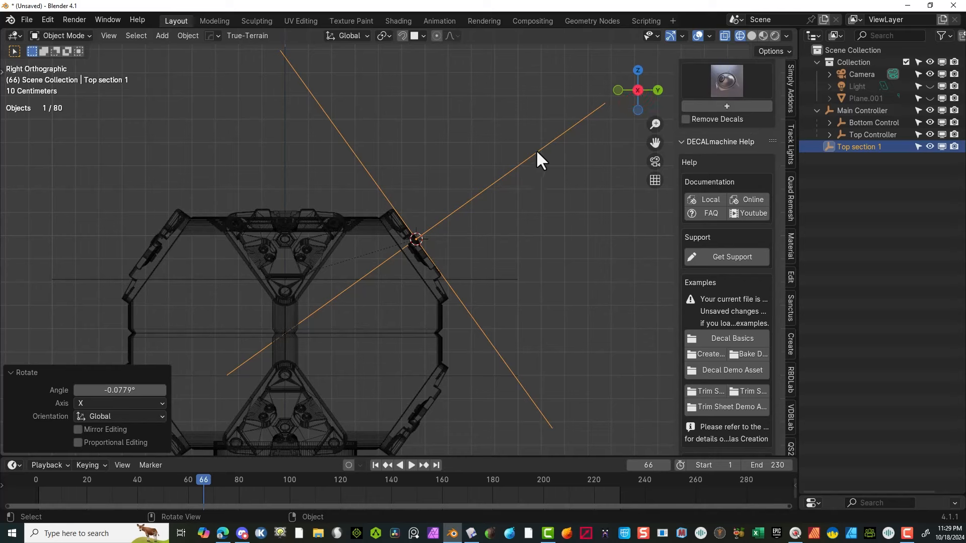
{"action": "left_click_drag", "start_coordinate": [536, 149], "coordinate": [386, 316]}
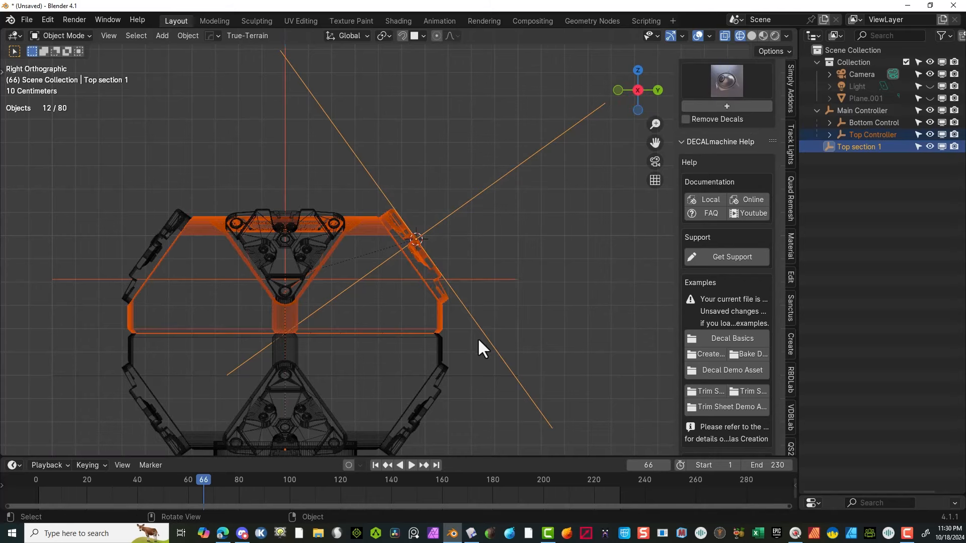
{"action": "left_click_drag", "start_coordinate": [477, 314], "coordinate": [325, 406], "text": "ctrl"}
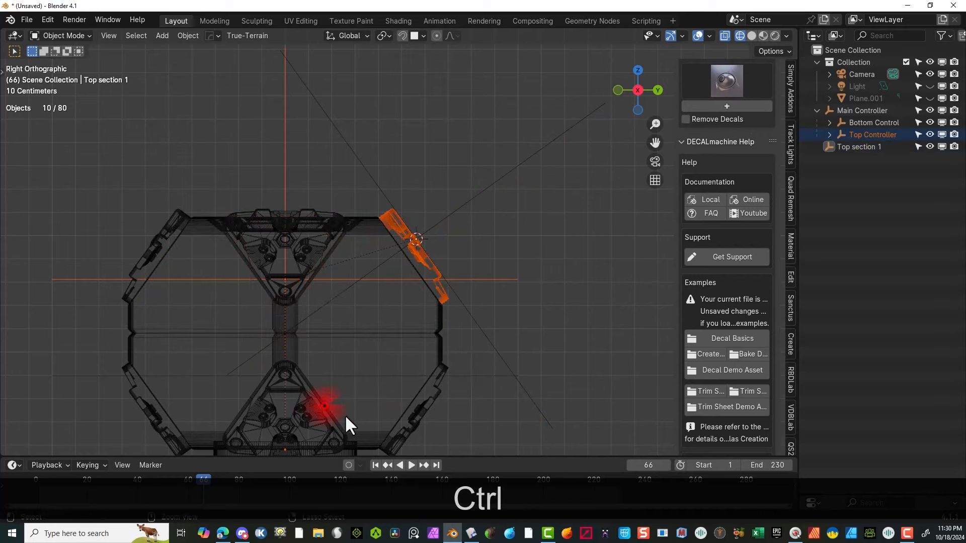
{"action": "left_click_drag", "start_coordinate": [300, 142], "coordinate": [191, 312], "text": "ctrl"}
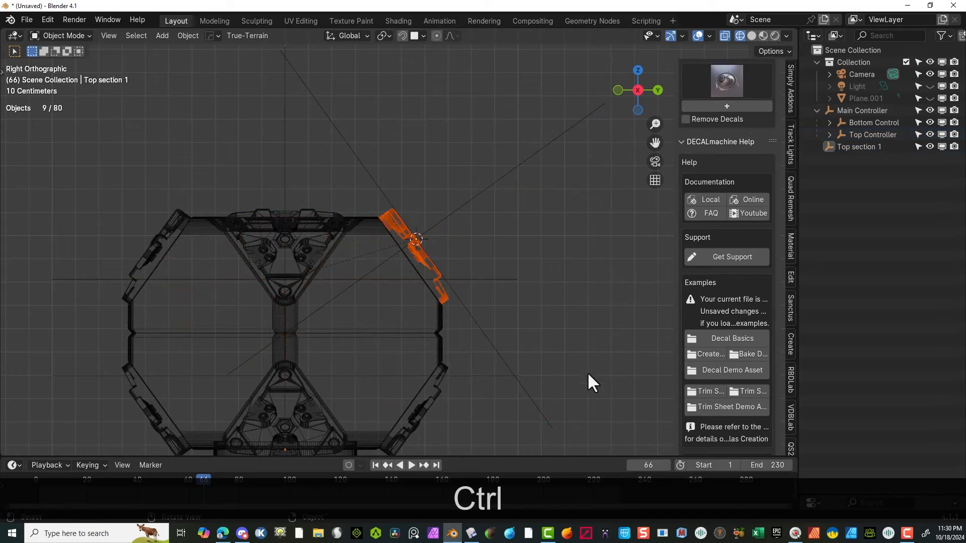
{"action": "scroll", "coordinate": [467, 240], "scroll_direction": "up", "scroll_amount": 5}
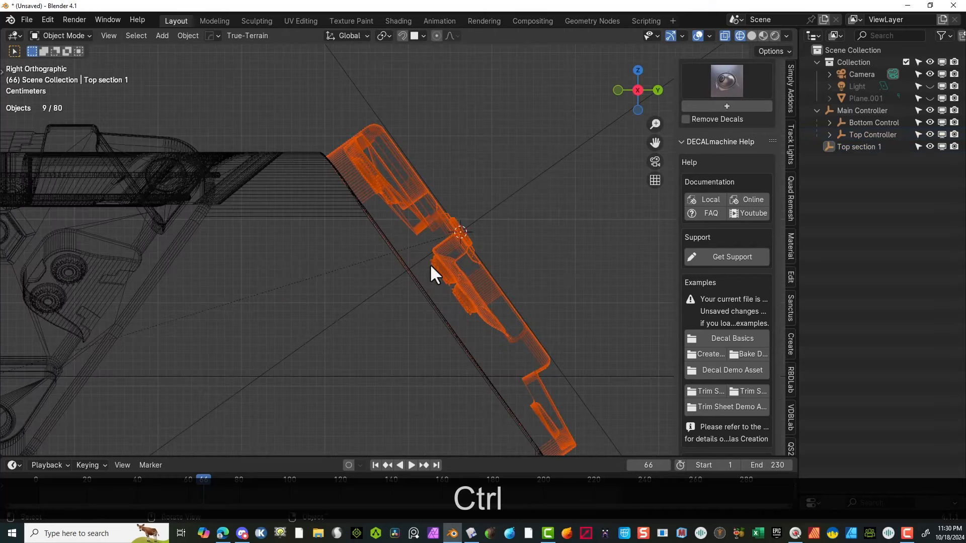
{"action": "scroll", "coordinate": [537, 225], "scroll_direction": "down", "scroll_amount": 8}
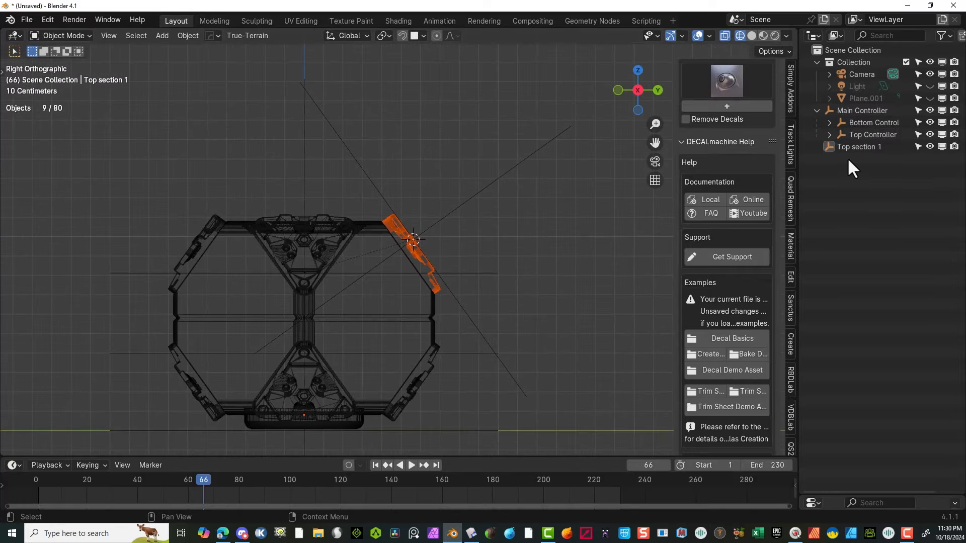
{"action": "left_click", "coordinate": [868, 148], "text": "ctrl"}
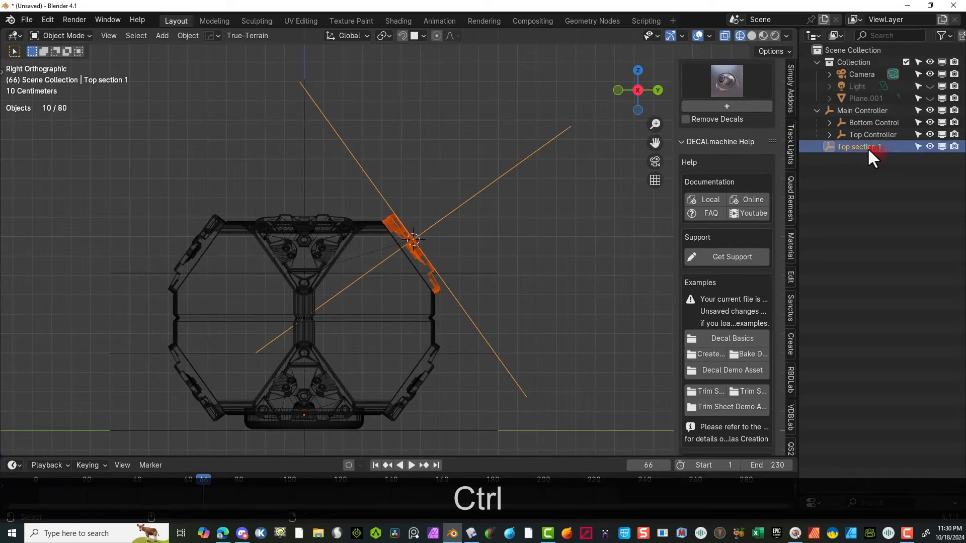
{"action": "left_click", "coordinate": [181, 36]}
{"action": "mouse_move", "coordinate": [289, 247]}
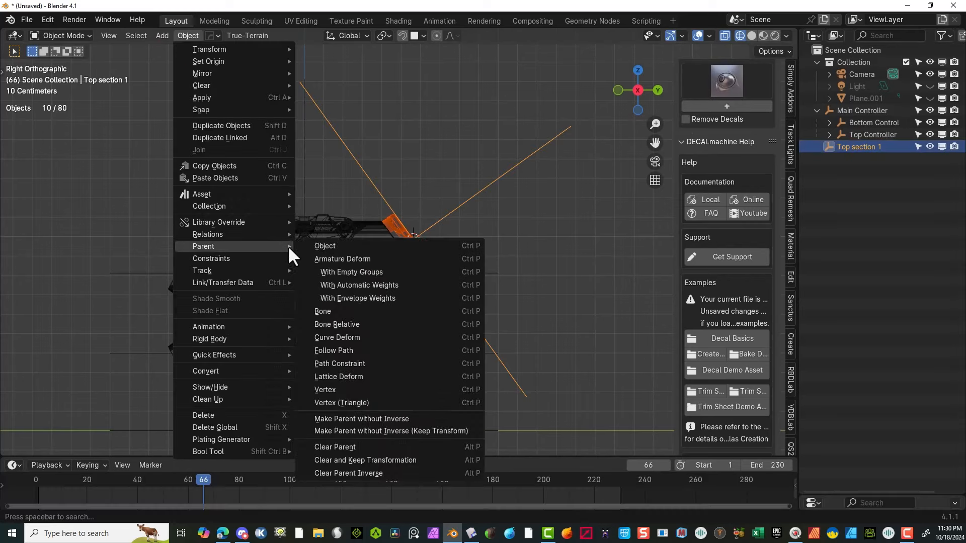
{"action": "left_click", "coordinate": [331, 245]}
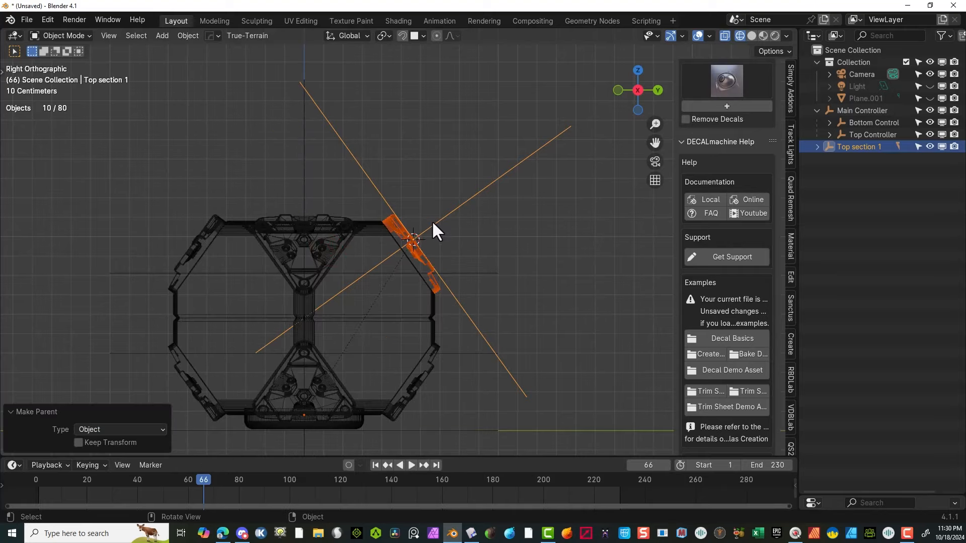
Step: Try moving Top section 1 with its triangular section away from the container, and cancel the move
{"action": "key", "text": "g"}
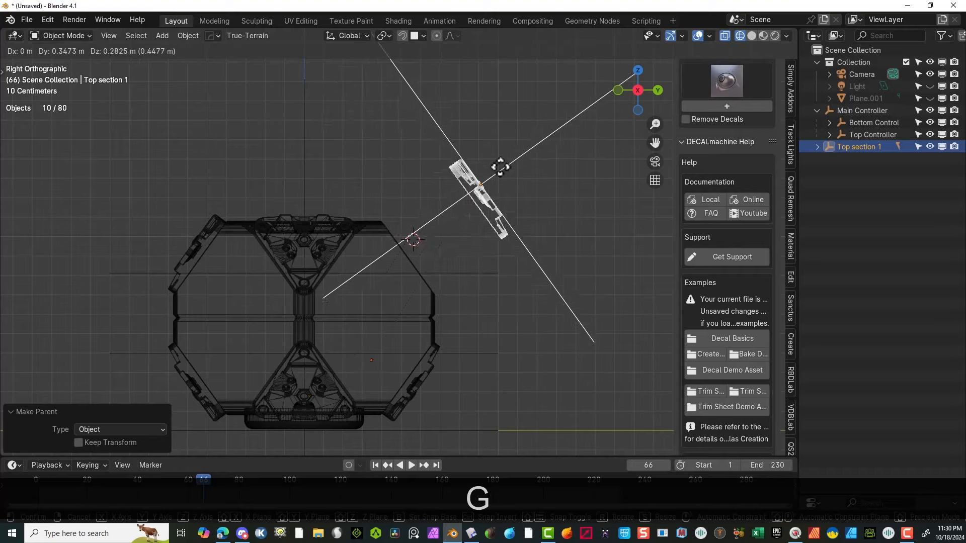
{"action": "right_click", "coordinate": [475, 176]}
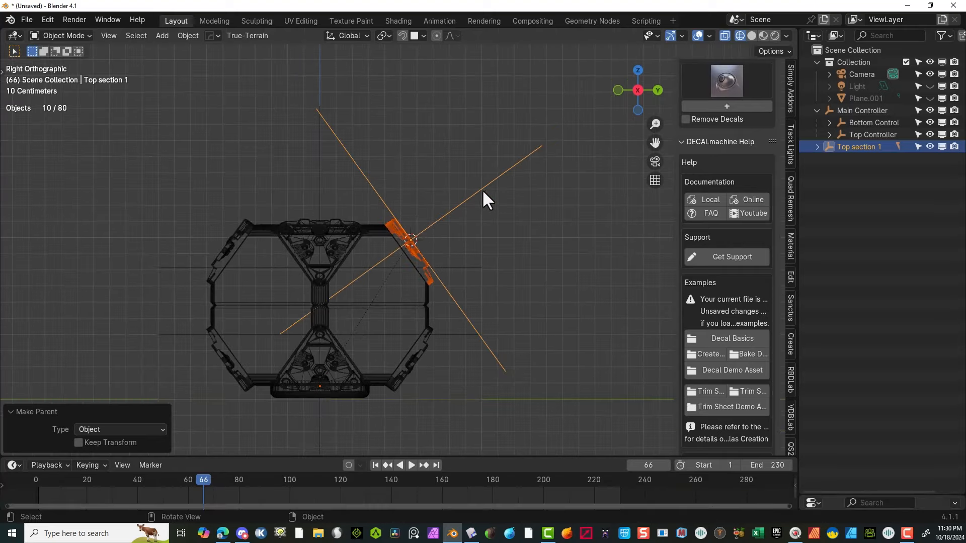
{"action": "middle_click_drag", "start_coordinate": [483, 193], "coordinate": [374, 242]}
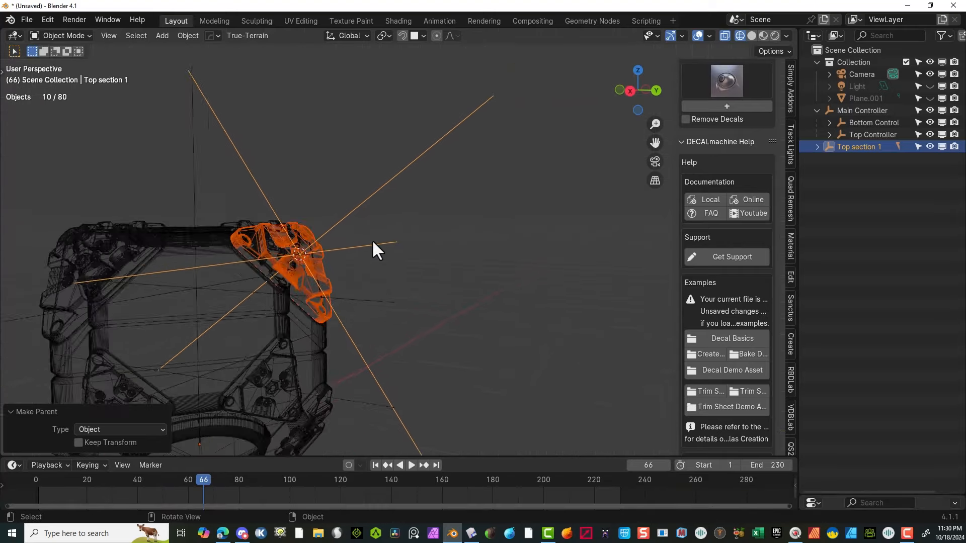
{"action": "scroll", "coordinate": [372, 242], "scroll_direction": "down", "scroll_amount": 2}
{"action": "right_click", "coordinate": [486, 190]}
{"action": "scroll", "coordinate": [619, 148], "scroll_direction": "down", "scroll_amount": 3}
{"action": "scroll", "coordinate": [678, 173], "scroll_direction": "up", "scroll_amount": 1}
{"action": "scroll", "coordinate": [617, 174], "scroll_direction": "up", "scroll_amount": 1}
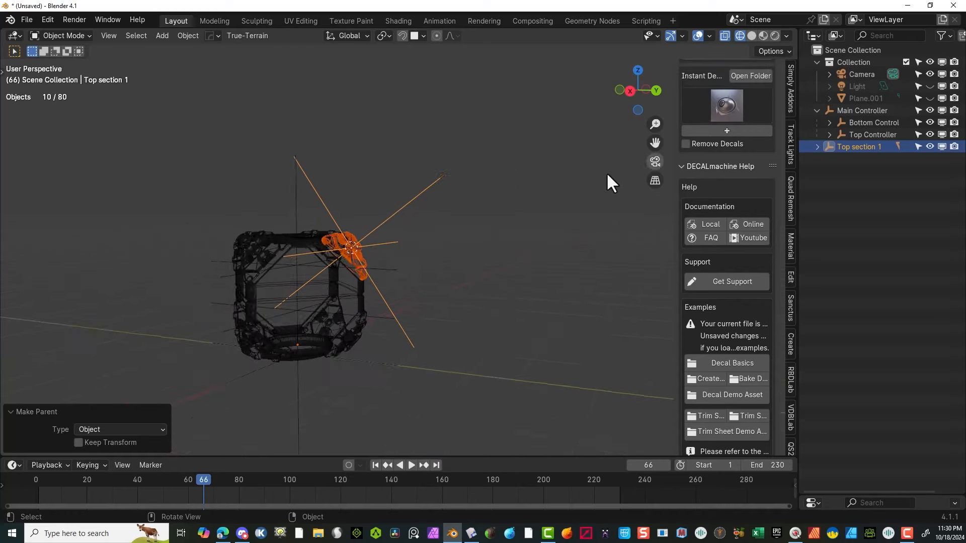
{"action": "middle_click_drag", "start_coordinate": [607, 175], "coordinate": [403, 287]}
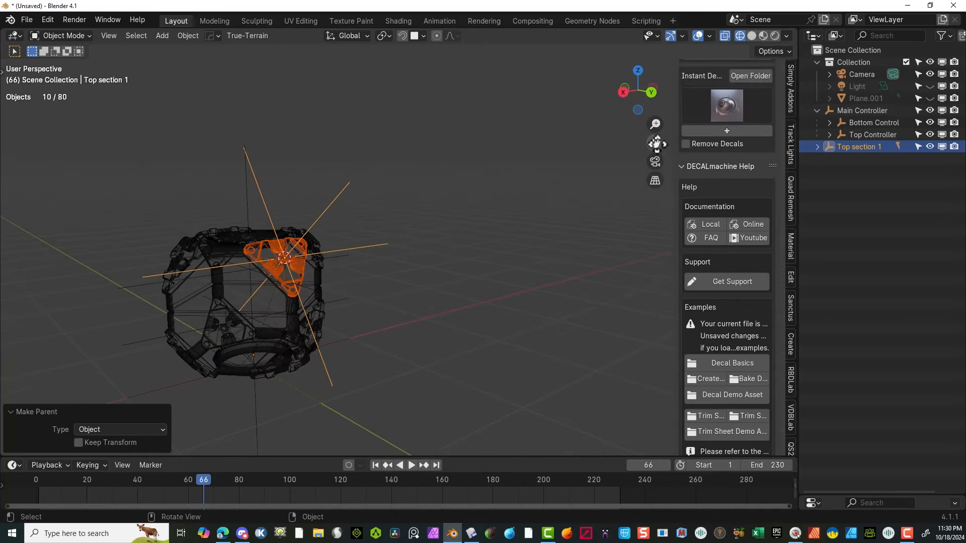
Step: Display the transform properties of the Top section 1 empty
{"action": "left_click_drag", "start_coordinate": [656, 144], "coordinate": [657, 144]}
{"action": "scroll", "coordinate": [483, 208], "scroll_direction": "up", "scroll_amount": 5}
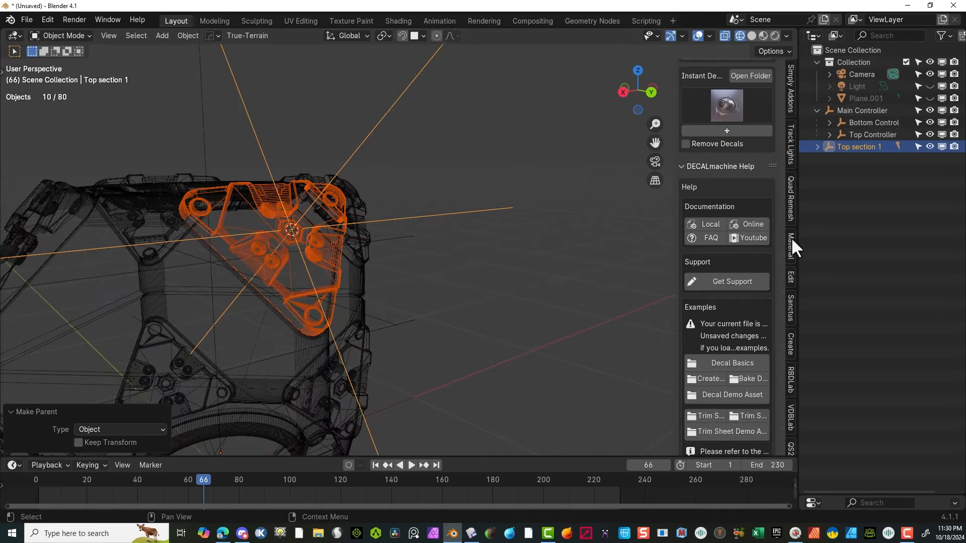
{"action": "left_click", "coordinate": [790, 271]}
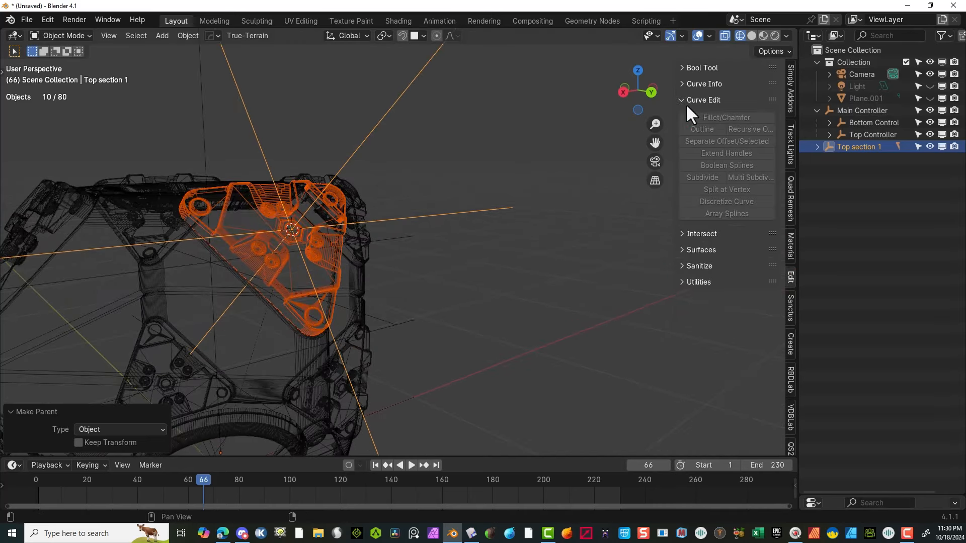
{"action": "scroll", "coordinate": [791, 342], "scroll_direction": "up", "scroll_amount": 10}
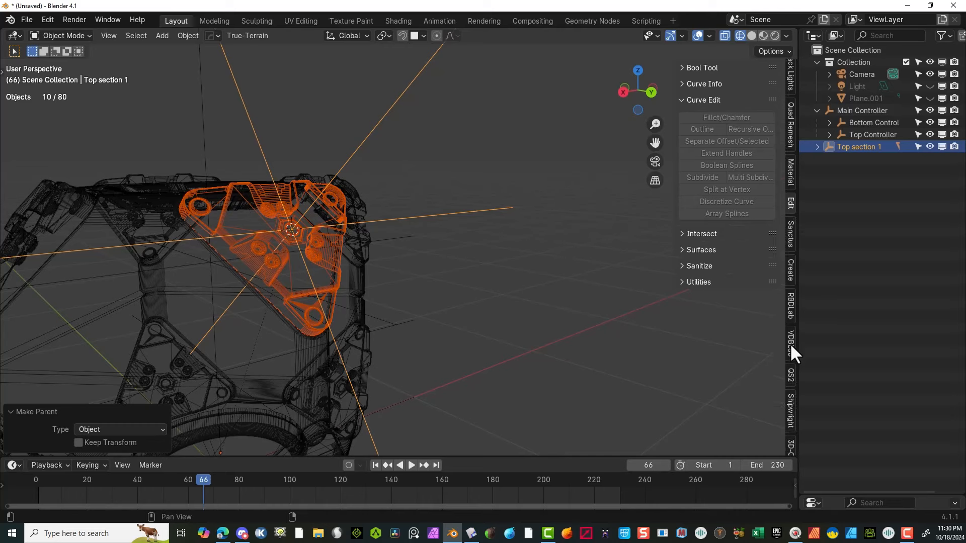
{"action": "scroll", "coordinate": [789, 92], "scroll_direction": "up", "scroll_amount": 3}
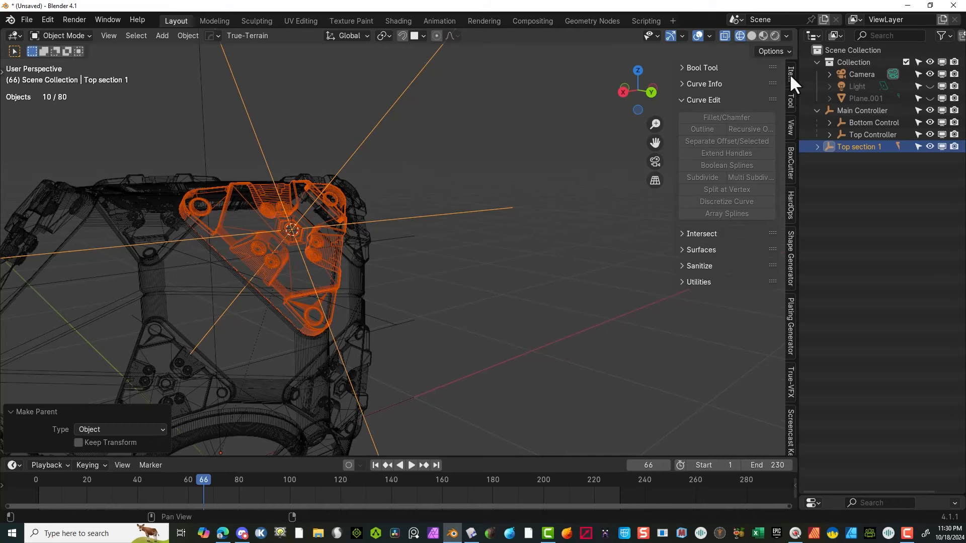
{"action": "left_click", "coordinate": [790, 74]}
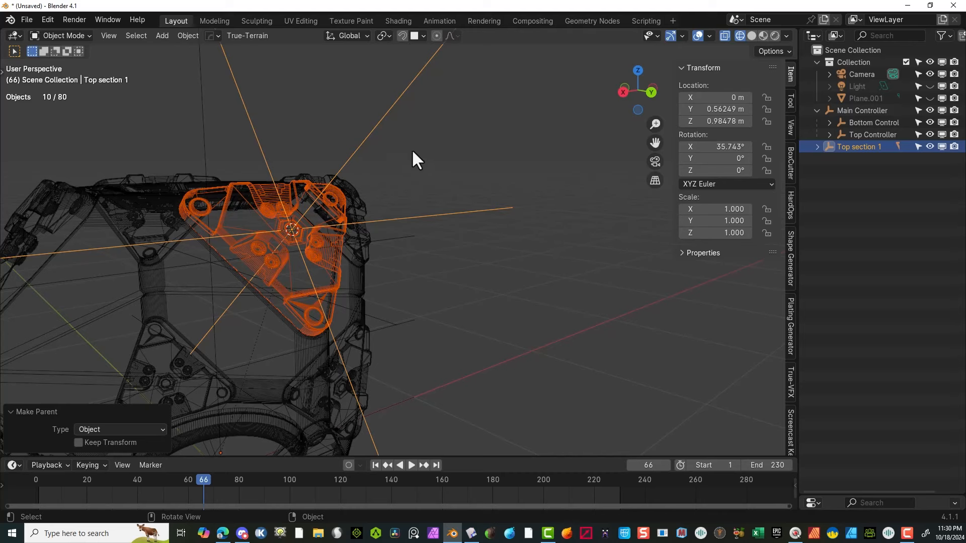
Step: Try a 25° Y rotation on Top section 1 and reset the Y rotation to 0
{"action": "mouse_move", "coordinate": [710, 156]}
{"action": "left_mouse_down"}
{"action": "mouse_move", "coordinate": [677, 156]}
{"action": "mouse_move", "coordinate": [704, 164]}
{"action": "left_mouse_up"}
{"action": "left_click", "coordinate": [724, 159]}
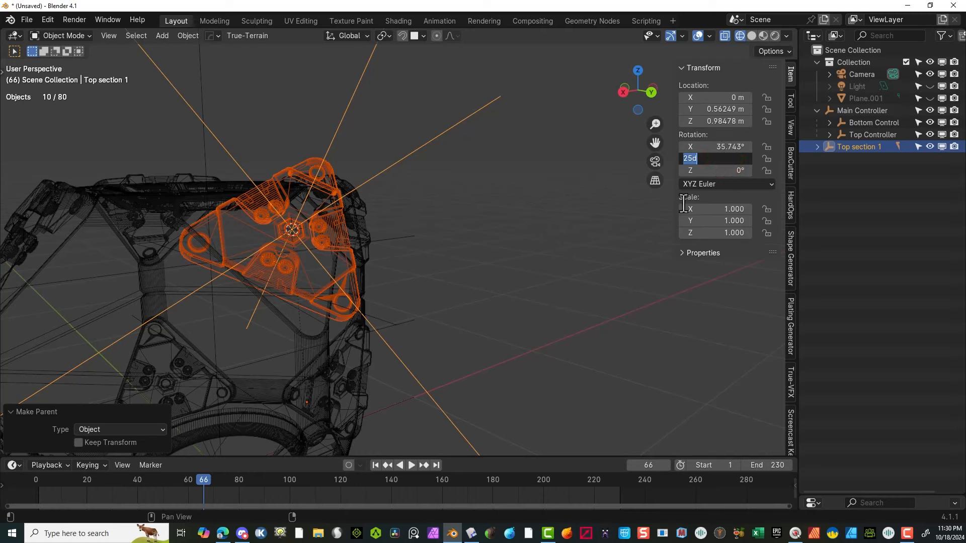
{"action": "type", "text": "0"}
{"action": "key", "text": "Tab"}
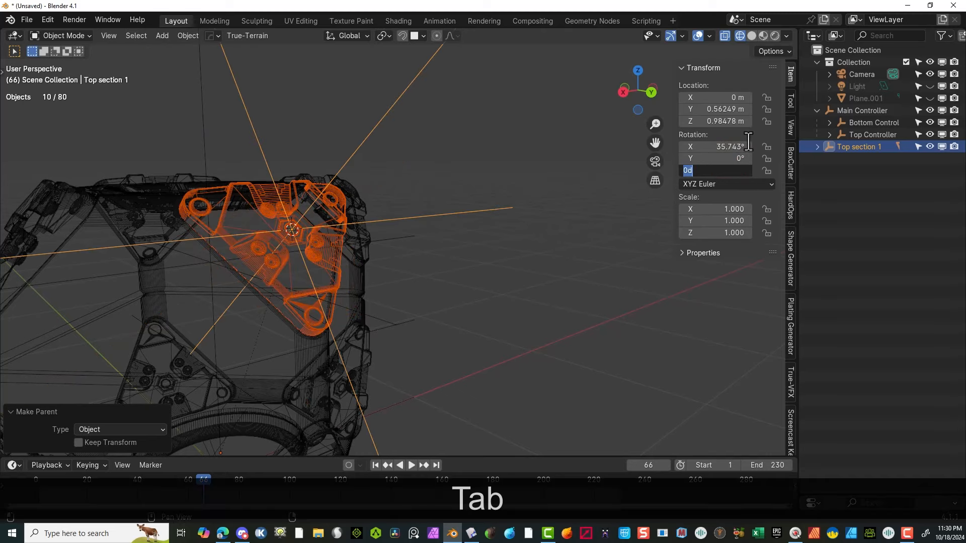
Step: Change the Top section 1 empty's rotation mode to YZX Euler
{"action": "left_click", "coordinate": [708, 184]}
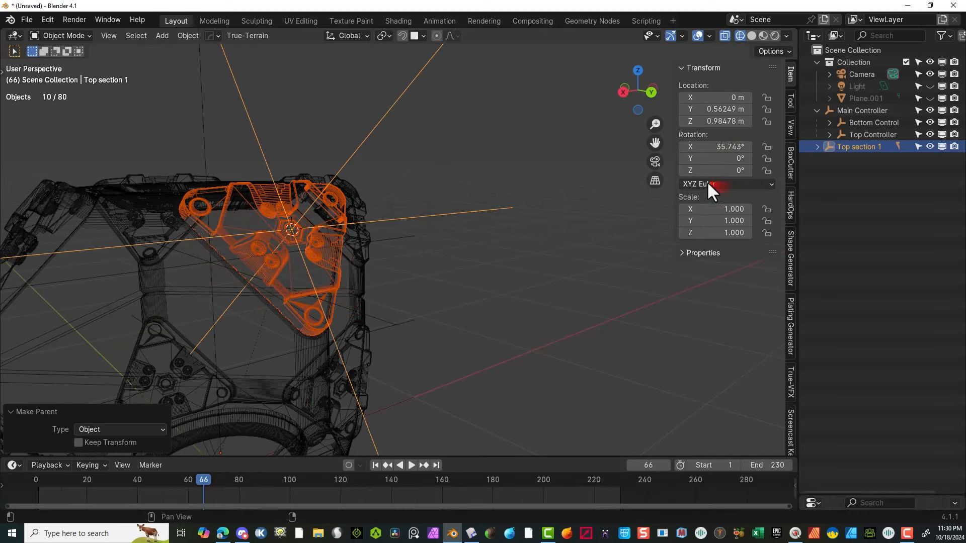
{"action": "key", "text": "ctrl+z"}
{"action": "left_click", "coordinate": [735, 184]}
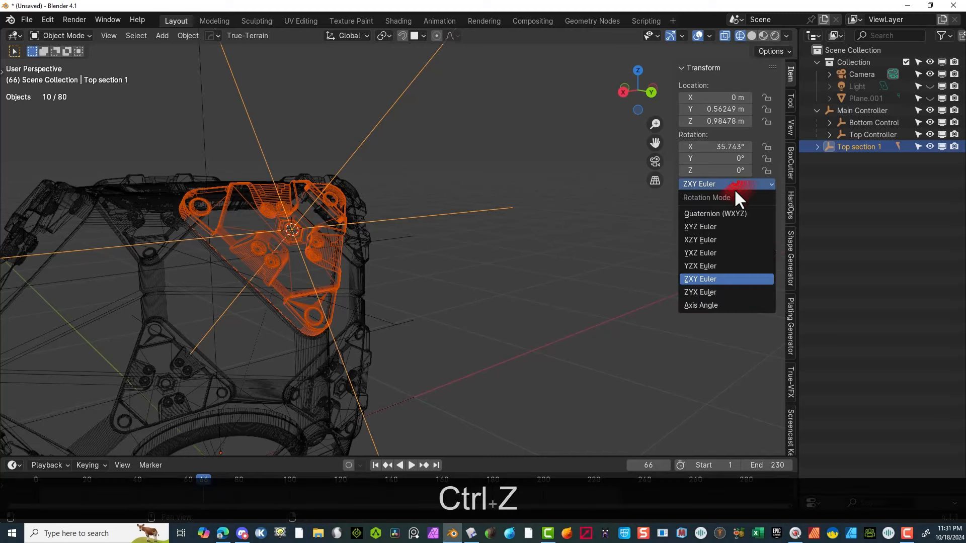
{"action": "left_click", "coordinate": [717, 265]}
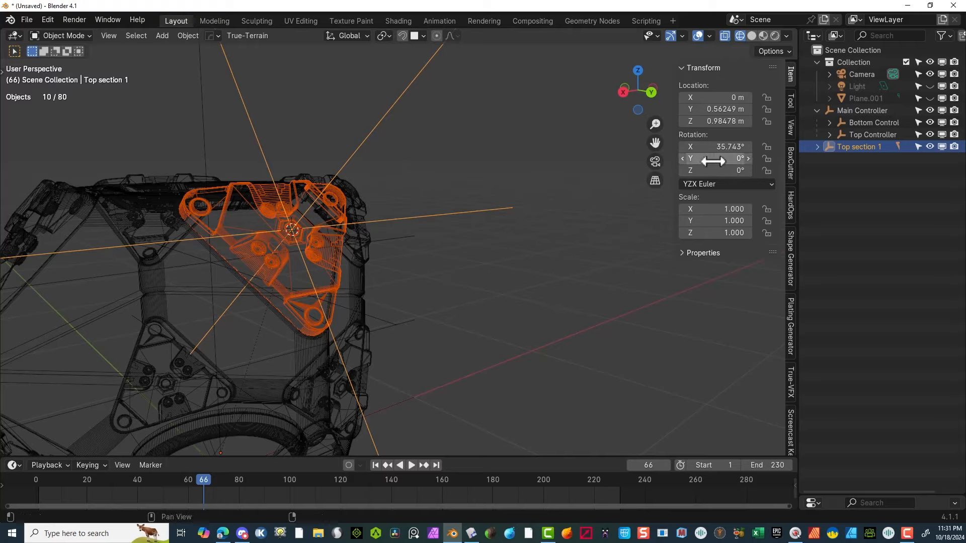
Step: Try large negative Y rotations on Top section 1, viewing the triangular section edge-on, and reset the Y rotation to 0
{"action": "left_click_drag", "start_coordinate": [724, 159], "coordinate": [678, 201]}
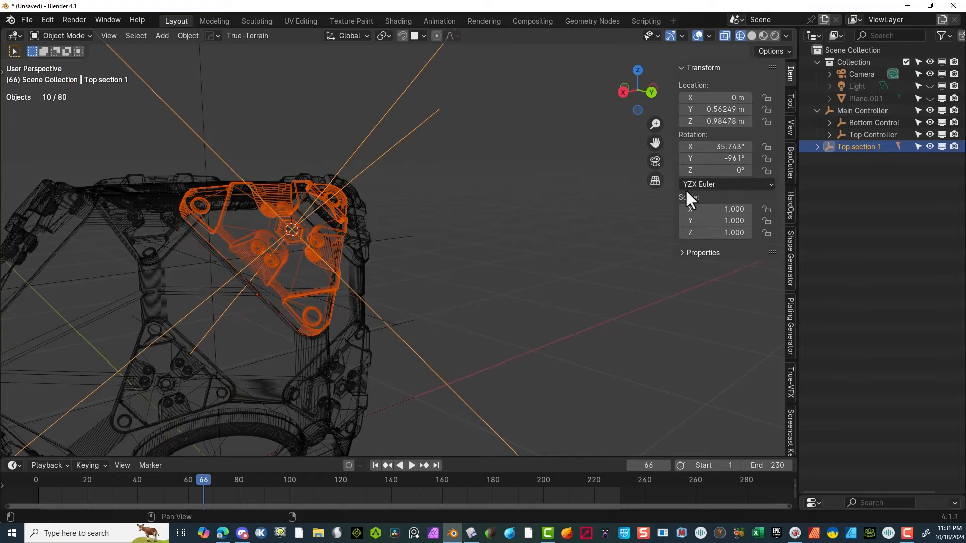
{"action": "mouse_move", "coordinate": [335, 165]}
{"action": "middle_mouse_down"}
{"action": "mouse_move", "coordinate": [373, 180]}
{"action": "mouse_move", "coordinate": [416, 173]}
{"action": "mouse_move", "coordinate": [409, 170]}
{"action": "middle_mouse_up"}
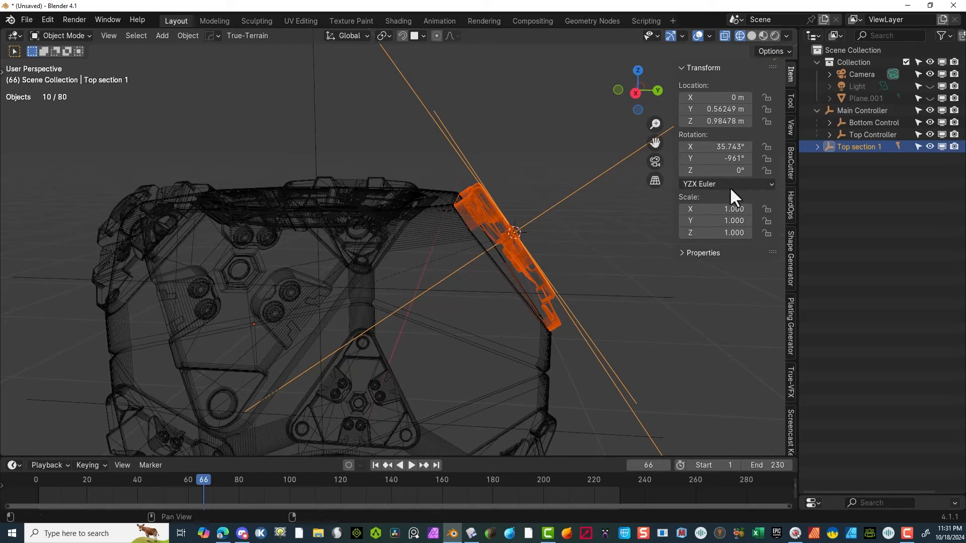
{"action": "left_click_drag", "start_coordinate": [713, 159], "coordinate": [693, 159]}
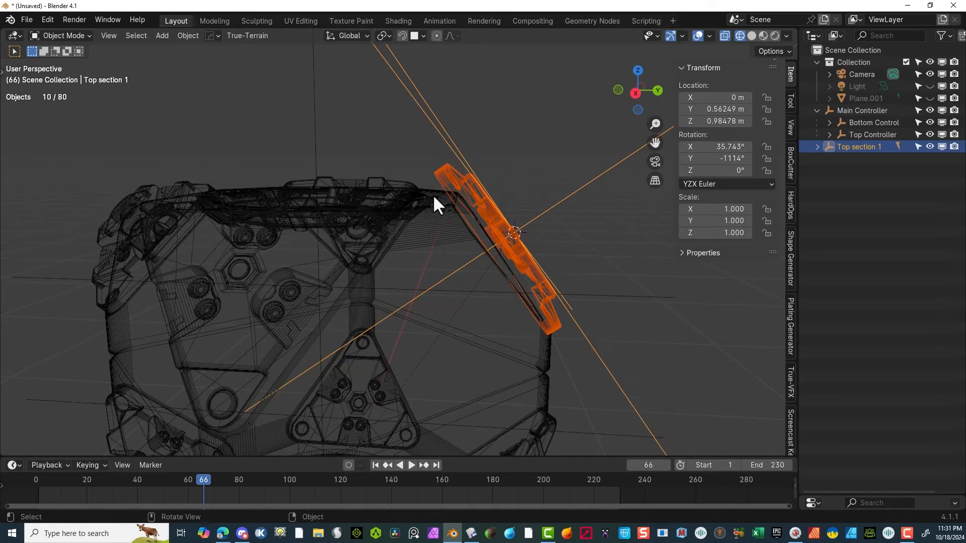
{"action": "left_click", "coordinate": [727, 158]}
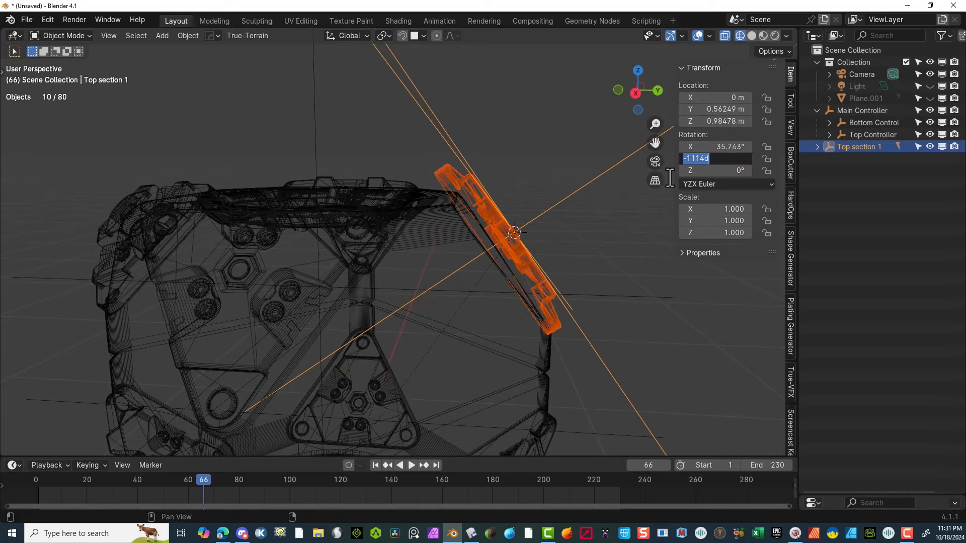
{"action": "type", "text": "0"}
{"action": "key", "text": "Tab"}
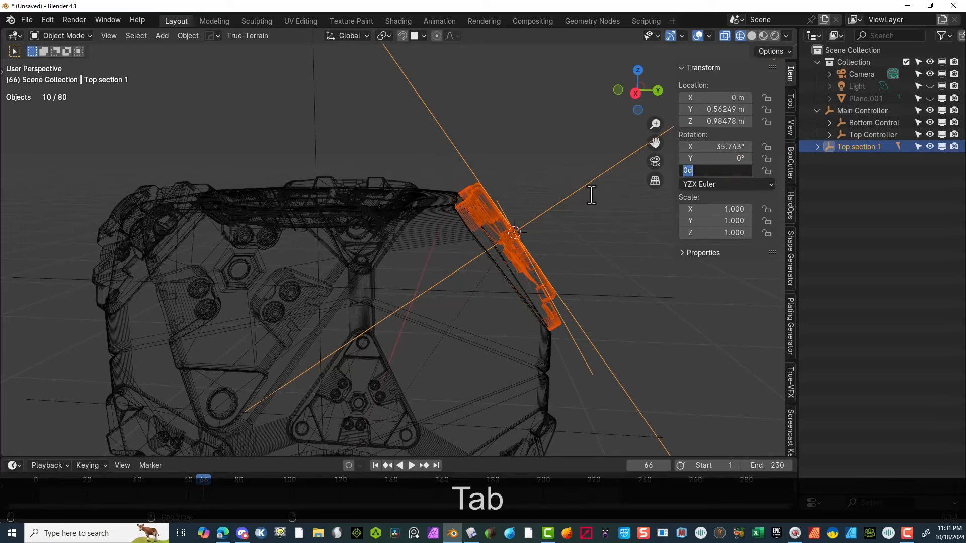
Step: Examine the Top section 1 empty and its alignment with the container from several angles and distances
{"action": "middle_click_drag", "start_coordinate": [557, 308], "coordinate": [545, 301]}
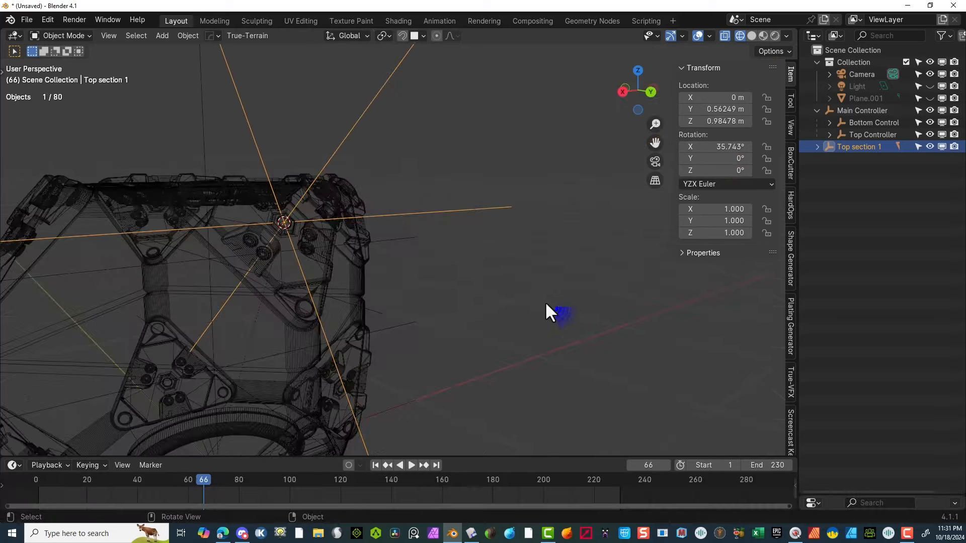
{"action": "scroll", "coordinate": [538, 298], "scroll_direction": "down", "scroll_amount": 4}
{"action": "middle_click_drag", "start_coordinate": [497, 280], "coordinate": [265, 285]}
{"action": "scroll", "coordinate": [262, 283], "scroll_direction": "up", "scroll_amount": 4}
{"action": "scroll", "coordinate": [272, 262], "scroll_direction": "down", "scroll_amount": 4}
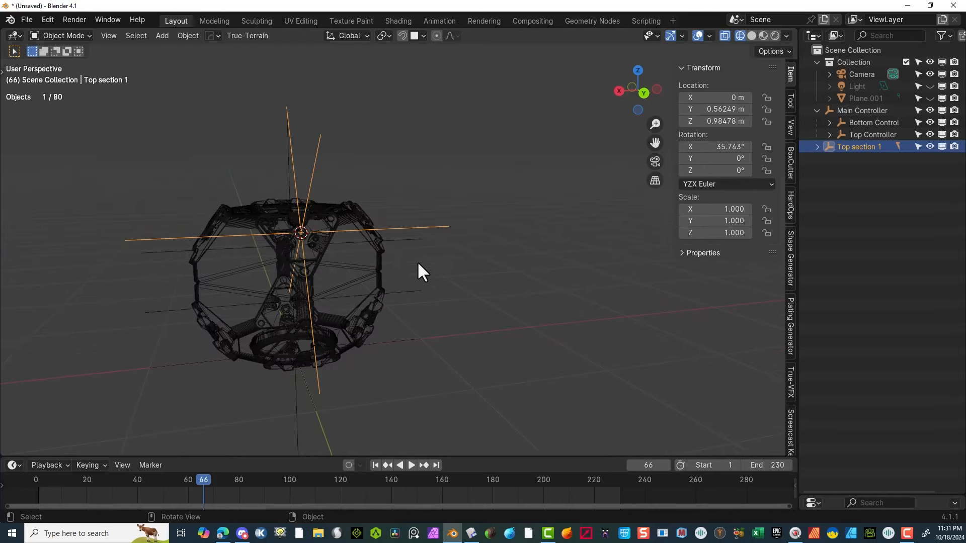
{"action": "middle_click_drag", "start_coordinate": [418, 262], "coordinate": [453, 264]}
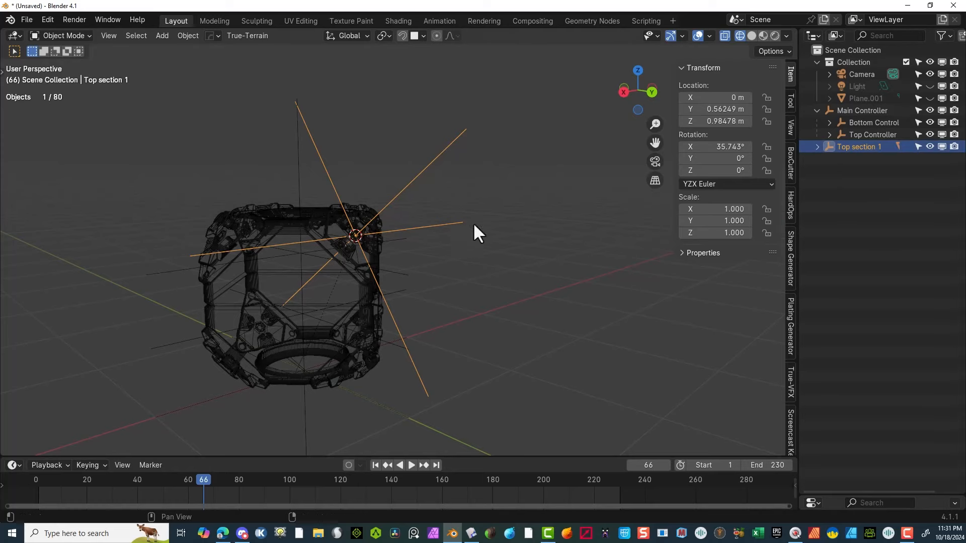
{"action": "scroll", "coordinate": [342, 249], "scroll_direction": "up", "scroll_amount": 8}
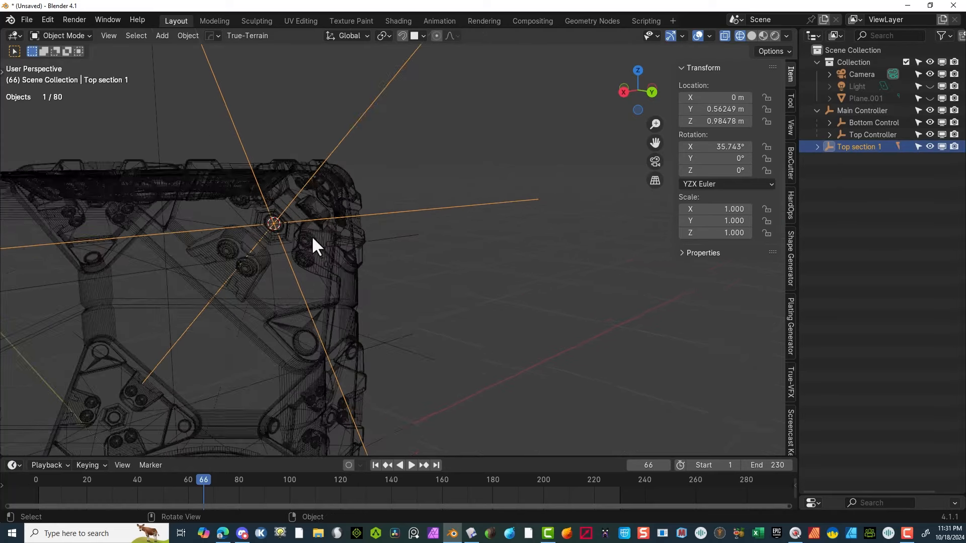
{"action": "scroll", "coordinate": [122, 240], "scroll_direction": "down", "scroll_amount": 5}
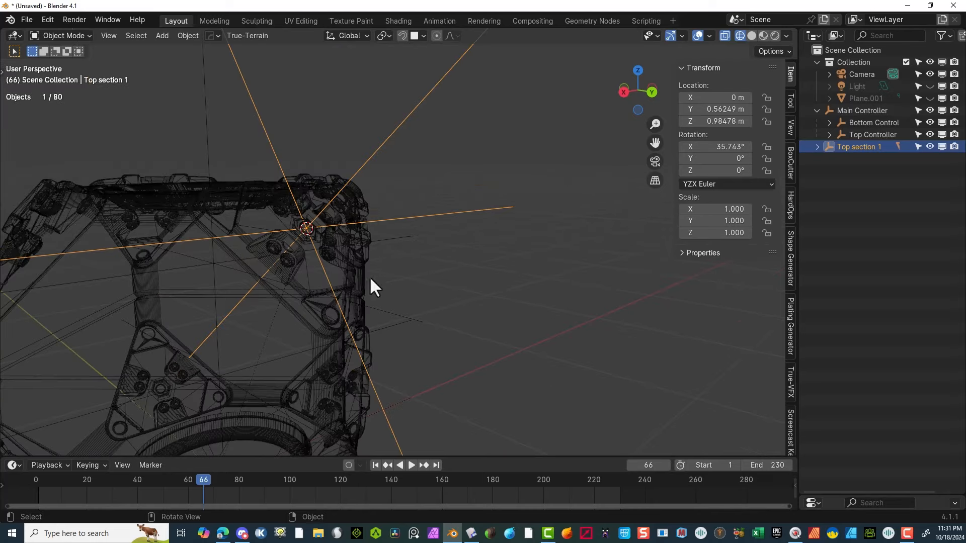
Step: Check the children of Top section 1 and parent this empty to Top Controller as Object
{"action": "left_click", "coordinate": [816, 147]}
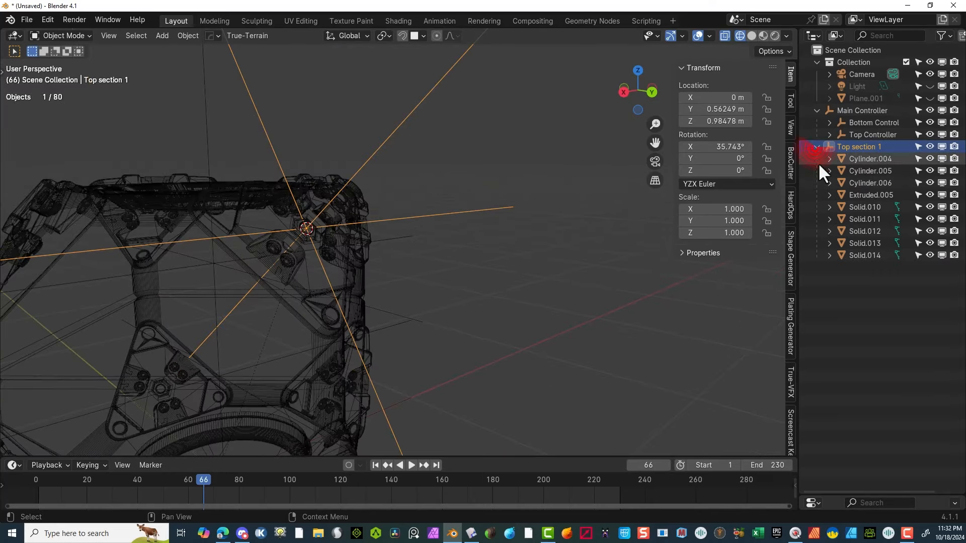
{"action": "left_click", "coordinate": [871, 133], "text": "ctrl"}
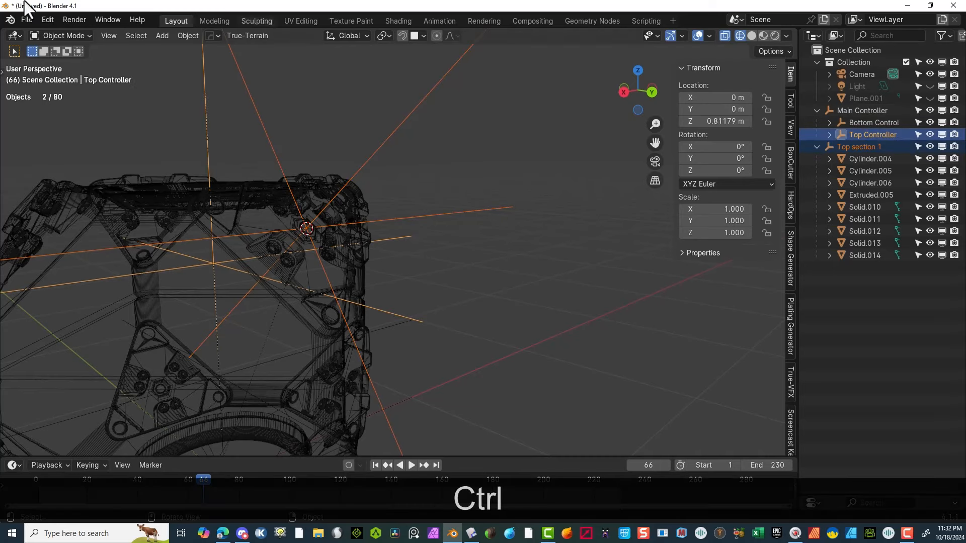
{"action": "left_click", "coordinate": [188, 35]}
{"action": "mouse_move", "coordinate": [224, 246]}
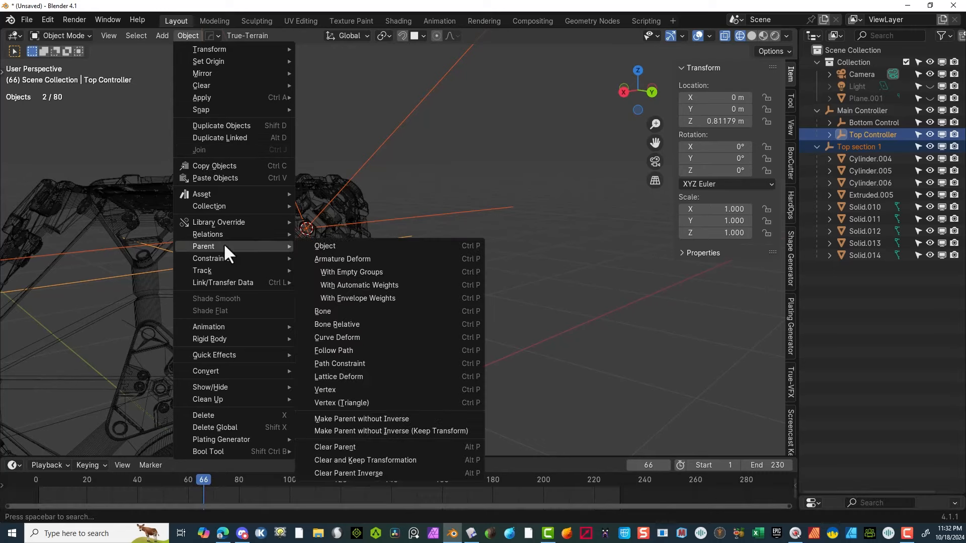
{"action": "left_click", "coordinate": [348, 245]}
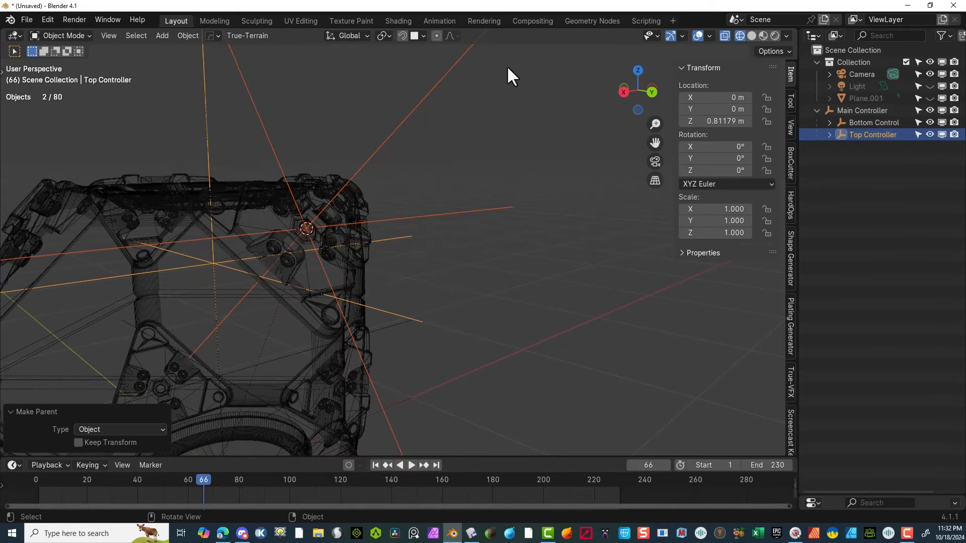
Step: Try moving Top Controller with the upper half, cancel the move, and check that Top section 1 can still be selected separately
{"action": "scroll", "coordinate": [505, 63], "scroll_direction": "down", "scroll_amount": 5}
{"action": "left_click", "coordinate": [521, 158]}
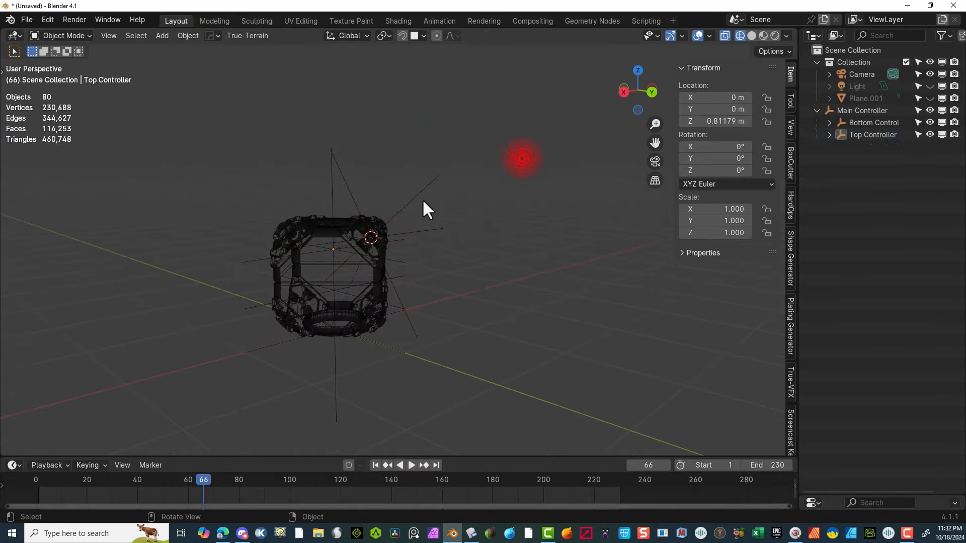
{"action": "scroll", "coordinate": [421, 209], "scroll_direction": "up", "scroll_amount": 5}
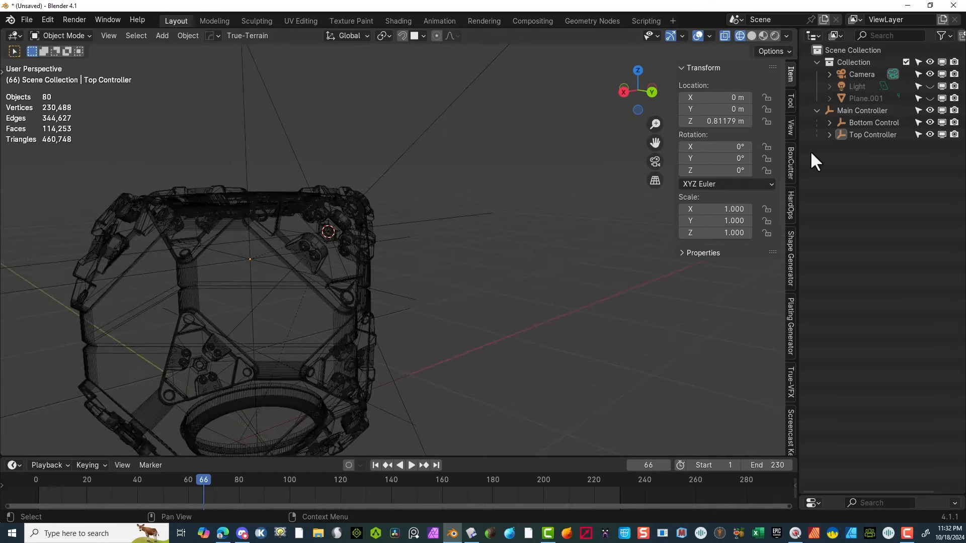
{"action": "left_click", "coordinate": [861, 134]}
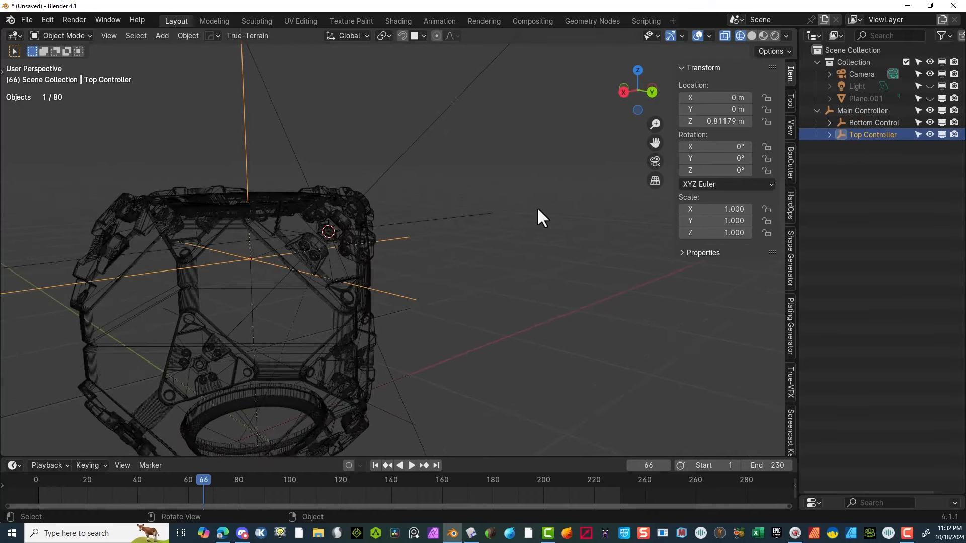
{"action": "key", "text": "g"}
{"action": "right_click", "coordinate": [542, 142]}
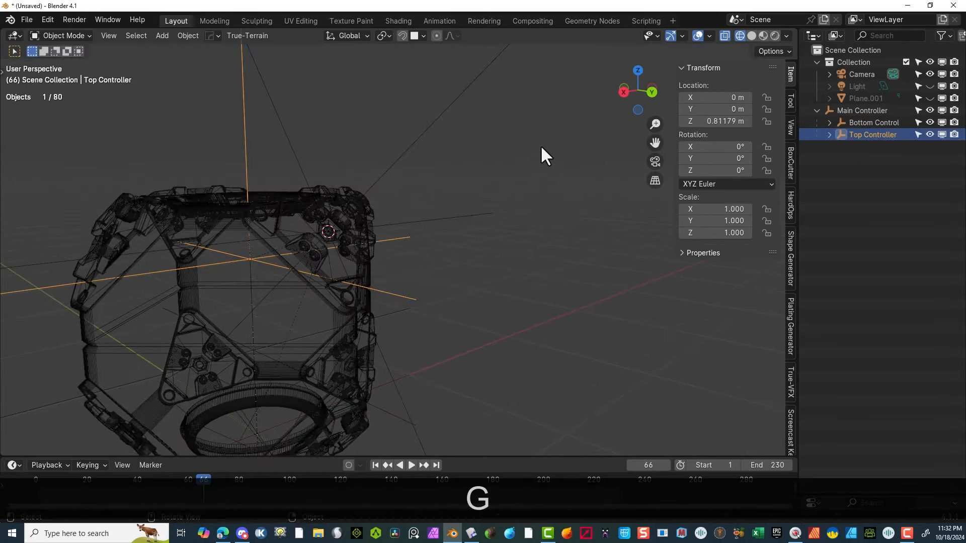
{"action": "left_click", "coordinate": [425, 130]}
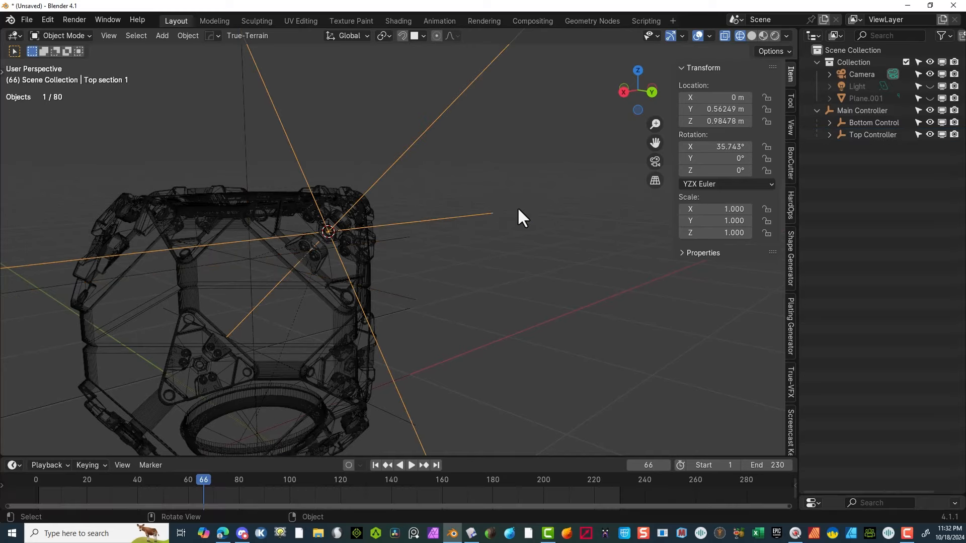
{"action": "left_click", "coordinate": [621, 214]}
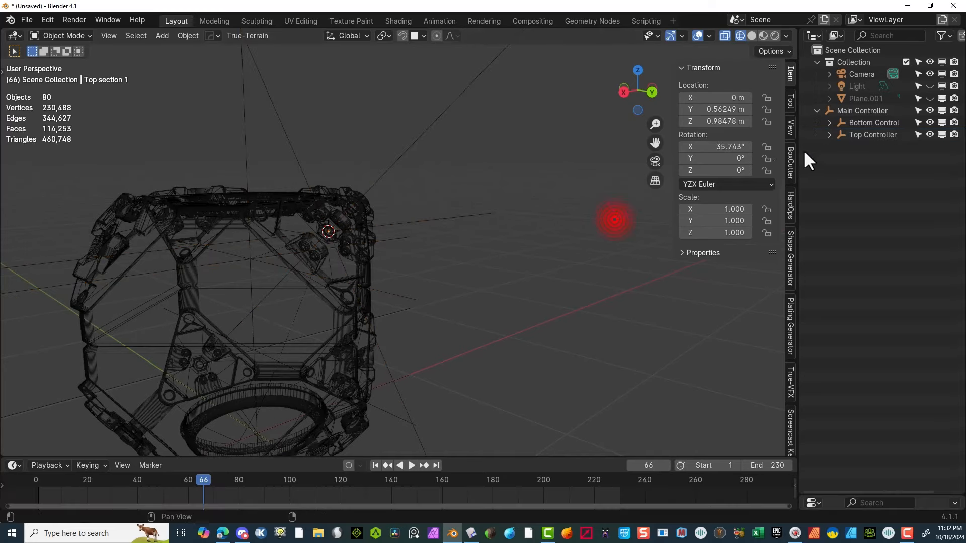
Step: Rotate Top Controller about 399° around the global Z axis
{"action": "left_click", "coordinate": [859, 134]}
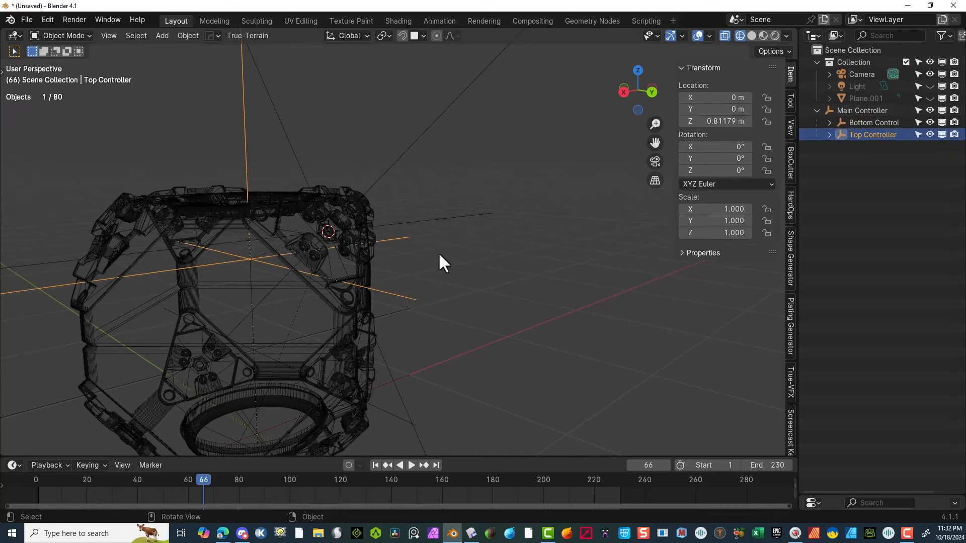
{"action": "key", "text": "r"}
{"action": "key", "text": "z"}
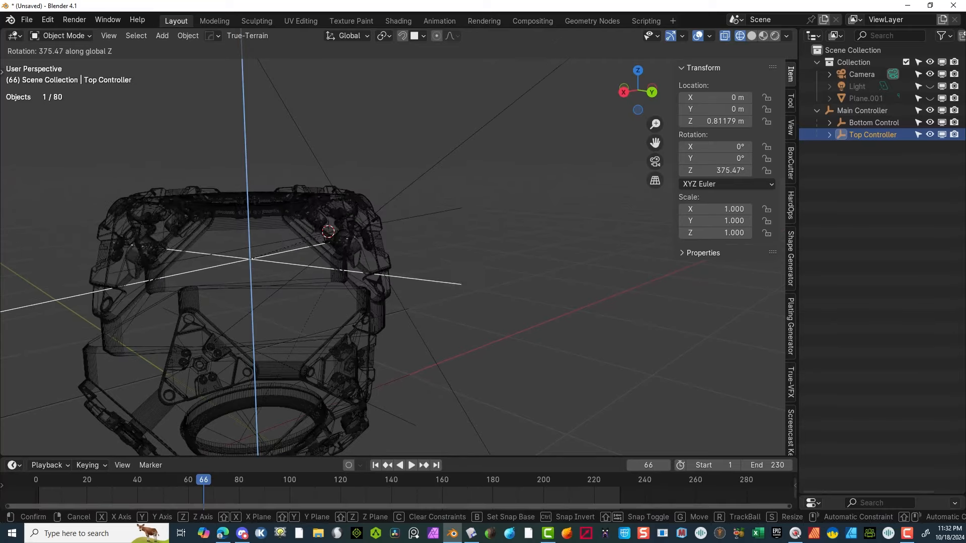
{"action": "left_click", "coordinate": [301, 212]}
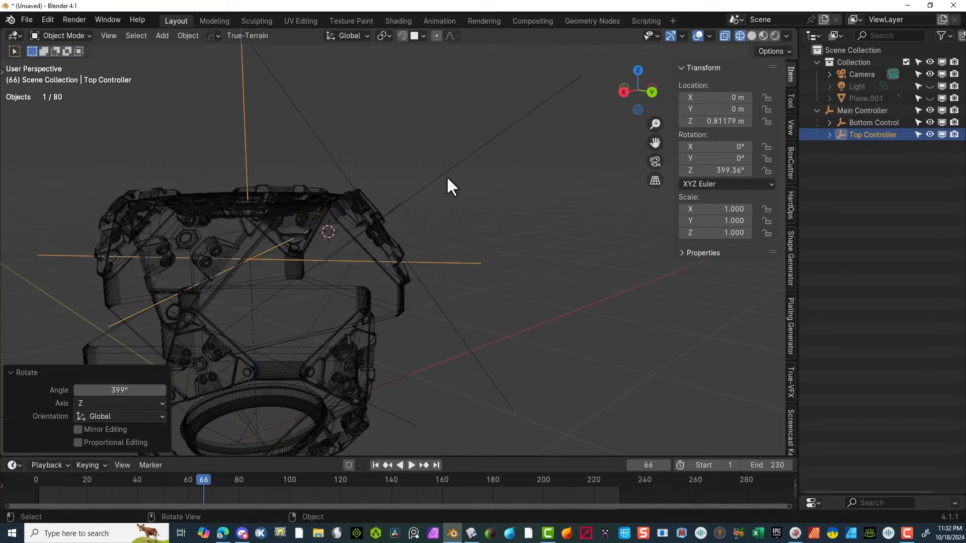
Step: Try freely rotating the Top section 1 empty without an axis constraint, and cancel the rotation
{"action": "left_click", "coordinate": [442, 250]}
{"action": "key", "text": "r"}
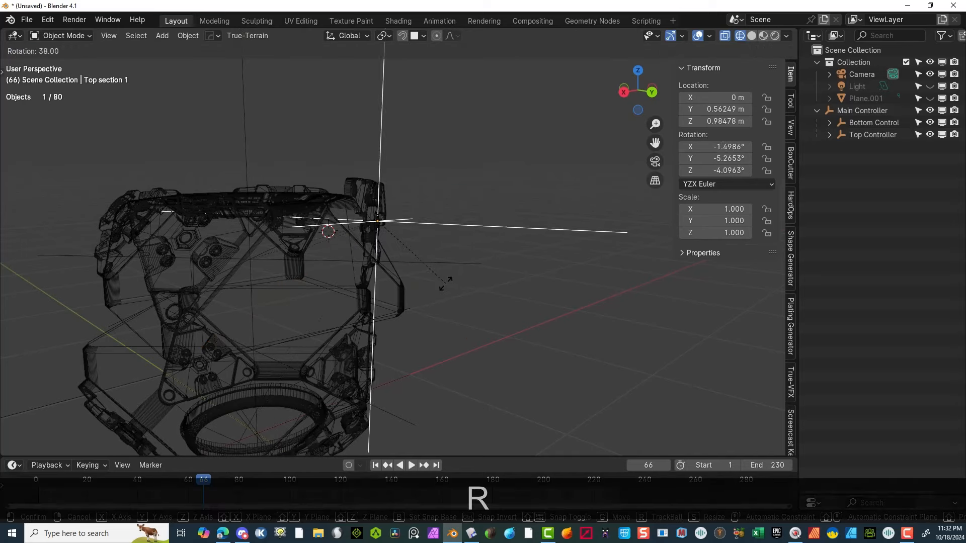
{"action": "right_click", "coordinate": [442, 252]}
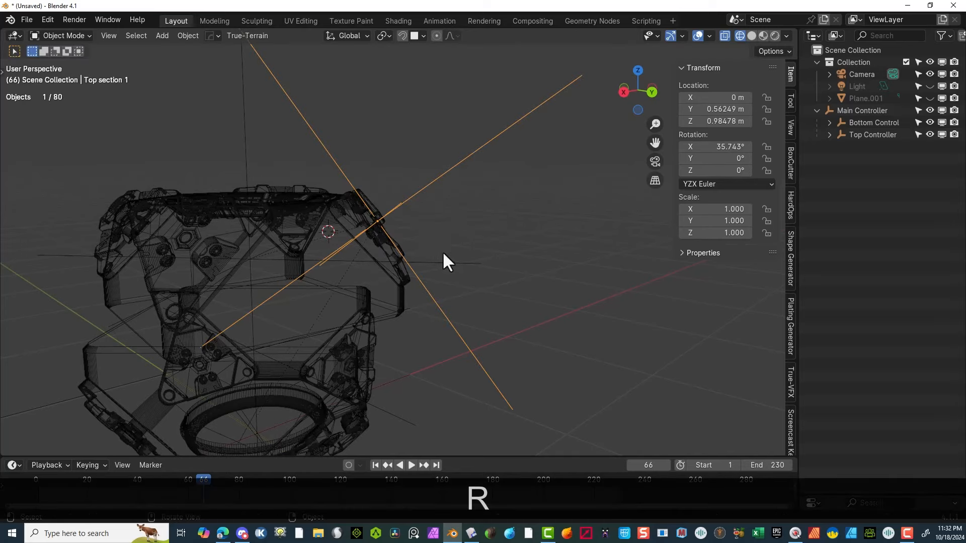
Step: Lock the X and Z rotation of Top section 1 and test the remaining Y rotation, cancelling the test
{"action": "left_click", "coordinate": [767, 147]}
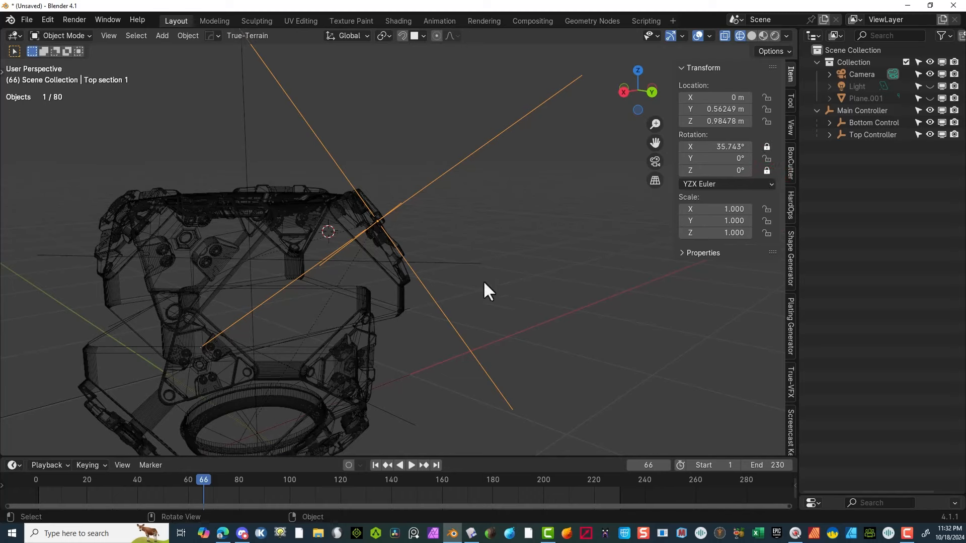
{"action": "key", "text": "r"}
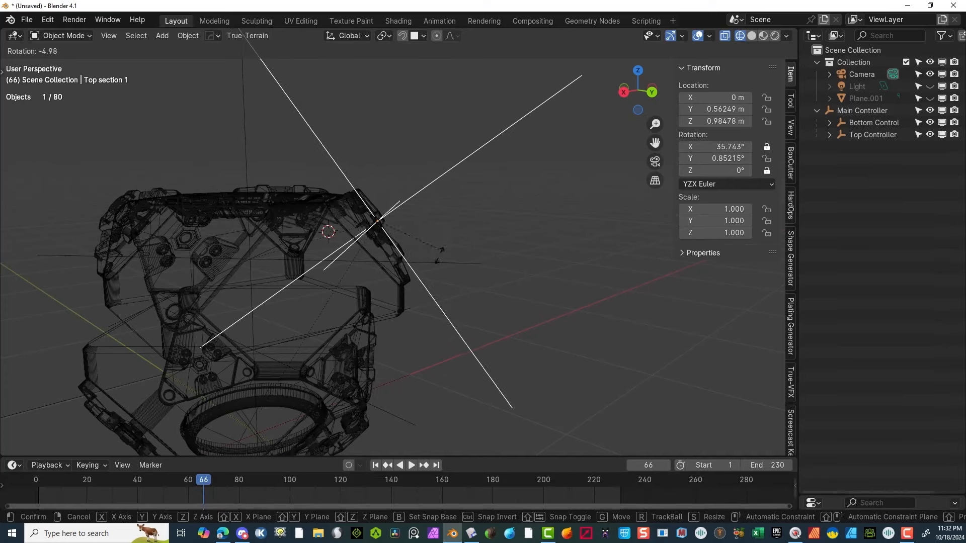
{"action": "key", "text": "Escape"}
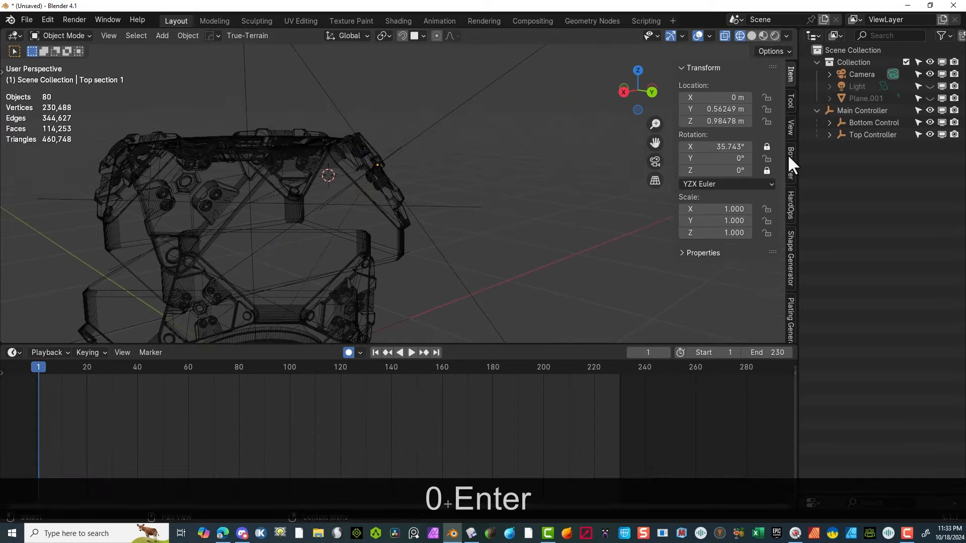
Step: Insert rotation keyframes for Top section 1 at frame 1 and set its Y rotation to 31°
{"action": "right_click", "coordinate": [713, 160]}
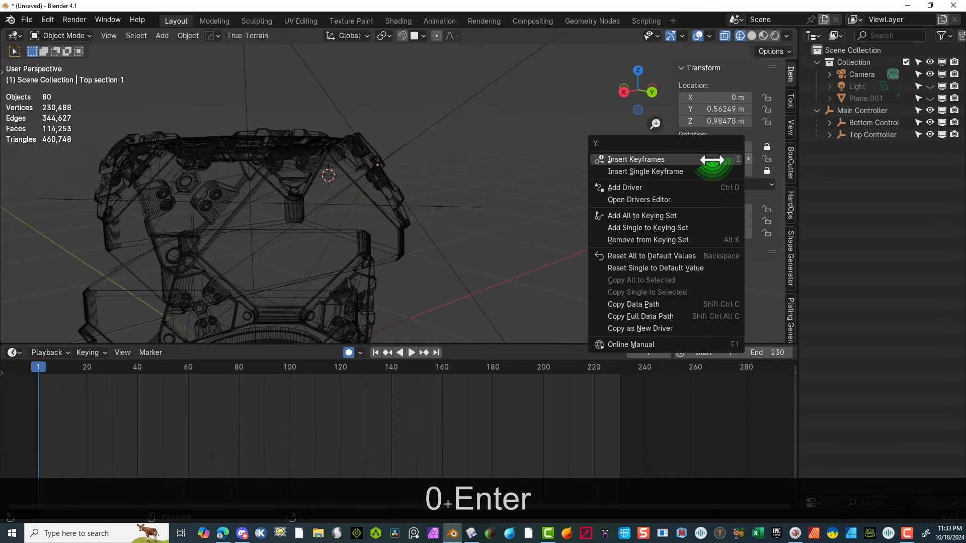
{"action": "left_click", "coordinate": [653, 159]}
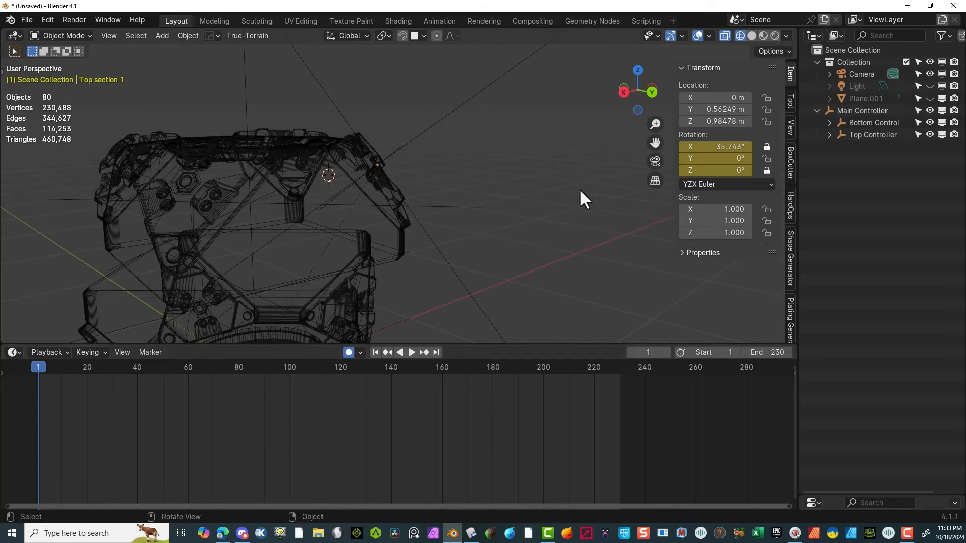
{"action": "left_click_drag", "start_coordinate": [715, 158], "coordinate": [743, 159]}
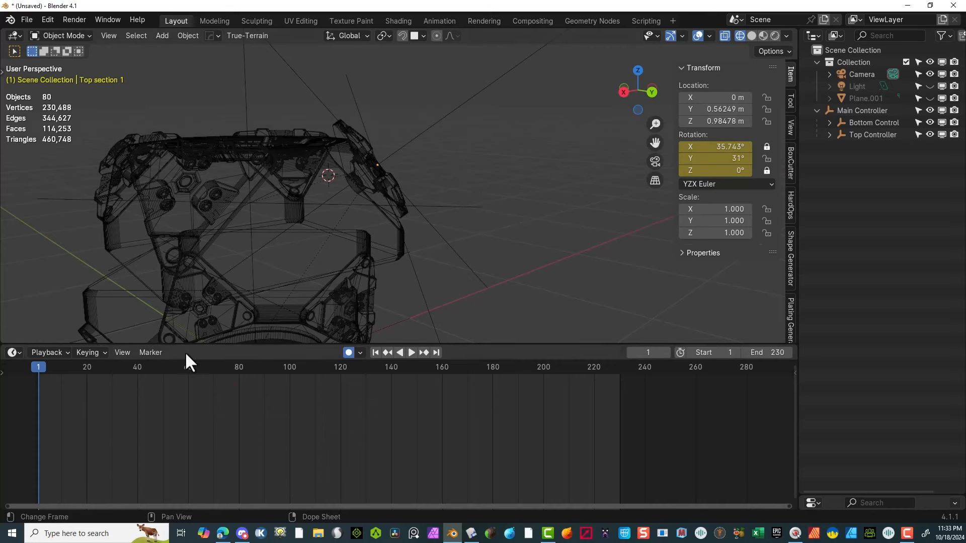
Step: Move to frame 100 and keyframe the Y rotation of Top section 1 at 1045°
{"action": "key", "text": "space"}
{"action": "left_click_drag", "start_coordinate": [92, 367], "coordinate": [290, 383]}
{"action": "key", "text": "space"}
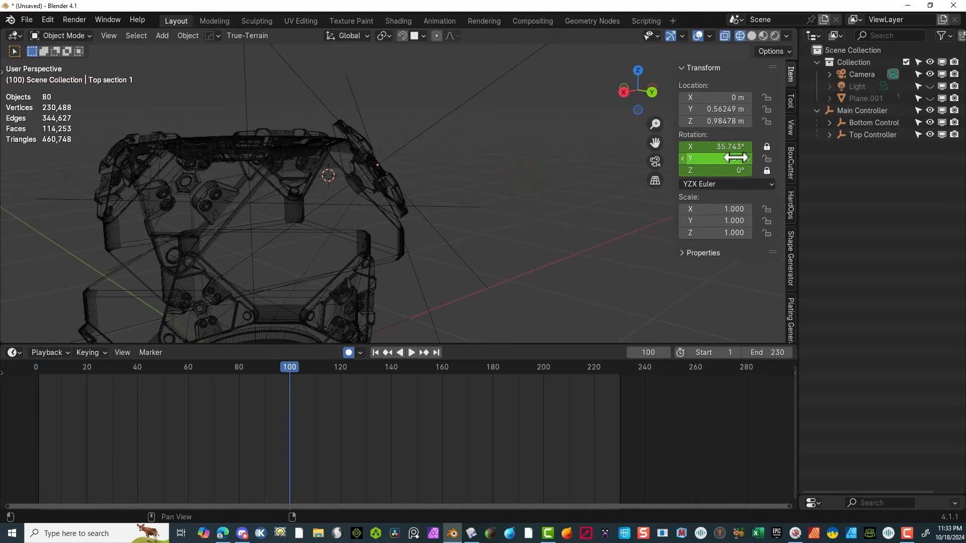
{"action": "left_click_drag", "start_coordinate": [719, 161], "coordinate": [763, 161]}
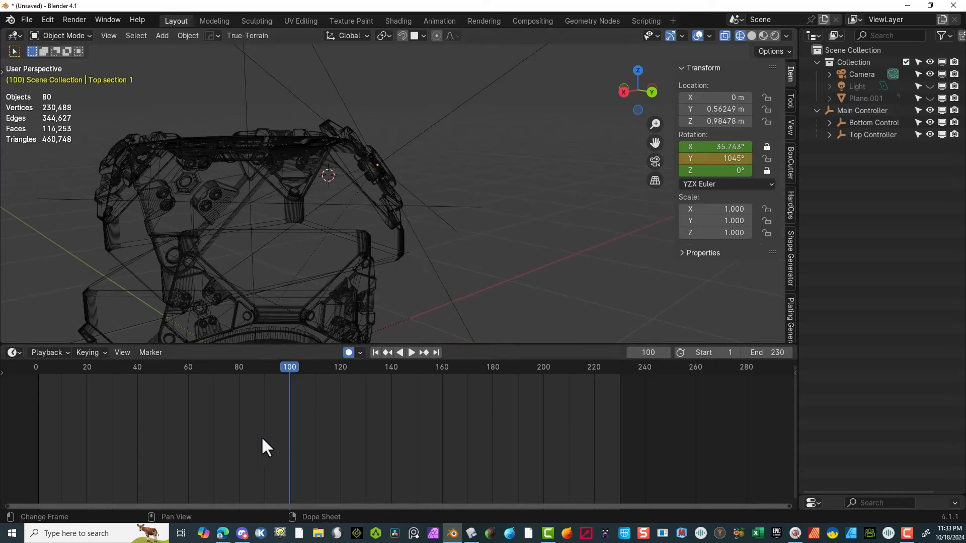
Step: Select the Top section 1 empty and scrub from frame 100 back to the start to review its rotation
{"action": "left_click", "coordinate": [348, 353]}
{"action": "mouse_move", "coordinate": [289, 370]}
{"action": "left_mouse_down"}
{"action": "mouse_move", "coordinate": [249, 372]}
{"action": "mouse_move", "coordinate": [289, 373]}
{"action": "left_mouse_up"}
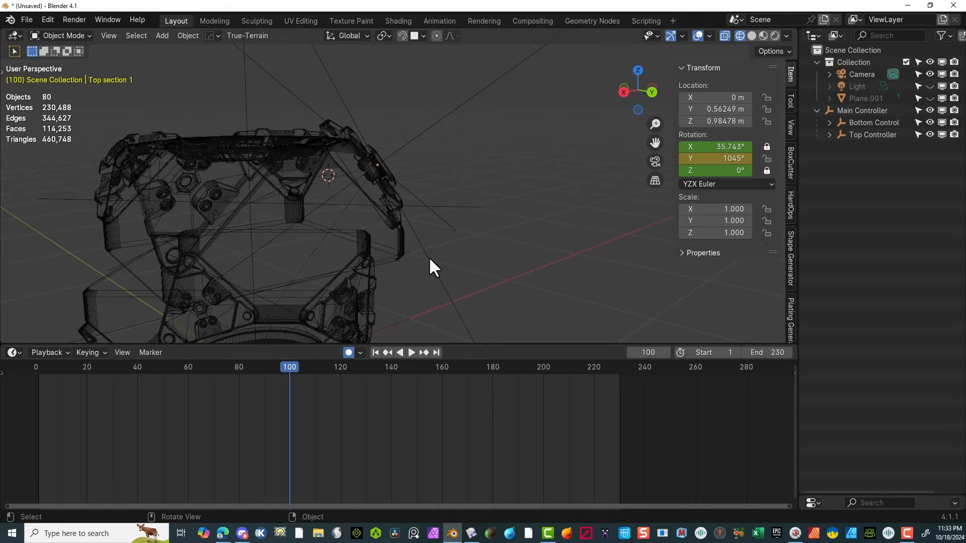
{"action": "left_click", "coordinate": [429, 257]}
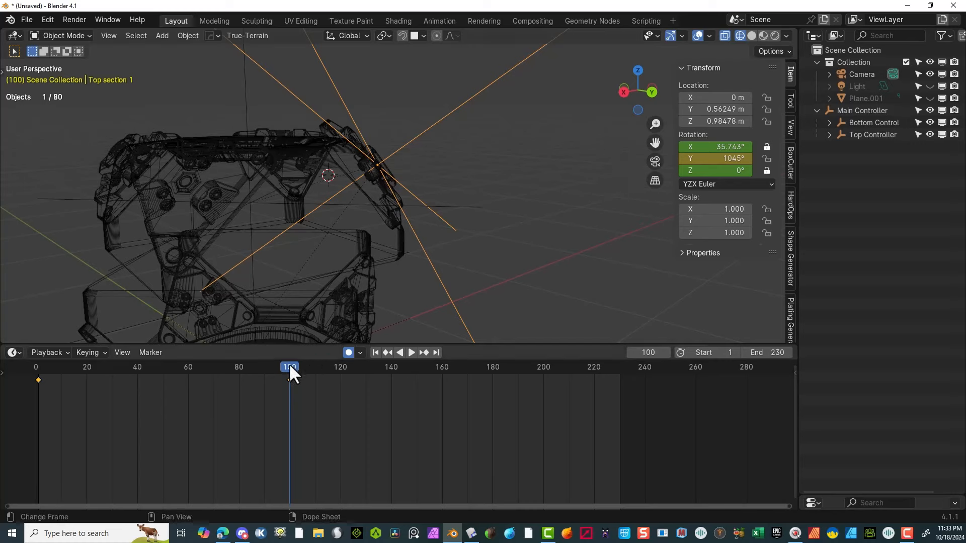
{"action": "left_click_drag", "start_coordinate": [288, 363], "coordinate": [31, 409]}
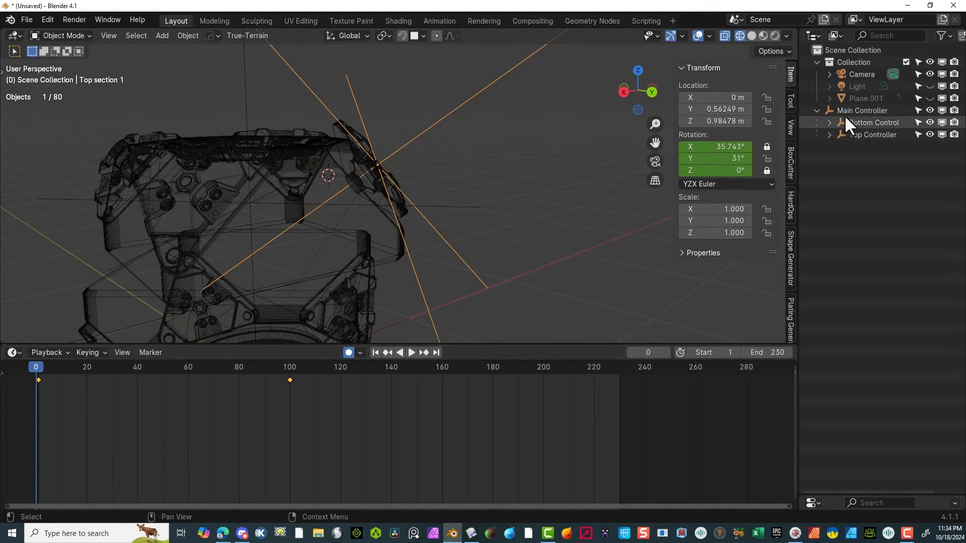
Step: Try rotating Top Controller about -30° around the global Z axis at frame 38, scrubbing the timeline to check the motion
{"action": "left_click", "coordinate": [864, 135]}
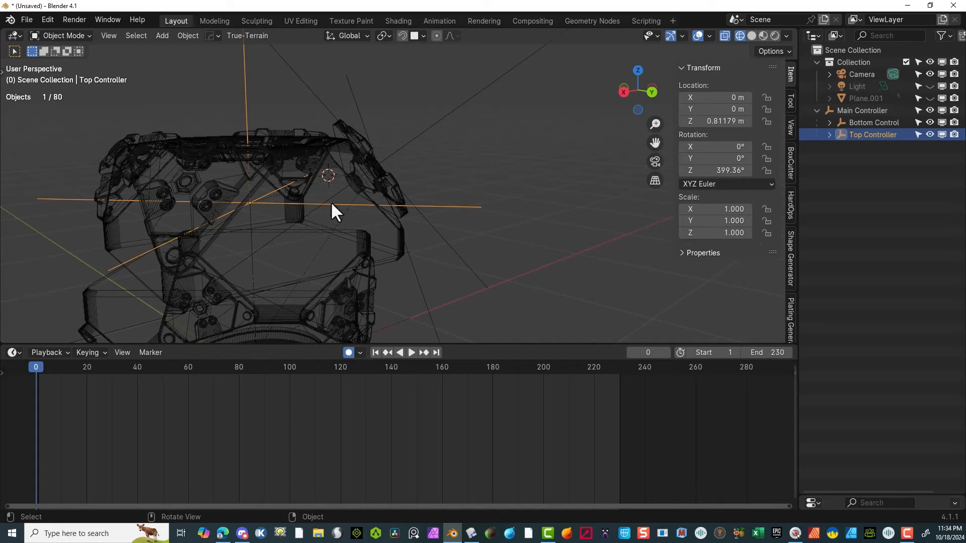
{"action": "key", "text": "r"}
{"action": "key", "text": "Escape"}
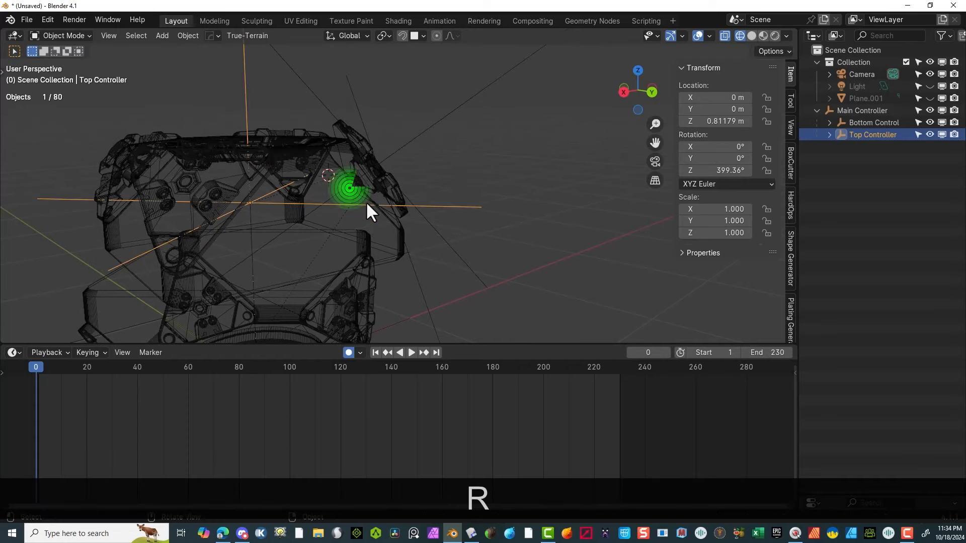
{"action": "key", "text": "z"}
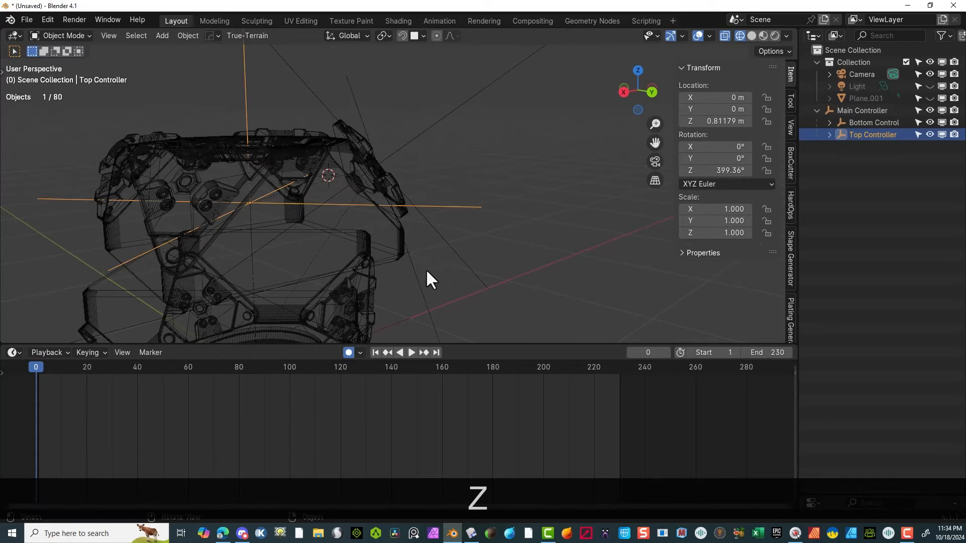
{"action": "left_click_drag", "start_coordinate": [38, 367], "coordinate": [133, 363]}
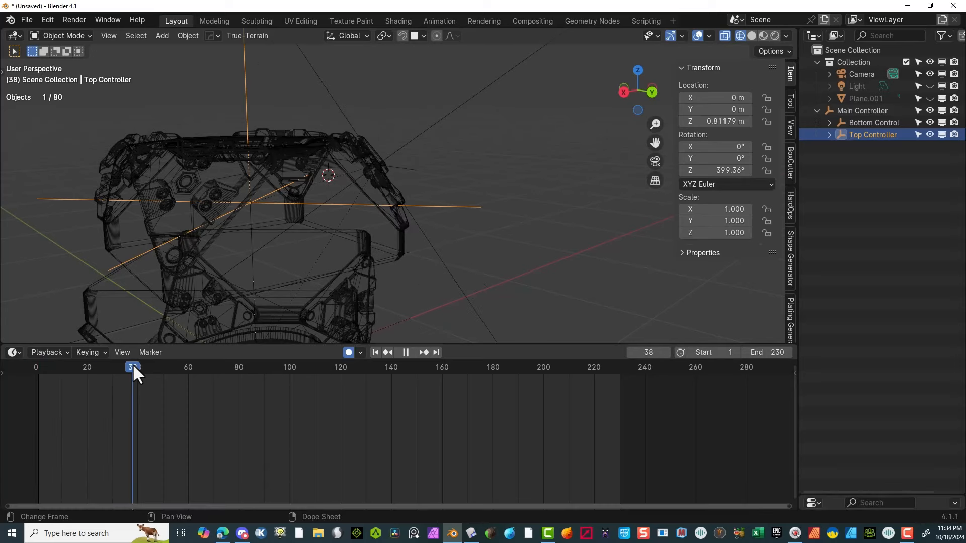
{"action": "key", "text": "r"}
{"action": "key", "text": "z"}
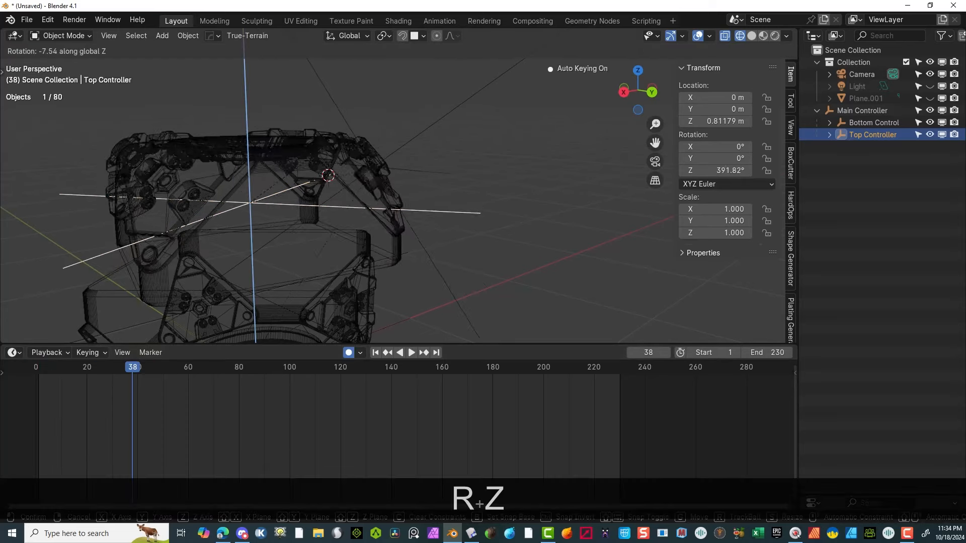
{"action": "left_click", "coordinate": [542, 129]}
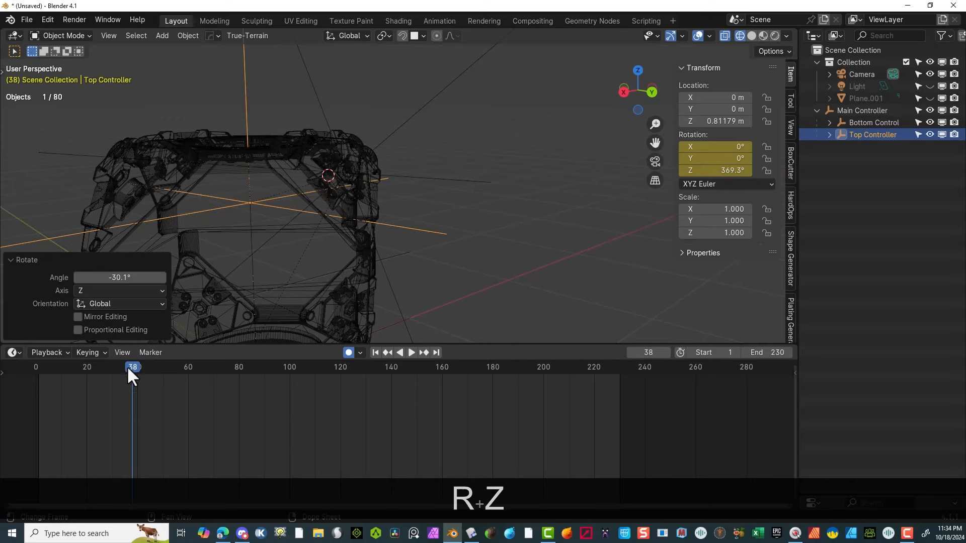
{"action": "left_click_drag", "start_coordinate": [126, 367], "coordinate": [82, 367]}
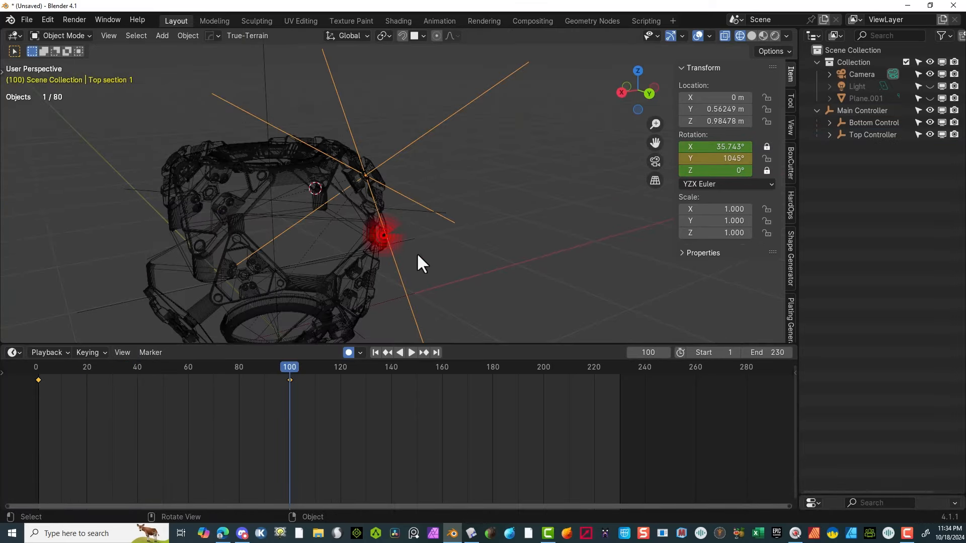
Step: Reset the Z rotation of Top Controller to 0° and deselect it
{"action": "left_click", "coordinate": [854, 135]}
{"action": "left_click_drag", "start_coordinate": [721, 172], "coordinate": [656, 180]}
{"action": "left_click", "coordinate": [721, 171]}
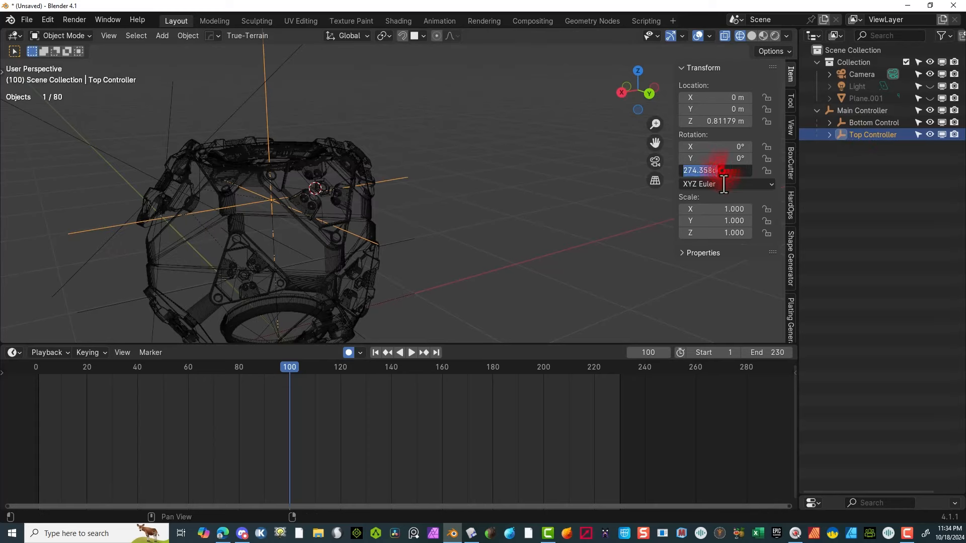
{"action": "type", "text": "0"}
{"action": "key", "text": "Return"}
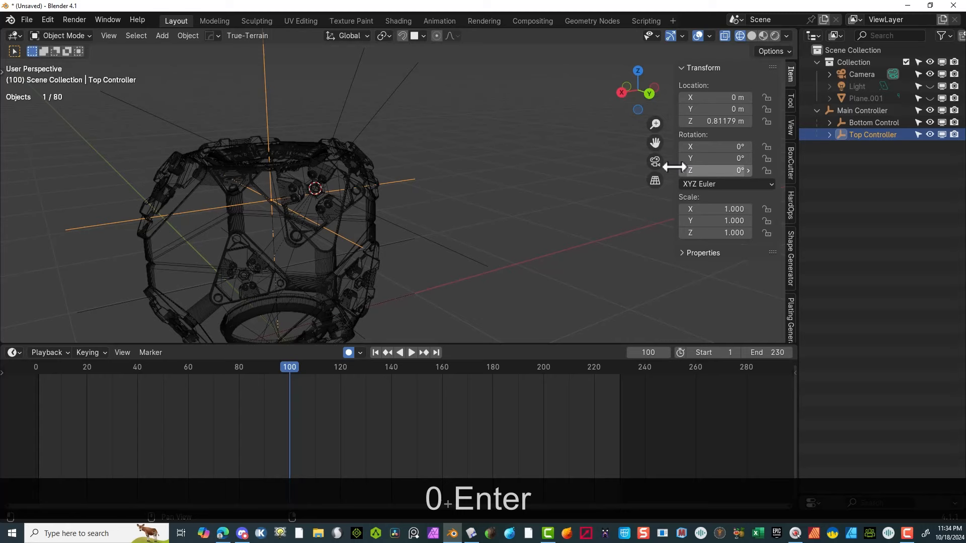
{"action": "left_click", "coordinate": [498, 156]}
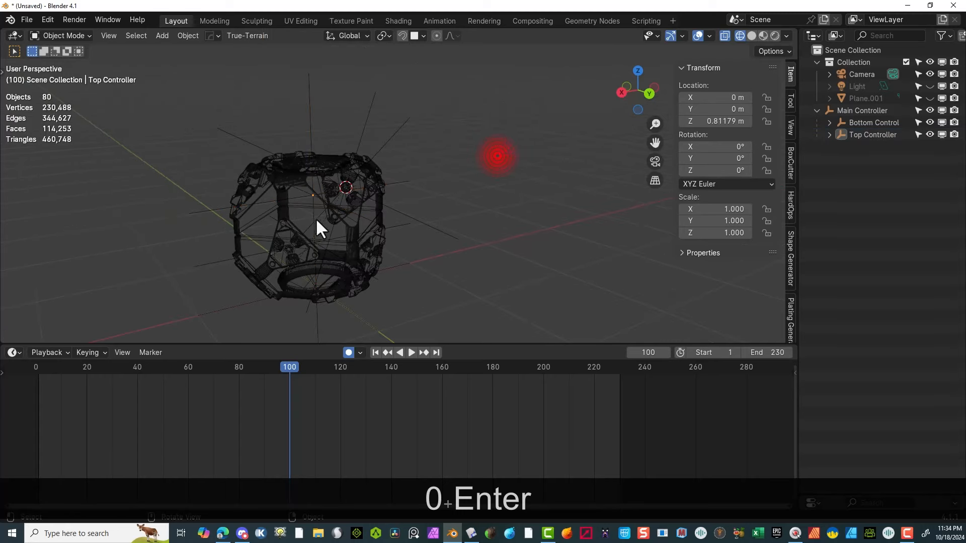
Step: Set the Y rotation of Top section 1 to 0° at both frame 100 and frame 1
{"action": "left_click", "coordinate": [373, 125]}
{"action": "left_click", "coordinate": [690, 160]}
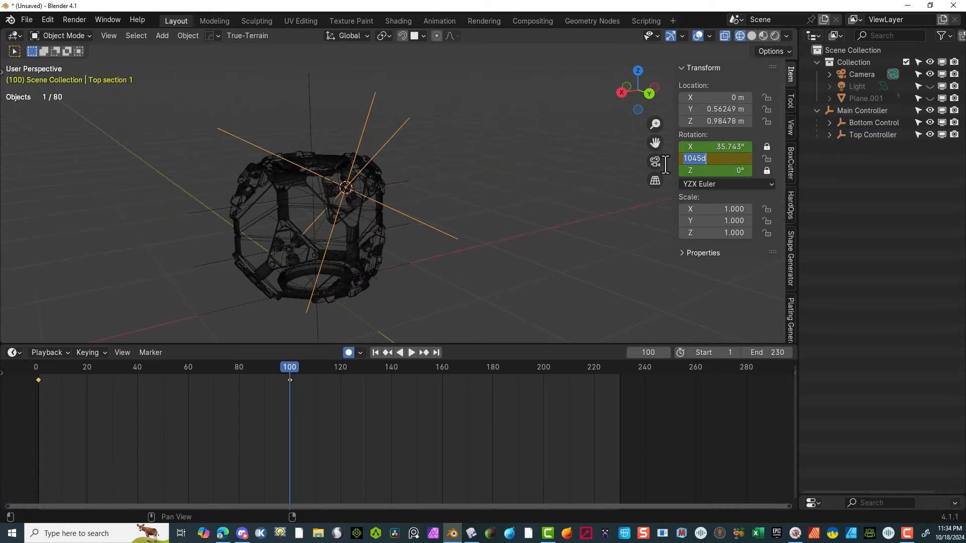
{"action": "type", "text": "0"}
{"action": "key", "text": "Return"}
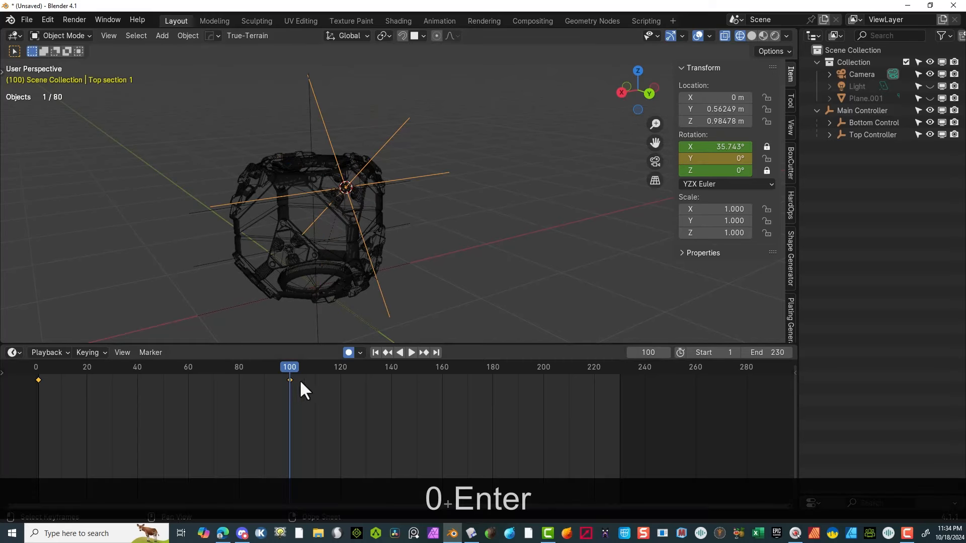
{"action": "left_click_drag", "start_coordinate": [290, 370], "coordinate": [39, 395]}
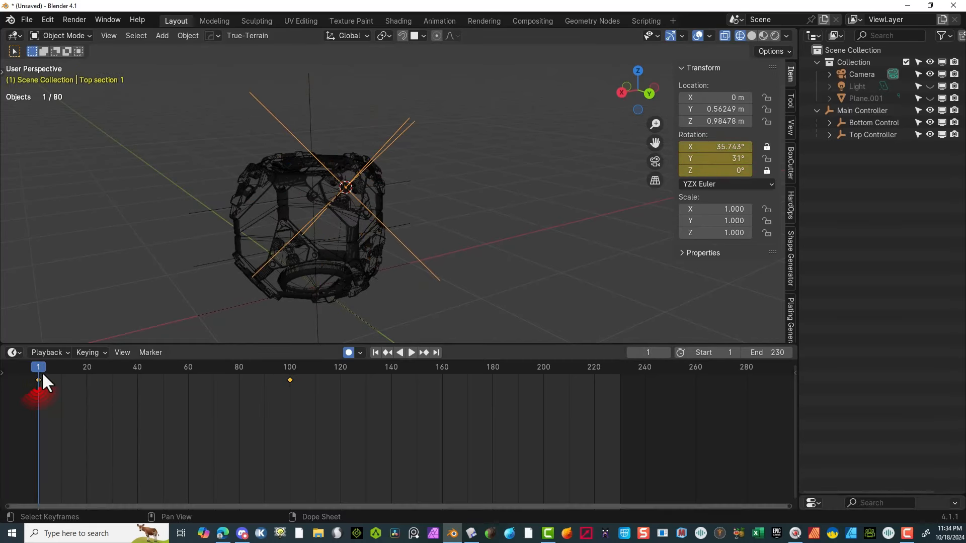
{"action": "left_click", "coordinate": [736, 157]}
{"action": "type", "text": "0"}
{"action": "key", "text": "Return"}
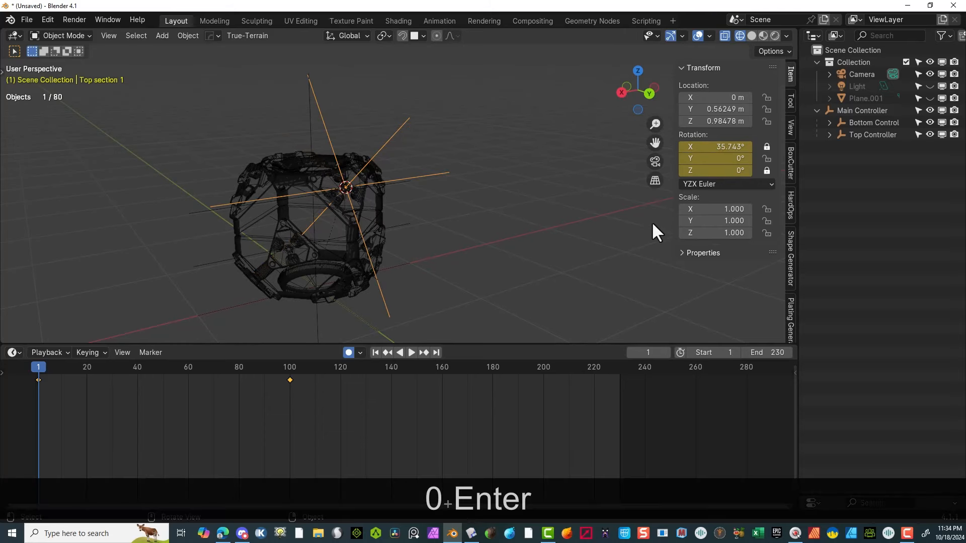
{"action": "left_click", "coordinate": [639, 225]}
Step: Select the central bolt ring of the upper triangular section on the +X side and set its origin to Center of Mass (Surface)
{"action": "scroll", "coordinate": [404, 159], "scroll_direction": "down", "scroll_amount": 2}
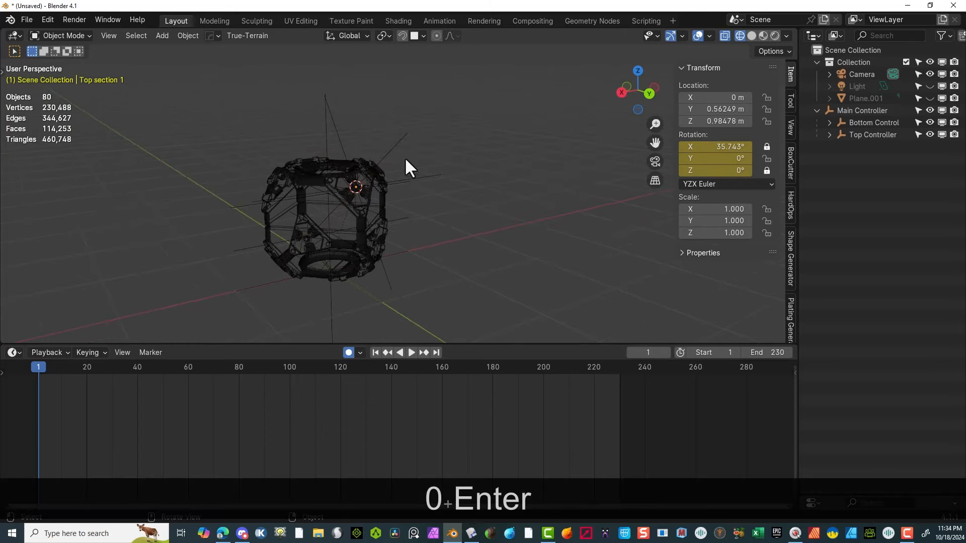
{"action": "middle_click_drag", "start_coordinate": [404, 157], "coordinate": [516, 192]}
{"action": "scroll", "coordinate": [421, 207], "scroll_direction": "up", "scroll_amount": 5}
{"action": "middle_click_drag", "start_coordinate": [438, 242], "coordinate": [612, 131]}
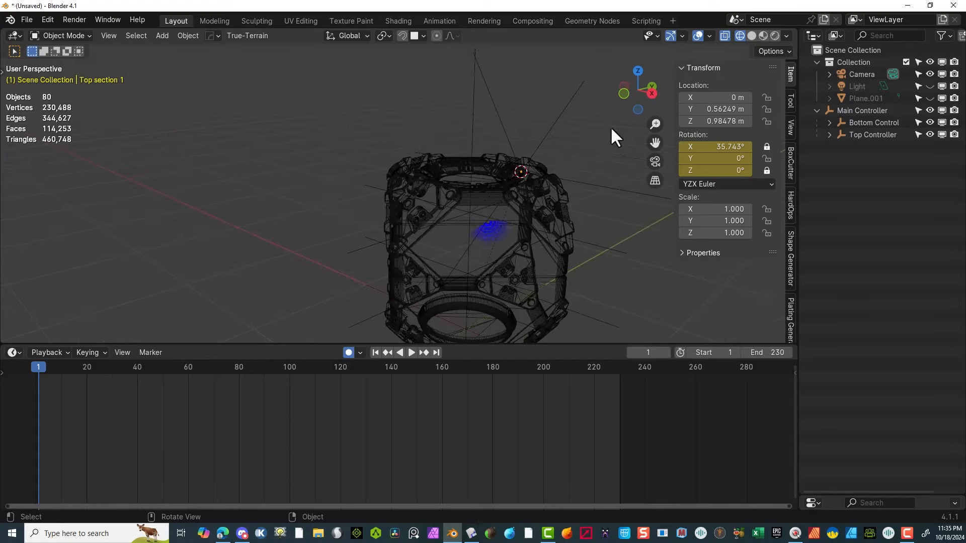
{"action": "left_click_drag", "start_coordinate": [653, 139], "coordinate": [482, 91]}
{"action": "middle_click_drag", "start_coordinate": [454, 188], "coordinate": [494, 201]}
{"action": "scroll", "coordinate": [402, 165], "scroll_direction": "up", "scroll_amount": 3}
{"action": "middle_click_drag", "start_coordinate": [393, 162], "coordinate": [413, 151]}
{"action": "scroll", "coordinate": [534, 134], "scroll_direction": "down", "scroll_amount": 2}
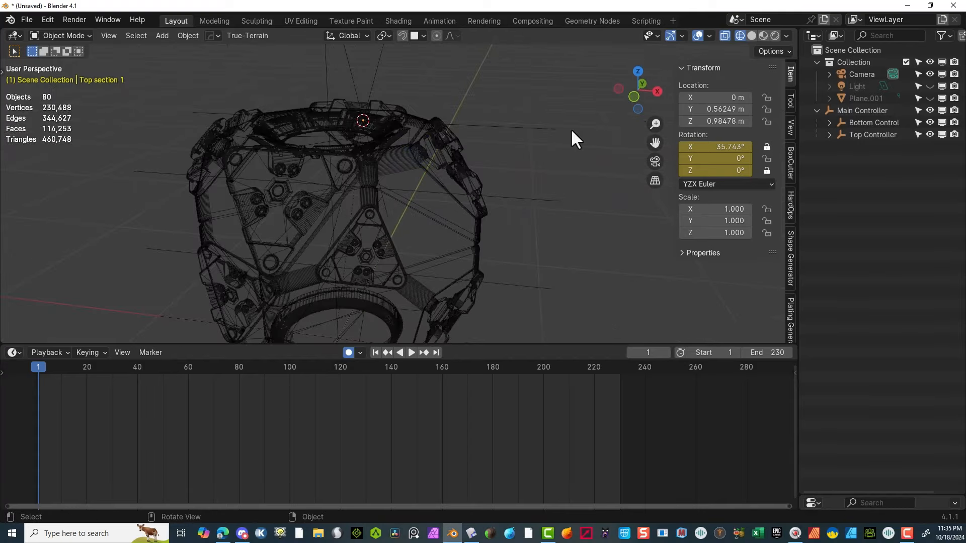
{"action": "scroll", "coordinate": [518, 143], "scroll_direction": "up", "scroll_amount": 5}
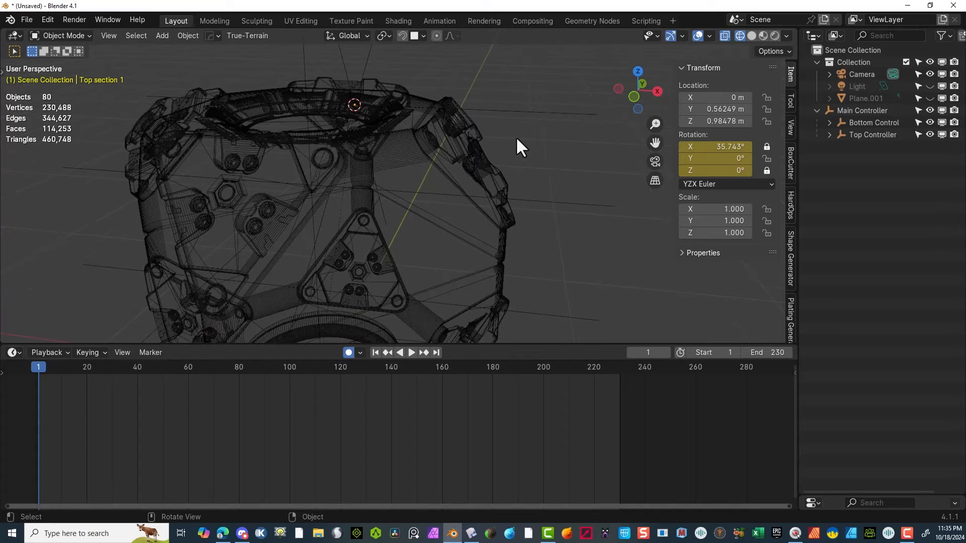
{"action": "middle_click_drag", "start_coordinate": [502, 151], "coordinate": [447, 151]}
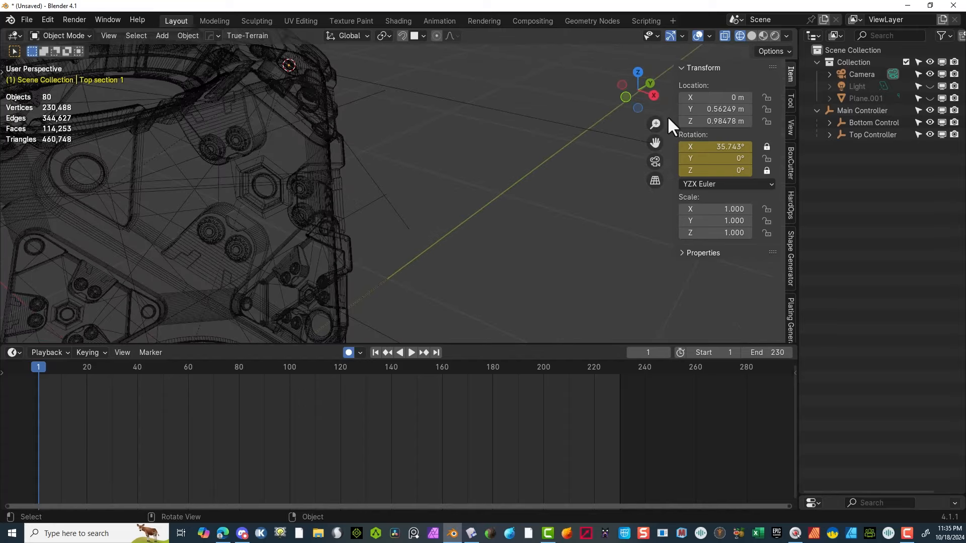
{"action": "left_click_drag", "start_coordinate": [657, 141], "coordinate": [642, 144]}
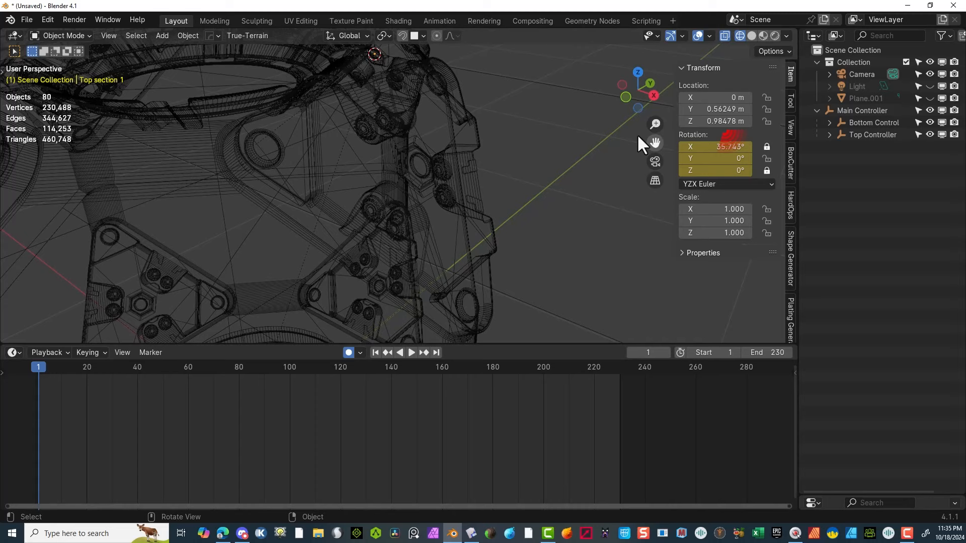
{"action": "left_click", "coordinate": [421, 166]}
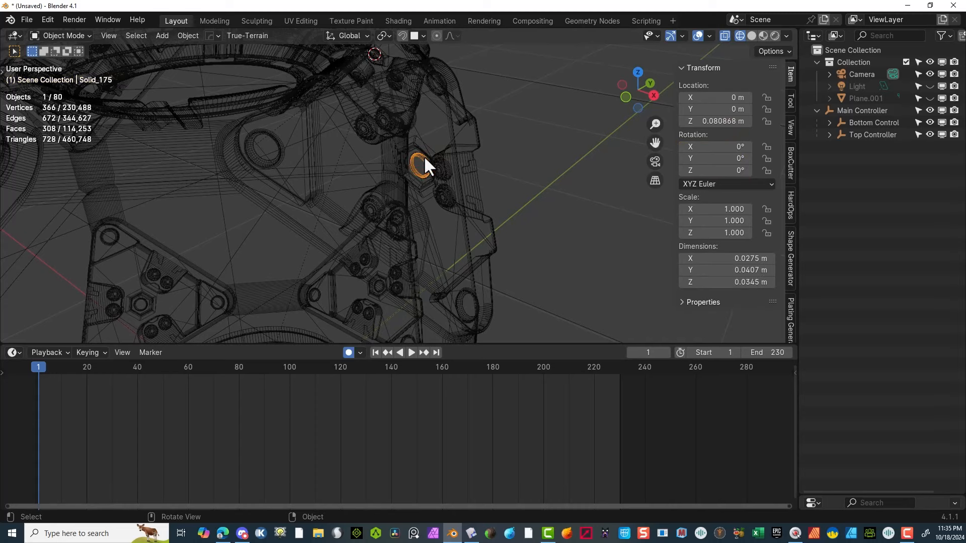
{"action": "left_click", "coordinate": [188, 35]}
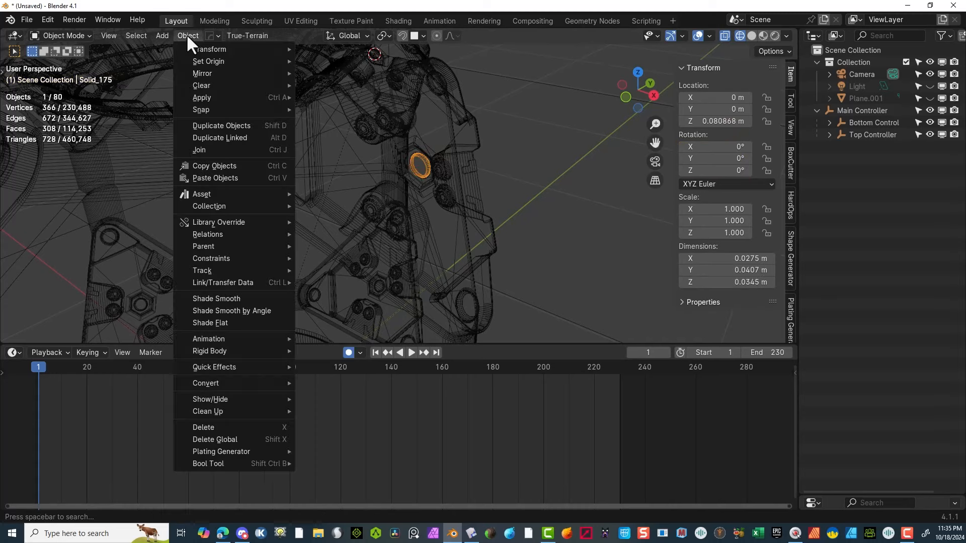
{"action": "mouse_move", "coordinate": [224, 81]}
{"action": "mouse_move", "coordinate": [234, 61]}
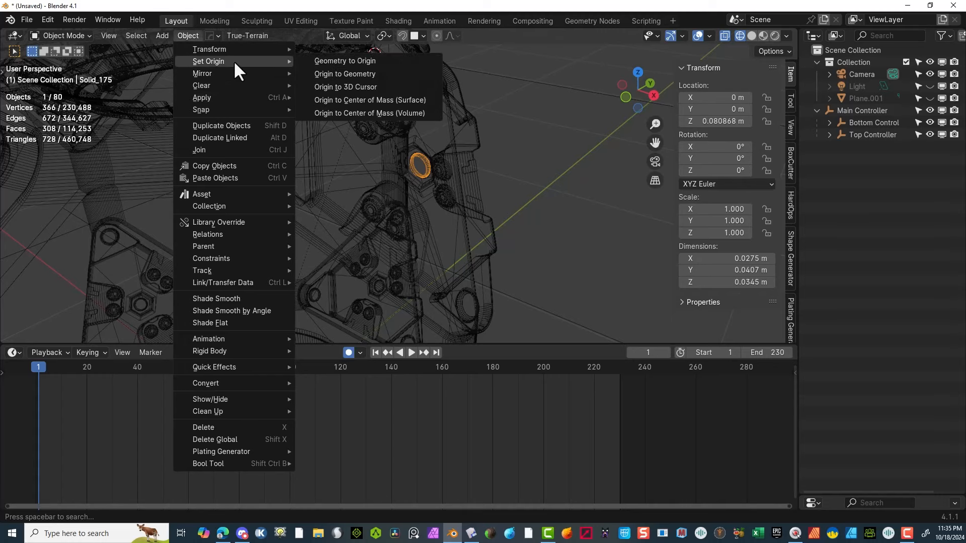
{"action": "left_click", "coordinate": [400, 98]}
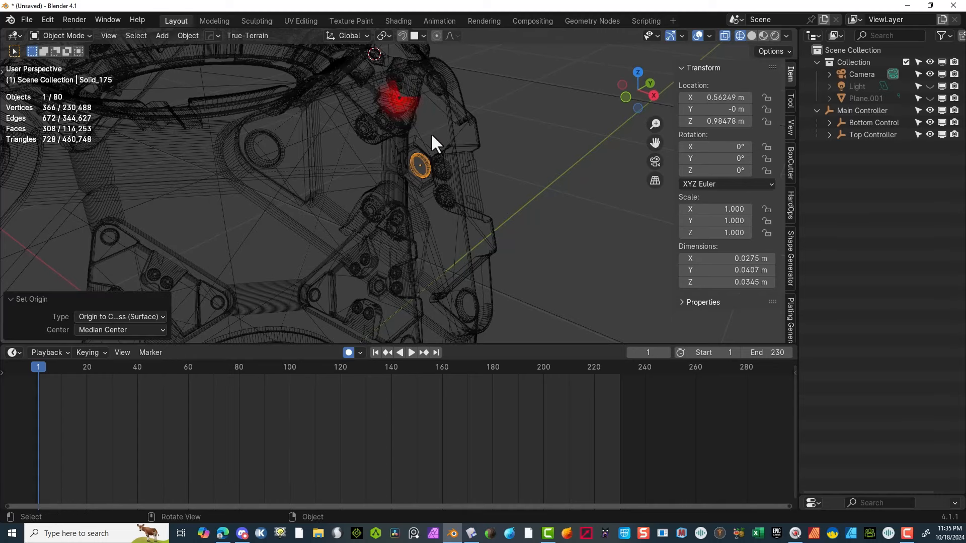
Step: Snap the 3D cursor to the selected bolt ring and add a Plain Axes empty there
{"action": "left_click", "coordinate": [187, 36]}
{"action": "mouse_move", "coordinate": [227, 111]}
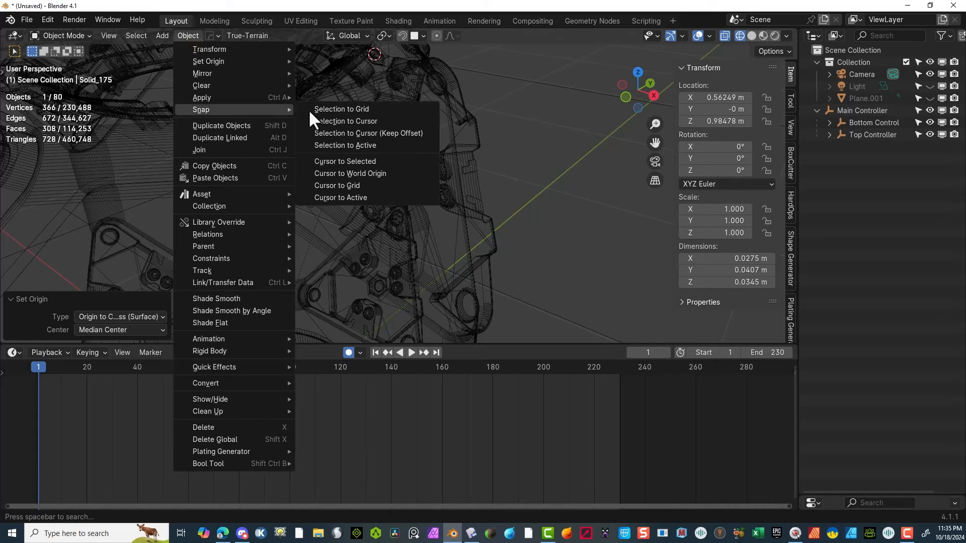
{"action": "left_click", "coordinate": [428, 162]}
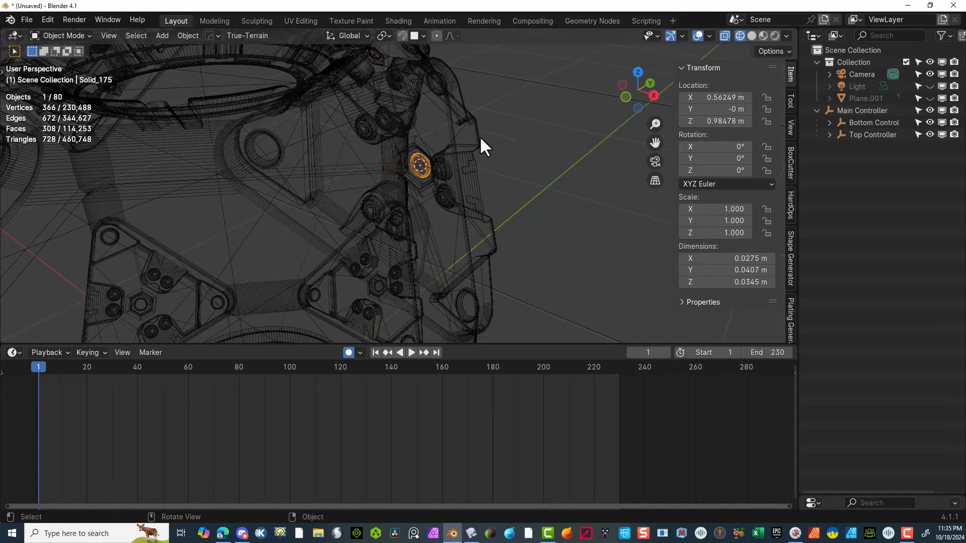
{"action": "left_click", "coordinate": [161, 36]}
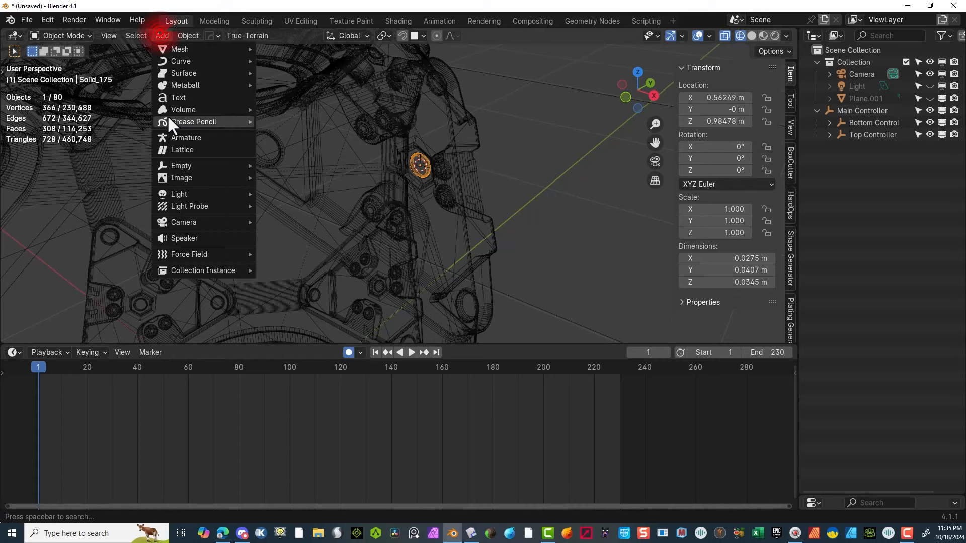
{"action": "mouse_move", "coordinate": [251, 166]}
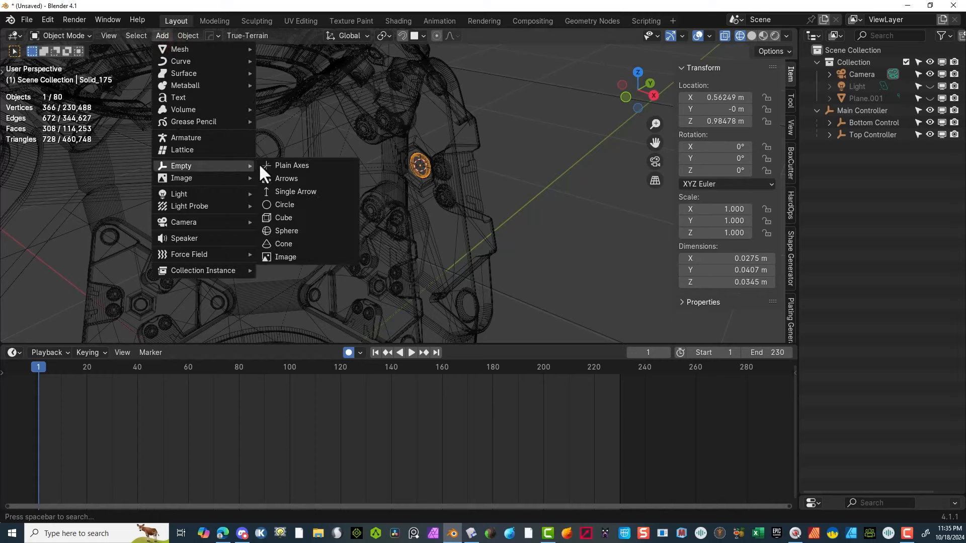
{"action": "left_click", "coordinate": [310, 165]}
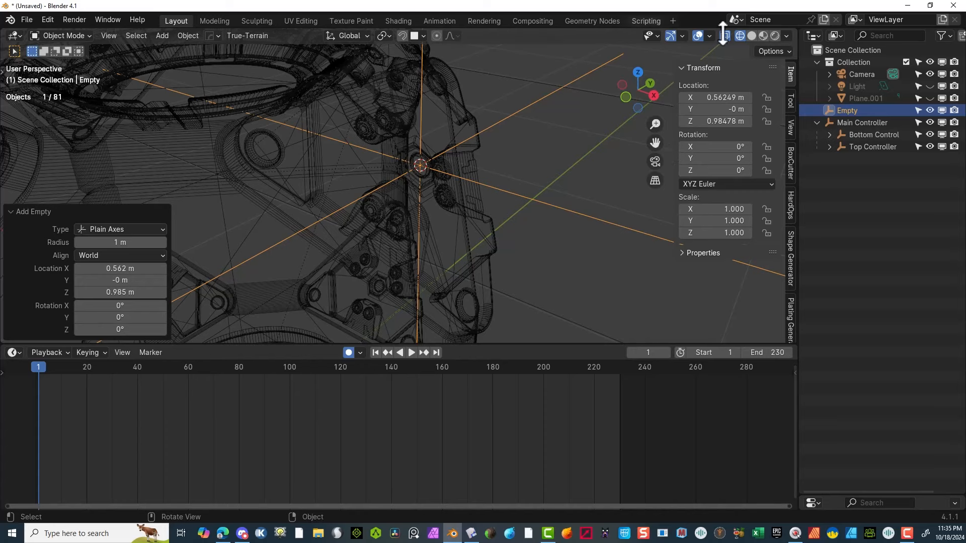
{"action": "left_click", "coordinate": [654, 95]}
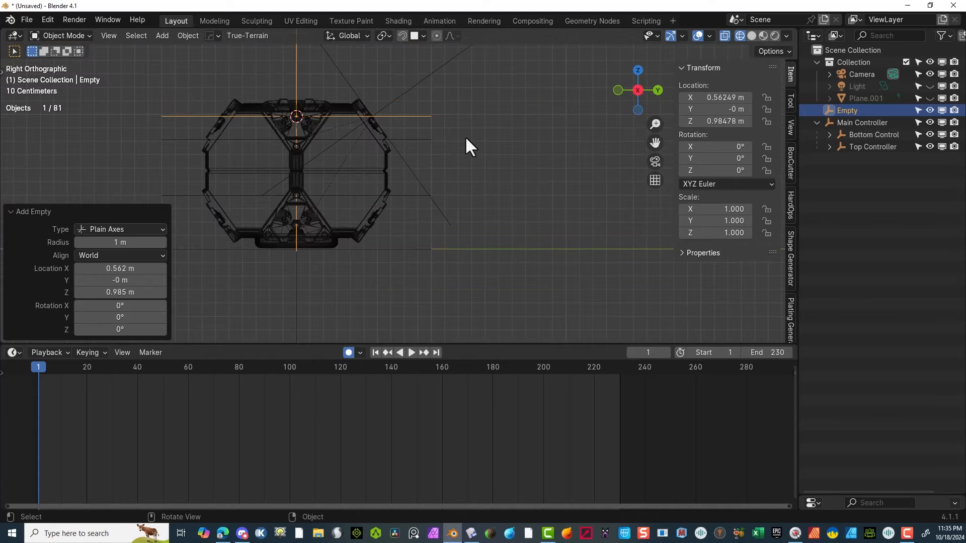
Step: Rotate the new empty about -36.4° around the global Y axis to align it with the slanted triangular section
{"action": "left_click", "coordinate": [657, 90]}
{"action": "scroll", "coordinate": [403, 126], "scroll_direction": "up", "scroll_amount": 3}
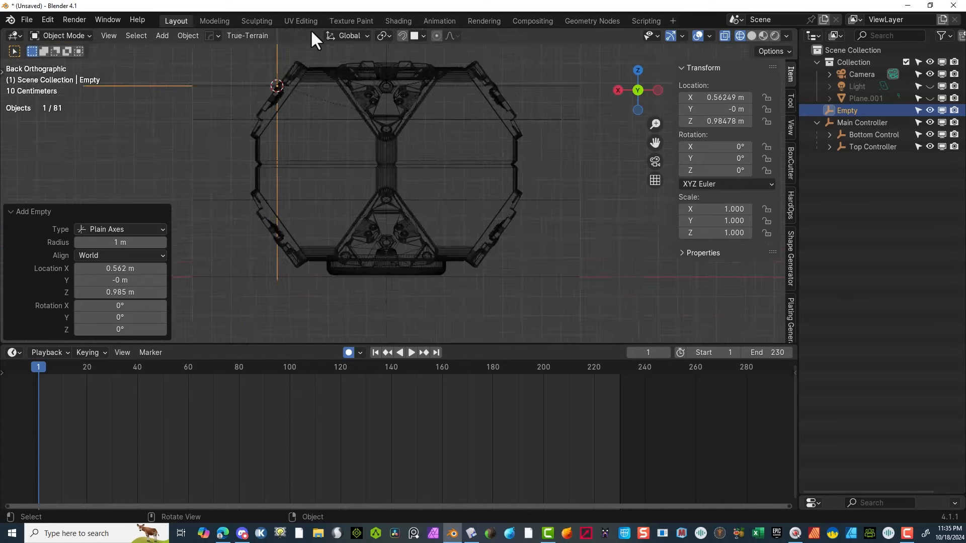
{"action": "left_click_drag", "start_coordinate": [656, 143], "coordinate": [699, 202]}
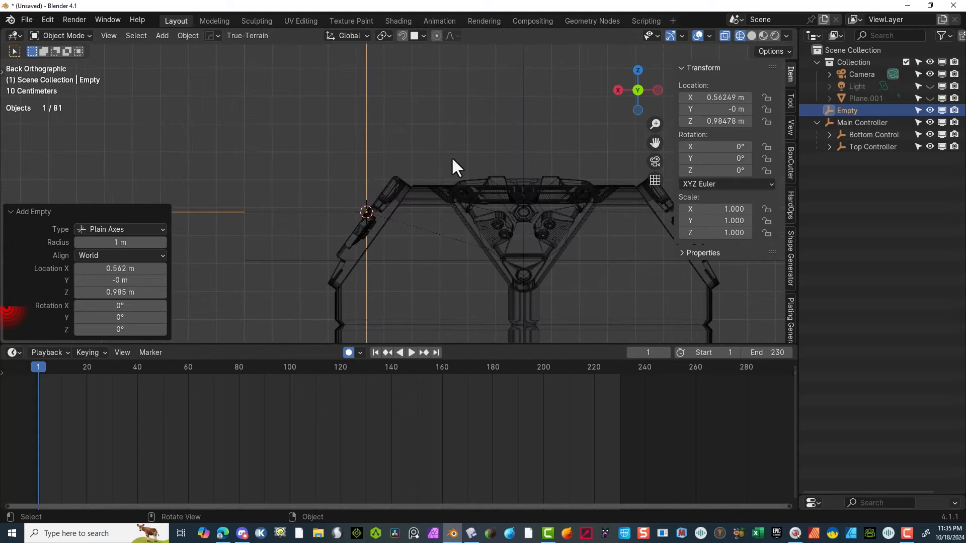
{"action": "scroll", "coordinate": [366, 170], "scroll_direction": "up", "scroll_amount": 3}
{"action": "key", "text": "r"}
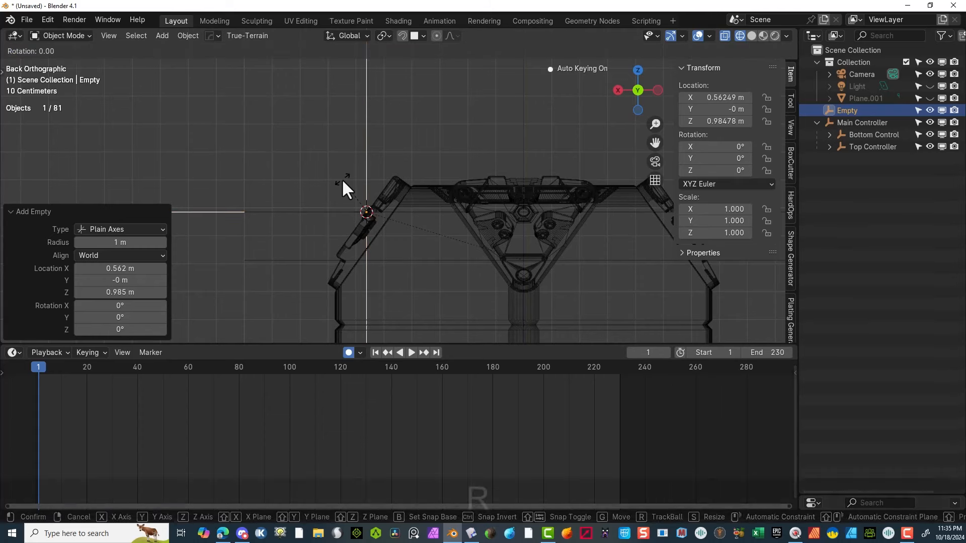
{"action": "key", "text": "x"}
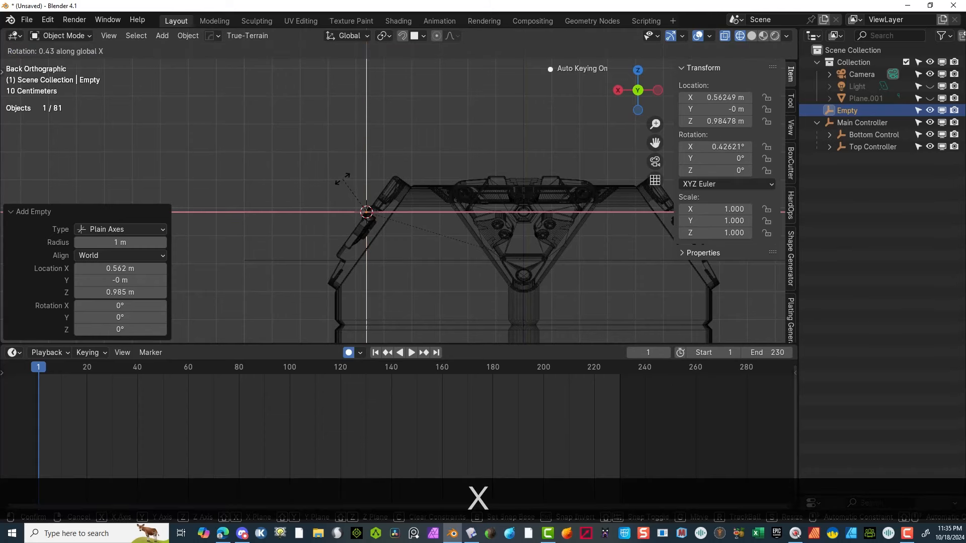
{"action": "key", "text": "y"}
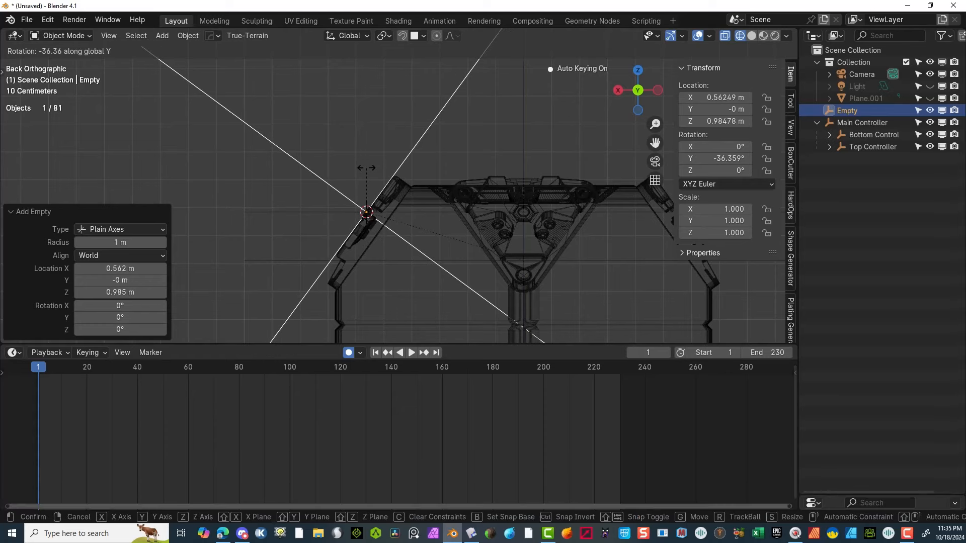
{"action": "left_click", "coordinate": [367, 168]}
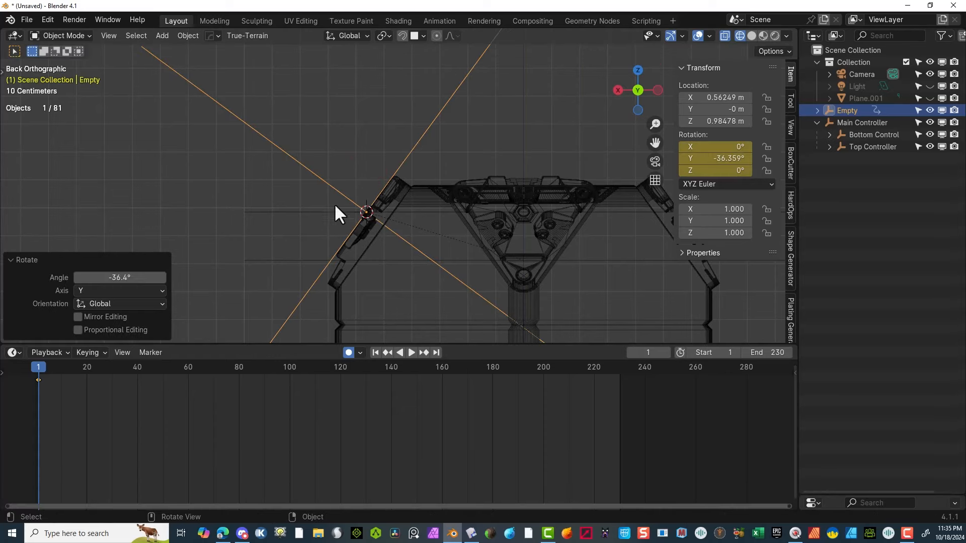
Step: Select only the parts of the slanted upper section on the +X side and parent them to the angled empty as Object
{"action": "scroll", "coordinate": [410, 185], "scroll_direction": "down", "scroll_amount": 4}
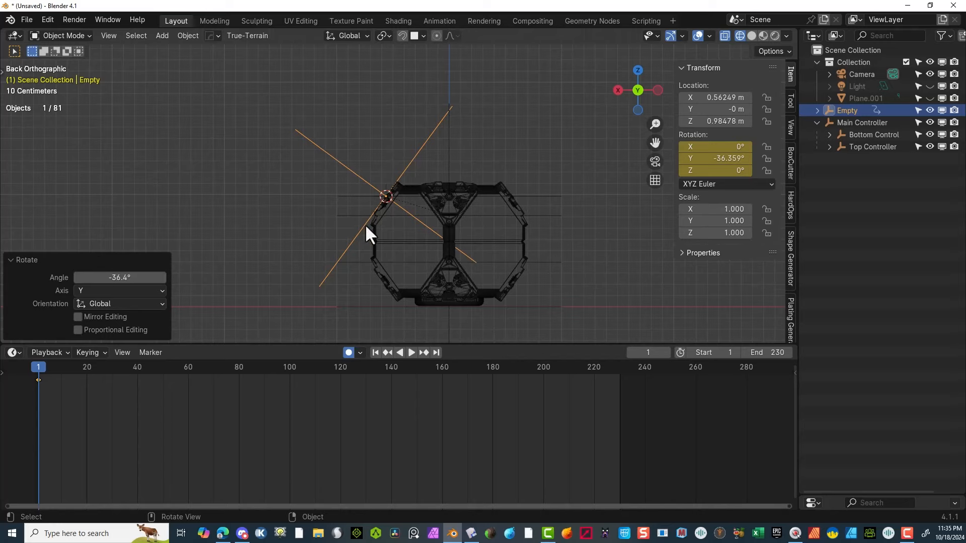
{"action": "middle_click_drag", "start_coordinate": [371, 231], "coordinate": [605, 240]}
{"action": "scroll", "coordinate": [357, 226], "scroll_direction": "up", "scroll_amount": 6}
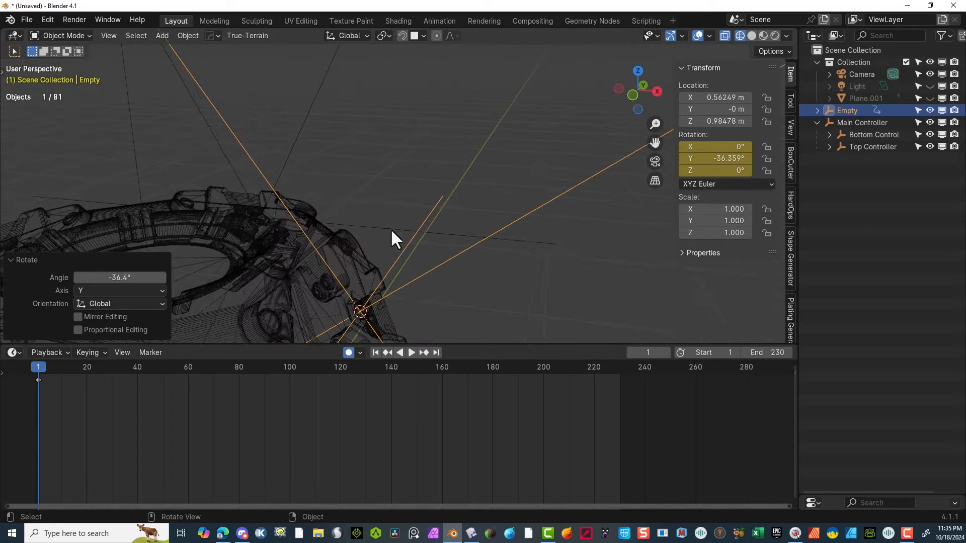
{"action": "scroll", "coordinate": [392, 230], "scroll_direction": "down", "scroll_amount": 2}
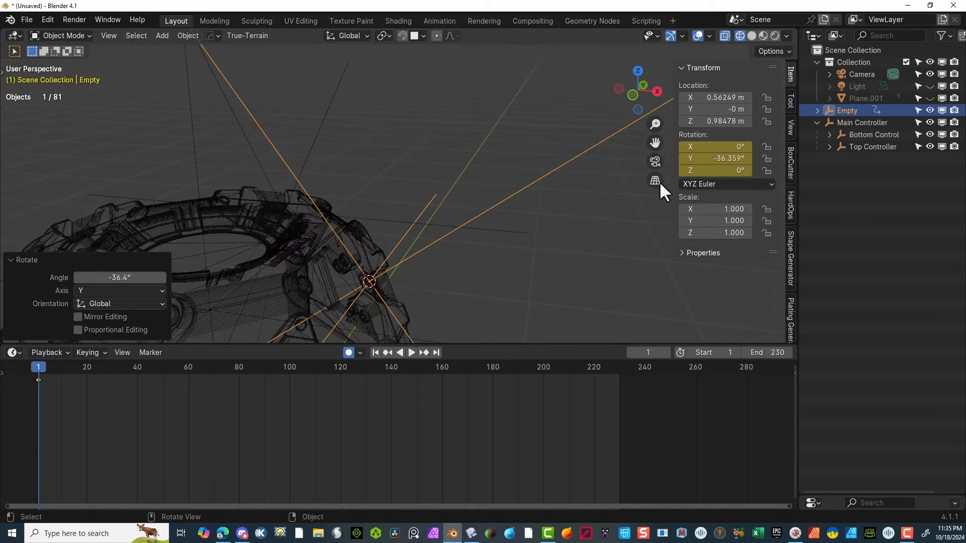
{"action": "left_click", "coordinate": [633, 94]}
{"action": "right_click", "coordinate": [501, 186]}
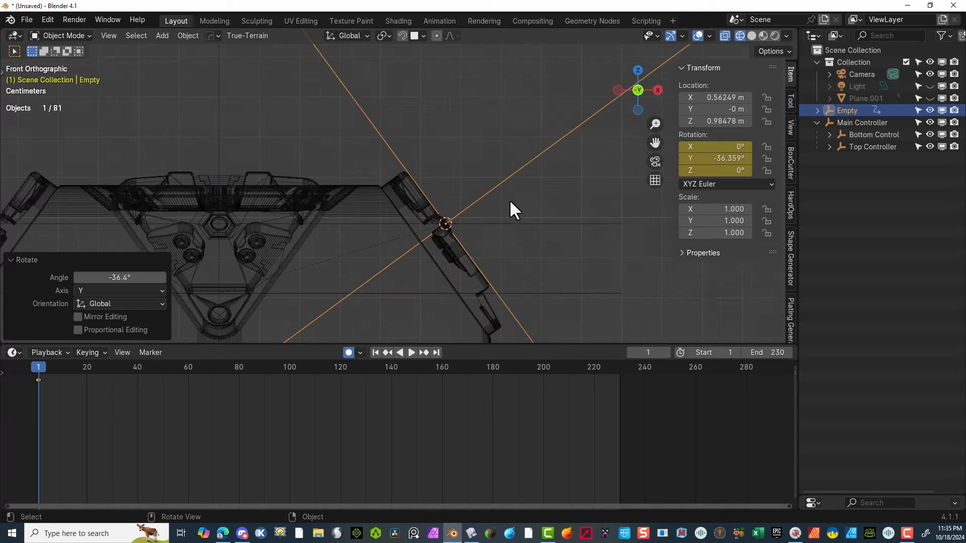
{"action": "left_click_drag", "start_coordinate": [656, 141], "coordinate": [608, 55]}
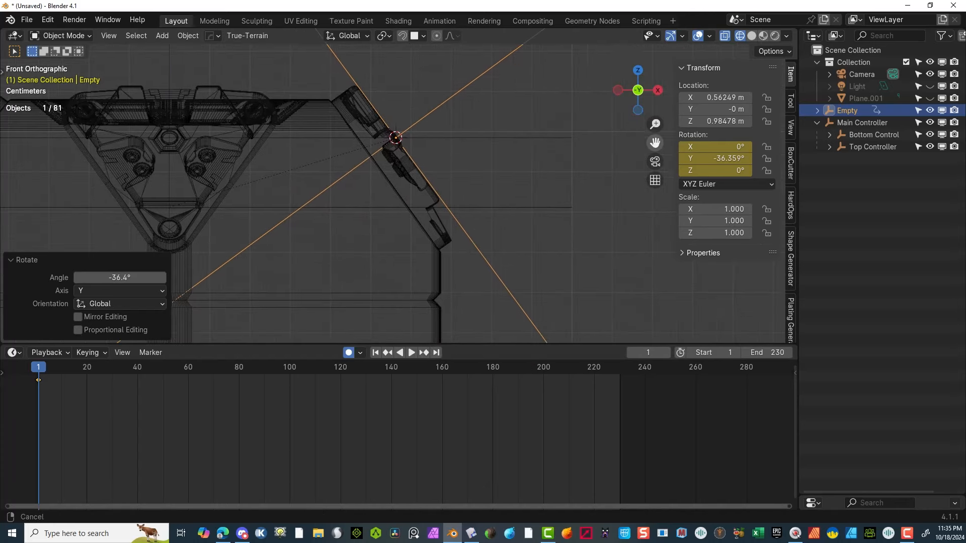
{"action": "left_click", "coordinate": [505, 114]}
{"action": "left_click_drag", "start_coordinate": [544, 59], "coordinate": [323, 281]}
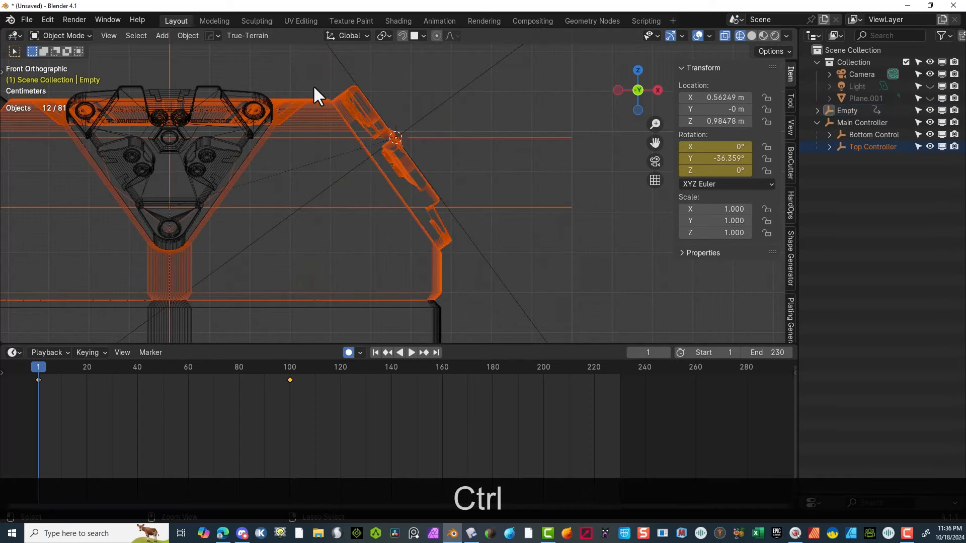
{"action": "left_click_drag", "start_coordinate": [313, 86], "coordinate": [179, 307], "text": "ctrl"}
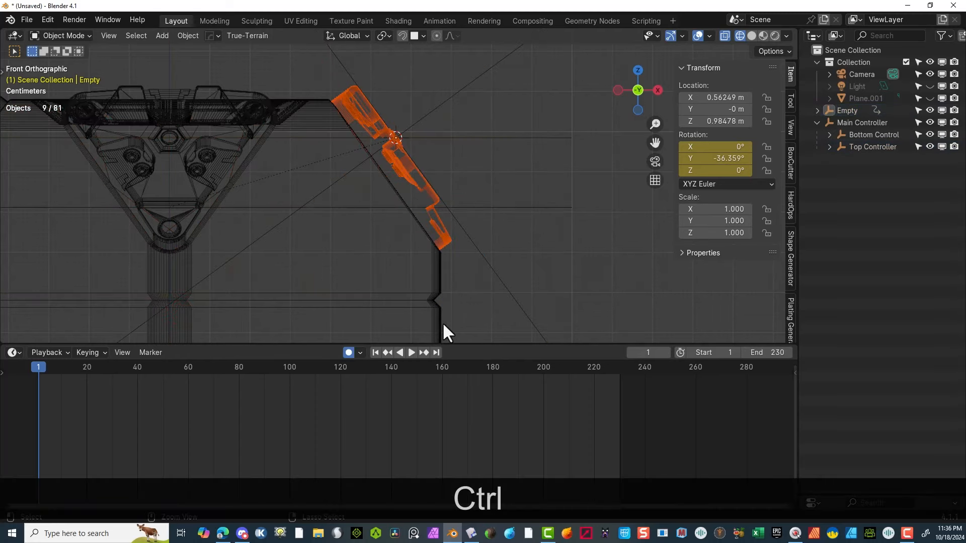
{"action": "key", "text": "shift"}
{"action": "left_click", "coordinate": [464, 91], "text": "shift"}
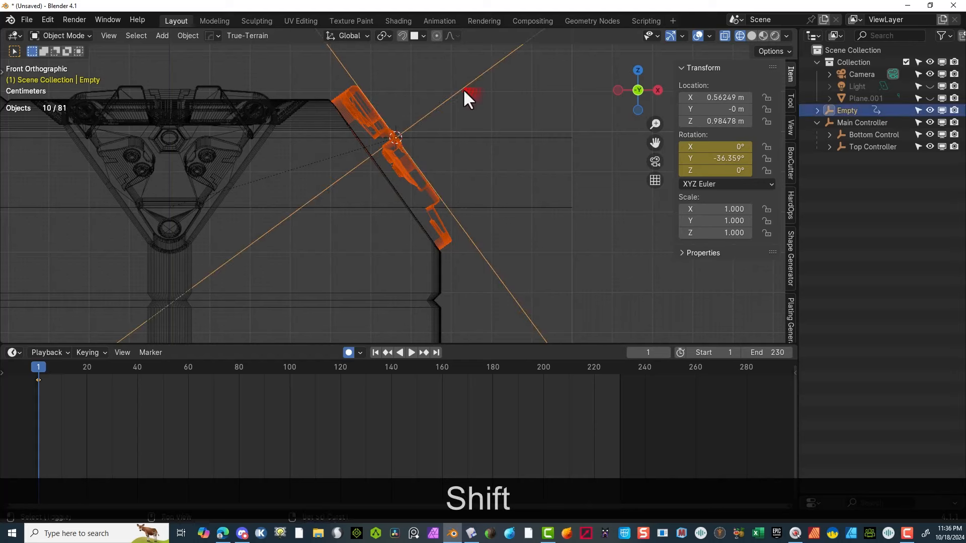
{"action": "left_click", "coordinate": [190, 35]}
{"action": "mouse_move", "coordinate": [243, 247]}
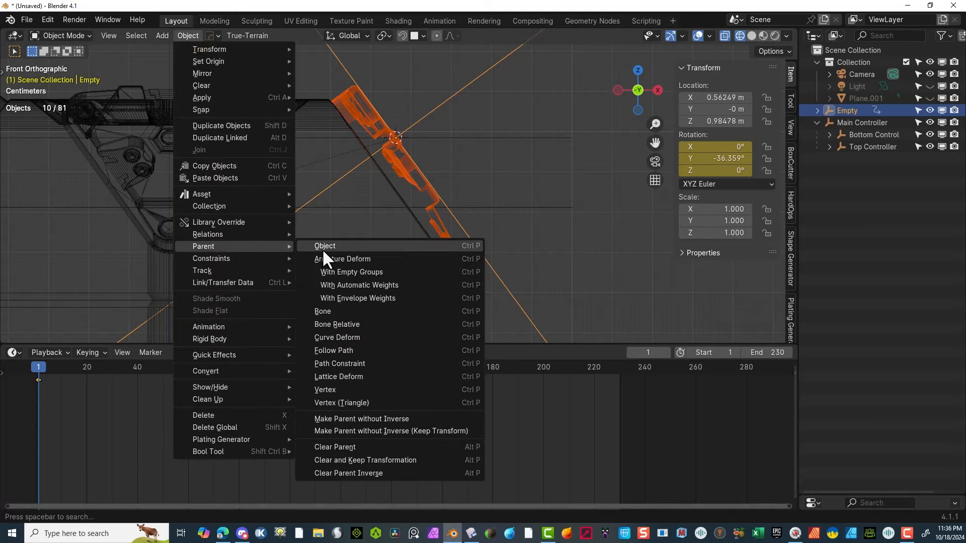
{"action": "left_click", "coordinate": [322, 246]}
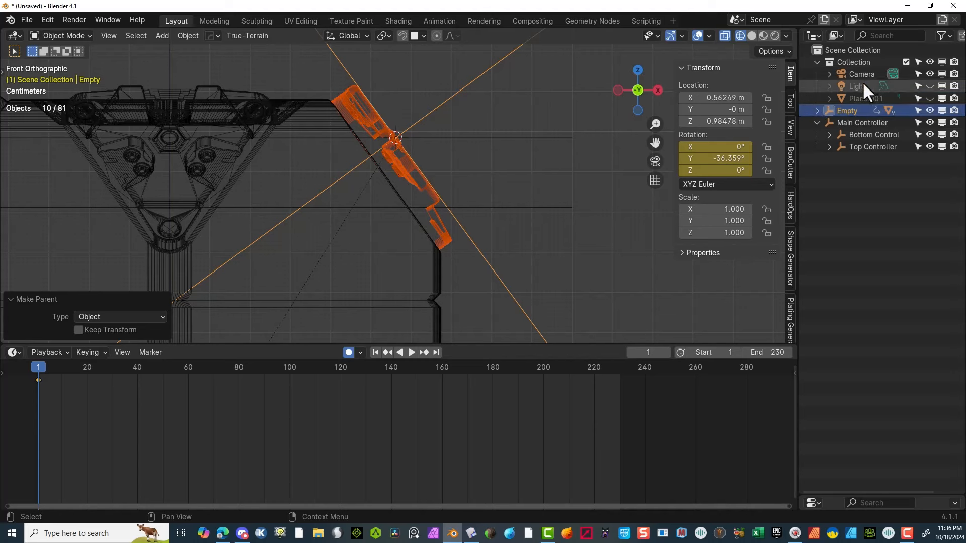
Step: Rename the angled empty as Top Section2
{"action": "double_click", "coordinate": [852, 108]}
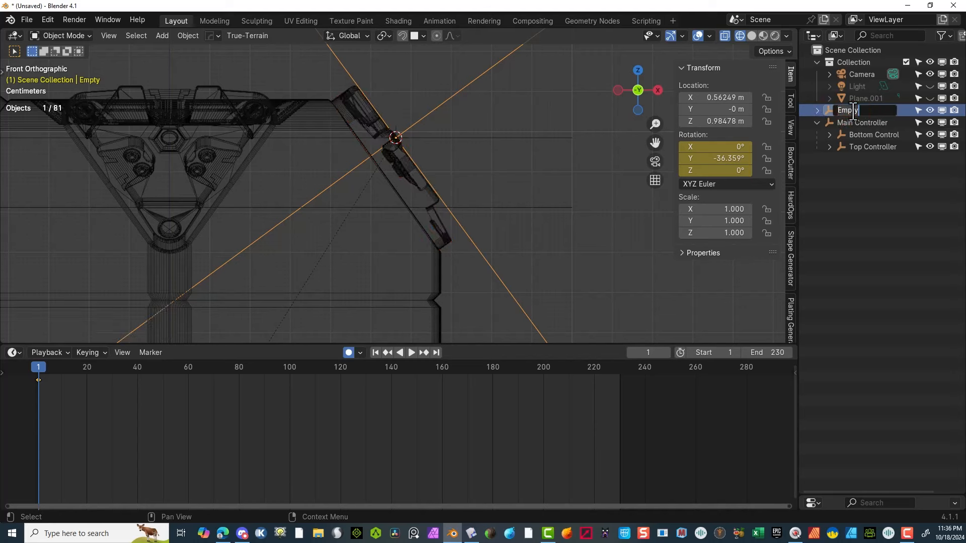
{"action": "type", "text": "Top S"}
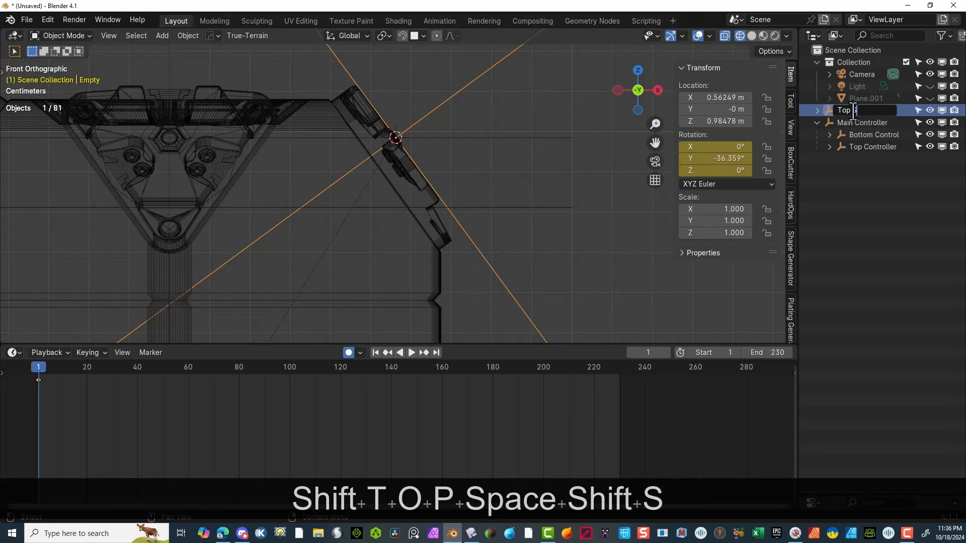
{"action": "type", "text": "ection3"}
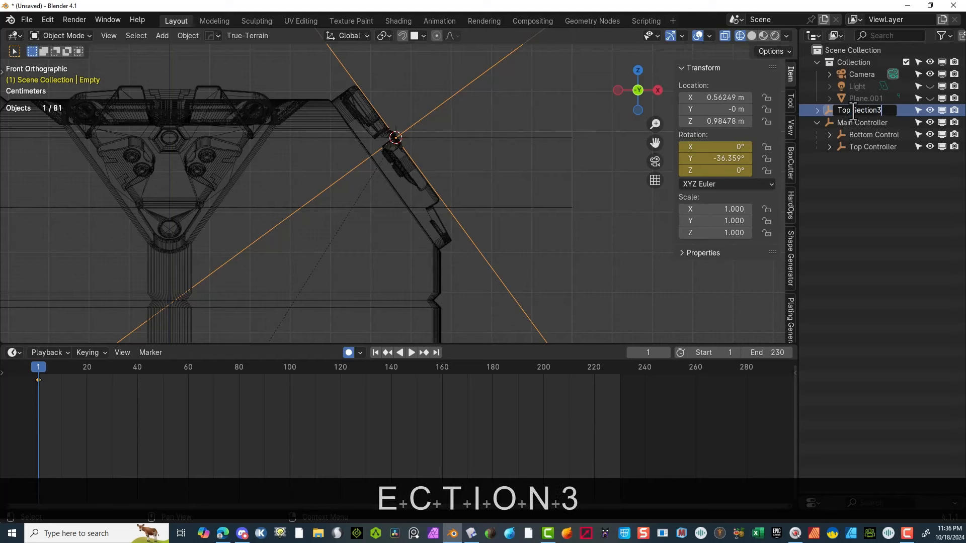
{"action": "key", "text": "BackSpace"}
{"action": "type", "text": "2"}
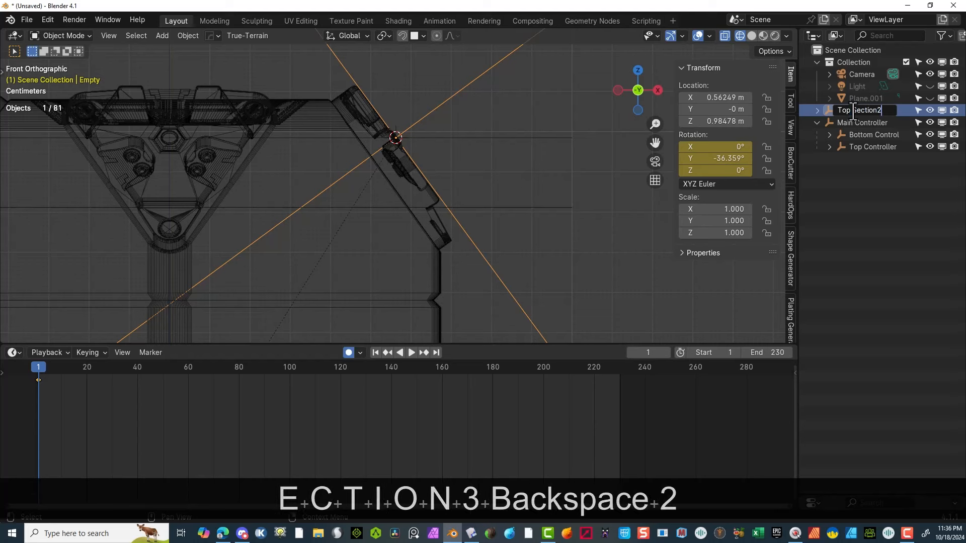
{"action": "key", "text": "Return"}
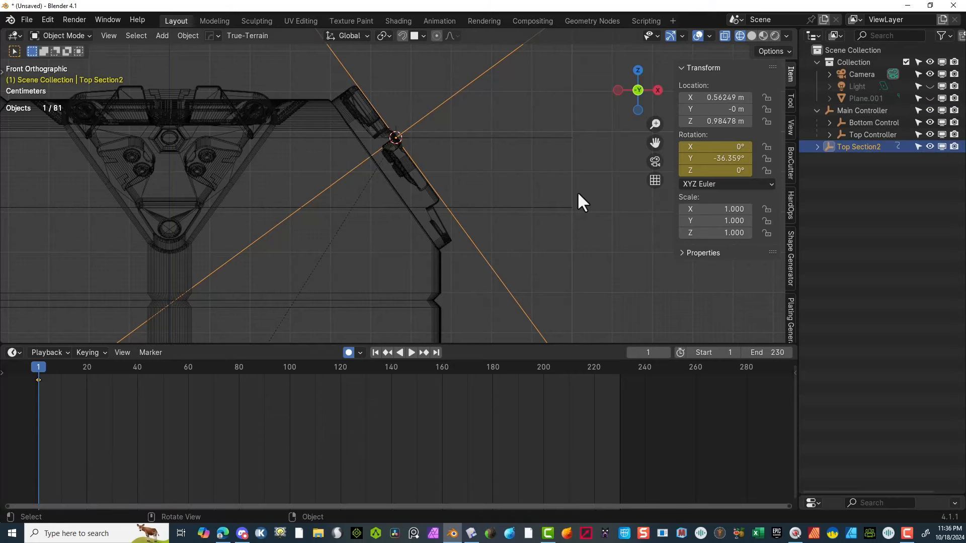
Step: Parent Top Section2 to Top Controller using the Object parent type
{"action": "left_click", "coordinate": [869, 133], "text": "ctrl"}
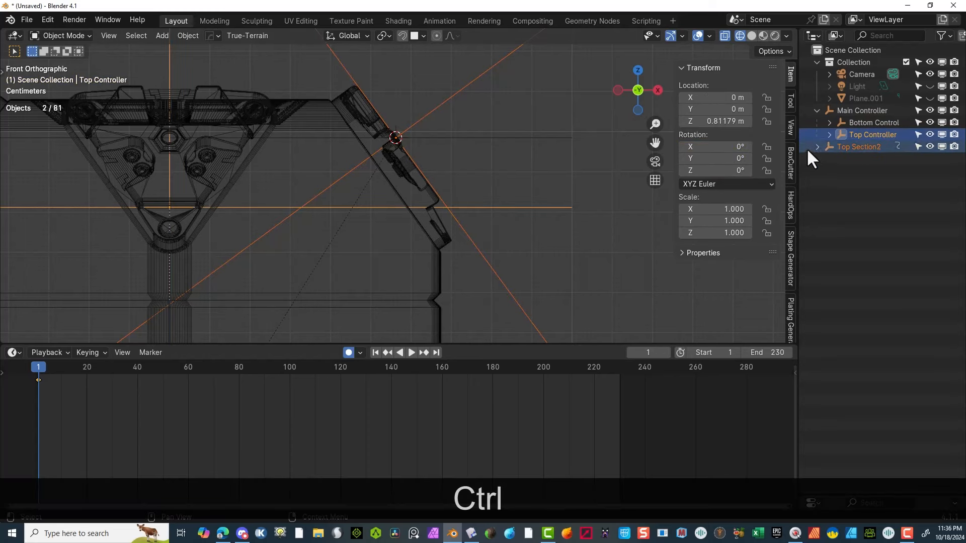
{"action": "left_click", "coordinate": [189, 35]}
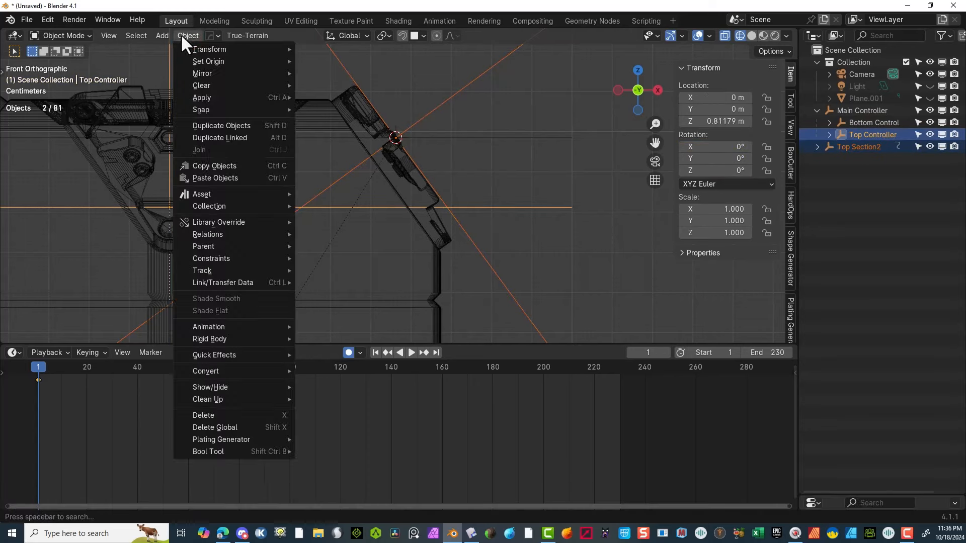
{"action": "mouse_move", "coordinate": [219, 246]}
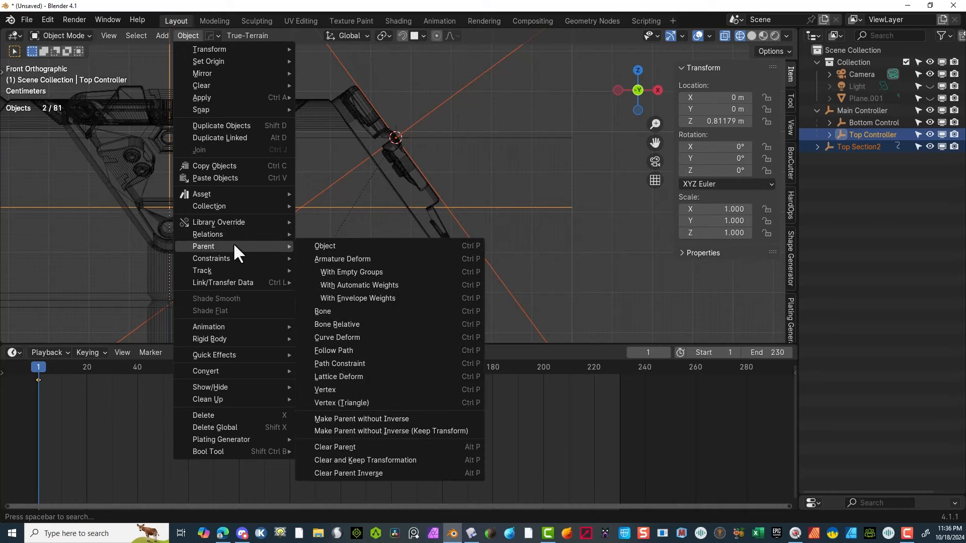
{"action": "left_click", "coordinate": [319, 246]}
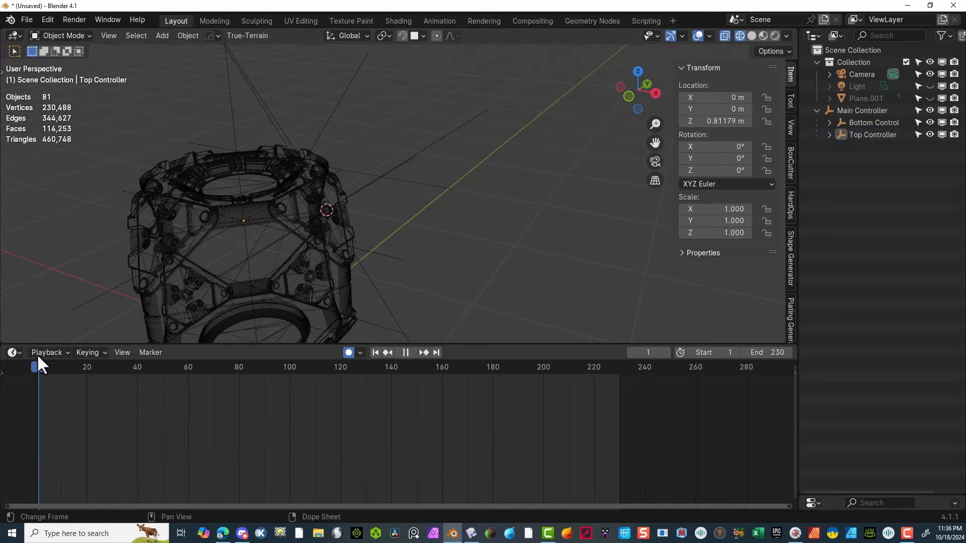
Step: Change the viewport shading from wireframe to Material Preview with the upper +X section in view
{"action": "key", "text": "space"}
{"action": "middle_click_drag", "start_coordinate": [360, 229], "coordinate": [458, 160]}
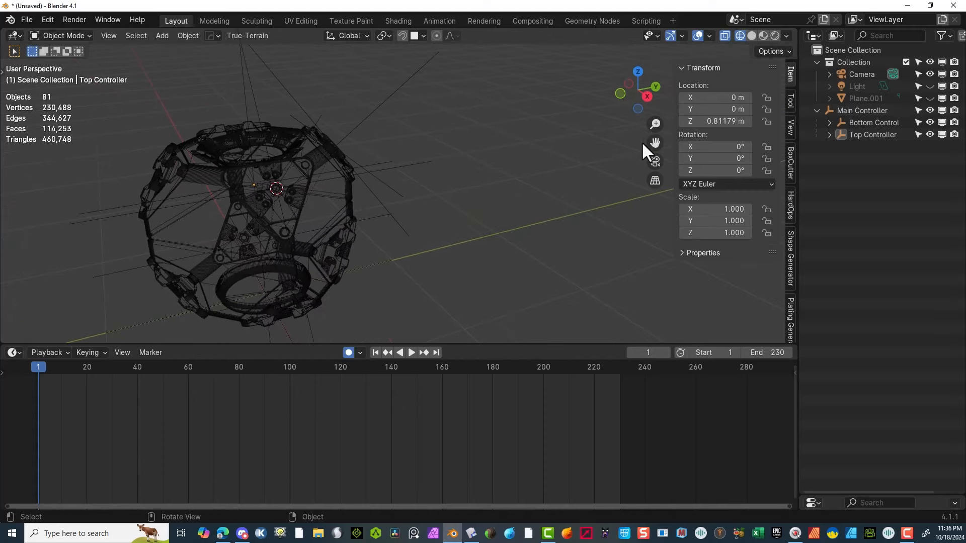
{"action": "mouse_move", "coordinate": [642, 144]}
{"action": "middle_mouse_down"}
{"action": "mouse_move", "coordinate": [498, 209]}
{"action": "mouse_move", "coordinate": [535, 201]}
{"action": "middle_mouse_up"}
{"action": "left_click", "coordinate": [752, 36]}
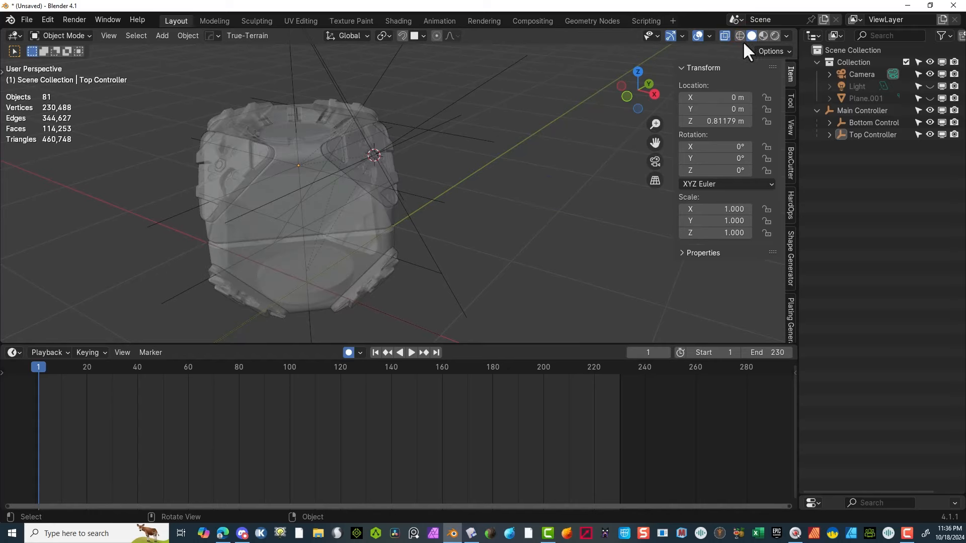
{"action": "left_click", "coordinate": [763, 36]}
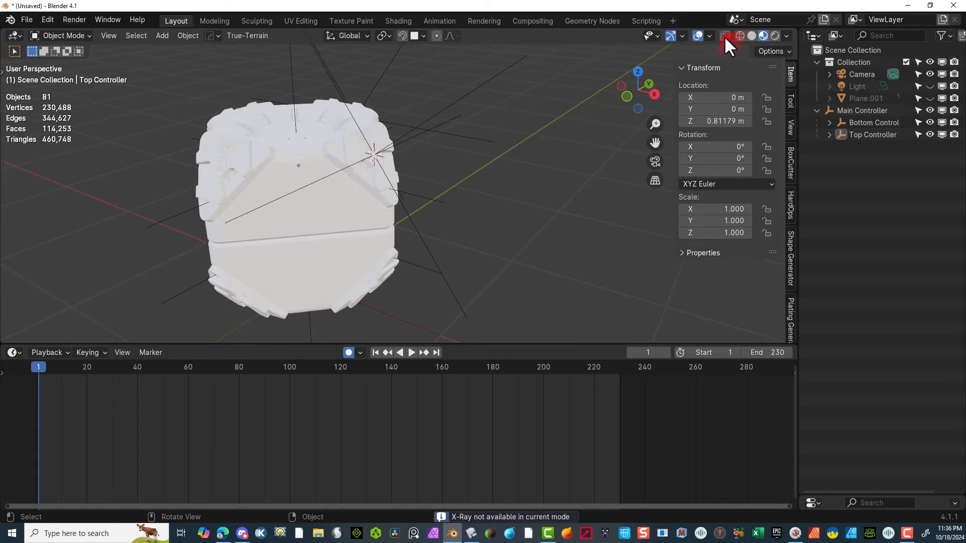
{"action": "scroll", "coordinate": [418, 118], "scroll_direction": "up", "scroll_amount": 2}
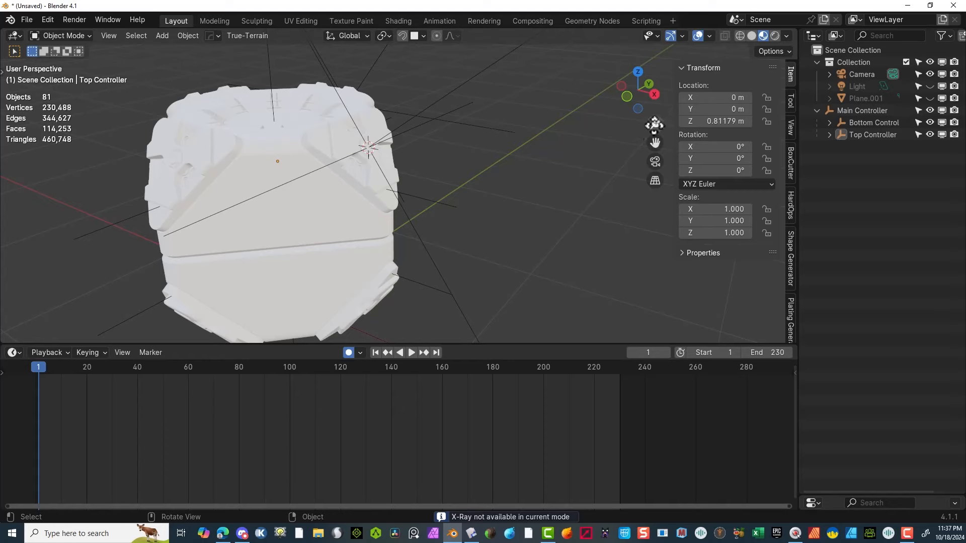
{"action": "left_click_drag", "start_coordinate": [655, 142], "coordinate": [654, 168]}
{"action": "middle_click_drag", "start_coordinate": [558, 164], "coordinate": [512, 145]}
Step: Select the Top Section2 empty and try an X rotation of 254°
{"action": "left_click", "coordinate": [397, 150]}
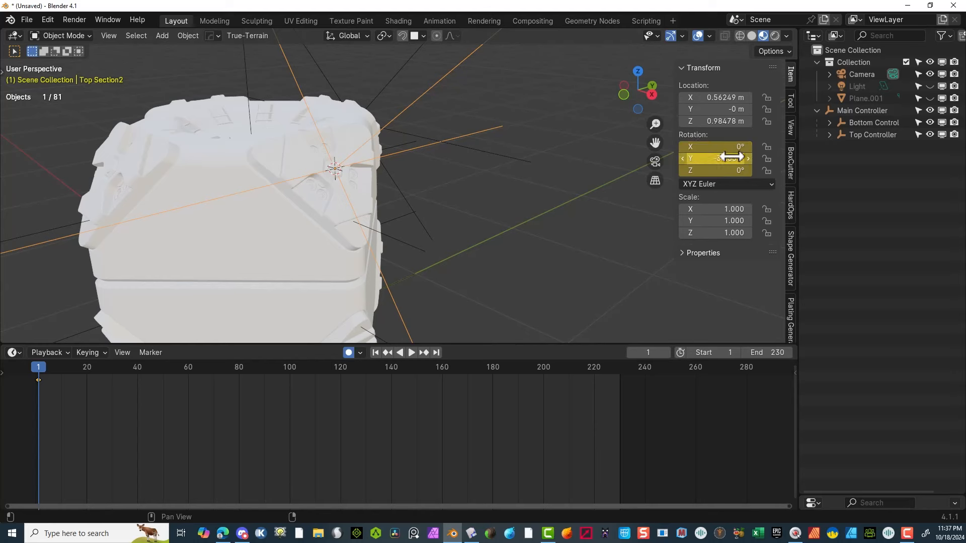
{"action": "left_click", "coordinate": [696, 147]}
{"action": "type", "text": "78"}
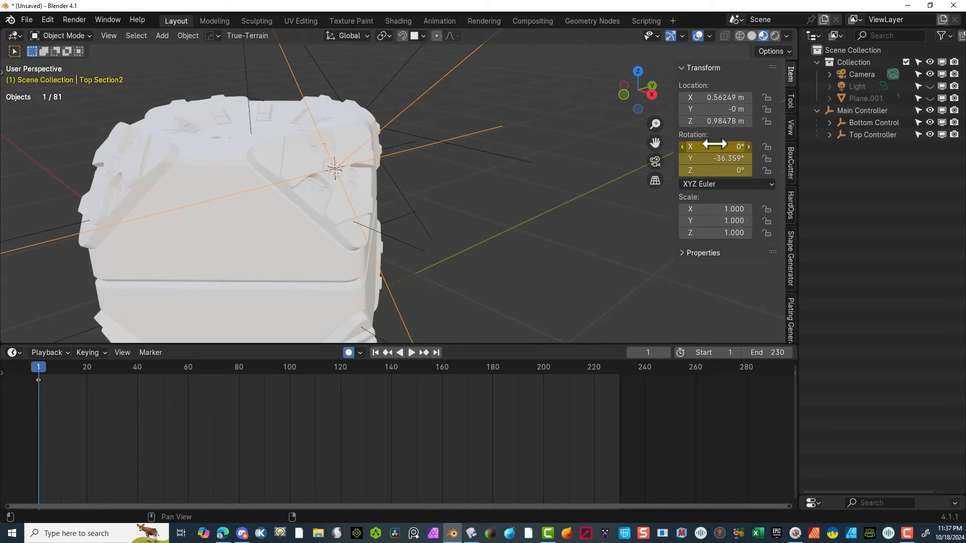
{"action": "key", "text": "Return"}
{"action": "left_click_drag", "start_coordinate": [735, 146], "coordinate": [688, 186]}
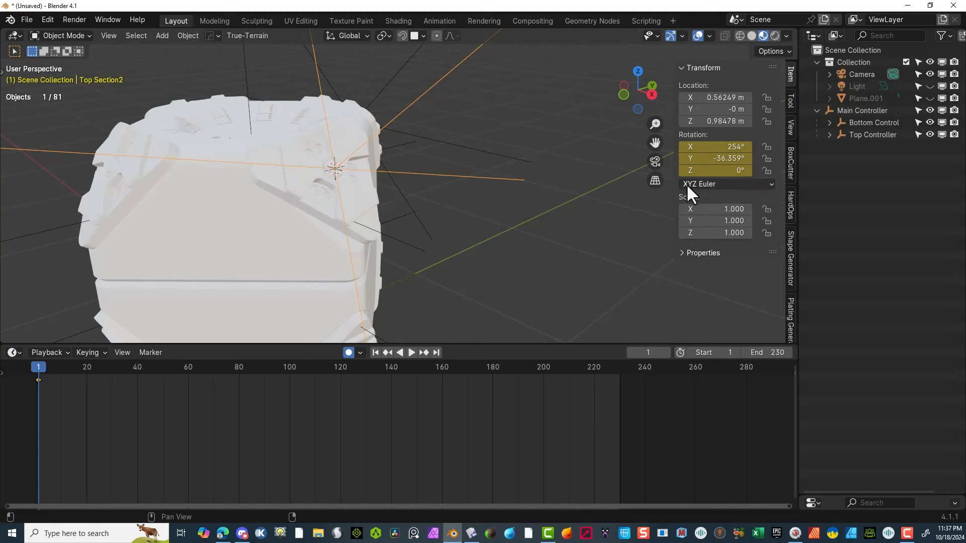
Step: Reset the X rotation of Top Section2 to 0° and lock its Y and Z rotations
{"action": "left_click", "coordinate": [730, 147]}
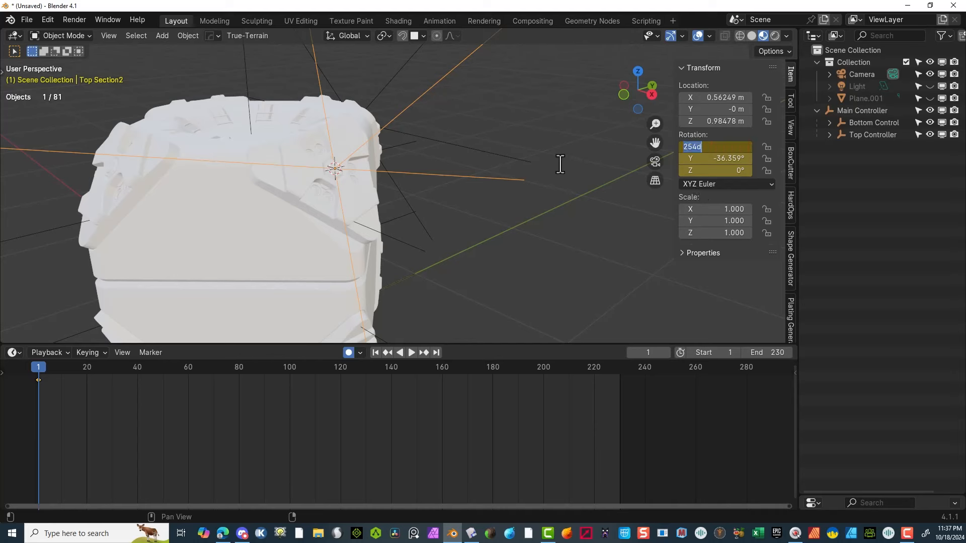
{"action": "type", "text": "0"}
{"action": "key", "text": "Return"}
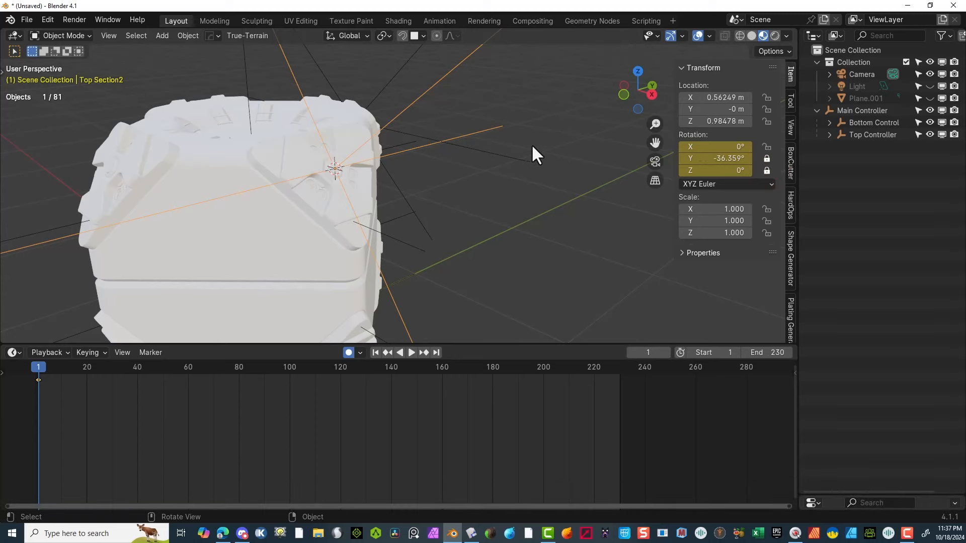
Step: Try rotating the Top Section2 empty, cancel the rotation and clear the selection
{"action": "key", "text": "r"}
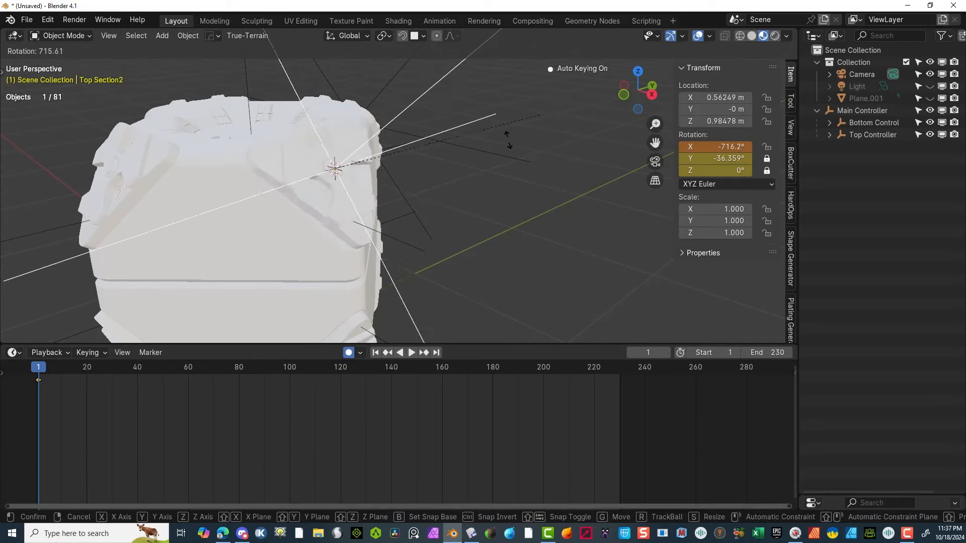
{"action": "right_click", "coordinate": [511, 205]}
{"action": "scroll", "coordinate": [496, 226], "scroll_direction": "down", "scroll_amount": 5}
{"action": "middle_click_drag", "start_coordinate": [524, 166], "coordinate": [651, 151]}
{"action": "scroll", "coordinate": [604, 172], "scroll_direction": "up", "scroll_amount": 2}
{"action": "left_click", "coordinate": [446, 231]}
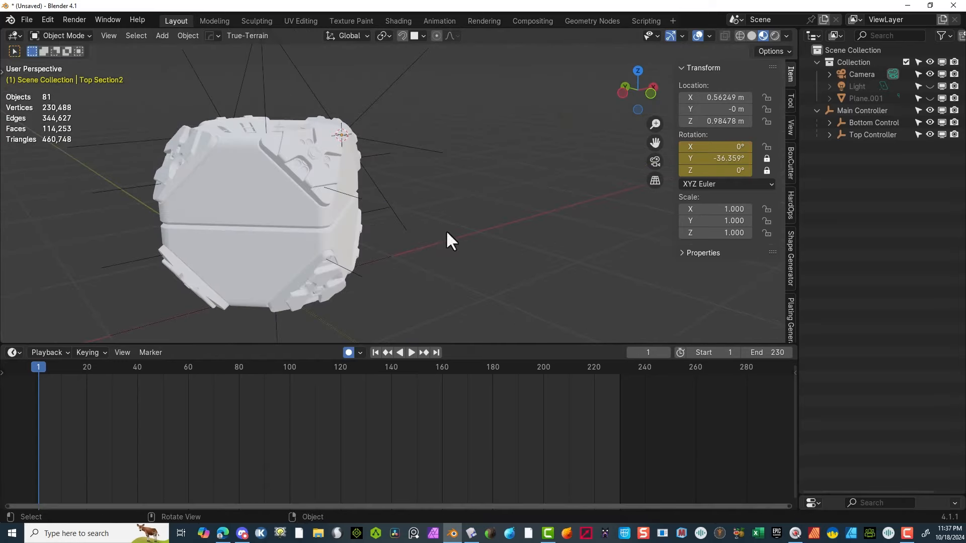
Step: Set the origin of the upper −Y section's central hexagonal part to Center of Mass (Surface) and snap the 3D cursor to it
{"action": "left_click", "coordinate": [319, 153]}
{"action": "scroll", "coordinate": [309, 152], "scroll_direction": "up", "scroll_amount": 5}
{"action": "left_click", "coordinate": [188, 36]}
{"action": "mouse_move", "coordinate": [243, 61]}
{"action": "left_click", "coordinate": [347, 97]}
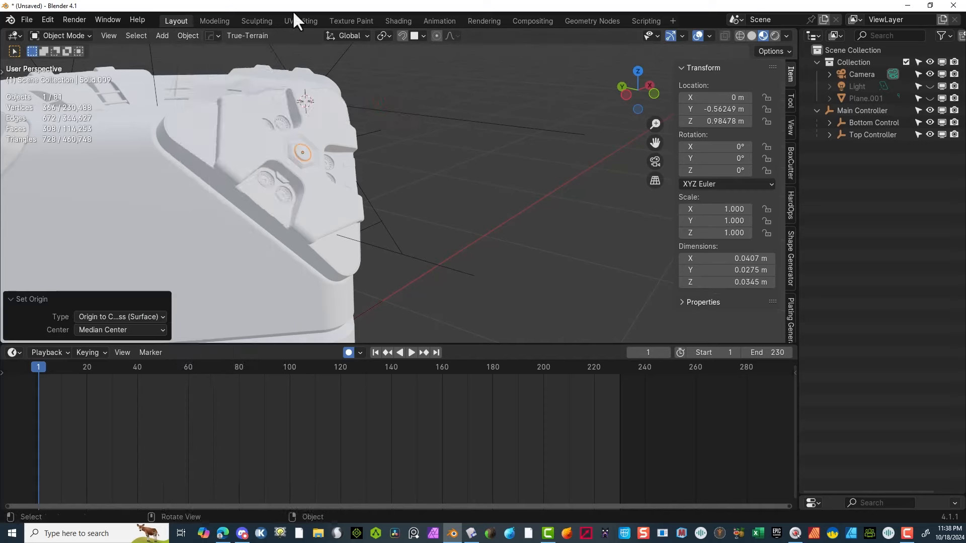
{"action": "left_click", "coordinate": [188, 35]}
{"action": "mouse_move", "coordinate": [236, 109]}
{"action": "left_click", "coordinate": [367, 162]}
Step: Add a Plain Axes empty at the 3D cursor on the upper −Y section
{"action": "left_click", "coordinate": [162, 36]}
{"action": "mouse_move", "coordinate": [193, 165]}
{"action": "left_click", "coordinate": [310, 166]}
Step: In left view, rotate the new empty about X by −36° to align it with the section's slope
{"action": "left_click", "coordinate": [626, 95]}
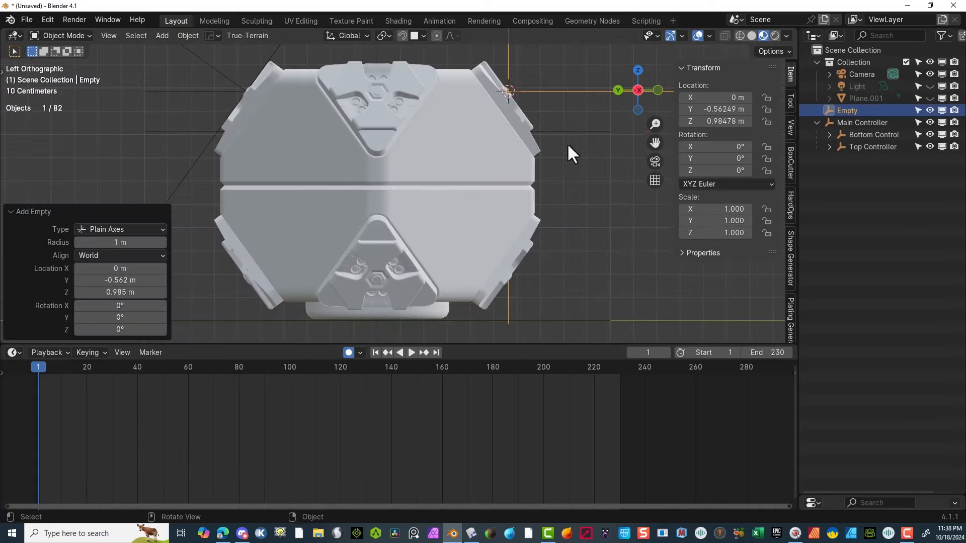
{"action": "middle_click_drag", "start_coordinate": [566, 143], "coordinate": [485, 227], "text": "shift"}
{"action": "scroll", "coordinate": [499, 158], "scroll_direction": "up", "scroll_amount": 1}
{"action": "key", "text": "r"}
{"action": "key", "text": "x"}
{"action": "left_click", "coordinate": [479, 121]}
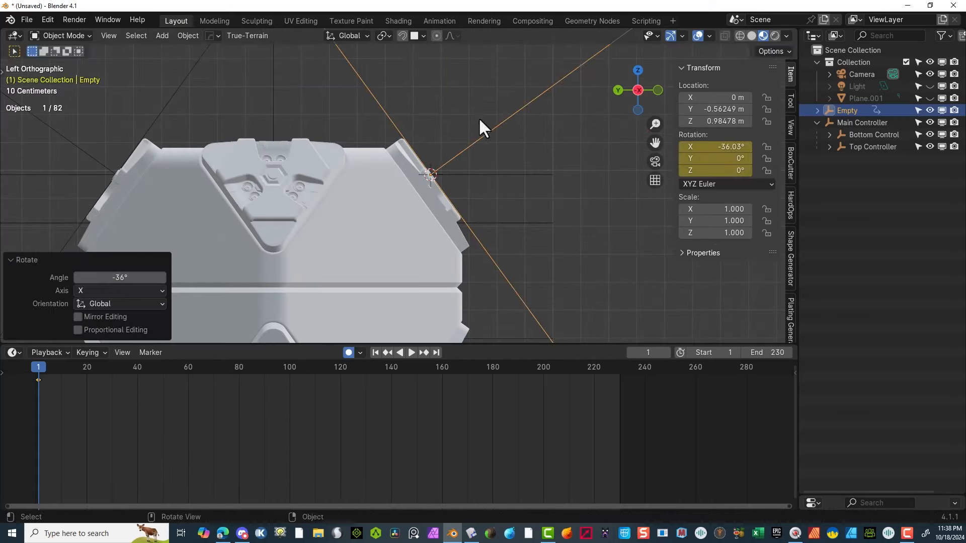
Step: Rename the new empty as Top Section 3
{"action": "double_click", "coordinate": [847, 110]}
{"action": "type", "text": "Top Section 3"}
{"action": "key", "text": "Return"}
Step: Switch to wireframe shading and select only the nine parts of the upper −Y section, leaving out the controller empties
{"action": "scroll", "coordinate": [528, 168], "scroll_direction": "up", "scroll_amount": 2}
{"action": "left_click_drag", "start_coordinate": [577, 81], "coordinate": [377, 314]}
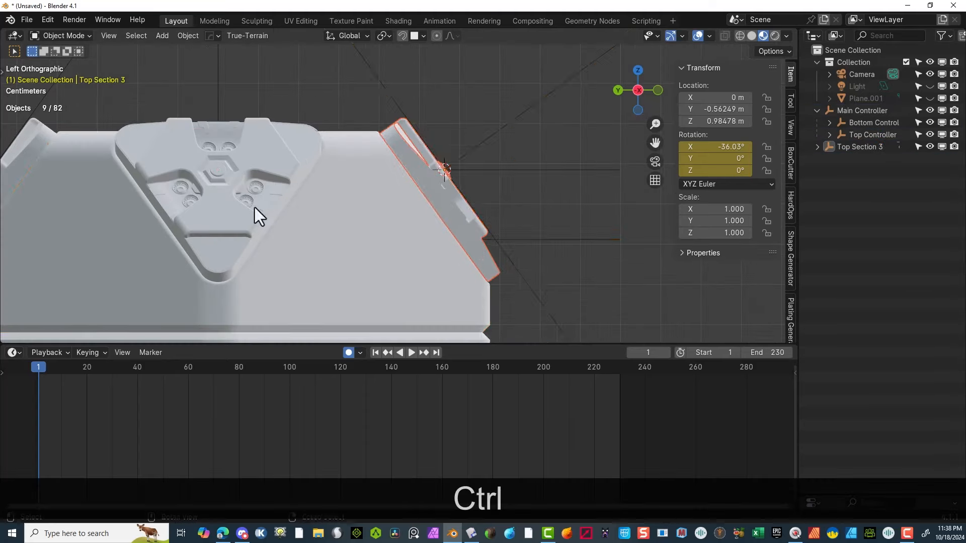
{"action": "middle_click_drag", "start_coordinate": [508, 193], "coordinate": [393, 199]}
{"action": "left_click", "coordinate": [741, 38]}
{"action": "left_click", "coordinate": [724, 37]}
{"action": "scroll", "coordinate": [629, 108], "scroll_direction": "down", "scroll_amount": 5}
{"action": "left_click", "coordinate": [625, 93]}
{"action": "scroll", "coordinate": [532, 153], "scroll_direction": "up", "scroll_amount": 3}
{"action": "left_click_drag", "start_coordinate": [540, 125], "coordinate": [379, 246], "text": "shift"}
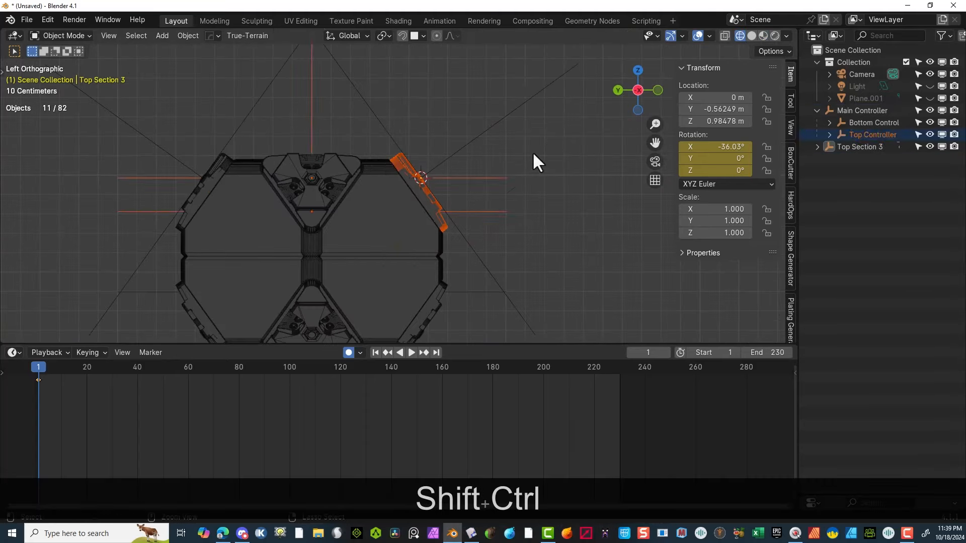
{"action": "left_click_drag", "start_coordinate": [532, 152], "coordinate": [483, 241], "text": "ctrl"}
{"action": "scroll", "coordinate": [533, 152], "scroll_direction": "up", "scroll_amount": 2}
Step: Parent the selected −Y section parts to Top Section 3 using the Object parent type
{"action": "left_click", "coordinate": [841, 146], "text": "ctrl"}
{"action": "left_click", "coordinate": [818, 147]}
{"action": "left_click", "coordinate": [189, 37]}
{"action": "mouse_move", "coordinate": [235, 246]}
{"action": "left_click", "coordinate": [322, 247]}
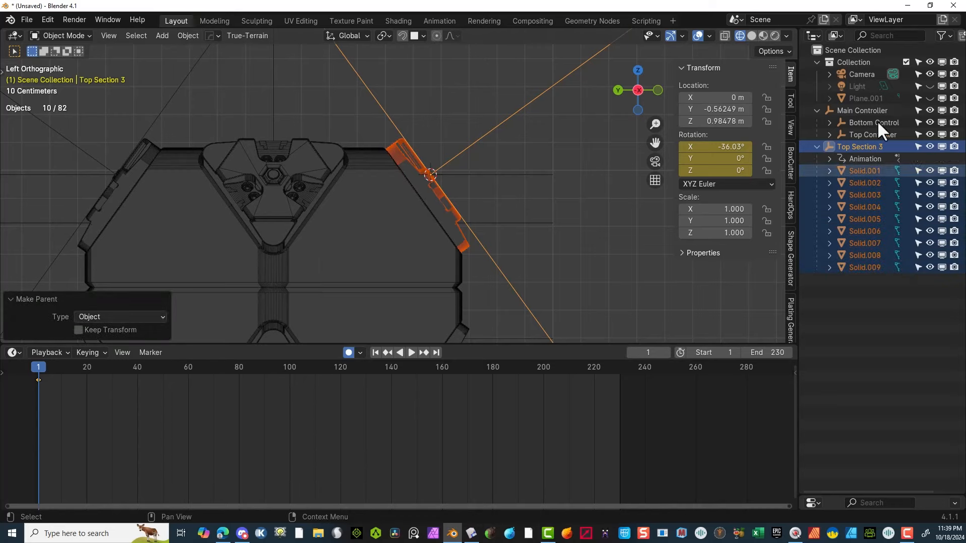
Step: Add Top Controller as the active object and parent the whole selection to it using the Object type
{"action": "left_click", "coordinate": [818, 146]}
{"action": "left_click", "coordinate": [869, 136], "text": "ctrl"}
{"action": "left_click", "coordinate": [189, 36]}
{"action": "left_click", "coordinate": [322, 246]}
Step: Select the Top Section 3 empty, expand Top Controller's hierarchy and try a Y rotation, undoing it
{"action": "left_click", "coordinate": [508, 132]}
{"action": "left_click", "coordinate": [510, 118]}
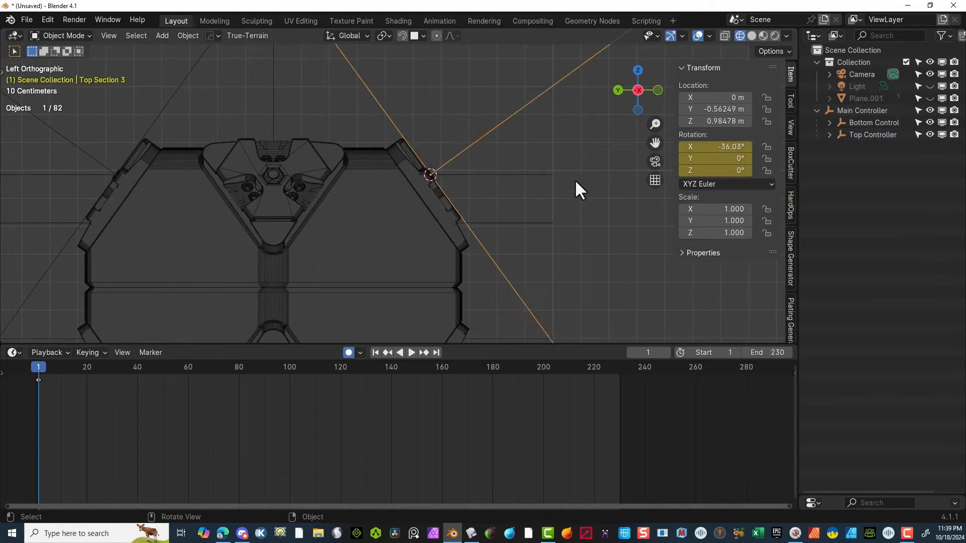
{"action": "middle_click_drag", "start_coordinate": [574, 180], "coordinate": [549, 193]}
{"action": "left_click", "coordinate": [830, 135]}
{"action": "scroll", "coordinate": [515, 189], "scroll_direction": "down", "scroll_amount": 3}
{"action": "left_click_drag", "start_coordinate": [704, 159], "coordinate": [738, 159]}
{"action": "key", "text": "ctrl+z"}
Step: Set Top Section 3's rotation mode to YXZ Euler and its Y rotation to 0°, and lock its X and Z rotations
{"action": "left_click", "coordinate": [720, 184]}
{"action": "left_click", "coordinate": [718, 255]}
{"action": "left_click", "coordinate": [717, 159]}
{"action": "type", "text": "0"}
{"action": "key", "text": "Return"}
{"action": "left_click", "coordinate": [767, 147]}
{"action": "left_click", "coordinate": [766, 171]}
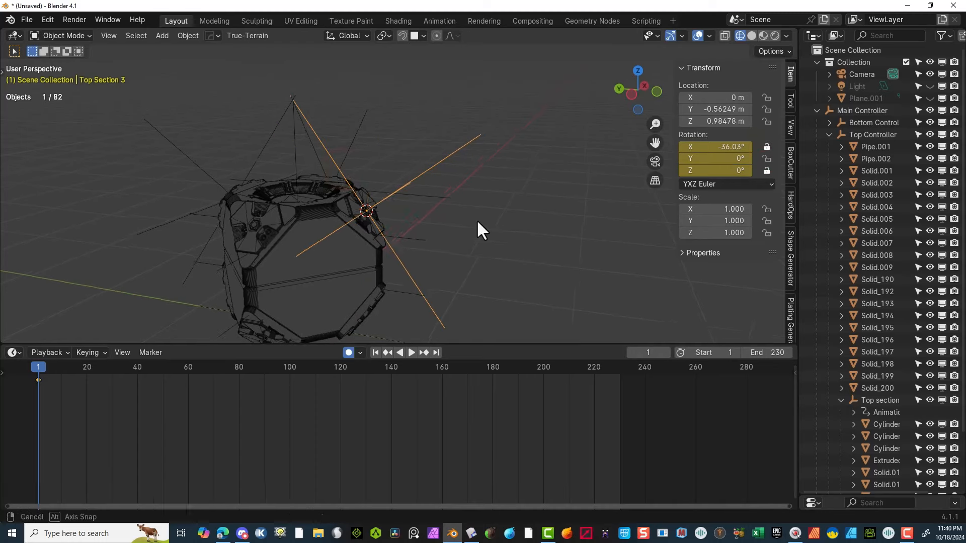
Step: Try rotating the Top Section 3 empty to test whether its parts follow
{"action": "key", "text": "r"}
{"action": "middle_click_drag", "start_coordinate": [476, 220], "coordinate": [397, 194]}
{"action": "right_click", "coordinate": [348, 249]}
Step: Reselect the nine parts Solid.001 to Solid.009 of the upper −Y section with X-Ray enabled
{"action": "left_click_drag", "start_coordinate": [495, 151], "coordinate": [388, 241]}
{"action": "left_click_drag", "start_coordinate": [529, 75], "coordinate": [675, 144], "text": "ctrl"}
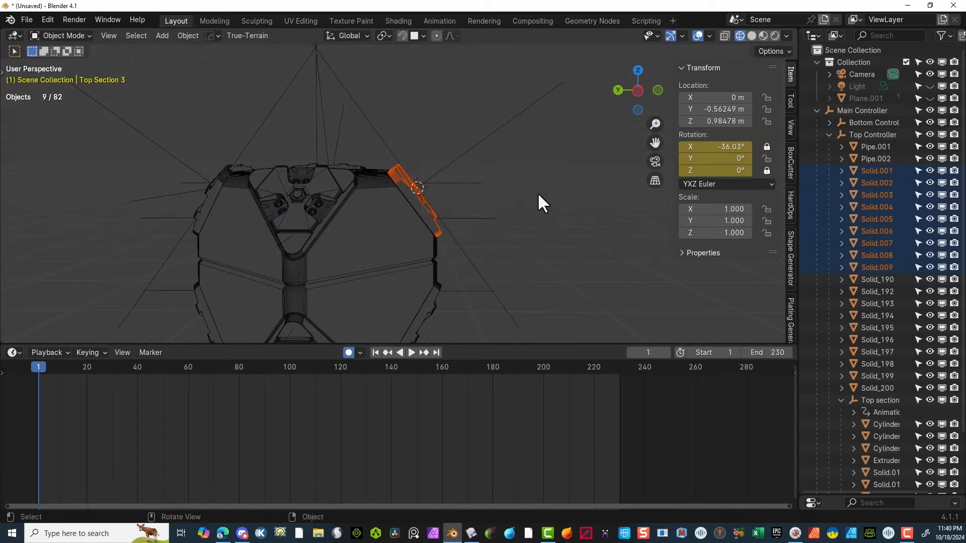
{"action": "middle_click_drag", "start_coordinate": [540, 196], "coordinate": [508, 214]}
{"action": "scroll", "coordinate": [508, 214], "scroll_direction": "up", "scroll_amount": 3}
{"action": "left_click", "coordinate": [724, 36]}
{"action": "left_click", "coordinate": [638, 91]}
{"action": "scroll", "coordinate": [521, 123], "scroll_direction": "down", "scroll_amount": 3}
{"action": "left_click_drag", "start_coordinate": [520, 123], "coordinate": [371, 249], "text": "shift"}
{"action": "left_click_drag", "start_coordinate": [312, 121], "coordinate": [347, 196], "text": "ctrl"}
{"action": "scroll", "coordinate": [474, 139], "scroll_direction": "up", "scroll_amount": 3}
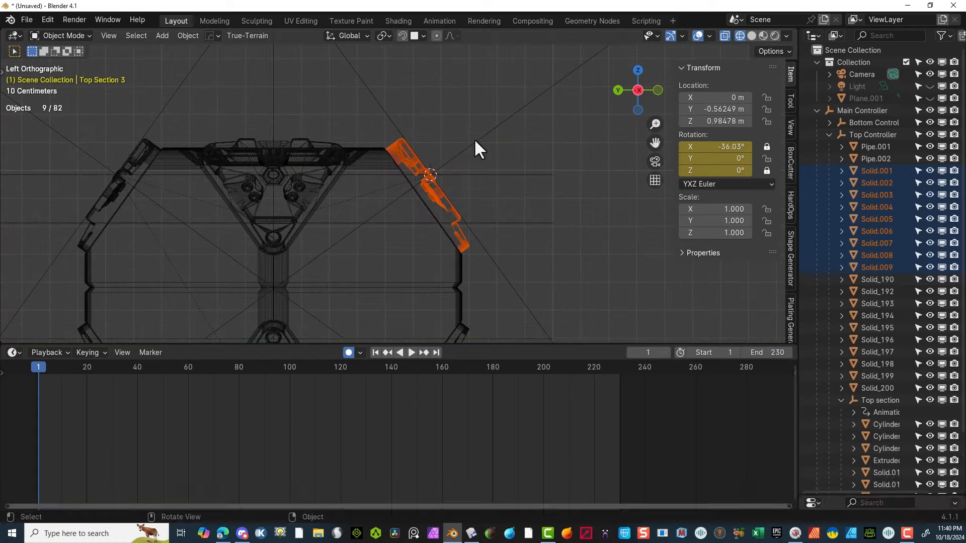
{"action": "middle_click_drag", "start_coordinate": [472, 145], "coordinate": [456, 156]}
{"action": "scroll", "coordinate": [901, 234], "scroll_direction": "down", "scroll_amount": 3}
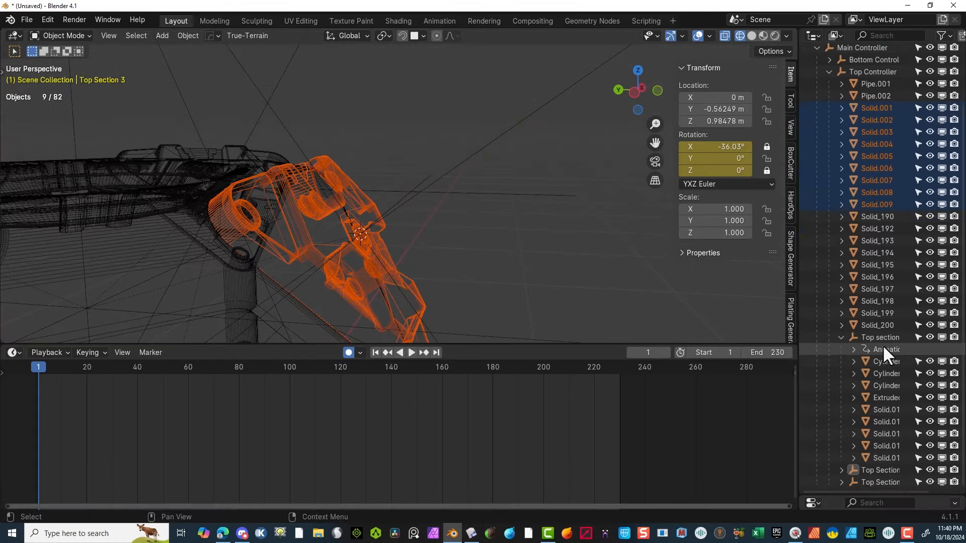
Step: Expand the section empties in the object hierarchy and widen the Outliner to show the full names
{"action": "left_click_drag", "start_coordinate": [842, 470], "coordinate": [842, 482]}
{"action": "scroll", "coordinate": [839, 400], "scroll_direction": "down", "scroll_amount": 4}
{"action": "scroll", "coordinate": [885, 374], "scroll_direction": "up", "scroll_amount": 10}
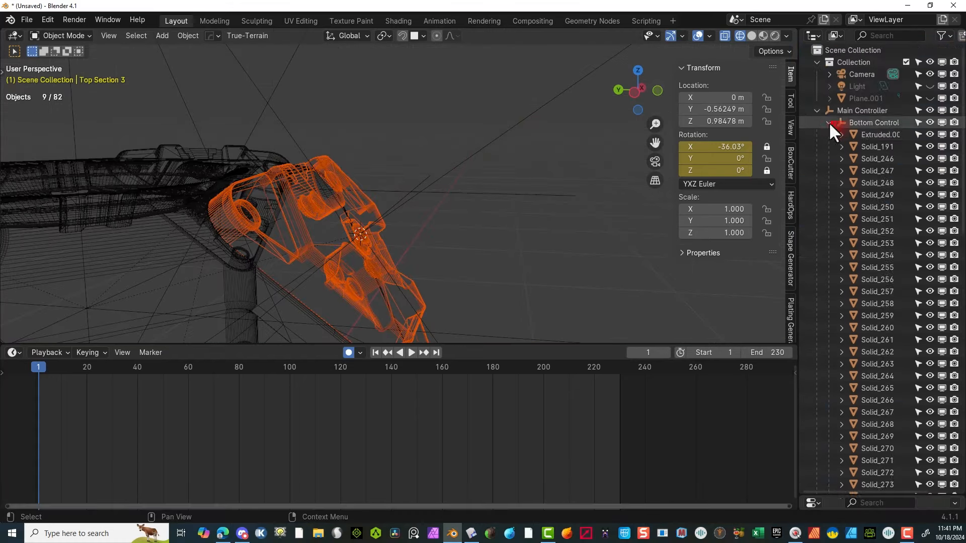
{"action": "scroll", "coordinate": [901, 363], "scroll_direction": "down", "scroll_amount": 10}
{"action": "left_click", "coordinate": [880, 337]}
{"action": "left_click_drag", "start_coordinate": [798, 294], "coordinate": [757, 293]}
Step: Add Top Section 3 as the active object and parent the nine selected parts to it using the Object type
{"action": "key", "text": "ctrl+z"}
{"action": "left_click", "coordinate": [842, 338], "text": "ctrl"}
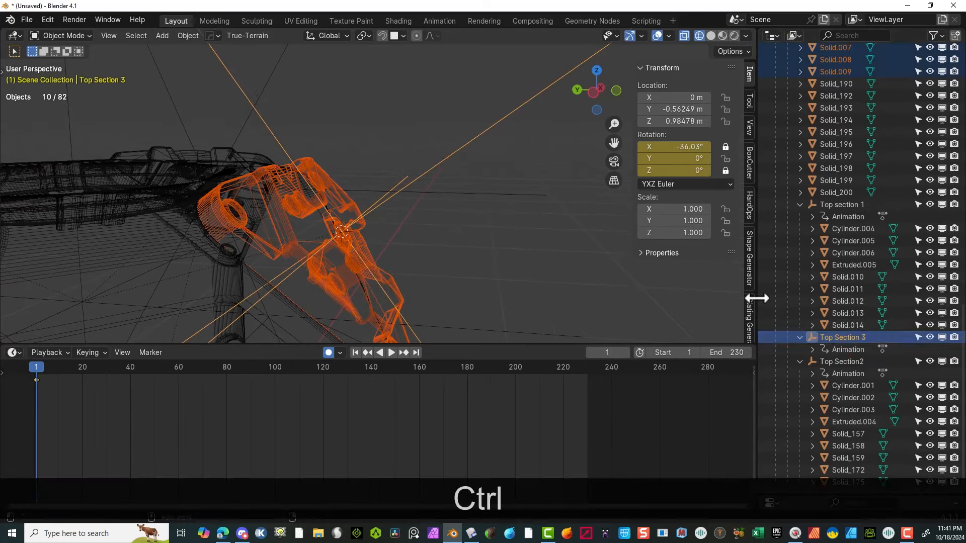
{"action": "left_click", "coordinate": [189, 36]}
{"action": "mouse_move", "coordinate": [217, 245]}
{"action": "left_click", "coordinate": [321, 245]}
Step: Select only the Top Section 3 empty and collapse the three top section hierarchies
{"action": "left_click", "coordinate": [842, 230]}
{"action": "scroll", "coordinate": [833, 203], "scroll_direction": "up", "scroll_amount": 7}
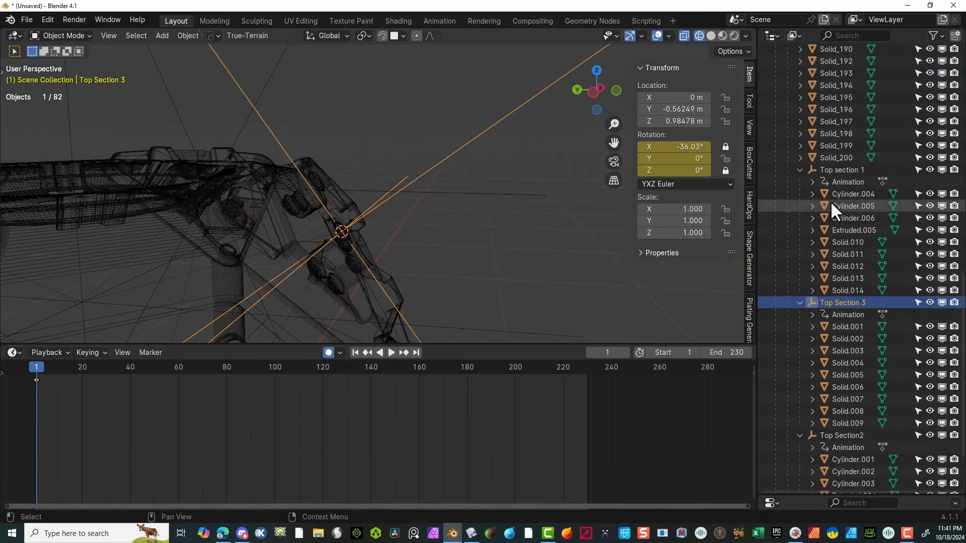
{"action": "left_click_drag", "start_coordinate": [800, 269], "coordinate": [800, 302]}
{"action": "left_click", "coordinate": [800, 362]}
{"action": "scroll", "coordinate": [441, 163], "scroll_direction": "down", "scroll_amount": 4}
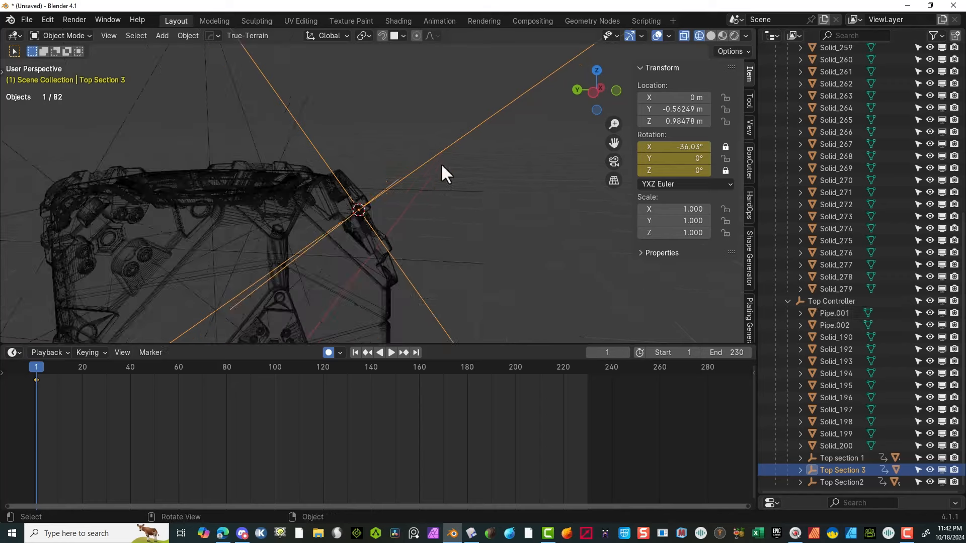
Step: Set the origin of the upper −X section's hexagonal part Solid_200 to Center of Mass (Surface) and snap the 3D cursor to it
{"action": "left_click", "coordinate": [460, 243]}
{"action": "middle_click_drag", "start_coordinate": [441, 163], "coordinate": [452, 112]}
{"action": "scroll", "coordinate": [452, 112], "scroll_direction": "up", "scroll_amount": 1}
{"action": "left_click", "coordinate": [188, 36]}
{"action": "mouse_move", "coordinate": [216, 61]}
{"action": "left_click", "coordinate": [364, 94]}
{"action": "left_click", "coordinate": [188, 36]}
{"action": "mouse_move", "coordinate": [216, 109]}
{"action": "left_click", "coordinate": [352, 161]}
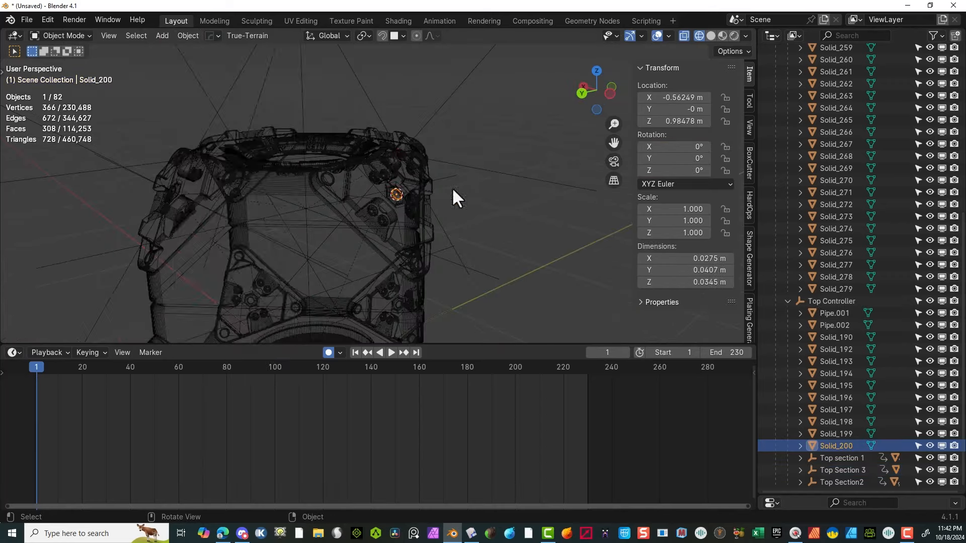
Step: Add a Plain Axes empty at the 3D cursor on the upper −X section
{"action": "left_click", "coordinate": [186, 37]}
{"action": "mouse_move", "coordinate": [163, 36]}
{"action": "mouse_move", "coordinate": [177, 165]}
{"action": "left_click", "coordinate": [285, 166]}
Step: Rename the new empty as Top Section 4
{"action": "scroll", "coordinate": [823, 240], "scroll_direction": "up", "scroll_amount": 11}
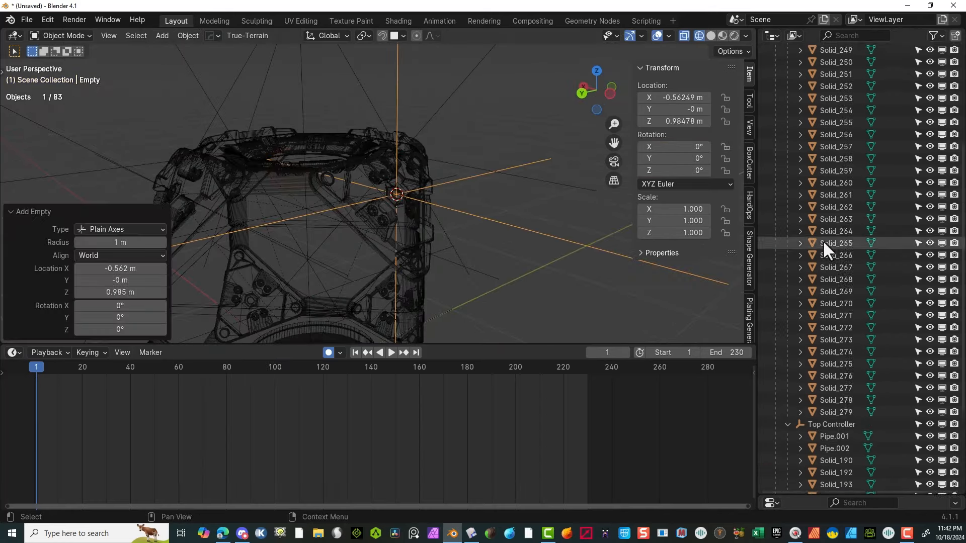
{"action": "double_click", "coordinate": [821, 110]}
{"action": "type", "text": "Top Section 4"}
{"action": "key", "text": "Return"}
Step: In back view, rotate Top Section 4 about Y by 36° to align it with the section's slope
{"action": "key", "text": "ctrl+KP_1"}
{"action": "scroll", "coordinate": [371, 166], "scroll_direction": "up", "scroll_amount": 3}
{"action": "key", "text": "r"}
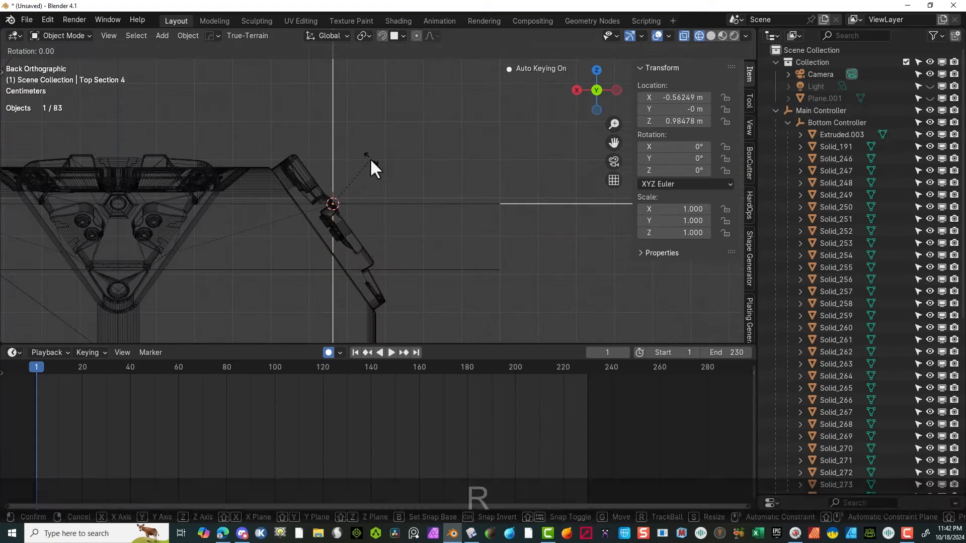
{"action": "key", "text": "y"}
{"action": "left_click", "coordinate": [339, 138]}
Step: Select the nine parts Solid_192 to Solid_200 of the upper −X section without the surrounding empties
{"action": "scroll", "coordinate": [371, 189], "scroll_direction": "down", "scroll_amount": 3}
{"action": "scroll", "coordinate": [852, 269], "scroll_direction": "down", "scroll_amount": 10}
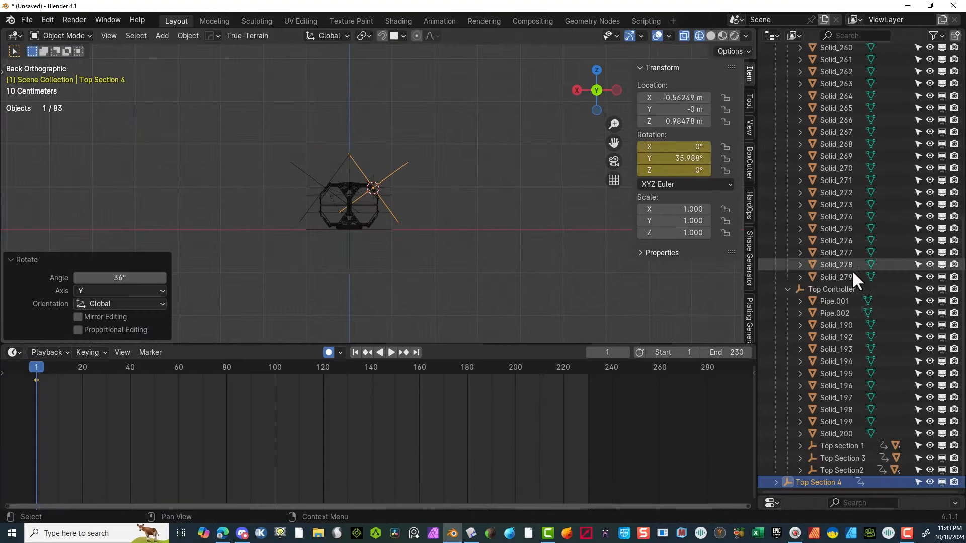
{"action": "scroll", "coordinate": [833, 242], "scroll_direction": "up", "scroll_amount": 4}
{"action": "scroll", "coordinate": [833, 243], "scroll_direction": "down", "scroll_amount": 4}
{"action": "scroll", "coordinate": [426, 153], "scroll_direction": "up", "scroll_amount": 9}
{"action": "left_click", "coordinate": [478, 132]}
{"action": "scroll", "coordinate": [493, 111], "scroll_direction": "down", "scroll_amount": 7}
{"action": "left_click_drag", "start_coordinate": [491, 106], "coordinate": [327, 236]}
{"action": "left_click_drag", "start_coordinate": [299, 124], "coordinate": [252, 141], "text": "ctrl"}
{"action": "scroll", "coordinate": [352, 176], "scroll_direction": "up", "scroll_amount": 4}
Step: Add Top Section 4 as the active object and parent the nine −X section parts to it using the Object type
{"action": "left_click", "coordinate": [819, 483], "text": "ctrl"}
{"action": "left_click", "coordinate": [187, 35]}
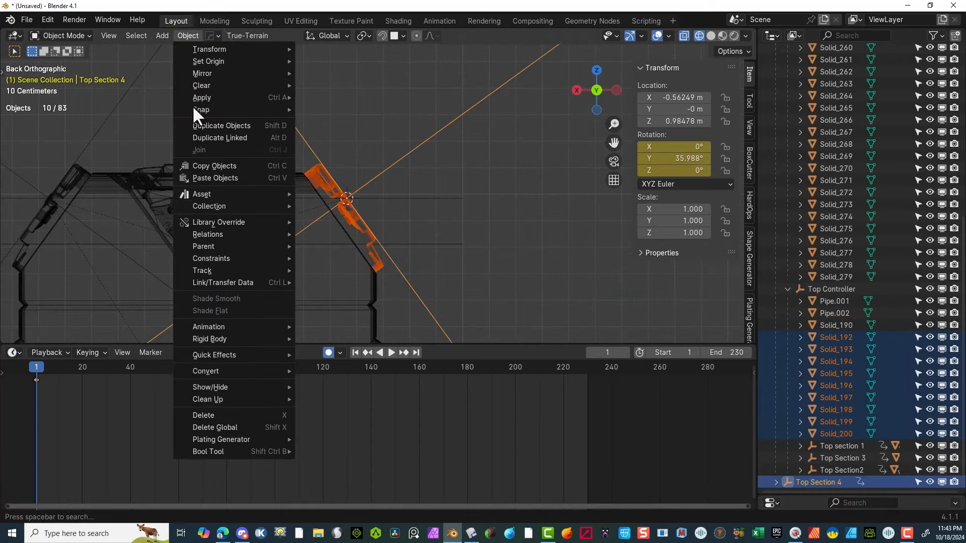
{"action": "mouse_move", "coordinate": [210, 245]}
{"action": "left_click", "coordinate": [322, 246]}
Step: Add Top Controller as the active object, parent Top Section 4 and the selected parts to it, and clear the selection
{"action": "left_click", "coordinate": [831, 398], "text": "ctrl"}
{"action": "left_click", "coordinate": [187, 35]}
{"action": "left_click", "coordinate": [322, 246]}
{"action": "scroll", "coordinate": [797, 342], "scroll_direction": "down", "scroll_amount": 5}
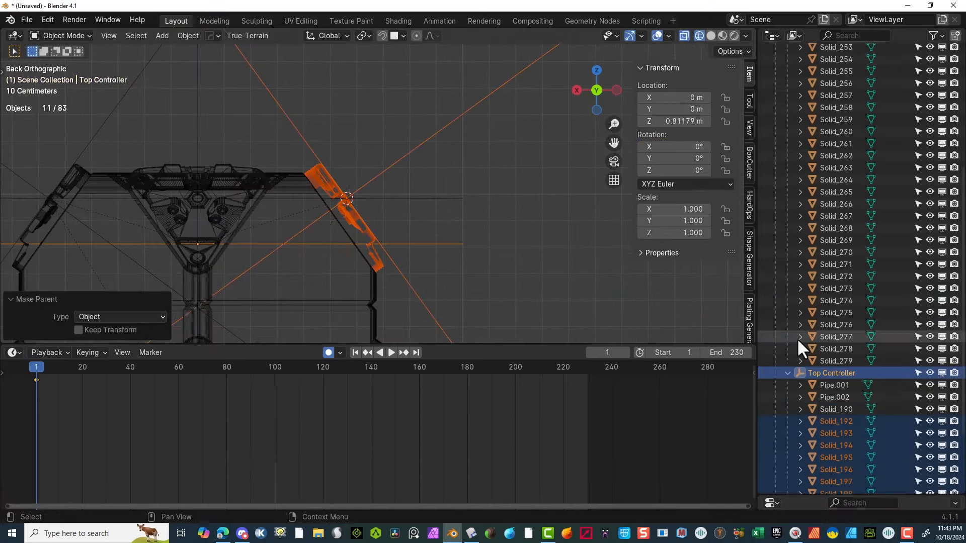
{"action": "left_click", "coordinate": [602, 231]}
Step: Hide Solid_200, Top section 1, Top Section 3 and Top Section 4 together with their children
{"action": "left_click", "coordinate": [838, 299]}
{"action": "left_click", "coordinate": [837, 425], "text": "shift"}
{"action": "scroll", "coordinate": [519, 225], "scroll_direction": "down", "scroll_amount": 3}
{"action": "middle_click_drag", "start_coordinate": [523, 234], "coordinate": [579, 251]}
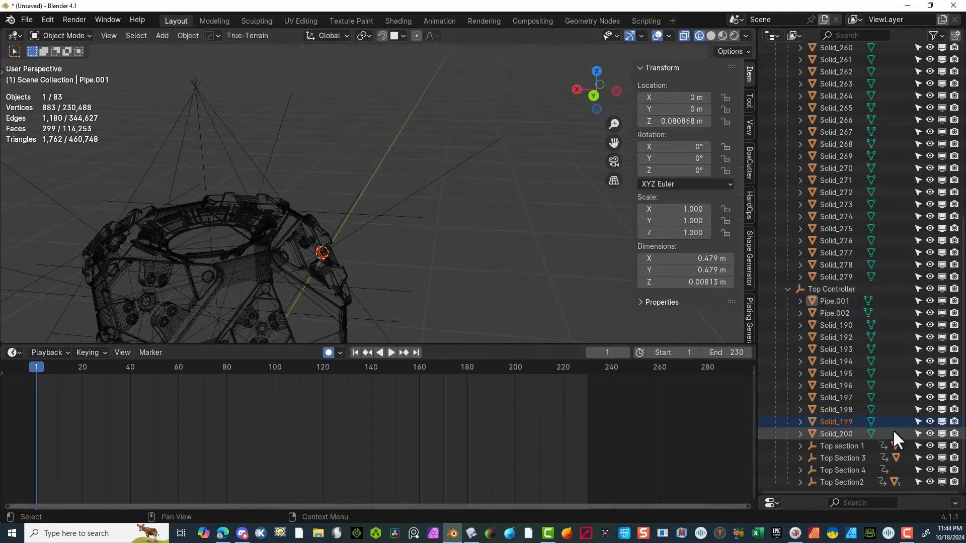
{"action": "left_click_drag", "start_coordinate": [929, 433], "coordinate": [934, 454], "text": "shift"}
Step: Select Solid_190, Solid_192 and Solid_193 one at a time to identify which container parts they are
{"action": "scroll", "coordinate": [363, 237], "scroll_direction": "down", "scroll_amount": 3}
{"action": "middle_click_drag", "start_coordinate": [340, 246], "coordinate": [367, 236]}
{"action": "left_click", "coordinate": [367, 237]}
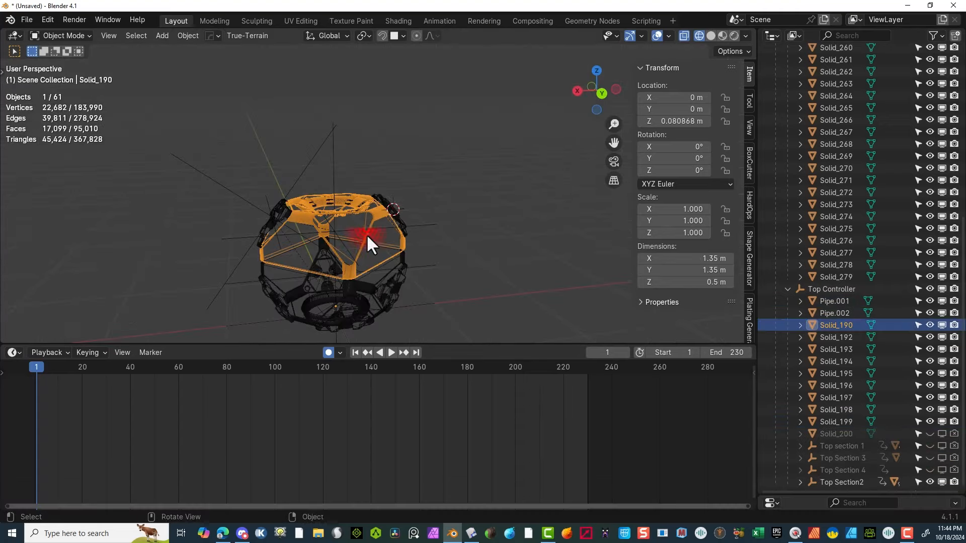
{"action": "left_click", "coordinate": [846, 336]}
{"action": "scroll", "coordinate": [417, 211], "scroll_direction": "up", "scroll_amount": 4}
{"action": "middle_click_drag", "start_coordinate": [421, 213], "coordinate": [378, 211]}
{"action": "right_click", "coordinate": [378, 211]}
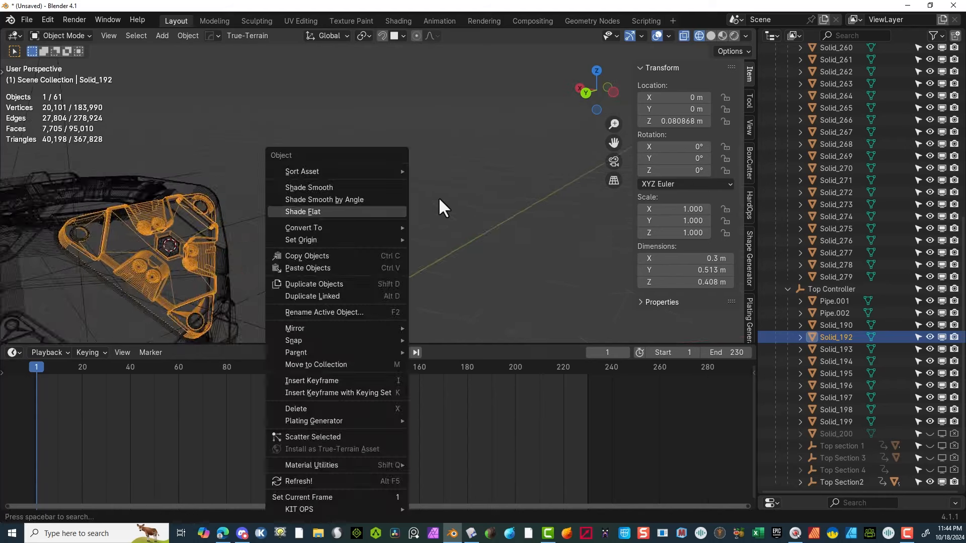
{"action": "scroll", "coordinate": [440, 202], "scroll_direction": "down", "scroll_amount": 2}
{"action": "left_click", "coordinate": [836, 348]}
{"action": "left_click", "coordinate": [836, 337]}
{"action": "left_click", "coordinate": [836, 326]}
Step: Unhide Top section 1, Top Section 3 and Top Section 4, keeping Solid_192 as the selected part
{"action": "left_click", "coordinate": [265, 234]}
{"action": "middle_click_drag", "start_coordinate": [265, 234], "coordinate": [297, 228]}
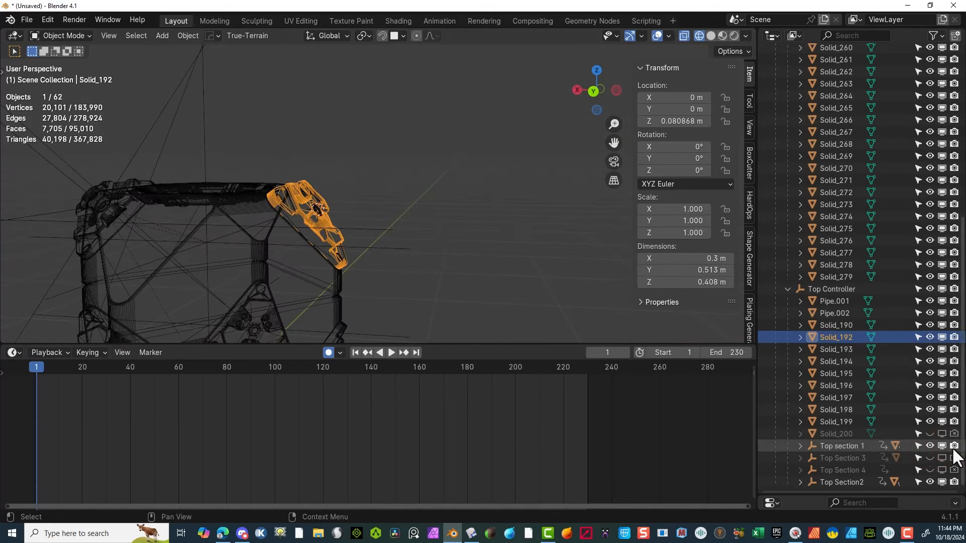
{"action": "middle_click_drag", "start_coordinate": [453, 134], "coordinate": [471, 141]}
{"action": "left_click", "coordinate": [471, 141]}
{"action": "key", "text": "ctrl+z"}
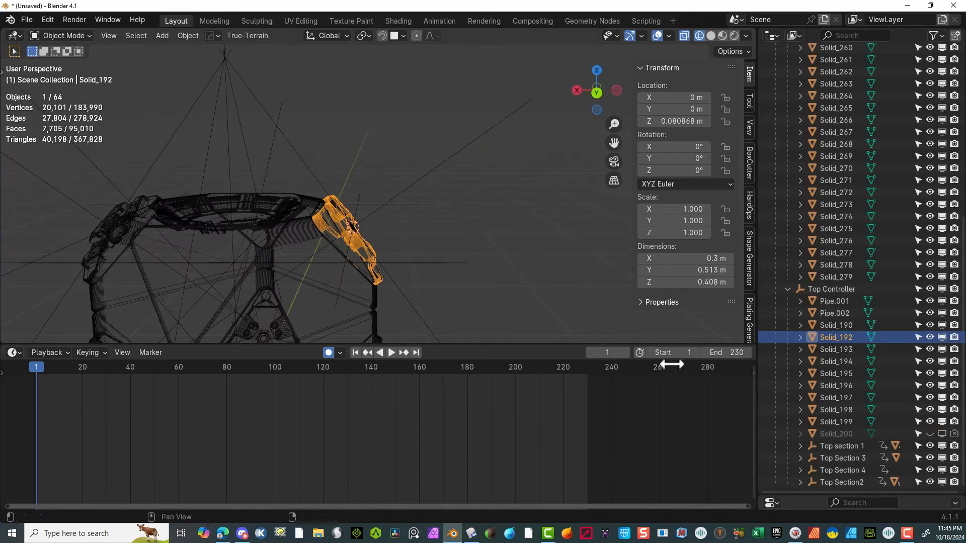
Step: Add Top Section 4 as the active object and parent Solid_192 to it using the Object type
{"action": "left_click", "coordinate": [843, 470], "text": "ctrl"}
{"action": "left_click", "coordinate": [188, 36]}
{"action": "mouse_move", "coordinate": [204, 246]}
{"action": "left_click", "coordinate": [330, 246]}
Step: Hide Top Section 4 together with Solid_192 and expand its hierarchy
{"action": "left_click_drag", "start_coordinate": [954, 471], "coordinate": [930, 471]}
{"action": "left_click", "coordinate": [346, 239]}
{"action": "left_click", "coordinate": [347, 238]}
{"action": "left_click", "coordinate": [801, 470]}
{"action": "scroll", "coordinate": [855, 468], "scroll_direction": "down", "scroll_amount": 2}
{"action": "scroll", "coordinate": [358, 236], "scroll_direction": "up", "scroll_amount": 3}
Step: Select the six small −X section parts Solid_193 to Solid_198 together
{"action": "left_click", "coordinate": [305, 214]}
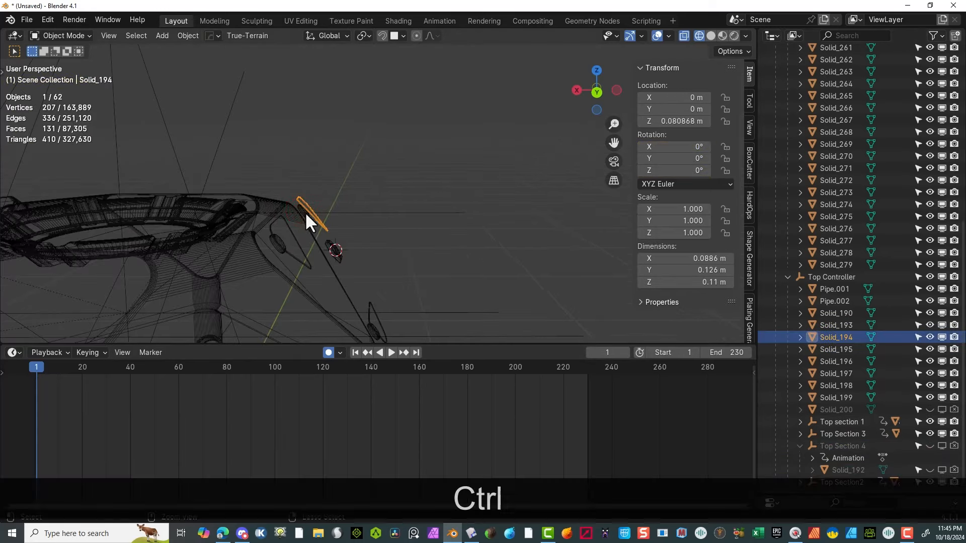
{"action": "left_click", "coordinate": [306, 215], "text": "shift"}
{"action": "left_click", "coordinate": [294, 258], "text": "shift"}
{"action": "left_click", "coordinate": [279, 245], "text": "shift"}
{"action": "left_click", "coordinate": [370, 316], "text": "shift"}
{"action": "left_click", "coordinate": [373, 332], "text": "shift"}
Step: Clear the parent of Solid_193 to Solid_198 while keeping their transformation
{"action": "left_click", "coordinate": [842, 446], "text": "ctrl"}
{"action": "left_click", "coordinate": [188, 35]}
{"action": "mouse_move", "coordinate": [241, 247]}
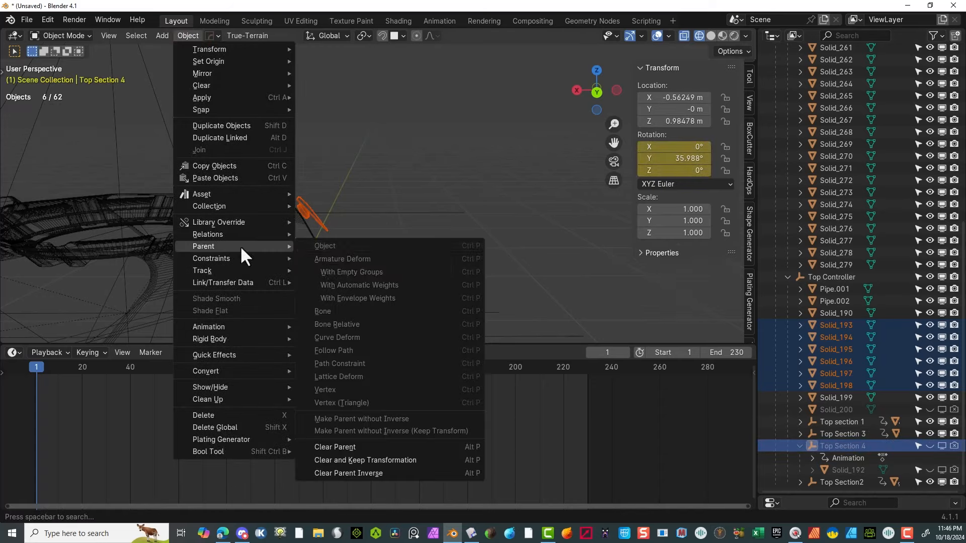
{"action": "left_click", "coordinate": [321, 224], "text": "ctrl+shift"}
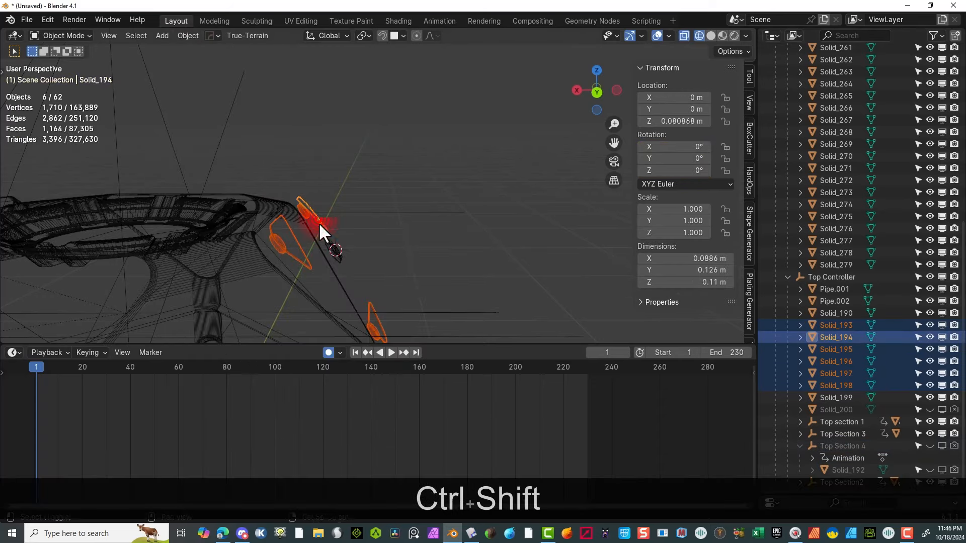
{"action": "left_click", "coordinate": [895, 448], "text": "ctrl"}
{"action": "left_click", "coordinate": [189, 36]}
{"action": "mouse_move", "coordinate": [203, 247]}
{"action": "left_click", "coordinate": [385, 459]}
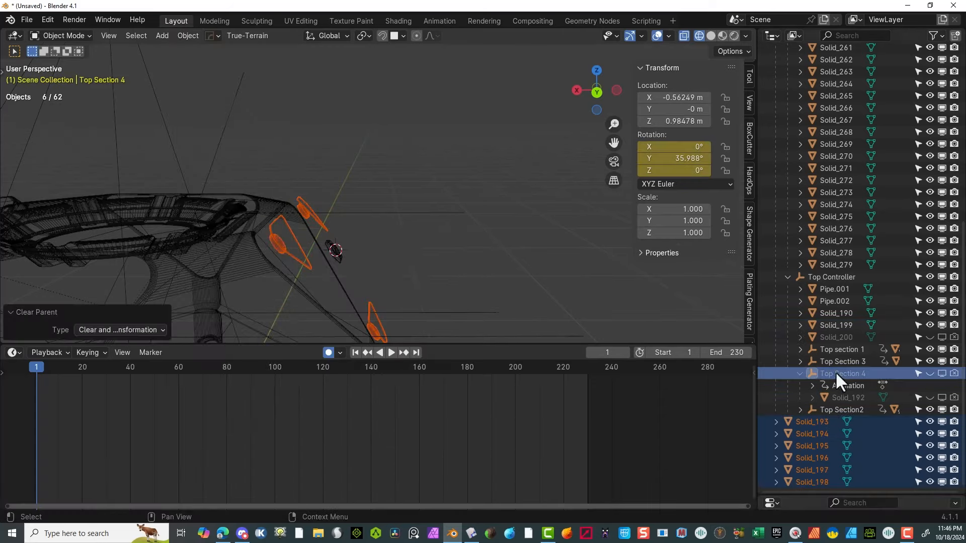
Step: Add Top Section 4 as the active object and parent Solid_193 to Solid_198 to it using the Object type
{"action": "left_click", "coordinate": [189, 36]}
{"action": "mouse_move", "coordinate": [262, 282]}
{"action": "left_click", "coordinate": [846, 375], "text": "ctrl"}
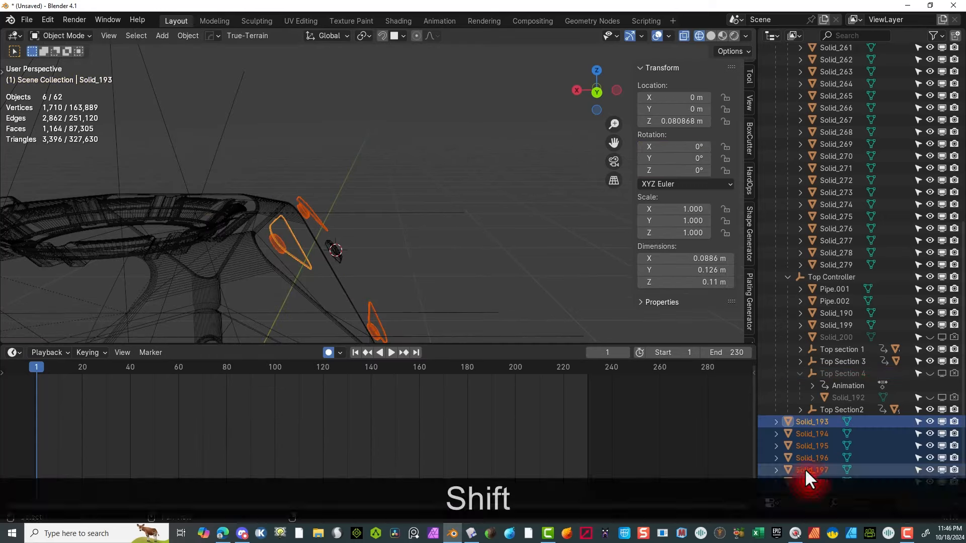
{"action": "left_click", "coordinate": [841, 373], "text": "ctrl"}
{"action": "left_click", "coordinate": [189, 36]}
{"action": "mouse_move", "coordinate": [210, 244]}
{"action": "left_click", "coordinate": [334, 254]}
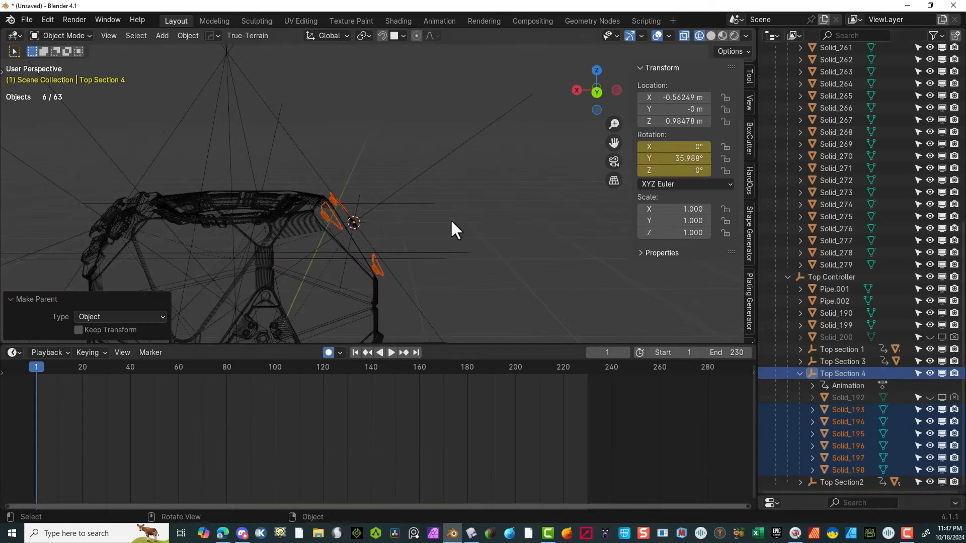
Step: Hide Top Section 4 with its children and clear the parent of Solid_199
{"action": "middle_click_drag", "start_coordinate": [575, 242], "coordinate": [582, 244]}
{"action": "scroll", "coordinate": [575, 242], "scroll_direction": "up", "scroll_amount": 5}
{"action": "left_click", "coordinate": [368, 263]}
{"action": "left_click", "coordinate": [855, 374], "text": "ctrl"}
{"action": "left_click", "coordinate": [189, 36]}
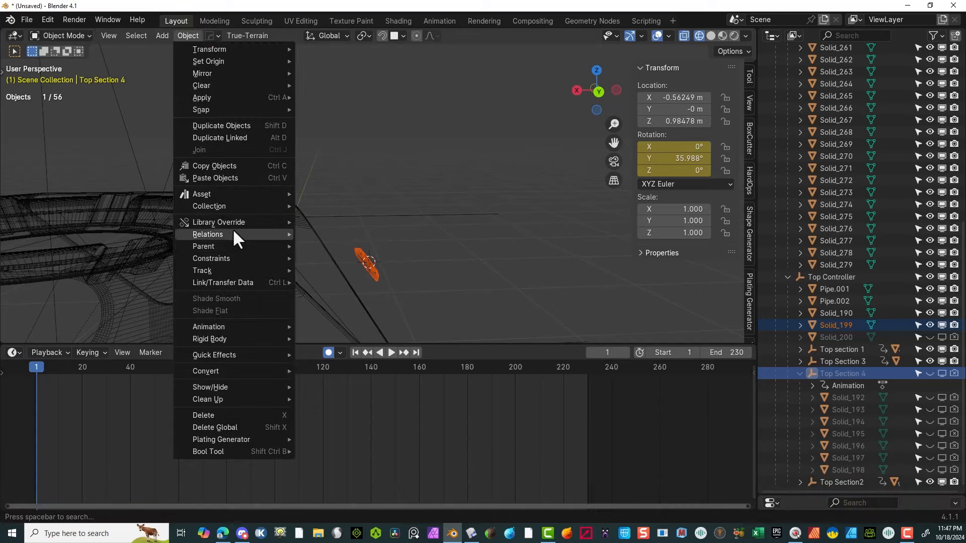
{"action": "mouse_move", "coordinate": [221, 246]}
{"action": "left_click", "coordinate": [352, 445]}
Step: Select Solid_199, add Top Section 4 as the active object, and parent the part to it
{"action": "left_click", "coordinate": [812, 482]}
{"action": "left_click", "coordinate": [842, 361], "text": "ctrl"}
{"action": "left_click", "coordinate": [188, 36]}
{"action": "left_click", "coordinate": [812, 483]}
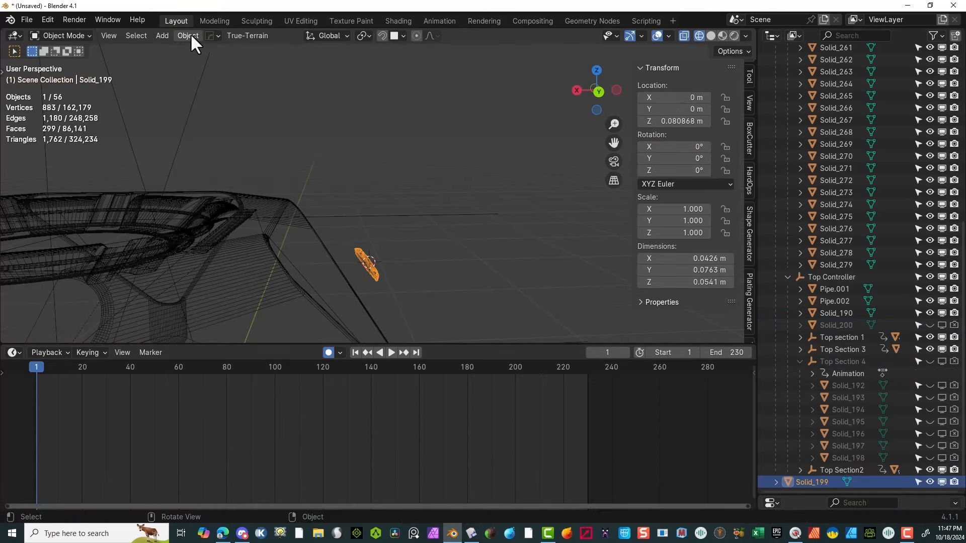
{"action": "left_click", "coordinate": [843, 362], "text": "ctrl"}
{"action": "left_click", "coordinate": [184, 37]}
{"action": "left_click", "coordinate": [376, 268]}
{"action": "middle_click_drag", "start_coordinate": [523, 83], "coordinate": [497, 77]}
{"action": "scroll", "coordinate": [497, 77], "scroll_direction": "down", "scroll_amount": 6}
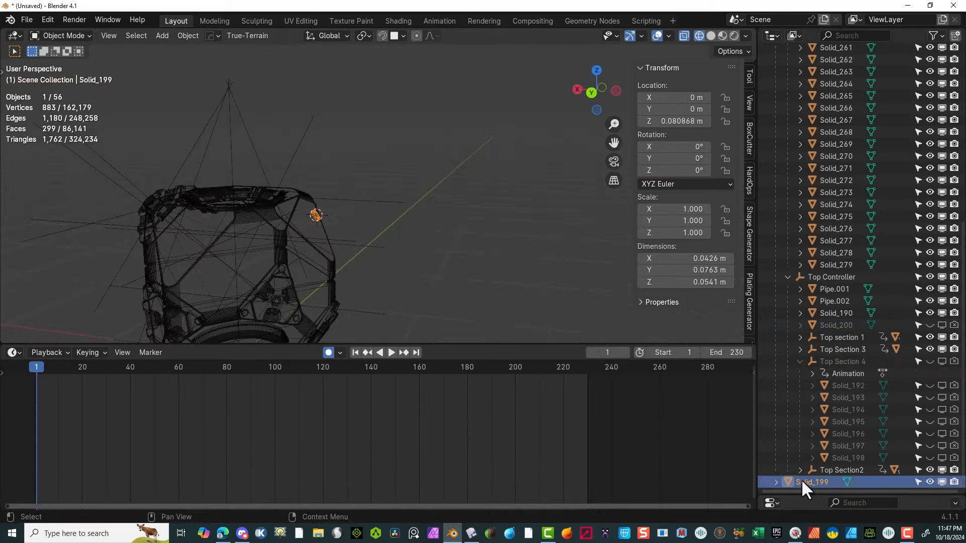
{"action": "left_click", "coordinate": [803, 482]}
{"action": "left_click", "coordinate": [843, 362], "text": "ctrl"}
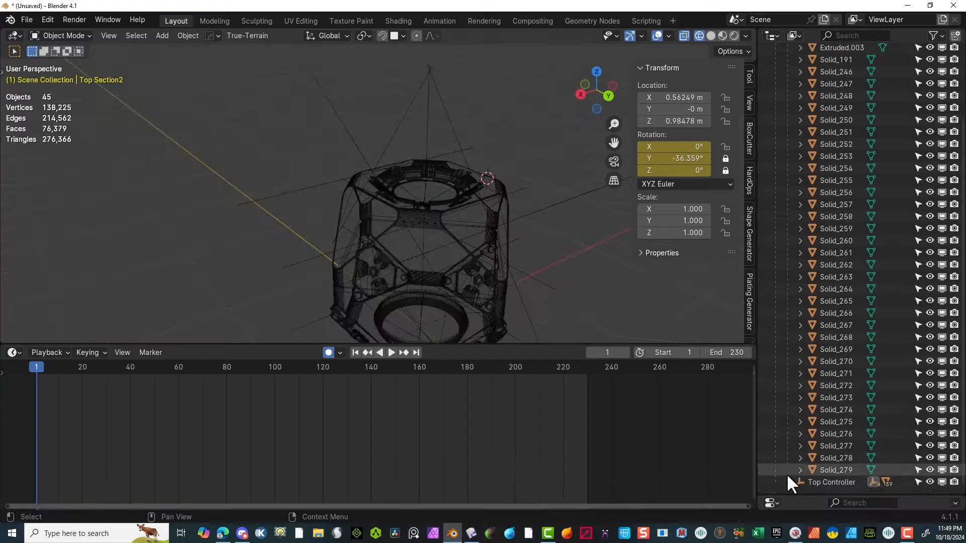
Step: Collapse Bottom Controller's hierarchy, then unhide and select Solid_200
{"action": "scroll", "coordinate": [786, 302], "scroll_direction": "up", "scroll_amount": 15}
{"action": "left_click", "coordinate": [787, 122]}
{"action": "left_click", "coordinate": [836, 183]}
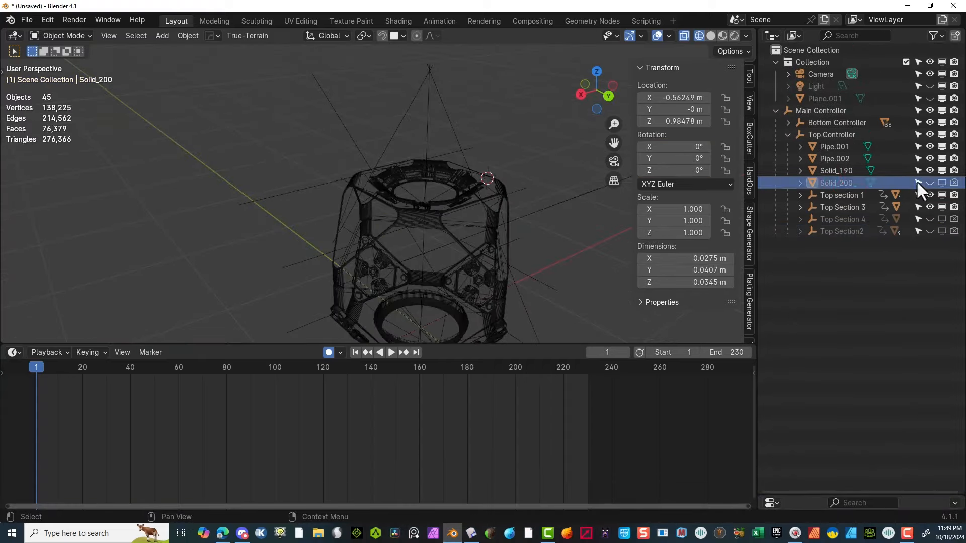
{"action": "left_click", "coordinate": [929, 182]}
{"action": "left_click", "coordinate": [835, 147]}
{"action": "left_click", "coordinate": [847, 171]}
{"action": "left_click", "coordinate": [845, 183]}
{"action": "scroll", "coordinate": [500, 222], "scroll_direction": "up", "scroll_amount": 8}
{"action": "middle_click_drag", "start_coordinate": [500, 223], "coordinate": [417, 215]}
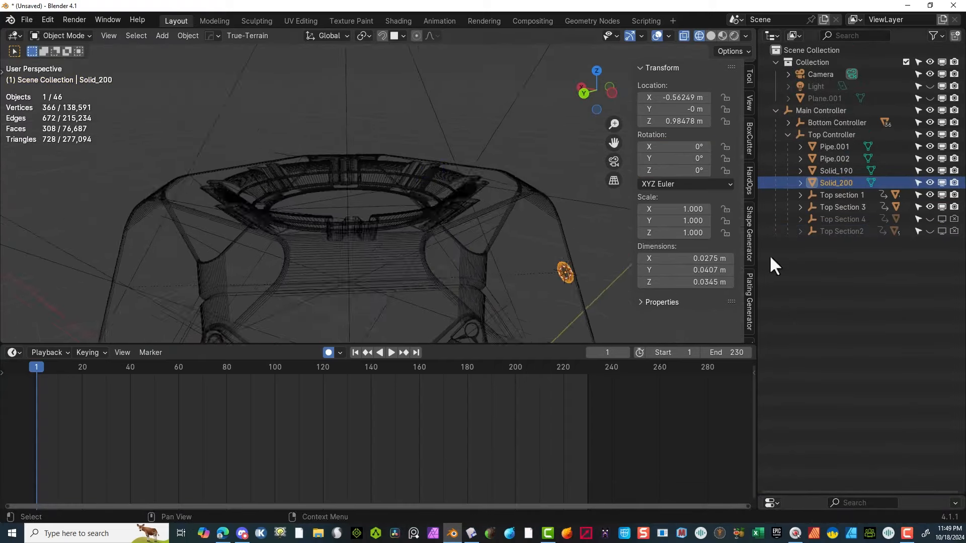
Step: Unhide Top Section 4 and parent Solid_200 to it using the Object type
{"action": "scroll", "coordinate": [593, 237], "scroll_direction": "down", "scroll_amount": 2}
{"action": "left_click", "coordinate": [929, 219]}
{"action": "left_click", "coordinate": [943, 218]}
{"action": "middle_click_drag", "start_coordinate": [533, 227], "coordinate": [530, 207]}
{"action": "left_click", "coordinate": [841, 219]}
{"action": "left_click", "coordinate": [836, 183]}
{"action": "left_click", "coordinate": [842, 219], "text": "ctrl"}
{"action": "left_click", "coordinate": [188, 36]}
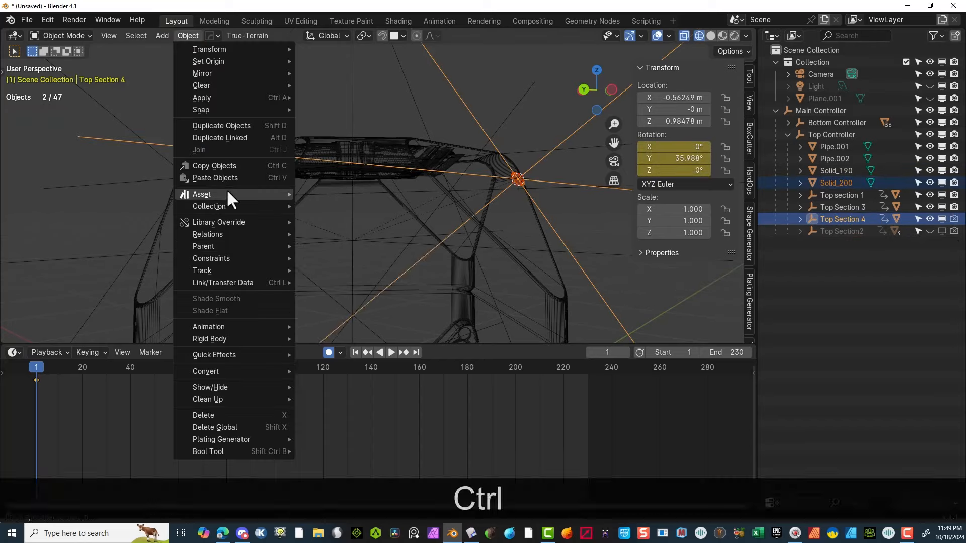
{"action": "mouse_move", "coordinate": [212, 246]}
{"action": "left_click", "coordinate": [317, 246]}
Step: Expand Top Section 4 and hide it with all its children in the viewport and renders
{"action": "left_click", "coordinate": [800, 207]}
{"action": "left_click", "coordinate": [931, 206], "text": "shift"}
{"action": "left_click", "coordinate": [942, 207], "text": "shift"}
{"action": "scroll", "coordinate": [402, 216], "scroll_direction": "down", "scroll_amount": 6}
{"action": "middle_click_drag", "start_coordinate": [352, 211], "coordinate": [287, 247]}
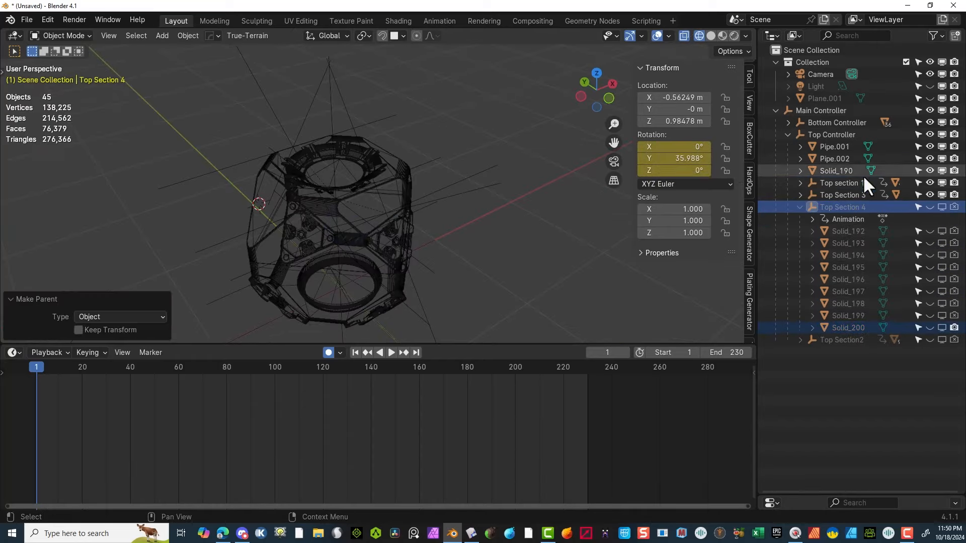
{"action": "left_click", "coordinate": [954, 207], "text": "shift"}
{"action": "left_click", "coordinate": [954, 207], "text": "shift"}
Step: Hide Top Controller with all its children in the viewport and renders
{"action": "middle_click_drag", "start_coordinate": [362, 226], "coordinate": [390, 214]}
{"action": "left_click", "coordinate": [392, 212]}
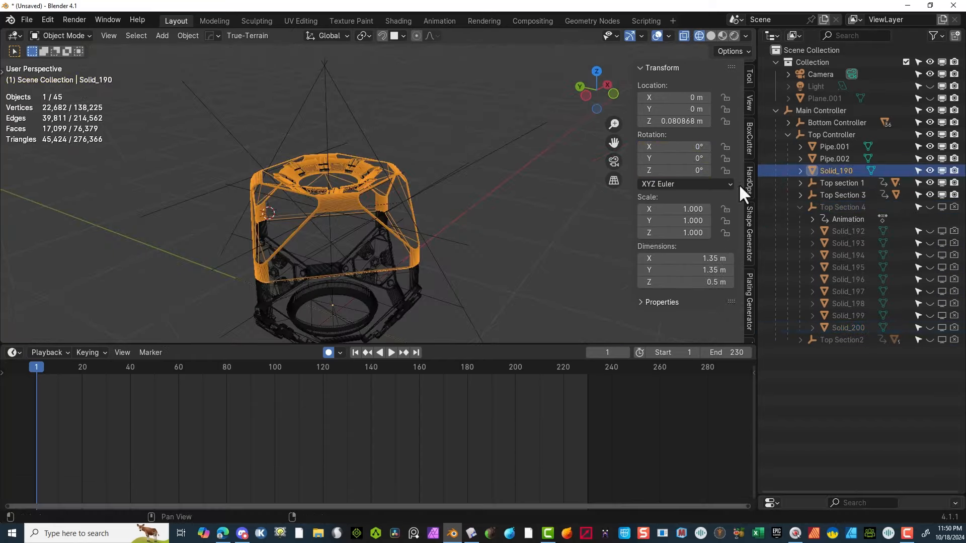
{"action": "left_click", "coordinate": [929, 135], "text": "shift"}
{"action": "left_click", "coordinate": [941, 134], "text": "shift"}
{"action": "left_click", "coordinate": [953, 134], "text": "shift"}
Step: Set Solid_263's origin to its center of mass (surface) and snap the 3D cursor to it
{"action": "middle_click_drag", "start_coordinate": [496, 251], "coordinate": [483, 143]}
{"action": "left_click", "coordinate": [443, 132]}
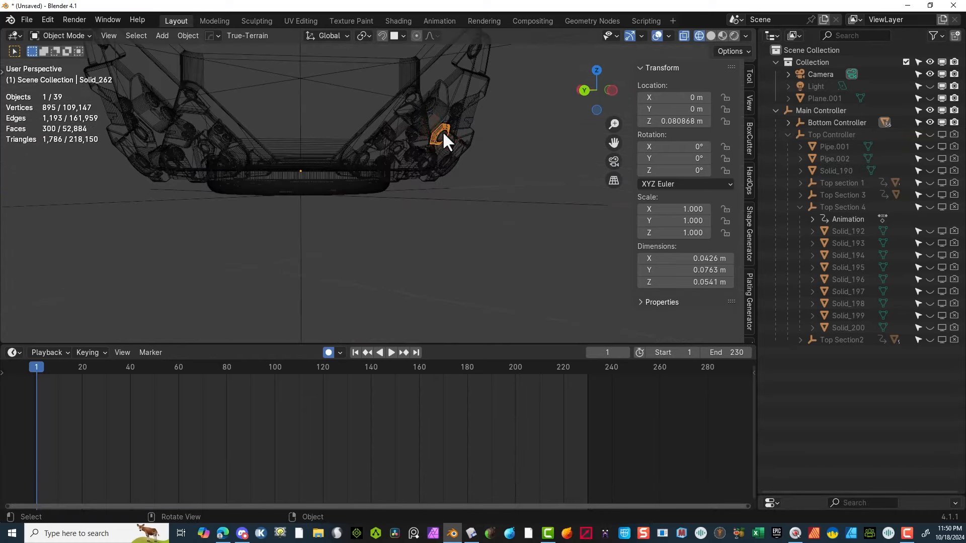
{"action": "left_click", "coordinate": [188, 35]}
{"action": "left_click", "coordinate": [332, 97]}
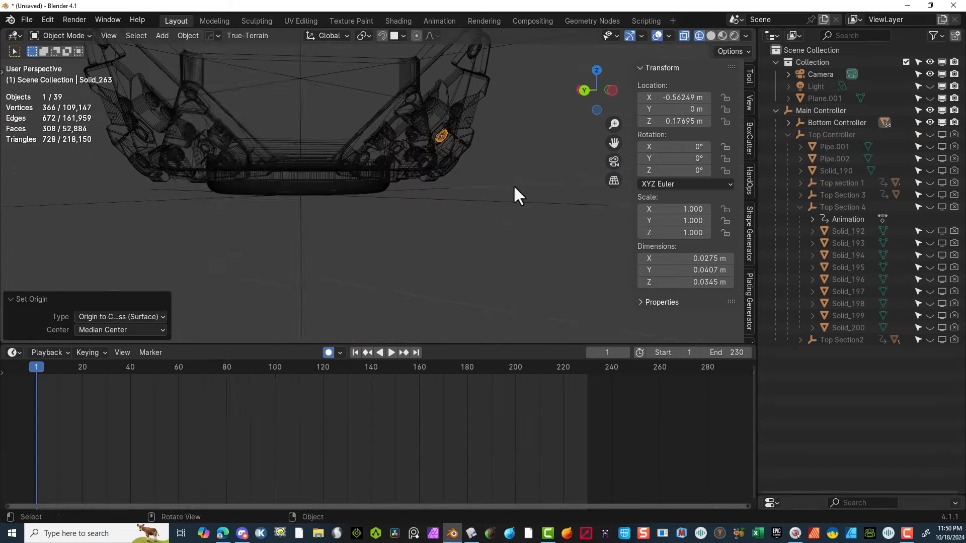
{"action": "left_click", "coordinate": [188, 35]}
{"action": "left_click", "coordinate": [345, 157]}
Step: Add a plain axes empty at the 3D cursor and rename it Bottom Section 1
{"action": "left_click", "coordinate": [188, 36]}
{"action": "mouse_move", "coordinate": [162, 35]}
{"action": "mouse_move", "coordinate": [181, 163]}
{"action": "left_click", "coordinate": [284, 163]}
{"action": "double_click", "coordinate": [822, 110]}
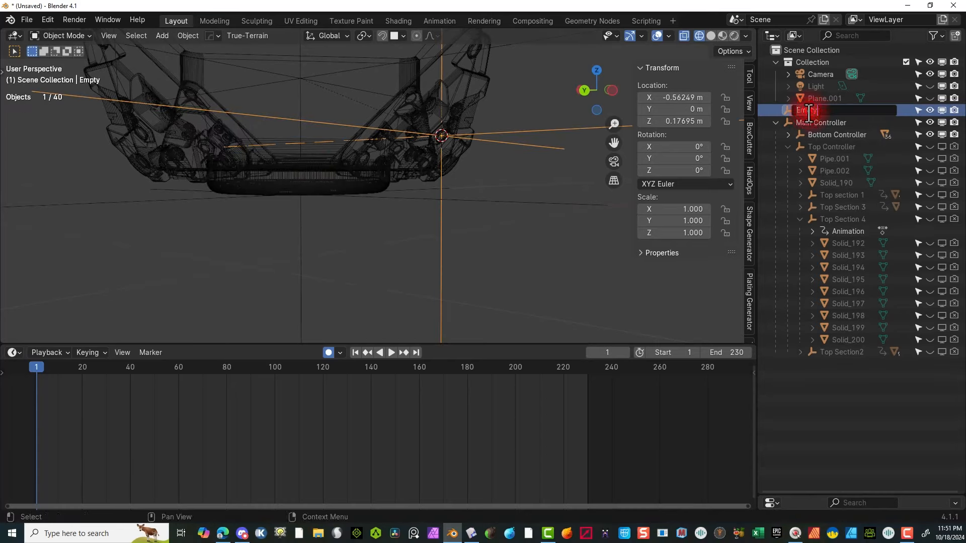
{"action": "type", "text": "Bottom Section 1"}
{"action": "key", "text": "Return"}
Step: In the back view, rotate Bottom Section 1 about global Y to about −36.3° to align it with the slanted section
{"action": "key", "text": "ctrl+KP_1"}
{"action": "key", "text": "r"}
{"action": "key", "text": "y"}
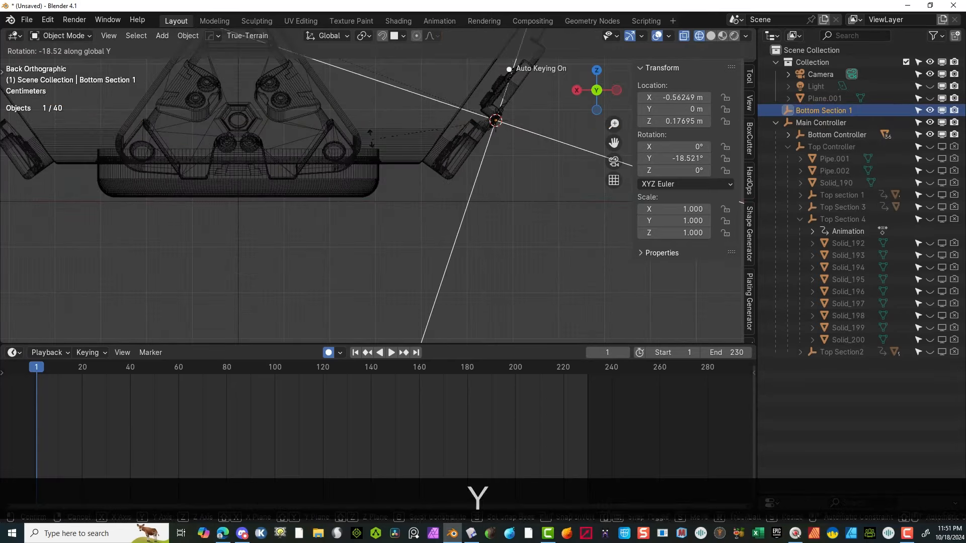
{"action": "left_click", "coordinate": [538, 189]}
{"action": "scroll", "coordinate": [537, 189], "scroll_direction": "down", "scroll_amount": 4}
Step: Select only the nine −X bottom section parts, with Bottom Section 1 as the active object
{"action": "left_click_drag", "start_coordinate": [506, 106], "coordinate": [390, 197]}
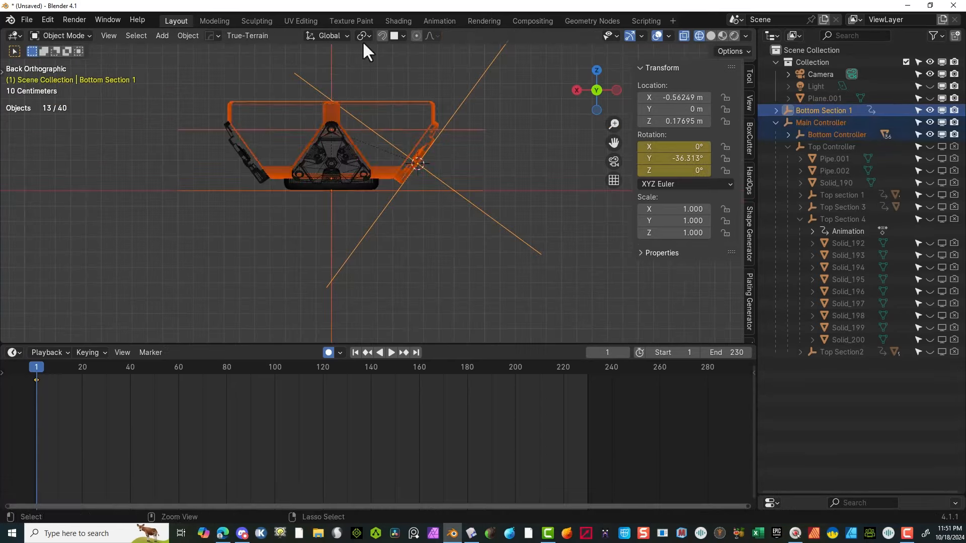
{"action": "left_click_drag", "start_coordinate": [334, 74], "coordinate": [295, 111], "text": "ctrl"}
{"action": "scroll", "coordinate": [505, 220], "scroll_direction": "up", "scroll_amount": 1}
{"action": "left_click", "coordinate": [471, 192], "text": "shift"}
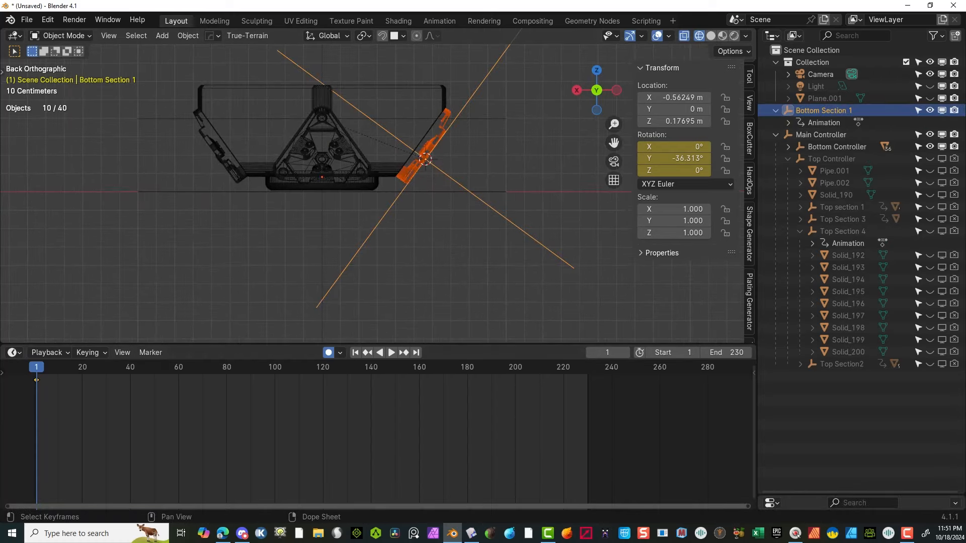
Step: Lock the Y and Z rotation of Bottom Section 1 and set its X rotation to 0°
{"action": "left_click", "coordinate": [725, 170]}
{"action": "left_click", "coordinate": [676, 147]}
{"action": "type", "text": "0"}
{"action": "key", "text": "Return"}
Step: Parent the nine selected parts to Bottom Section 1 using the Object type
{"action": "left_click", "coordinate": [188, 36]}
{"action": "mouse_move", "coordinate": [201, 207]}
{"action": "left_click", "coordinate": [327, 207]}
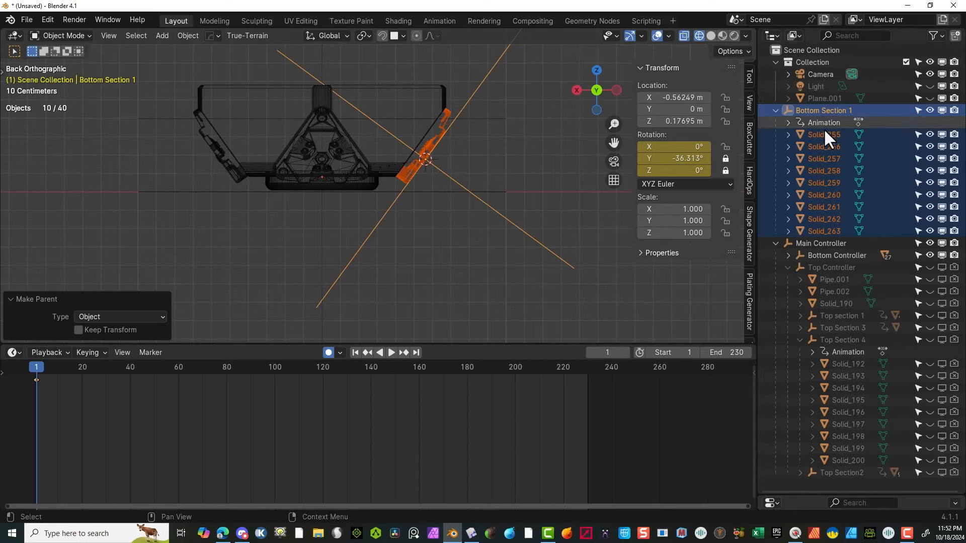
Step: Add Bottom Controller as the active object and parent Bottom Section 1 and the selected parts to it
{"action": "left_click", "coordinate": [836, 255], "text": "ctrl"}
{"action": "left_click", "coordinate": [188, 36]}
{"action": "mouse_move", "coordinate": [204, 246]}
{"action": "left_click", "coordinate": [327, 246]}
Step: Hide Bottom Section 1 and expand Bottom Controller's hierarchy to check its children
{"action": "mouse_move", "coordinate": [930, 122]}
{"action": "left_mouse_down", "text": "ctrl"}
{"action": "mouse_move", "coordinate": [953, 122]}
{"action": "mouse_move", "coordinate": [953, 136]}
{"action": "left_mouse_up", "text": "ctrl"}
{"action": "left_click", "coordinate": [788, 122]}
{"action": "scroll", "coordinate": [874, 174], "scroll_direction": "down", "scroll_amount": 9}
{"action": "scroll", "coordinate": [882, 194], "scroll_direction": "up", "scroll_amount": 8}
Step: Toggle the visibility of Bottom Controller and its children off and back on
{"action": "left_click", "coordinate": [928, 96], "text": "shift"}
{"action": "left_click", "coordinate": [928, 96], "text": "shift"}
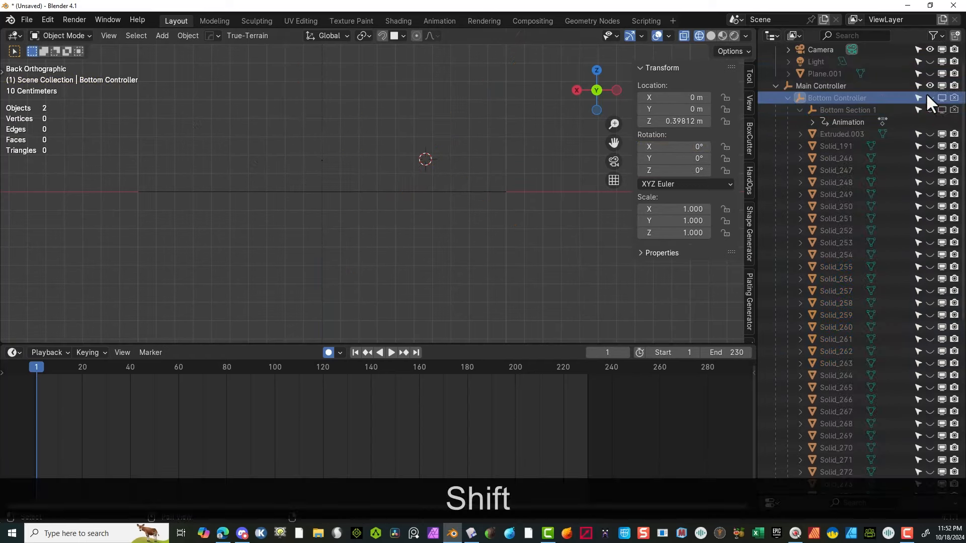
{"action": "scroll", "coordinate": [489, 150], "scroll_direction": "down", "scroll_amount": 6}
{"action": "mouse_move", "coordinate": [930, 98]}
{"action": "left_mouse_down", "text": "shift"}
{"action": "mouse_move", "coordinate": [954, 97]}
{"action": "mouse_move", "coordinate": [954, 111]}
{"action": "left_mouse_up", "text": "shift"}
{"action": "scroll", "coordinate": [847, 267], "scroll_direction": "down", "scroll_amount": 12}
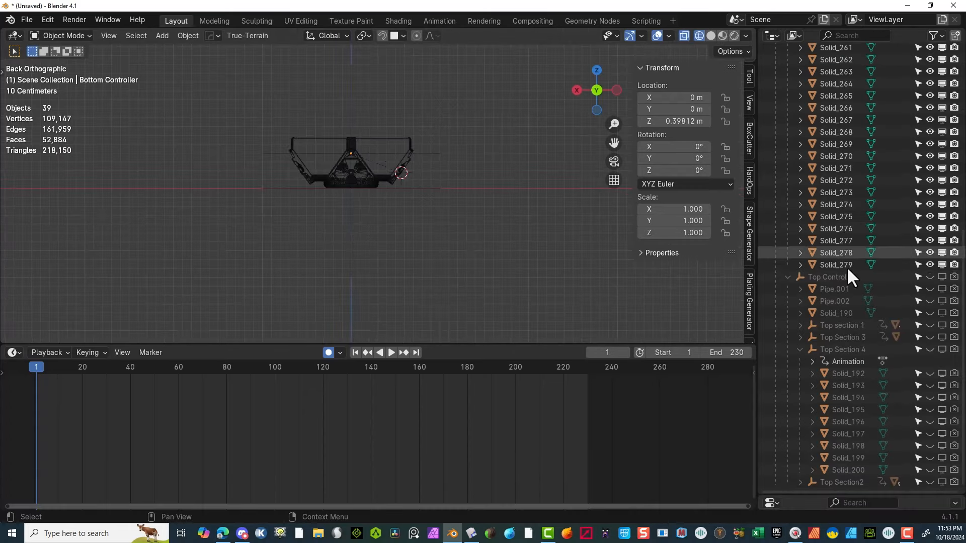
Step: Turn off X-ray, select the large slanted part Solid_255 to locate it in the hierarchy, and collapse Bottom Section 1
{"action": "scroll", "coordinate": [467, 166], "scroll_direction": "up", "scroll_amount": 5}
{"action": "middle_click_drag", "start_coordinate": [468, 166], "coordinate": [423, 196]}
{"action": "left_click", "coordinate": [683, 37]}
{"action": "scroll", "coordinate": [453, 176], "scroll_direction": "down", "scroll_amount": 5}
{"action": "left_click", "coordinate": [400, 182]}
{"action": "key", "text": "KP_Decimal"}
{"action": "left_click", "coordinate": [800, 115]}
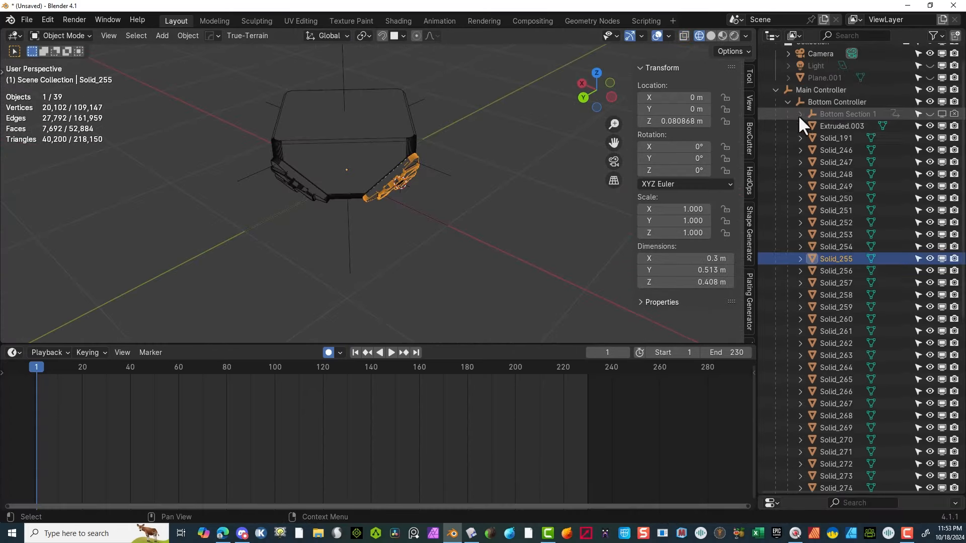
Step: Unhide Bottom Section 1 and select the nine parts Solid_255 to Solid_263 in the X-ray back view
{"action": "left_click_drag", "start_coordinate": [942, 114], "coordinate": [954, 114], "text": "shift"}
{"action": "key", "text": "ctrl+KP_1"}
{"action": "left_click_drag", "start_coordinate": [463, 114], "coordinate": [458, 189], "text": "shift"}
{"action": "scroll", "coordinate": [458, 188], "scroll_direction": "up", "scroll_amount": 3}
{"action": "left_click", "coordinate": [684, 36]}
{"action": "left_click_drag", "start_coordinate": [372, 204], "coordinate": [533, 180]}
{"action": "left_click_drag", "start_coordinate": [383, 53], "coordinate": [352, 88], "text": "ctrl"}
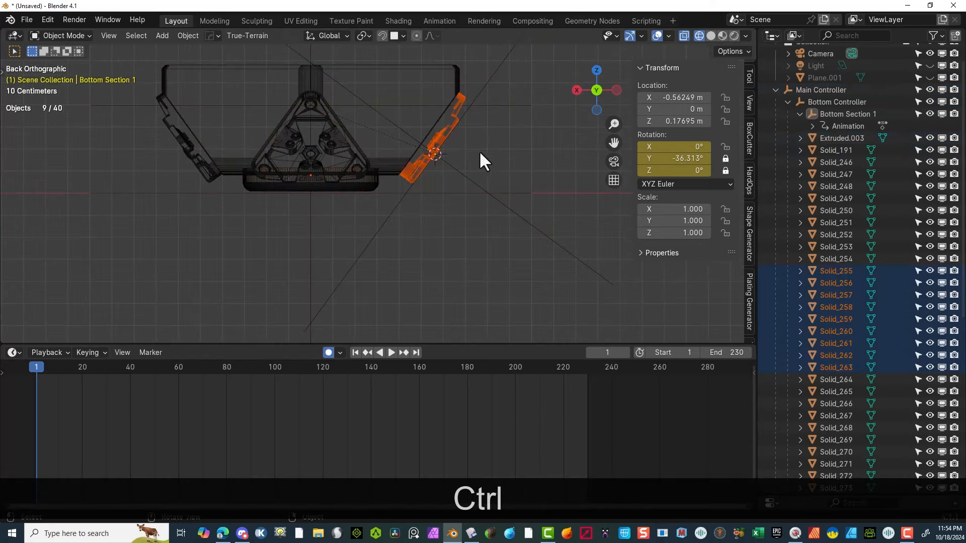
Step: Parent the nine selected parts Solid_255 to Solid_263 to Bottom Section 1 and hide the section with its children
{"action": "scroll", "coordinate": [840, 136], "scroll_direction": "up", "scroll_amount": 2}
{"action": "left_click", "coordinate": [843, 135], "text": "ctrl"}
{"action": "left_click", "coordinate": [188, 36]}
{"action": "left_click", "coordinate": [323, 246]}
{"action": "left_click_drag", "start_coordinate": [931, 135], "coordinate": [954, 135], "text": "shift"}
Step: Set Solid_279's origin to its surface center of mass and snap the 3D cursor to it
{"action": "middle_click_drag", "start_coordinate": [550, 128], "coordinate": [495, 135]}
{"action": "left_click", "coordinate": [439, 137]}
{"action": "left_click", "coordinate": [187, 37]}
{"action": "mouse_move", "coordinate": [216, 62]}
{"action": "left_click", "coordinate": [352, 98]}
{"action": "left_click", "coordinate": [188, 36]}
{"action": "mouse_move", "coordinate": [219, 115]}
{"action": "left_click", "coordinate": [346, 162]}
{"action": "key", "text": "shift+a"}
{"action": "left_click", "coordinate": [569, 133]}
{"action": "left_click", "coordinate": [582, 90]}
{"action": "left_click", "coordinate": [615, 90]}
{"action": "scroll", "coordinate": [570, 194], "scroll_direction": "up", "scroll_amount": 4}
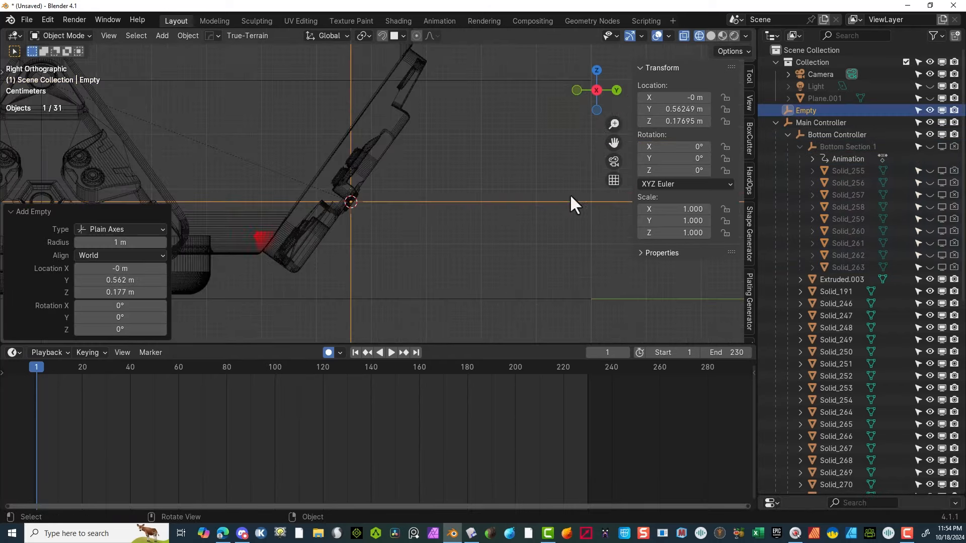
{"action": "key", "text": "x"}
{"action": "key", "text": "ctrl+z"}
Step: Add a plain axes empty at the 3D cursor and name it Bottom Section 2
{"action": "left_click", "coordinate": [162, 35]}
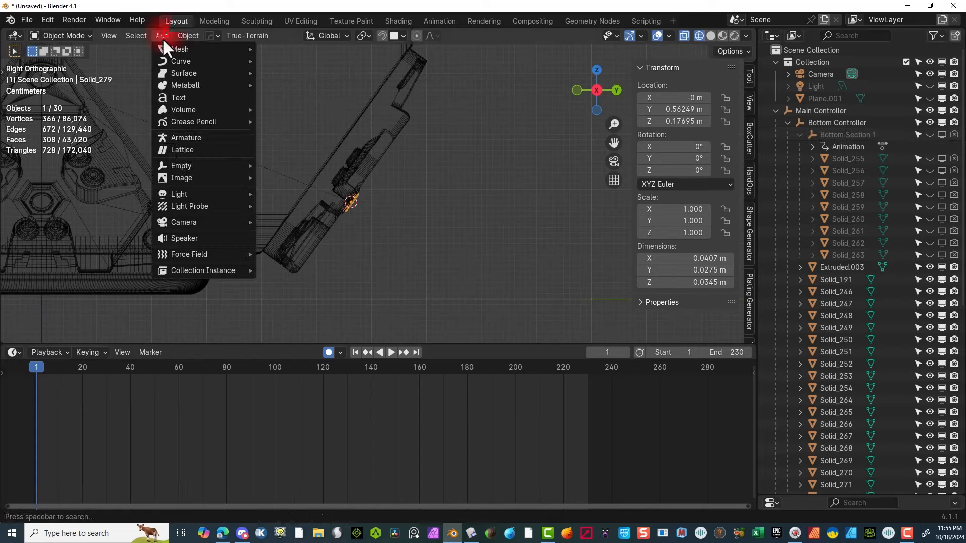
{"action": "left_click", "coordinate": [281, 166]}
{"action": "double_click", "coordinate": [820, 111]}
{"action": "type", "text": "Bottom Section2"}
{"action": "key", "text": "BackSpace"}
{"action": "type", "text": "2"}
{"action": "key", "text": "Return"}
Step: Rotate Bottom Section 2 about the X axis by about -35.8° to align it with the slanted panel
{"action": "key", "text": "r"}
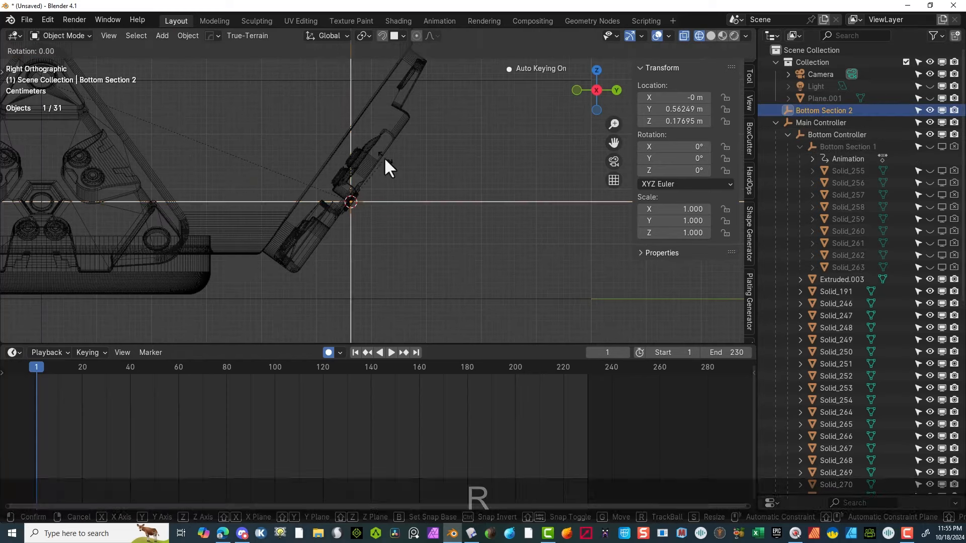
{"action": "key", "text": "x"}
{"action": "left_click", "coordinate": [401, 186]}
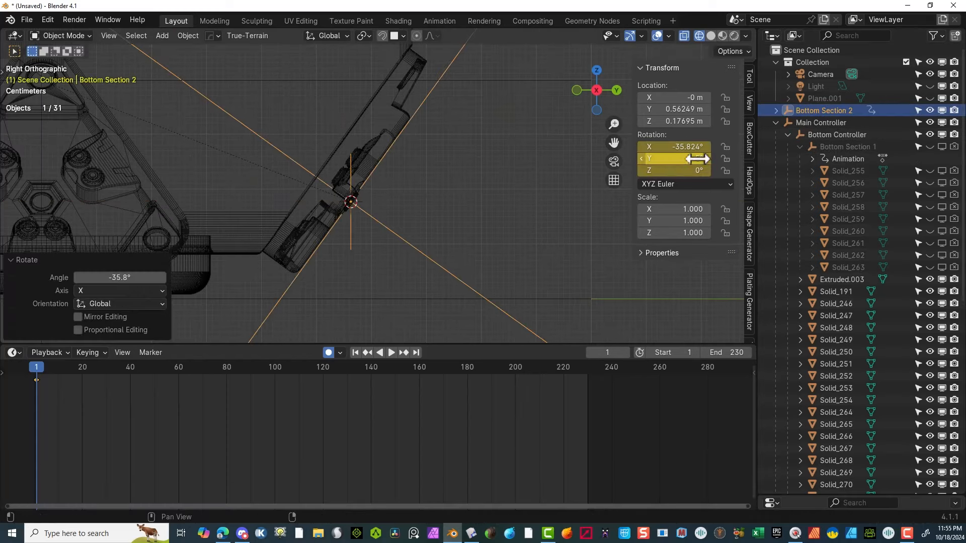
Step: Lock Bottom Section 2's X and Z rotations, set its rotation order to YXZ Euler, and turn Y to -425°
{"action": "key", "text": "Tab"}
{"action": "left_click", "coordinate": [725, 147]}
{"action": "left_click", "coordinate": [725, 171]}
{"action": "left_click", "coordinate": [685, 184]}
{"action": "left_click", "coordinate": [671, 253]}
{"action": "left_click_drag", "start_coordinate": [699, 158], "coordinate": [614, 159]}
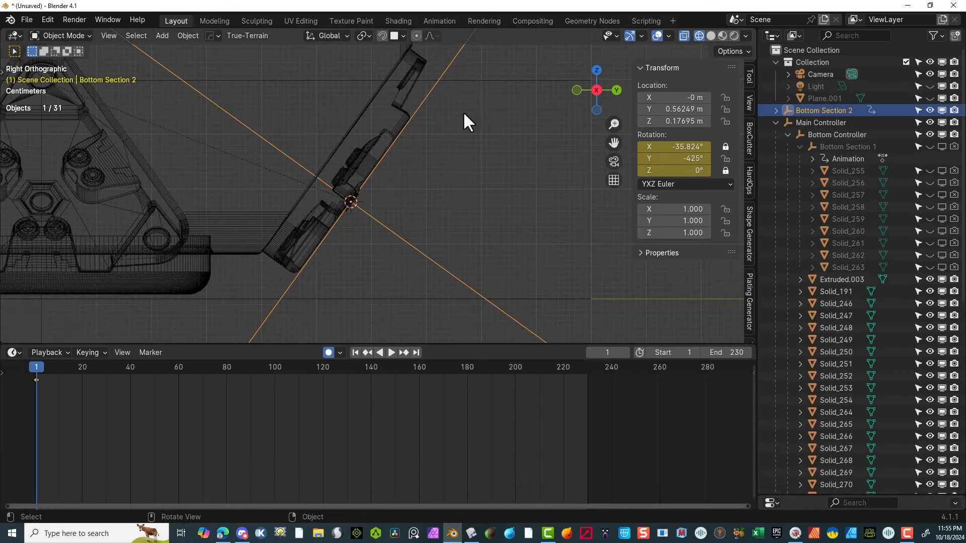
Step: Parent the nine slanted panel parts Solid_271 to Solid_279 to Bottom Section 2 and hide the section with its children
{"action": "scroll", "coordinate": [502, 158], "scroll_direction": "down", "scroll_amount": 7}
{"action": "left_click_drag", "start_coordinate": [427, 216], "coordinate": [322, 146]}
{"action": "scroll", "coordinate": [440, 107], "scroll_direction": "up", "scroll_amount": 5}
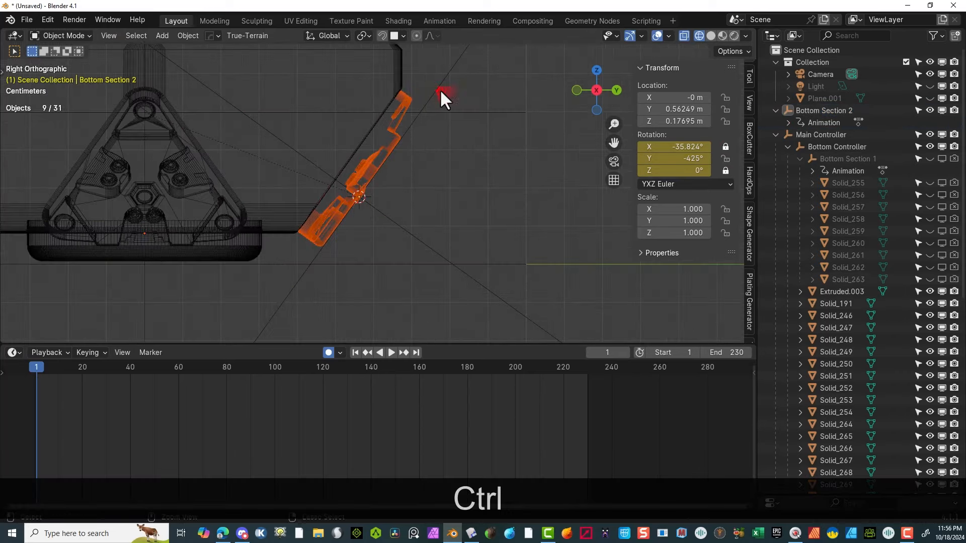
{"action": "left_click", "coordinate": [440, 89], "text": "shift"}
{"action": "key", "text": "ctrl+p"}
{"action": "left_click", "coordinate": [287, 52]}
{"action": "left_click", "coordinate": [930, 111], "text": "shift"}
Step: Set Solid_254's origin to its surface center of mass, snap the 3D cursor there, and add a plain axes empty
{"action": "middle_click_drag", "start_coordinate": [523, 236], "coordinate": [363, 126]}
{"action": "scroll", "coordinate": [885, 301], "scroll_direction": "down", "scroll_amount": 6}
{"action": "left_click", "coordinate": [886, 348]}
{"action": "left_click", "coordinate": [188, 35]}
{"action": "left_click", "coordinate": [327, 101]}
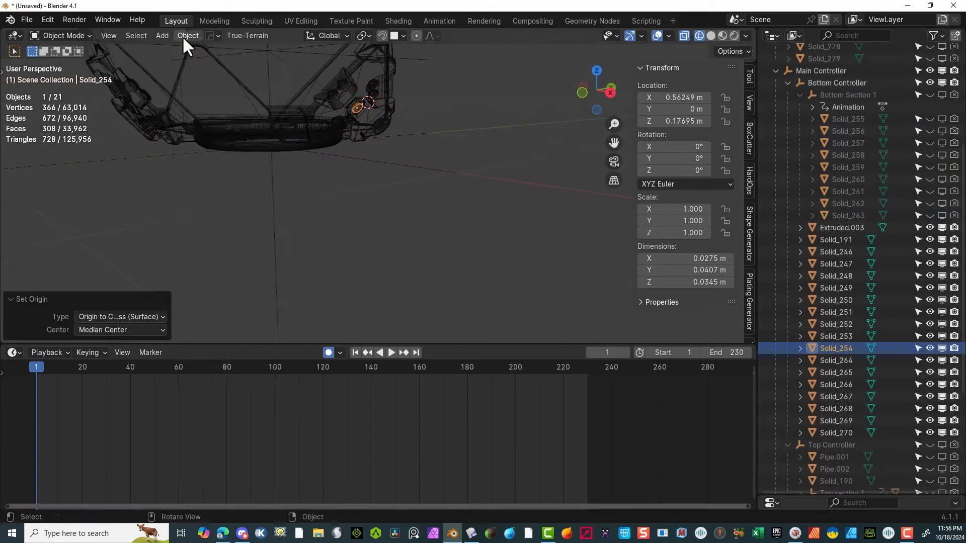
{"action": "key", "text": "shift+a"}
{"action": "left_click", "coordinate": [610, 95]}
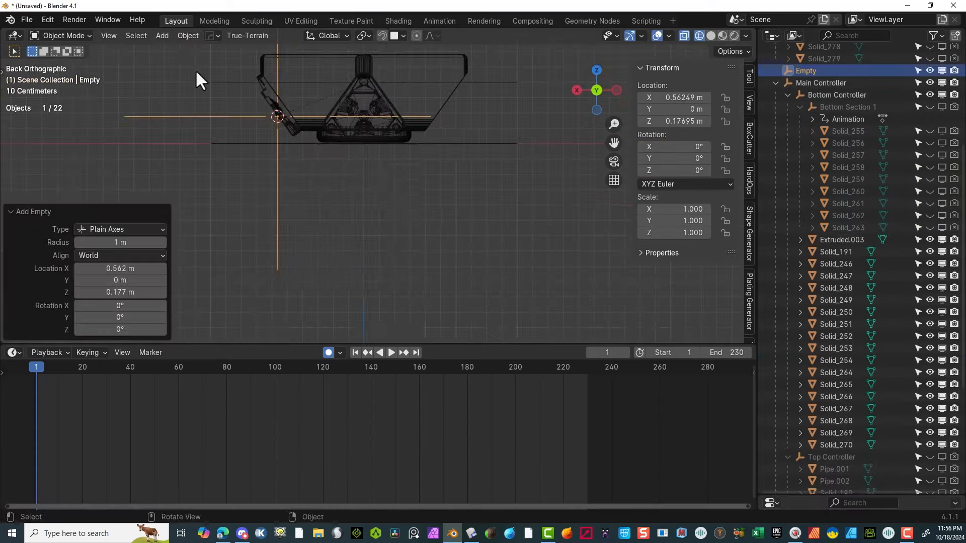
Step: Rotate the new empty to about 35.98° around Y so it follows the slanted panel
{"action": "key", "text": "r"}
{"action": "key", "text": "y"}
{"action": "left_click", "coordinate": [409, 154]}
Step: Rename the empty Bottom Section 3, lock its Y and Z rotations, and reset its X rotation to 0°
{"action": "key", "text": "F2"}
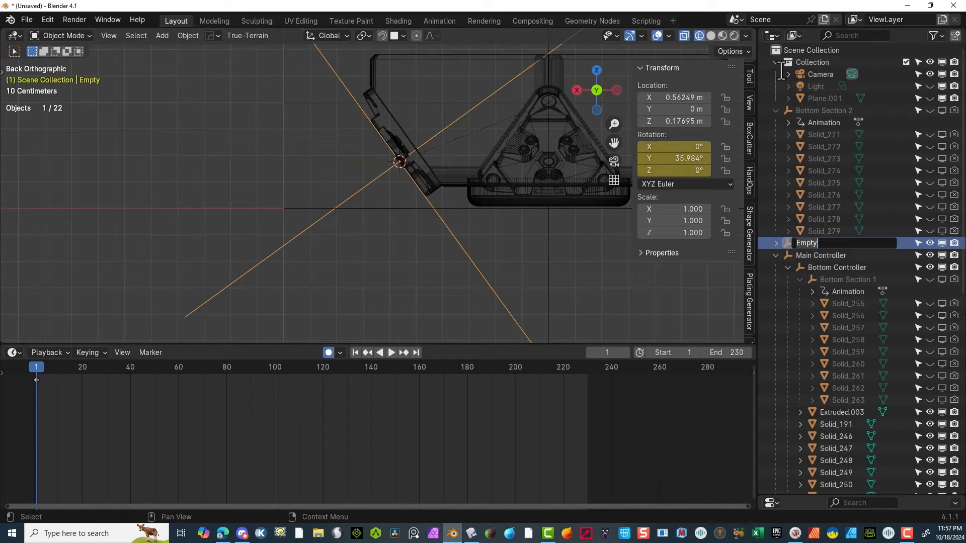
{"action": "type", "text": "Bottom Section 3"}
{"action": "key", "text": "Return"}
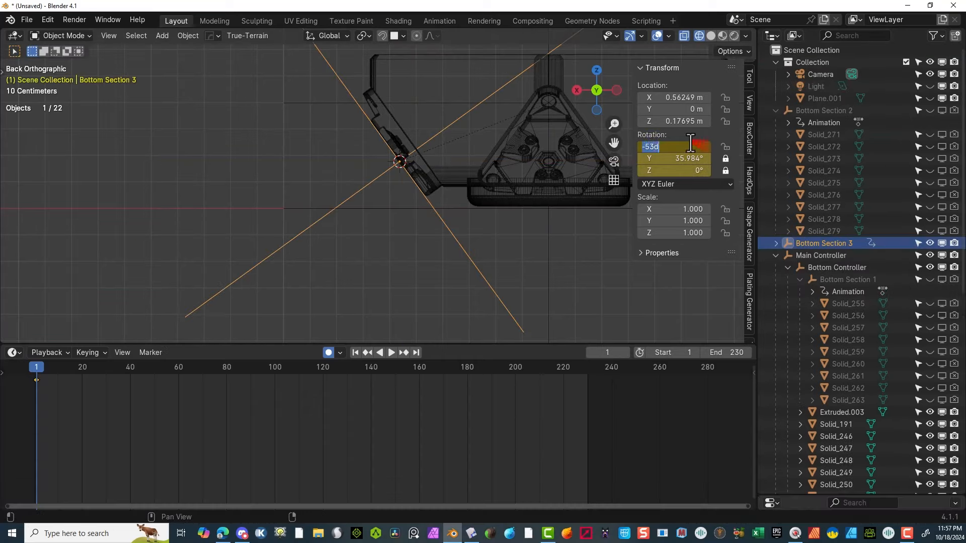
{"action": "type", "text": "0"}
{"action": "key", "text": "Return"}
Step: Select the nine slanted panel parts Solid_246 to Solid_254 and parent them to Bottom Section 3
{"action": "left_click", "coordinate": [321, 107]}
{"action": "scroll", "coordinate": [321, 106], "scroll_direction": "down", "scroll_amount": 1}
{"action": "left_click_drag", "start_coordinate": [322, 96], "coordinate": [443, 213]}
{"action": "left_click_drag", "start_coordinate": [545, 72], "coordinate": [445, 221], "text": "ctrl"}
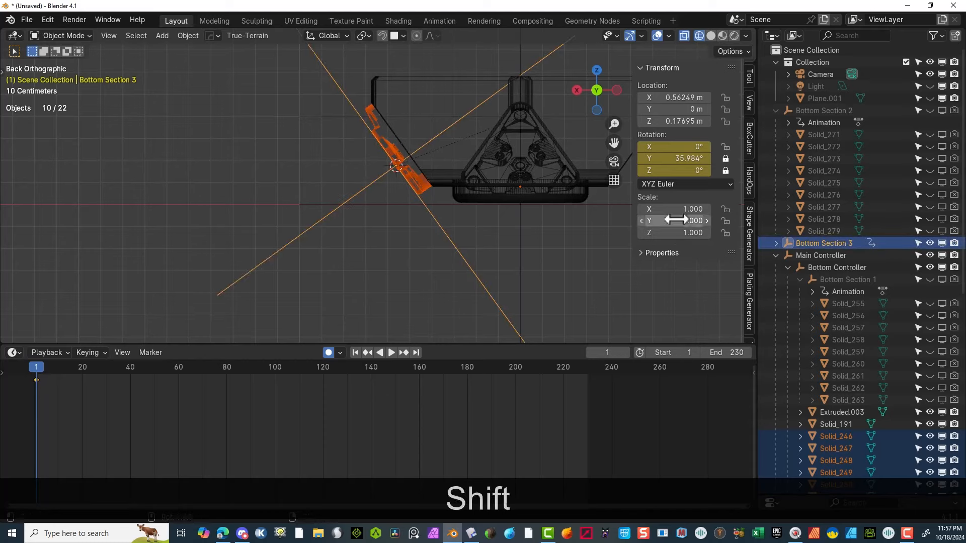
{"action": "left_click", "coordinate": [188, 36]}
{"action": "mouse_move", "coordinate": [226, 241]}
{"action": "left_click", "coordinate": [335, 240]}
Step: Expand Bottom Section 3 and hide it with all its children
{"action": "left_click", "coordinate": [777, 243]}
{"action": "scroll", "coordinate": [437, 242], "scroll_direction": "down", "scroll_amount": 2}
{"action": "left_click", "coordinate": [930, 243], "text": "shift"}
{"action": "left_click", "coordinate": [942, 243], "text": "shift"}
Step: Switch to solid shading, set Solid_270's origin to its surface center of mass, and snap the 3D cursor to it
{"action": "mouse_move", "coordinate": [554, 188]}
{"action": "middle_mouse_down"}
{"action": "mouse_move", "coordinate": [724, 198]}
{"action": "mouse_move", "coordinate": [747, 211]}
{"action": "middle_mouse_up"}
{"action": "left_click_drag", "start_coordinate": [614, 143], "coordinate": [785, 146]}
{"action": "left_click", "coordinate": [711, 35]}
{"action": "scroll", "coordinate": [442, 187], "scroll_direction": "down", "scroll_amount": 4}
{"action": "left_click", "coordinate": [304, 183]}
{"action": "left_click", "coordinate": [188, 36]}
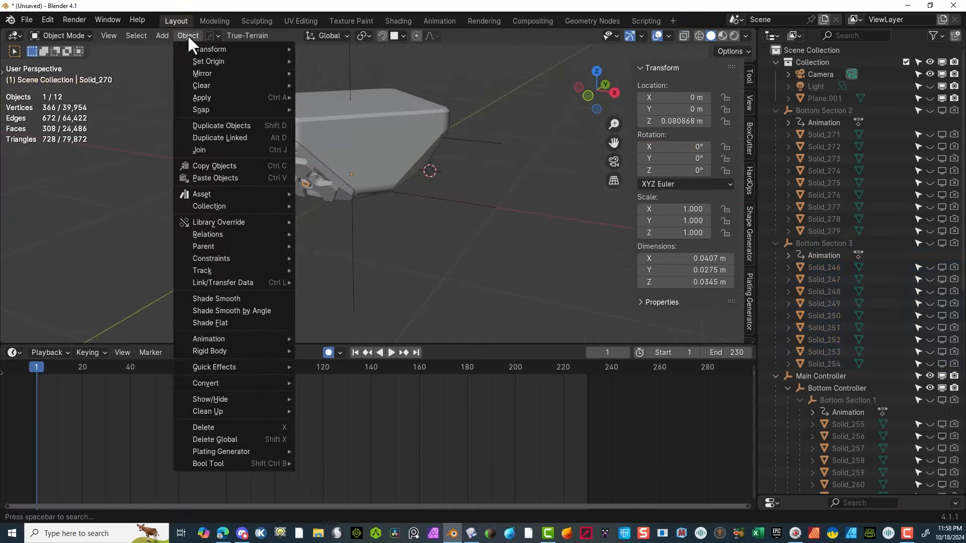
{"action": "left_click", "coordinate": [342, 97]}
{"action": "scroll", "coordinate": [331, 179], "scroll_direction": "up", "scroll_amount": 2}
Step: Add a plain axes empty at the 3D cursor and rotate it about 36.15° around X to match the panel
{"action": "left_click", "coordinate": [162, 35]}
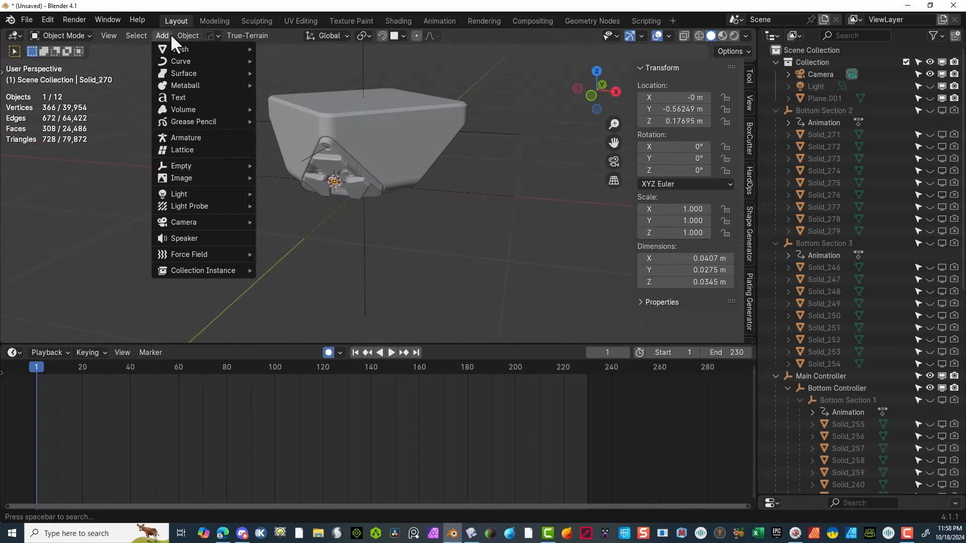
{"action": "mouse_move", "coordinate": [181, 166]}
{"action": "left_click", "coordinate": [281, 166]}
{"action": "left_click", "coordinate": [588, 93]}
{"action": "key", "text": "r"}
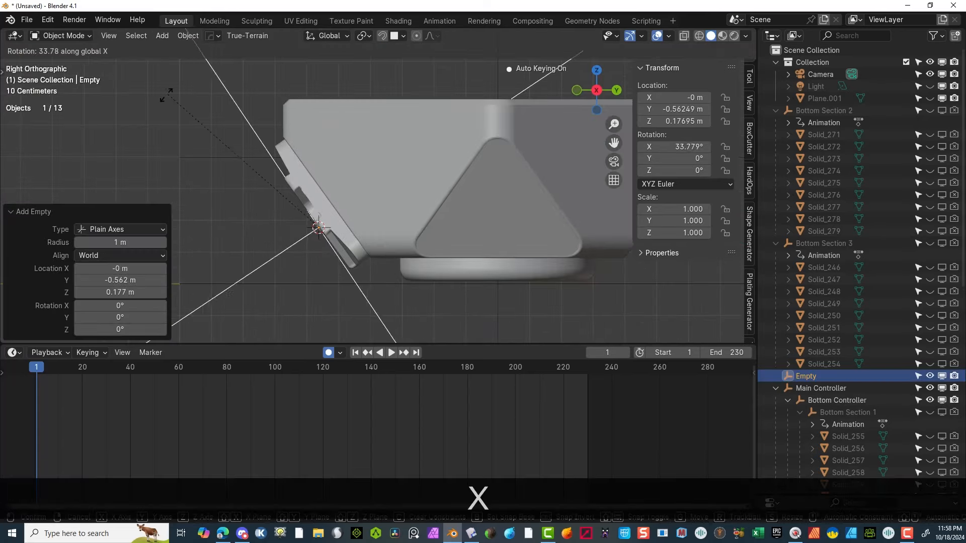
{"action": "left_click", "coordinate": [166, 95]}
{"action": "scroll", "coordinate": [372, 194], "scroll_direction": "down", "scroll_amount": 5}
Step: Rename the empty Bottom Section 4, set its rotation order to YXZ Euler, and lock its X and Z rotations
{"action": "double_click", "coordinate": [805, 376]}
{"action": "scroll", "coordinate": [800, 369], "scroll_direction": "down", "scroll_amount": 4}
{"action": "type", "text": "Bottom Section "}
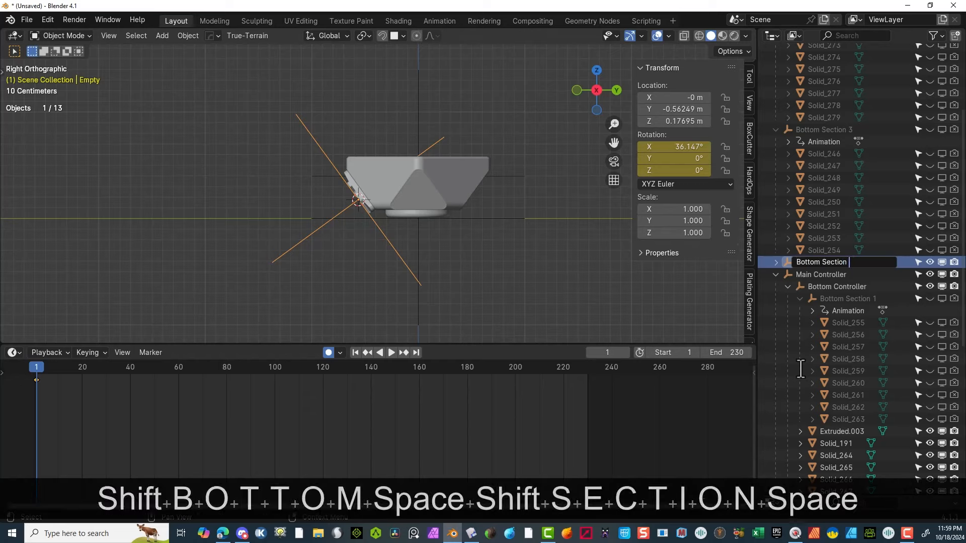
{"action": "type", "text": "4"}
{"action": "key", "text": "Return"}
{"action": "scroll", "coordinate": [730, 184], "scroll_direction": "down", "scroll_amount": 2, "text": "ctrl"}
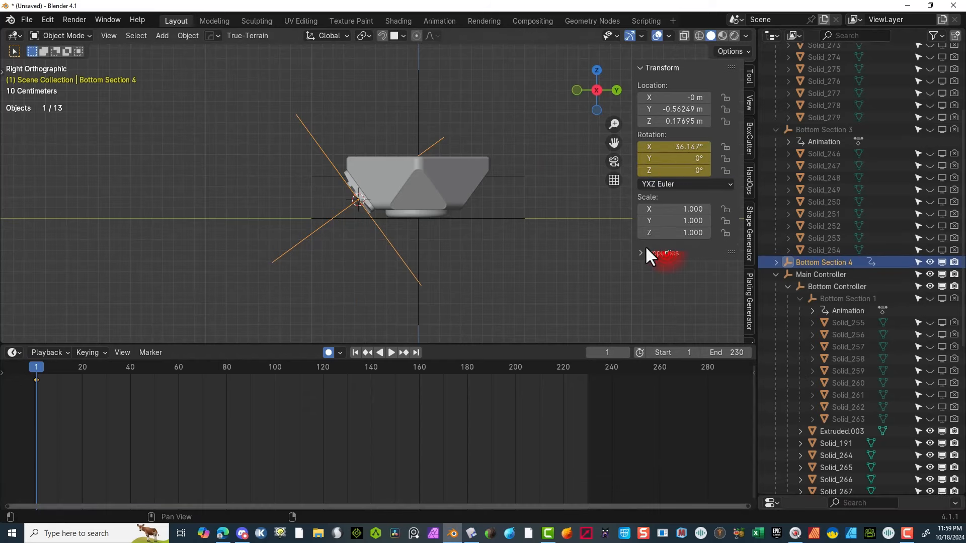
{"action": "key", "text": "Escape"}
{"action": "key", "text": "ctrl+z"}
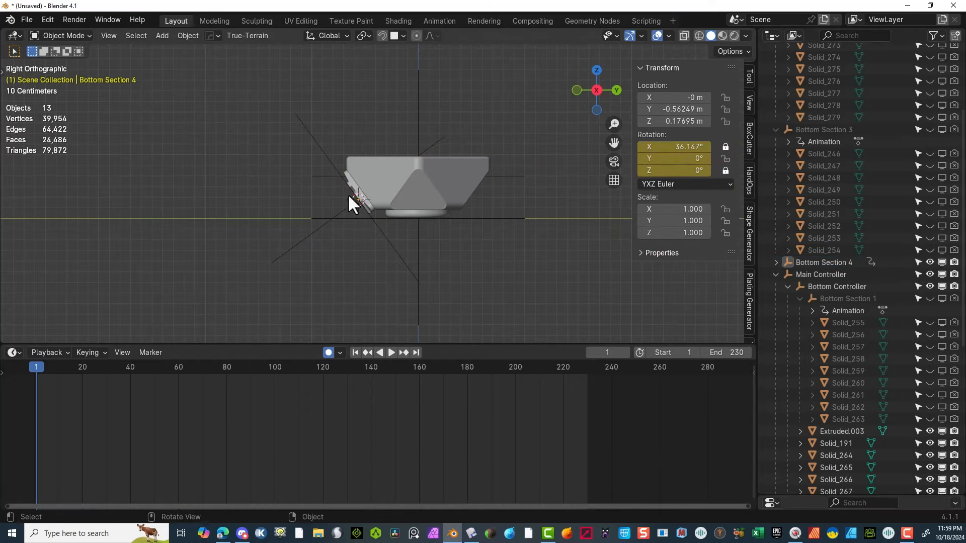
Step: Select the seven panel parts Solid_264 to Solid_270 in X-ray, parent them to Bottom Section 4, and hide the section
{"action": "left_click", "coordinate": [373, 195]}
{"action": "left_click_drag", "start_coordinate": [410, 130], "coordinate": [303, 289]}
{"action": "key", "text": "alt+z"}
{"action": "left_click_drag", "start_coordinate": [466, 129], "coordinate": [439, 148], "text": "ctrl"}
{"action": "scroll", "coordinate": [438, 148], "scroll_direction": "up", "scroll_amount": 5}
{"action": "scroll", "coordinate": [897, 229], "scroll_direction": "down", "scroll_amount": 8}
{"action": "scroll", "coordinate": [845, 221], "scroll_direction": "up", "scroll_amount": 6}
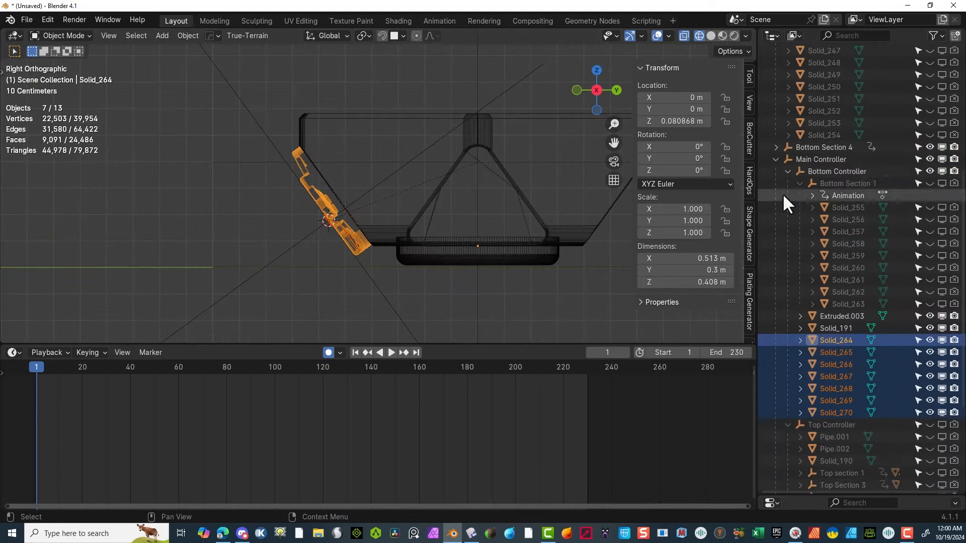
{"action": "left_click", "coordinate": [287, 301], "text": "shift"}
{"action": "scroll", "coordinate": [842, 218], "scroll_direction": "up", "scroll_amount": 3}
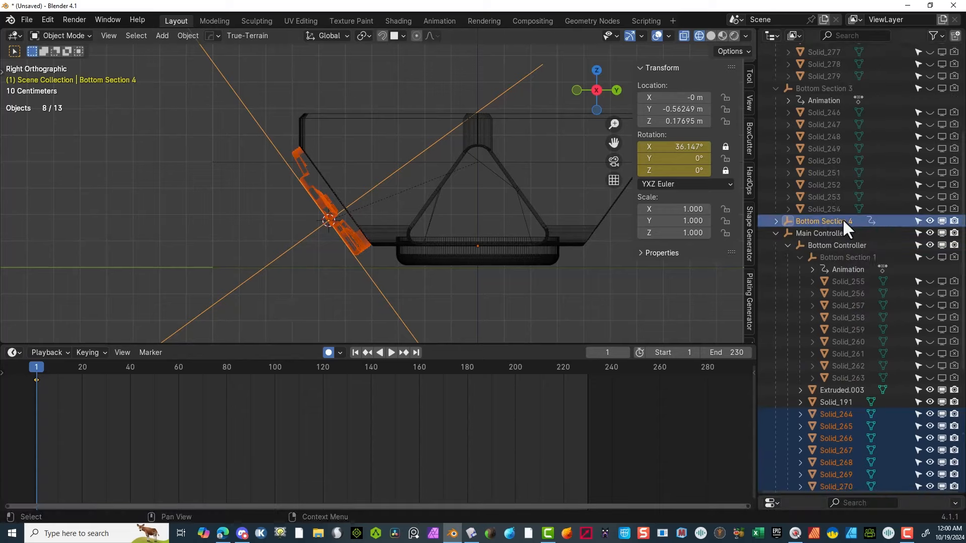
{"action": "left_click", "coordinate": [188, 35]}
{"action": "mouse_move", "coordinate": [203, 246]}
{"action": "left_click", "coordinate": [343, 247]}
{"action": "left_click", "coordinate": [930, 221], "text": "shift"}
Step: Collapse Bottom Section 1 and inspect the remaining parts under Bottom Controller by selecting them one by one
{"action": "middle_click_drag", "start_coordinate": [624, 241], "coordinate": [430, 292]}
{"action": "left_click", "coordinate": [467, 230]}
{"action": "left_click", "coordinate": [800, 258]}
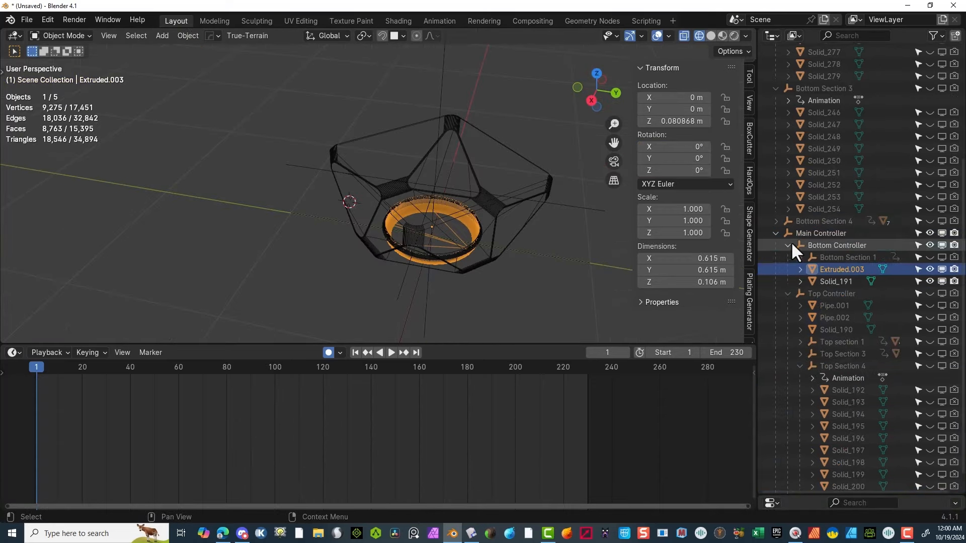
{"action": "left_click", "coordinate": [834, 257]}
{"action": "left_click", "coordinate": [832, 268]}
{"action": "left_click", "coordinate": [831, 282]}
{"action": "middle_click_drag", "start_coordinate": [554, 282], "coordinate": [551, 196]}
{"action": "scroll", "coordinate": [551, 196], "scroll_direction": "up", "scroll_amount": 3}
Step: Unhide the Bottom Section 1 empty in the viewport and in renders, and clear the selection
{"action": "left_click", "coordinate": [872, 259]}
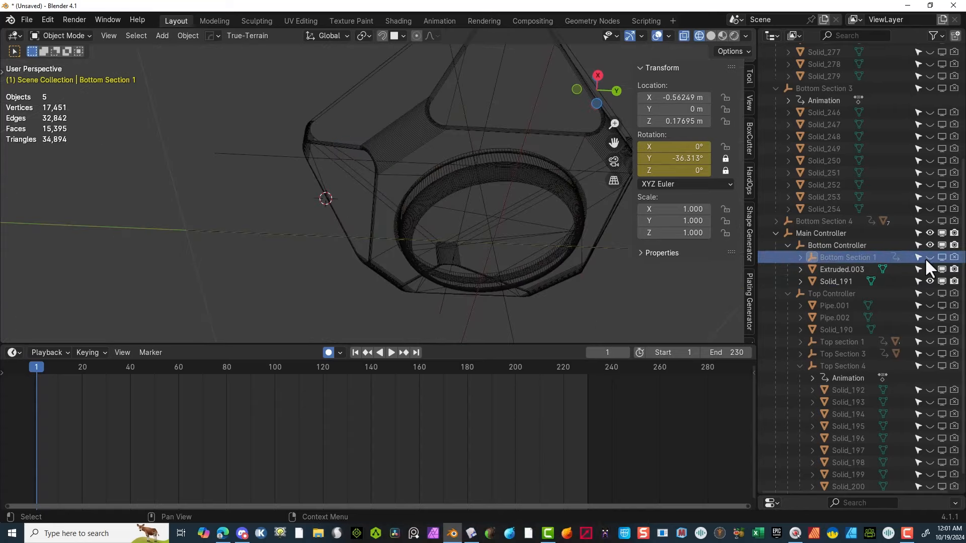
{"action": "left_click_drag", "start_coordinate": [930, 258], "coordinate": [954, 257]}
{"action": "middle_click_drag", "start_coordinate": [649, 217], "coordinate": [243, 251]}
{"action": "left_click", "coordinate": [841, 270]}
{"action": "left_click", "coordinate": [626, 281]}
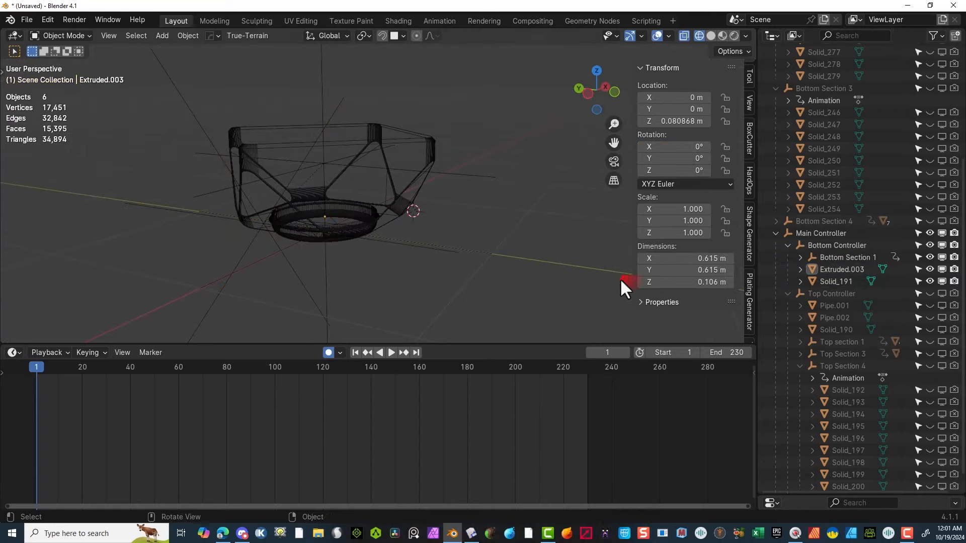
Step: Collapse the hierarchies of Bottom Controller, Top Controller, Bottom Section 2 and Bottom Section 3
{"action": "left_click", "coordinate": [788, 246]}
{"action": "left_click", "coordinate": [789, 278]}
{"action": "left_click", "coordinate": [776, 111]}
{"action": "left_click", "coordinate": [776, 123]}
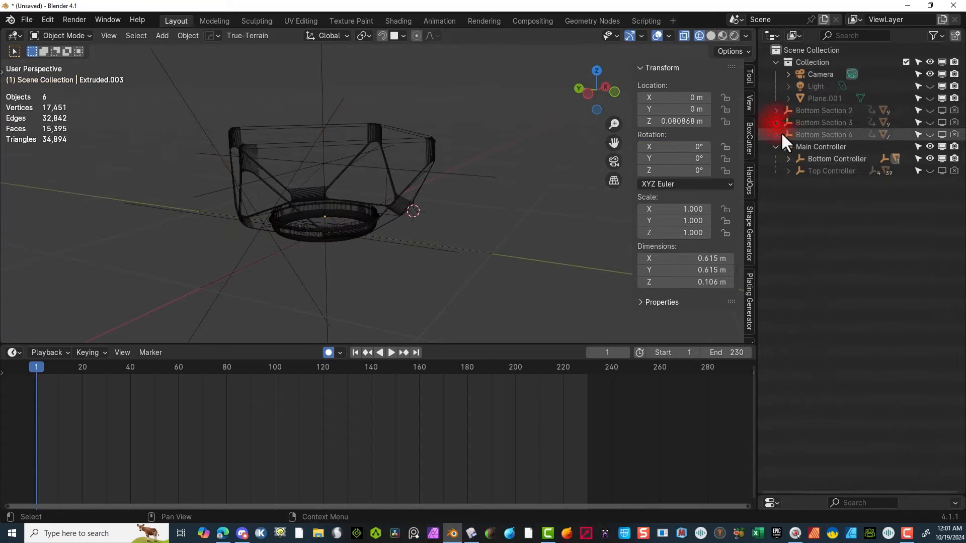
Step: Try to parent the hidden Bottom Sections 2 to 4 to Bottom Controller
{"action": "left_click", "coordinate": [922, 111]}
{"action": "left_click", "coordinate": [821, 111]}
{"action": "left_click", "coordinate": [822, 135], "text": "shift"}
{"action": "left_click", "coordinate": [833, 159], "text": "ctrl"}
{"action": "right_click", "coordinate": [267, 207]}
{"action": "left_click", "coordinate": [327, 209]}
{"action": "left_click", "coordinate": [559, 157]}
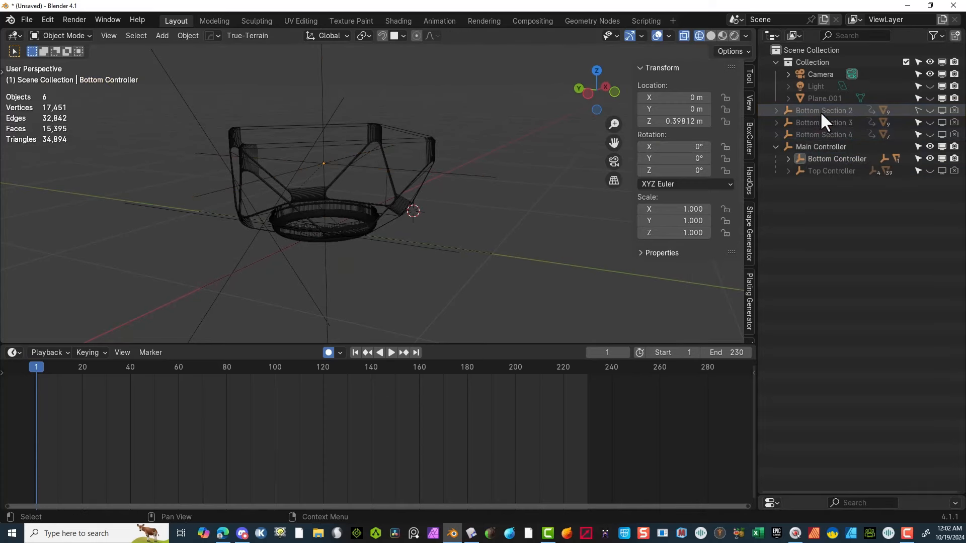
Step: Retry parenting the hidden Bottom Sections 2 to 4 to Bottom Controller and expand the controllers to check their children
{"action": "left_click", "coordinate": [822, 112]}
{"action": "left_click", "coordinate": [823, 135], "text": "shift"}
{"action": "left_click", "coordinate": [835, 159], "text": "ctrl"}
{"action": "left_click", "coordinate": [191, 39]}
{"action": "left_click", "coordinate": [372, 251]}
{"action": "left_click", "coordinate": [554, 203]}
{"action": "left_click", "coordinate": [788, 171]}
{"action": "left_click", "coordinate": [788, 159]}
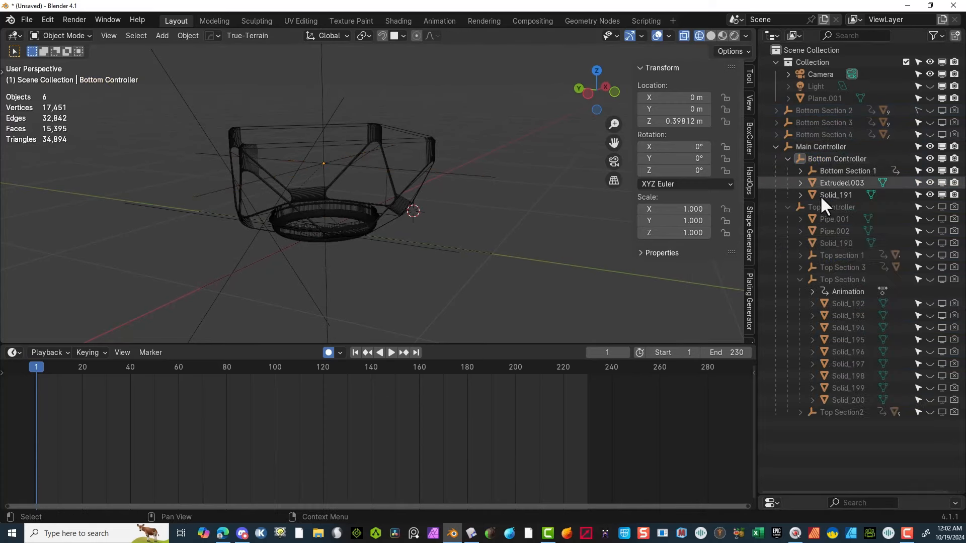
Step: Unhide Bottom Section 2 with its children and parent it to Bottom Controller
{"action": "left_click", "coordinate": [929, 110], "text": "shift"}
{"action": "left_click", "coordinate": [942, 111], "text": "shift"}
{"action": "left_click", "coordinate": [954, 110], "text": "shift"}
{"action": "left_click", "coordinate": [776, 111]}
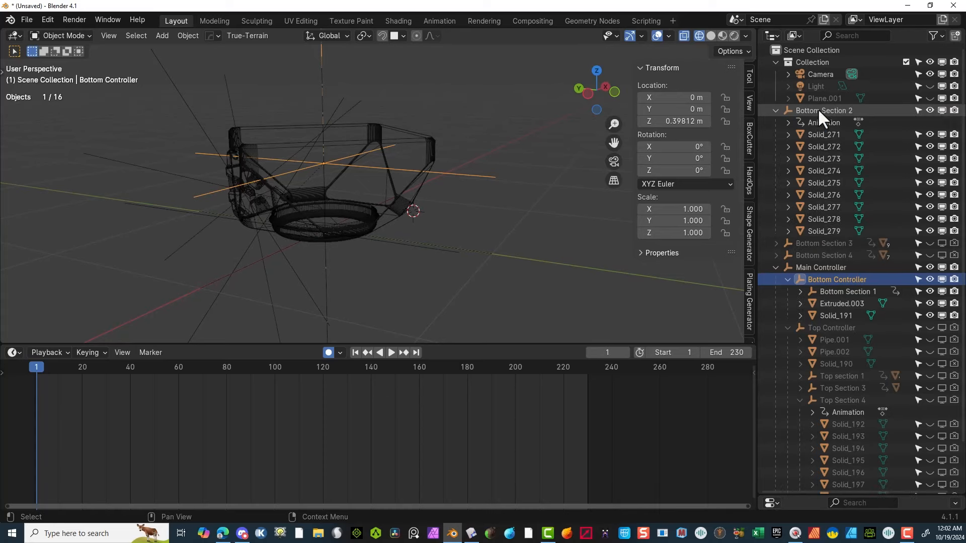
{"action": "left_click", "coordinate": [819, 110]}
{"action": "left_click", "coordinate": [835, 280], "text": "ctrl"}
{"action": "left_click", "coordinate": [192, 37]}
{"action": "left_click", "coordinate": [373, 252]}
{"action": "left_click", "coordinate": [800, 171]}
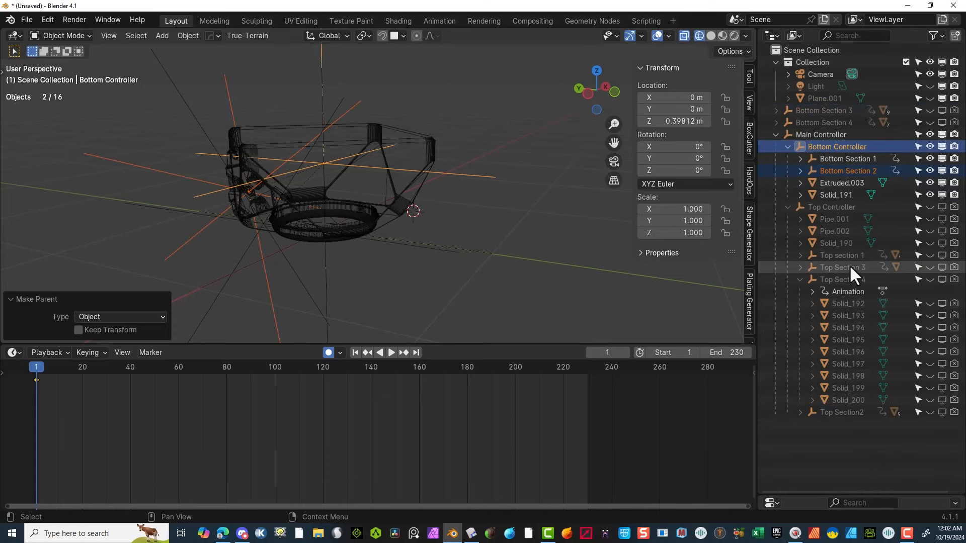
Step: Unhide the Bottom Section 3 empty and parent it to Bottom Controller
{"action": "left_click", "coordinate": [776, 111]}
{"action": "left_click", "coordinate": [930, 110]}
{"action": "left_click", "coordinate": [942, 111]}
{"action": "left_click", "coordinate": [954, 111]}
{"action": "left_click", "coordinate": [824, 111]}
{"action": "left_click", "coordinate": [862, 269], "text": "ctrl"}
{"action": "left_click", "coordinate": [191, 37]}
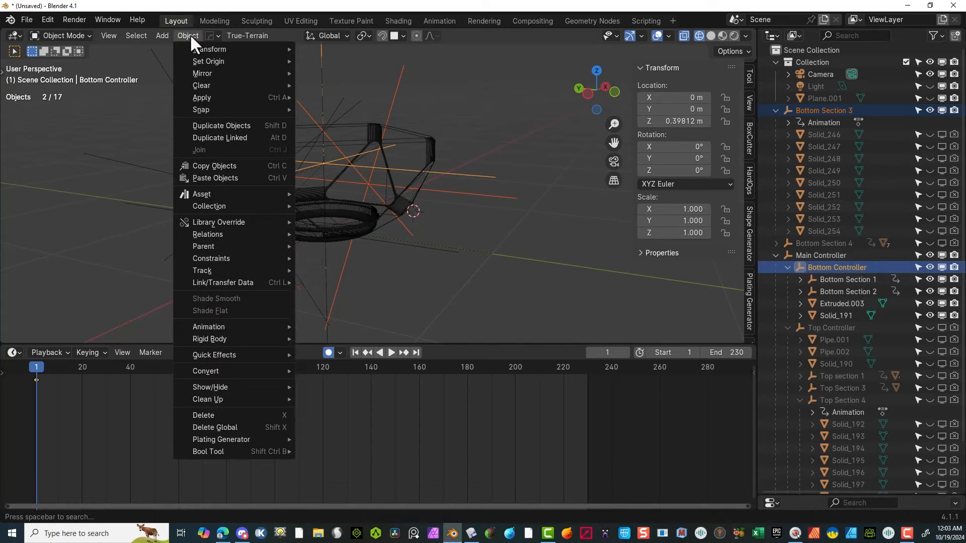
{"action": "left_click", "coordinate": [369, 248]}
{"action": "left_click", "coordinate": [800, 171]}
Step: Try to parent the hidden Bottom Section 4 to Bottom Controller
{"action": "left_click", "coordinate": [858, 257]}
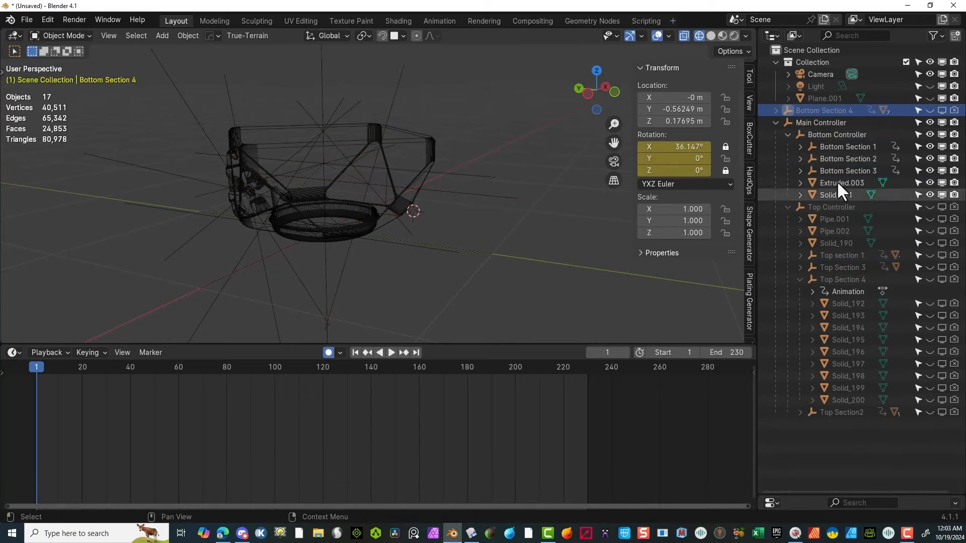
{"action": "left_click", "coordinate": [837, 135], "text": "ctrl"}
{"action": "left_click", "coordinate": [188, 36]}
{"action": "left_click", "coordinate": [369, 247]}
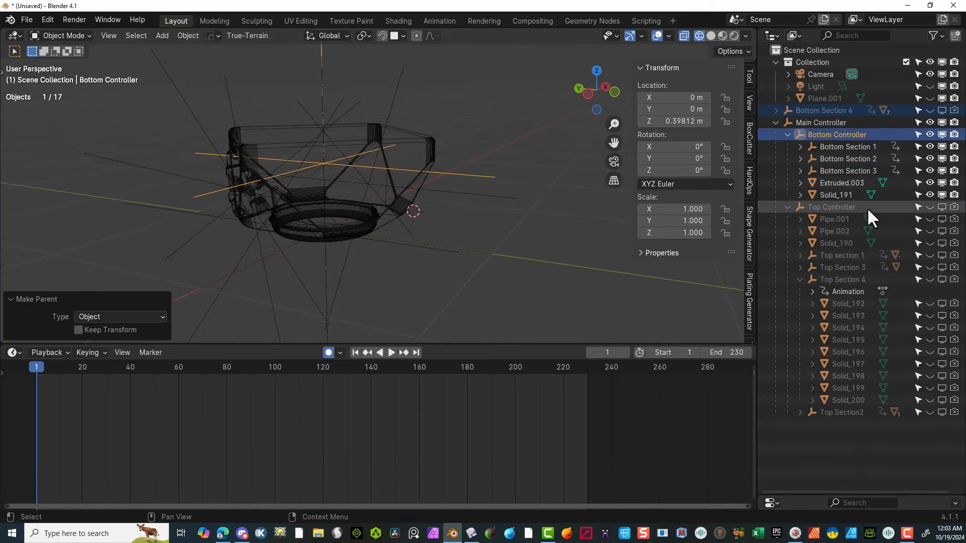
Step: Unhide Bottom Section 4 with its child solids and parent the empty to Bottom Controller
{"action": "left_click", "coordinate": [954, 111], "text": "shift"}
{"action": "left_click", "coordinate": [942, 111], "text": "shift"}
{"action": "left_click", "coordinate": [930, 110], "text": "shift"}
{"action": "left_click", "coordinate": [776, 110], "text": "shift"}
{"action": "left_click", "coordinate": [824, 111], "text": "shift"}
{"action": "left_click", "coordinate": [831, 111]}
{"action": "left_click", "coordinate": [851, 304], "text": "shift"}
{"action": "scroll", "coordinate": [865, 231], "scroll_direction": "down", "scroll_amount": 2}
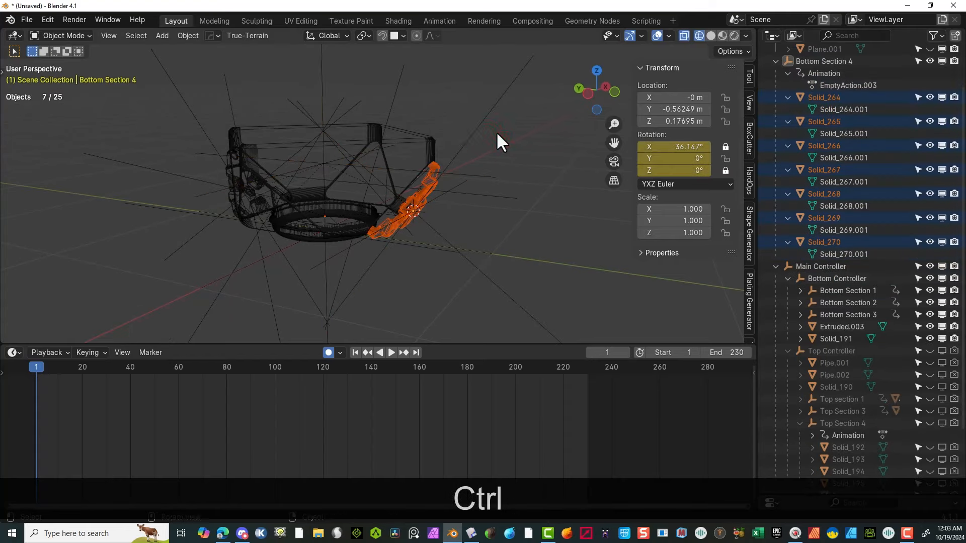
{"action": "scroll", "coordinate": [817, 190], "scroll_direction": "down", "scroll_amount": 3}
Step: Unhide the ground plane, Plane.001, in the viewport
{"action": "scroll", "coordinate": [839, 150], "scroll_direction": "up", "scroll_amount": 5}
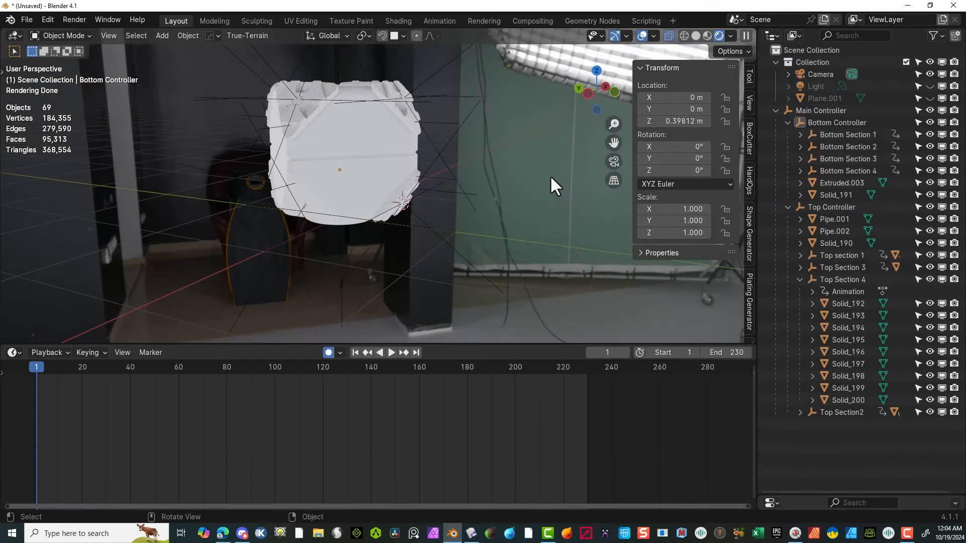
{"action": "middle_click_drag", "start_coordinate": [550, 177], "coordinate": [587, 168]}
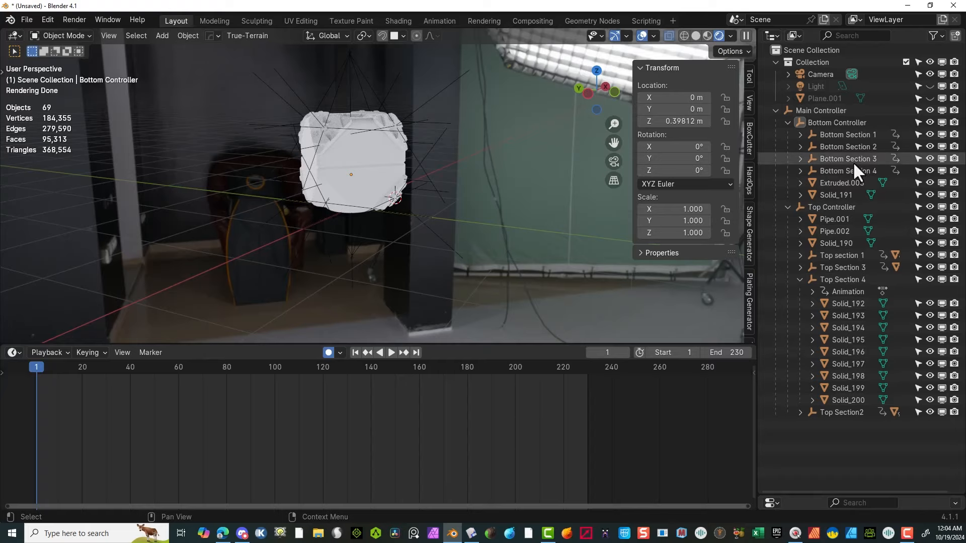
{"action": "left_click", "coordinate": [929, 98]}
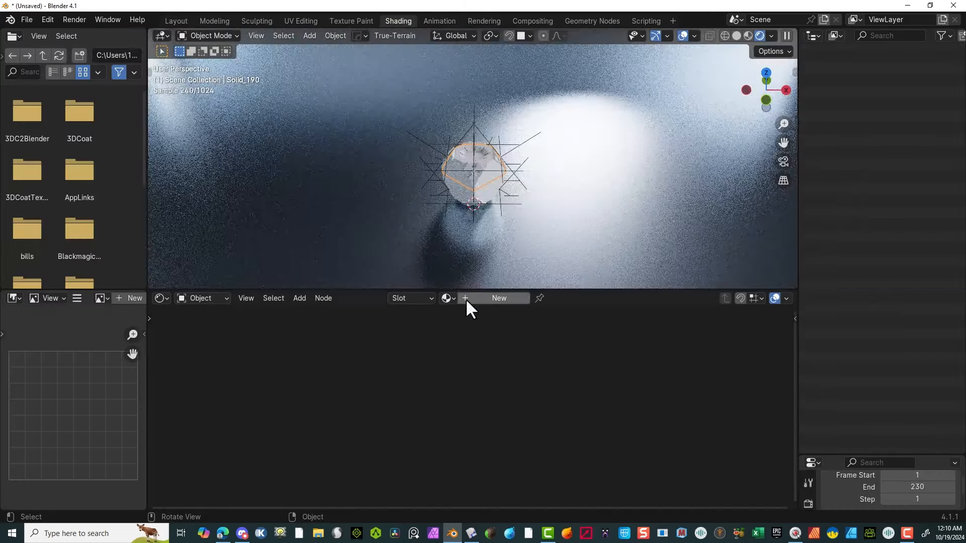
Step: Add a new material to the container's upper shell, Solid_190, with Metallic set to 1.000
{"action": "left_click", "coordinate": [466, 299]}
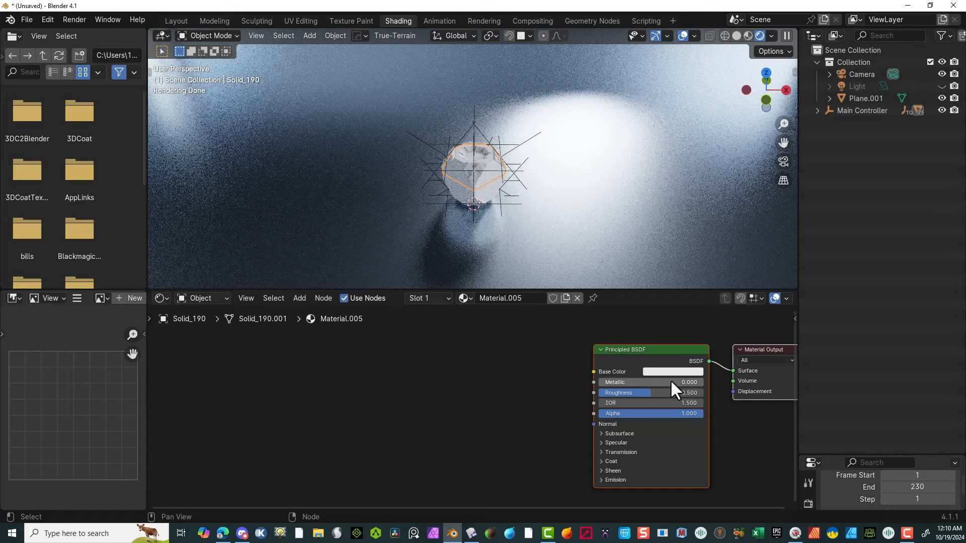
{"action": "left_click_drag", "start_coordinate": [612, 382], "coordinate": [703, 382]}
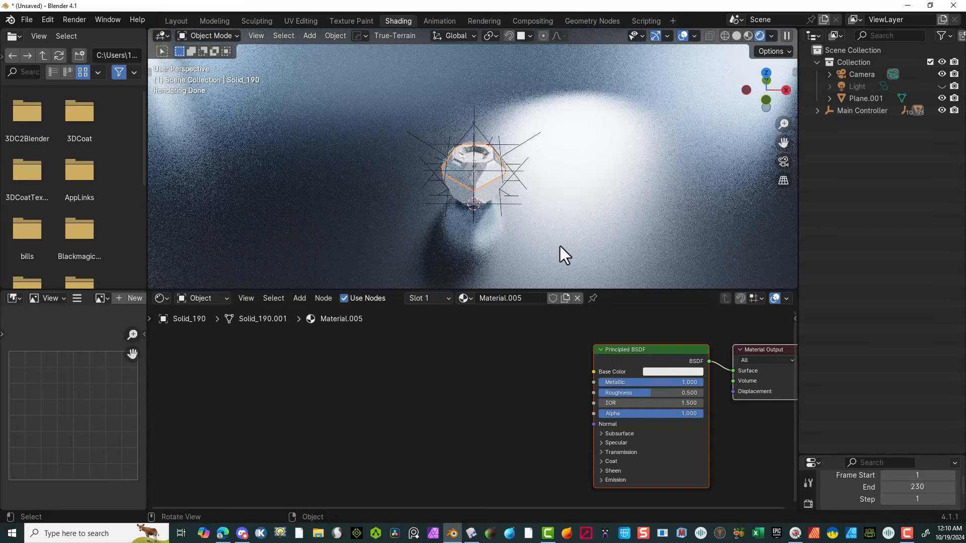
{"action": "scroll", "coordinate": [462, 188], "scroll_direction": "up", "scroll_amount": 6}
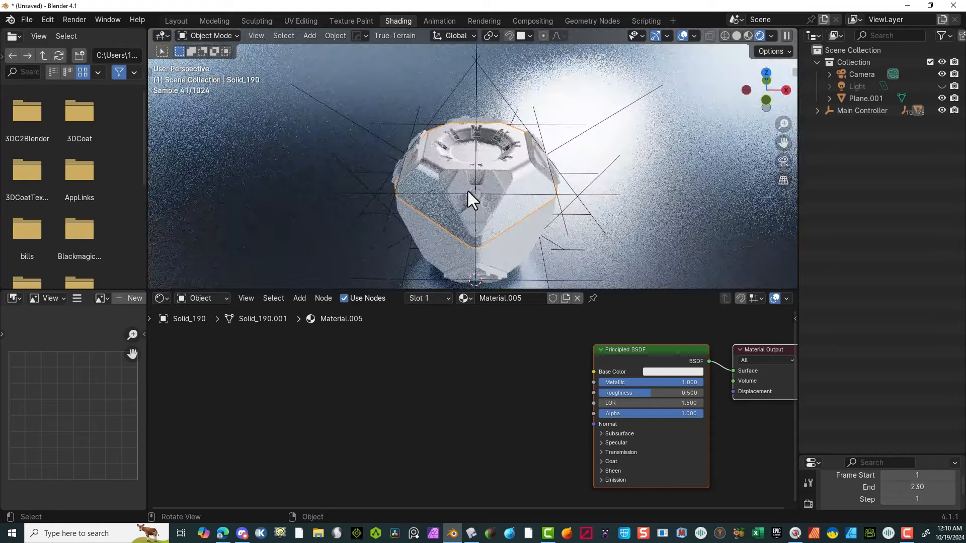
{"action": "scroll", "coordinate": [603, 327], "scroll_direction": "up", "scroll_amount": 1}
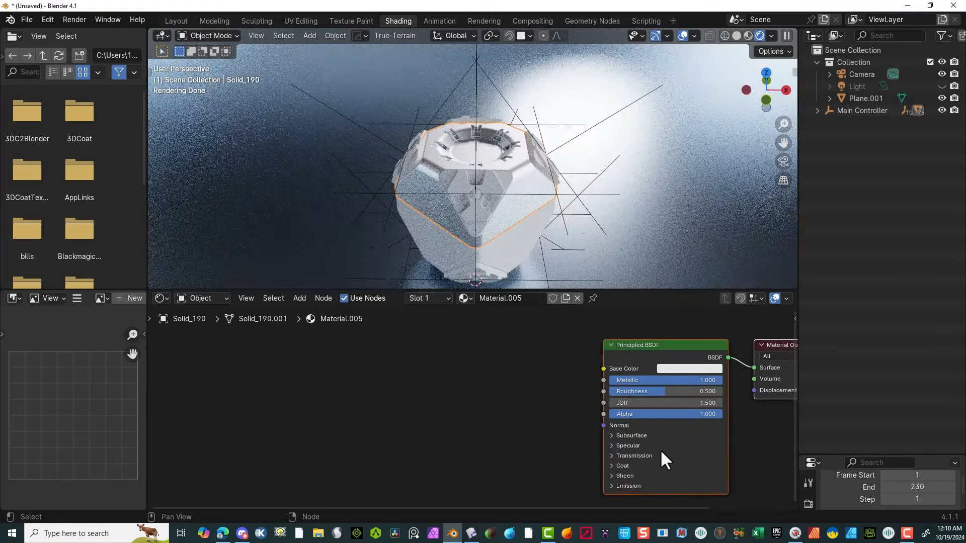
Step: Lower the upper shell material's Roughness to 0.188 and darken its Base Color to a Value of 0.630
{"action": "left_click_drag", "start_coordinate": [662, 393], "coordinate": [629, 391]}
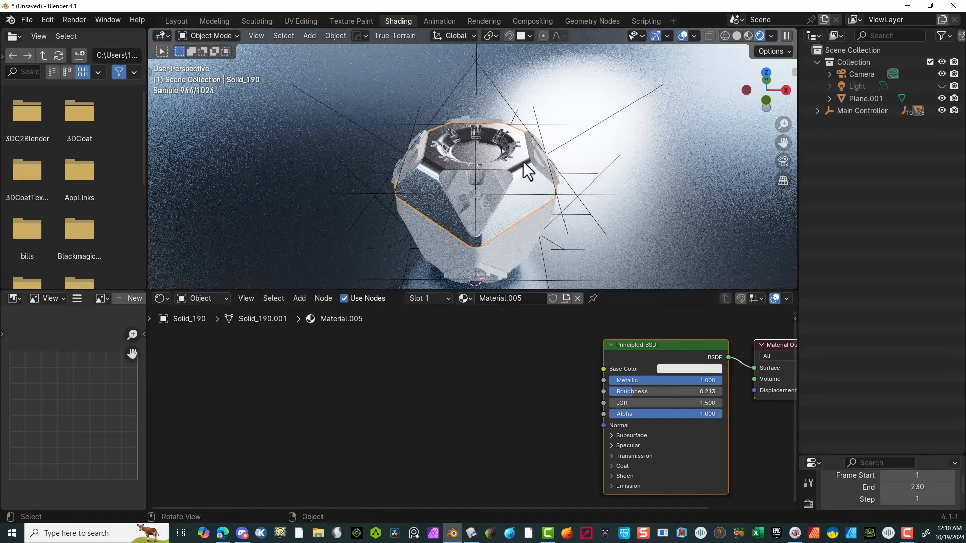
{"action": "scroll", "coordinate": [523, 162], "scroll_direction": "up", "scroll_amount": 3}
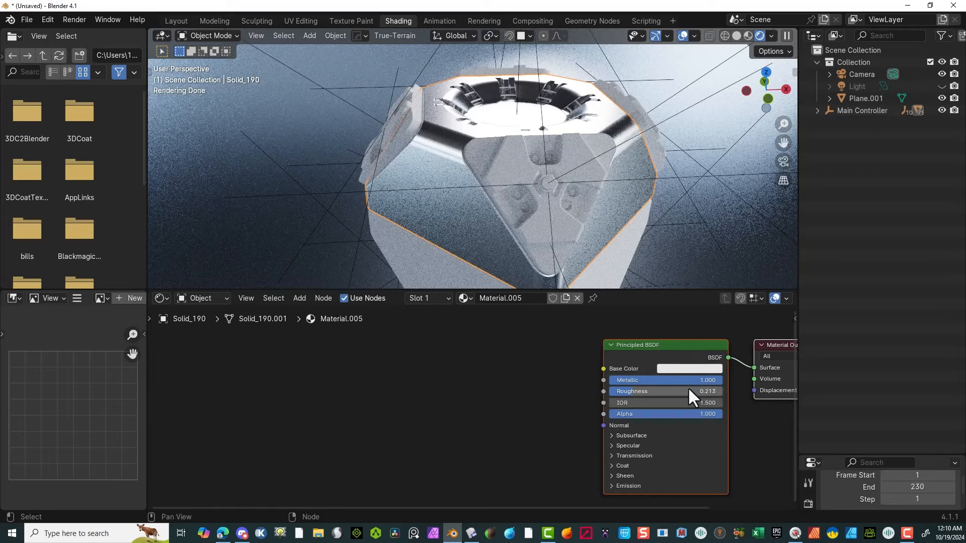
{"action": "left_click_drag", "start_coordinate": [671, 392], "coordinate": [672, 391]}
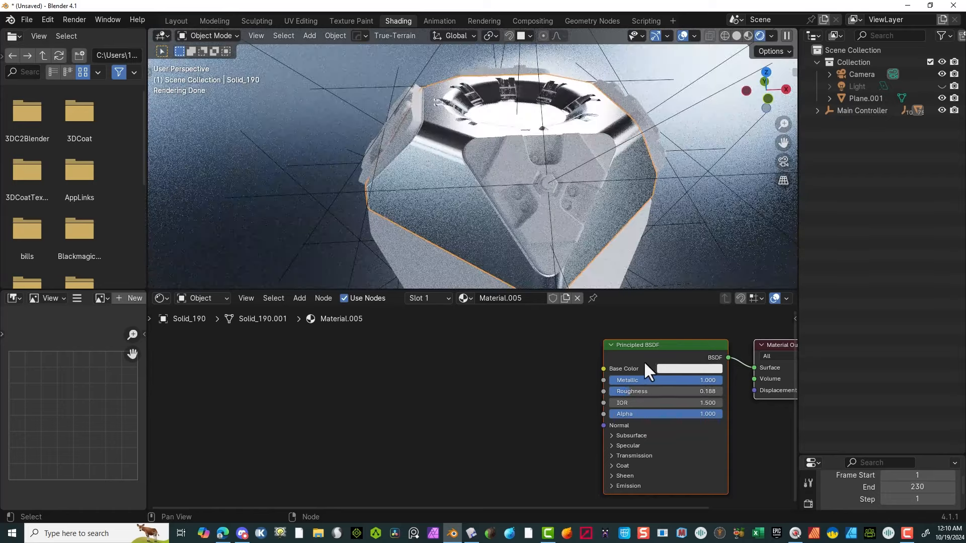
{"action": "left_click", "coordinate": [703, 368]}
{"action": "left_click_drag", "start_coordinate": [757, 239], "coordinate": [759, 223]}
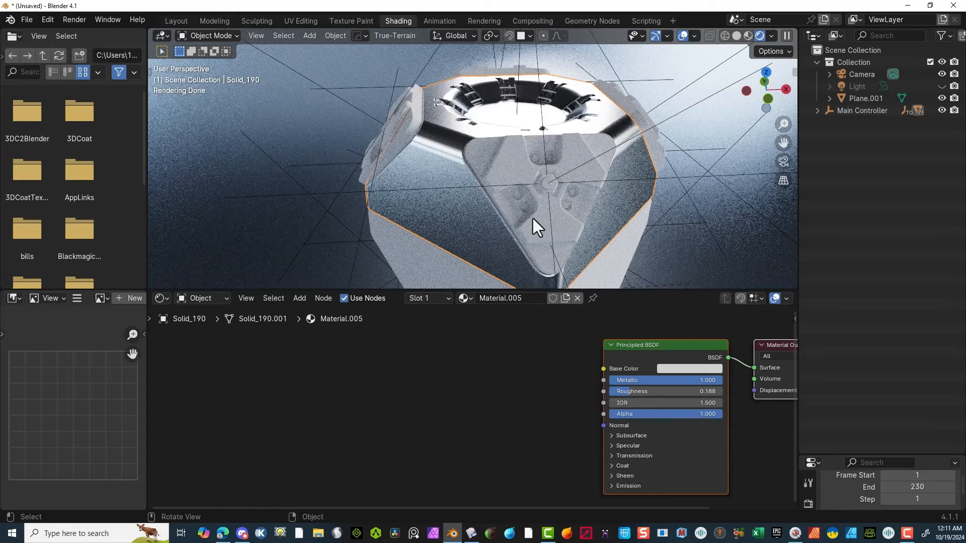
Step: Assign the existing Material.005 to the lower shell, Solid_191, and darken its Base Color to a Value of 0.565
{"action": "scroll", "coordinate": [451, 242], "scroll_direction": "down", "scroll_amount": 3}
{"action": "left_click", "coordinate": [458, 256]}
{"action": "left_click", "coordinate": [446, 298]}
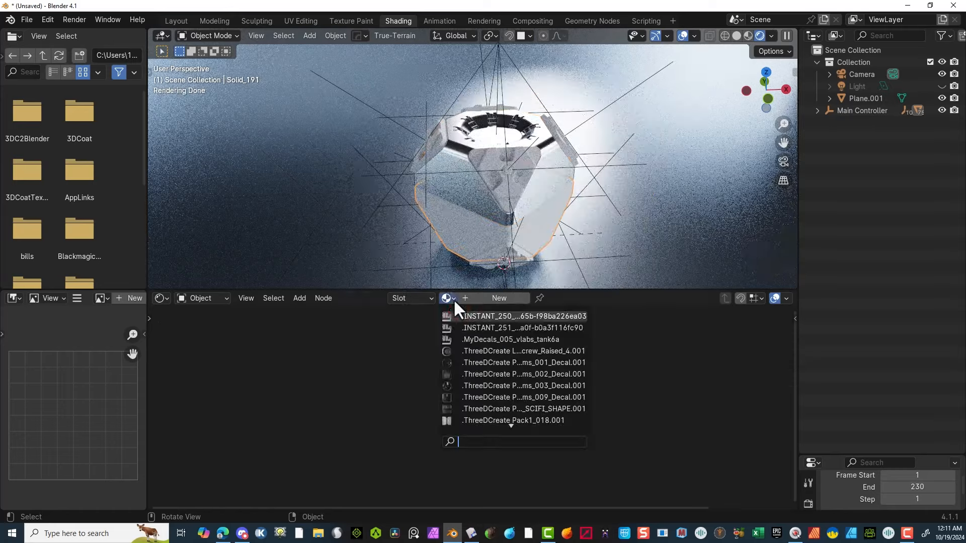
{"action": "left_click", "coordinate": [478, 328]}
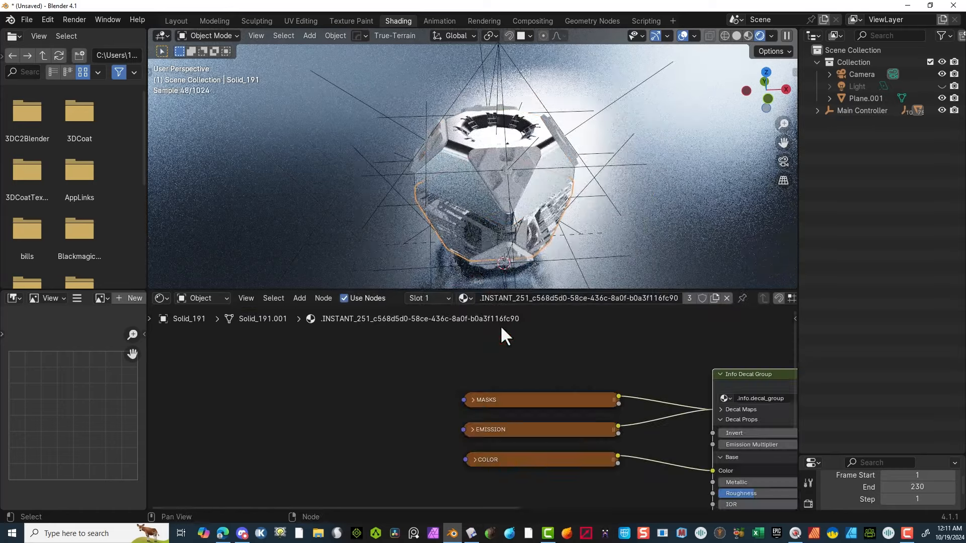
{"action": "left_click", "coordinate": [470, 298]}
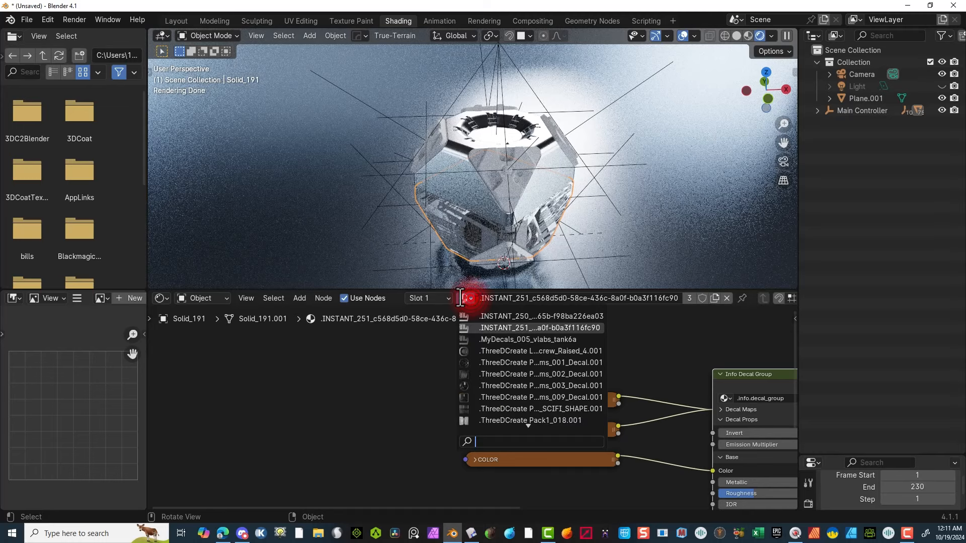
{"action": "scroll", "coordinate": [528, 432], "scroll_direction": "down", "scroll_amount": 12}
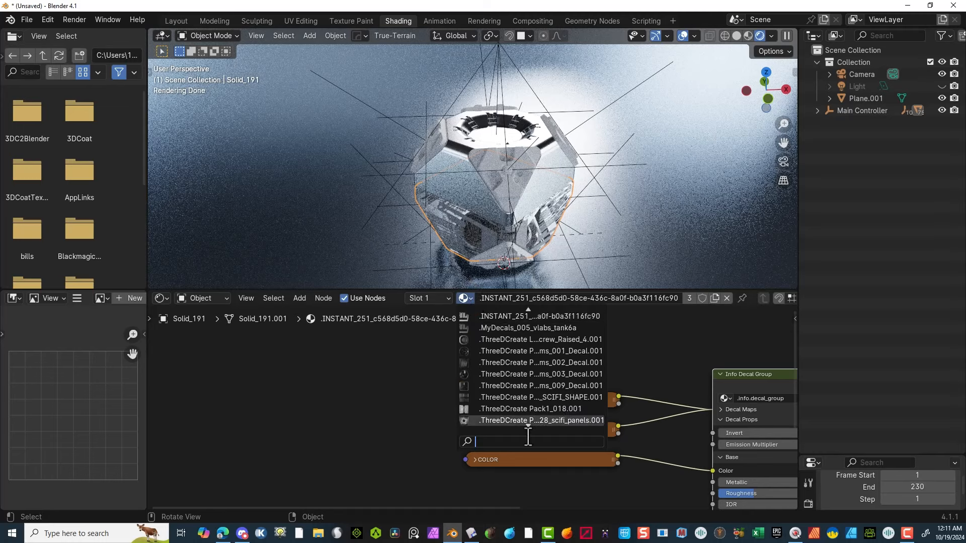
{"action": "scroll", "coordinate": [526, 422], "scroll_direction": "down", "scroll_amount": 9}
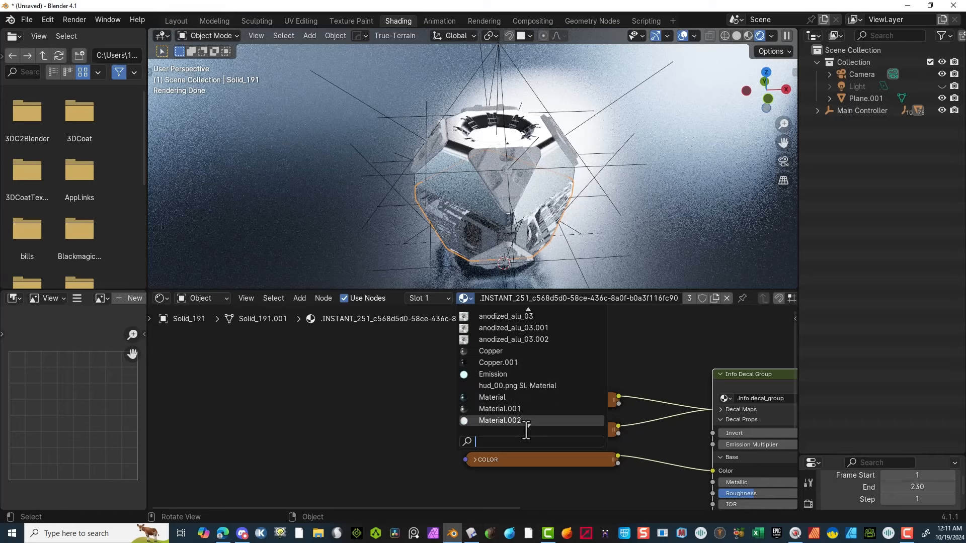
{"action": "left_click", "coordinate": [523, 409]}
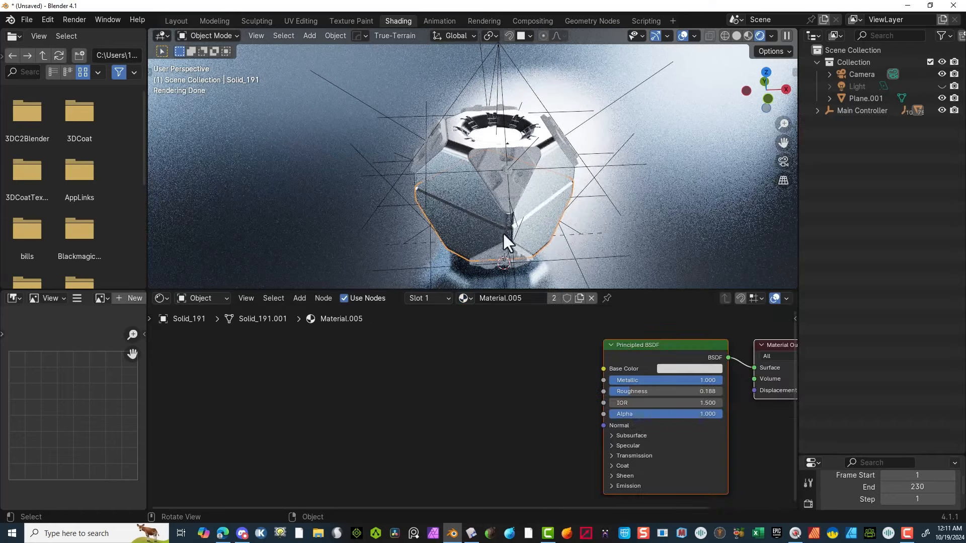
{"action": "left_click", "coordinate": [702, 369]}
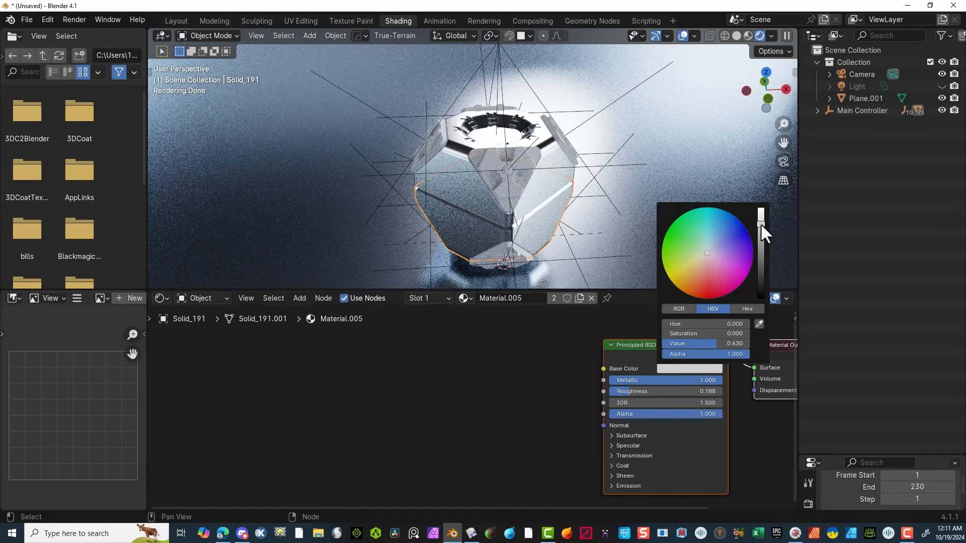
{"action": "left_click_drag", "start_coordinate": [760, 223], "coordinate": [761, 227]}
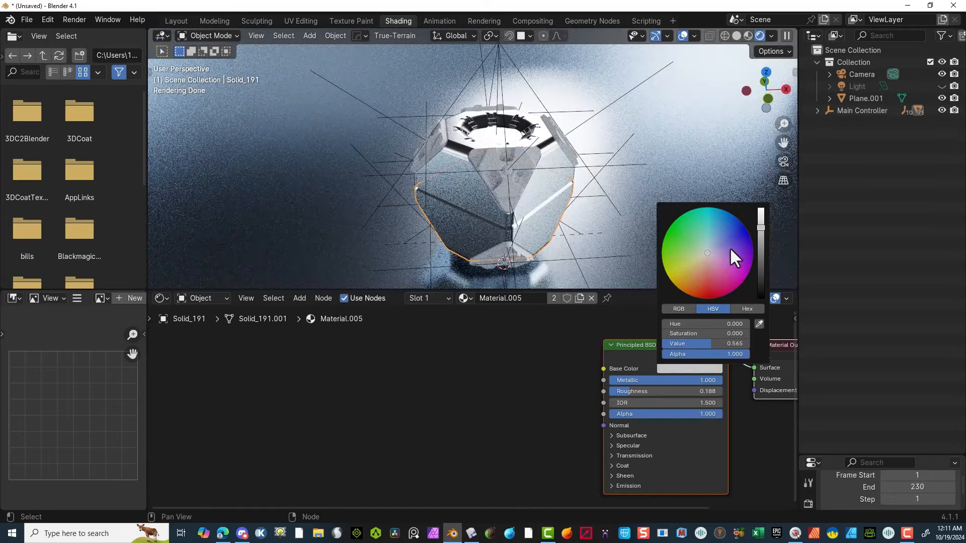
Step: Brighten the Base Color of the ground plane's material and tint it light green
{"action": "left_click", "coordinate": [349, 239]}
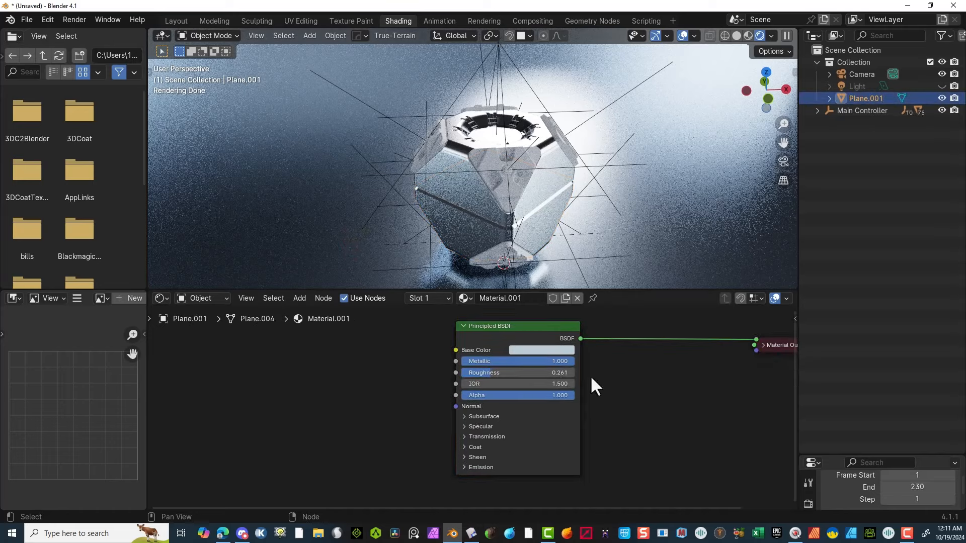
{"action": "left_click", "coordinate": [542, 348]}
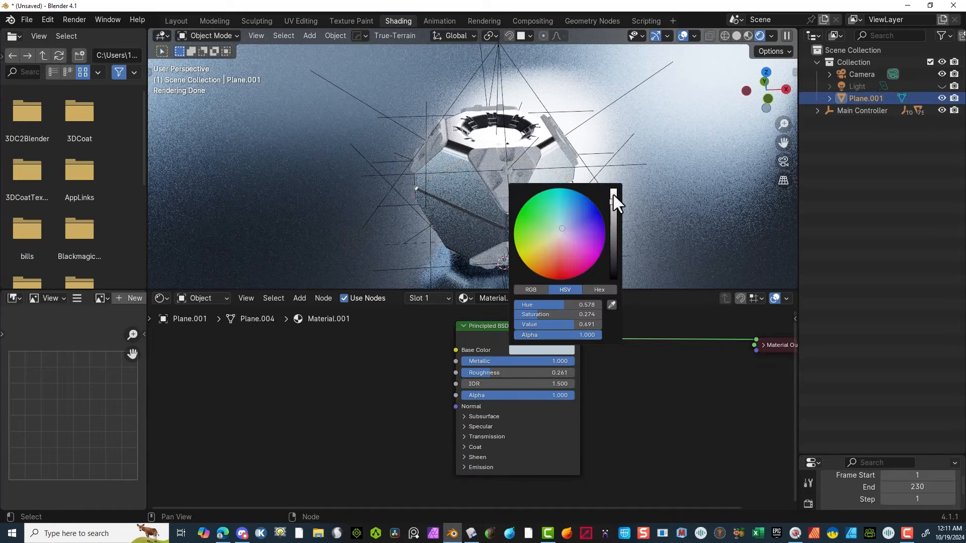
{"action": "left_click_drag", "start_coordinate": [613, 195], "coordinate": [613, 194]}
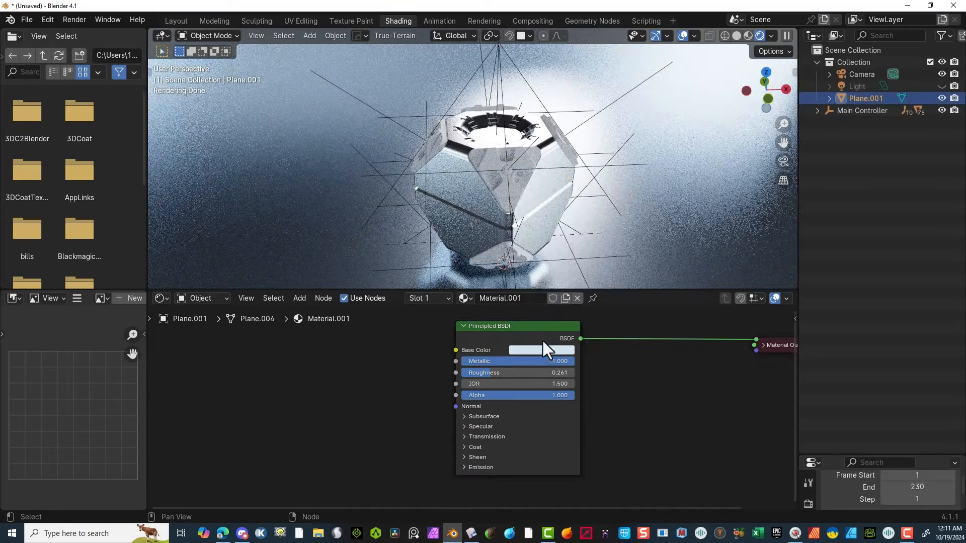
{"action": "left_click", "coordinate": [543, 349]}
{"action": "left_click", "coordinate": [554, 227]}
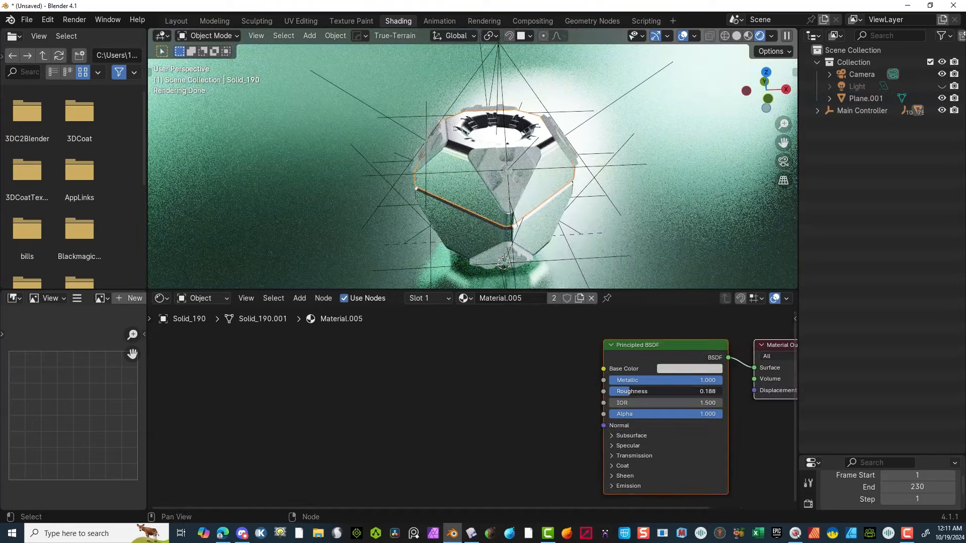
Step: Set the upper shell material's Roughness to 0.254 and raise its Specular IOR Level
{"action": "mouse_move", "coordinate": [631, 391]}
{"action": "left_mouse_down"}
{"action": "mouse_move", "coordinate": [616, 391]}
{"action": "mouse_move", "coordinate": [638, 390]}
{"action": "left_mouse_up"}
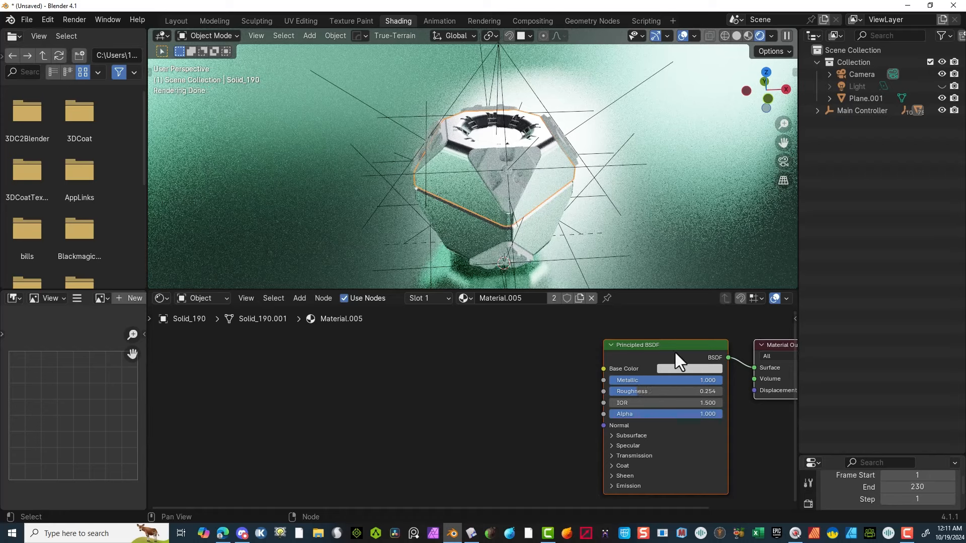
{"action": "left_click", "coordinate": [611, 445]}
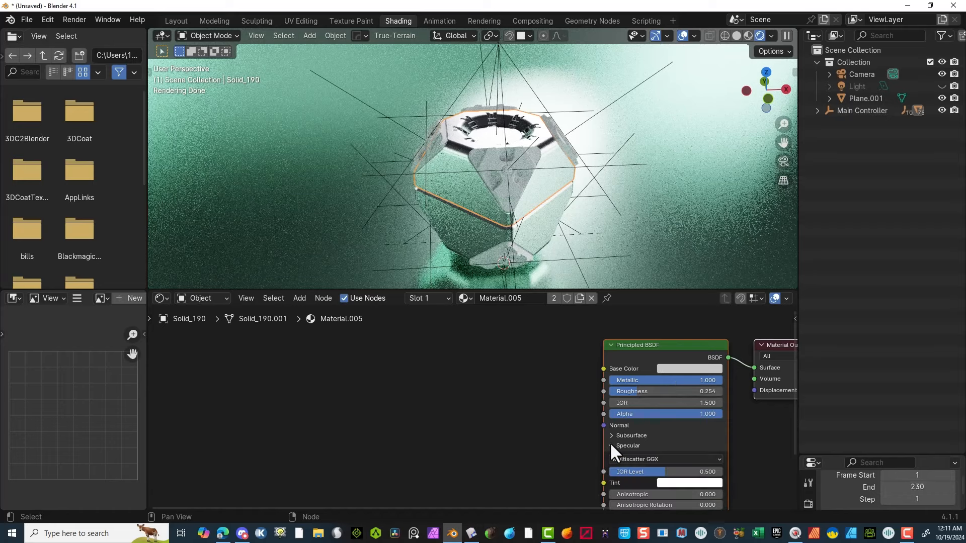
{"action": "left_click_drag", "start_coordinate": [671, 474], "coordinate": [684, 473]}
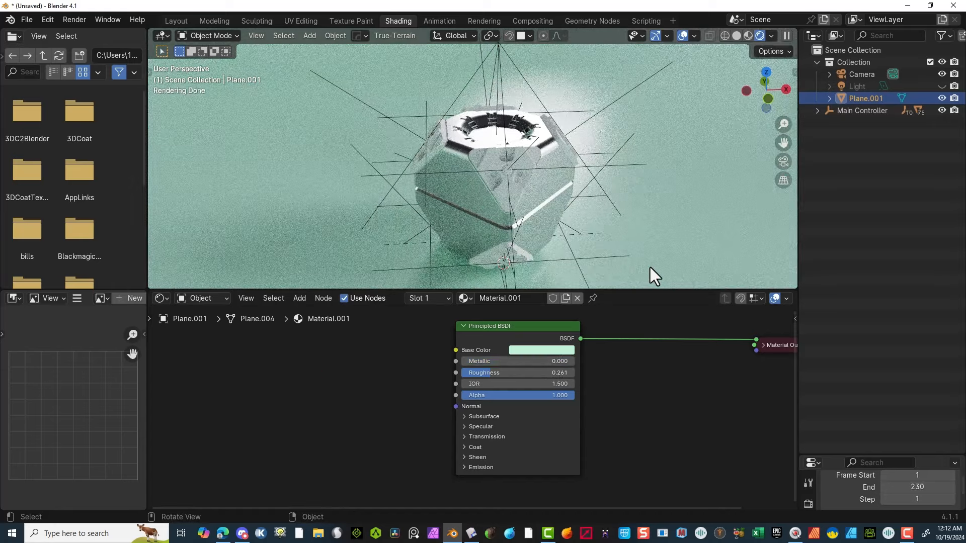
Step: Set the Roughness of the ground plane's material to 0.173
{"action": "left_click_drag", "start_coordinate": [494, 372], "coordinate": [480, 373]}
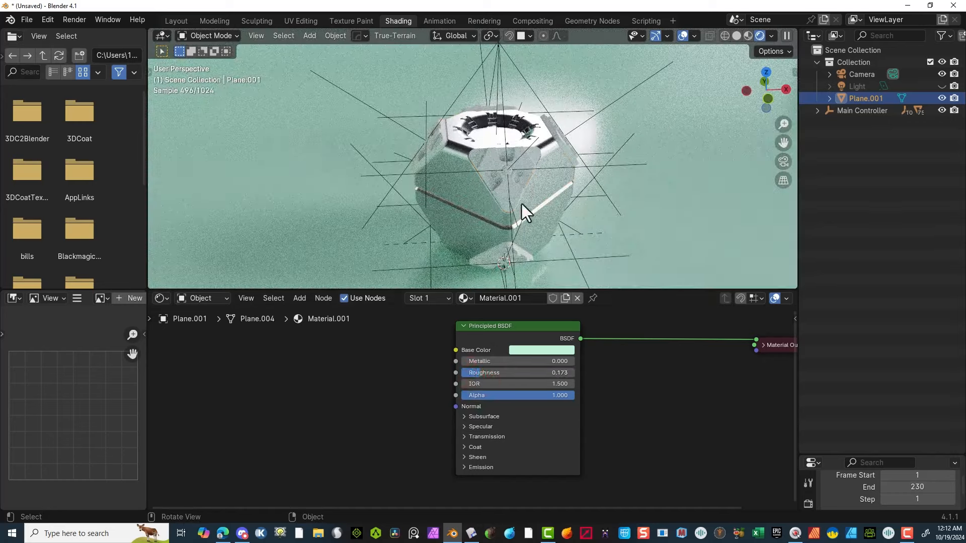
Step: Add a new material to the upper front triangular panel, Solid.001
{"action": "left_click", "coordinate": [515, 189]}
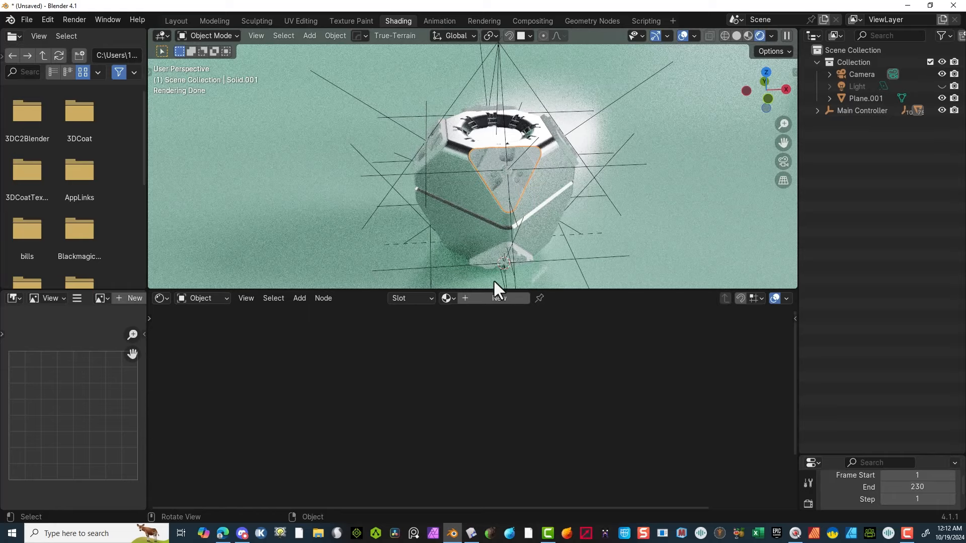
{"action": "left_click", "coordinate": [500, 298]}
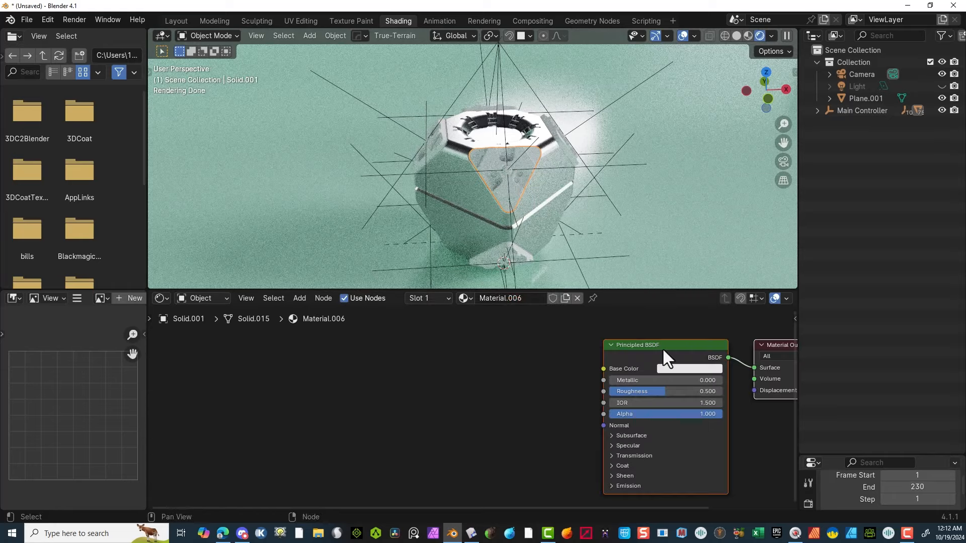
Step: Make Material.006 a dark metal with metallic 1.000, base color value 0.196 and roughness 0.404
{"action": "left_click_drag", "start_coordinate": [663, 349], "coordinate": [591, 351]}
{"action": "left_click", "coordinate": [575, 355]}
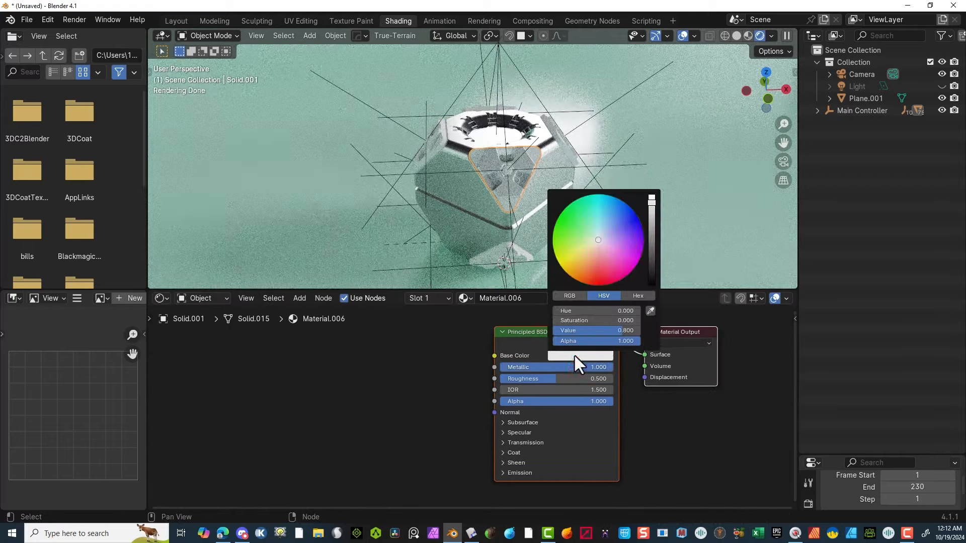
{"action": "left_click", "coordinate": [652, 241]}
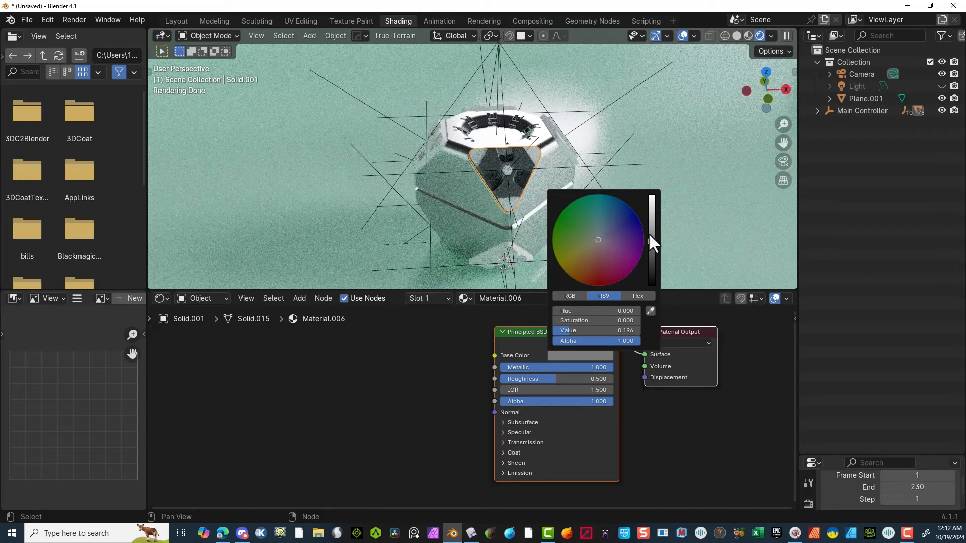
{"action": "scroll", "coordinate": [523, 168], "scroll_direction": "up", "scroll_amount": 2}
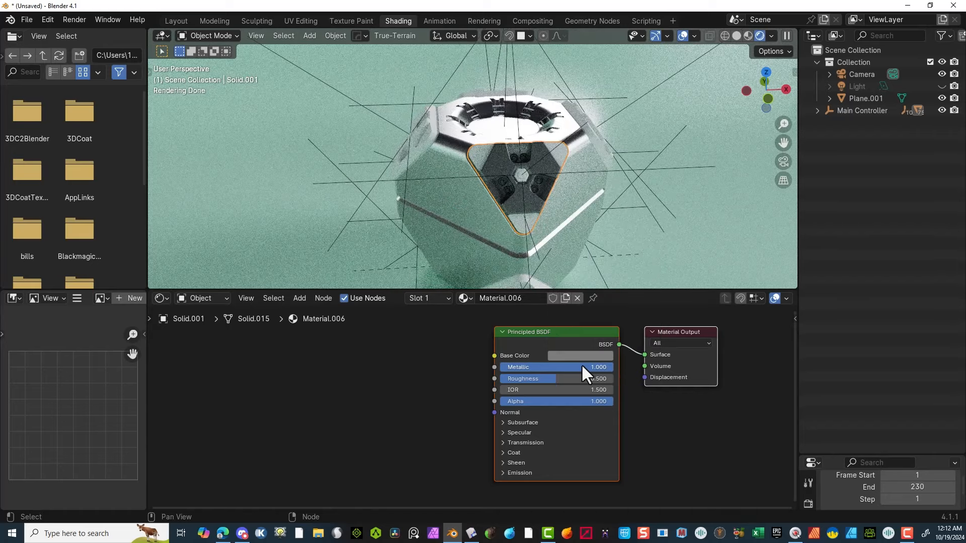
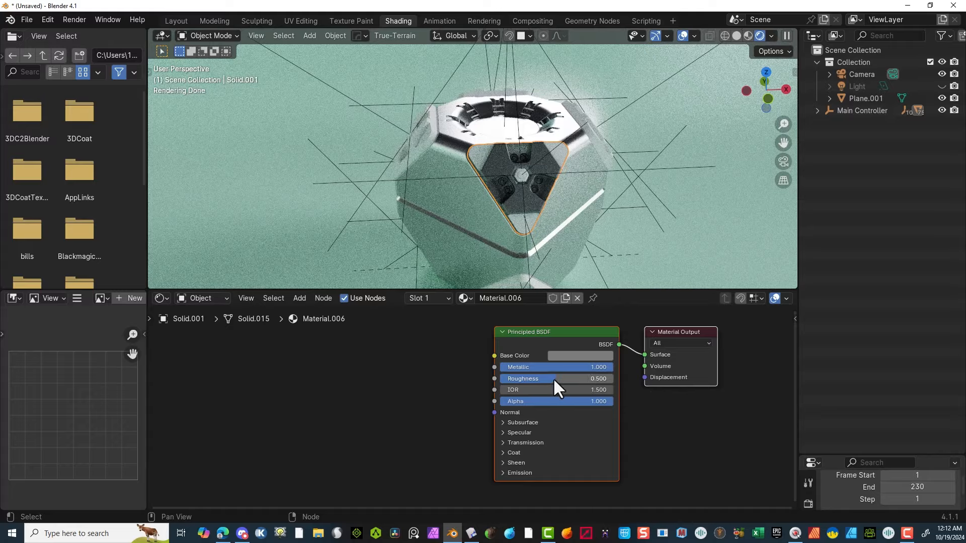
{"action": "left_click_drag", "start_coordinate": [553, 378], "coordinate": [545, 378]}
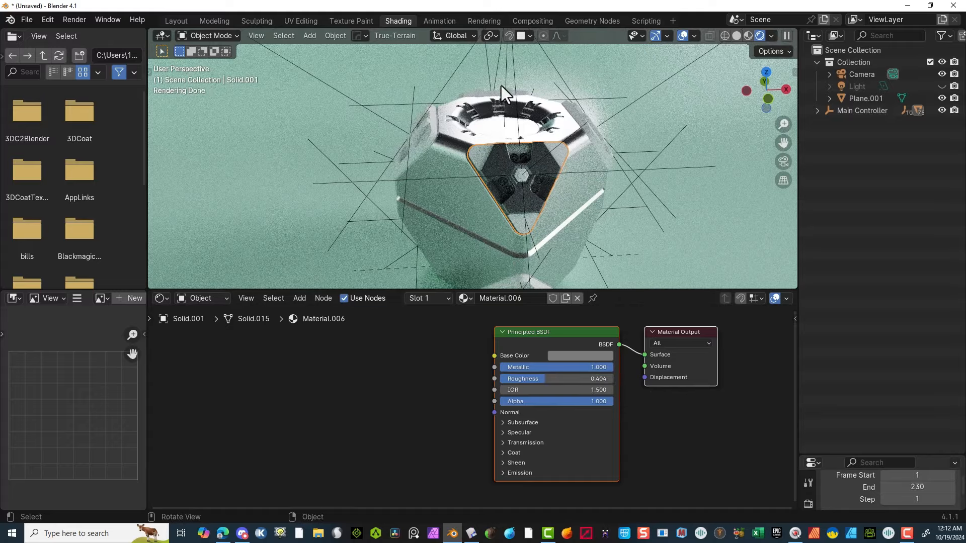
Step: Assign Material.006 to the two upper corner panels on either side of the front triangular panel, Solid_192 and Extruded.004
{"action": "scroll", "coordinate": [498, 81], "scroll_direction": "up", "scroll_amount": 4}
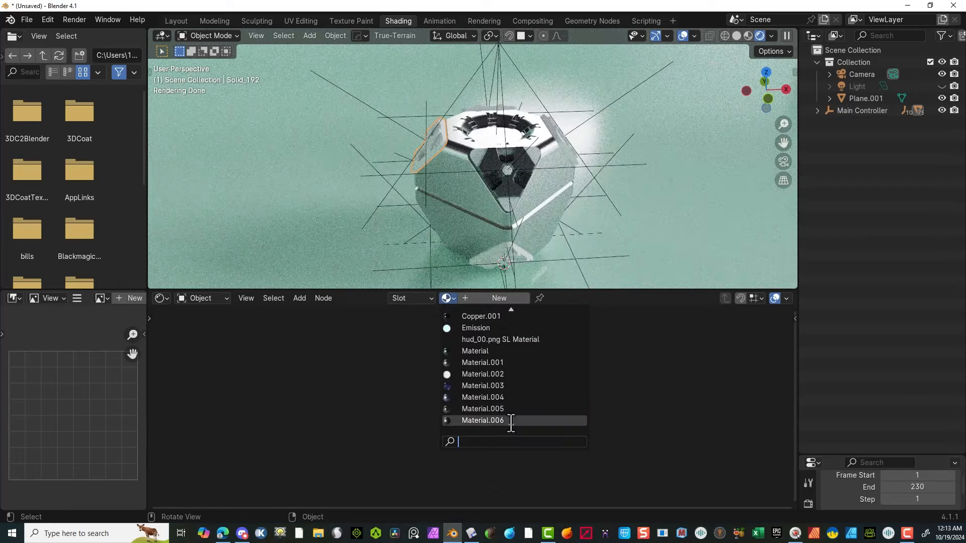
{"action": "left_click", "coordinate": [511, 420]}
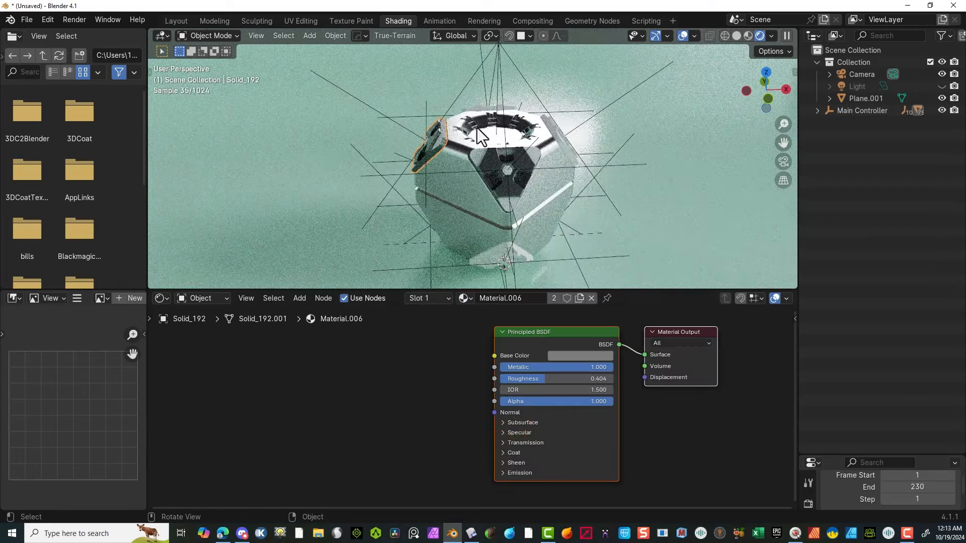
{"action": "left_click", "coordinate": [556, 135]}
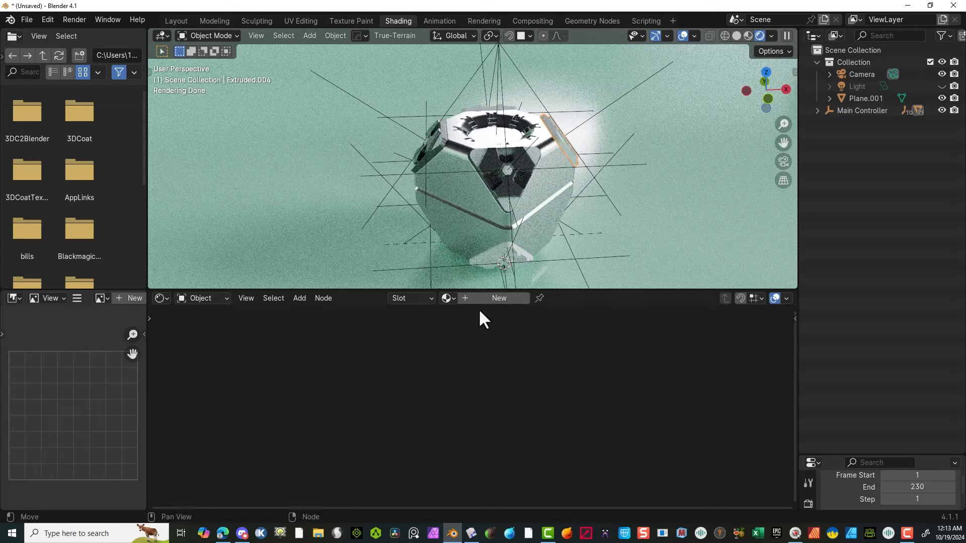
{"action": "left_click", "coordinate": [453, 297]}
{"action": "scroll", "coordinate": [510, 393], "scroll_direction": "down", "scroll_amount": 5}
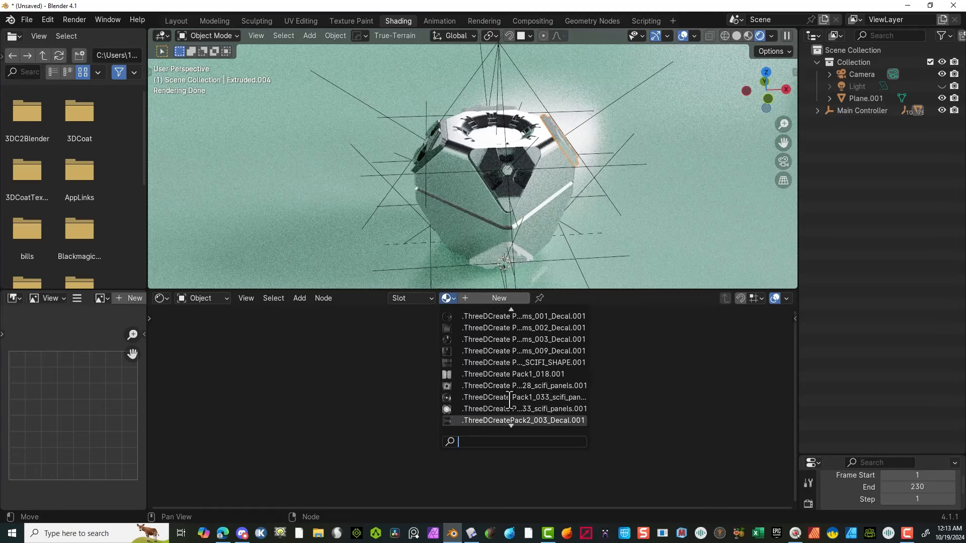
{"action": "scroll", "coordinate": [510, 416], "scroll_direction": "down", "scroll_amount": 12}
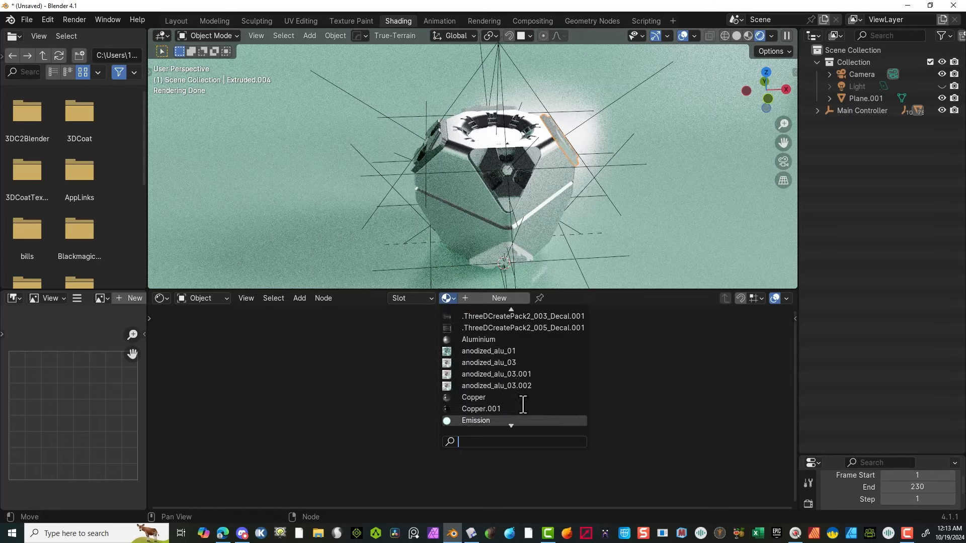
{"action": "scroll", "coordinate": [510, 422], "scroll_direction": "down", "scroll_amount": 1}
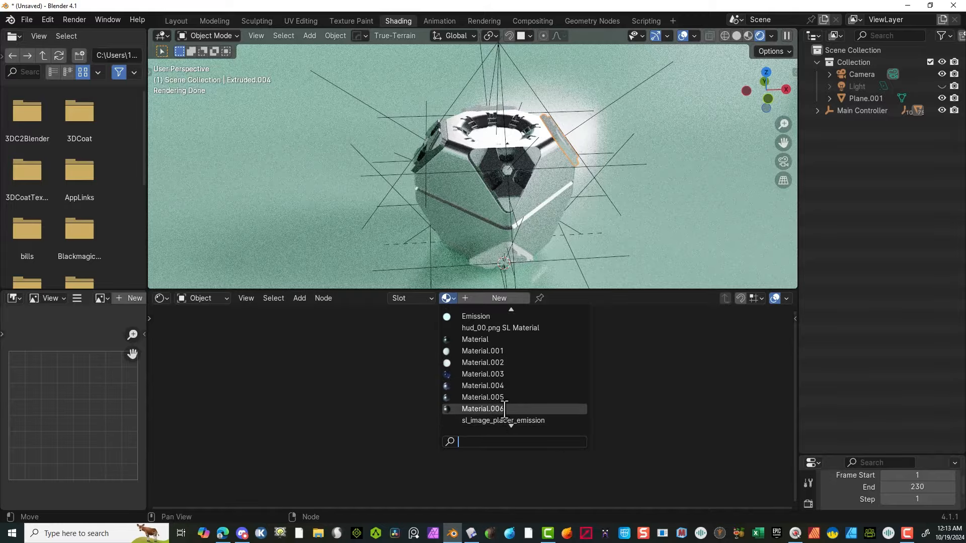
{"action": "left_click", "coordinate": [511, 409]}
Step: Assign Material.006 to the remaining upper corner panel, Extruded.005
{"action": "middle_click_drag", "start_coordinate": [542, 217], "coordinate": [370, 87]}
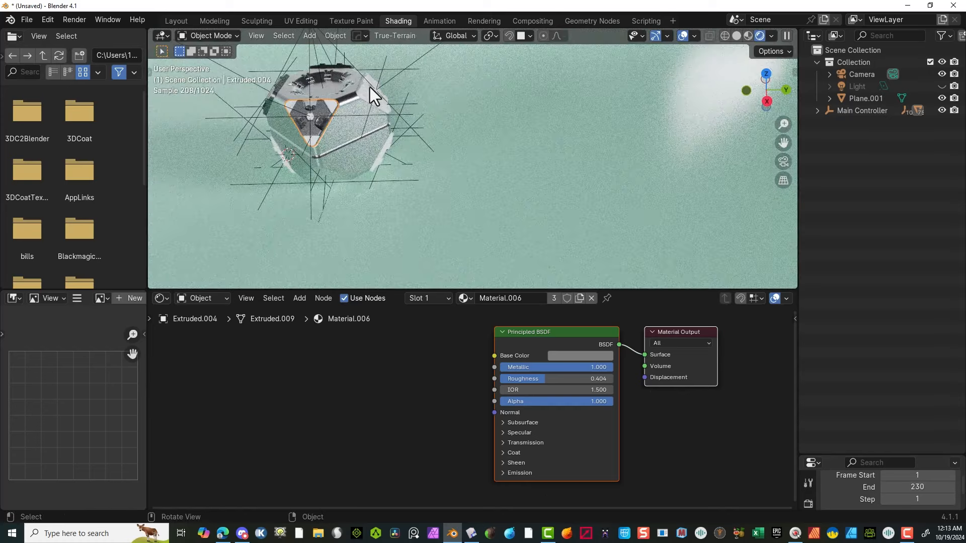
{"action": "left_click", "coordinate": [370, 87]}
{"action": "left_click", "coordinate": [447, 298]}
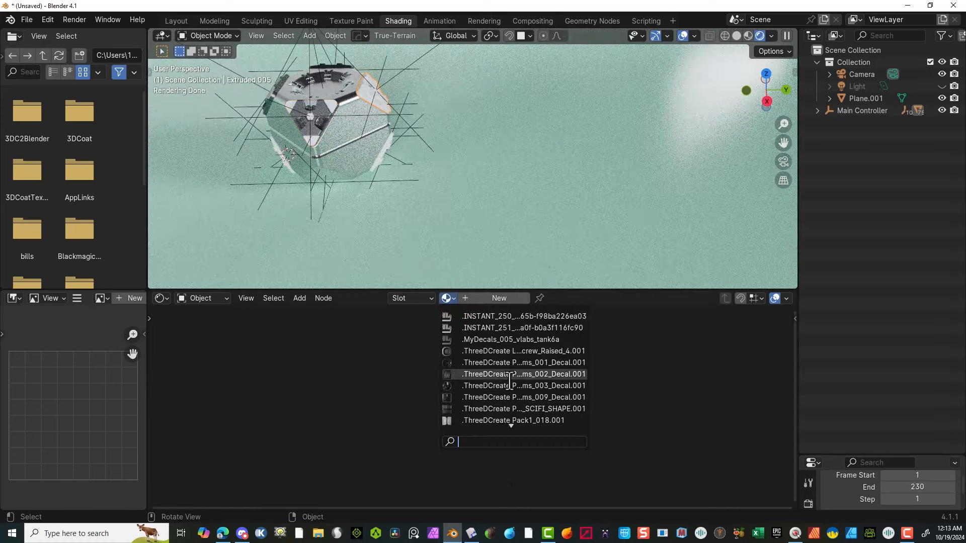
{"action": "scroll", "coordinate": [511, 443], "scroll_direction": "down", "scroll_amount": 15}
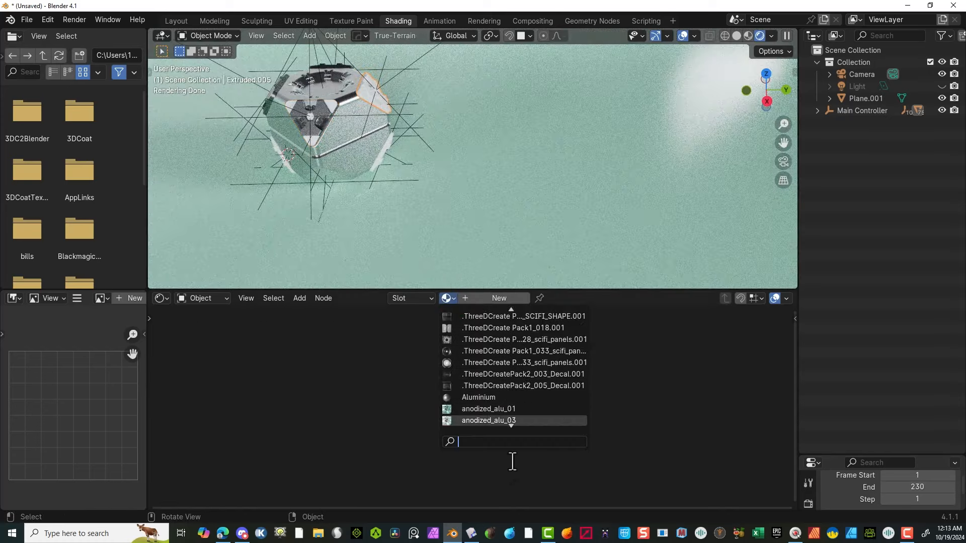
{"action": "scroll", "coordinate": [510, 434], "scroll_direction": "down", "scroll_amount": 2}
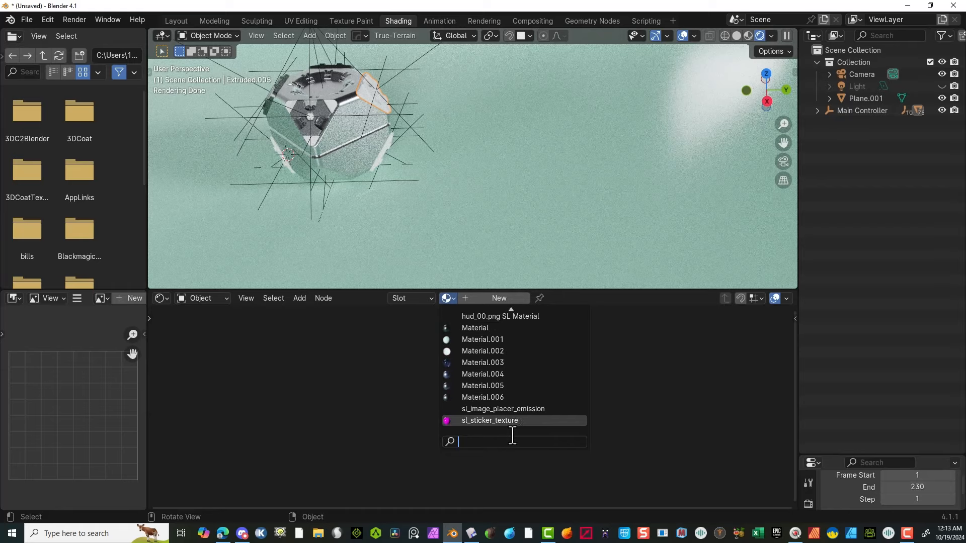
{"action": "left_click", "coordinate": [517, 395]}
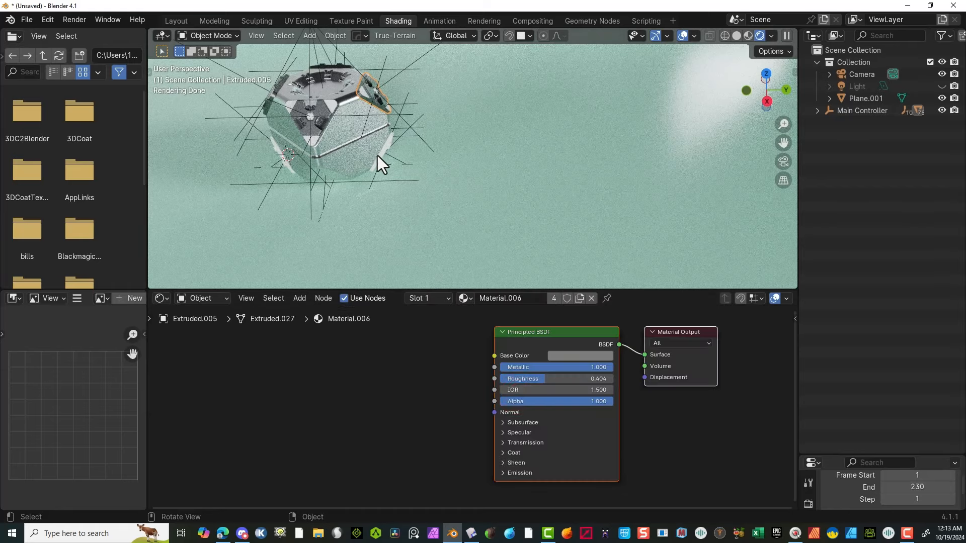
Step: Assign Material.006 to the lower corner panel Solid_271, below the Extruded.005 panel
{"action": "left_click", "coordinate": [382, 157]}
{"action": "left_click", "coordinate": [446, 298]}
{"action": "scroll", "coordinate": [512, 433], "scroll_direction": "down", "scroll_amount": 6}
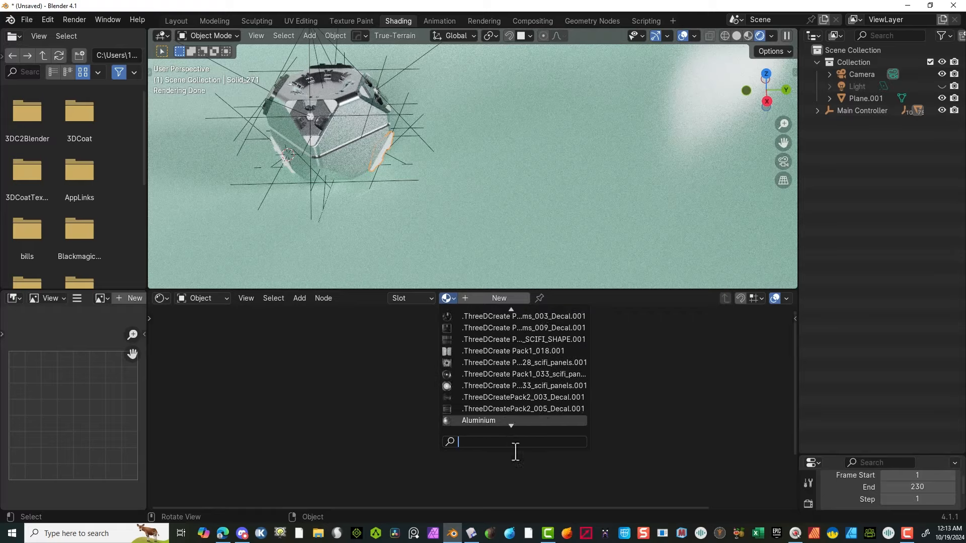
{"action": "scroll", "coordinate": [511, 421], "scroll_direction": "down", "scroll_amount": 12}
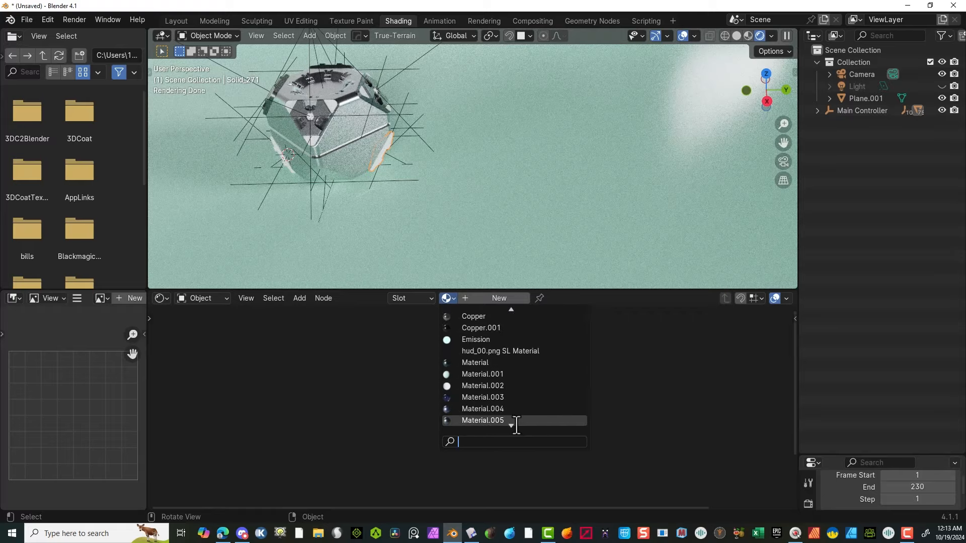
{"action": "left_click", "coordinate": [511, 420]}
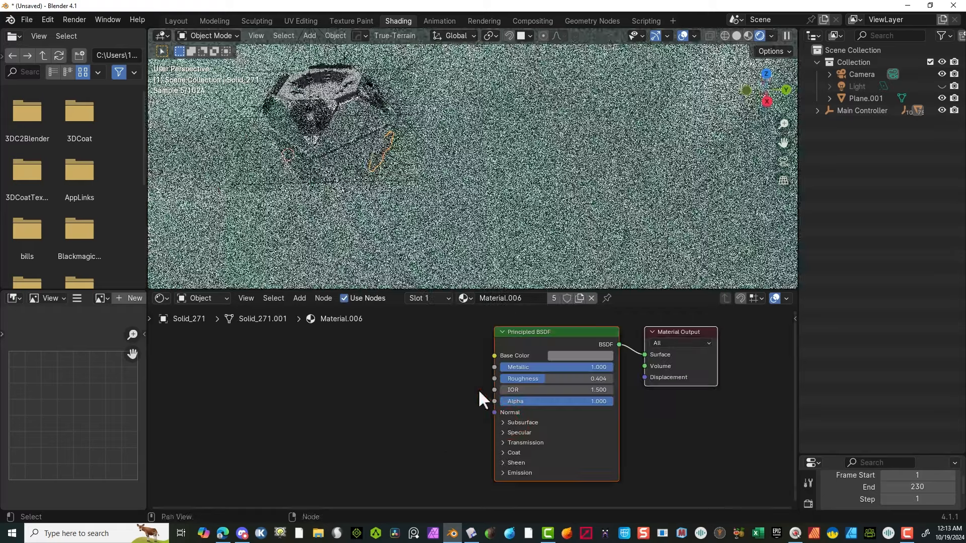
Step: Assign Material.006 to the lower triangular corner panel Solid_264
{"action": "middle_click_drag", "start_coordinate": [405, 168], "coordinate": [367, 243]}
{"action": "left_click", "coordinate": [318, 253]}
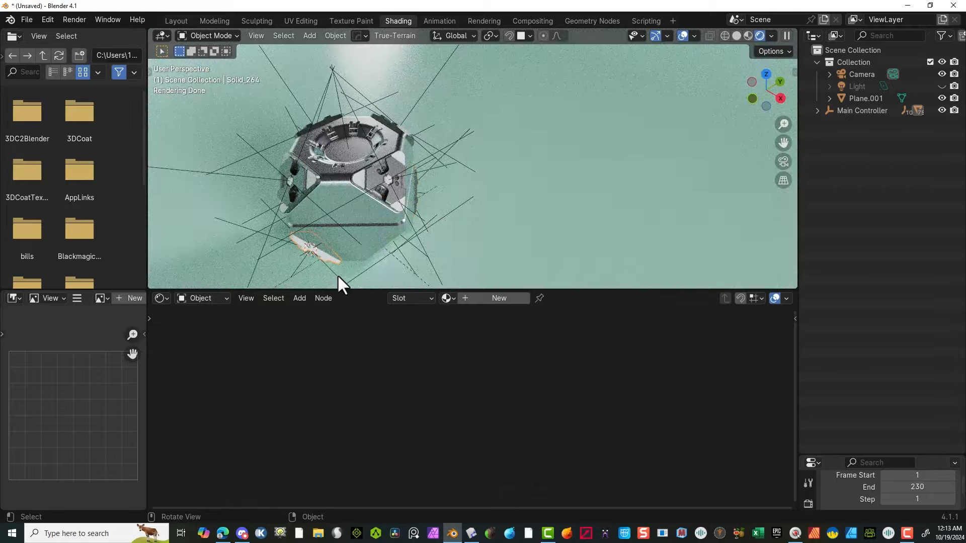
{"action": "middle_click_drag", "start_coordinate": [337, 274], "coordinate": [400, 225]}
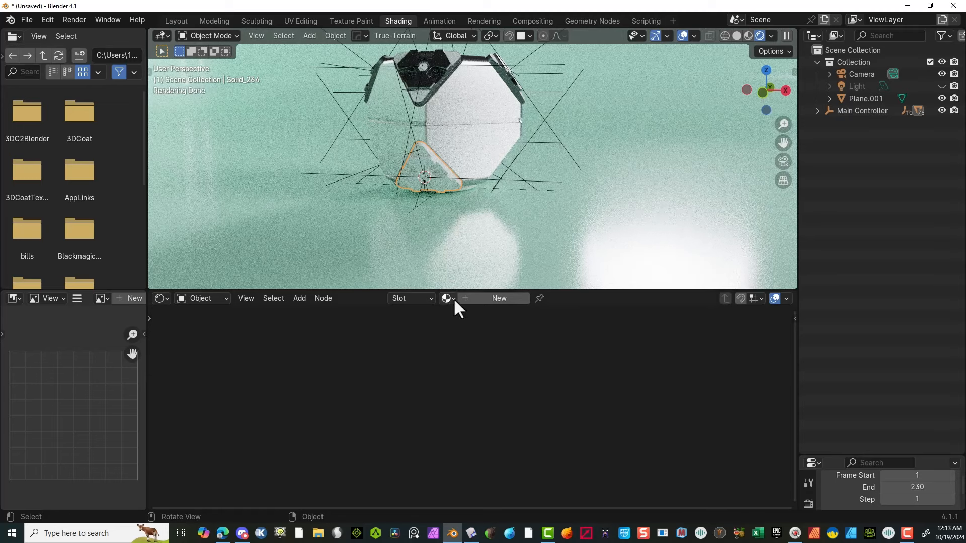
{"action": "left_click", "coordinate": [447, 298]}
{"action": "scroll", "coordinate": [499, 415], "scroll_direction": "down", "scroll_amount": 12}
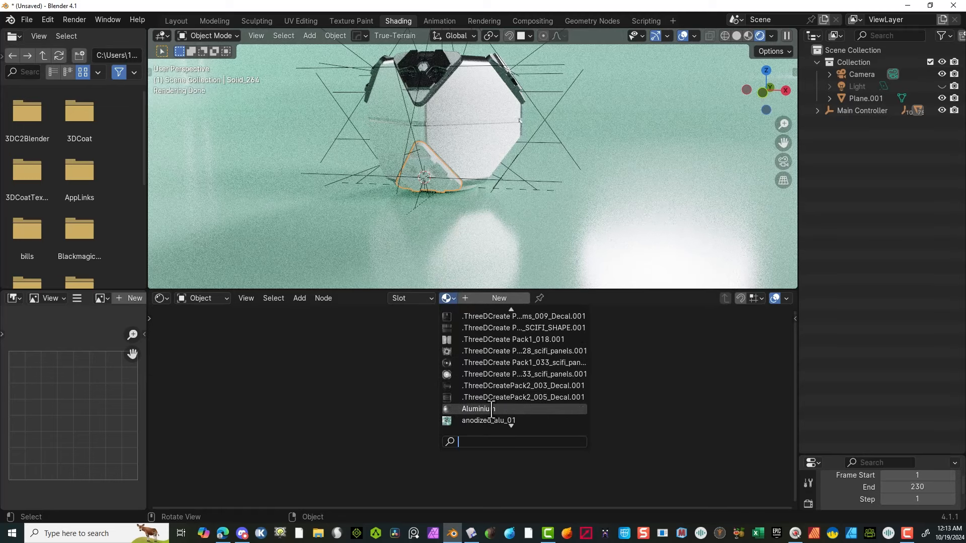
{"action": "scroll", "coordinate": [488, 428], "scroll_direction": "down", "scroll_amount": 10}
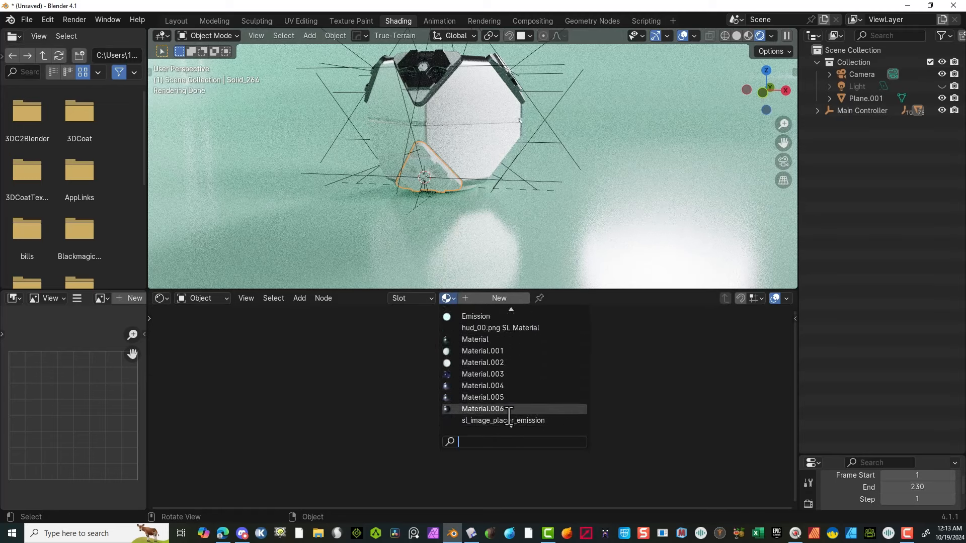
{"action": "left_click", "coordinate": [504, 410]}
Step: Select the Bottom Section 1 empty at the model's base and expand the Main Controller hierarchy
{"action": "middle_click_drag", "start_coordinate": [360, 170], "coordinate": [458, 173]}
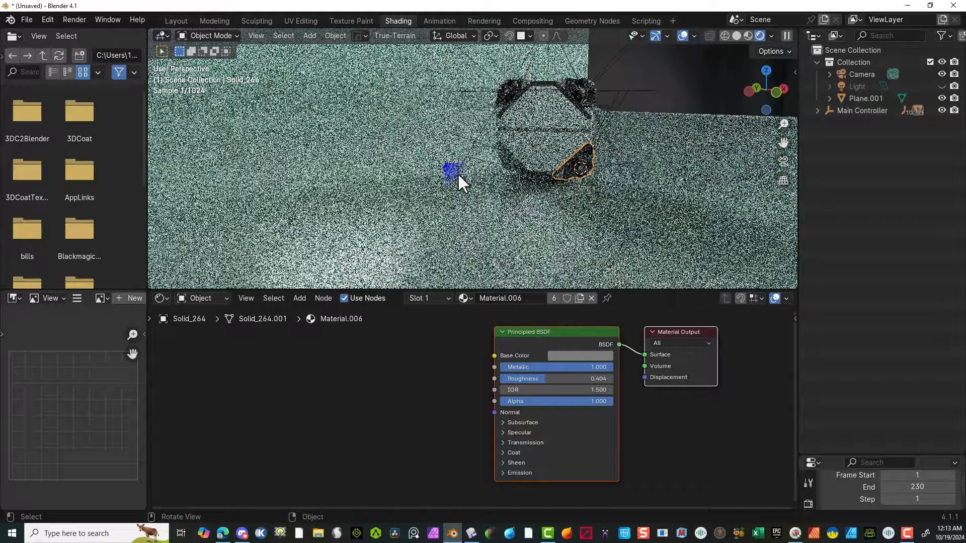
{"action": "left_click", "coordinate": [515, 162]}
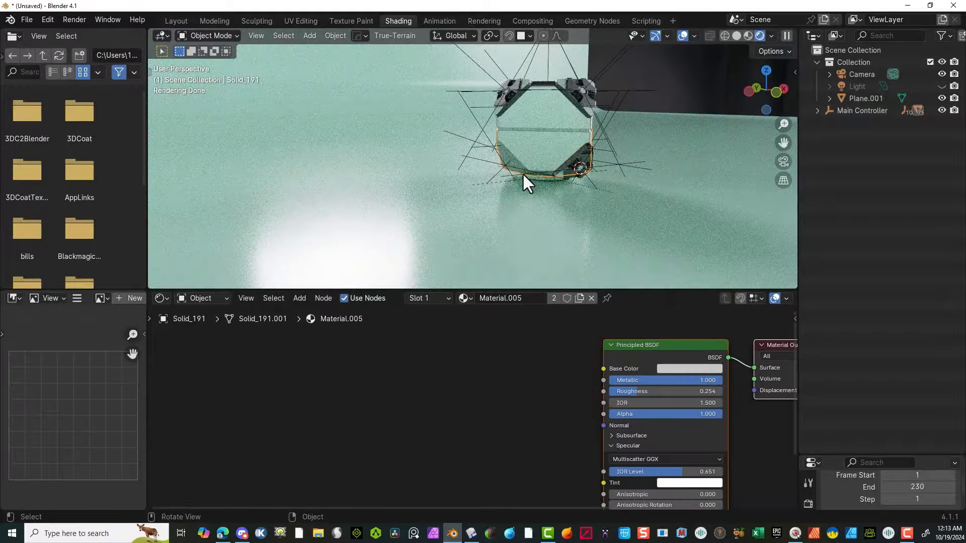
{"action": "left_click", "coordinate": [516, 161]}
{"action": "middle_click_drag", "start_coordinate": [520, 165], "coordinate": [613, 127]}
{"action": "left_click", "coordinate": [574, 159]}
{"action": "right_click", "coordinate": [422, 195]}
{"action": "left_click", "coordinate": [397, 207]}
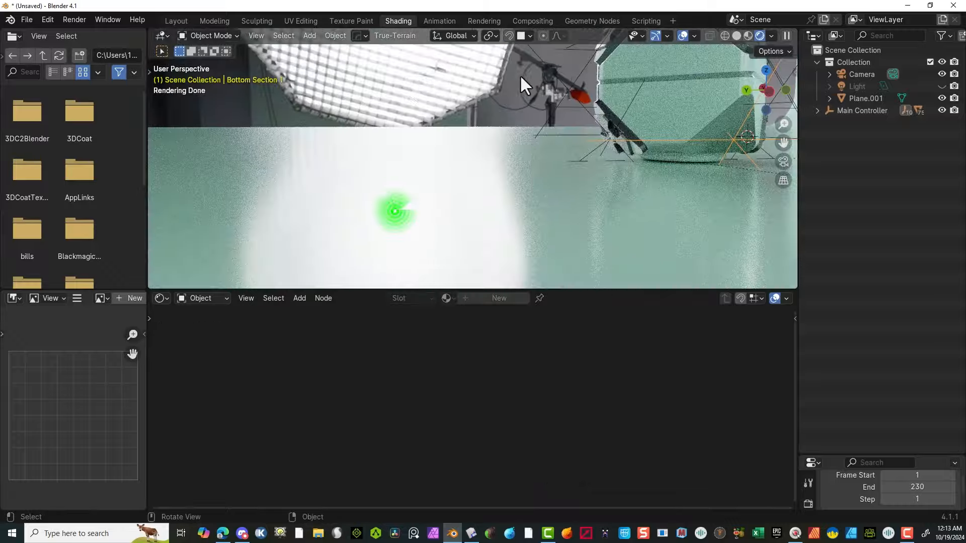
{"action": "middle_click_drag", "start_coordinate": [506, 123], "coordinate": [464, 113]}
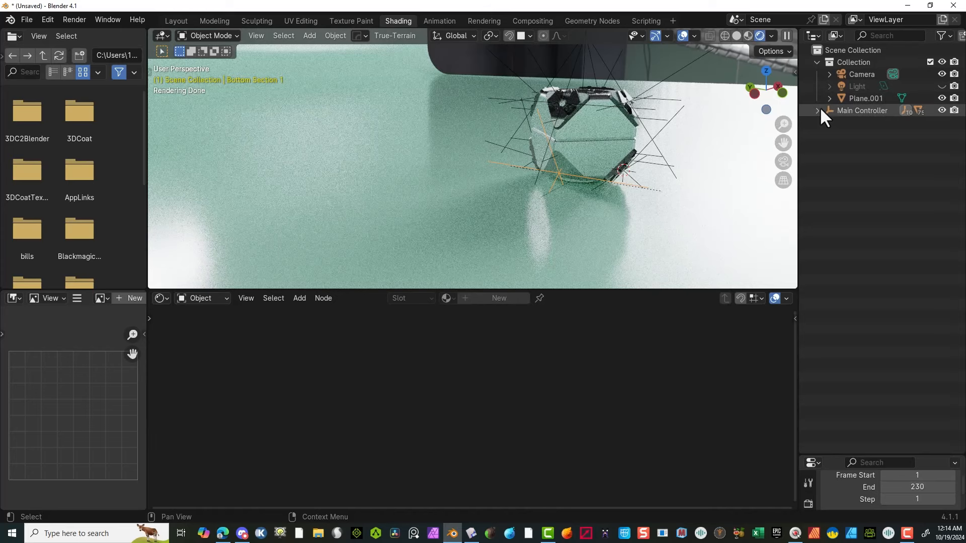
{"action": "left_click", "coordinate": [817, 110]}
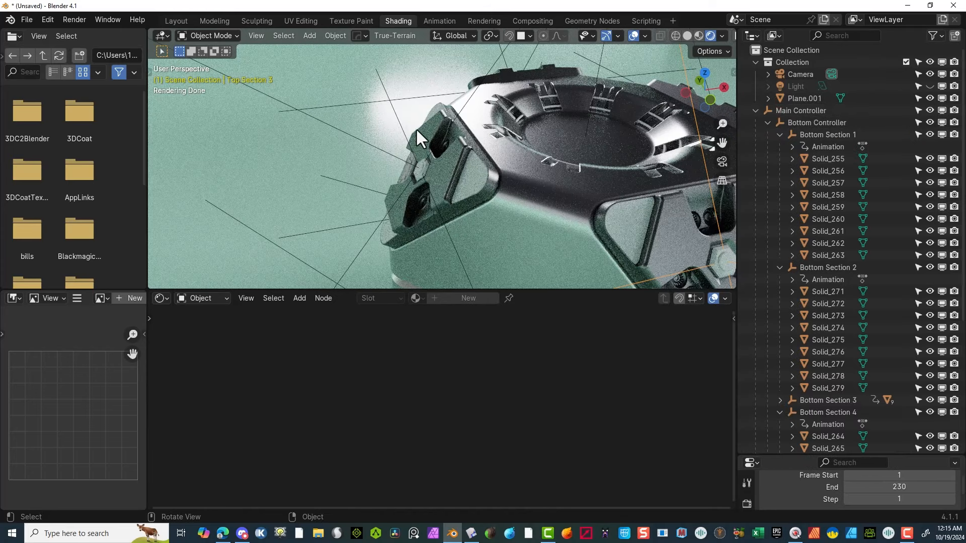
Step: Select the two pipe rings in the top opening, Pipe.002 and Pipe.001, and create a new material on the active ring
{"action": "left_click", "coordinate": [549, 104]}
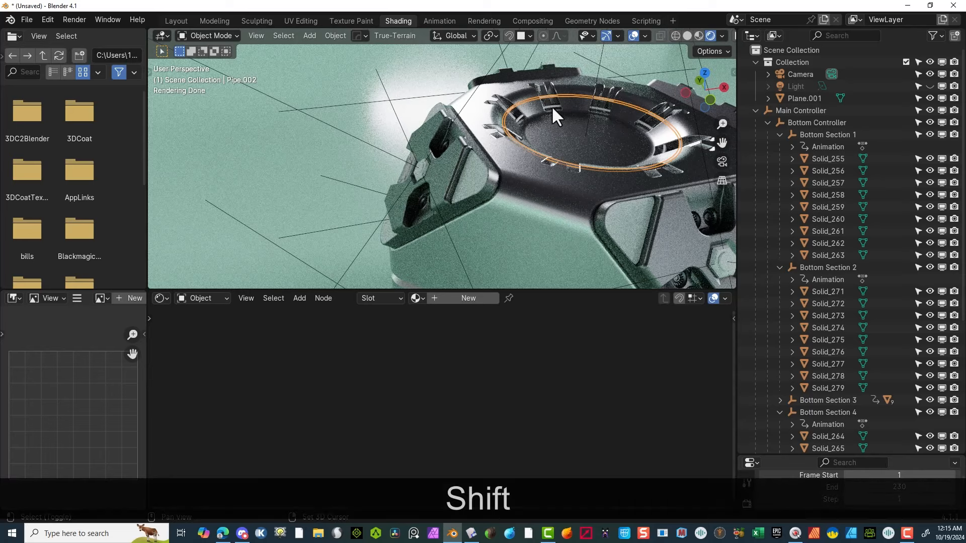
{"action": "left_click", "coordinate": [508, 100], "text": "shift"}
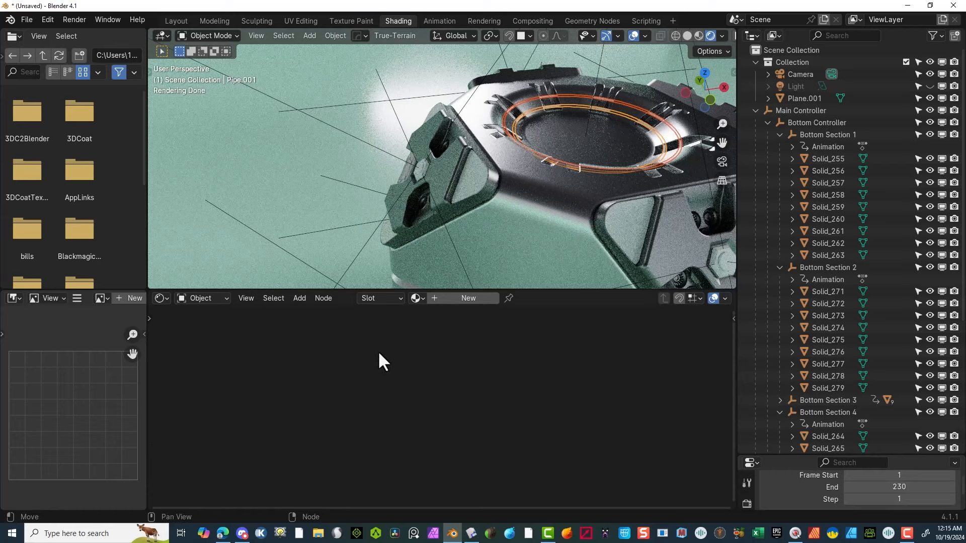
{"action": "left_click", "coordinate": [434, 298]}
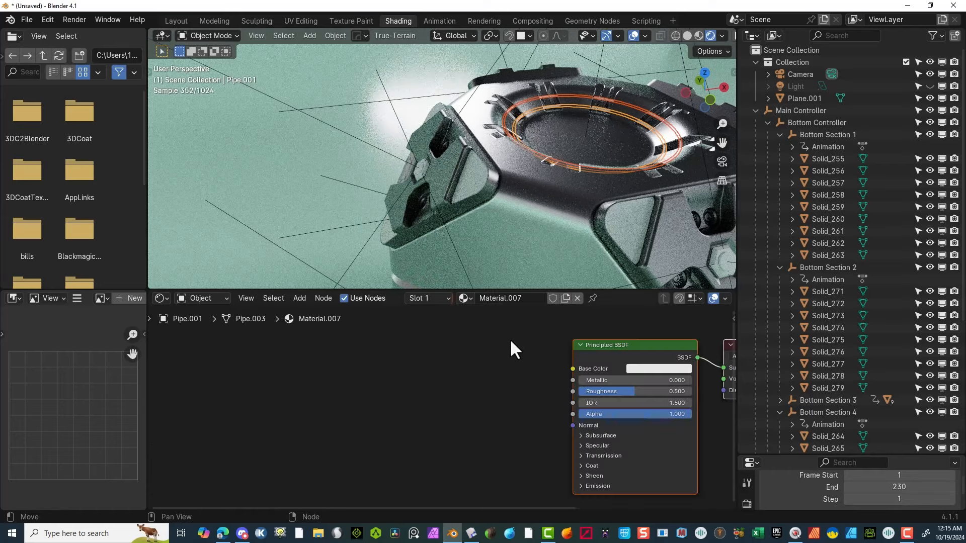
{"action": "left_click_drag", "start_coordinate": [654, 345], "coordinate": [526, 333]}
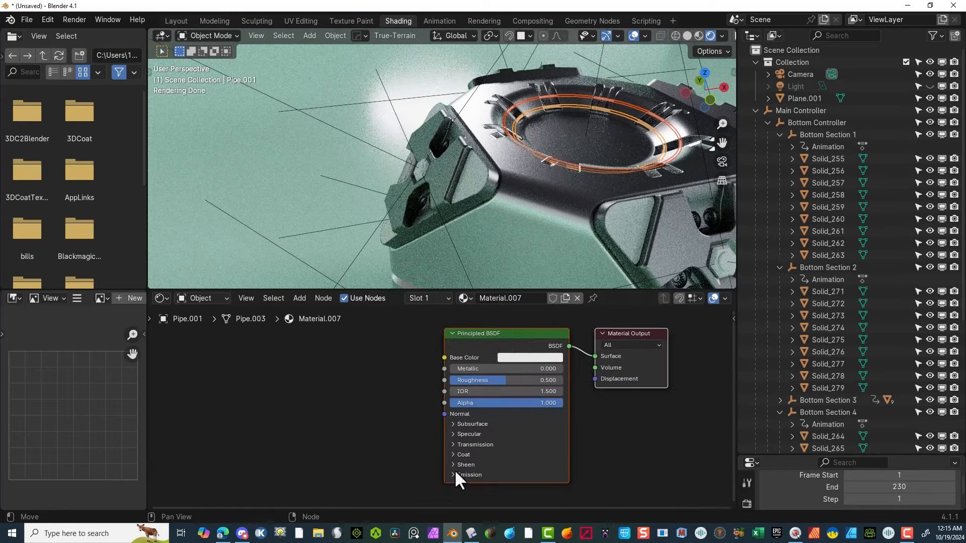
Step: Give the ring material a bright blue emission color with an emission strength of 9.600
{"action": "left_click", "coordinate": [457, 472]}
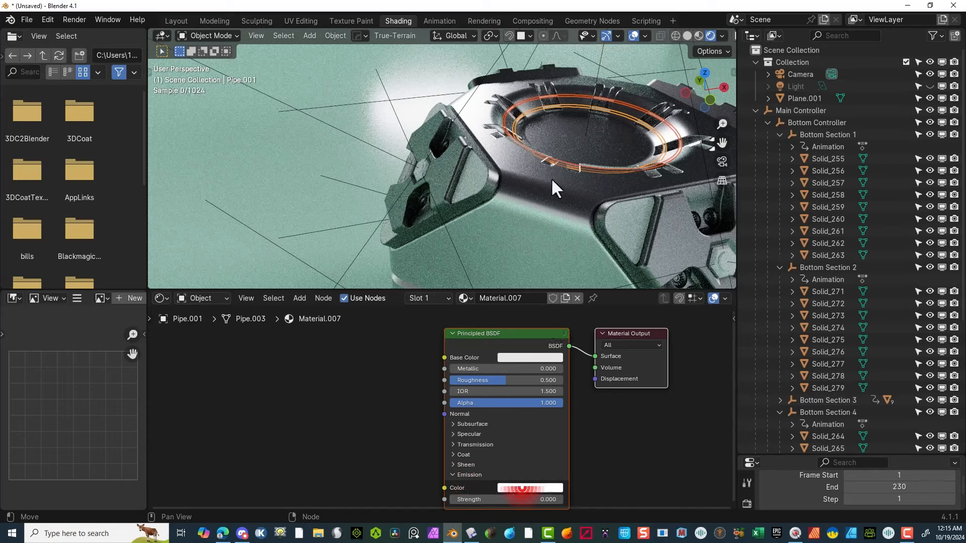
{"action": "left_click", "coordinate": [521, 488]}
{"action": "left_click_drag", "start_coordinate": [523, 402], "coordinate": [563, 334]}
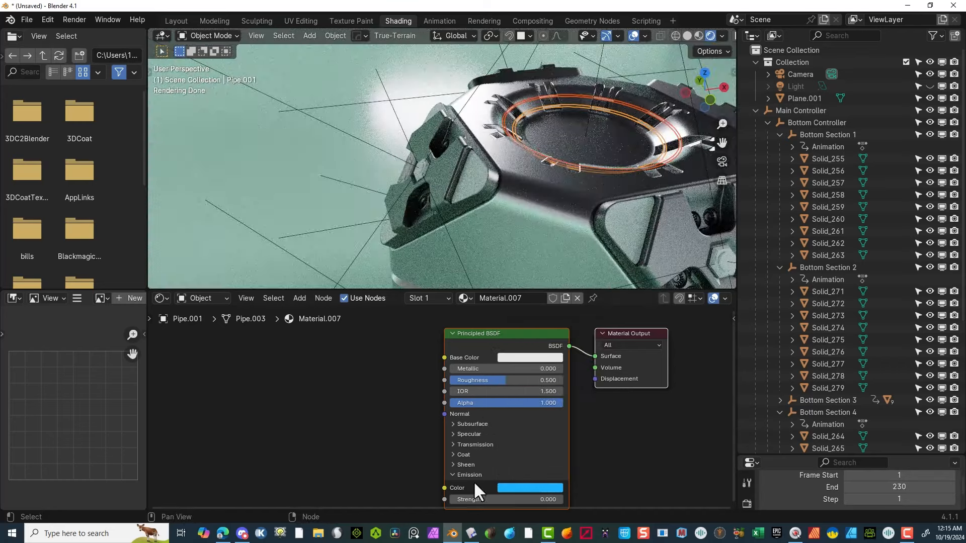
{"action": "left_click_drag", "start_coordinate": [492, 500], "coordinate": [540, 500]}
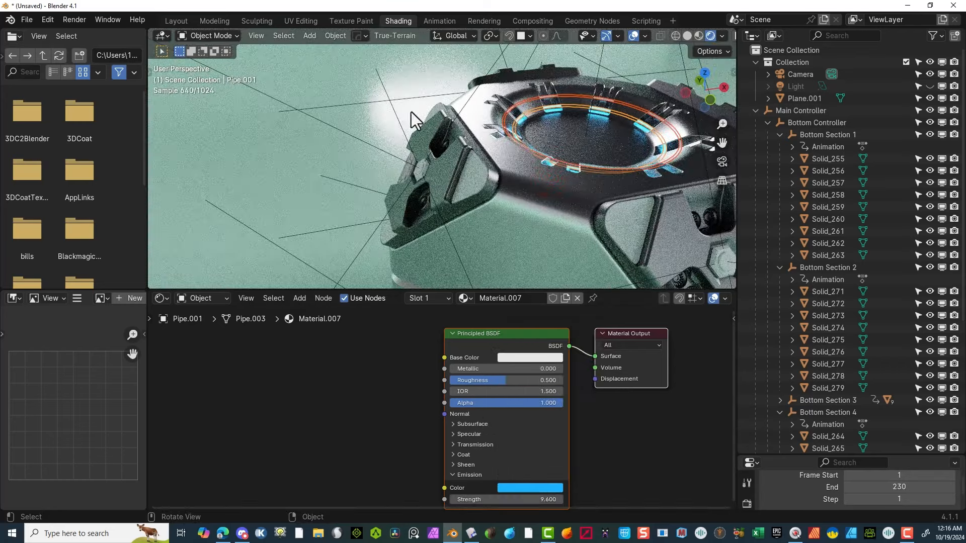
Step: Assign the existing Emission material to the ring Pipe.002 in the top opening, then deselect the ring
{"action": "scroll", "coordinate": [605, 88], "scroll_direction": "up", "scroll_amount": 5}
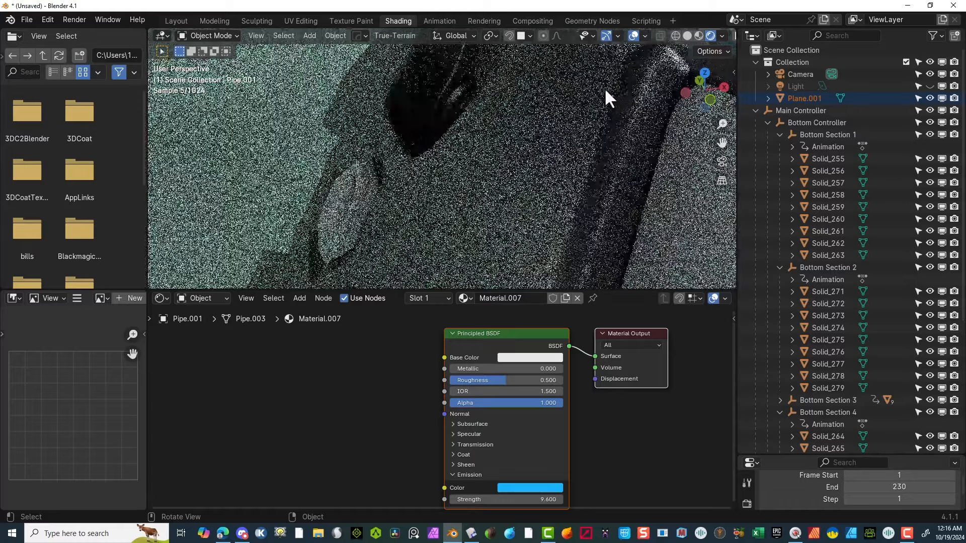
{"action": "scroll", "coordinate": [609, 95], "scroll_direction": "down", "scroll_amount": 2}
{"action": "left_click_drag", "start_coordinate": [722, 143], "coordinate": [482, 107]}
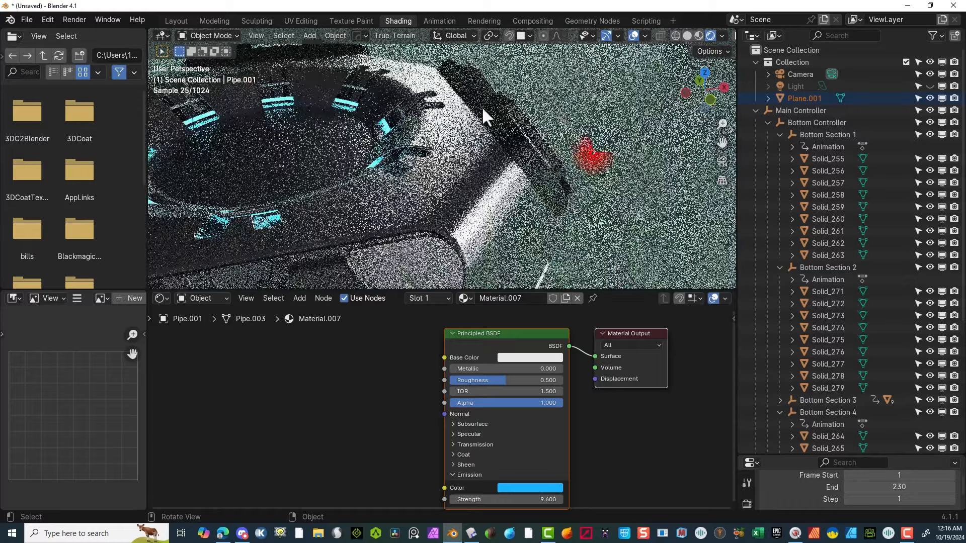
{"action": "left_click", "coordinate": [355, 87]}
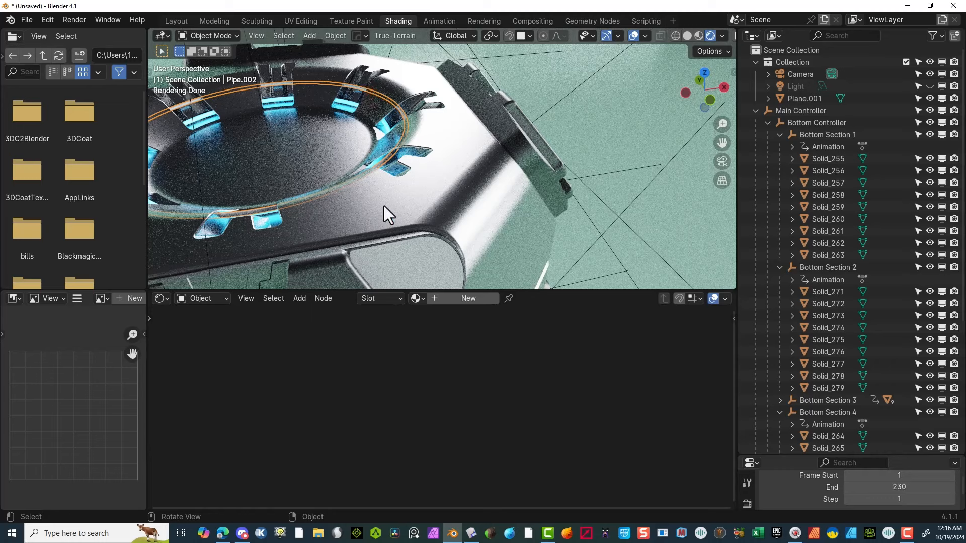
{"action": "left_click", "coordinate": [419, 300]}
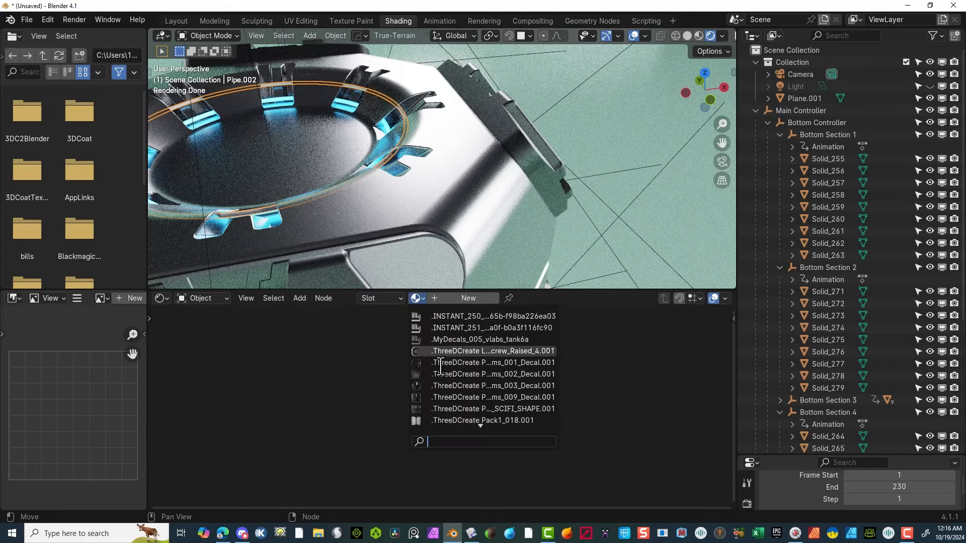
{"action": "scroll", "coordinate": [458, 427], "scroll_direction": "down", "scroll_amount": 10}
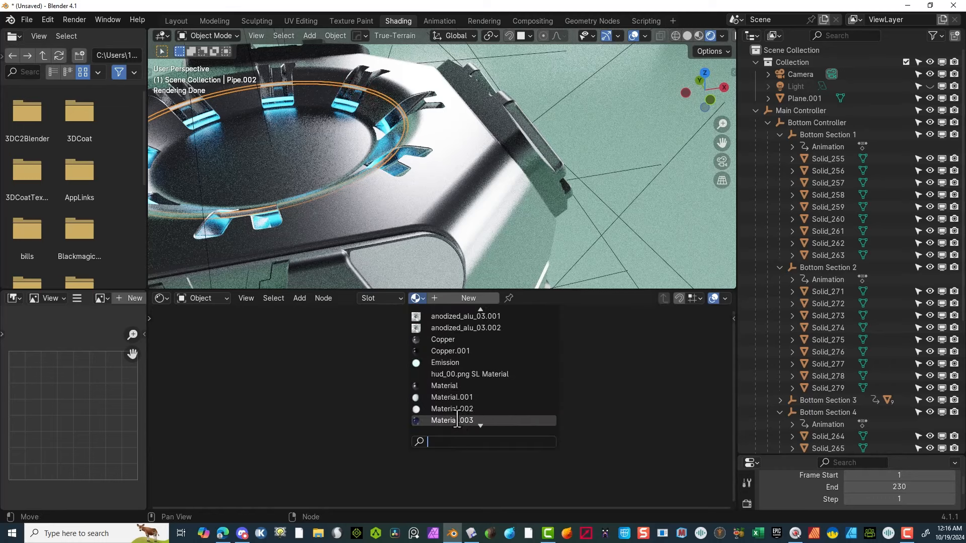
{"action": "left_click", "coordinate": [443, 363]}
{"action": "scroll", "coordinate": [608, 130], "scroll_direction": "down", "scroll_amount": 8}
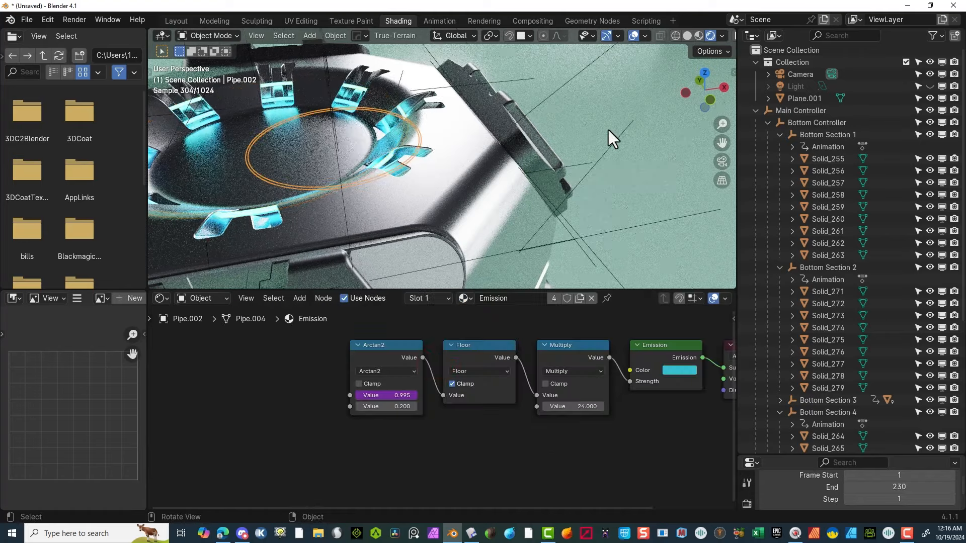
{"action": "left_click", "coordinate": [596, 145]}
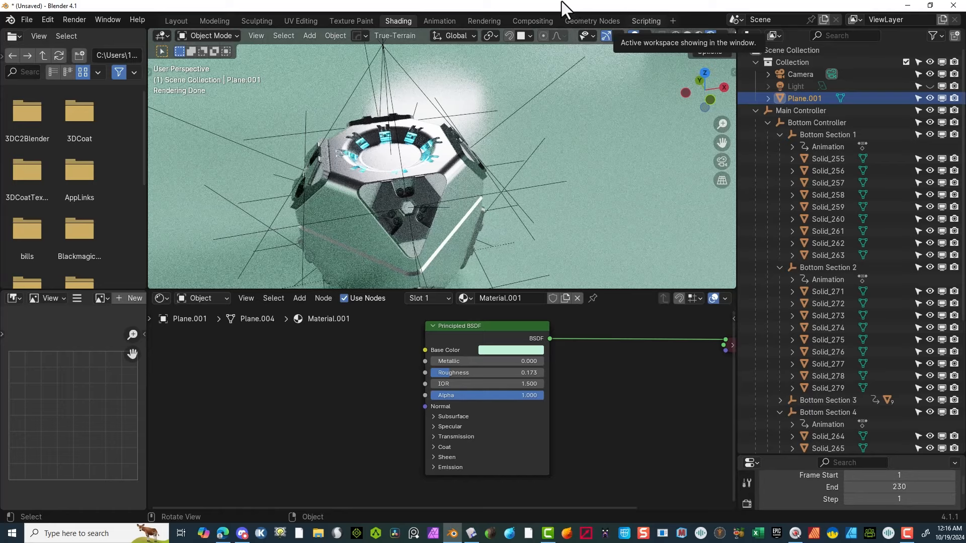
Step: Select the rounded triangular corner panel Solid.002 below the top opening and create a new material on it
{"action": "scroll", "coordinate": [408, 121], "scroll_direction": "up", "scroll_amount": 6}
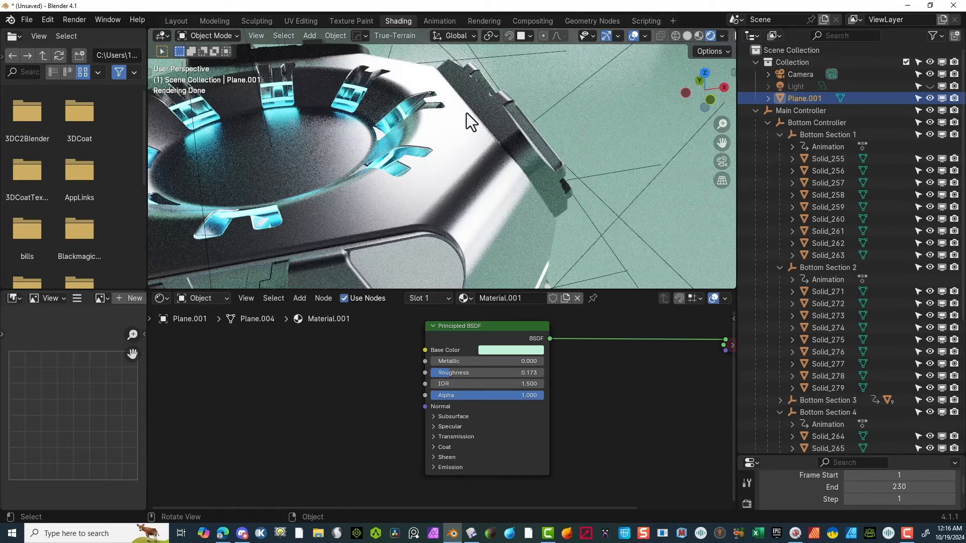
{"action": "scroll", "coordinate": [498, 144], "scroll_direction": "down", "scroll_amount": 8}
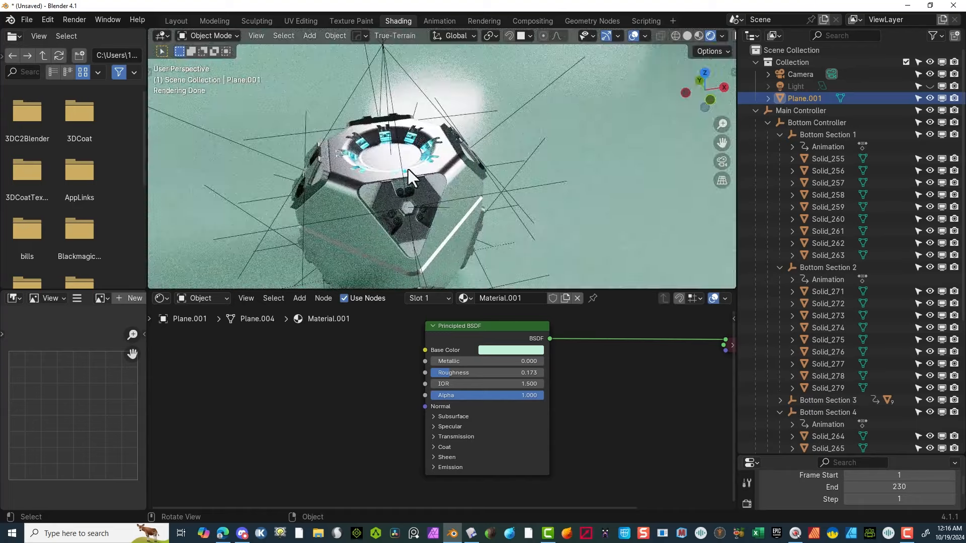
{"action": "middle_click_drag", "start_coordinate": [409, 207], "coordinate": [401, 167]}
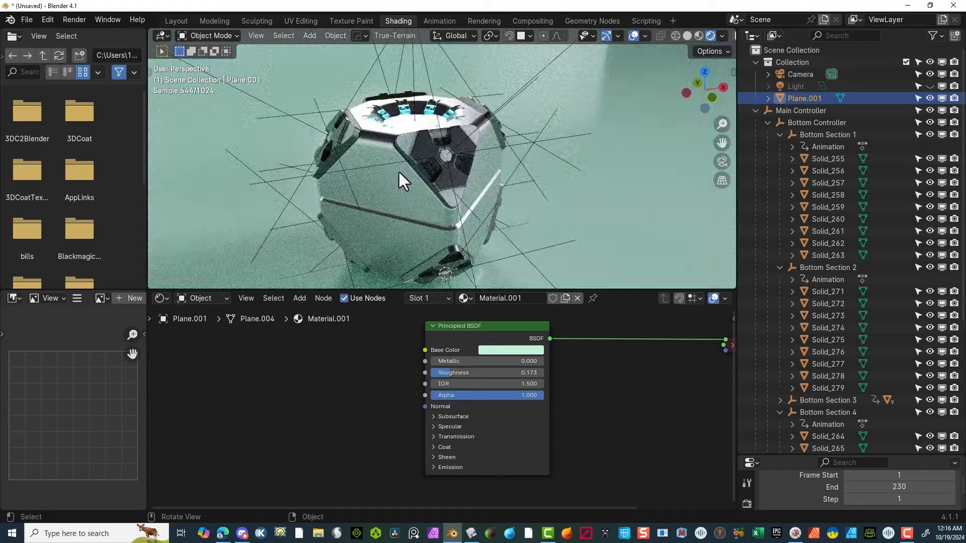
{"action": "left_click", "coordinate": [406, 143]}
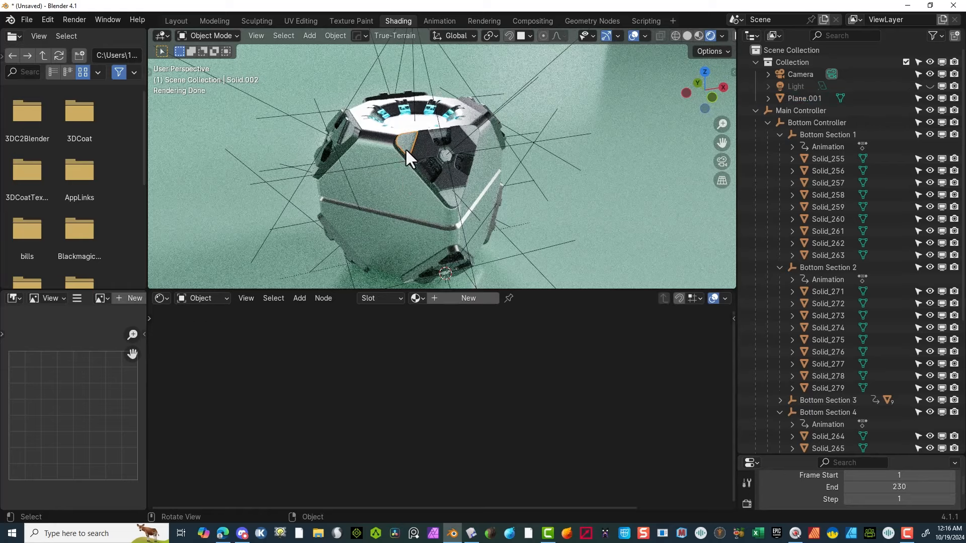
{"action": "scroll", "coordinate": [406, 141], "scroll_direction": "up", "scroll_amount": 5}
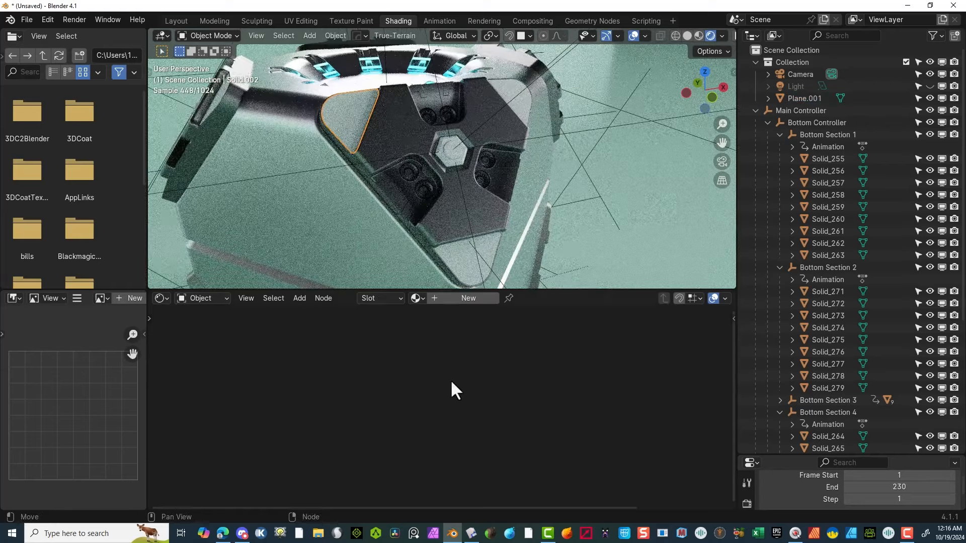
{"action": "left_click", "coordinate": [436, 298]}
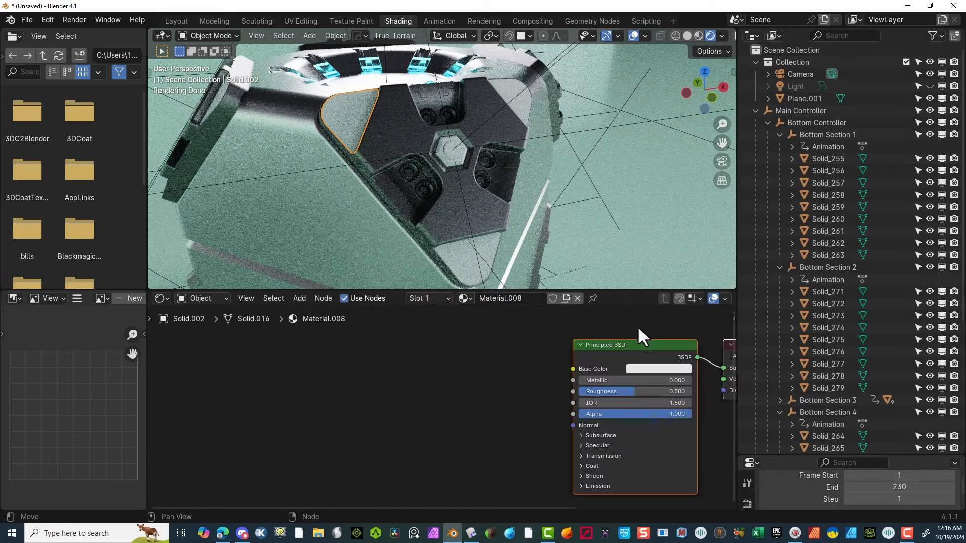
{"action": "middle_click_drag", "start_coordinate": [638, 326], "coordinate": [504, 308]}
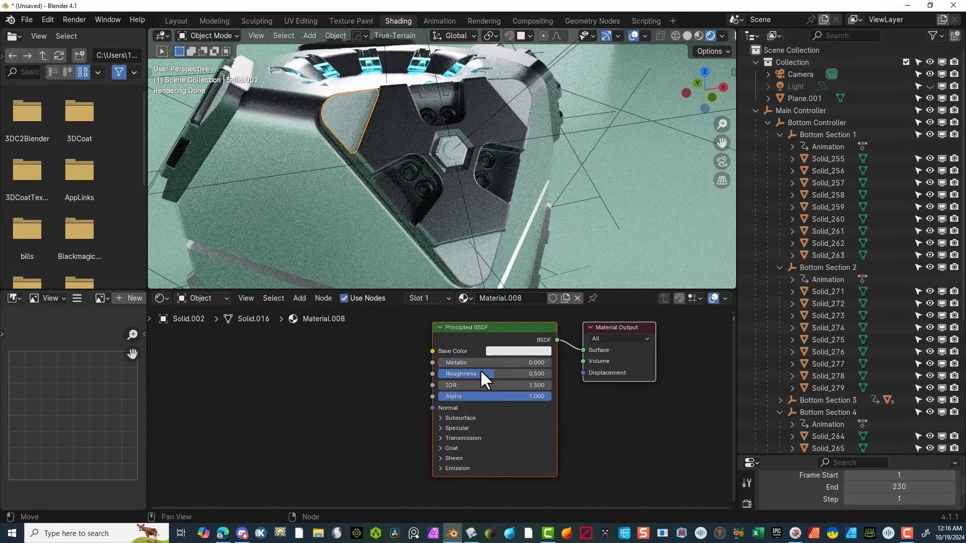
Step: Replace the panel material's Principled BSDF with a Glass BSDF feeding the Material Output's Surface
{"action": "left_click_drag", "start_coordinate": [490, 315], "coordinate": [463, 342]}
{"action": "key", "text": "Delete"}
{"action": "left_click_drag", "start_coordinate": [583, 361], "coordinate": [438, 412]}
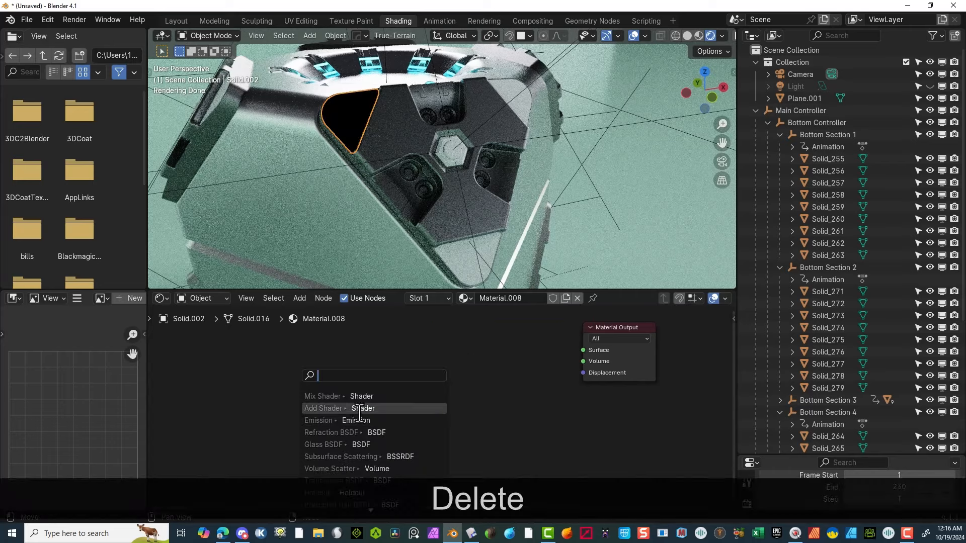
{"action": "left_click", "coordinate": [360, 445]}
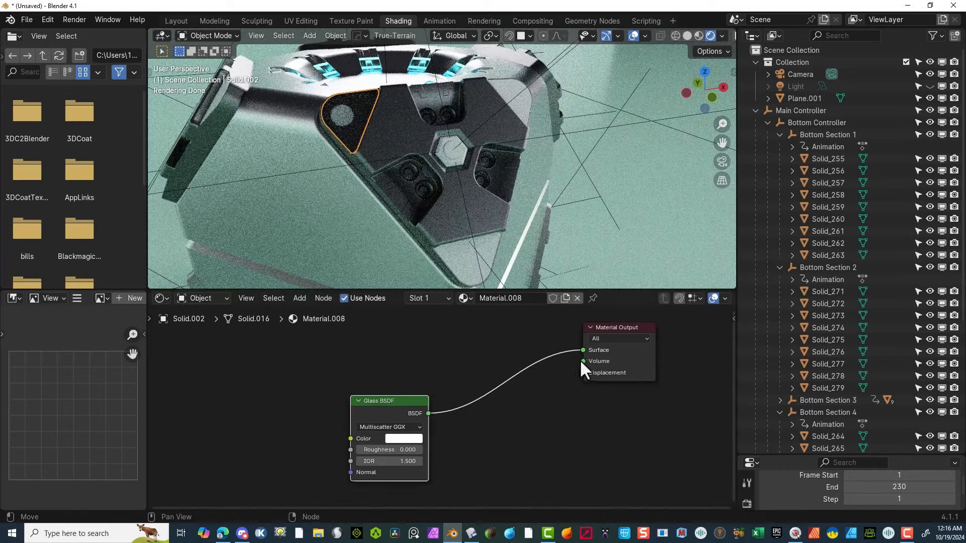
Step: Insert a Mix Shader after the Glass BSDF and connect its output to the Material Output's Surface
{"action": "left_click_drag", "start_coordinate": [412, 403], "coordinate": [447, 400]}
{"action": "left_click", "coordinate": [448, 396]}
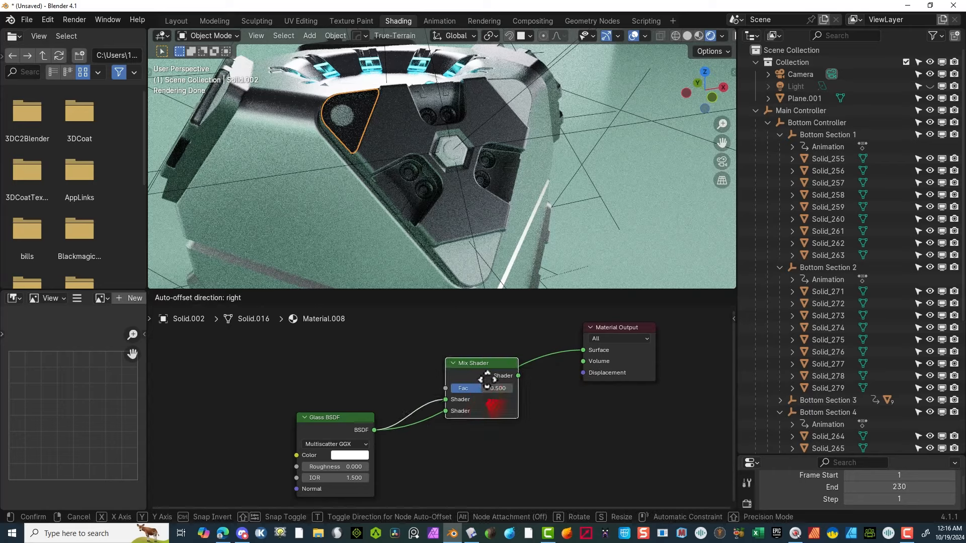
{"action": "left_click", "coordinate": [482, 394]}
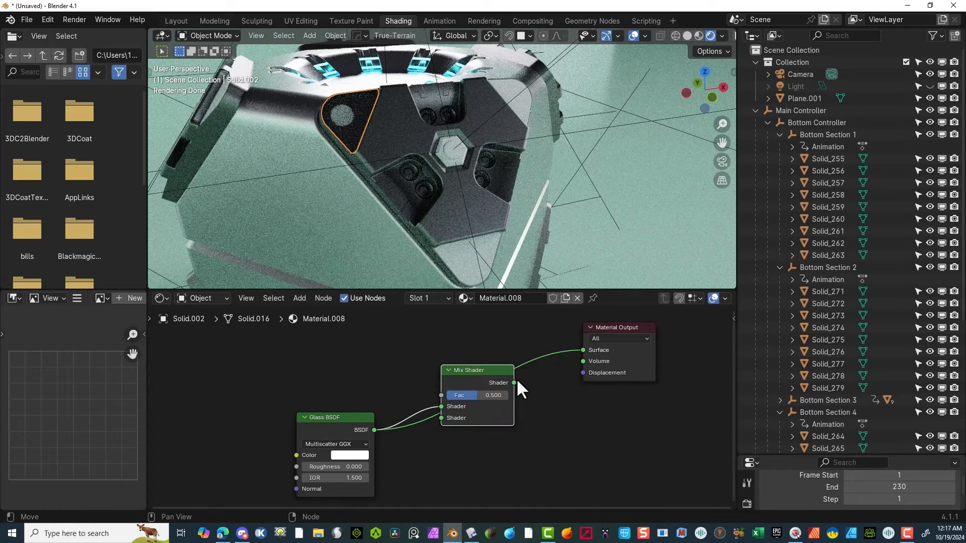
{"action": "left_click_drag", "start_coordinate": [514, 382], "coordinate": [582, 350]}
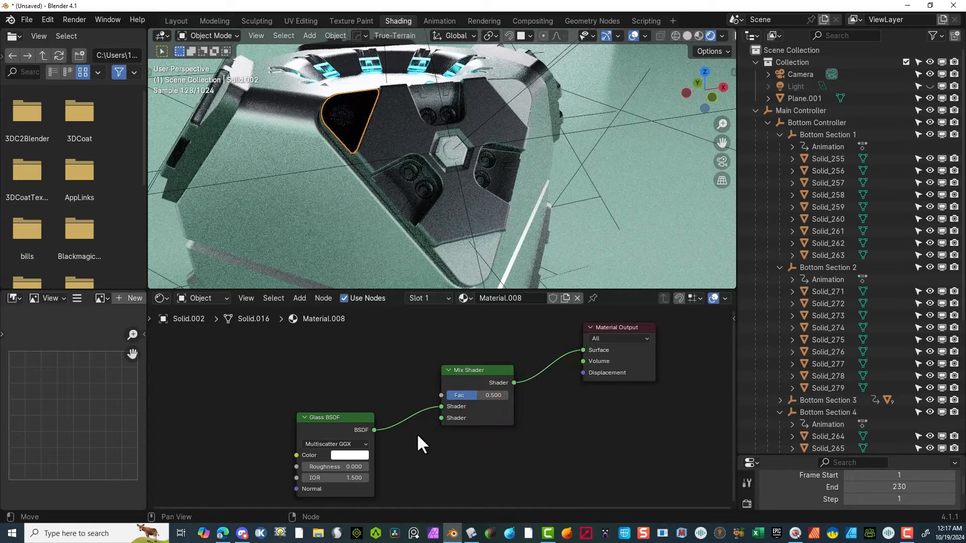
Step: Add a Refraction BSDF connected to the Mix Shader's second Shader input and place it above the Glass BSDF
{"action": "left_click_drag", "start_coordinate": [441, 418], "coordinate": [373, 372]}
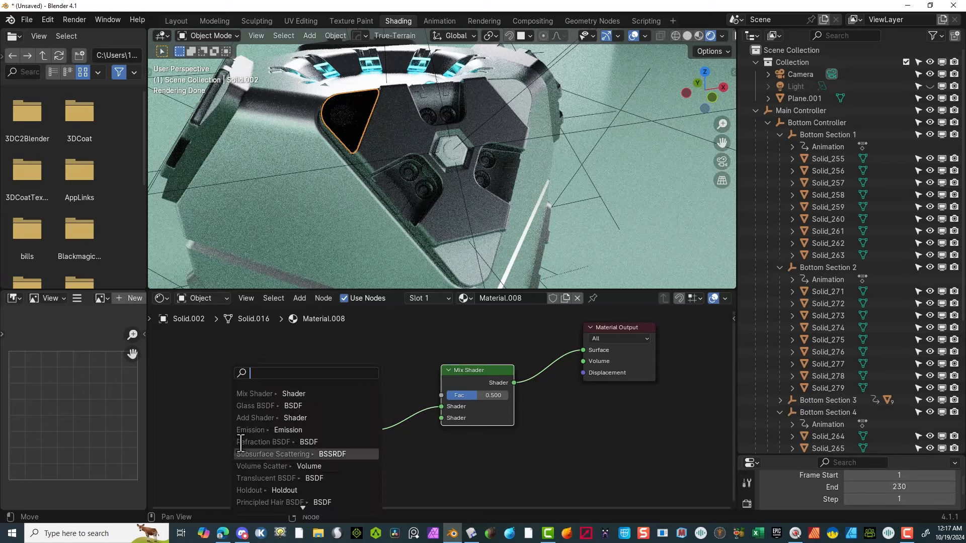
{"action": "left_click", "coordinate": [282, 442]}
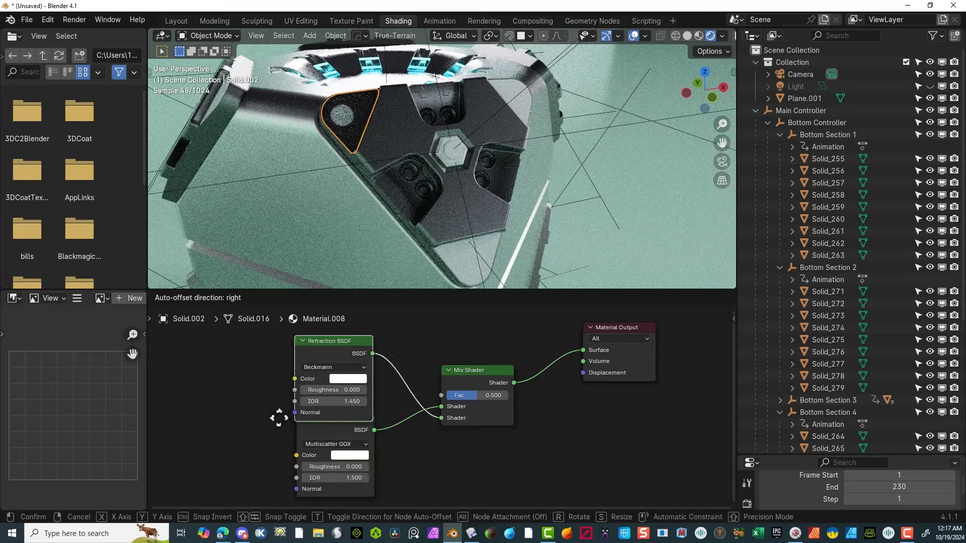
{"action": "left_click", "coordinate": [280, 407]}
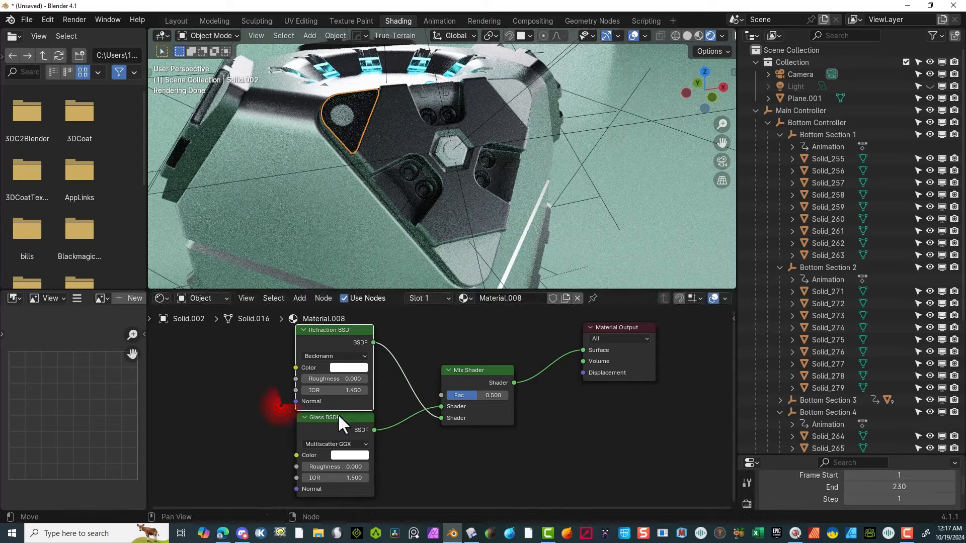
Step: Add a Fresnel node connected to the Mix Shader's Fac input and place it above the Refraction BSDF
{"action": "middle_click_drag", "start_coordinate": [390, 427], "coordinate": [404, 453]}
{"action": "scroll", "coordinate": [388, 419], "scroll_direction": "down", "scroll_amount": 4}
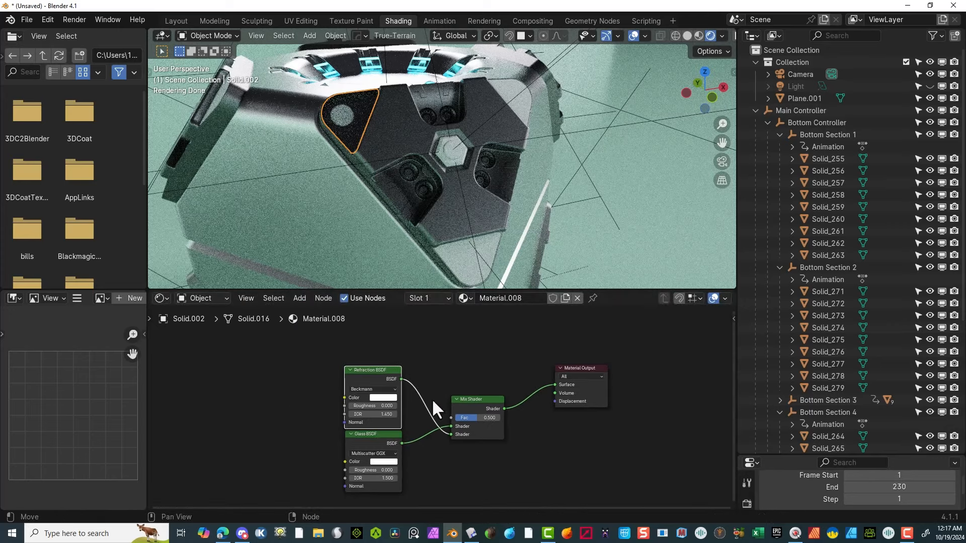
{"action": "left_click_drag", "start_coordinate": [450, 418], "coordinate": [395, 340]}
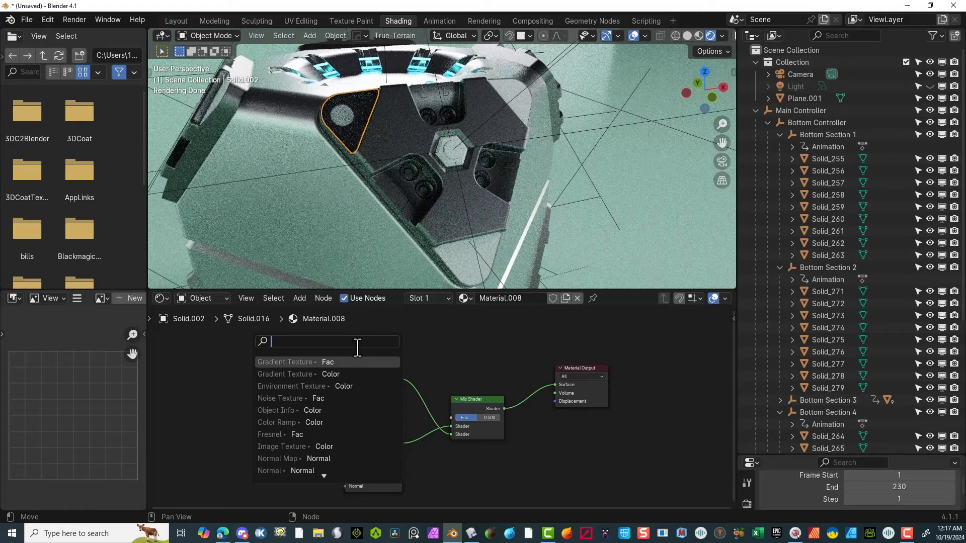
{"action": "left_click", "coordinate": [274, 434]}
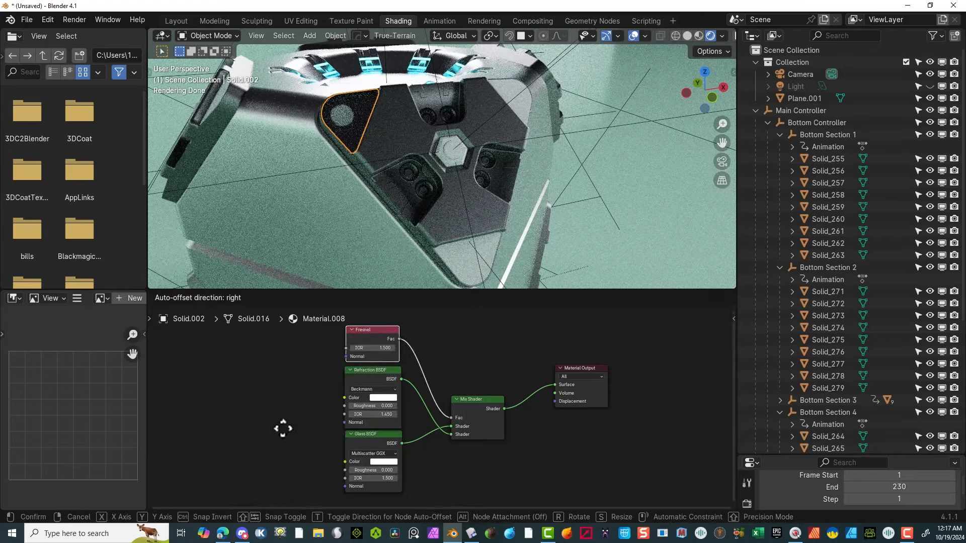
{"action": "left_click", "coordinate": [283, 428]}
Step: Reselect the glass corner panel Solid.002, examine its shading up close and open the Refraction BSDF's color
{"action": "middle_click_drag", "start_coordinate": [473, 122], "coordinate": [502, 225]}
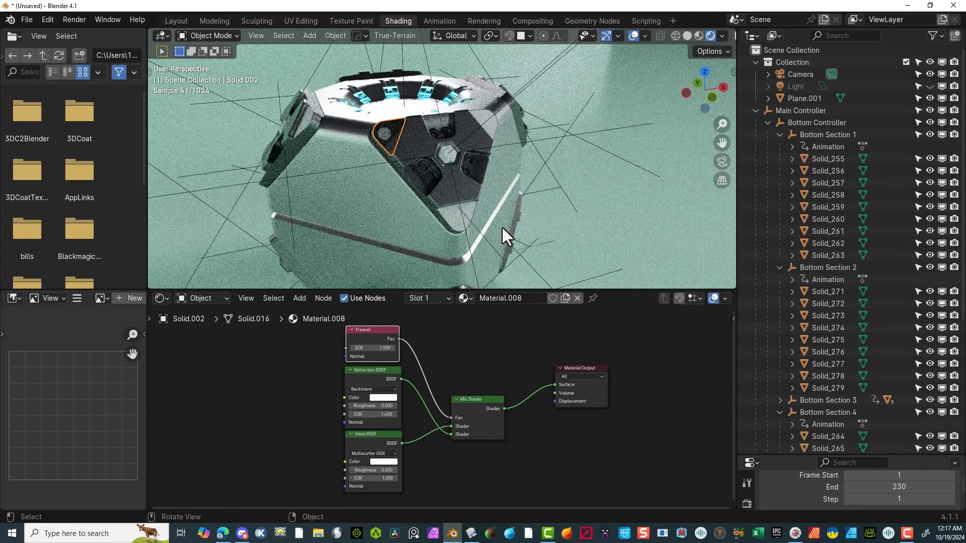
{"action": "left_click", "coordinate": [529, 221]}
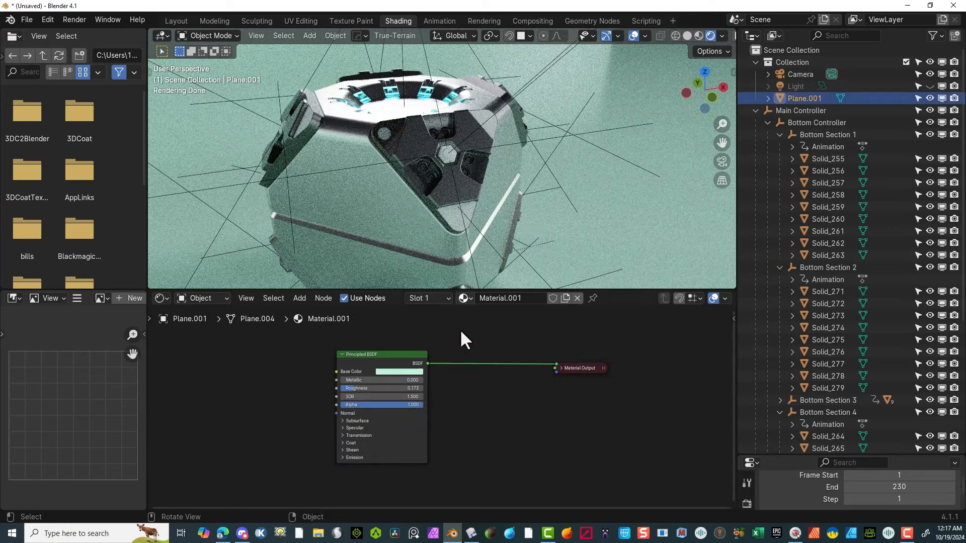
{"action": "left_click", "coordinate": [391, 370]}
{"action": "left_click", "coordinate": [394, 131]}
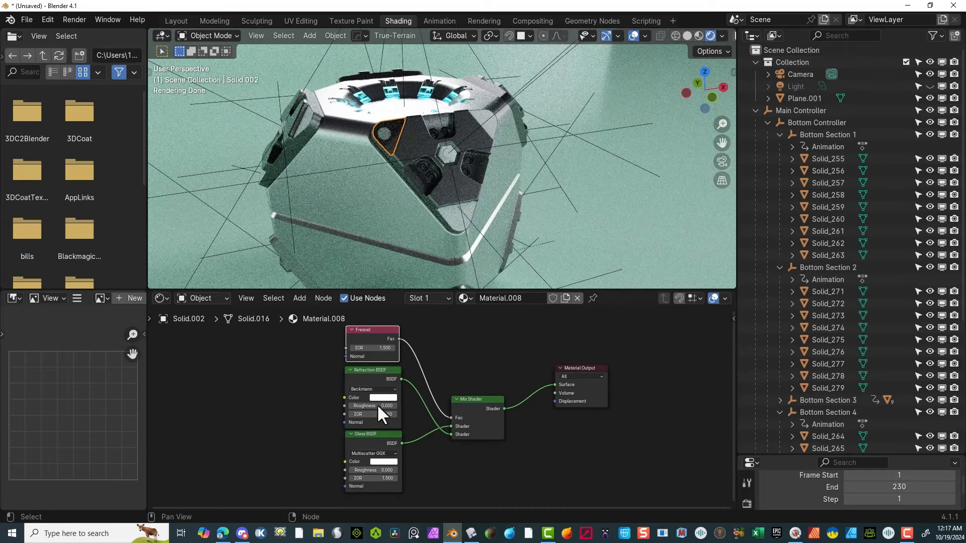
{"action": "scroll", "coordinate": [378, 373], "scroll_direction": "up", "scroll_amount": 3}
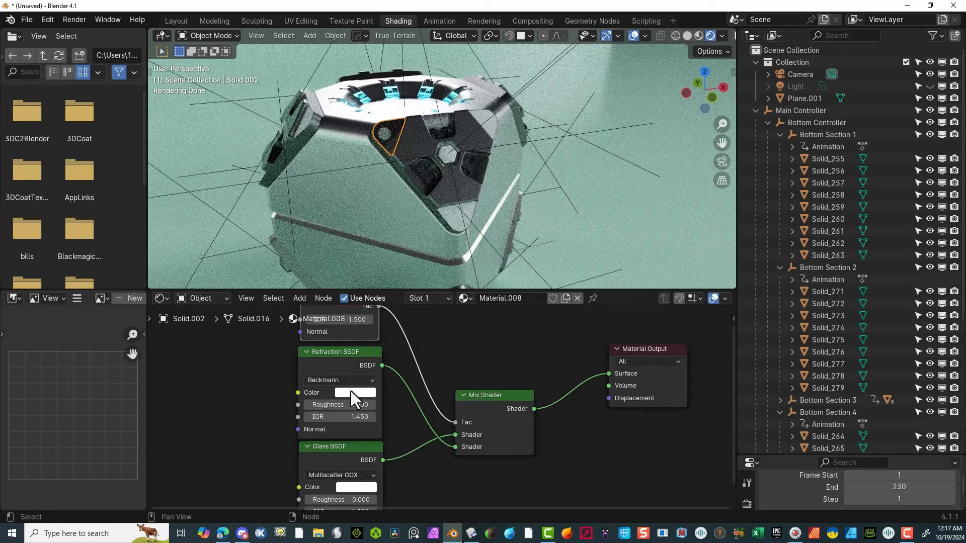
{"action": "scroll", "coordinate": [375, 124], "scroll_direction": "up", "scroll_amount": 6}
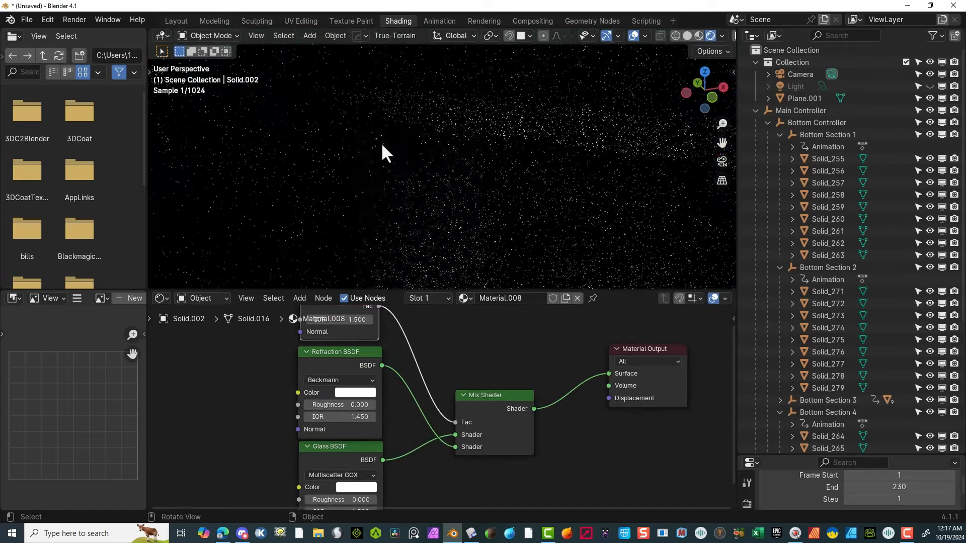
{"action": "scroll", "coordinate": [405, 176], "scroll_direction": "down", "scroll_amount": 5}
{"action": "scroll", "coordinate": [403, 168], "scroll_direction": "up", "scroll_amount": 3}
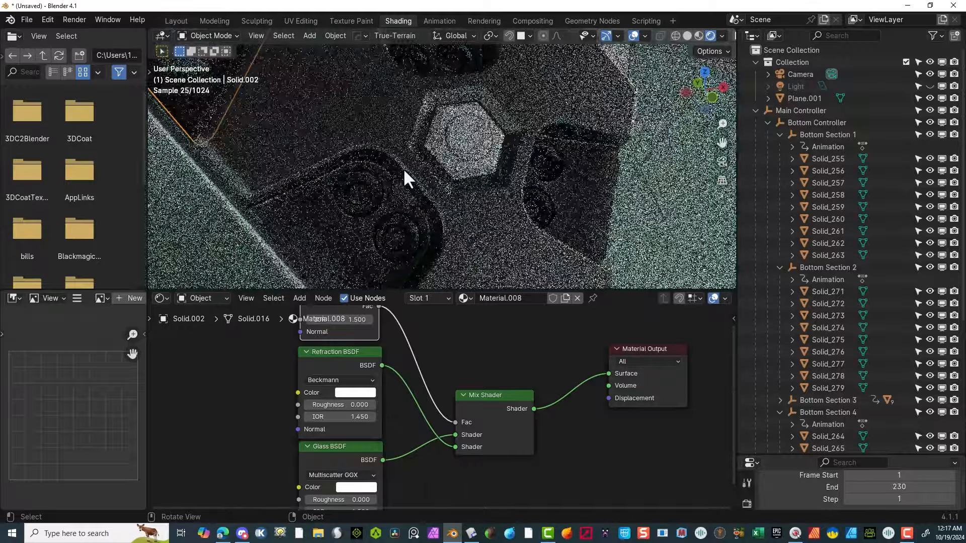
{"action": "left_click_drag", "start_coordinate": [723, 143], "coordinate": [699, 161]}
{"action": "middle_click_drag", "start_coordinate": [673, 261], "coordinate": [512, 207], "text": "shift"}
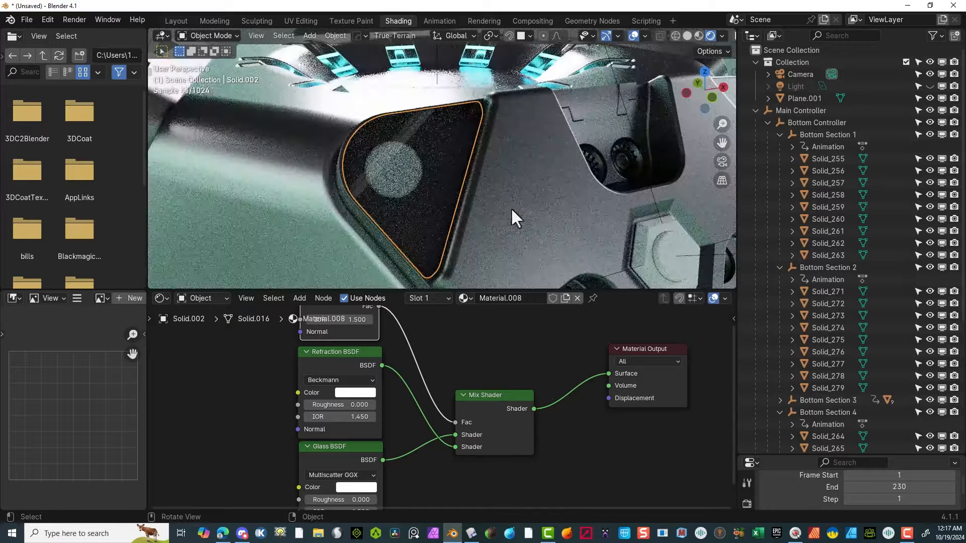
{"action": "left_click", "coordinate": [347, 393]}
{"action": "left_click", "coordinate": [388, 269]}
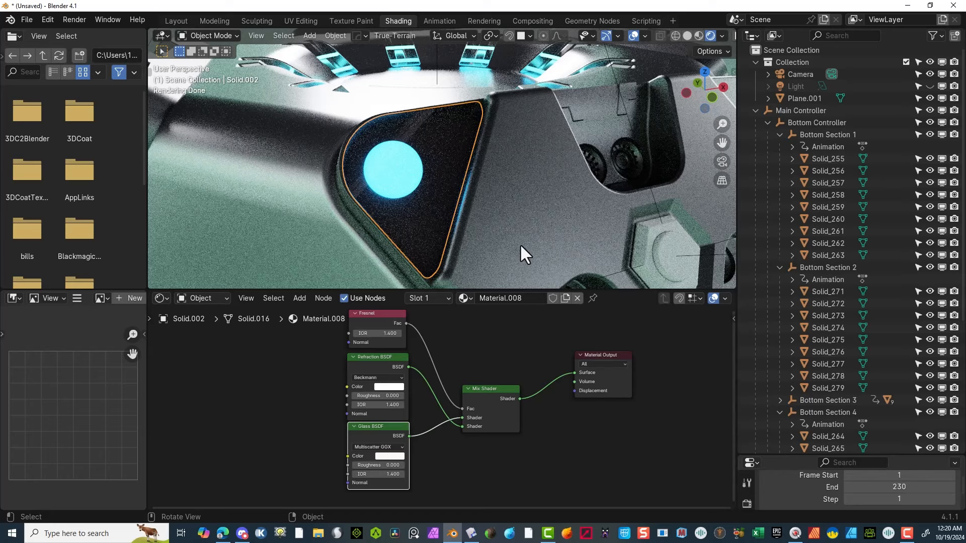
Step: Select the blank triangular corner covers around the sphere's upper panels and assign the glass Material.008 to the active cover, Solid.003
{"action": "scroll", "coordinate": [517, 197], "scroll_direction": "down", "scroll_amount": 6}
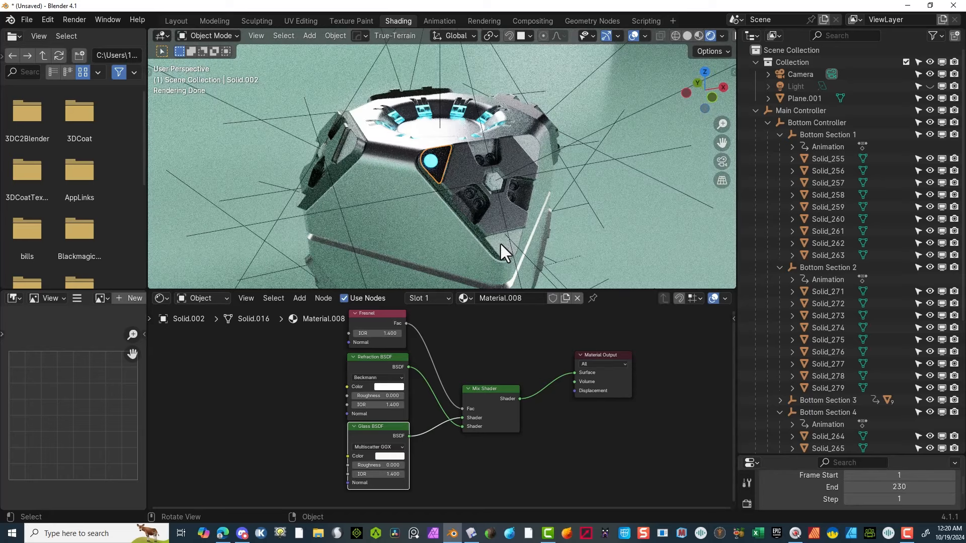
{"action": "left_click", "coordinate": [500, 243]}
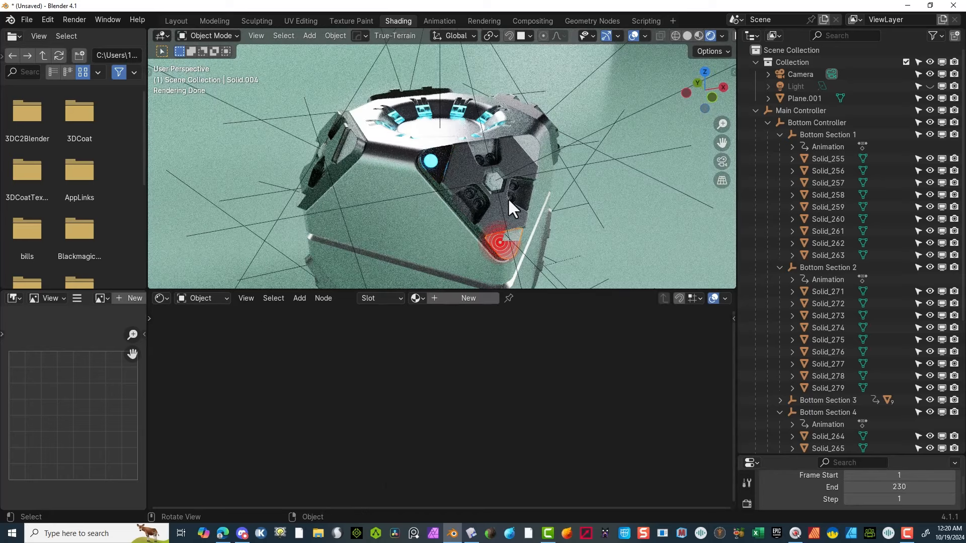
{"action": "left_click", "coordinate": [527, 145], "text": "shift"}
{"action": "scroll", "coordinate": [630, 176], "scroll_direction": "up", "scroll_amount": 5}
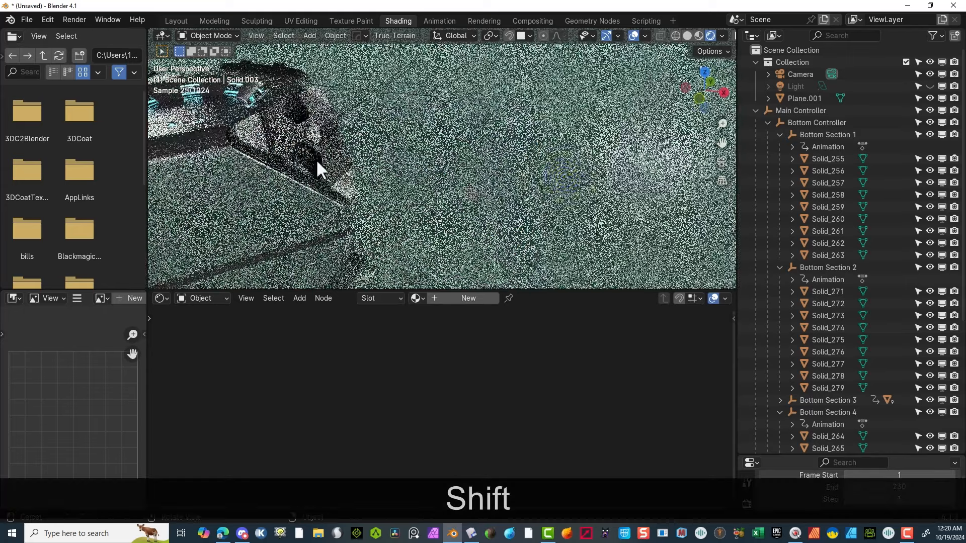
{"action": "left_click", "coordinate": [258, 140], "text": "shift"}
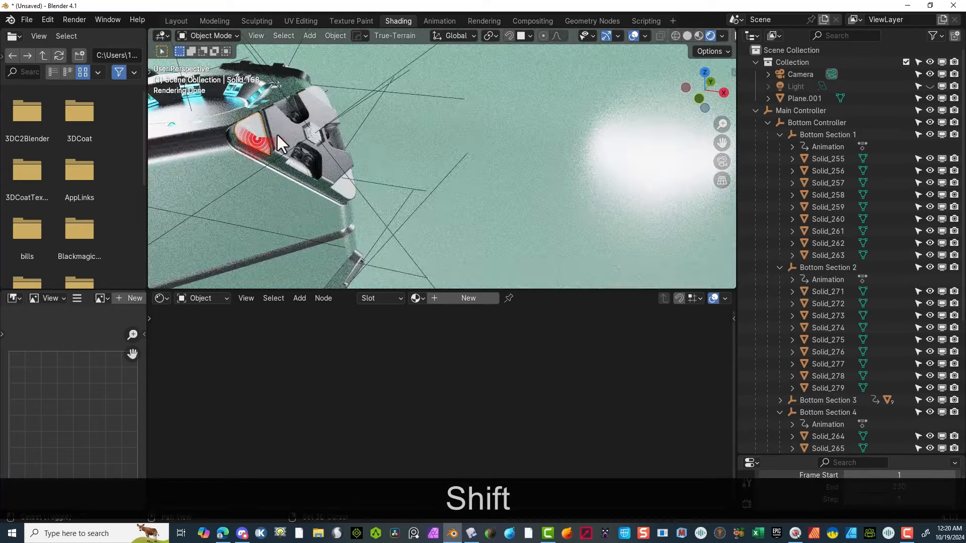
{"action": "left_click", "coordinate": [323, 100], "text": "shift"}
{"action": "scroll", "coordinate": [349, 138], "scroll_direction": "down", "scroll_amount": 5}
{"action": "left_click", "coordinate": [487, 156], "text": "shift"}
{"action": "middle_click_drag", "start_coordinate": [487, 156], "coordinate": [411, 155]}
{"action": "left_click", "coordinate": [619, 144], "text": "shift"}
{"action": "middle_click_drag", "start_coordinate": [505, 170], "coordinate": [580, 191]}
{"action": "left_click", "coordinate": [579, 191], "text": "shift"}
{"action": "left_click", "coordinate": [416, 298]}
{"action": "scroll", "coordinate": [482, 382], "scroll_direction": "up", "scroll_amount": 5}
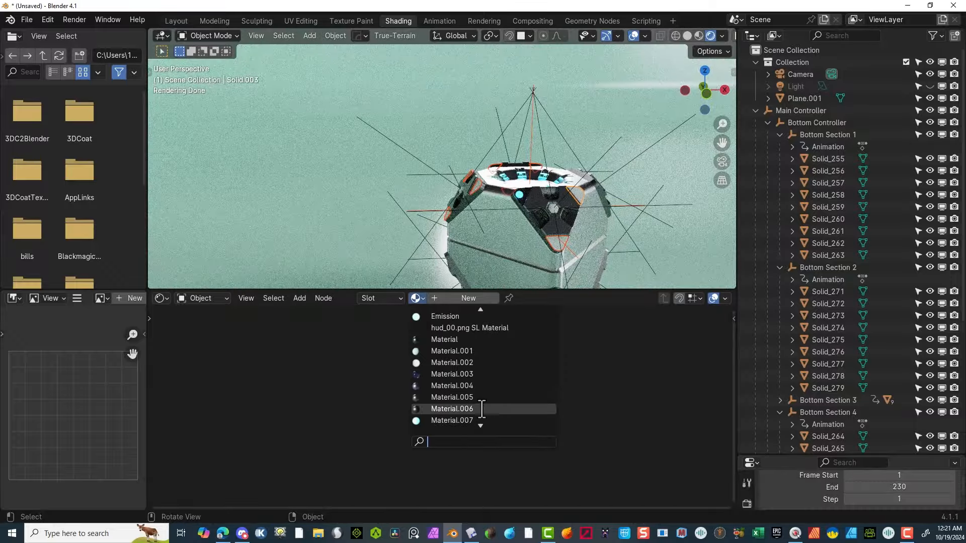
{"action": "scroll", "coordinate": [482, 405], "scroll_direction": "down", "scroll_amount": 4}
{"action": "left_click", "coordinate": [477, 387]}
Step: Assign Material.008 to the lower corner cover of the same panel, Solid.004
{"action": "scroll", "coordinate": [594, 251], "scroll_direction": "up", "scroll_amount": 1}
{"action": "left_click", "coordinate": [659, 252]}
{"action": "left_click", "coordinate": [593, 272]}
{"action": "left_click", "coordinate": [417, 298]}
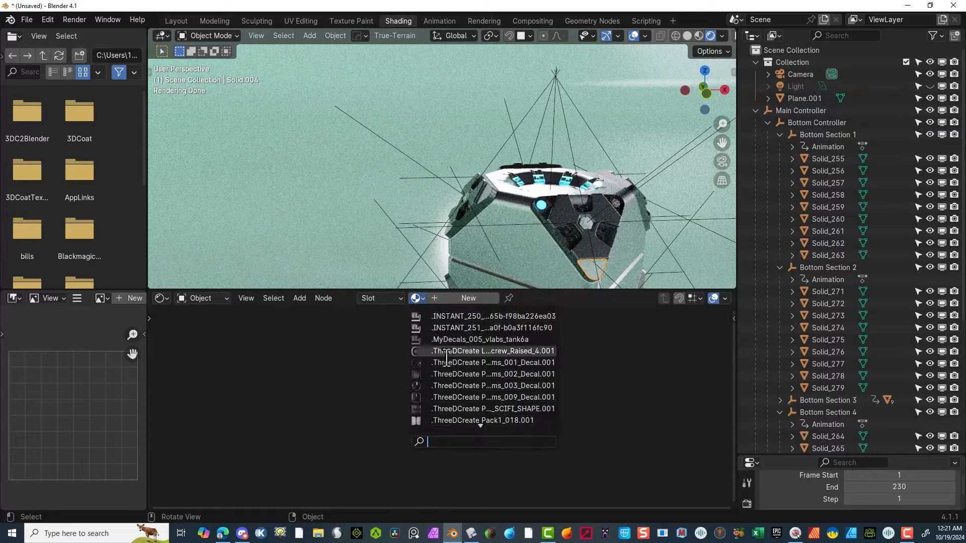
{"action": "scroll", "coordinate": [473, 398], "scroll_direction": "down", "scroll_amount": 5}
{"action": "left_click", "coordinate": [473, 387]}
Step: Assign Material.008 to the upper-right corner cover, Solid_194, on another upper triangular panel
{"action": "scroll", "coordinate": [503, 211], "scroll_direction": "down", "scroll_amount": 2}
{"action": "middle_click_drag", "start_coordinate": [493, 212], "coordinate": [578, 206]}
{"action": "left_click", "coordinate": [545, 172]}
{"action": "left_click", "coordinate": [417, 299]}
{"action": "scroll", "coordinate": [473, 403], "scroll_direction": "down", "scroll_amount": 5}
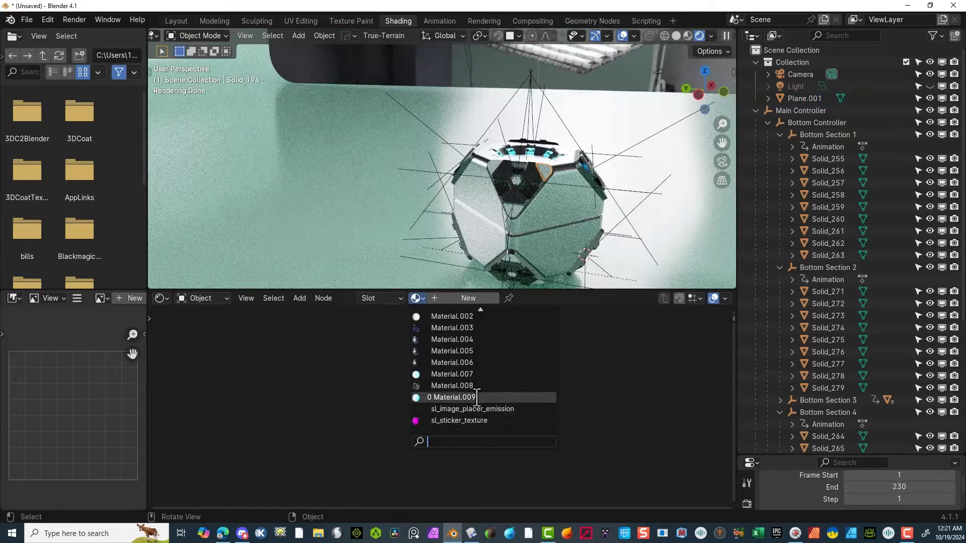
{"action": "left_click", "coordinate": [475, 386]}
Step: Assign Material.008 to the lower and upper-left corner covers of the panel containing Solid_194
{"action": "left_click", "coordinate": [513, 212]}
{"action": "left_click", "coordinate": [419, 299]}
{"action": "scroll", "coordinate": [478, 410], "scroll_direction": "down", "scroll_amount": 10}
{"action": "left_click", "coordinate": [478, 419]}
{"action": "double_click", "coordinate": [495, 167]}
{"action": "left_click", "coordinate": [420, 300]}
{"action": "scroll", "coordinate": [476, 413], "scroll_direction": "down", "scroll_amount": 9}
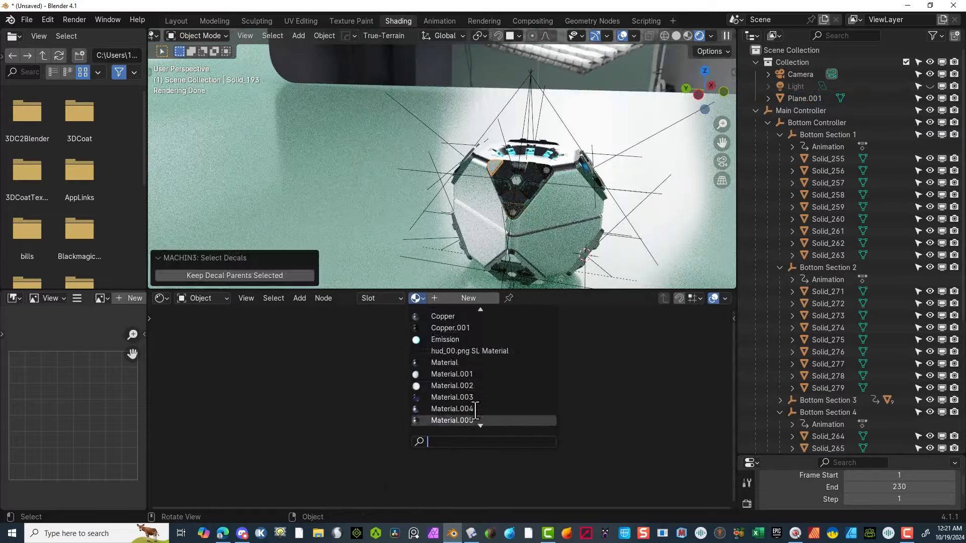
{"action": "scroll", "coordinate": [476, 409], "scroll_direction": "down", "scroll_amount": 5}
{"action": "left_click", "coordinate": [477, 387]}
Step: Go to the next unshaded triangular panel and assign Material.008 to its upper-right corner cover, Solid.010
{"action": "scroll", "coordinate": [516, 167], "scroll_direction": "up", "scroll_amount": 3}
{"action": "middle_click_drag", "start_coordinate": [515, 167], "coordinate": [564, 174]}
{"action": "left_click", "coordinate": [593, 156]}
{"action": "middle_click_drag", "start_coordinate": [483, 202], "coordinate": [383, 201]}
{"action": "left_click", "coordinate": [355, 161]}
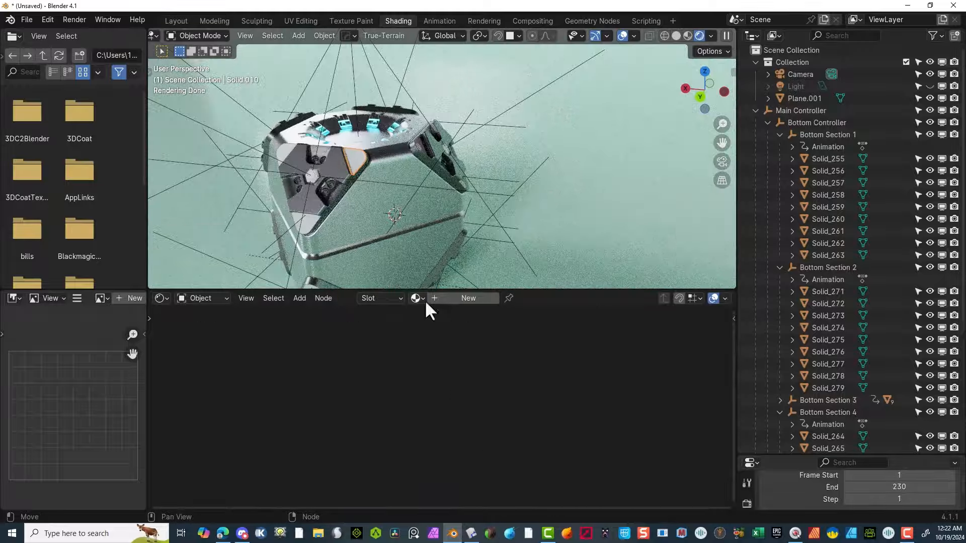
{"action": "left_click", "coordinate": [422, 300]}
{"action": "scroll", "coordinate": [463, 409], "scroll_direction": "down", "scroll_amount": 10}
{"action": "left_click", "coordinate": [473, 398]}
Step: Assign Material.008 to the lower and upper-left corner covers beside Solid.010
{"action": "left_click", "coordinate": [306, 224]}
{"action": "left_click", "coordinate": [419, 297]}
{"action": "left_click", "coordinate": [474, 398]}
{"action": "left_click", "coordinate": [288, 154]}
{"action": "left_click", "coordinate": [422, 299]}
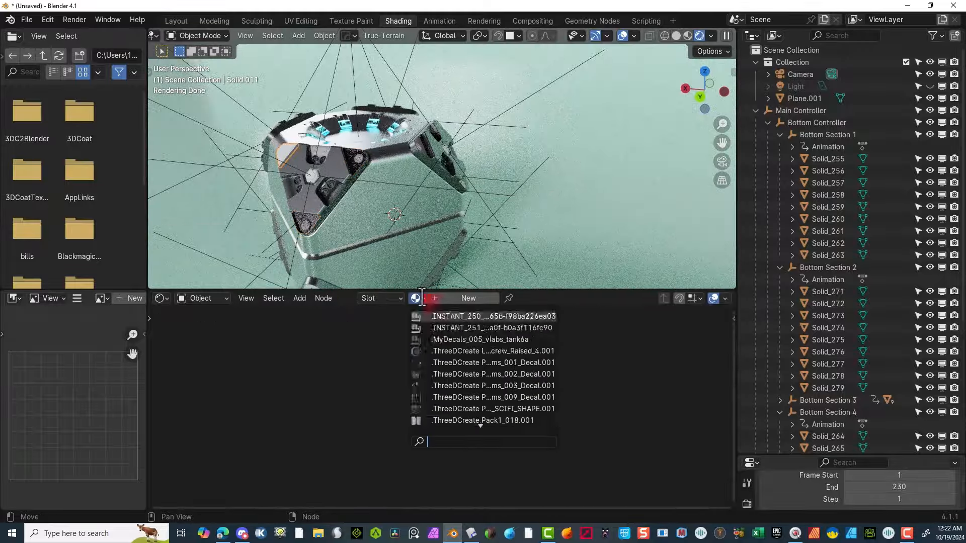
{"action": "scroll", "coordinate": [469, 388], "scroll_direction": "down", "scroll_amount": 10}
{"action": "left_click", "coordinate": [469, 387]}
Step: Assign Material.008 to the upper-right corner cover, Solid_157, on the last unshaded upper panel
{"action": "middle_click_drag", "start_coordinate": [388, 181], "coordinate": [508, 181]}
{"action": "left_click", "coordinate": [545, 144]}
{"action": "left_click", "coordinate": [423, 299]}
{"action": "scroll", "coordinate": [471, 390], "scroll_direction": "down", "scroll_amount": 10}
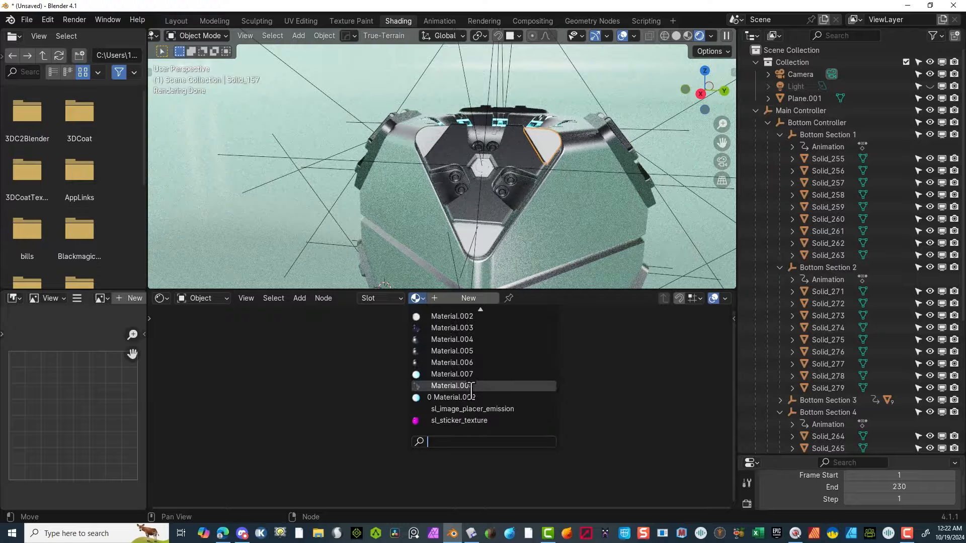
{"action": "left_click", "coordinate": [471, 387]}
Step: Assign Material.008 to the remaining lower and upper-left corner covers on the panel with Solid_157
{"action": "left_click", "coordinate": [486, 236]}
{"action": "left_click", "coordinate": [421, 299]}
{"action": "scroll", "coordinate": [468, 420], "scroll_direction": "down", "scroll_amount": 10}
{"action": "left_click", "coordinate": [466, 398]}
{"action": "left_click", "coordinate": [433, 141]}
{"action": "left_click", "coordinate": [420, 298]}
{"action": "scroll", "coordinate": [457, 403], "scroll_direction": "down", "scroll_amount": 10}
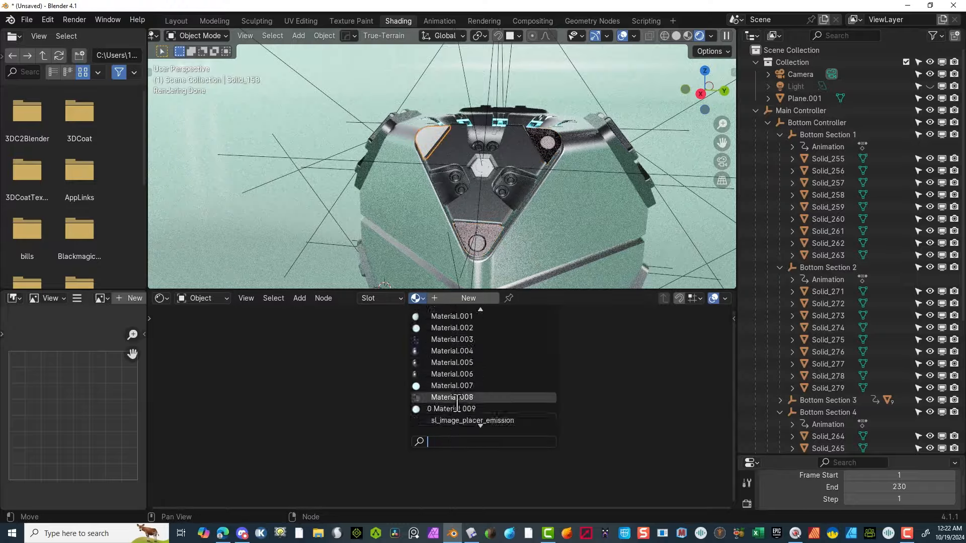
{"action": "left_click", "coordinate": [457, 400]}
Step: Return to the panel with one glowing light and assign the blue emissive Material.007 to its upper-right light disc, Solid.005
{"action": "middle_click_drag", "start_coordinate": [443, 176], "coordinate": [561, 178]}
{"action": "scroll", "coordinate": [453, 163], "scroll_direction": "down", "scroll_amount": 4}
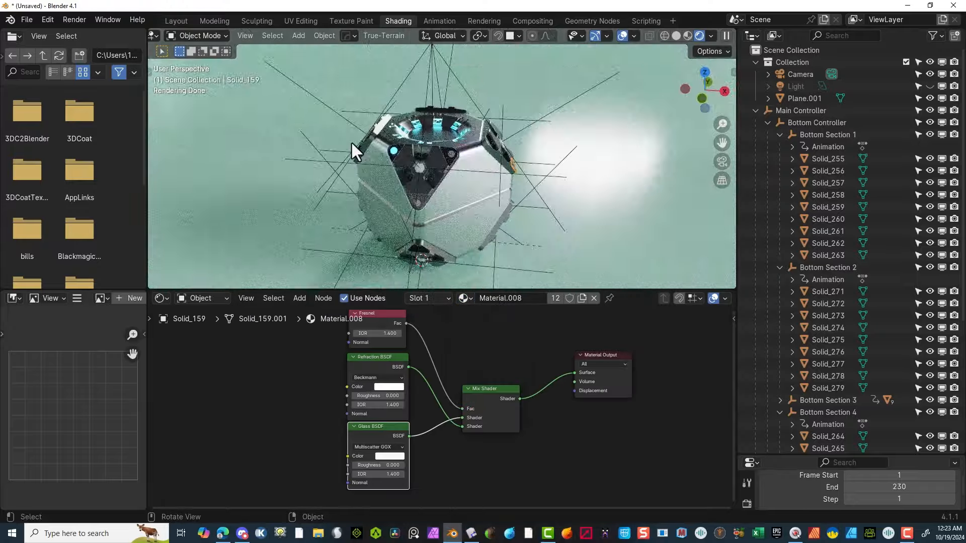
{"action": "scroll", "coordinate": [482, 202], "scroll_direction": "up", "scroll_amount": 3}
{"action": "left_click", "coordinate": [463, 152]}
{"action": "left_click", "coordinate": [460, 151]}
{"action": "left_click", "coordinate": [420, 299]}
{"action": "scroll", "coordinate": [479, 420], "scroll_direction": "down", "scroll_amount": 10}
{"action": "scroll", "coordinate": [481, 416], "scroll_direction": "up", "scroll_amount": 8}
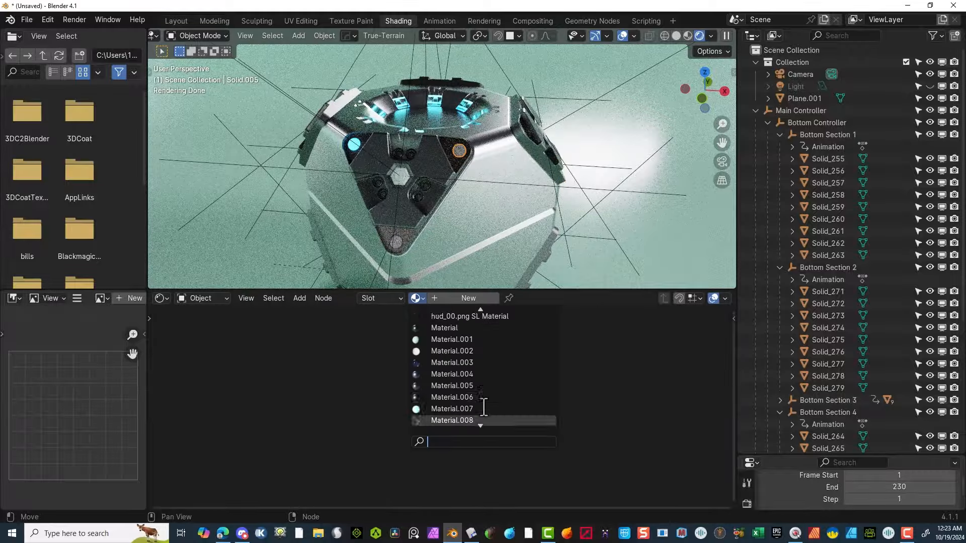
{"action": "left_click", "coordinate": [481, 418]}
Step: Assign Material.007 to the light disc in the lower corner of the same panel
{"action": "left_click", "coordinate": [395, 245]}
{"action": "left_click", "coordinate": [420, 299]}
{"action": "scroll", "coordinate": [482, 421], "scroll_direction": "down", "scroll_amount": 10}
{"action": "left_click", "coordinate": [482, 421]}
Step: Assign Material.007 to the upper-left and lower light discs on the adjacent triangular panel
{"action": "middle_click_drag", "start_coordinate": [548, 192], "coordinate": [433, 189]}
{"action": "double_click", "coordinate": [463, 172]}
{"action": "left_click", "coordinate": [420, 299]}
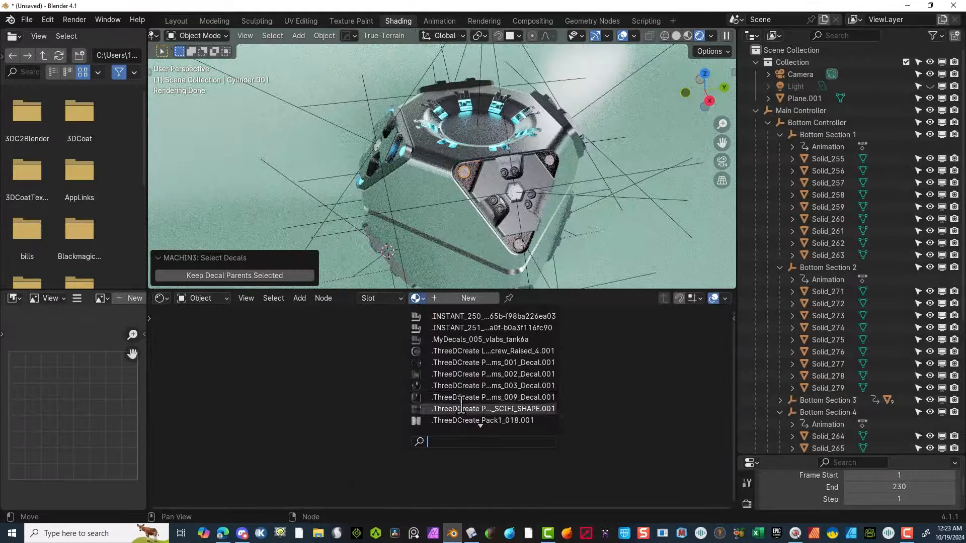
{"action": "left_click", "coordinate": [478, 420]}
{"action": "left_click", "coordinate": [518, 245]}
{"action": "left_click", "coordinate": [517, 245]}
{"action": "left_click", "coordinate": [420, 299]}
{"action": "scroll", "coordinate": [474, 428], "scroll_direction": "down", "scroll_amount": 10}
{"action": "left_click", "coordinate": [476, 421]}
Step: Assign Material.007 to that panel's upper-right light disc, Cylinder.003
{"action": "left_click", "coordinate": [550, 159]}
{"action": "left_click", "coordinate": [420, 299]}
{"action": "scroll", "coordinate": [446, 403], "scroll_direction": "down", "scroll_amount": 10}
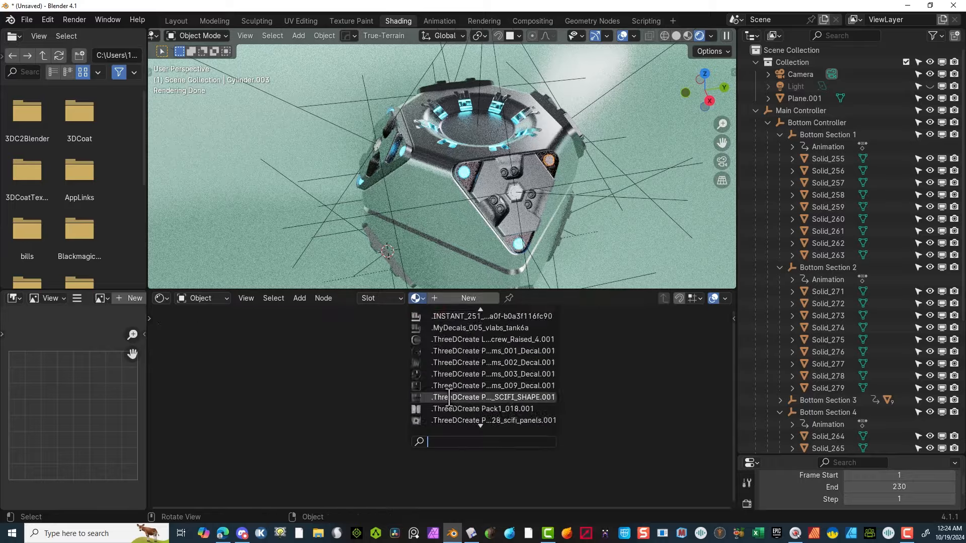
{"action": "left_click", "coordinate": [466, 380]}
Step: Move around to the next panel and assign Material.007 to its upper-left light disc, Cylinder.004
{"action": "middle_click_drag", "start_coordinate": [544, 189], "coordinate": [435, 176]}
{"action": "double_click", "coordinate": [481, 199]}
{"action": "left_click", "coordinate": [482, 199]}
{"action": "left_click", "coordinate": [419, 299]}
{"action": "scroll", "coordinate": [478, 422], "scroll_direction": "down", "scroll_amount": 10}
{"action": "scroll", "coordinate": [463, 422], "scroll_direction": "up", "scroll_amount": 8}
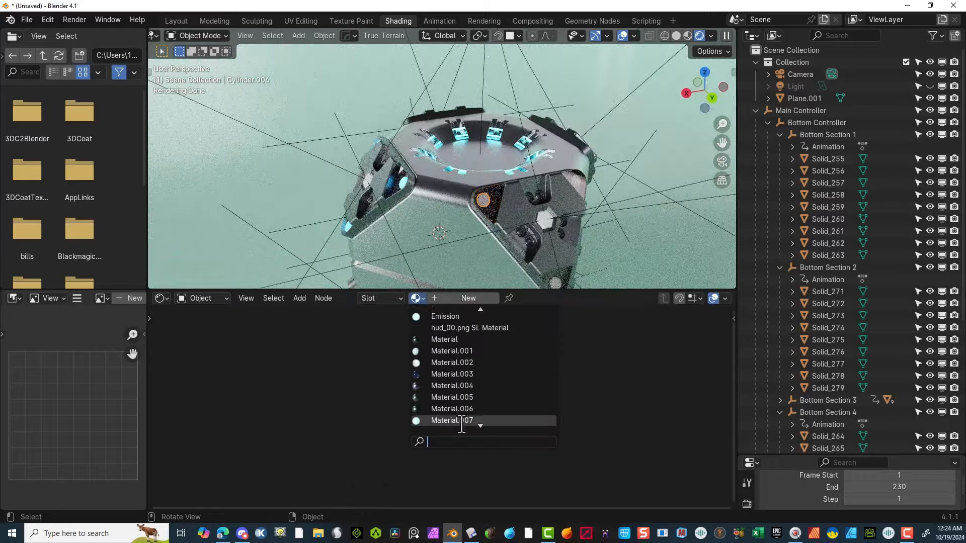
{"action": "left_click", "coordinate": [420, 299]}
{"action": "scroll", "coordinate": [460, 427], "scroll_direction": "down", "scroll_amount": 15}
{"action": "scroll", "coordinate": [463, 418], "scroll_direction": "up", "scroll_amount": 4}
{"action": "left_click", "coordinate": [468, 384]}
Step: Assign Material.007 to the panel's other two light discs, Cylinder.006 and Cylinder.005
{"action": "double_click", "coordinate": [575, 181]}
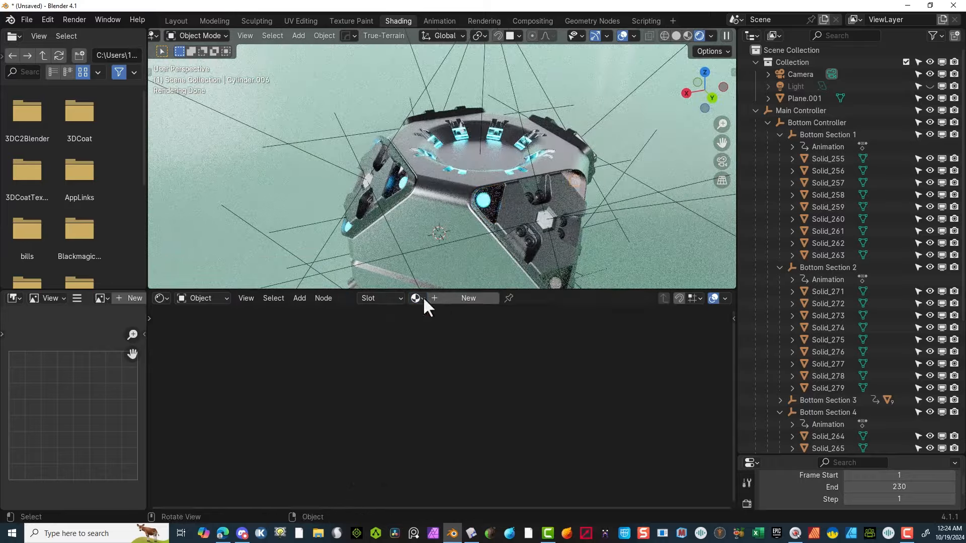
{"action": "left_click", "coordinate": [421, 299]}
{"action": "scroll", "coordinate": [473, 421], "scroll_direction": "down", "scroll_amount": 10}
{"action": "left_click", "coordinate": [474, 420]}
{"action": "middle_click_drag", "start_coordinate": [556, 267], "coordinate": [445, 229]}
{"action": "left_click", "coordinate": [437, 242]}
{"action": "left_click", "coordinate": [418, 298]}
{"action": "scroll", "coordinate": [486, 418], "scroll_direction": "down", "scroll_amount": 10}
{"action": "left_click", "coordinate": [489, 421]}
Step: Assign Material.007 to the upper-left light disc on the last panel with unlit discs
{"action": "middle_click_drag", "start_coordinate": [533, 206], "coordinate": [413, 157]}
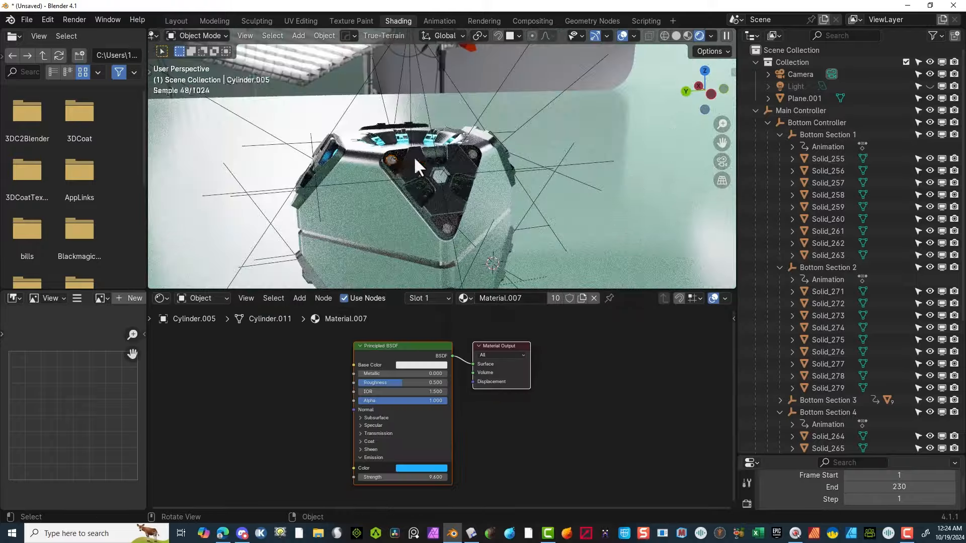
{"action": "left_click", "coordinate": [392, 160]}
{"action": "left_click", "coordinate": [419, 299]}
{"action": "scroll", "coordinate": [473, 398], "scroll_direction": "down", "scroll_amount": 10}
{"action": "left_click", "coordinate": [483, 410]}
Step: Assign Material.007 to the upper-right and lower light discs on the last panel
{"action": "left_click", "coordinate": [473, 153]}
{"action": "left_click", "coordinate": [419, 299]}
{"action": "scroll", "coordinate": [491, 418], "scroll_direction": "down", "scroll_amount": 10}
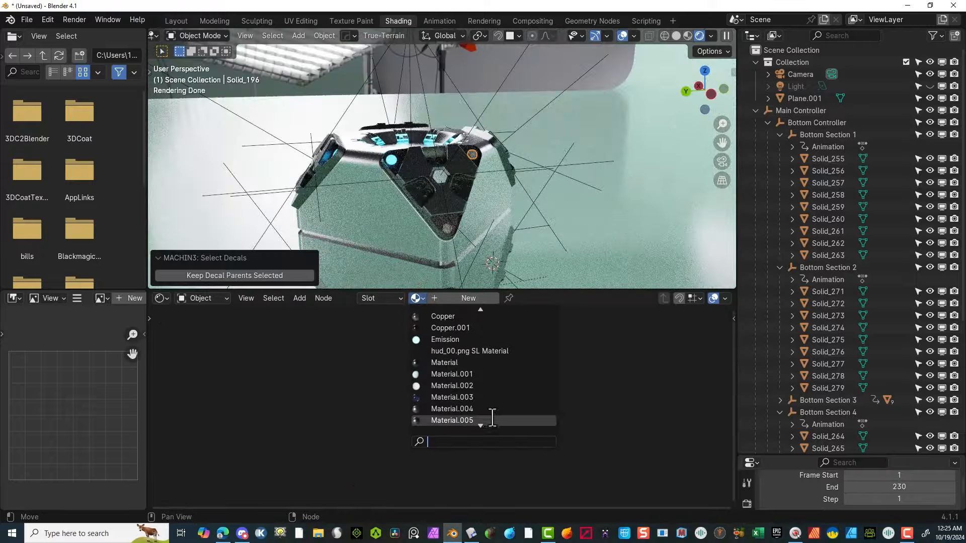
{"action": "left_click", "coordinate": [489, 420]}
{"action": "left_click", "coordinate": [447, 229]}
{"action": "left_click", "coordinate": [419, 299]}
{"action": "scroll", "coordinate": [471, 398], "scroll_direction": "down", "scroll_amount": 10}
{"action": "left_click", "coordinate": [470, 385]}
Step: Select the hexagonal frame Solid.008 at the panel's center and fine-tune the roughness of its dark metallic Material.010
{"action": "middle_click_drag", "start_coordinate": [347, 161], "coordinate": [186, 98]}
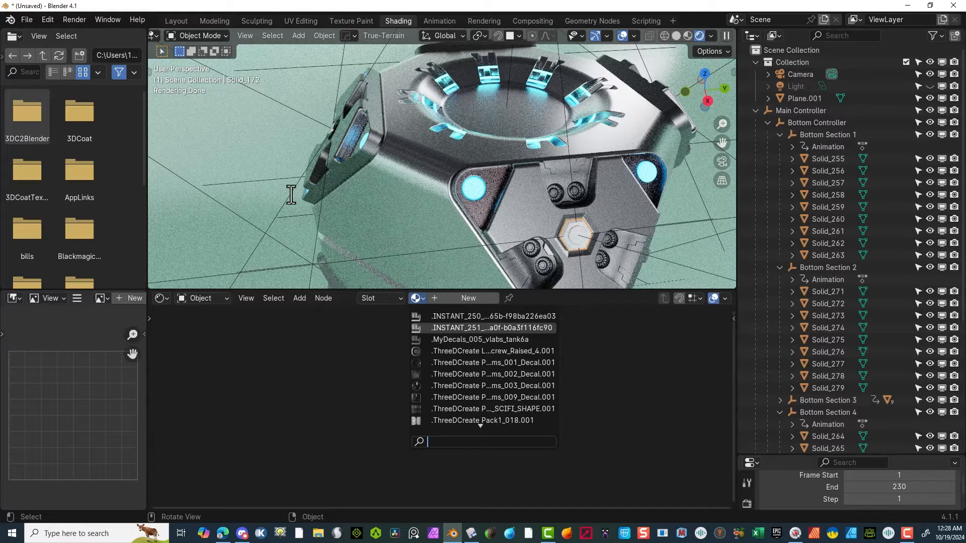
{"action": "middle_click_drag", "start_coordinate": [270, 217], "coordinate": [420, 180]}
{"action": "left_click", "coordinate": [423, 183]}
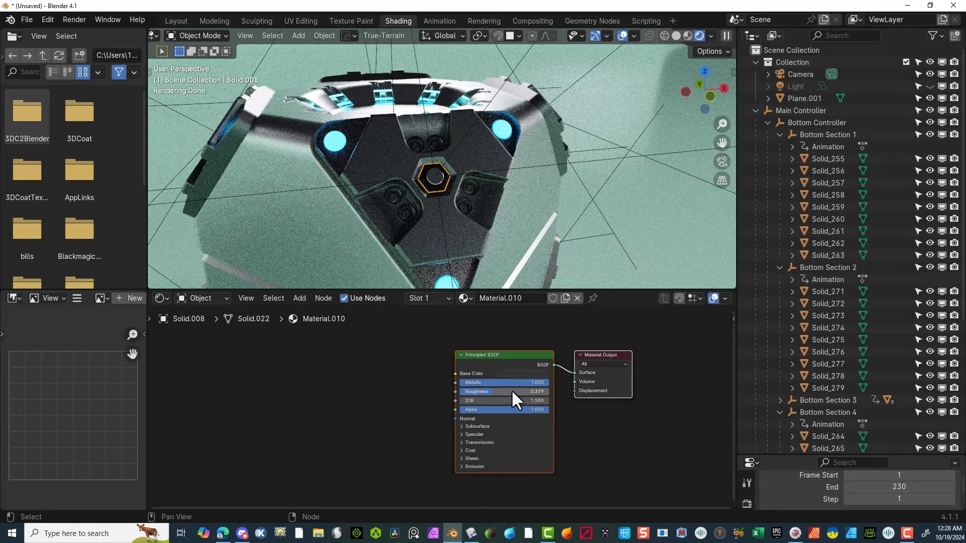
{"action": "left_click_drag", "start_coordinate": [485, 391], "coordinate": [488, 390]}
Step: Select the round cap Solid.009 inside the hexagon and set the metallic value of its Material.011 to 1
{"action": "left_click", "coordinate": [435, 174]}
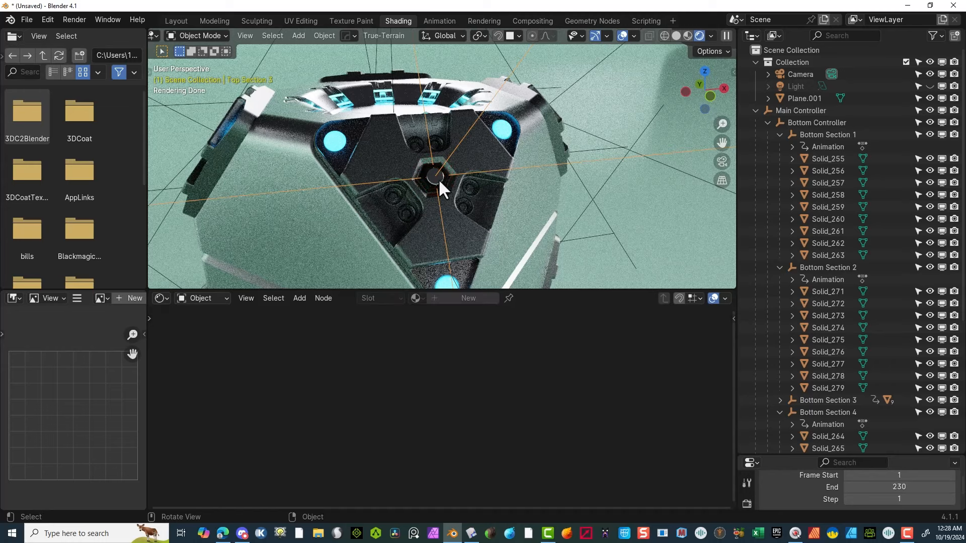
{"action": "left_click", "coordinate": [439, 180]}
{"action": "left_click", "coordinate": [502, 380]}
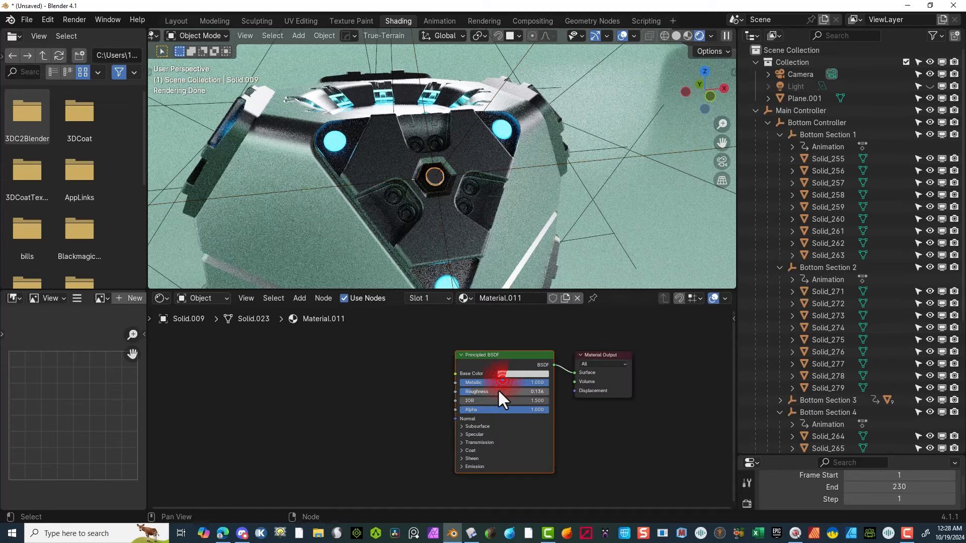
{"action": "double_click", "coordinate": [476, 383]}
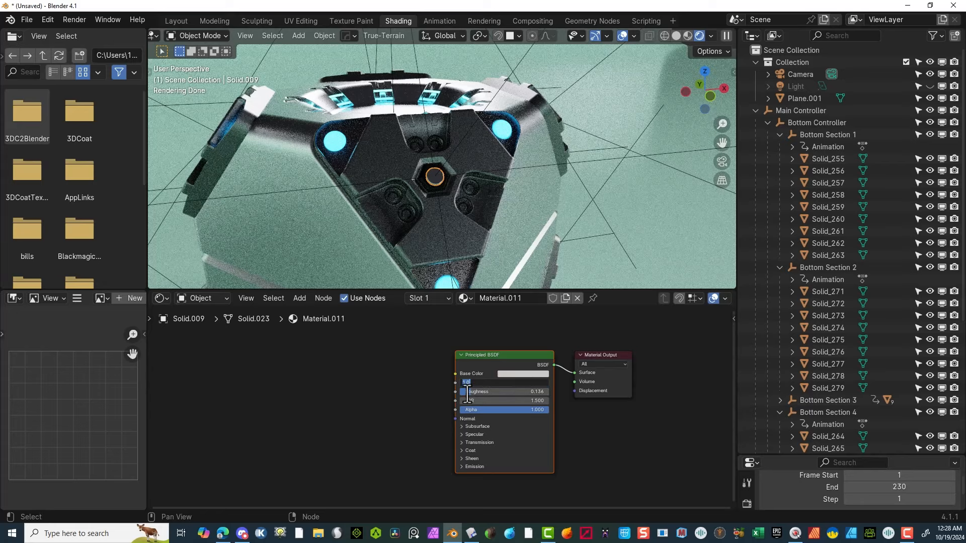
{"action": "key", "text": "Return"}
Step: Brighten the base color of the round cap's Material.011 to a lighter white and check it closer
{"action": "left_click", "coordinate": [511, 372]}
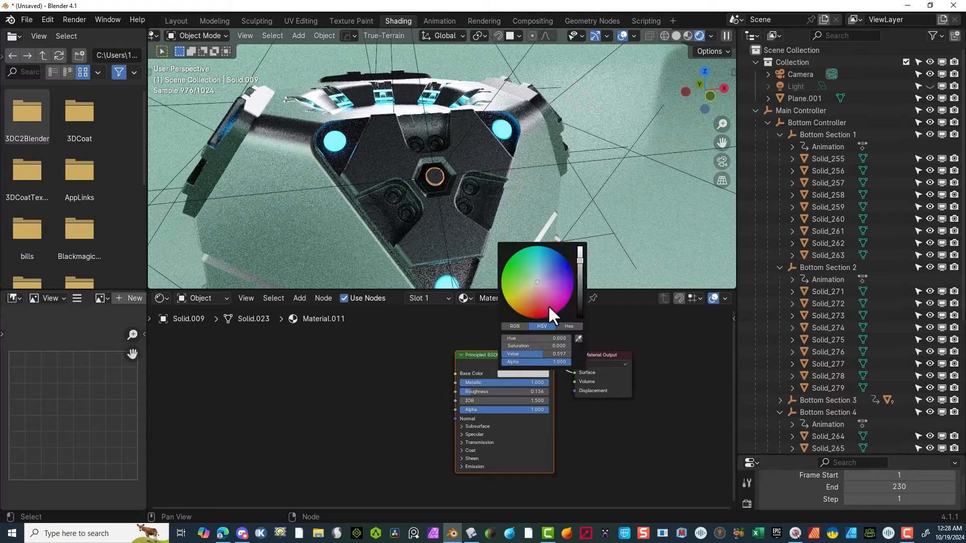
{"action": "left_click", "coordinate": [579, 251]}
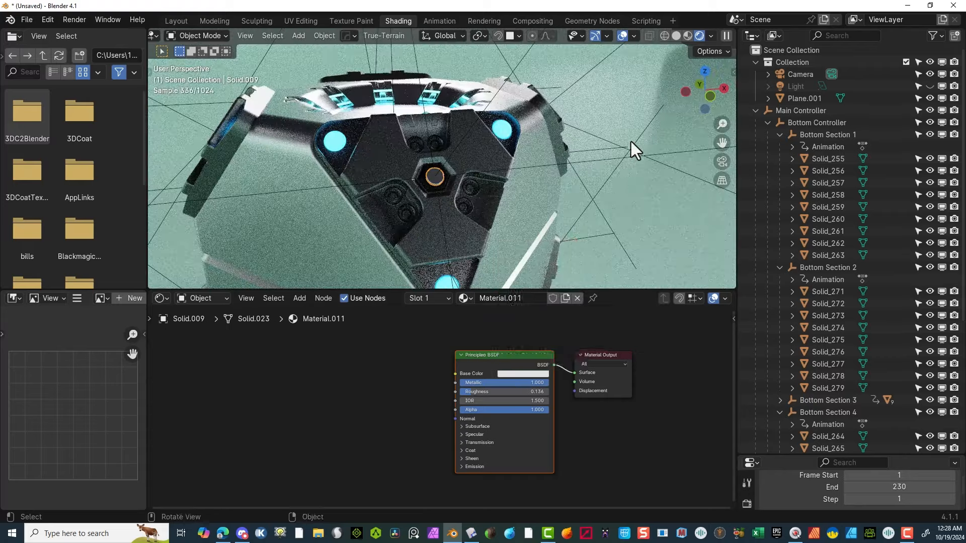
{"action": "left_click", "coordinate": [631, 141]}
{"action": "middle_click_drag", "start_coordinate": [473, 144], "coordinate": [454, 172]}
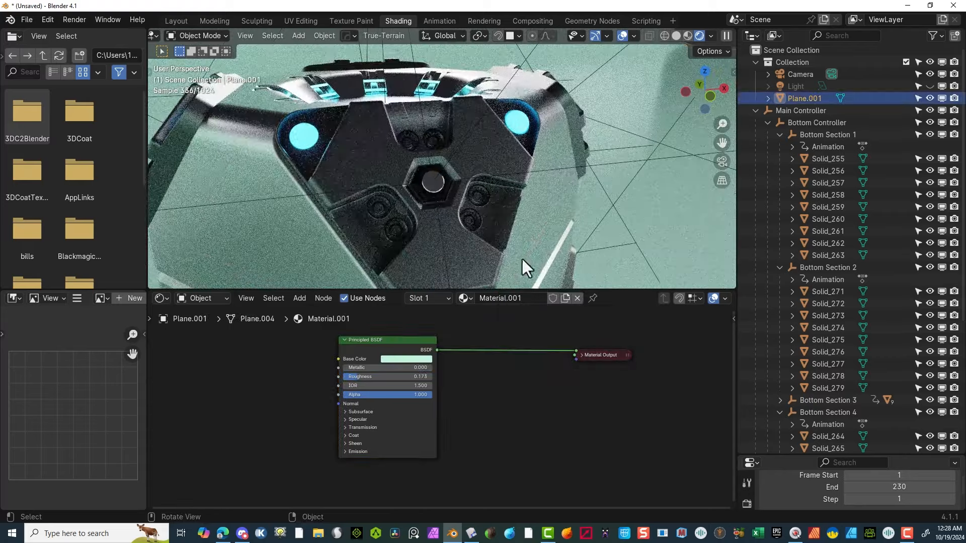
Step: Reuse the hexagon materials on the neighbouring panel's center, assigning Material.011 to its round cap, Solid_175
{"action": "left_click", "coordinate": [434, 185]}
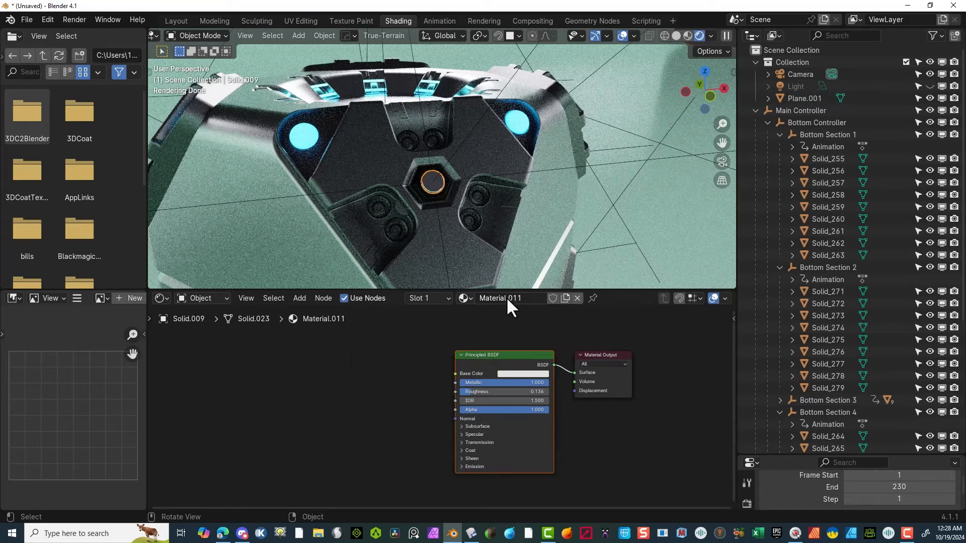
{"action": "middle_click_drag", "start_coordinate": [444, 198], "coordinate": [617, 203]}
{"action": "left_click", "coordinate": [627, 192]}
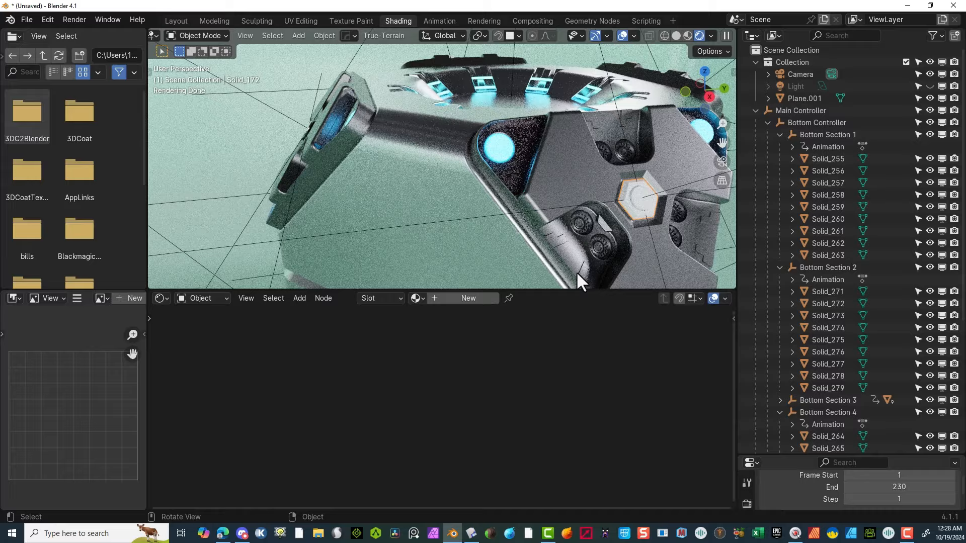
{"action": "left_click", "coordinate": [415, 297]}
{"action": "scroll", "coordinate": [476, 402], "scroll_direction": "up", "scroll_amount": 5}
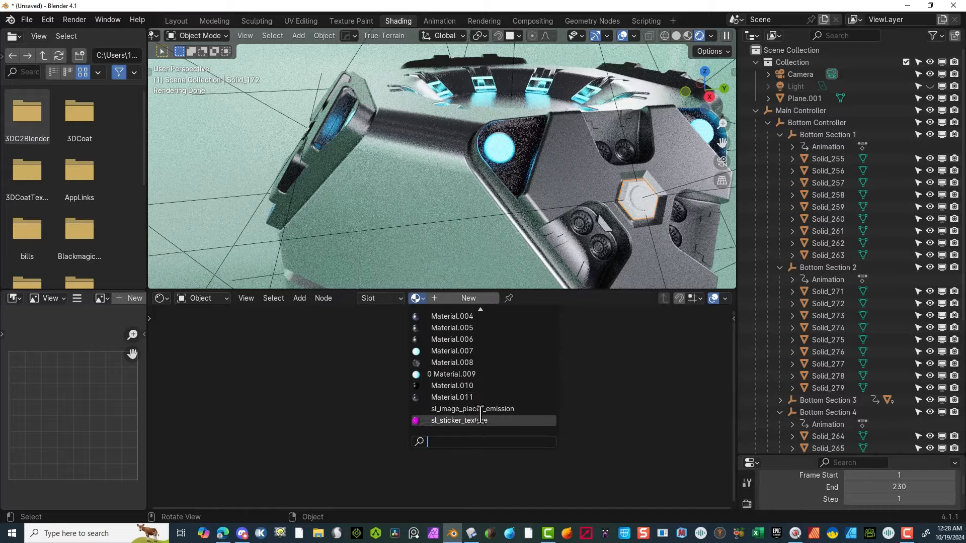
{"action": "left_click", "coordinate": [417, 298]}
{"action": "left_click", "coordinate": [452, 397]}
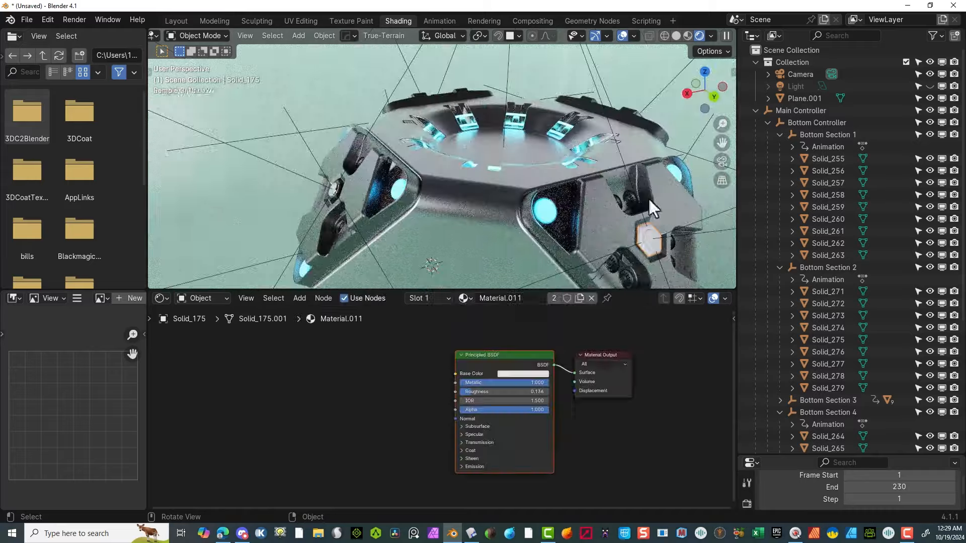
Step: Assign Material.010 to the hexagonal frame Solid.013 and Material.011 to the round cap Solid.014 on the next panel
{"action": "left_click", "coordinate": [650, 236]}
{"action": "left_click", "coordinate": [418, 297]}
{"action": "scroll", "coordinate": [478, 417], "scroll_direction": "down", "scroll_amount": 20}
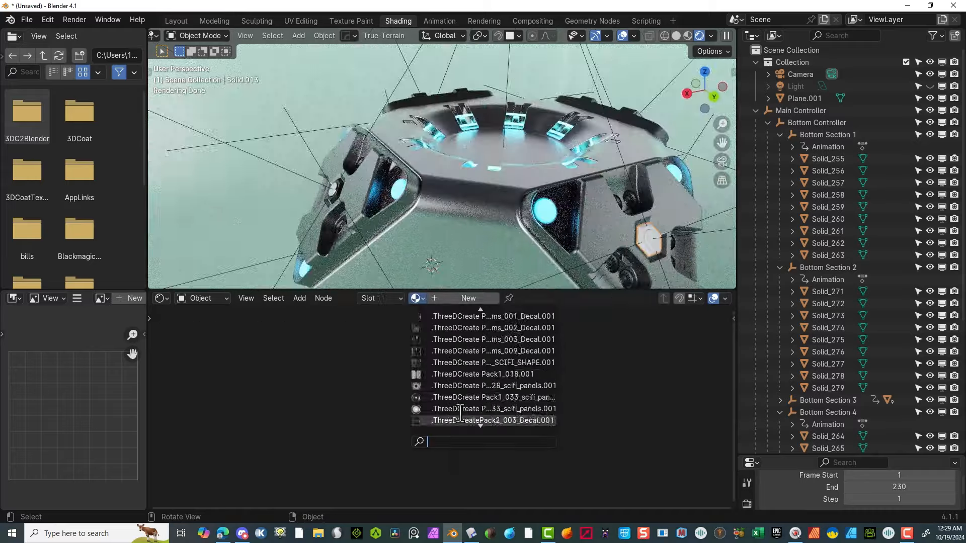
{"action": "left_click", "coordinate": [475, 397]}
{"action": "left_click", "coordinate": [652, 239]}
{"action": "left_click", "coordinate": [421, 299]}
{"action": "scroll", "coordinate": [475, 386], "scroll_direction": "down", "scroll_amount": 20}
{"action": "left_click", "coordinate": [477, 397]}
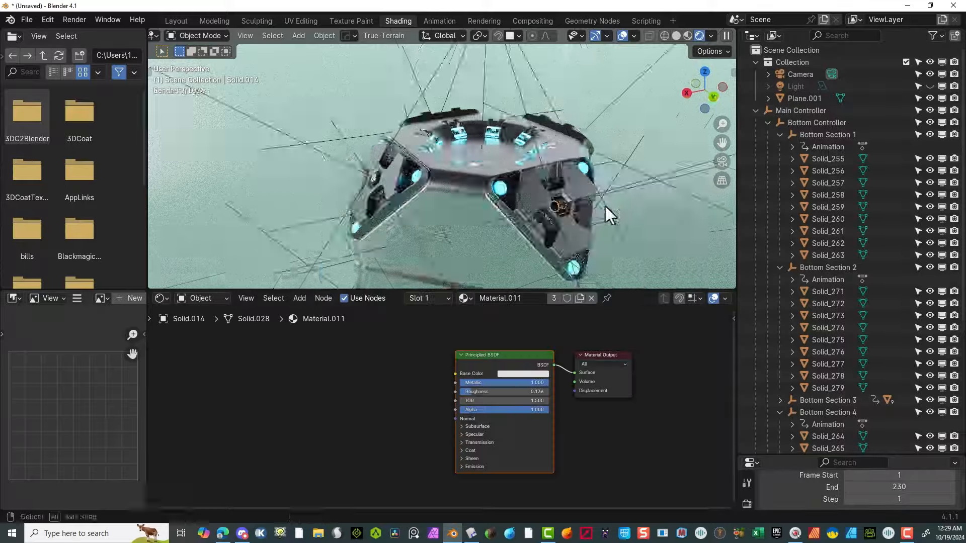
Step: Assign Material.010 to the central hexagonal frame and Material.011 to the round cap Solid_200 on the remaining upper panel
{"action": "left_click", "coordinate": [468, 224]}
{"action": "left_click", "coordinate": [418, 298]}
{"action": "scroll", "coordinate": [481, 386], "scroll_direction": "down", "scroll_amount": 20}
{"action": "left_click", "coordinate": [481, 385]}
{"action": "left_click", "coordinate": [468, 224]}
{"action": "left_click", "coordinate": [417, 298]}
{"action": "scroll", "coordinate": [463, 415], "scroll_direction": "down", "scroll_amount": 6}
{"action": "scroll", "coordinate": [464, 415], "scroll_direction": "down", "scroll_amount": 15}
{"action": "left_click", "coordinate": [472, 397]}
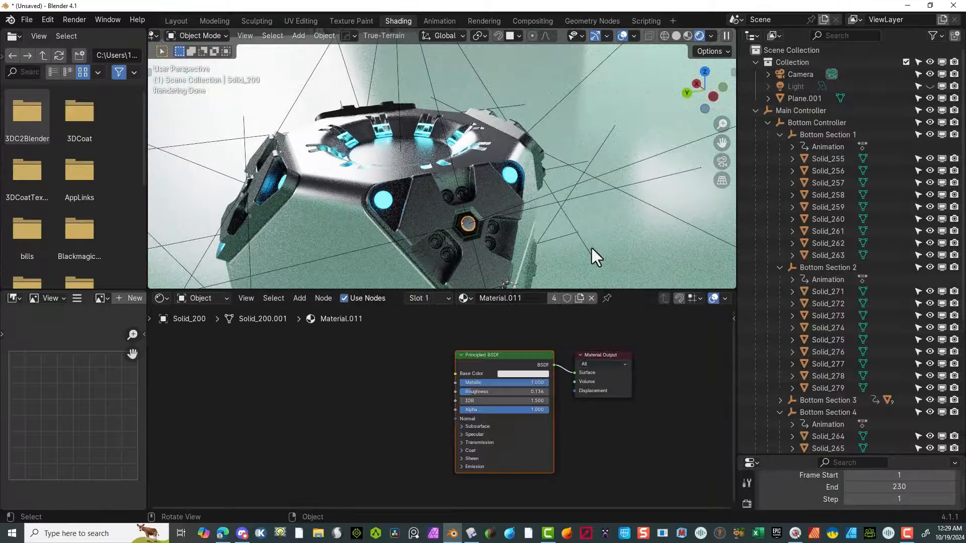
Step: Assign Material.010 to the central hexagonal frame Solid_269 and Material.011 to the round cap Solid_270 on Bottom Section 4's panel
{"action": "middle_click_drag", "start_coordinate": [687, 149], "coordinate": [533, 174]}
{"action": "scroll", "coordinate": [503, 201], "scroll_direction": "down", "scroll_amount": 4}
{"action": "middle_click_drag", "start_coordinate": [503, 226], "coordinate": [482, 196], "text": "shift"}
{"action": "scroll", "coordinate": [482, 196], "scroll_direction": "up", "scroll_amount": 5}
{"action": "left_click", "coordinate": [518, 171]}
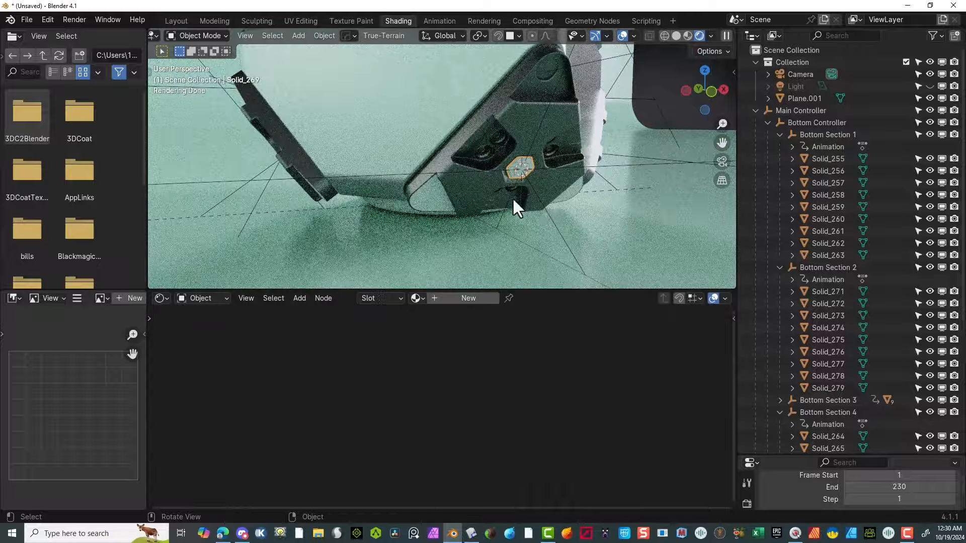
{"action": "left_click", "coordinate": [417, 298]}
{"action": "scroll", "coordinate": [472, 386], "scroll_direction": "down", "scroll_amount": 20}
{"action": "left_click", "coordinate": [478, 386]}
{"action": "left_click", "coordinate": [518, 163]}
{"action": "left_click", "coordinate": [418, 298]}
{"action": "scroll", "coordinate": [480, 409], "scroll_direction": "down", "scroll_amount": 20}
{"action": "left_click", "coordinate": [474, 397]}
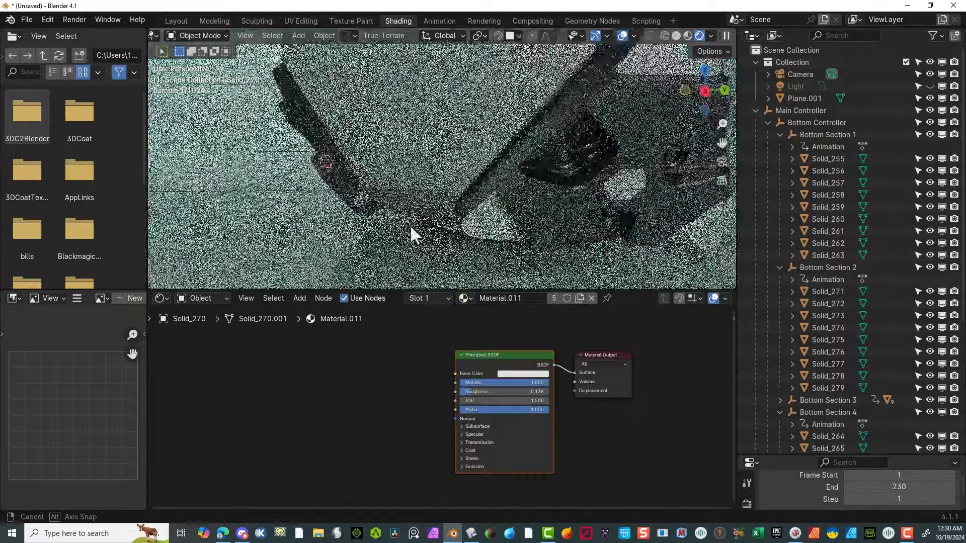
{"action": "middle_click_drag", "start_coordinate": [410, 225], "coordinate": [473, 191]}
{"action": "left_click", "coordinate": [465, 95]}
{"action": "left_click", "coordinate": [465, 95]}
{"action": "left_click", "coordinate": [444, 203]}
{"action": "left_click", "coordinate": [445, 202]}
{"action": "left_click_drag", "start_coordinate": [962, 316], "coordinate": [958, 462]}
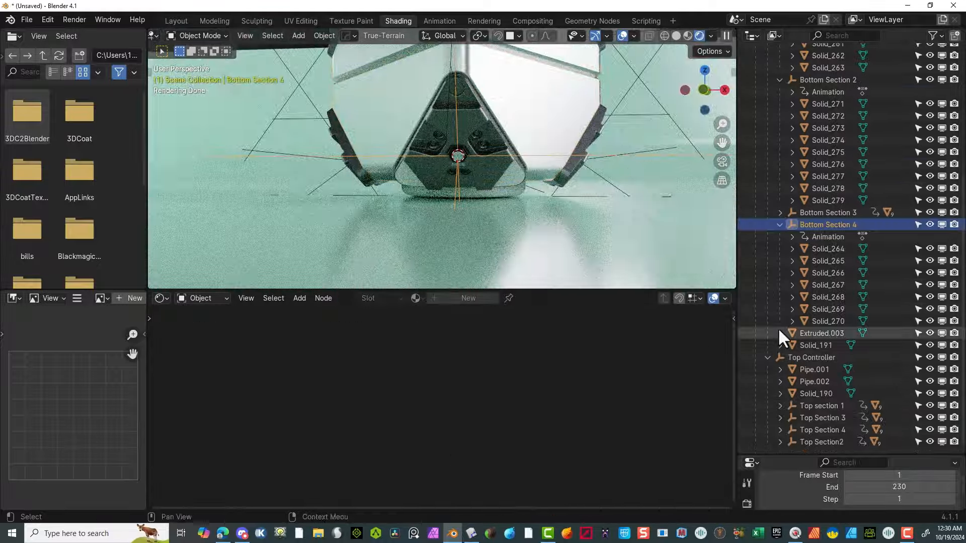
{"action": "scroll", "coordinate": [508, 155], "scroll_direction": "up", "scroll_amount": 2}
{"action": "middle_click_drag", "start_coordinate": [508, 154], "coordinate": [523, 160]}
{"action": "left_click", "coordinate": [523, 160]}
{"action": "left_click", "coordinate": [523, 160]}
{"action": "left_click", "coordinate": [523, 160]}
{"action": "left_click", "coordinate": [515, 67]}
Step: Assign Material.010 to the hexagonal frame Solid_262 and Material.011 to the round cap inside it on Bottom Section 1's panel
{"action": "middle_click_drag", "start_coordinate": [322, 146], "coordinate": [431, 143]}
{"action": "scroll", "coordinate": [431, 143], "scroll_direction": "up", "scroll_amount": 2}
{"action": "left_click", "coordinate": [422, 147]}
{"action": "left_click", "coordinate": [417, 299]}
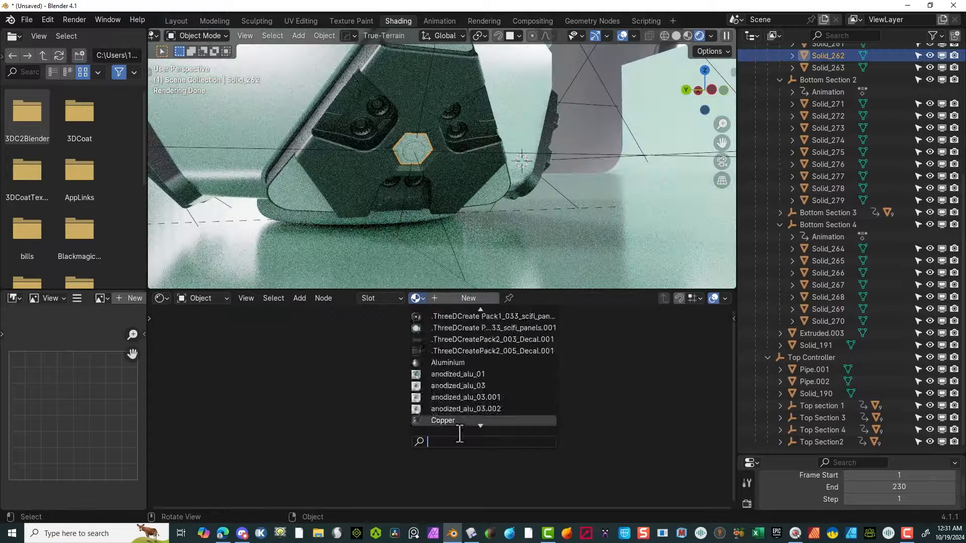
{"action": "scroll", "coordinate": [468, 384], "scroll_direction": "down", "scroll_amount": 18}
{"action": "left_click", "coordinate": [469, 402]}
{"action": "left_click", "coordinate": [414, 150]}
{"action": "left_click", "coordinate": [422, 297]}
{"action": "left_click", "coordinate": [471, 414]}
Step: Assign Material.010 to the hexagonal frame Solid_278 and Material.011 to the round cap Solid_279 on Bottom Section 2's panel
{"action": "middle_click_drag", "start_coordinate": [475, 188], "coordinate": [573, 186]}
{"action": "left_click", "coordinate": [506, 145]}
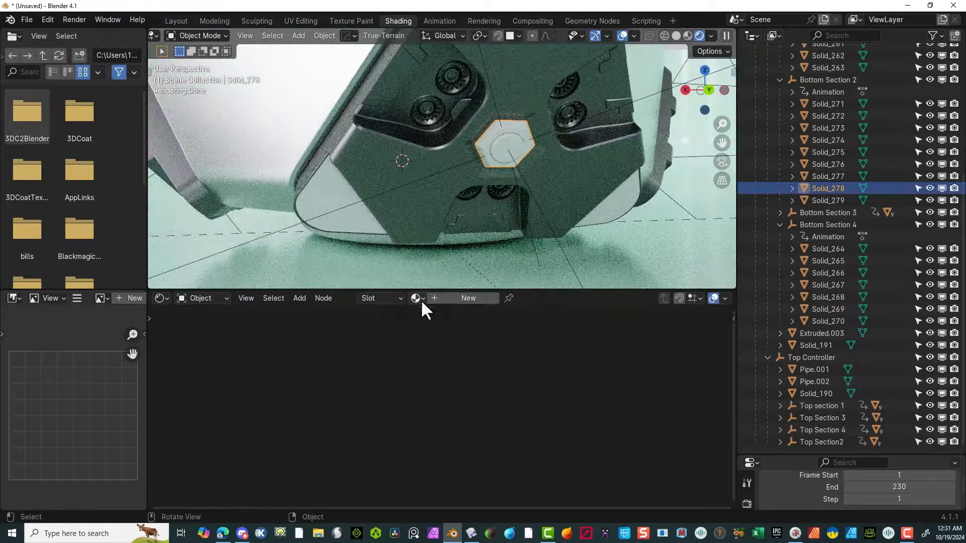
{"action": "left_click", "coordinate": [421, 299]}
{"action": "left_click", "coordinate": [472, 404]}
{"action": "left_click", "coordinate": [508, 147]}
{"action": "left_click", "coordinate": [418, 299]}
{"action": "scroll", "coordinate": [468, 377], "scroll_direction": "down", "scroll_amount": 18}
{"action": "left_click", "coordinate": [471, 414]}
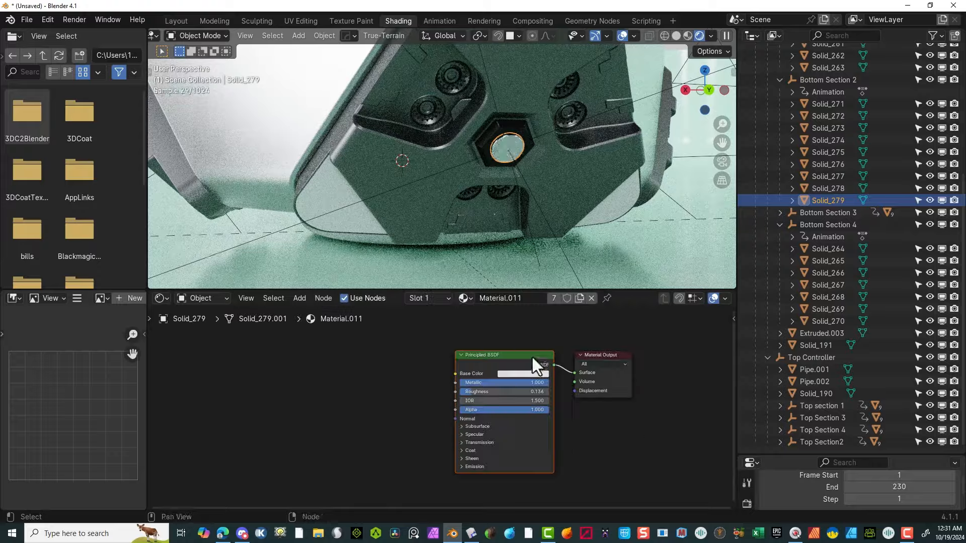
Step: Assign Material.010 to the central hexagonal frame and Material.011 to the round cap Solid_254 on Bottom Section 3's panel
{"action": "middle_click_drag", "start_coordinate": [483, 186], "coordinate": [568, 185]}
{"action": "scroll", "coordinate": [503, 176], "scroll_direction": "down", "scroll_amount": 2}
{"action": "left_click", "coordinate": [457, 163]}
{"action": "left_click", "coordinate": [419, 298]}
{"action": "scroll", "coordinate": [473, 397], "scroll_direction": "down", "scroll_amount": 18}
{"action": "left_click", "coordinate": [476, 420]}
{"action": "left_click", "coordinate": [457, 163]}
{"action": "left_click", "coordinate": [419, 298]}
{"action": "left_click", "coordinate": [468, 418]}
Step: Assign the glass Material.008 to both lower corner covers of Bottom Section 4's panel, including Solid_265
{"action": "middle_click_drag", "start_coordinate": [488, 219], "coordinate": [582, 225]}
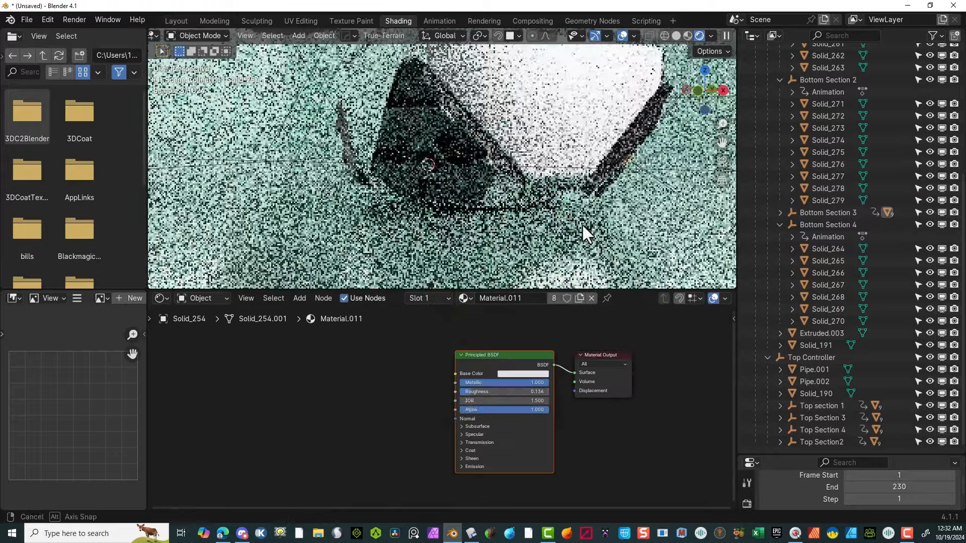
{"action": "left_click", "coordinate": [511, 189]}
{"action": "left_click", "coordinate": [416, 298]}
{"action": "scroll", "coordinate": [473, 397], "scroll_direction": "down", "scroll_amount": 15}
{"action": "left_click", "coordinate": [471, 414]}
{"action": "left_click", "coordinate": [389, 201]}
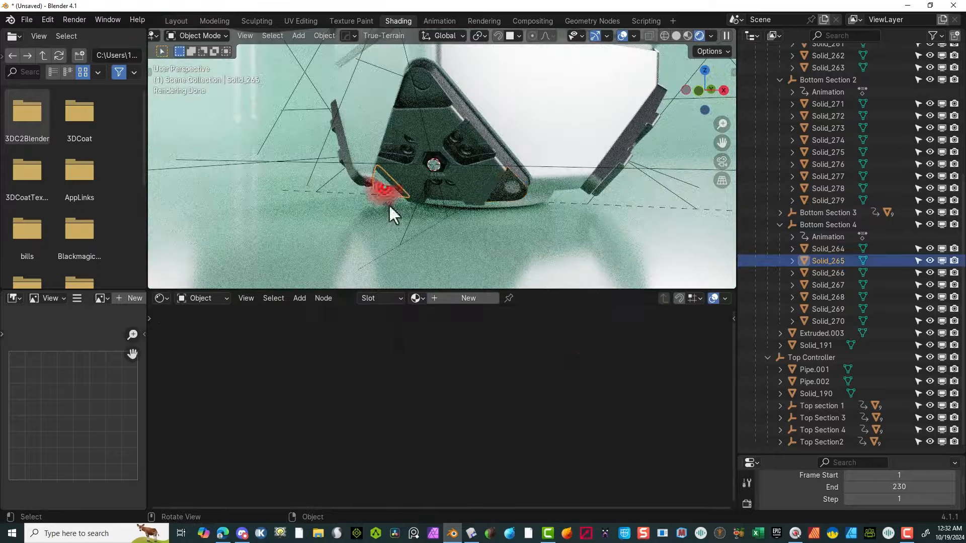
{"action": "left_click", "coordinate": [416, 298]}
{"action": "left_click", "coordinate": [442, 409]}
Step: Assign the glass Material.008 to all three corner covers of Bottom Section 1's panel, including Solid_256 and Solid_258
{"action": "middle_click_drag", "start_coordinate": [428, 221], "coordinate": [539, 221]}
{"action": "left_click", "coordinate": [470, 185]}
{"action": "left_click", "coordinate": [415, 298]}
{"action": "left_click", "coordinate": [474, 363]}
{"action": "left_click", "coordinate": [324, 191]}
{"action": "left_click", "coordinate": [415, 298]}
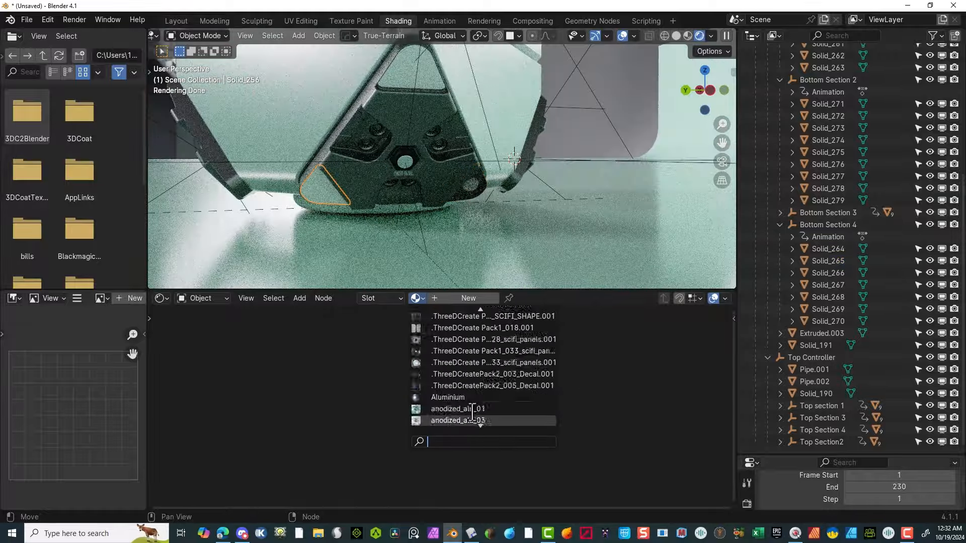
{"action": "left_click", "coordinate": [476, 409]}
{"action": "left_click", "coordinate": [414, 70]}
{"action": "left_click", "coordinate": [416, 299]}
{"action": "scroll", "coordinate": [479, 418], "scroll_direction": "down", "scroll_amount": 15}
{"action": "left_click", "coordinate": [475, 406]}
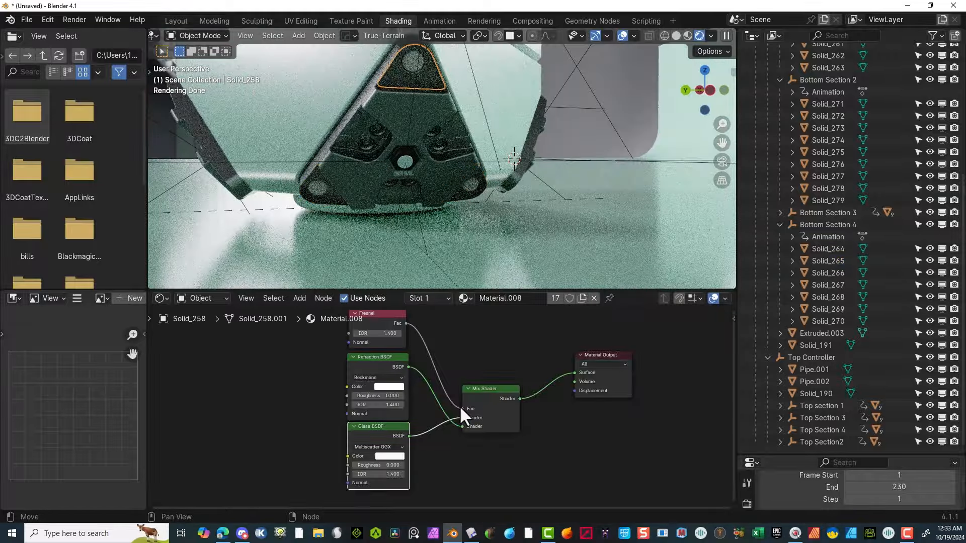
Step: Assign the blue emissive Material.009 to the three round corner lights of Bottom Section 1's panel, including Solid_260 and Solid_261
{"action": "double_click", "coordinate": [415, 63]}
{"action": "left_click", "coordinate": [415, 299]}
{"action": "scroll", "coordinate": [458, 429], "scroll_direction": "down", "scroll_amount": 15}
{"action": "left_click", "coordinate": [473, 353]}
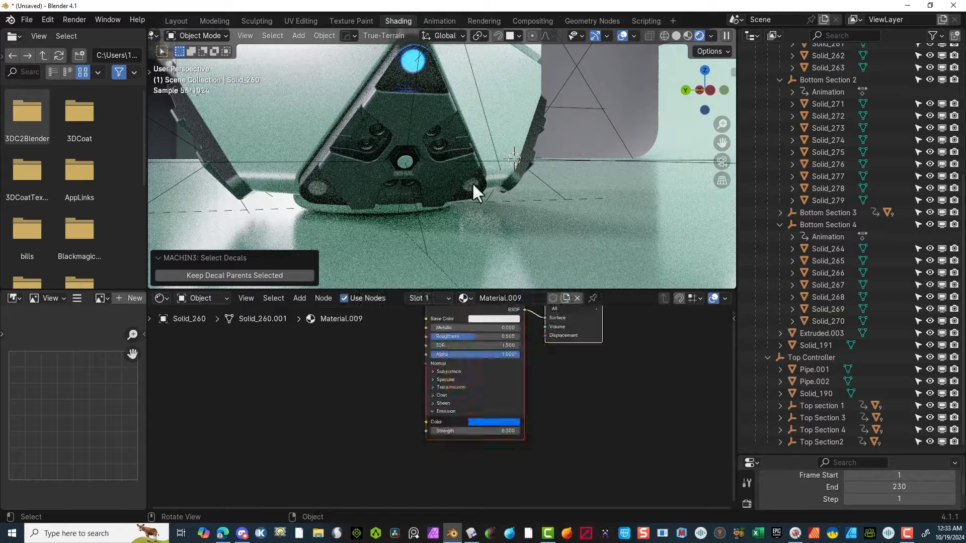
{"action": "left_click", "coordinate": [472, 183]}
{"action": "left_click", "coordinate": [416, 299]}
{"action": "scroll", "coordinate": [474, 428], "scroll_direction": "down", "scroll_amount": 10}
{"action": "scroll", "coordinate": [474, 429], "scroll_direction": "down", "scroll_amount": 3}
{"action": "left_click", "coordinate": [474, 398]}
{"action": "left_click", "coordinate": [318, 188]}
{"action": "left_click", "coordinate": [418, 298]}
{"action": "scroll", "coordinate": [482, 420], "scroll_direction": "down", "scroll_amount": 15}
{"action": "left_click", "coordinate": [478, 397]}
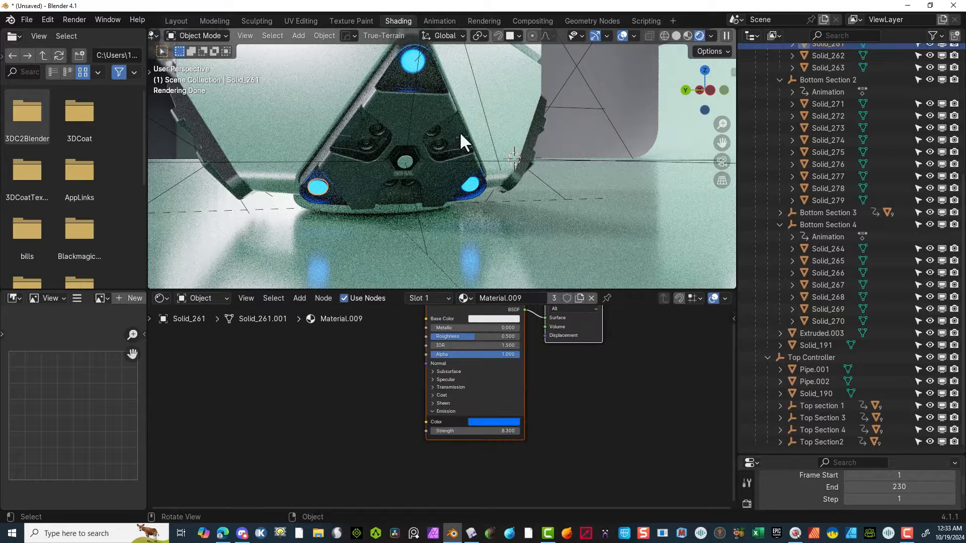
Step: Assign Material.008 to the lower-right corner cover of Bottom Section 2's panel and Material.009 to its round light, Solid_277
{"action": "middle_click_drag", "start_coordinate": [460, 131], "coordinate": [572, 136]}
{"action": "left_click", "coordinate": [492, 199]}
{"action": "left_click", "coordinate": [419, 299]}
{"action": "scroll", "coordinate": [477, 420], "scroll_direction": "down", "scroll_amount": 15}
{"action": "left_click", "coordinate": [476, 387]}
{"action": "left_click", "coordinate": [419, 177]}
{"action": "left_click", "coordinate": [416, 298]}
{"action": "scroll", "coordinate": [479, 420], "scroll_direction": "down", "scroll_amount": 15}
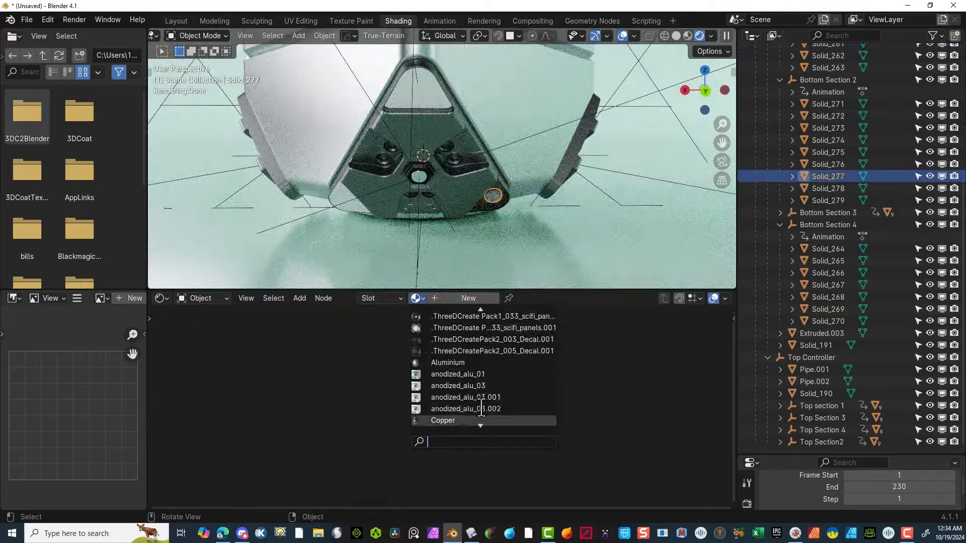
{"action": "left_click", "coordinate": [477, 387]}
Step: Assign Material.008 to the lower-left corner cover of Bottom Section 2's panel and Material.009 to its round light, Solid_275
{"action": "left_click", "coordinate": [350, 199]}
{"action": "left_click", "coordinate": [416, 298]}
{"action": "scroll", "coordinate": [473, 417], "scroll_direction": "down", "scroll_amount": 15}
{"action": "left_click", "coordinate": [463, 385]}
{"action": "double_click", "coordinate": [348, 200]}
{"action": "left_click", "coordinate": [417, 299]}
{"action": "scroll", "coordinate": [473, 419], "scroll_direction": "down", "scroll_amount": 15}
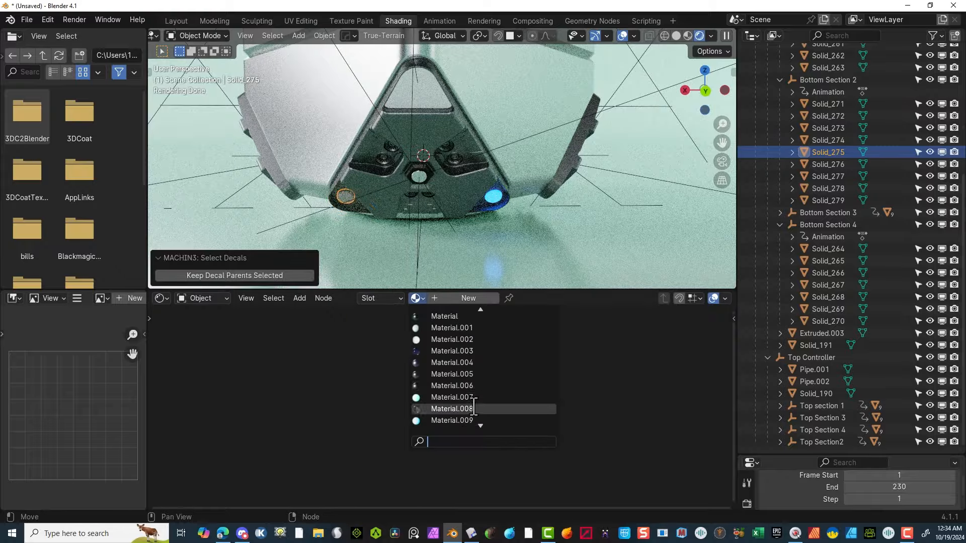
{"action": "left_click", "coordinate": [473, 407]}
{"action": "left_click", "coordinate": [349, 199]}
{"action": "left_click", "coordinate": [346, 197]}
{"action": "left_click", "coordinate": [468, 298]}
{"action": "left_click", "coordinate": [518, 397]}
Step: Assign Material.008 to the upper corner cover Solid_274 on Bottom Section 2's panel and Material.009 to the round light behind it
{"action": "left_click", "coordinate": [440, 100]}
{"action": "left_click", "coordinate": [418, 298]}
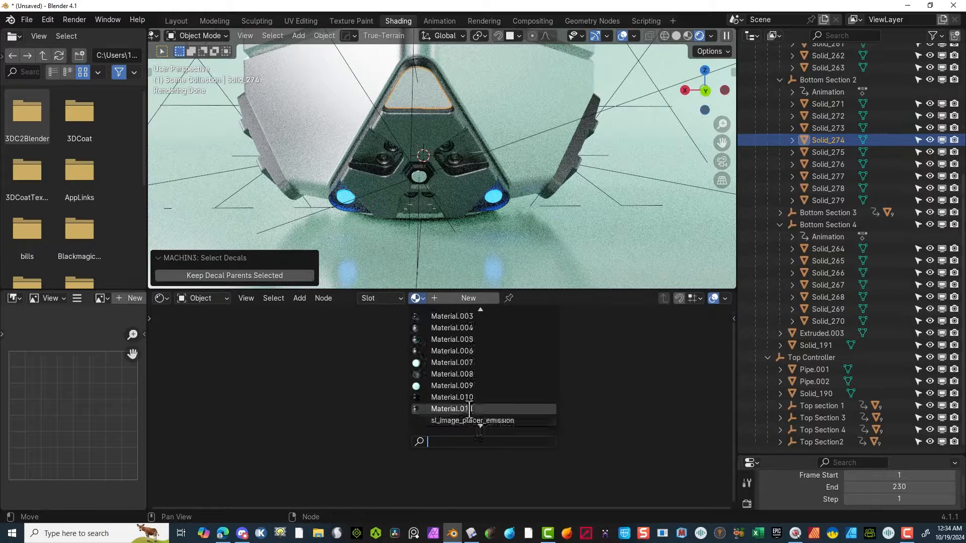
{"action": "left_click", "coordinate": [476, 387]}
{"action": "left_click", "coordinate": [418, 82]}
{"action": "left_click", "coordinate": [417, 298]}
{"action": "scroll", "coordinate": [464, 424], "scroll_direction": "down", "scroll_amount": 15}
{"action": "left_click", "coordinate": [463, 421]}
Step: Assign Material.008 to the upper corner cover Solid_249 on Bottom Section 3's panel and Material.009 to its round light
{"action": "middle_click_drag", "start_coordinate": [403, 160], "coordinate": [534, 161]}
{"action": "left_click", "coordinate": [542, 107]}
{"action": "left_click", "coordinate": [417, 299]}
{"action": "scroll", "coordinate": [478, 421], "scroll_direction": "down", "scroll_amount": 15}
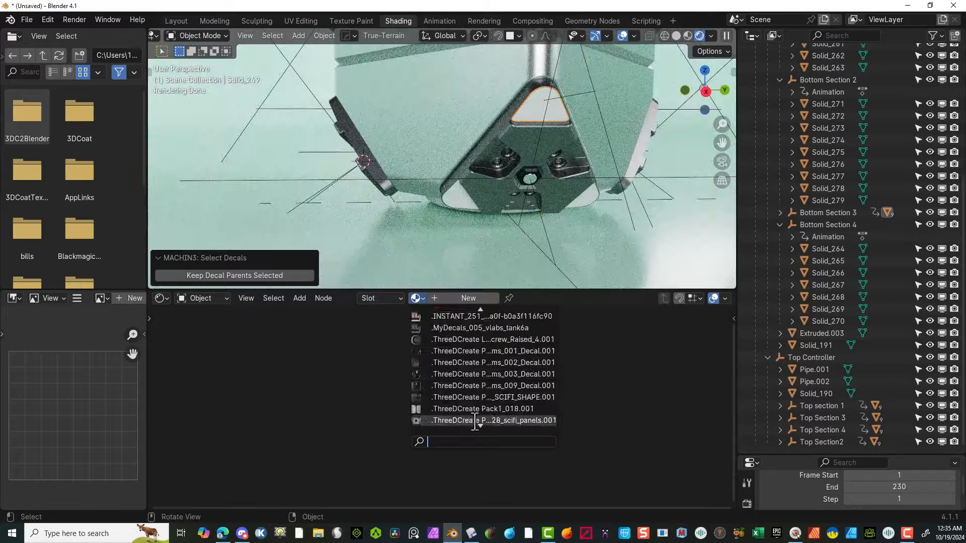
{"action": "left_click", "coordinate": [476, 388]}
{"action": "left_click", "coordinate": [545, 98]}
{"action": "left_click", "coordinate": [416, 298]}
{"action": "left_click", "coordinate": [474, 404]}
Step: Assign Material.008 to the lower-right corner cover Solid_247 on Bottom Section 3's panel and Material.009 to its round light
{"action": "left_click", "coordinate": [586, 195]}
{"action": "left_click", "coordinate": [417, 298]}
{"action": "scroll", "coordinate": [478, 434], "scroll_direction": "down", "scroll_amount": 15}
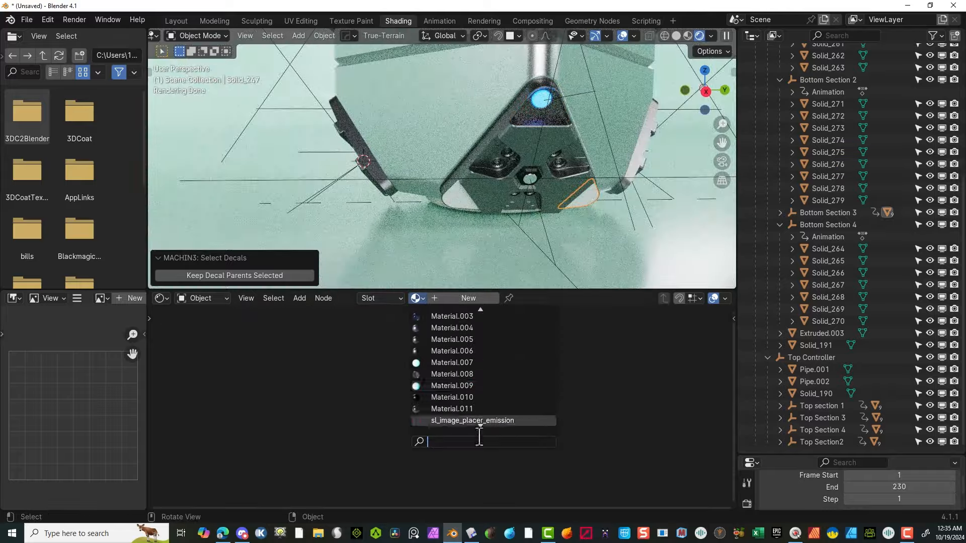
{"action": "left_click", "coordinate": [476, 389]}
{"action": "left_click", "coordinate": [589, 195]}
{"action": "left_click", "coordinate": [418, 298]}
{"action": "scroll", "coordinate": [474, 402], "scroll_direction": "down", "scroll_amount": 15}
{"action": "left_click", "coordinate": [473, 376]}
Step: Assign Material.008 to the lower-left corner cover Solid_248 on Bottom Section 3's panel and Material.009 to its round light
{"action": "double_click", "coordinate": [457, 196]}
{"action": "left_click", "coordinate": [418, 298]}
{"action": "left_click", "coordinate": [475, 389]}
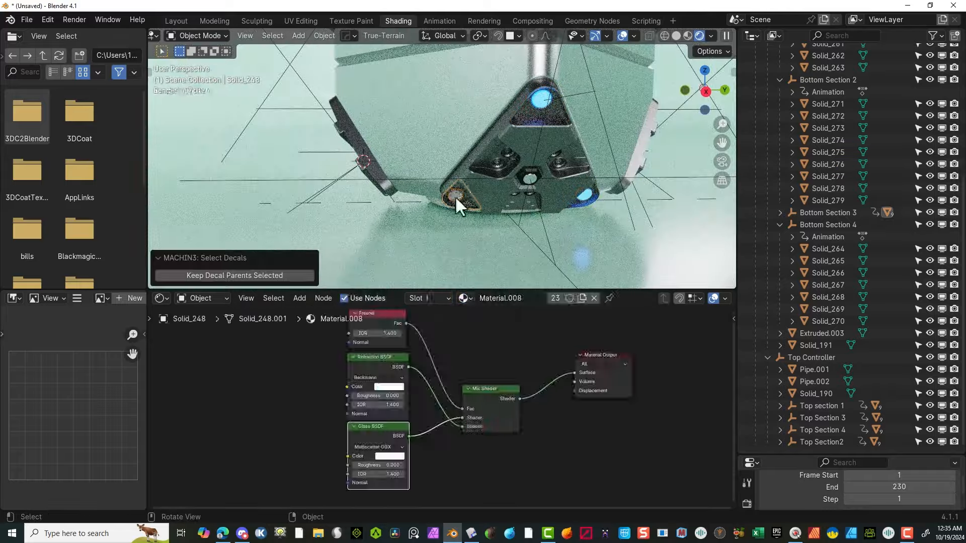
{"action": "left_click", "coordinate": [455, 195]}
{"action": "left_click", "coordinate": [418, 299]}
{"action": "left_click", "coordinate": [476, 397]}
Step: Assign Material.009 to both lower corner lights of Bottom Section 4's panel, including Solid_267
{"action": "middle_click_drag", "start_coordinate": [433, 174], "coordinate": [569, 177]}
{"action": "left_click", "coordinate": [422, 176]}
{"action": "left_click", "coordinate": [418, 299]}
{"action": "left_click", "coordinate": [477, 397]}
{"action": "left_click", "coordinate": [424, 175]}
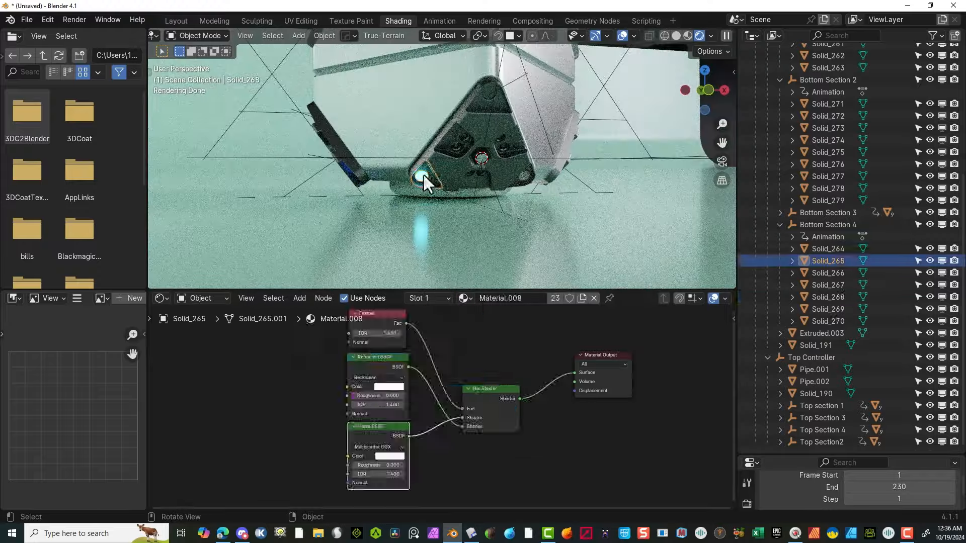
{"action": "left_click", "coordinate": [424, 175]}
{"action": "left_click", "coordinate": [464, 299]}
{"action": "left_click", "coordinate": [499, 398]}
{"action": "left_click", "coordinate": [525, 175]}
{"action": "left_click", "coordinate": [417, 298]}
{"action": "scroll", "coordinate": [495, 425], "scroll_direction": "down", "scroll_amount": 15}
{"action": "left_click", "coordinate": [473, 375]}
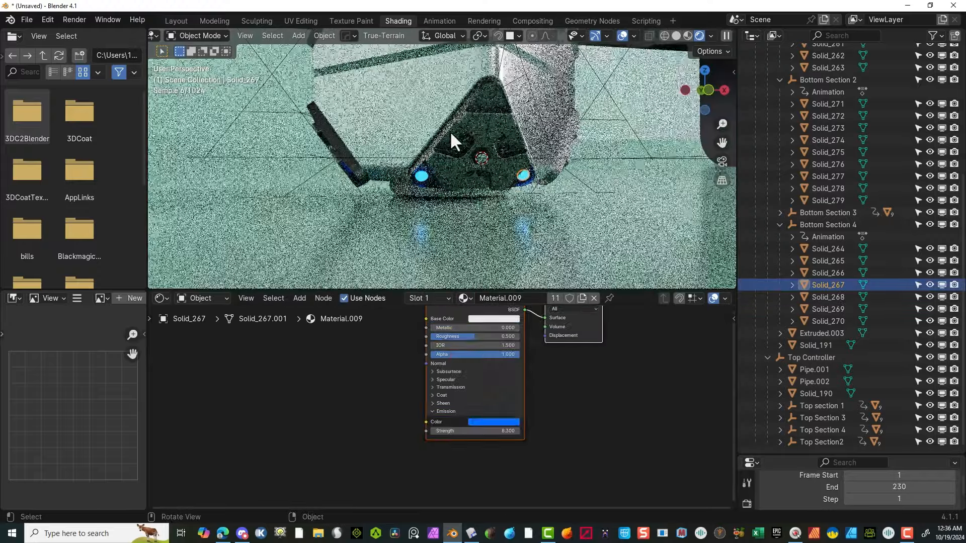
Step: Hide the panel and shell parts around Bottom Section 4 to look inside, and reveal all hidden objects
{"action": "middle_click_drag", "start_coordinate": [449, 131], "coordinate": [691, 191]}
{"action": "left_click", "coordinate": [417, 189]}
{"action": "key", "text": "h"}
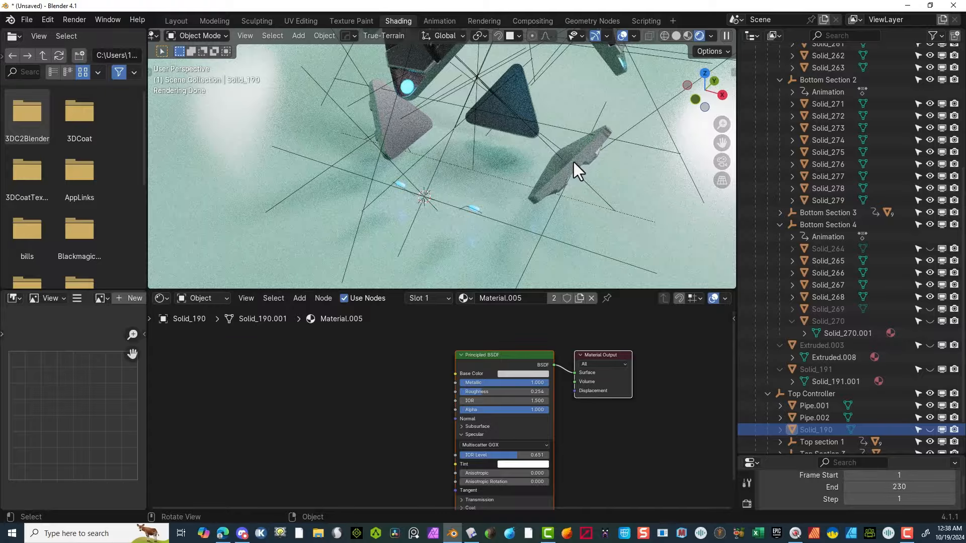
{"action": "key", "text": "alt+h"}
{"action": "scroll", "coordinate": [913, 176], "scroll_direction": "up", "scroll_amount": 5}
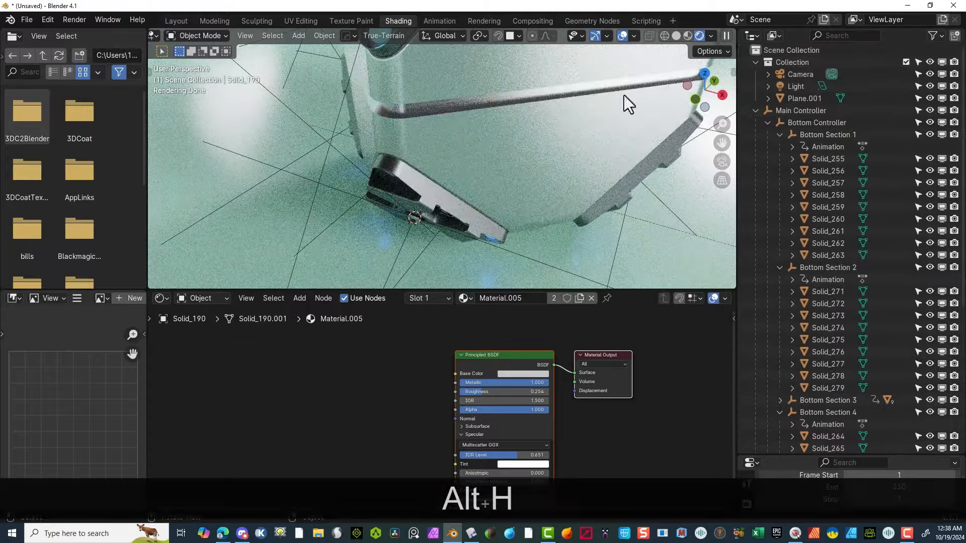
Step: Play the animation, move the timeline to frame 11 and inspect the closed sphere up close
{"action": "key", "text": "space"}
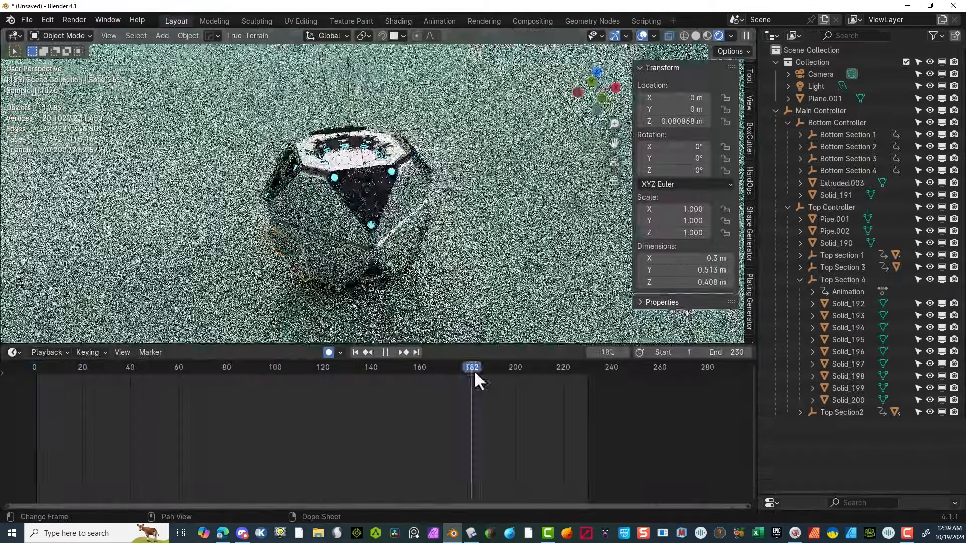
{"action": "left_click_drag", "start_coordinate": [474, 372], "coordinate": [167, 438]}
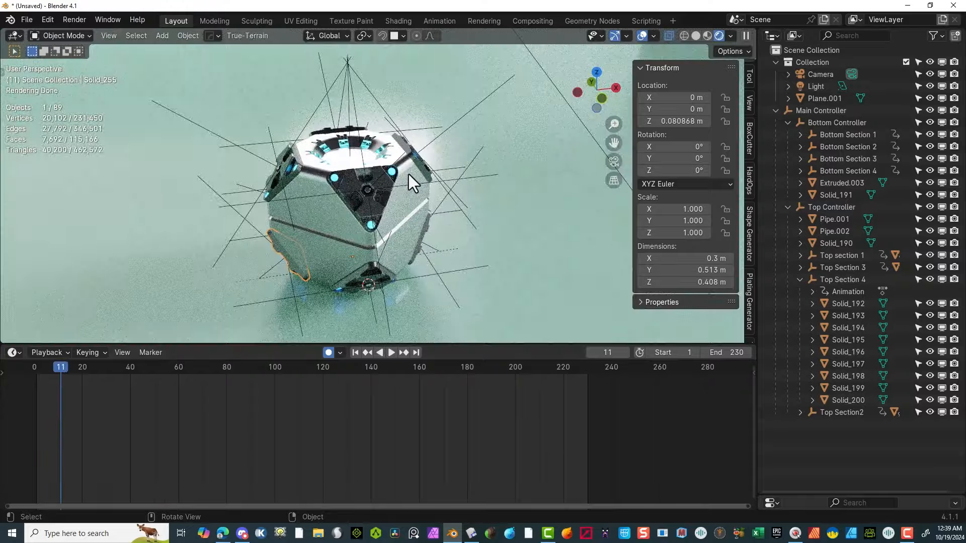
{"action": "scroll", "coordinate": [409, 174], "scroll_direction": "up", "scroll_amount": 6}
{"action": "middle_click_drag", "start_coordinate": [408, 174], "coordinate": [444, 132]}
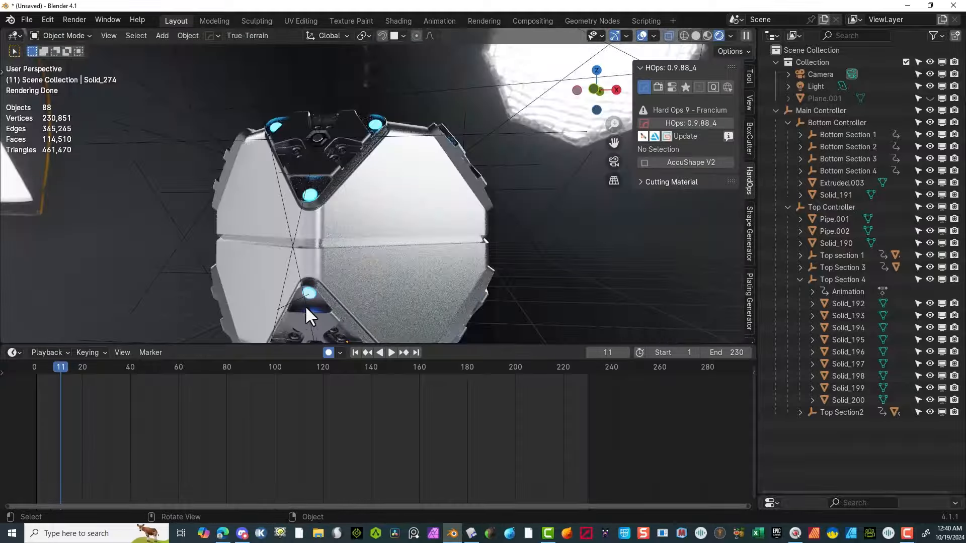
Step: Try rotating the selected part of the sphere
{"action": "left_click", "coordinate": [300, 304]}
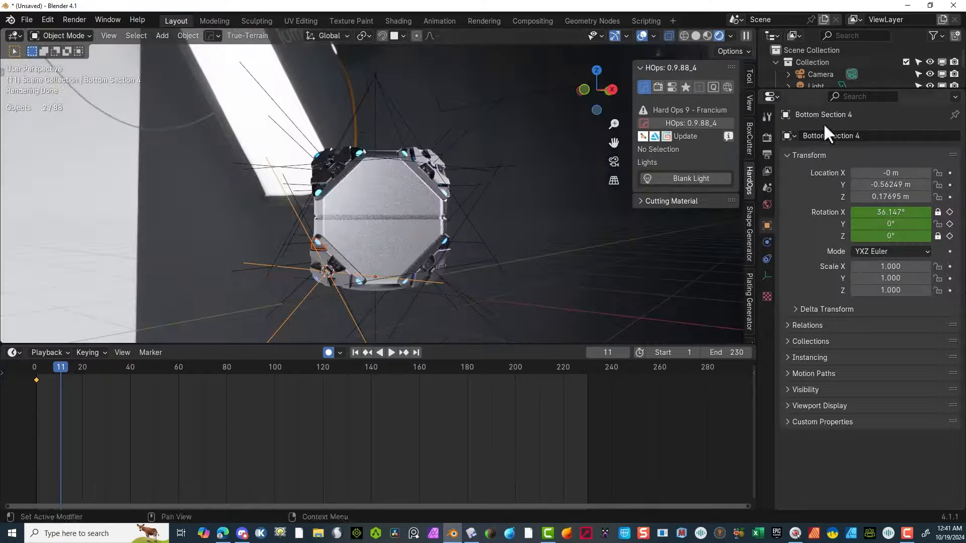
{"action": "left_click", "coordinate": [349, 233]}
{"action": "key", "text": "r"}
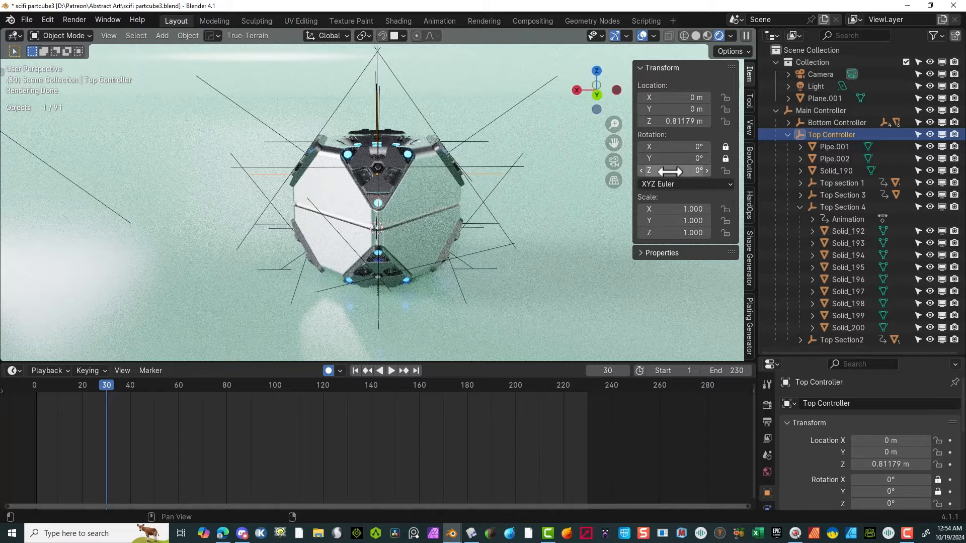
Step: Rotate the Top Controller to 90° around Z at frame 30 and insert rotation keyframes
{"action": "left_click_drag", "start_coordinate": [672, 170], "coordinate": [713, 171]}
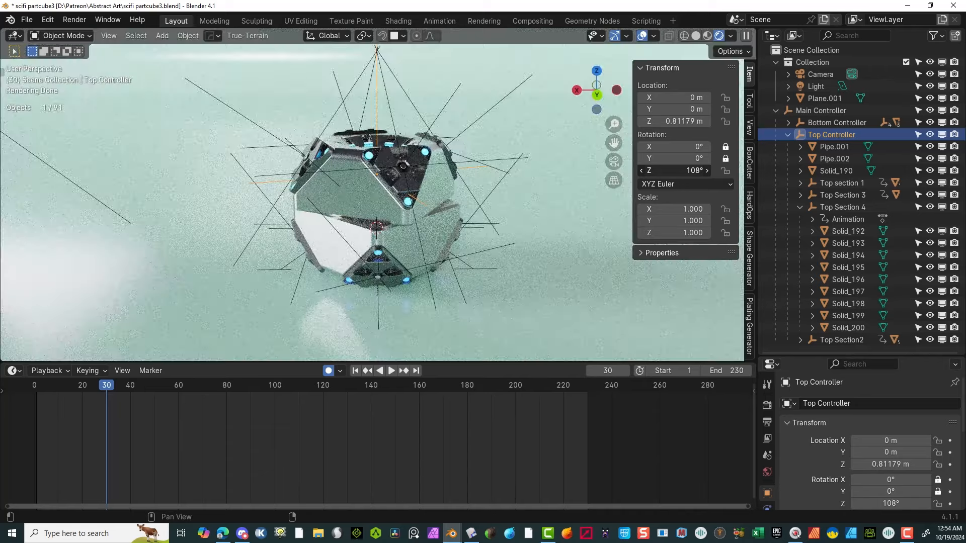
{"action": "mouse_move", "coordinate": [713, 171]}
{"action": "left_mouse_down"}
{"action": "mouse_move", "coordinate": [670, 171]}
{"action": "mouse_move", "coordinate": [704, 171]}
{"action": "left_mouse_up"}
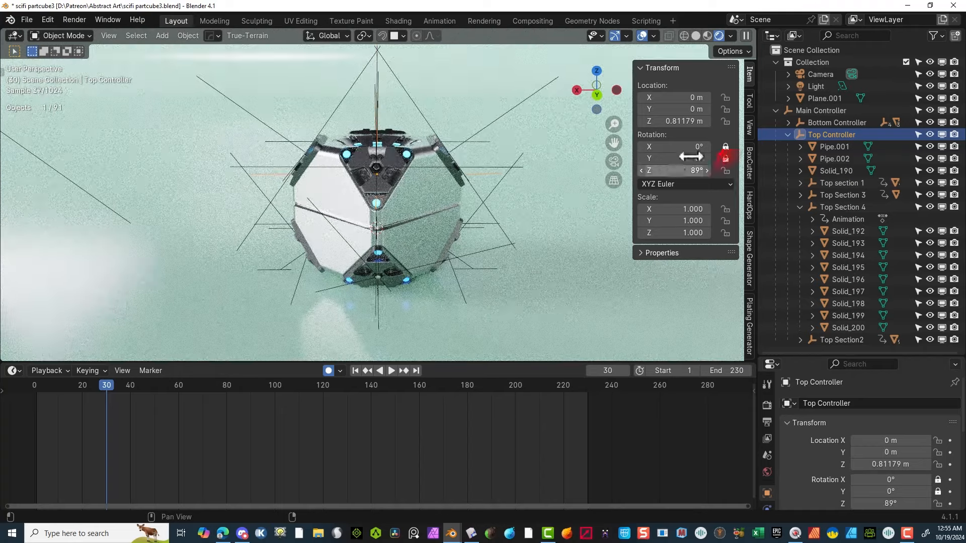
{"action": "left_click", "coordinate": [707, 169]}
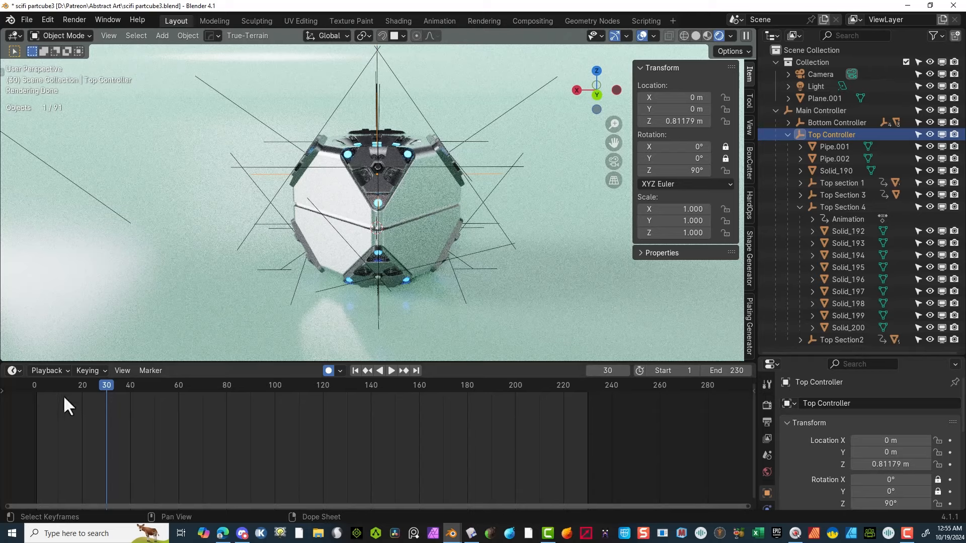
{"action": "right_click", "coordinate": [660, 170]}
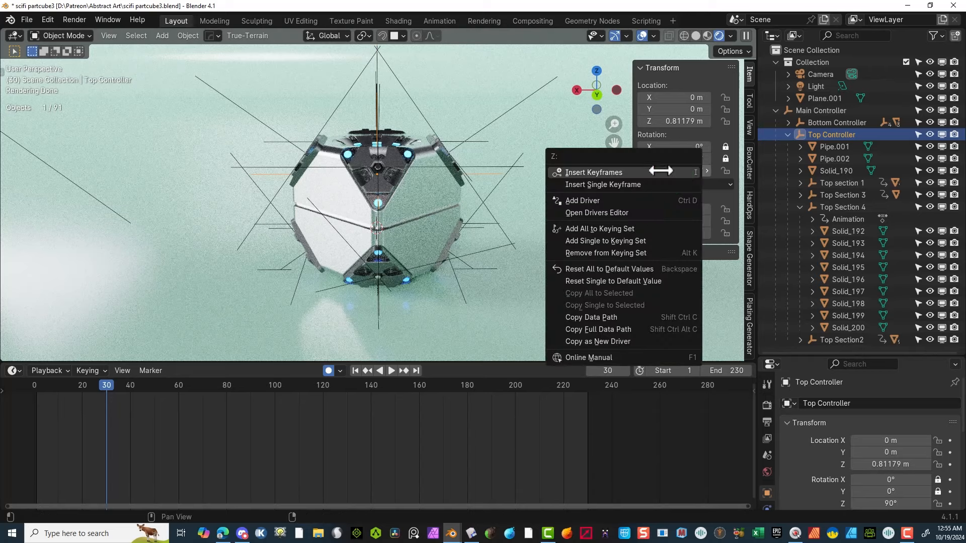
{"action": "left_click", "coordinate": [624, 172]}
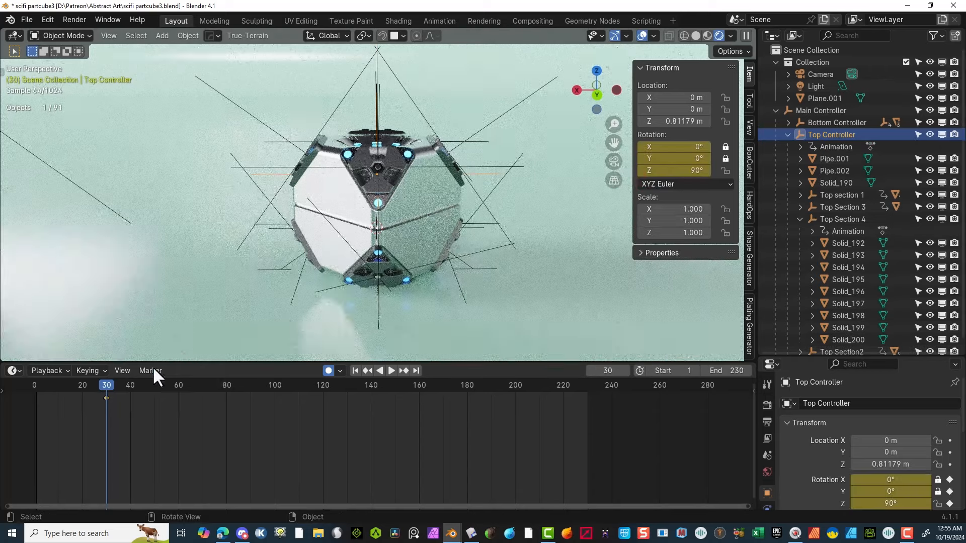
Step: Keyframe the Top Controller's Z rotation at 0° on frame 1
{"action": "left_click_drag", "start_coordinate": [110, 382], "coordinate": [38, 394]}
{"action": "left_click", "coordinate": [674, 170]}
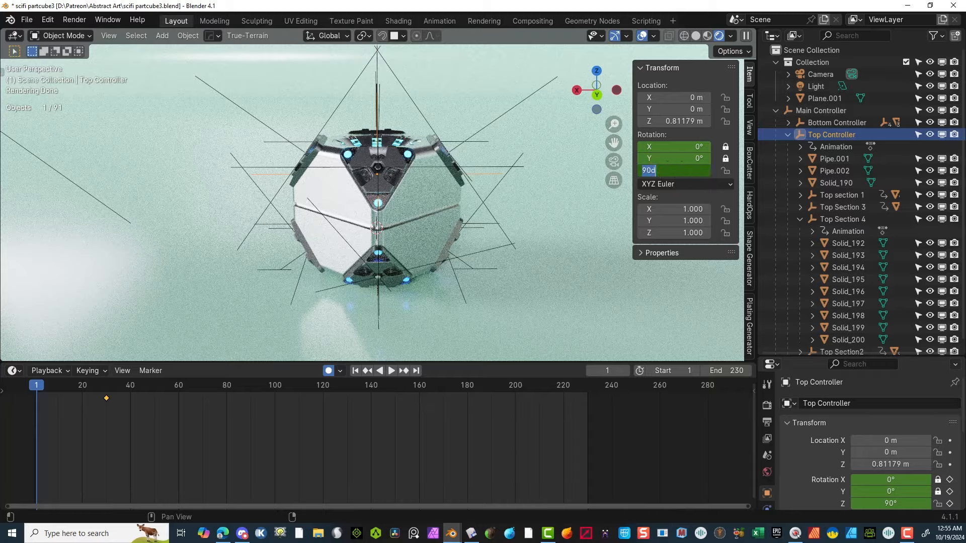
{"action": "type", "text": "0"}
{"action": "key", "text": "Return"}
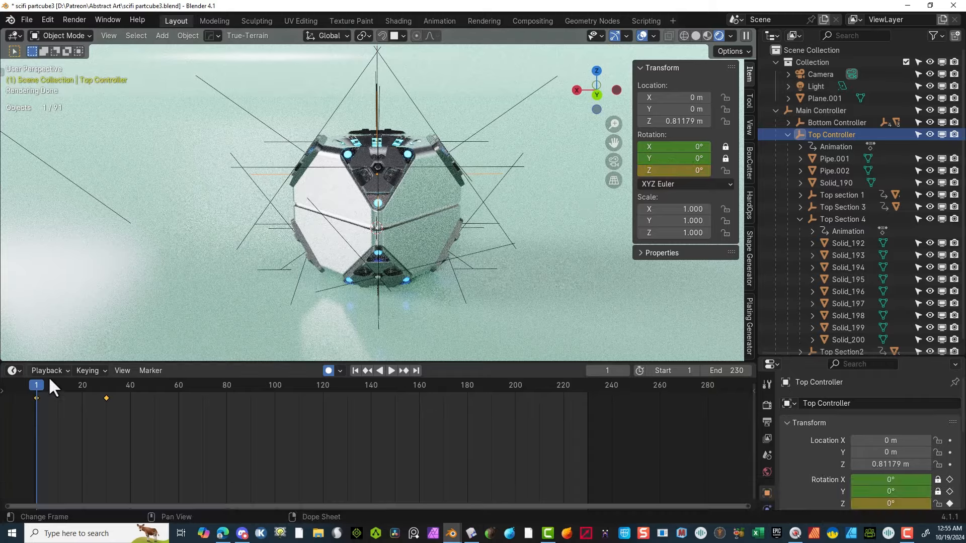
Step: Preview the Top Controller's rotation, switch the viewport to Material Preview shading and return to frame 30
{"action": "key", "text": "space"}
{"action": "key", "text": "space"}
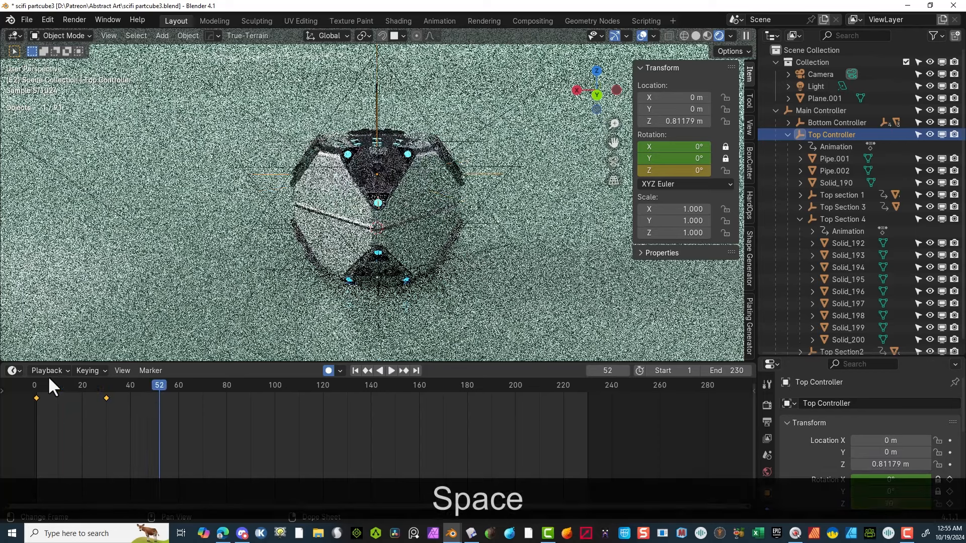
{"action": "left_click_drag", "start_coordinate": [154, 385], "coordinate": [105, 406]}
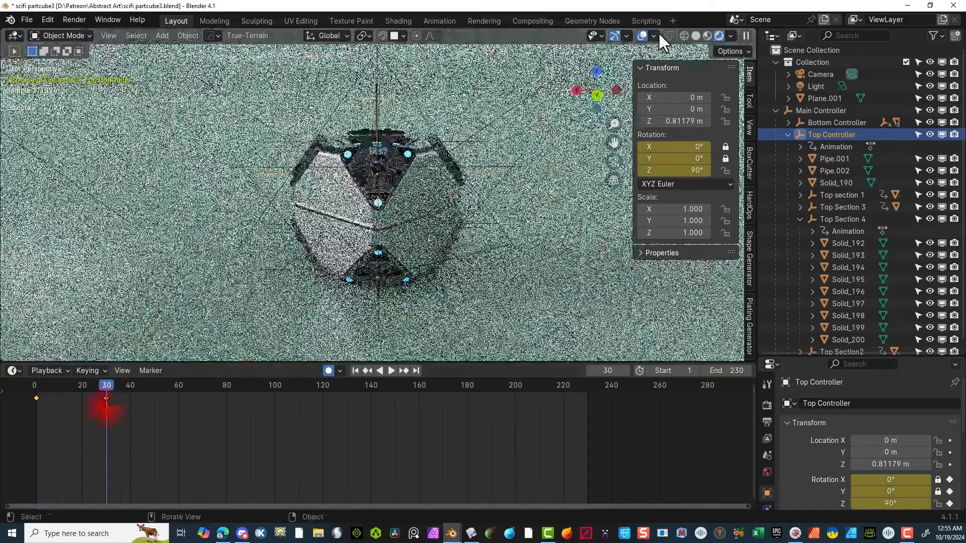
{"action": "left_click", "coordinate": [708, 36]}
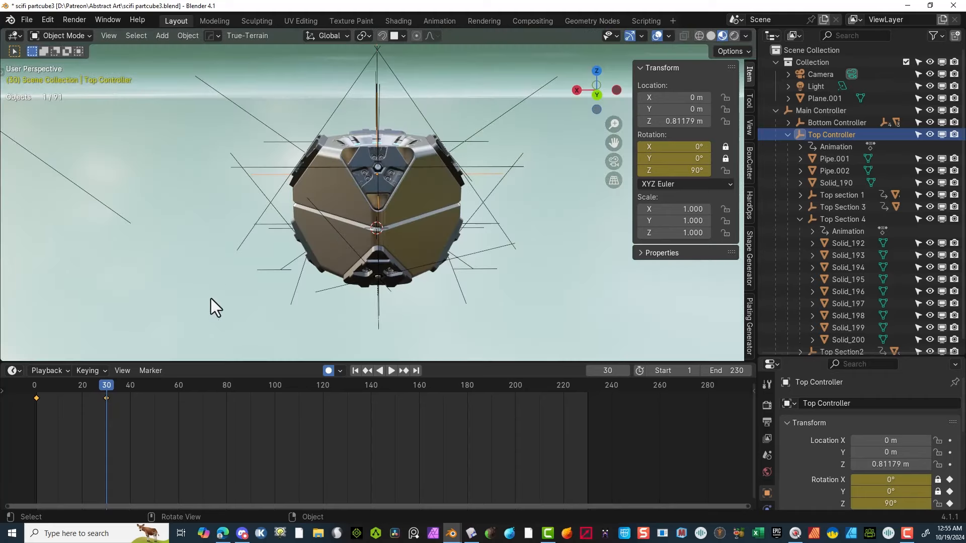
{"action": "left_click_drag", "start_coordinate": [100, 396], "coordinate": [32, 400]}
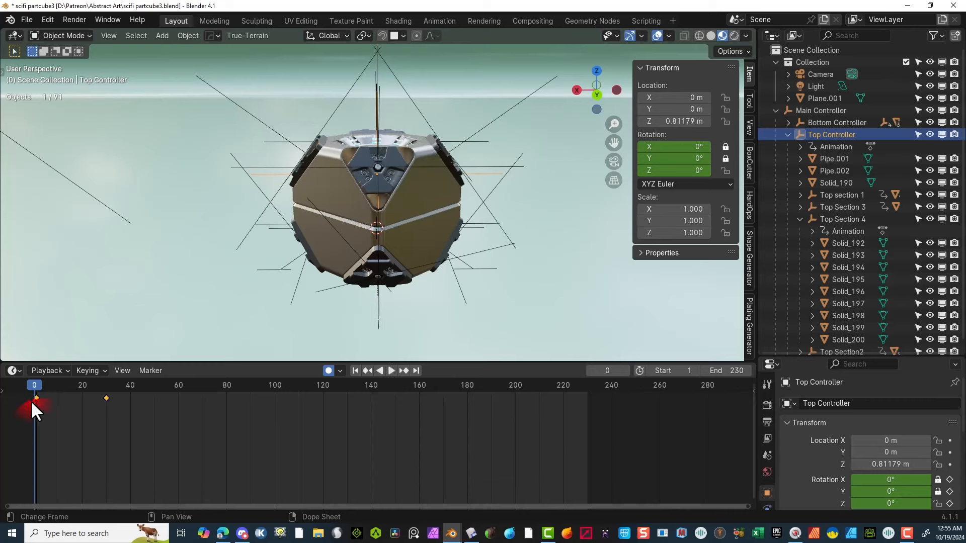
{"action": "key", "text": "space"}
{"action": "left_click_drag", "start_coordinate": [92, 382], "coordinate": [105, 389]}
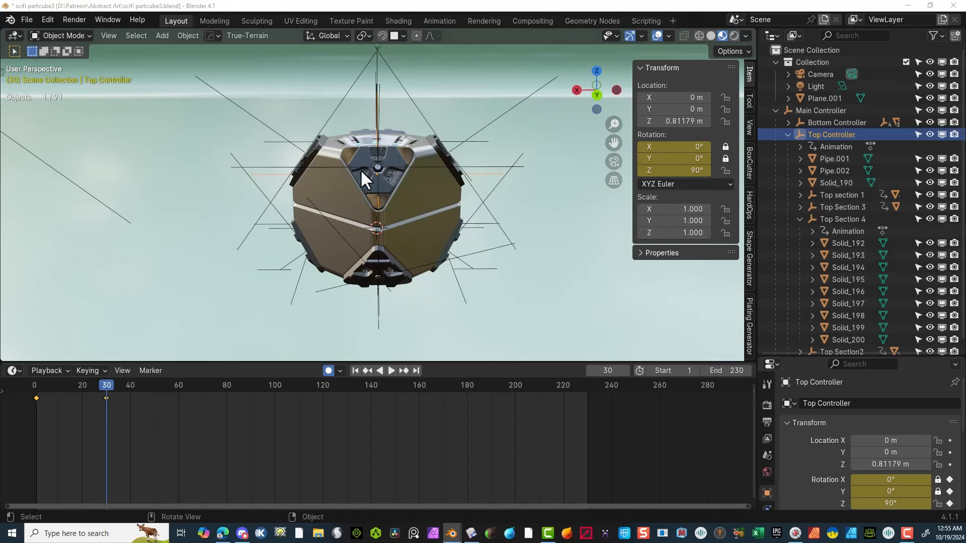
Step: Keyframe the Top Controller's Z rotation at 90° on frame 60 to hold the pose
{"action": "left_click_drag", "start_coordinate": [110, 384], "coordinate": [178, 396]}
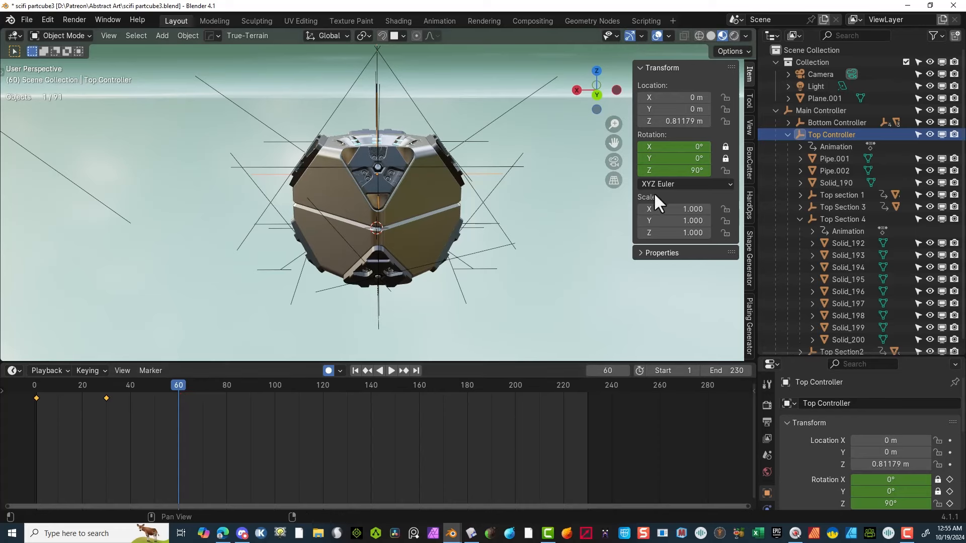
{"action": "mouse_move", "coordinate": [678, 171]}
{"action": "left_mouse_down"}
{"action": "mouse_move", "coordinate": [694, 170]}
{"action": "mouse_move", "coordinate": [676, 171]}
{"action": "left_mouse_up"}
{"action": "key", "text": "i"}
{"action": "left_click", "coordinate": [679, 171]}
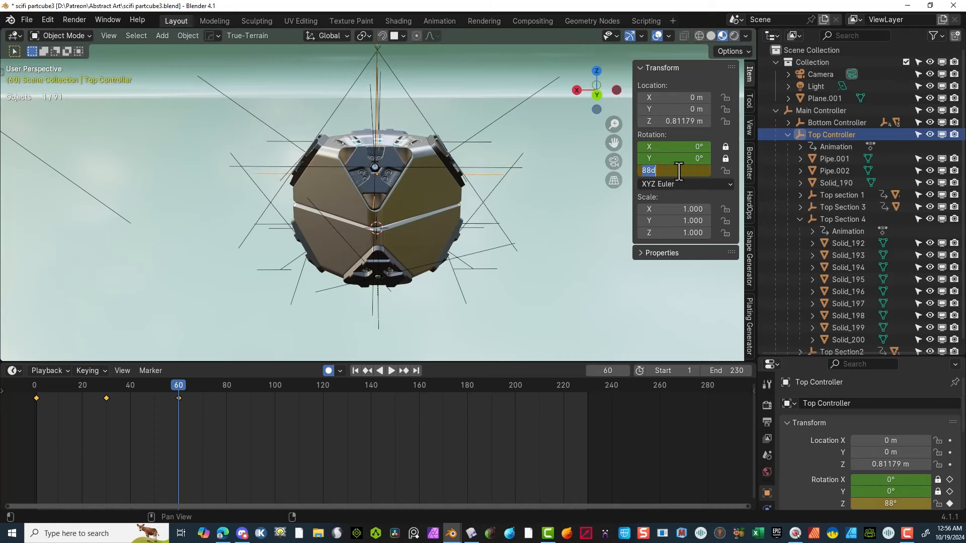
{"action": "type", "text": "90-"}
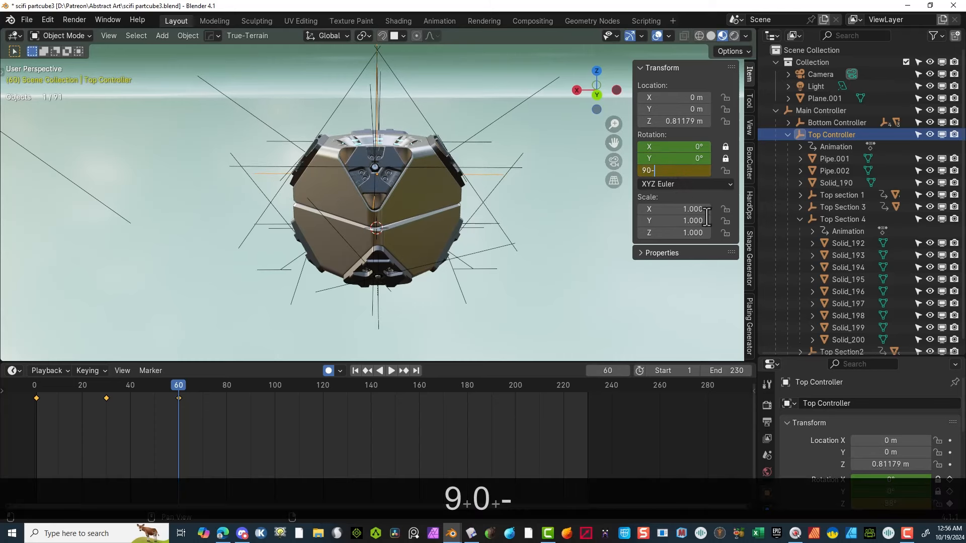
{"action": "key", "text": "BackSpace"}
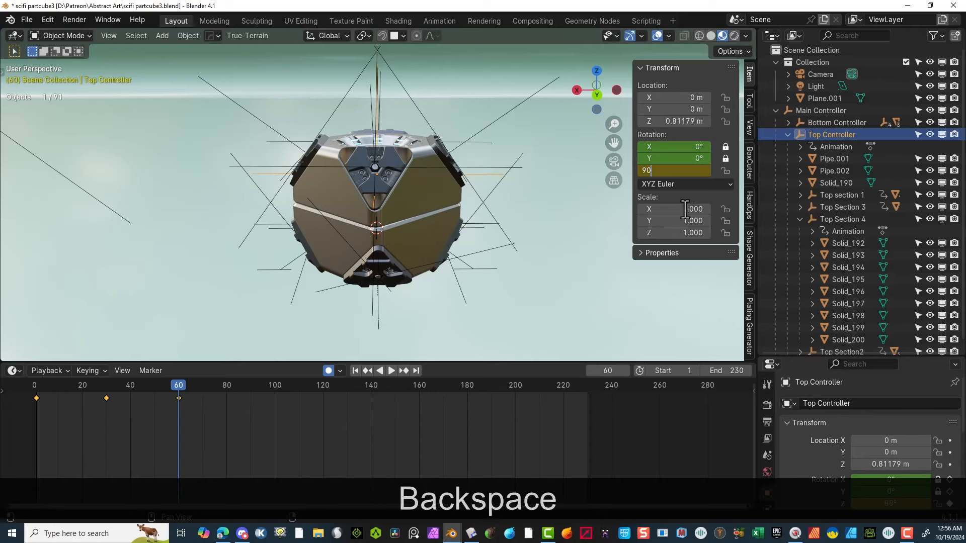
{"action": "key", "text": "Return"}
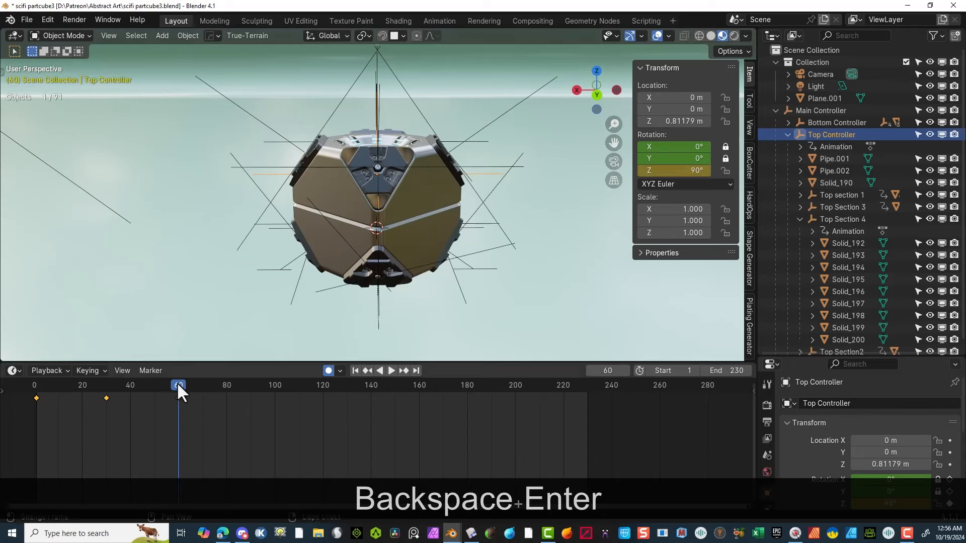
Step: Rotate the Top Controller to 180° around Z at frame 90 and insert a keyframe
{"action": "left_click_drag", "start_coordinate": [177, 383], "coordinate": [253, 403]}
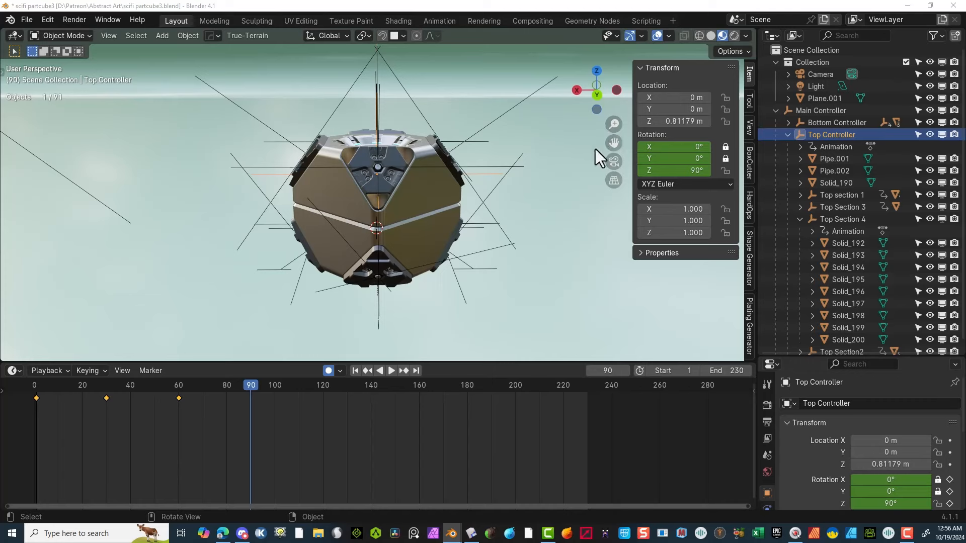
{"action": "left_click_drag", "start_coordinate": [676, 171], "coordinate": [752, 171]}
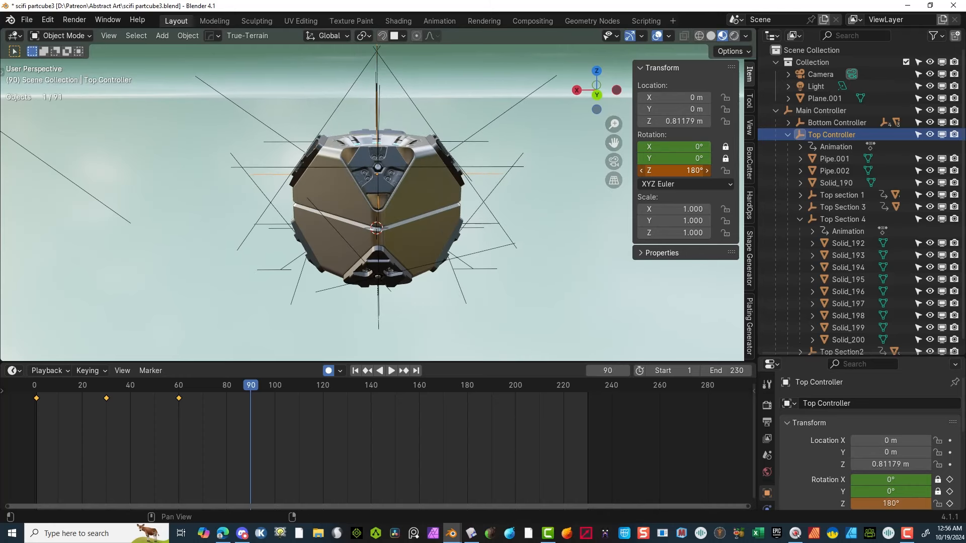
{"action": "key", "text": "i"}
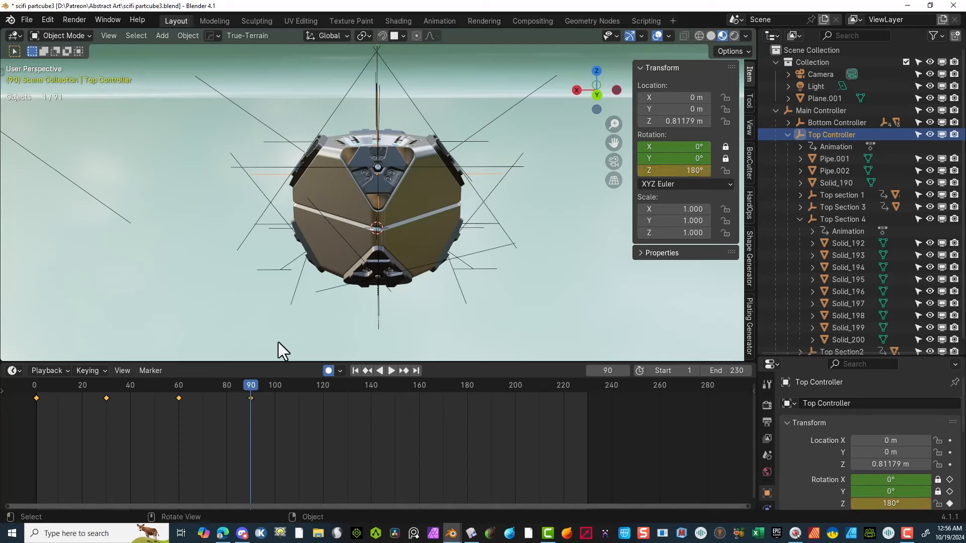
Step: Play the Top Controller's animation through all its keyframes and return the timeline to frame 0
{"action": "key", "text": "shift+ctrl+space"}
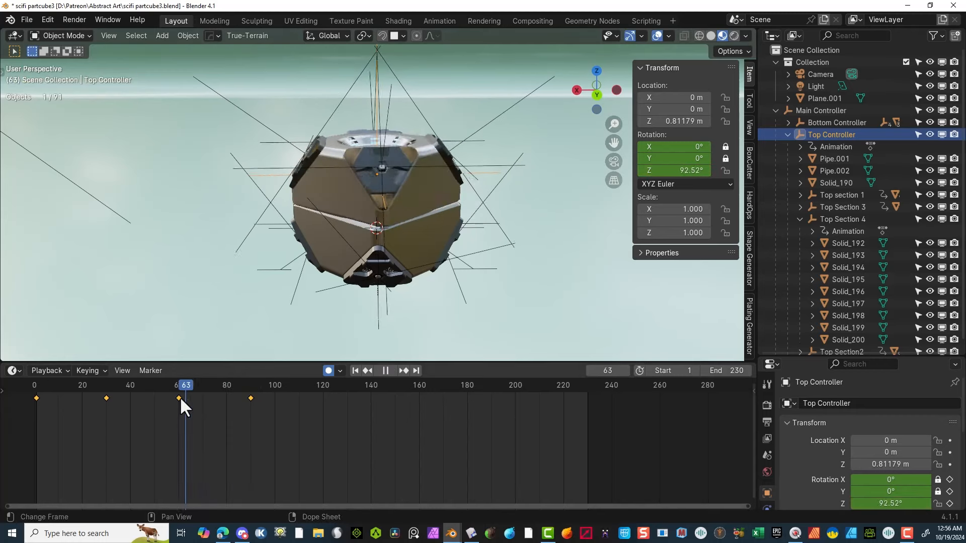
{"action": "left_click_drag", "start_coordinate": [180, 397], "coordinate": [17, 426]}
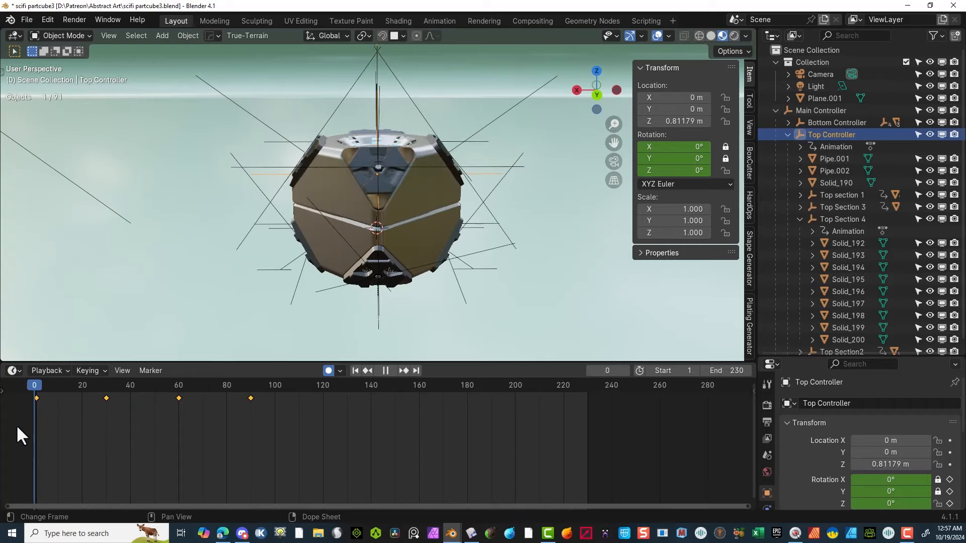
{"action": "key", "text": "space"}
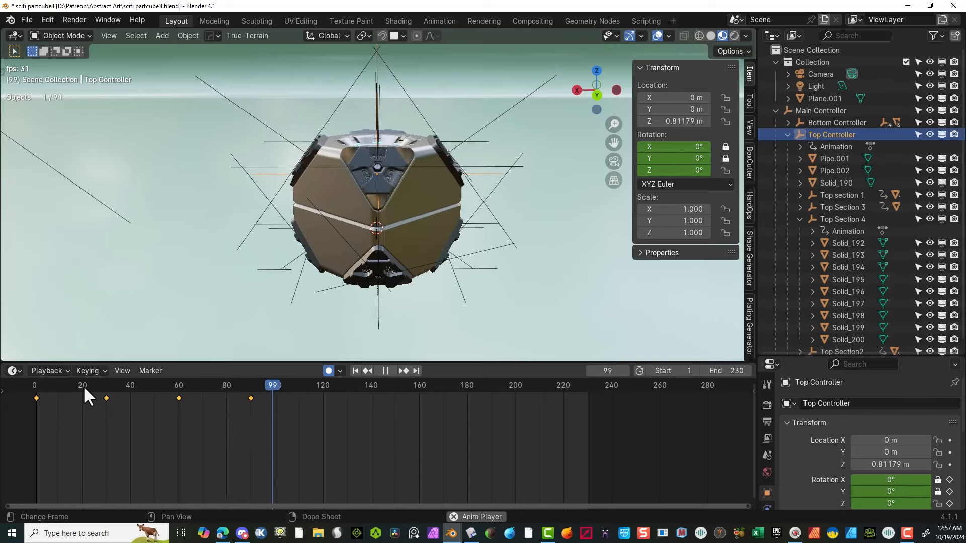
{"action": "key", "text": "space"}
{"action": "left_click_drag", "start_coordinate": [317, 384], "coordinate": [38, 439]}
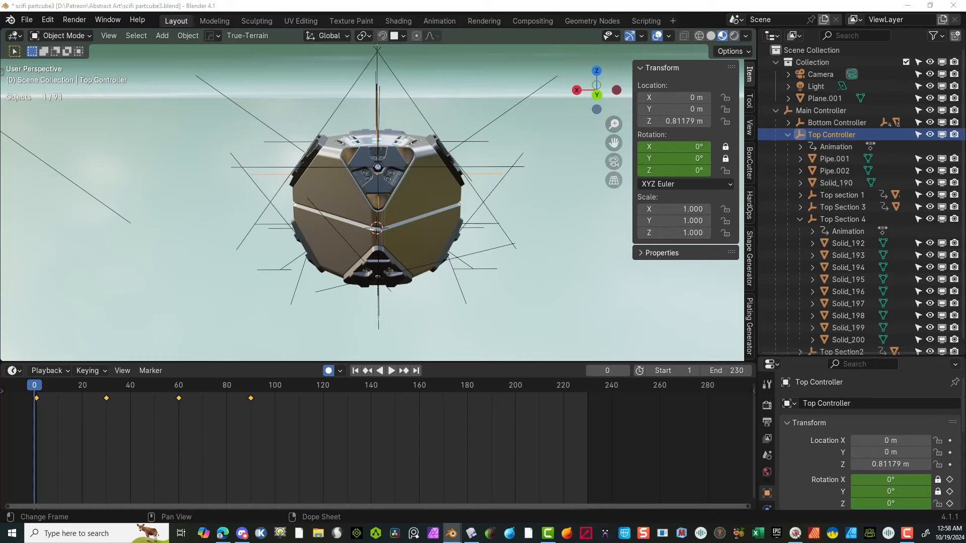
Step: Set the Top Controller's keyed Z rotation at frame 30 to 45°
{"action": "left_click_drag", "start_coordinate": [21, 385], "coordinate": [107, 406]}
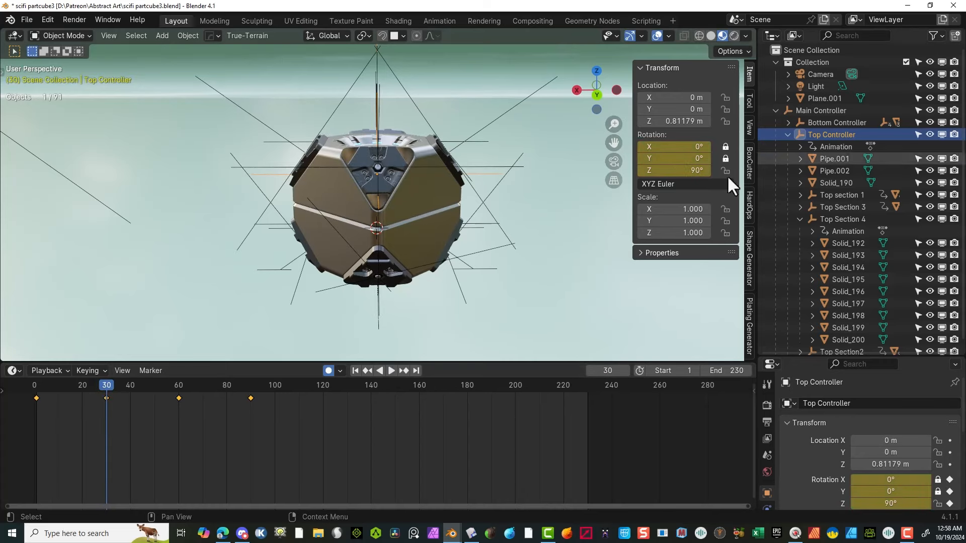
{"action": "left_click_drag", "start_coordinate": [693, 171], "coordinate": [657, 168]}
{"action": "left_click", "coordinate": [641, 168]}
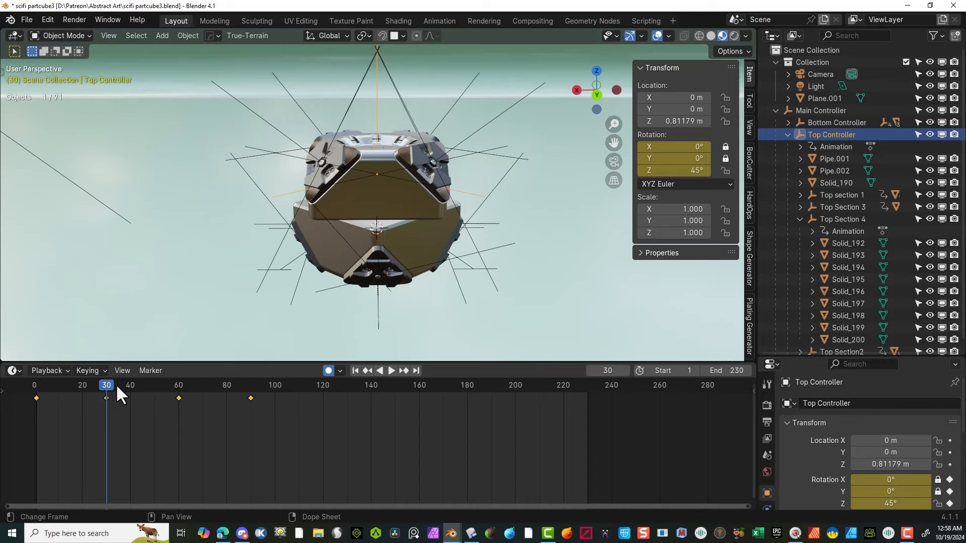
Step: Set the Top Controller's keyed Z rotation at frame 60 to 45°
{"action": "key", "text": "space"}
{"action": "key", "text": "space"}
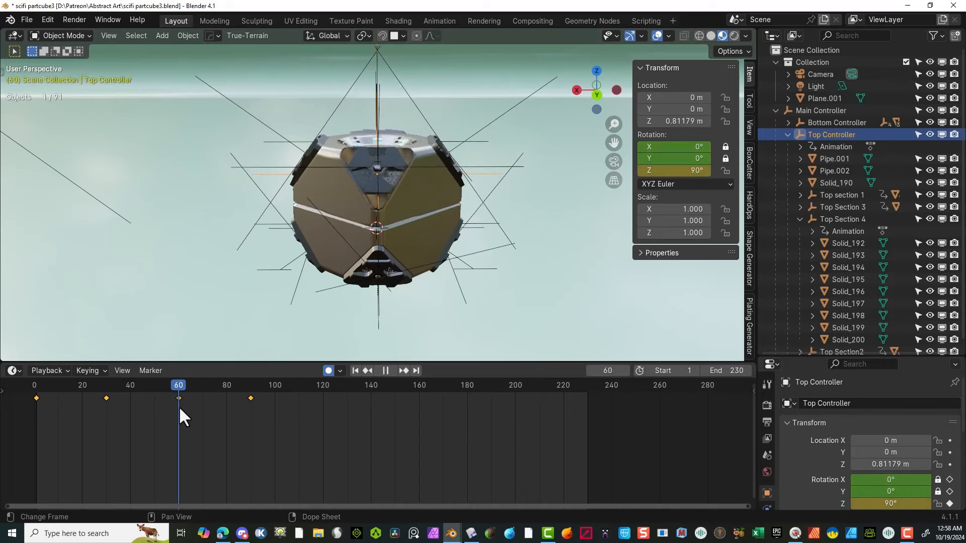
{"action": "left_click", "coordinate": [179, 385]}
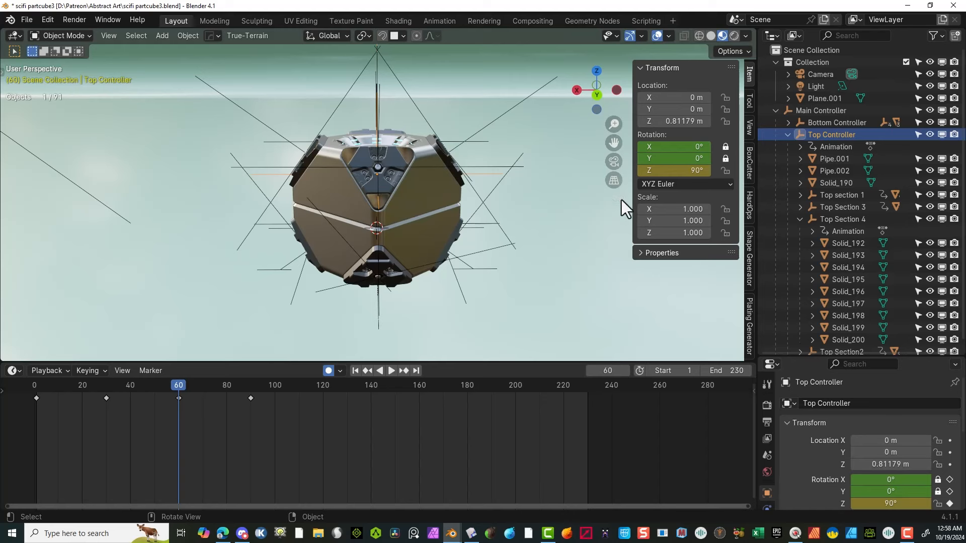
{"action": "left_click", "coordinate": [673, 171]}
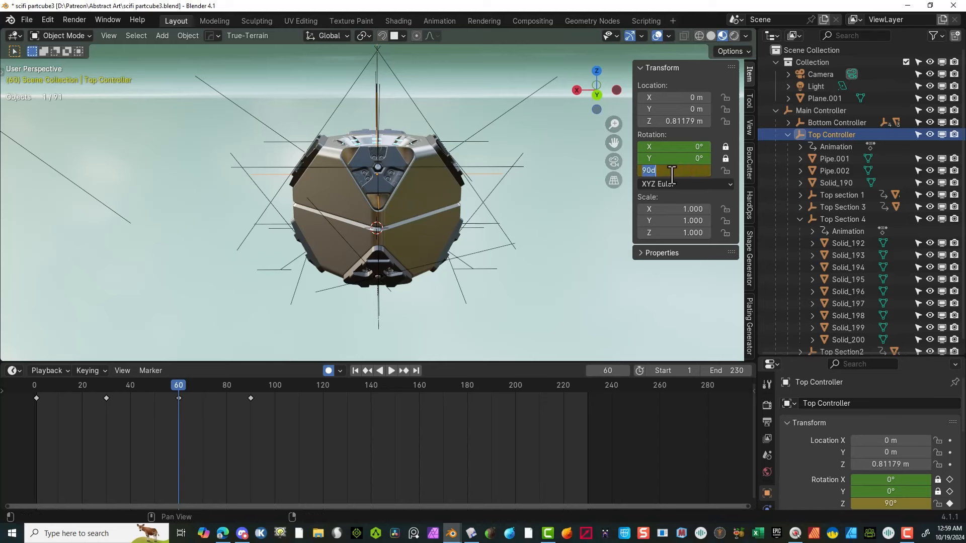
{"action": "type", "text": "3"}
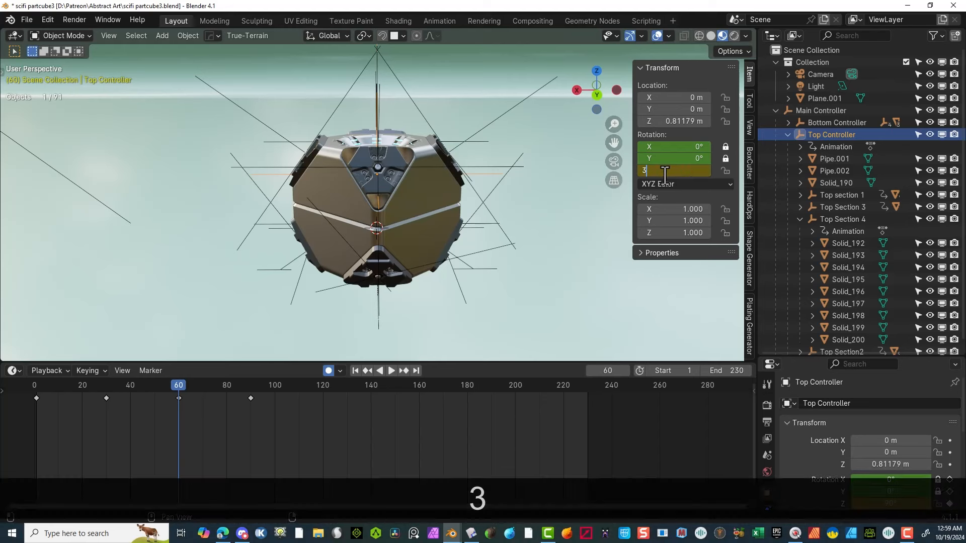
{"action": "key", "text": "BackSpace"}
{"action": "type", "text": "45"}
{"action": "key", "text": "Return"}
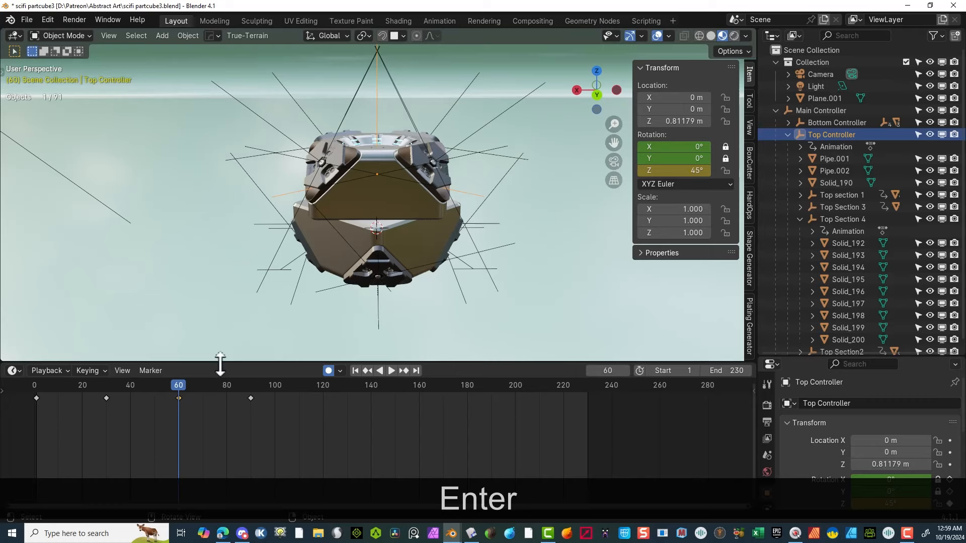
Step: Play the revised rotation from frame 0 and move the timeline to the keyframe at frame 90
{"action": "left_click_drag", "start_coordinate": [179, 385], "coordinate": [32, 430]}
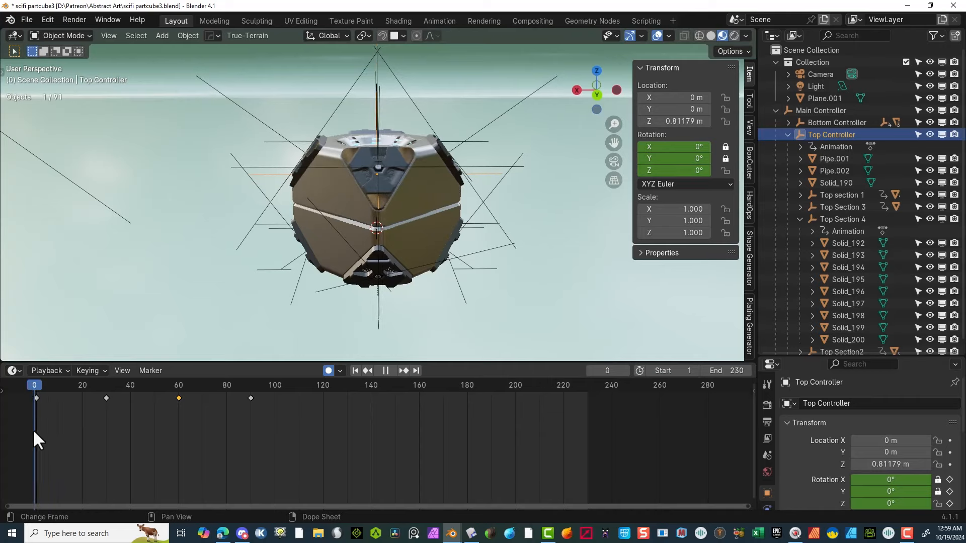
{"action": "key", "text": "space"}
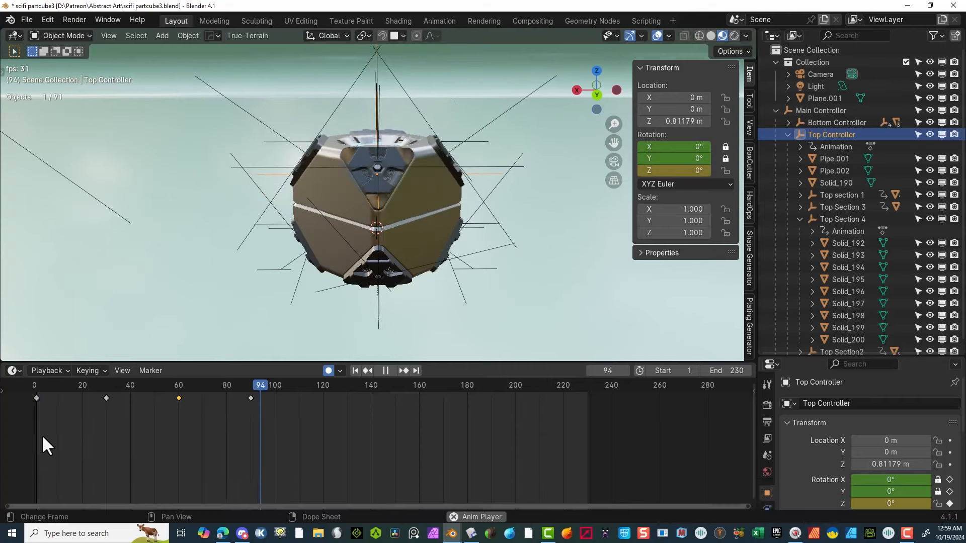
{"action": "key", "text": "space"}
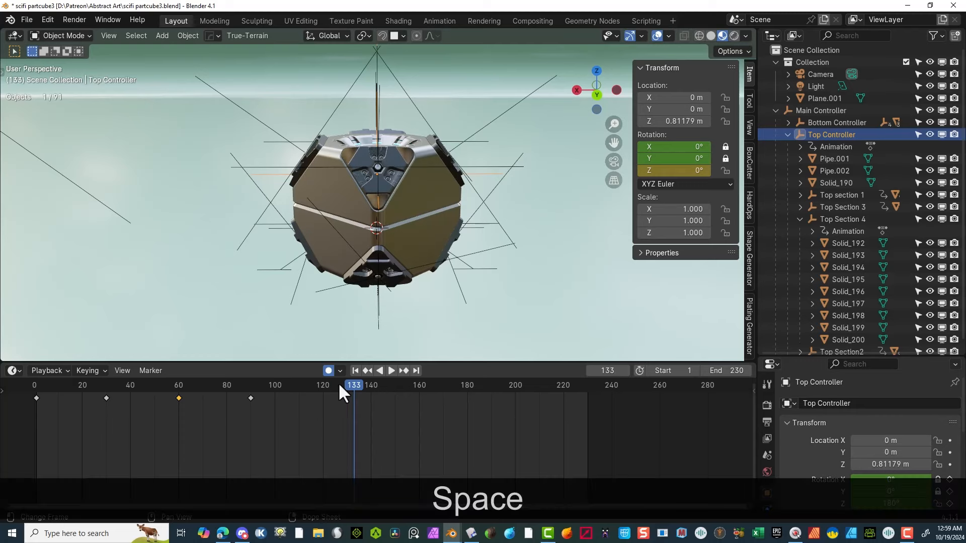
{"action": "left_click", "coordinate": [253, 398]}
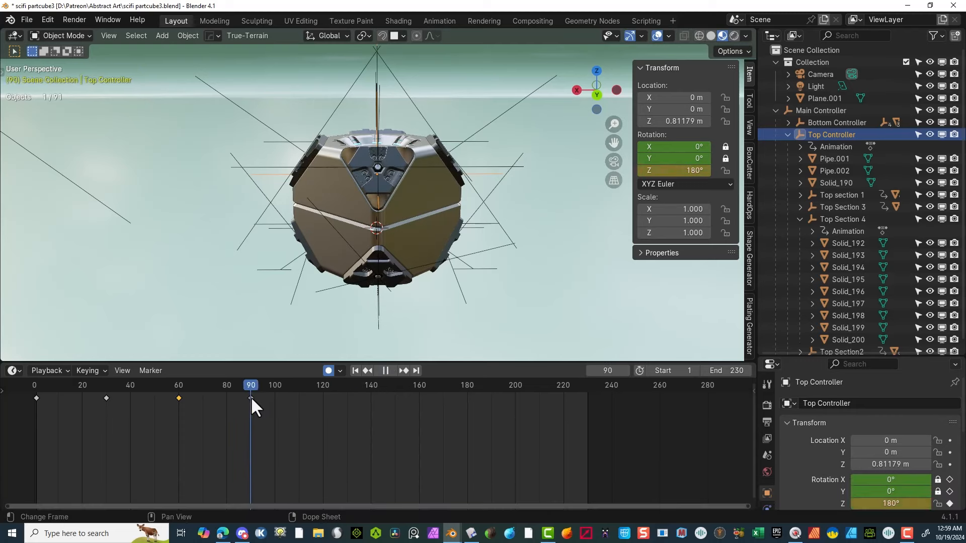
Step: Set the Top Controller's keyed Z rotation at frame 90 to -180°
{"action": "left_click", "coordinate": [249, 397]}
{"action": "left_click", "coordinate": [641, 171]}
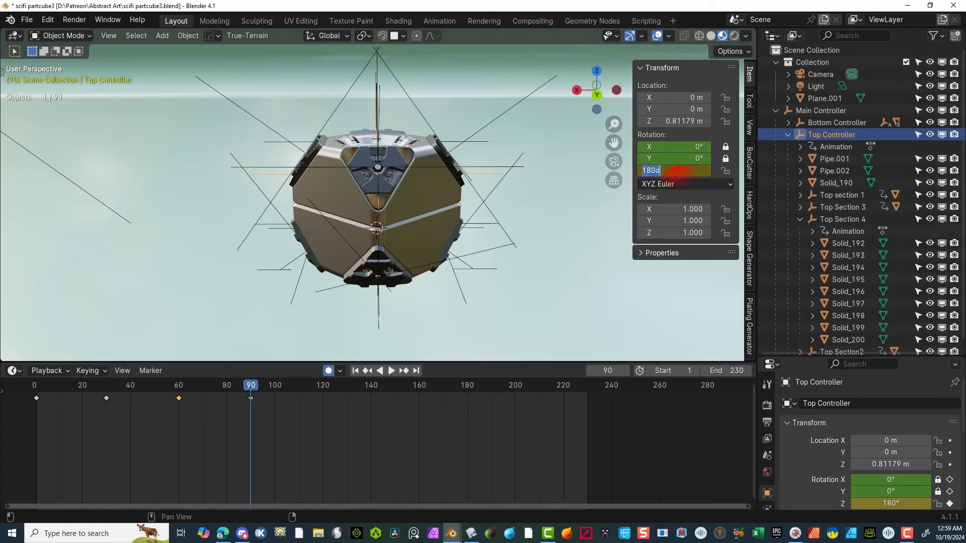
{"action": "left_click", "coordinate": [642, 170]}
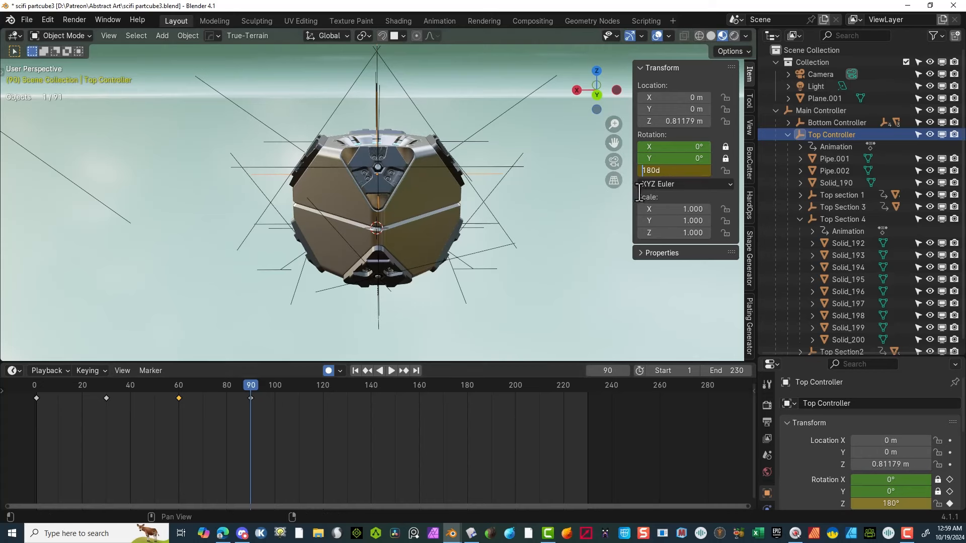
{"action": "type", "text": "-"}
{"action": "key", "text": "Return"}
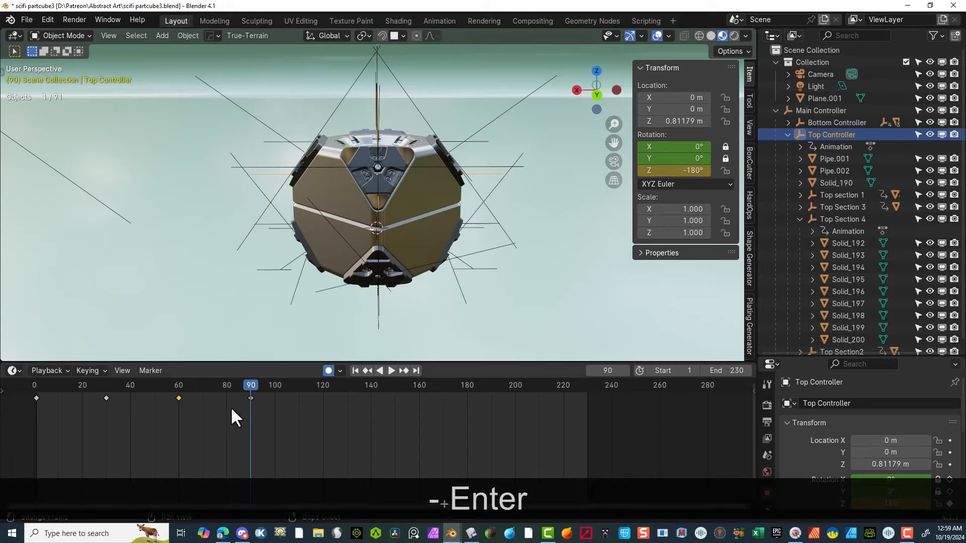
Step: Play the Top Controller's rotation from frame 1 past the keyframe at frame 90
{"action": "left_click_drag", "start_coordinate": [249, 385], "coordinate": [37, 427]}
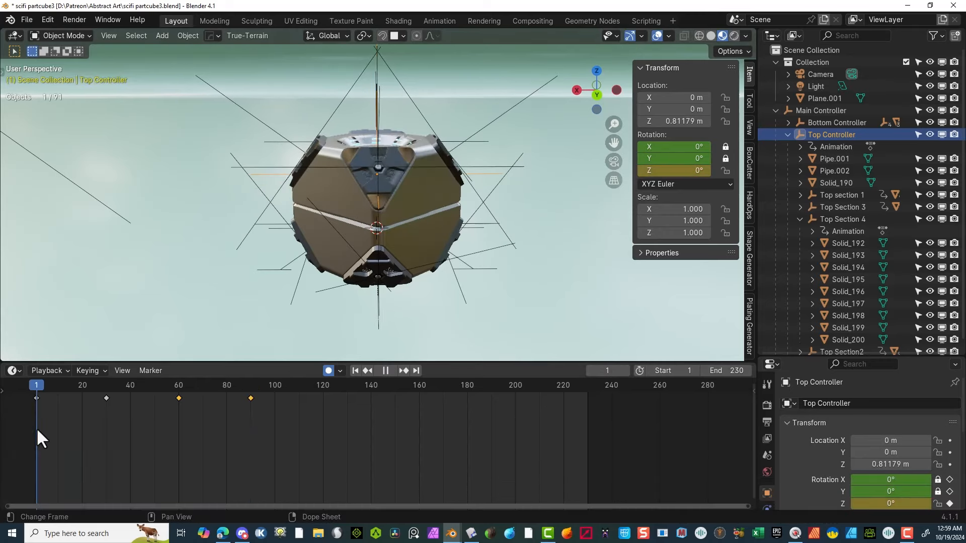
{"action": "key", "text": "space"}
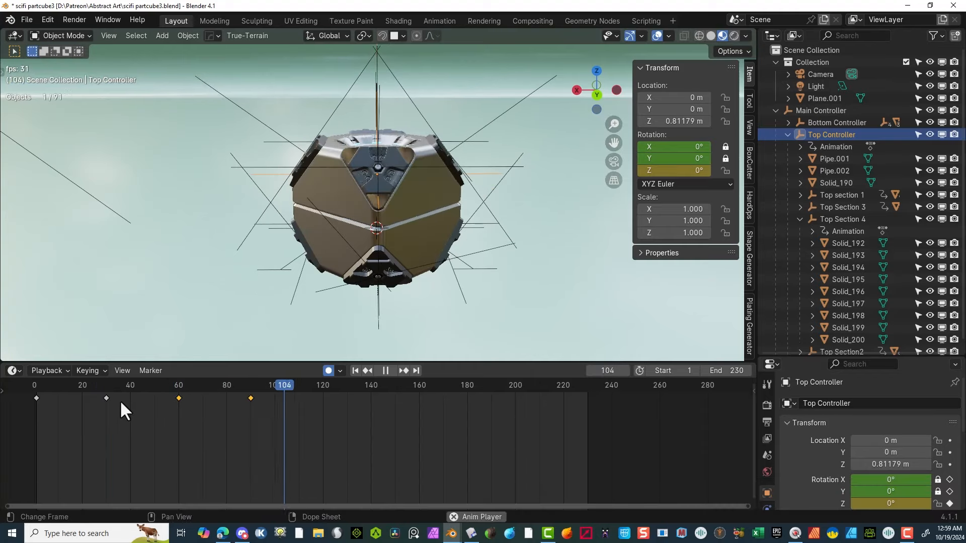
{"action": "key", "text": "space"}
Step: Keyframe the Top Controller's rotation at frame 120, holding Z at -180°
{"action": "mouse_move", "coordinate": [321, 383]}
{"action": "left_mouse_down"}
{"action": "mouse_move", "coordinate": [250, 405]}
{"action": "mouse_move", "coordinate": [324, 401]}
{"action": "left_mouse_up"}
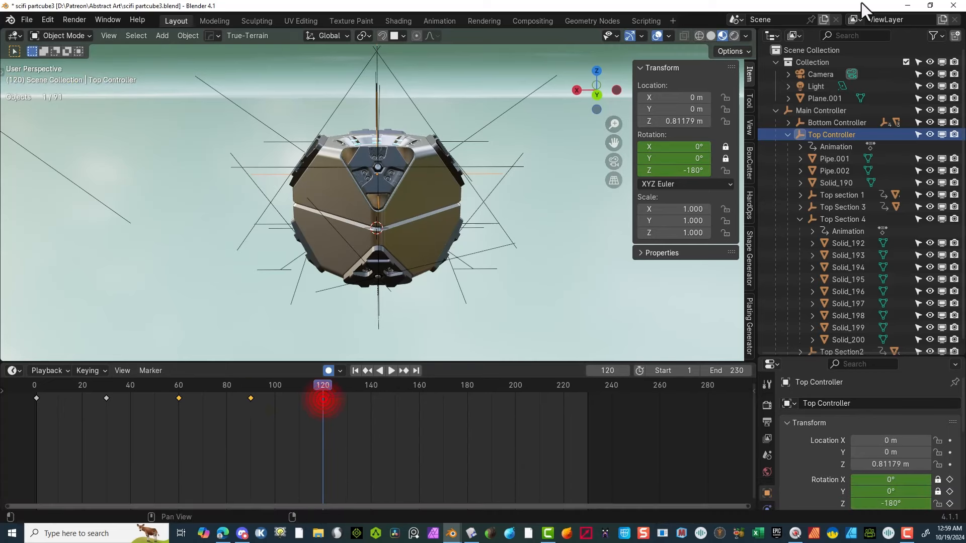
{"action": "left_click_drag", "start_coordinate": [675, 171], "coordinate": [674, 170]}
{"action": "right_click", "coordinate": [678, 170]}
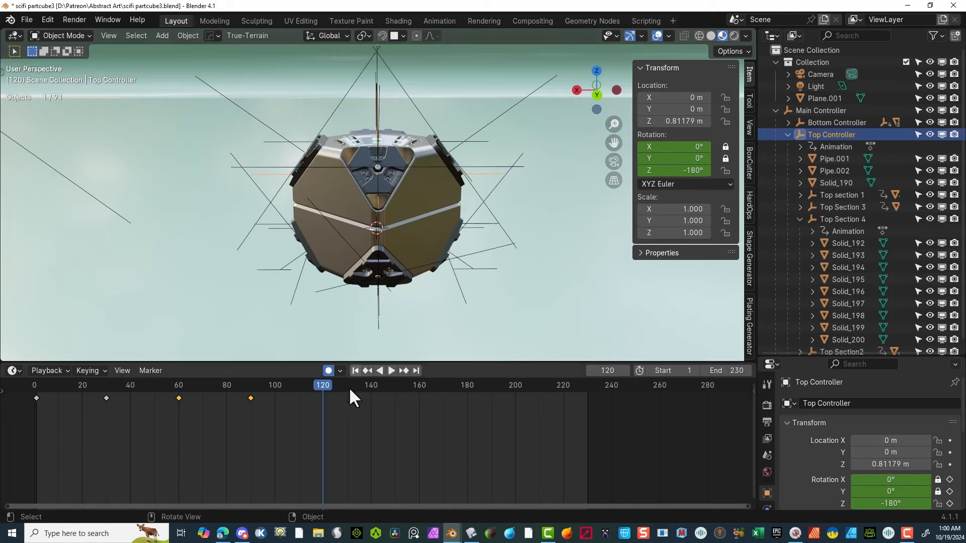
{"action": "mouse_move", "coordinate": [324, 384]}
{"action": "left_mouse_down"}
{"action": "mouse_move", "coordinate": [339, 384]}
{"action": "mouse_move", "coordinate": [324, 387]}
{"action": "left_mouse_up"}
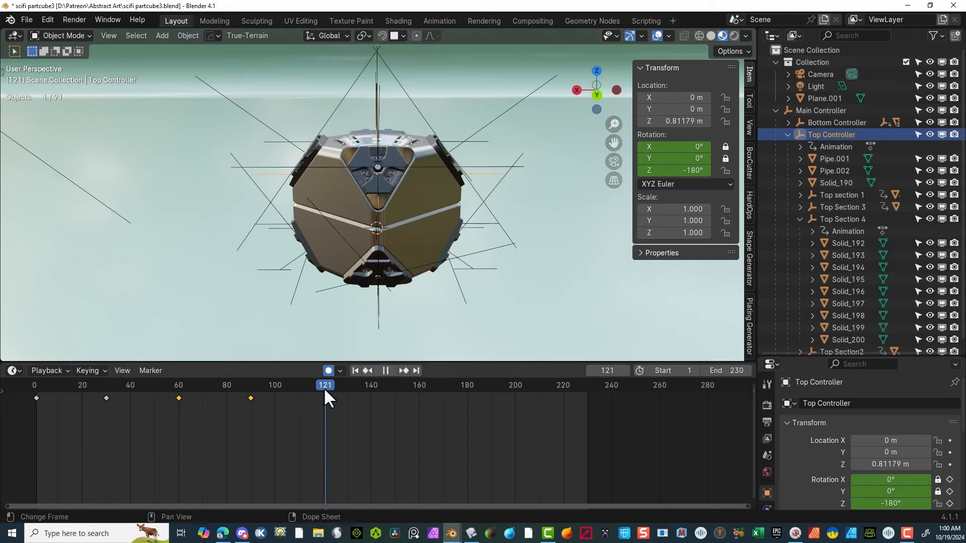
{"action": "right_click", "coordinate": [677, 170]}
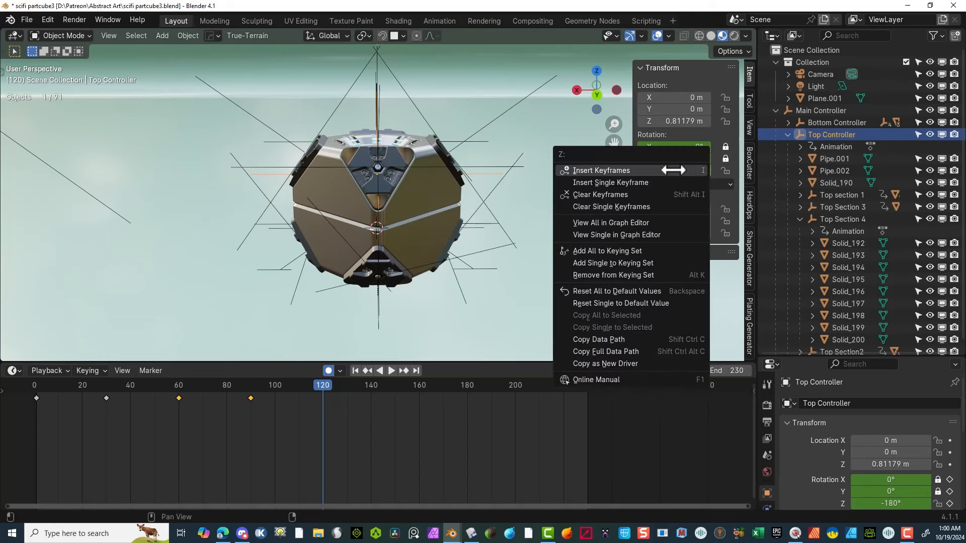
{"action": "left_click", "coordinate": [676, 166]}
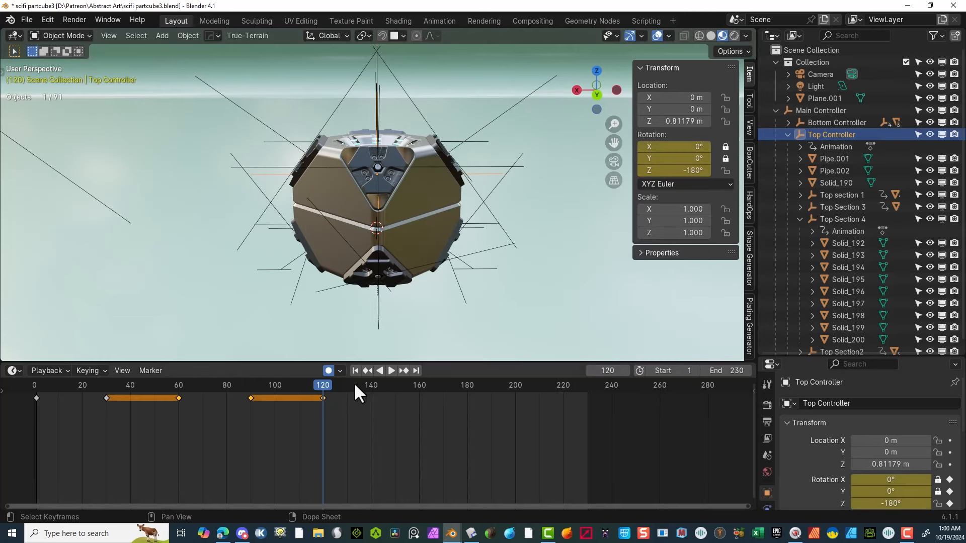
Step: Play the animation from the start past the frame 120 keyframe and move the timeline to frame 150
{"action": "left_click_drag", "start_coordinate": [321, 385], "coordinate": [31, 447]}
{"action": "key", "text": "space"}
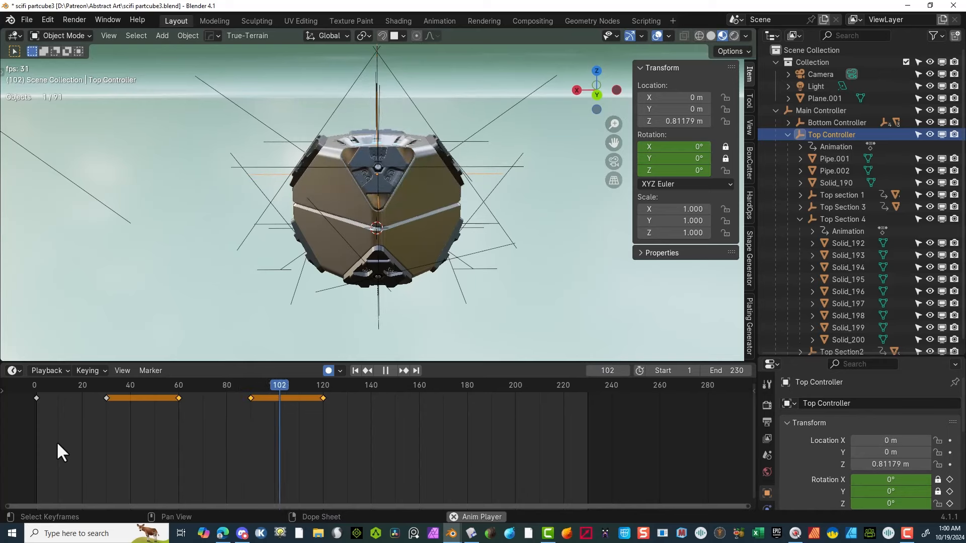
{"action": "key", "text": "space"}
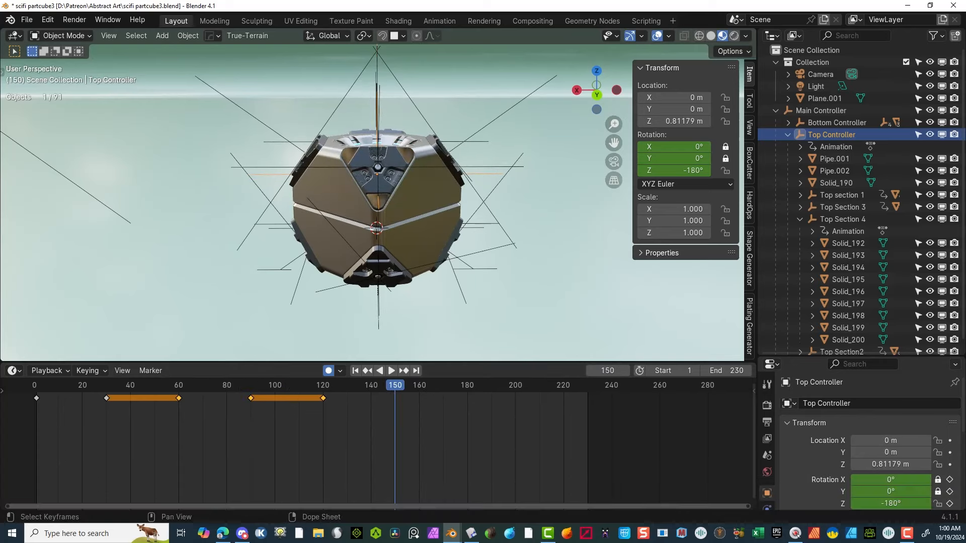
Step: Set the Top Controller's Z rotation to 1530° at frame 150 and keyframe it
{"action": "left_click", "coordinate": [797, 535]}
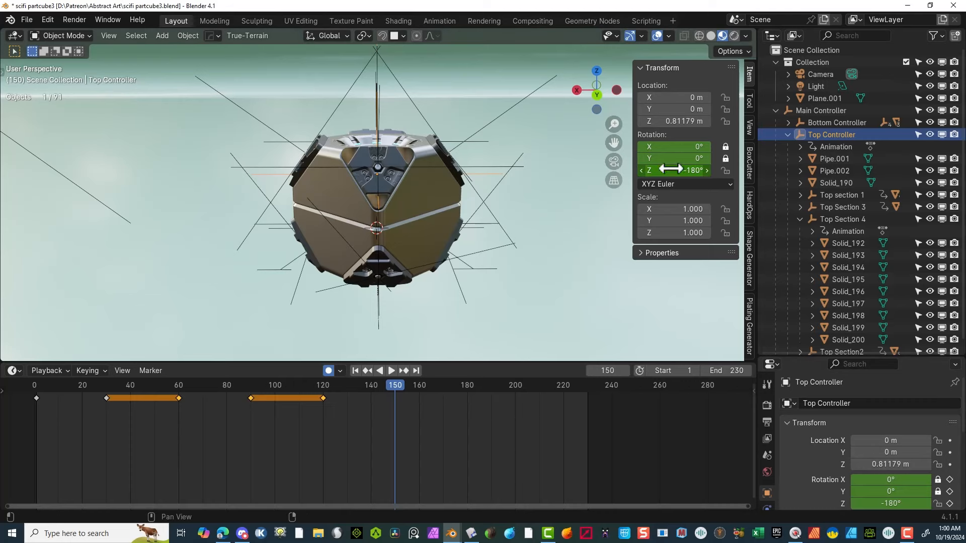
{"action": "left_click_drag", "start_coordinate": [674, 171], "coordinate": [957, 171]}
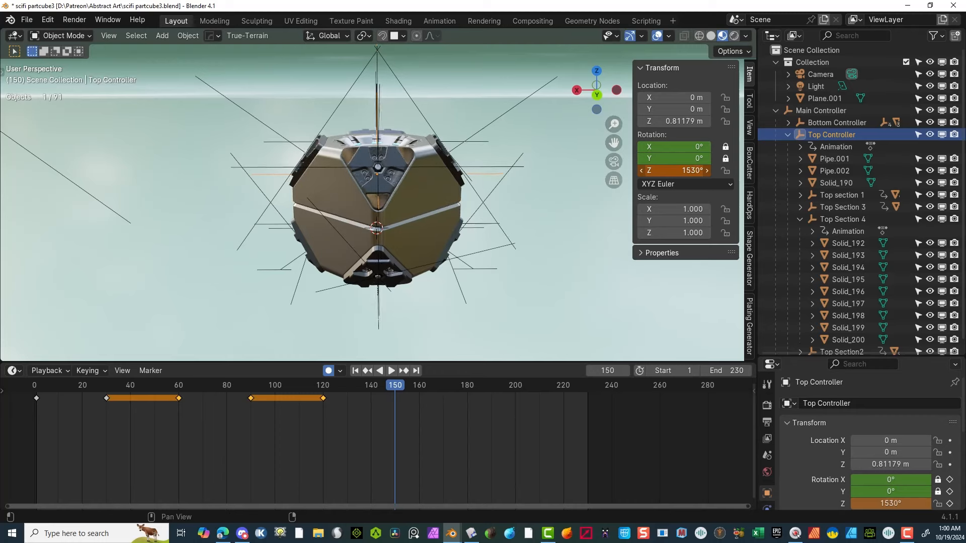
{"action": "key", "text": "i"}
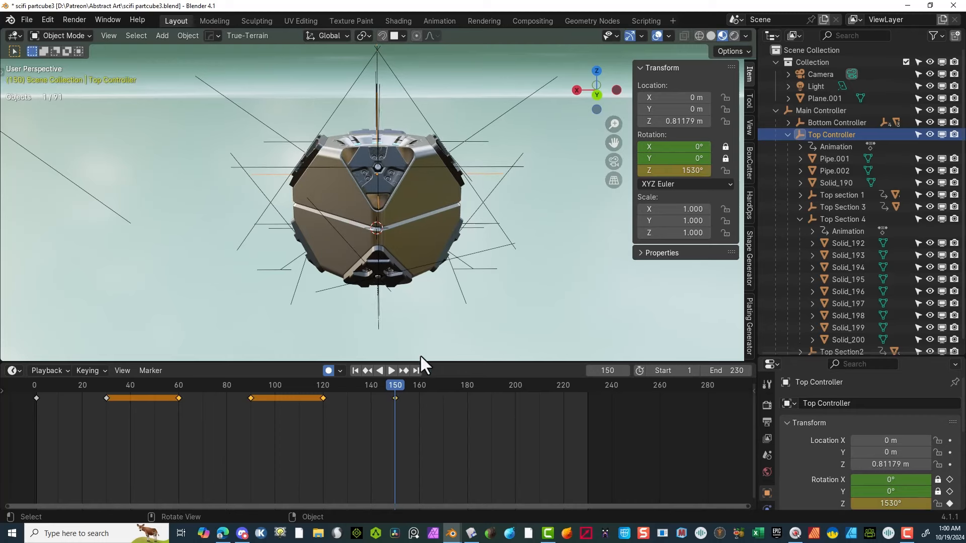
Step: Play the animation from frame 0 past the fast spin that ends at frame 150
{"action": "left_click_drag", "start_coordinate": [396, 385], "coordinate": [1, 468]}
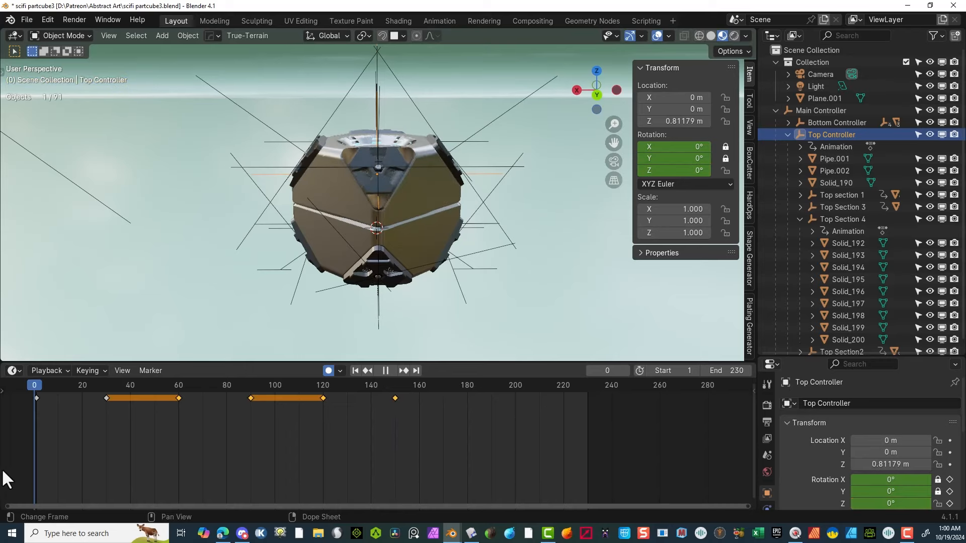
{"action": "key", "text": "space"}
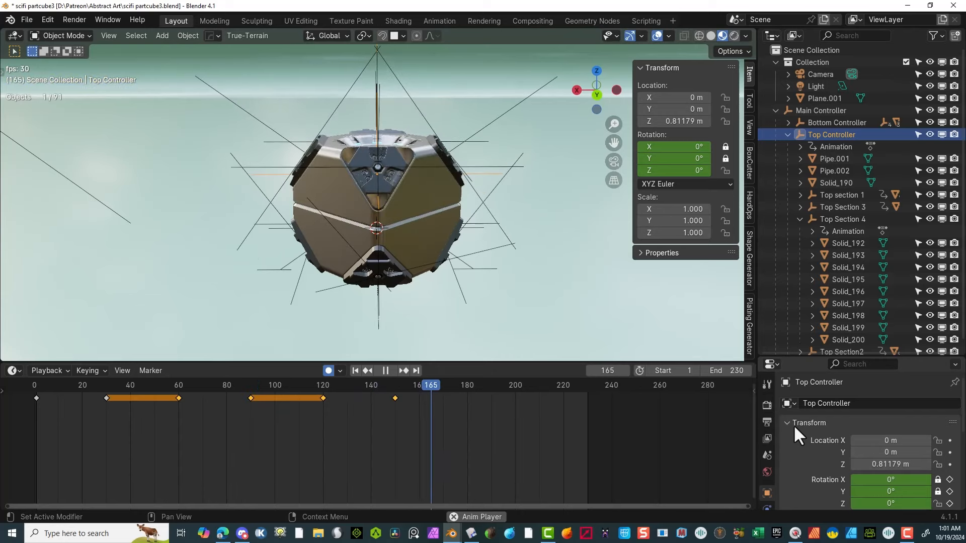
{"action": "key", "text": "space"}
Step: Set the easing mode of the Top Controller's frame 150 keyframe to Ease Out and its frame 120 keyframe to Ease In
{"action": "left_click_drag", "start_coordinate": [448, 386], "coordinate": [394, 403]}
{"action": "right_click", "coordinate": [394, 397]}
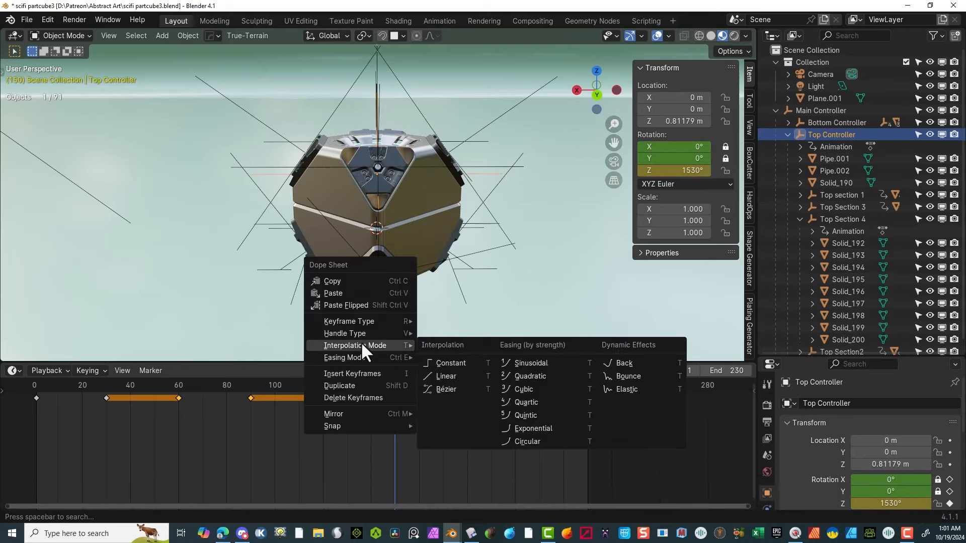
{"action": "mouse_move", "coordinate": [378, 322]}
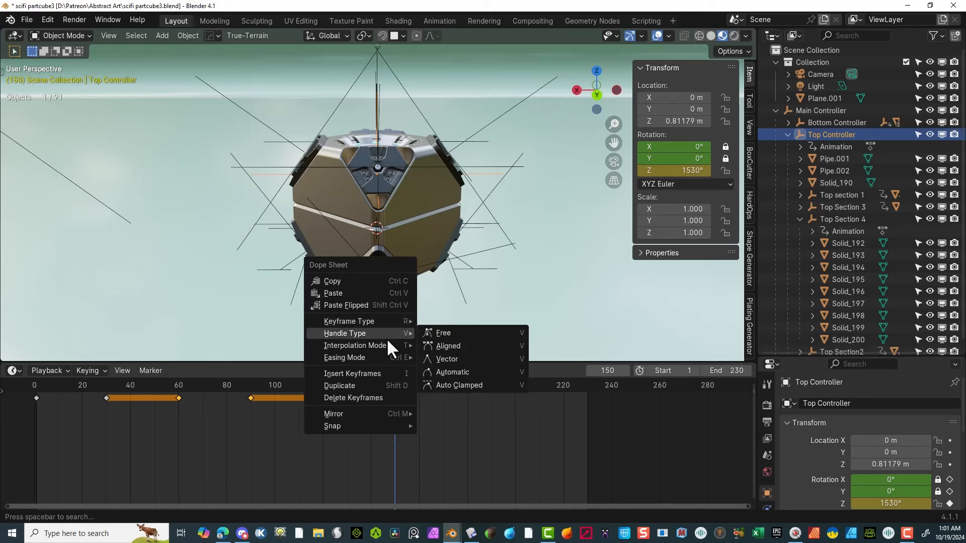
{"action": "mouse_move", "coordinate": [395, 344]}
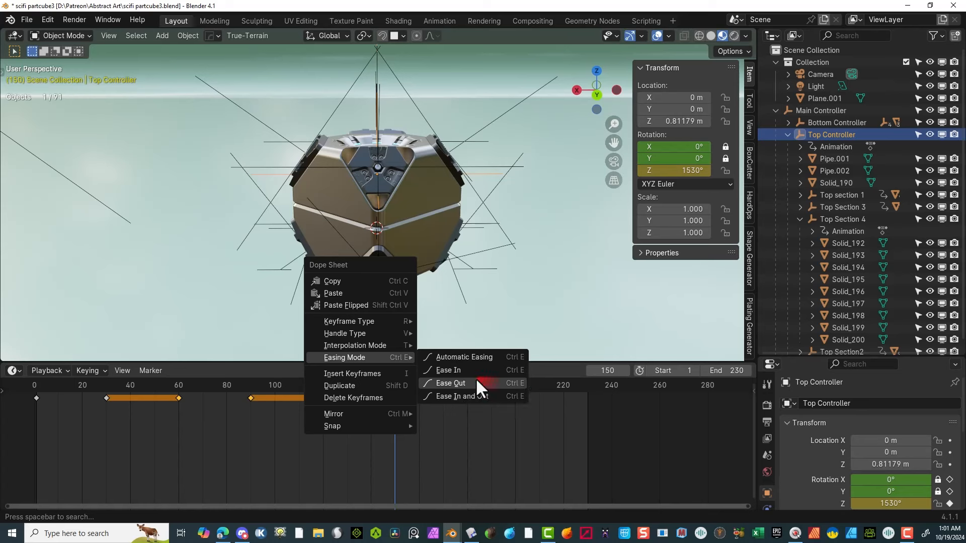
{"action": "left_click", "coordinate": [476, 380]}
{"action": "right_click", "coordinate": [323, 399]}
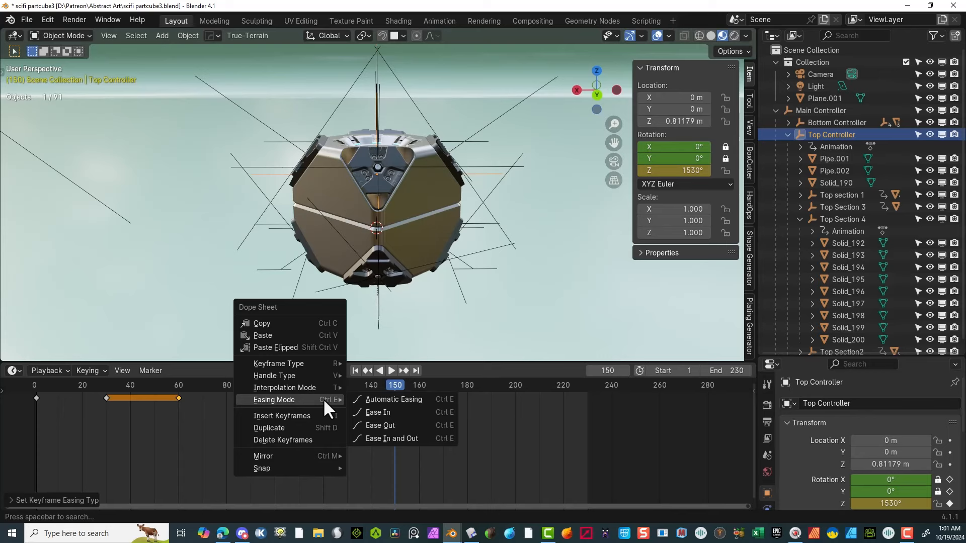
{"action": "left_click", "coordinate": [384, 411]}
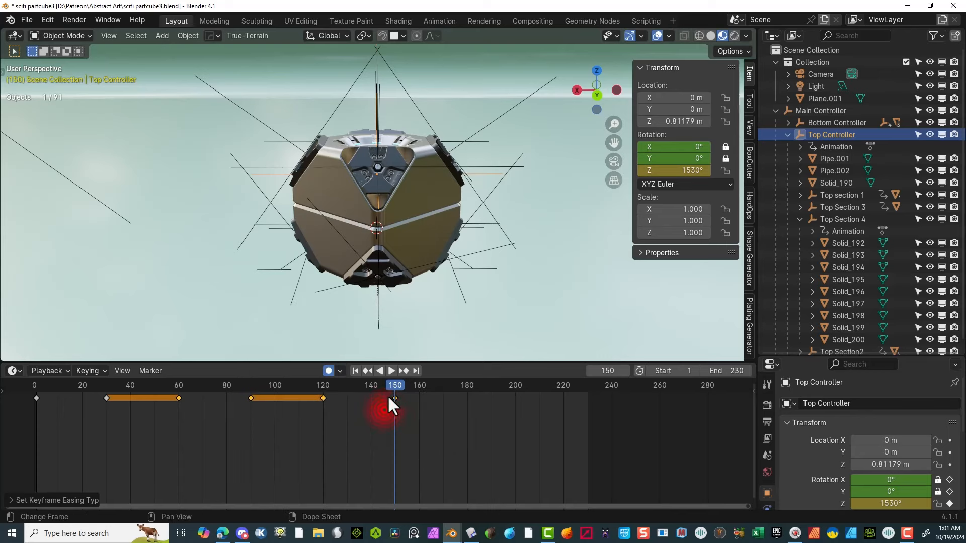
Step: Play the Top Controller's animation from frame 0 to check the new easing
{"action": "left_click_drag", "start_coordinate": [387, 388], "coordinate": [30, 478]}
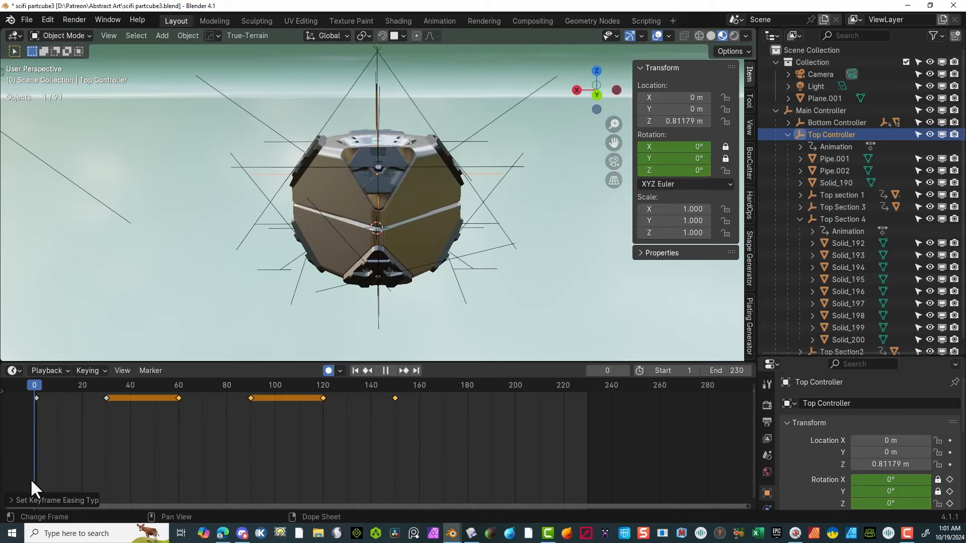
{"action": "key", "text": "space"}
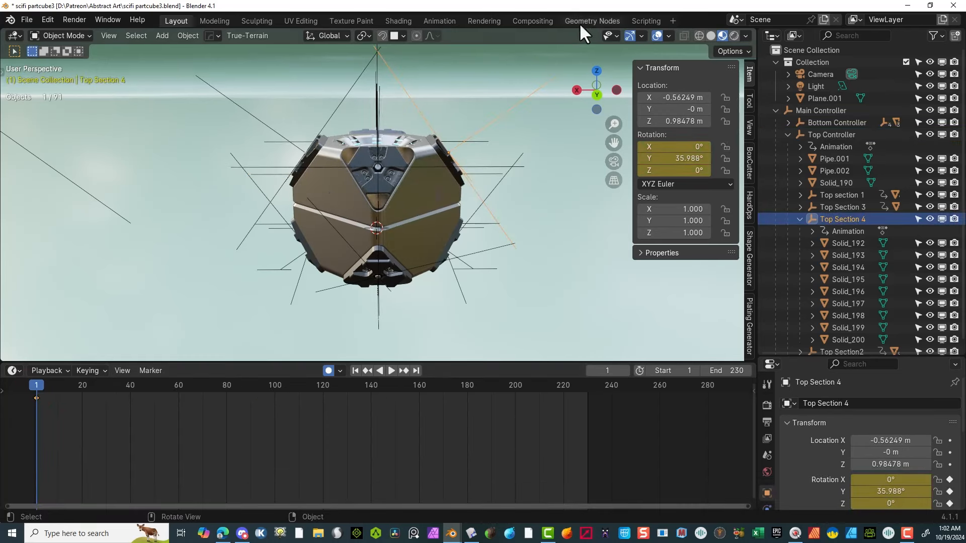
Step: Delete Top section 1's keyframe at frame 100
{"action": "left_click", "coordinate": [355, 93]}
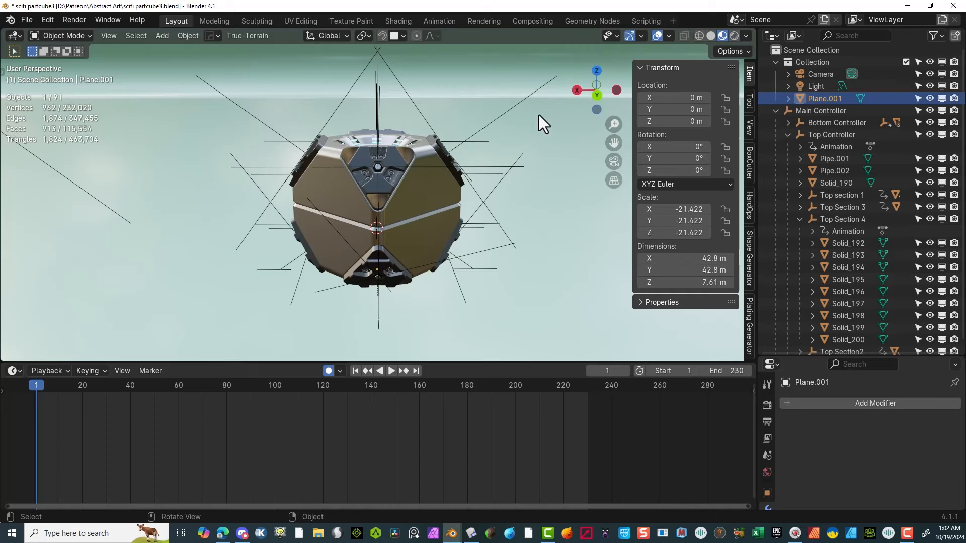
{"action": "left_click", "coordinate": [528, 96]}
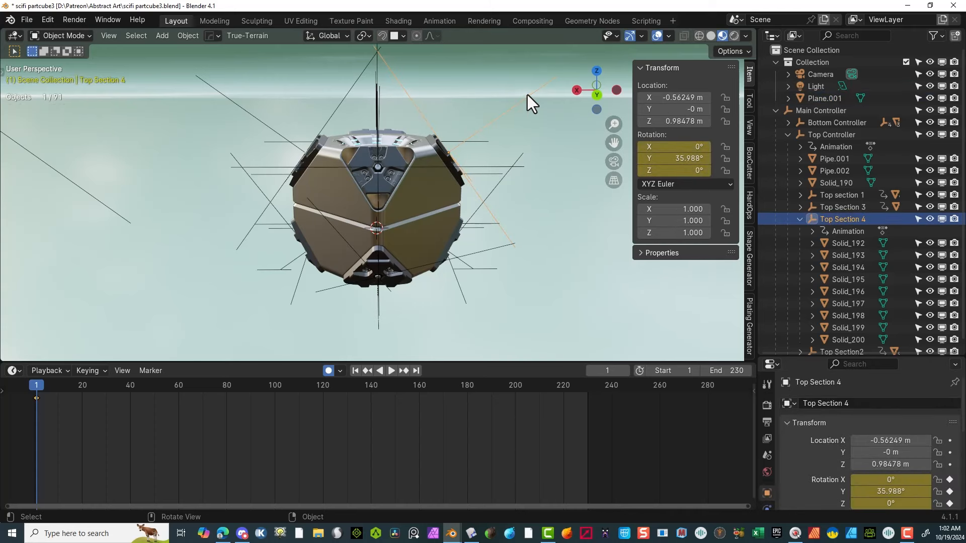
{"action": "left_click", "coordinate": [840, 208]}
{"action": "left_click", "coordinate": [838, 195]}
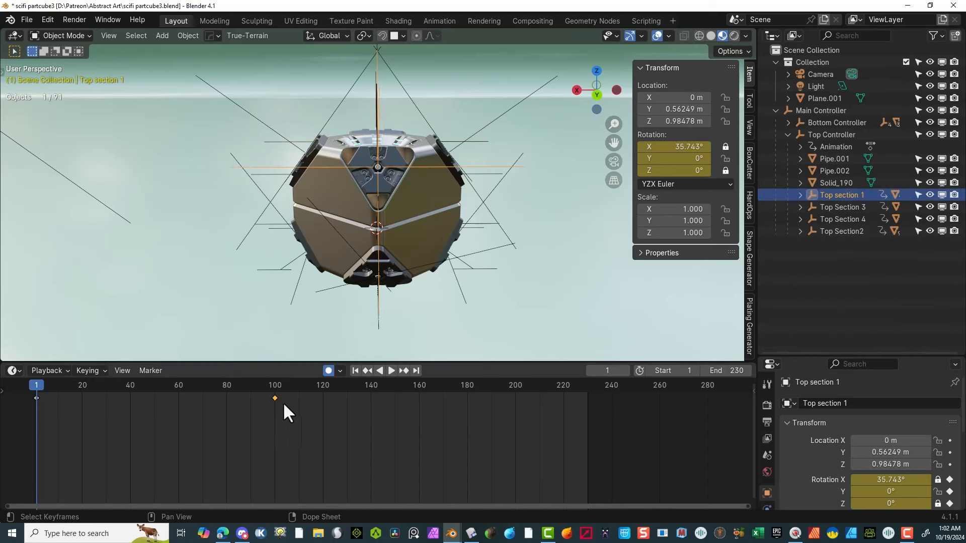
{"action": "right_click", "coordinate": [274, 399]}
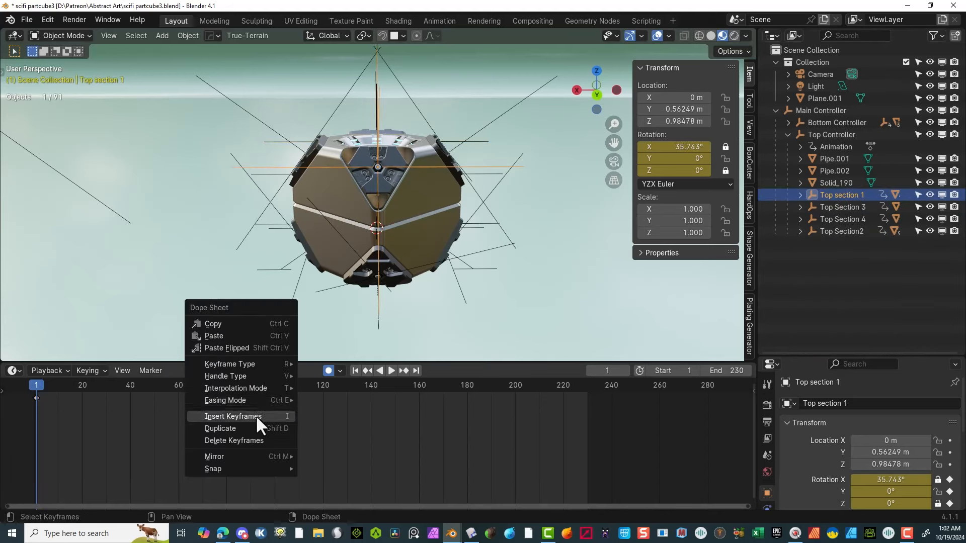
{"action": "left_click", "coordinate": [257, 439]}
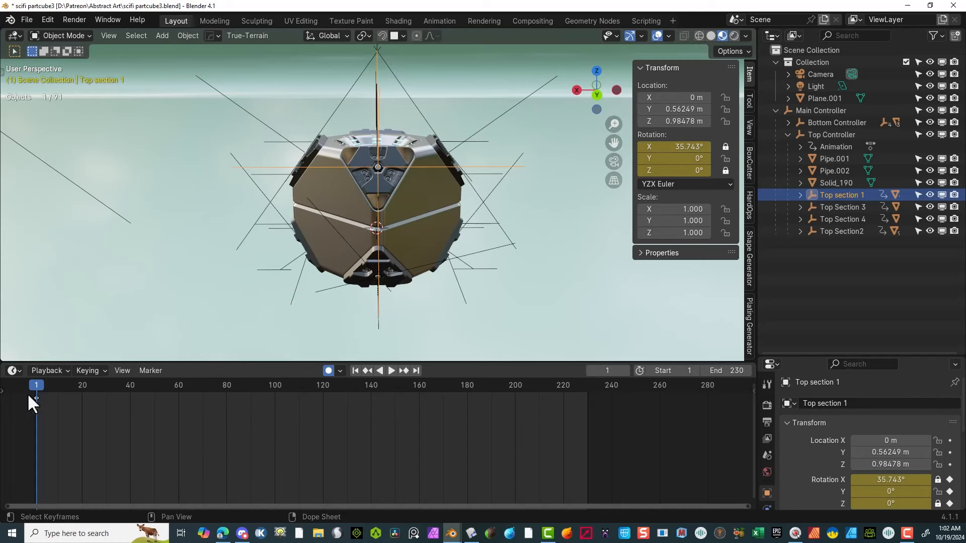
Step: Play the animation with Top section 1 selected, then move the timeline to frame 30
{"action": "key", "text": "space"}
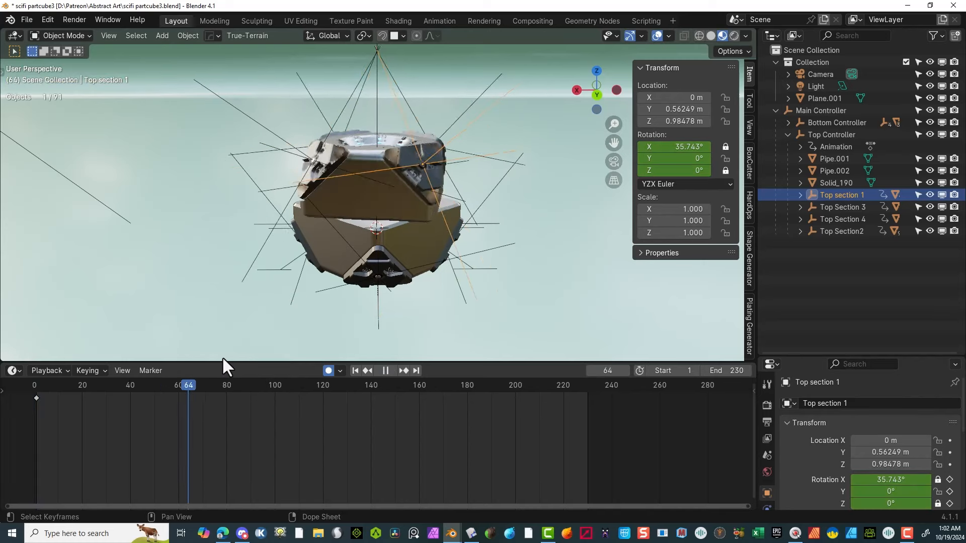
{"action": "key", "text": "space"}
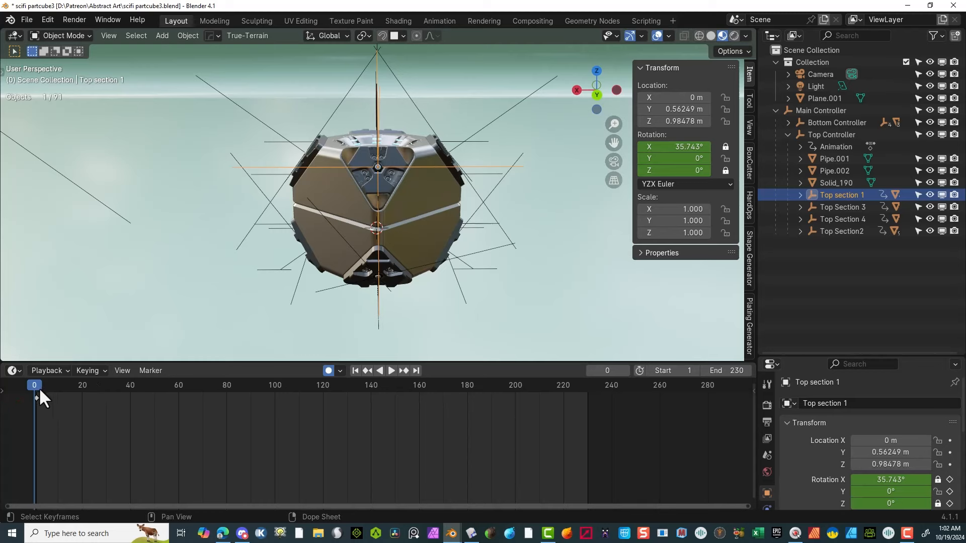
{"action": "key", "text": "space"}
{"action": "left_click_drag", "start_coordinate": [35, 387], "coordinate": [106, 388]}
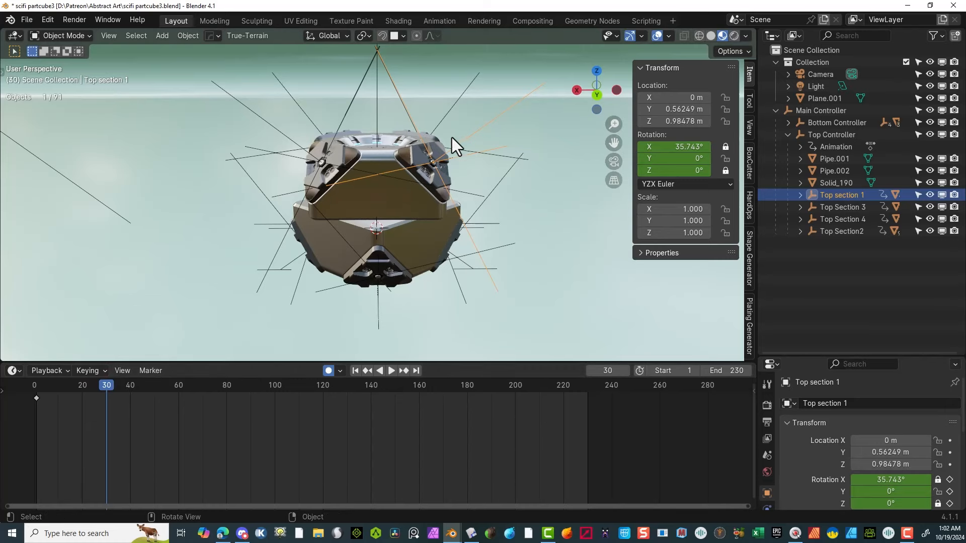
Step: Rotate Top section 1 at frame 30 and set its keyframed Y rotation to 120°
{"action": "key", "text": "r"}
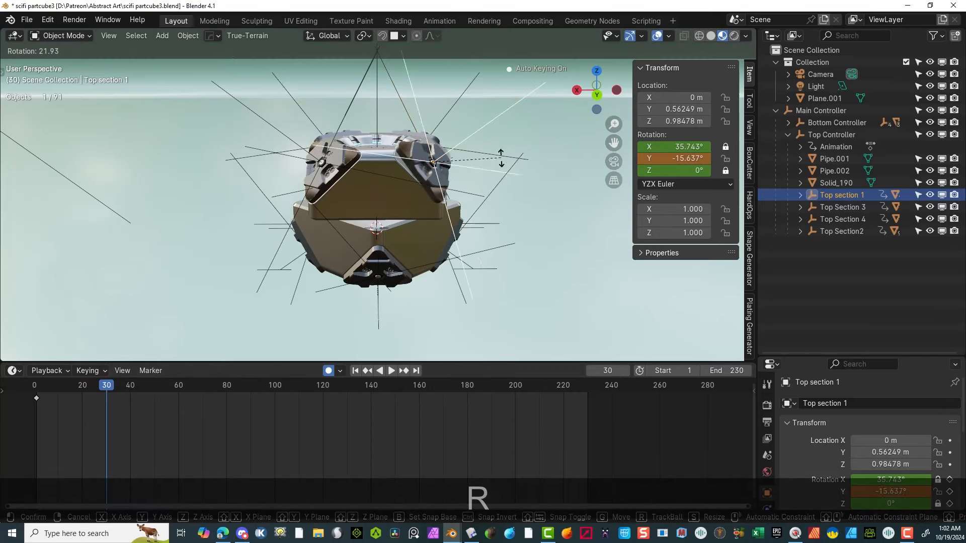
{"action": "left_click", "coordinate": [402, 137]}
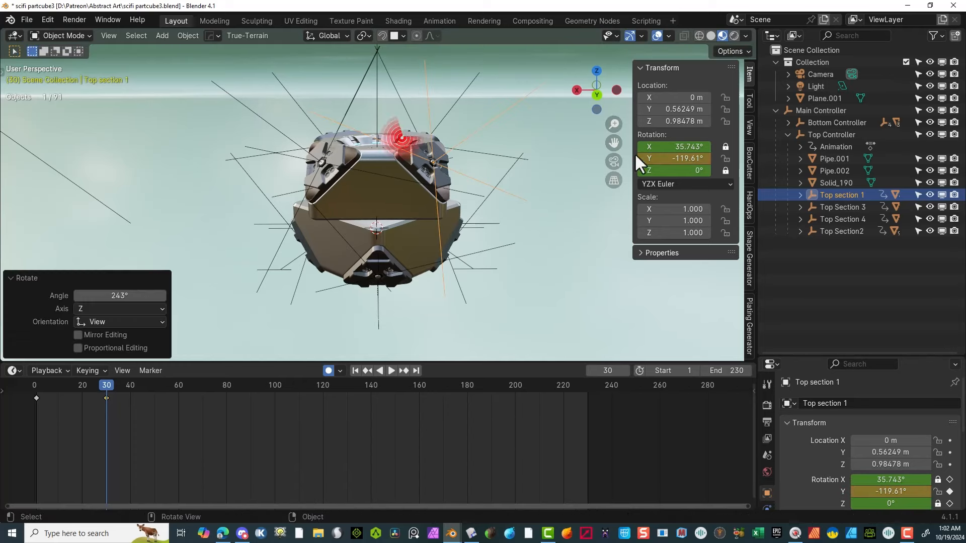
{"action": "double_click", "coordinate": [674, 158]}
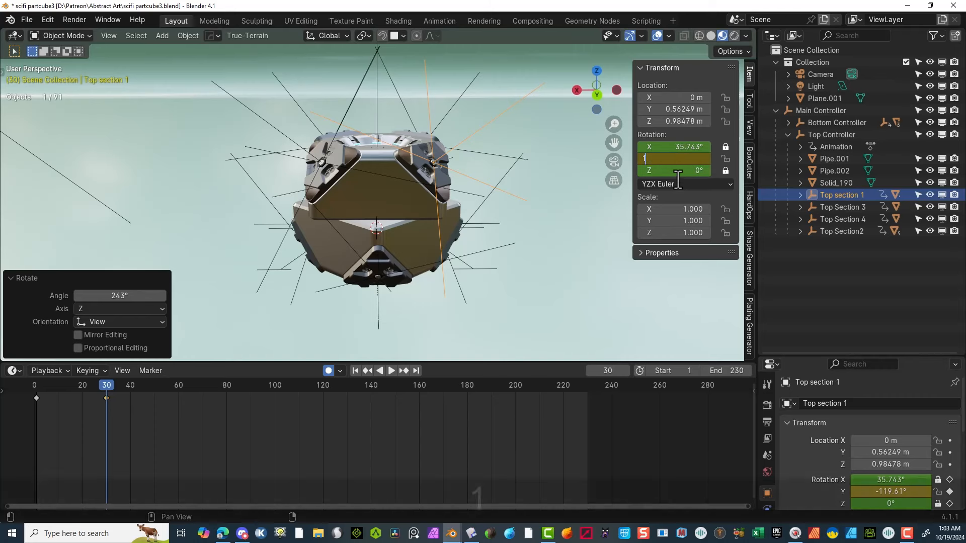
{"action": "type", "text": "120"}
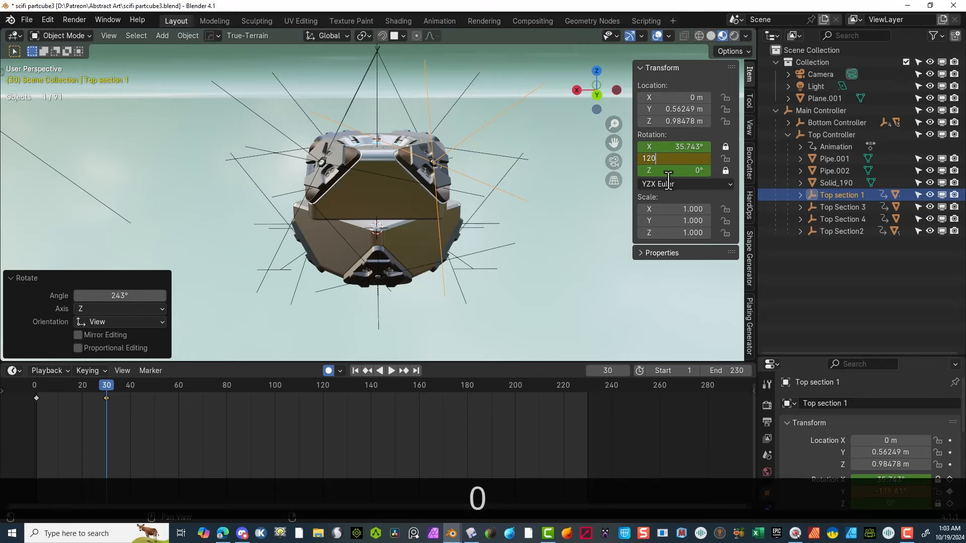
{"action": "key", "text": "Tab"}
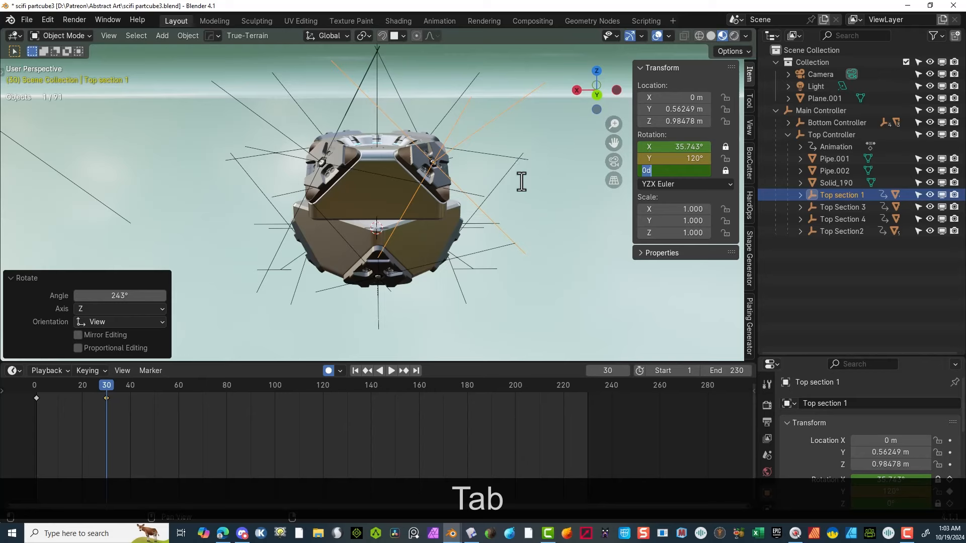
{"action": "left_click", "coordinate": [459, 316]}
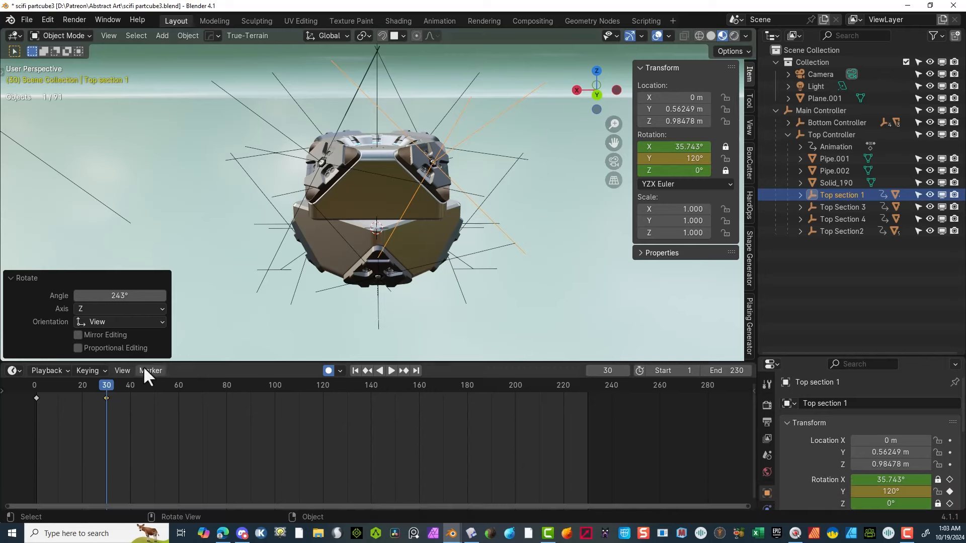
Step: Scrub the timeline around frame 30 and reselect Top section 1 to check its keyframes
{"action": "left_click_drag", "start_coordinate": [109, 387], "coordinate": [107, 413]}
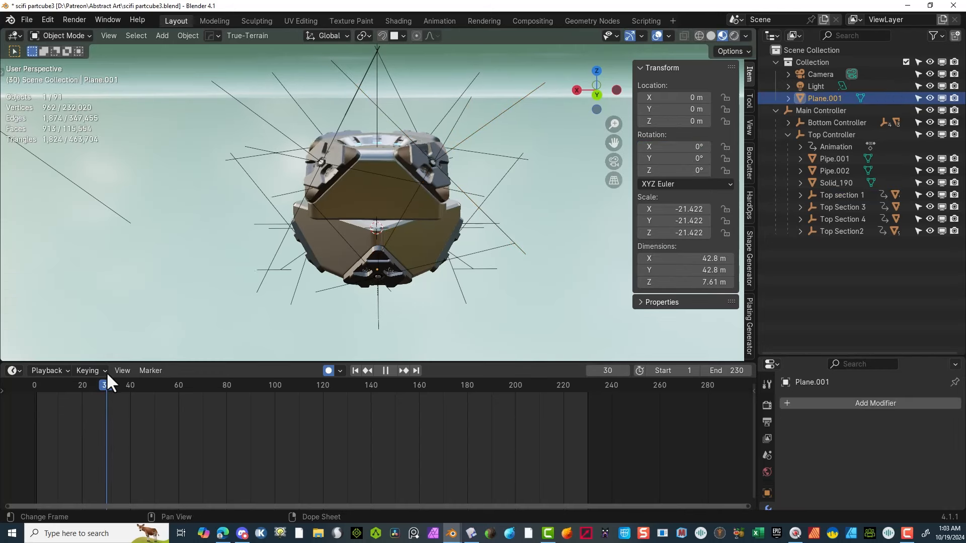
{"action": "left_click_drag", "start_coordinate": [107, 372], "coordinate": [111, 371]}
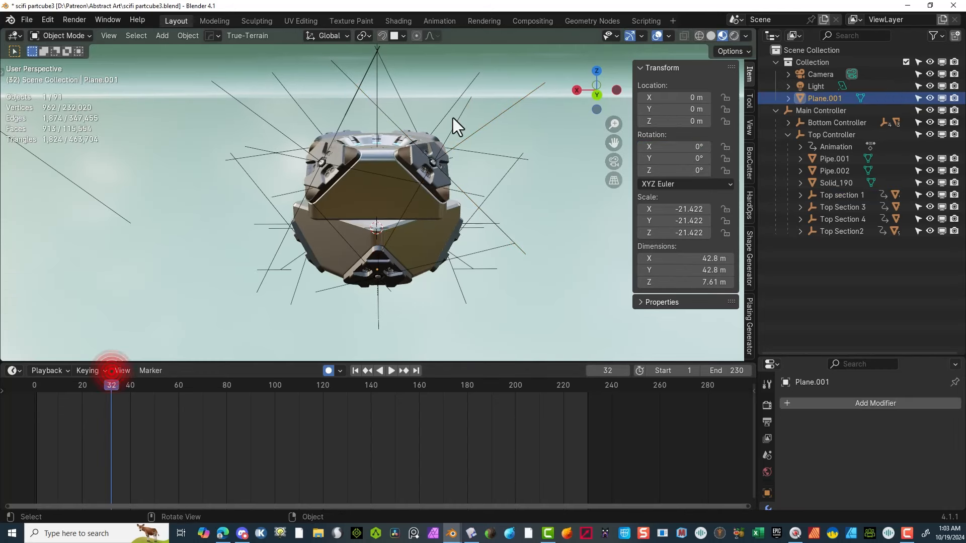
{"action": "left_click", "coordinate": [499, 116]}
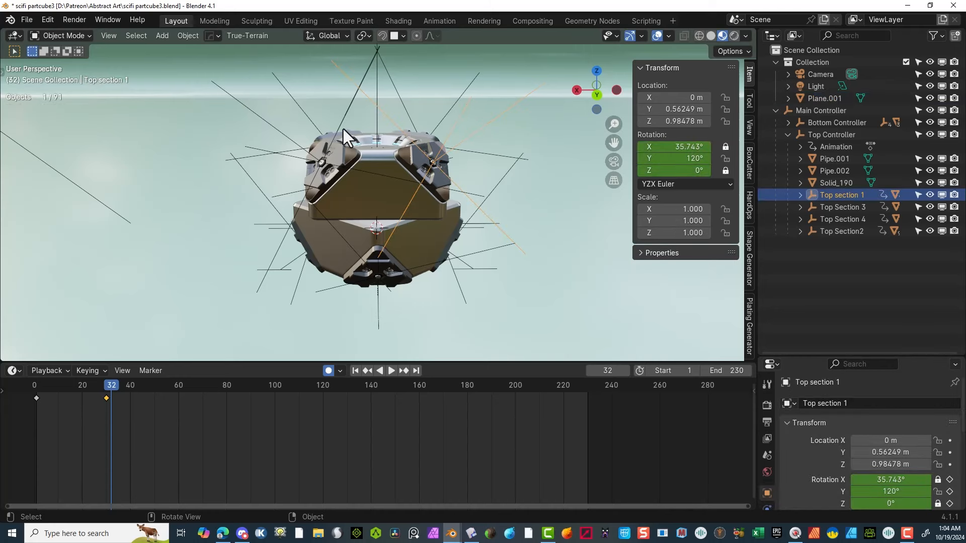
Step: Return to frame 30 and keyframe Top Section2's X rotation at 120°
{"action": "left_click", "coordinate": [273, 129]}
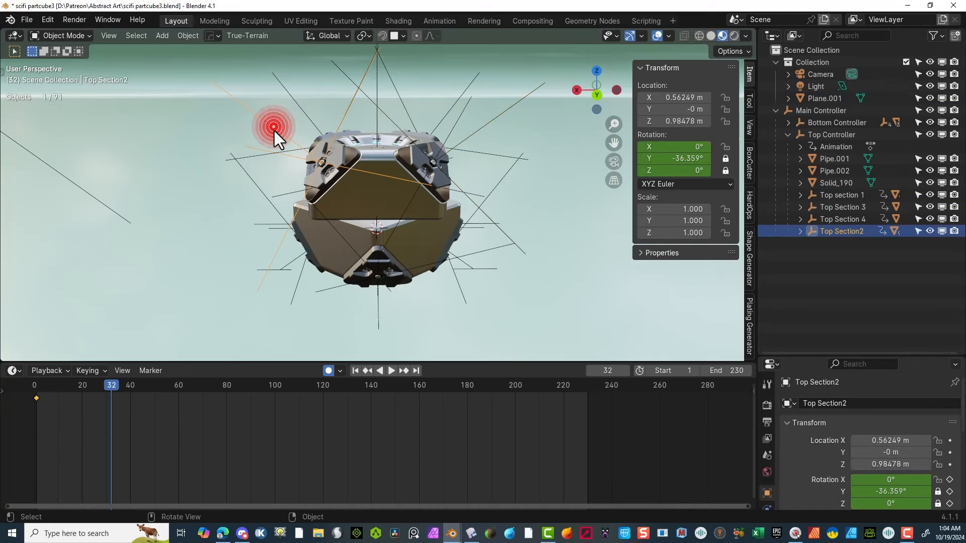
{"action": "left_click_drag", "start_coordinate": [111, 385], "coordinate": [106, 386]}
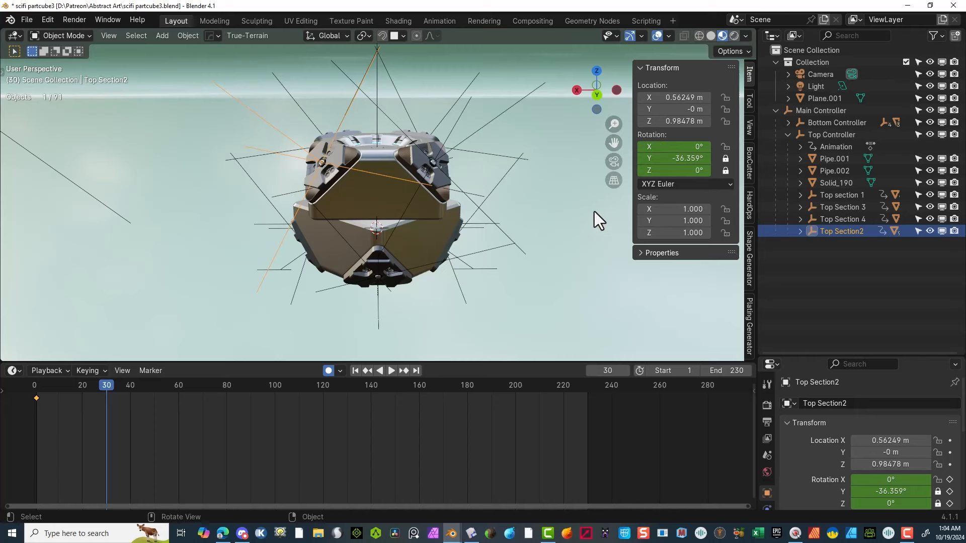
{"action": "left_click", "coordinate": [680, 146]}
{"action": "type", "text": "69"}
{"action": "key", "text": "Return"}
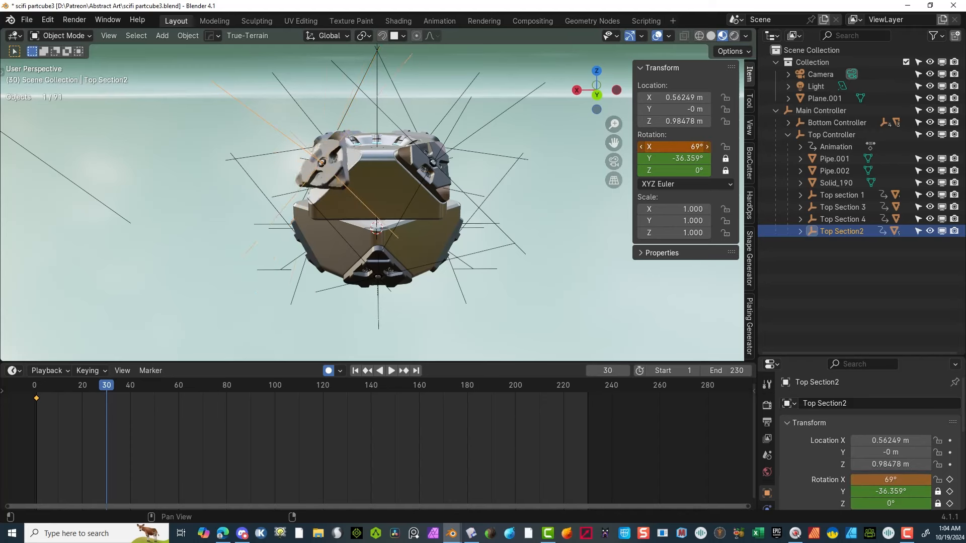
{"action": "left_click_drag", "start_coordinate": [680, 146], "coordinate": [712, 147]}
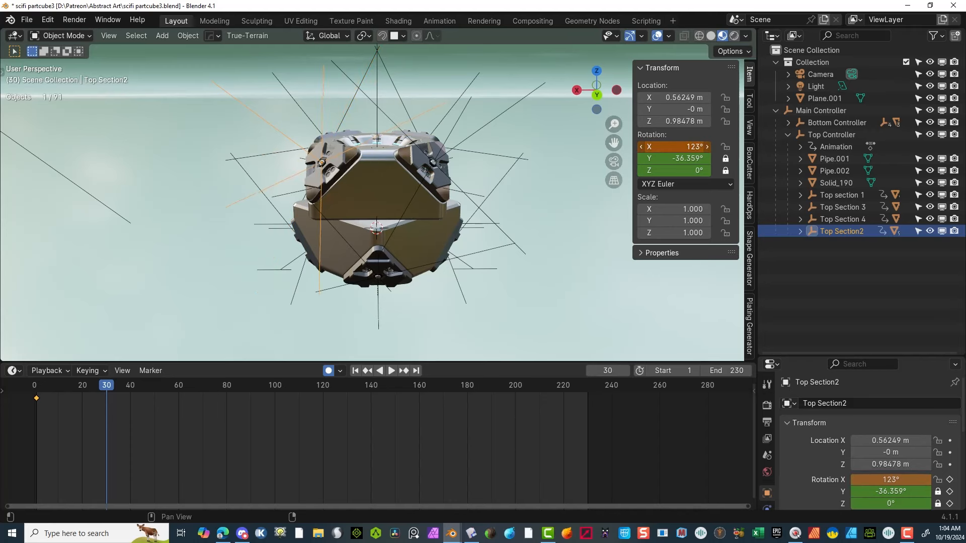
{"action": "left_click_drag", "start_coordinate": [681, 146], "coordinate": [679, 147]}
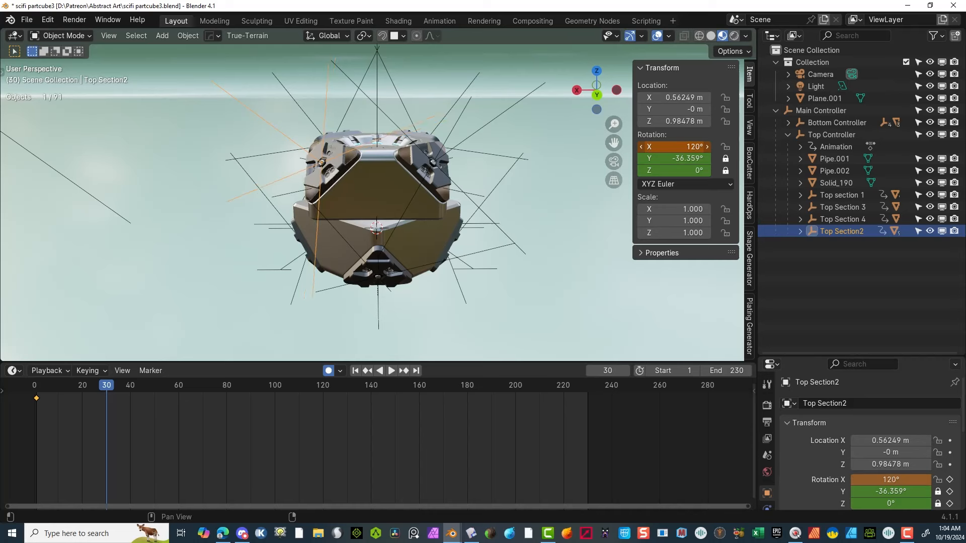
{"action": "key", "text": "i"}
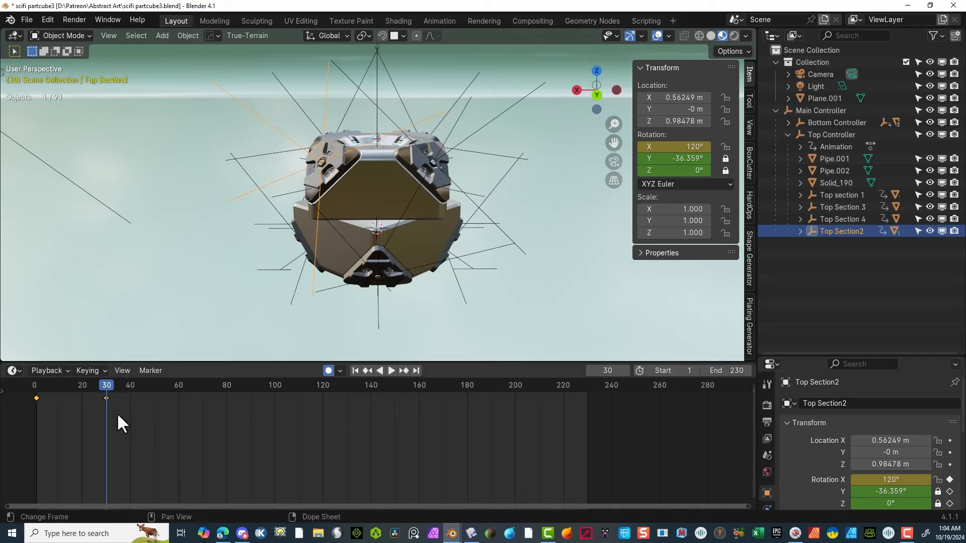
{"action": "mouse_move", "coordinate": [107, 384]}
{"action": "left_mouse_down"}
{"action": "mouse_move", "coordinate": [23, 412]}
{"action": "mouse_move", "coordinate": [105, 399]}
{"action": "left_mouse_up"}
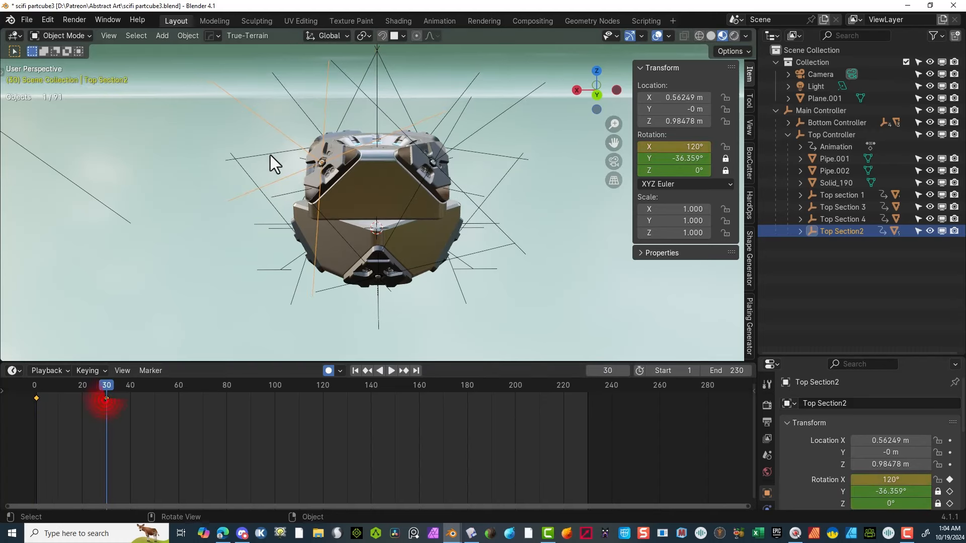
Step: Keyframe Top Section 4's X rotation at 120° on frame 30 and lock its Y and Z rotation
{"action": "left_click", "coordinate": [466, 86]}
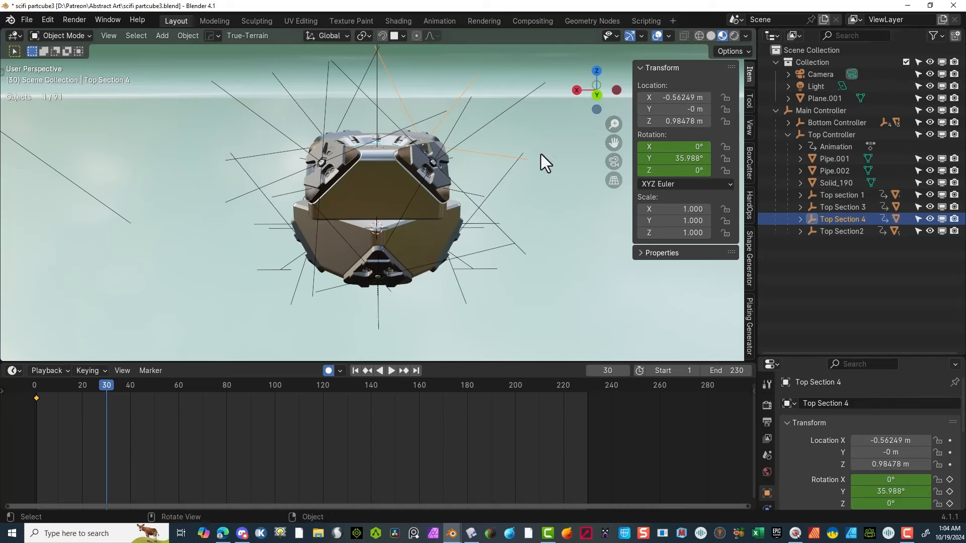
{"action": "middle_click_drag", "start_coordinate": [549, 125], "coordinate": [403, 160]}
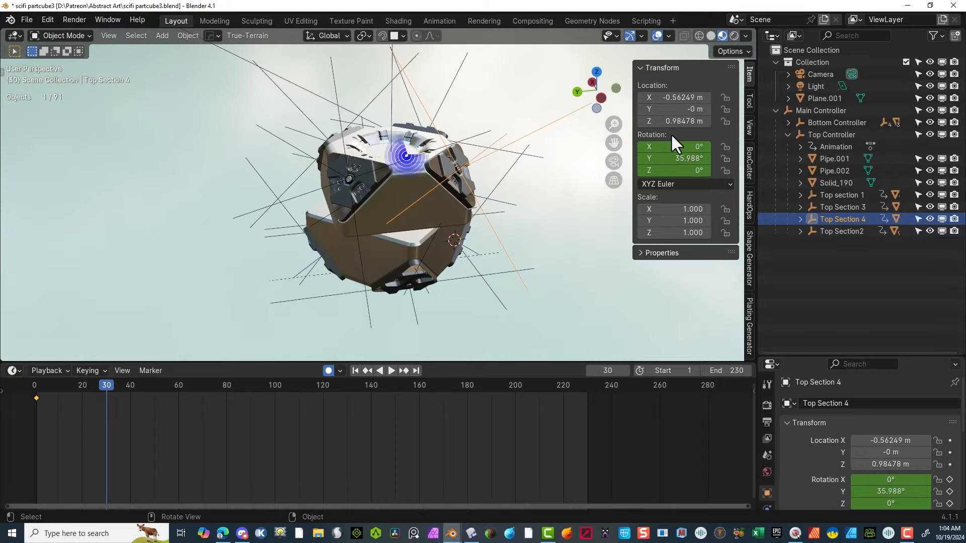
{"action": "left_click_drag", "start_coordinate": [666, 148], "coordinate": [642, 146]}
{"action": "left_click", "coordinate": [641, 146]}
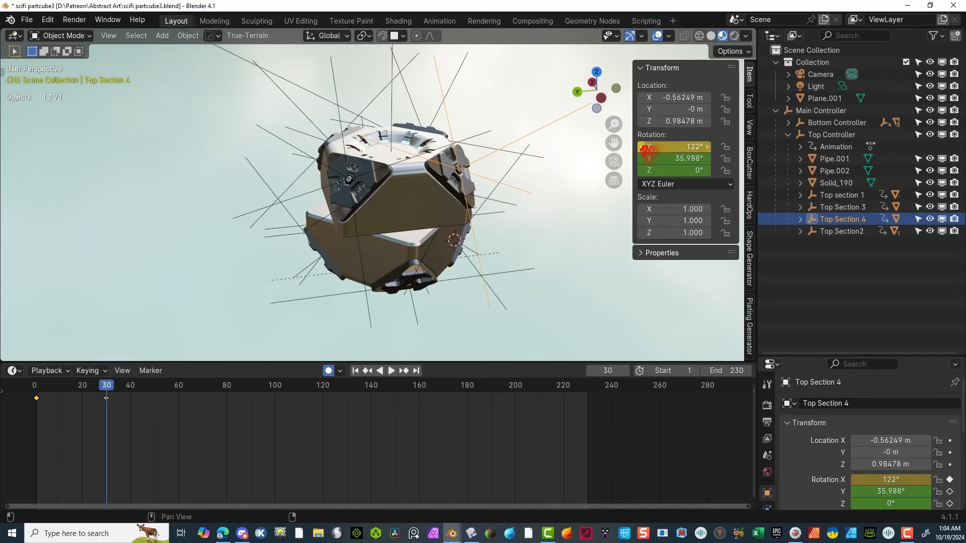
{"action": "left_click", "coordinate": [641, 146]}
{"action": "left_click", "coordinate": [641, 146]}
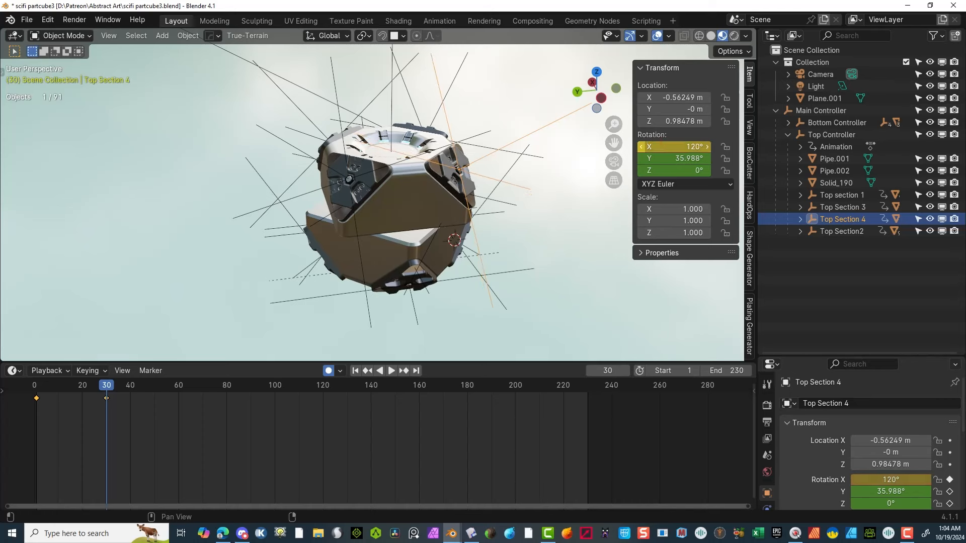
{"action": "left_click", "coordinate": [726, 169]}
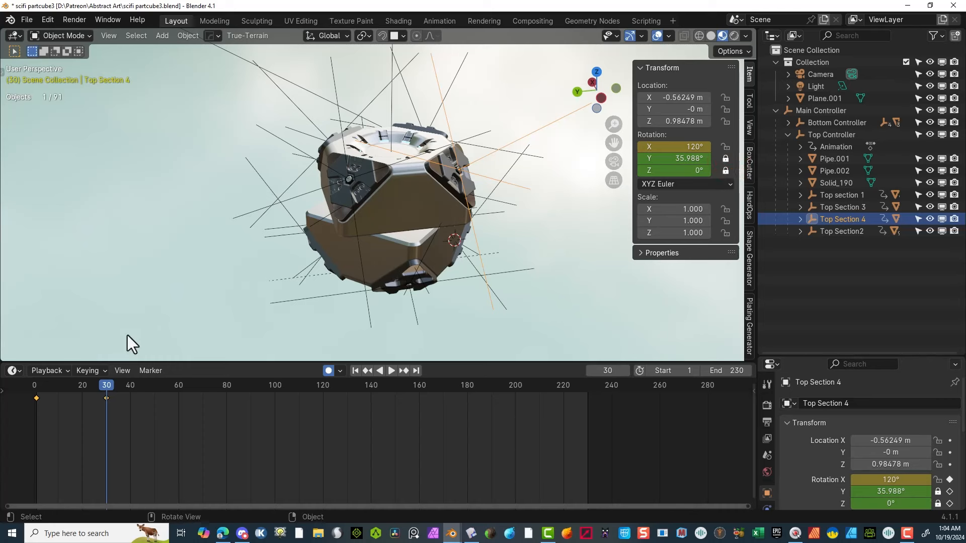
Step: Keyframe Top Section 3's Y rotation at 120° on frame 30 and play the animation from frame 0
{"action": "left_click", "coordinate": [451, 84]}
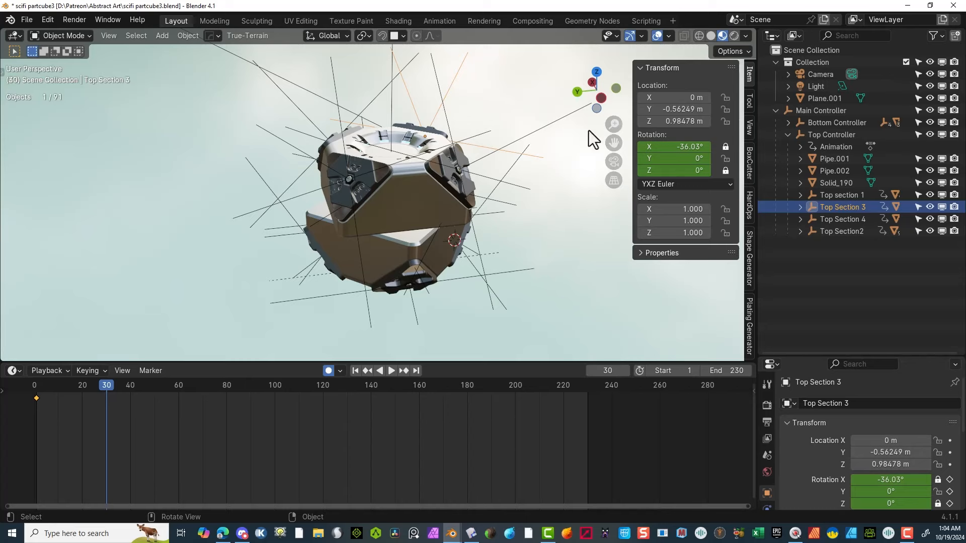
{"action": "middle_click_drag", "start_coordinate": [518, 213], "coordinate": [397, 213]}
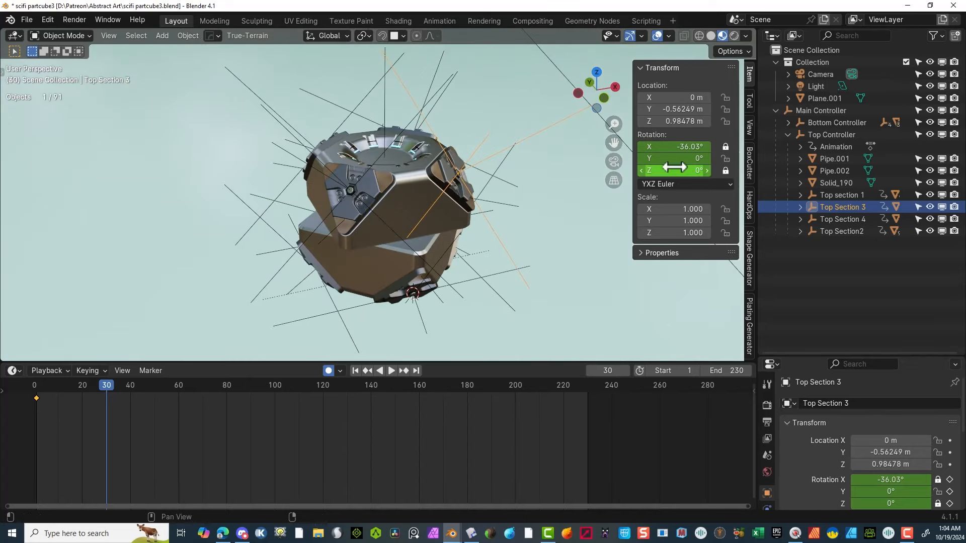
{"action": "left_click_drag", "start_coordinate": [659, 160], "coordinate": [705, 160]}
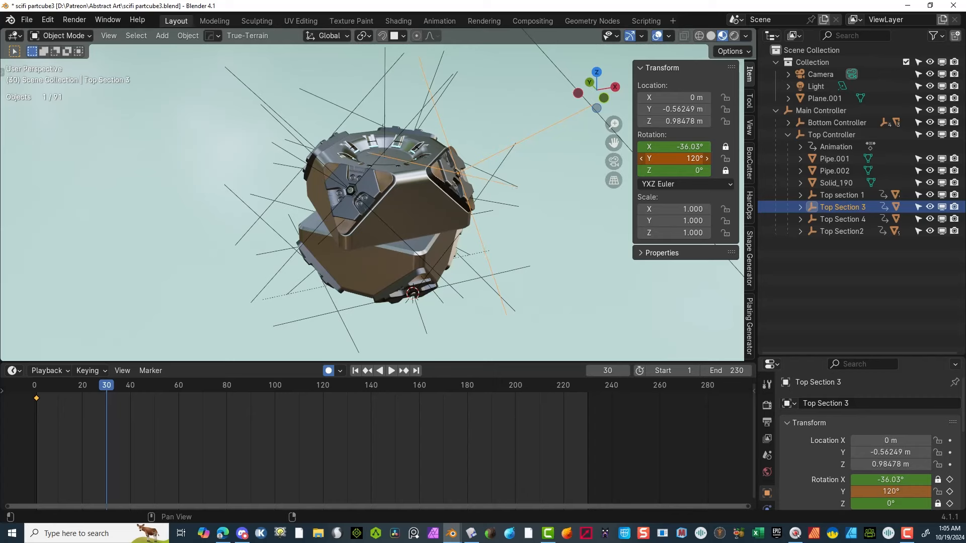
{"action": "key", "text": "i"}
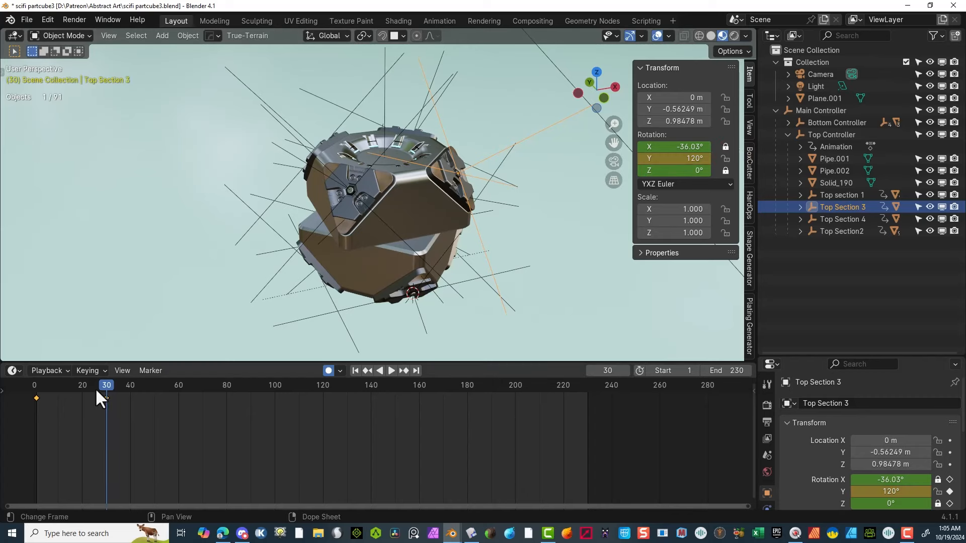
{"action": "left_click_drag", "start_coordinate": [104, 387], "coordinate": [32, 397]}
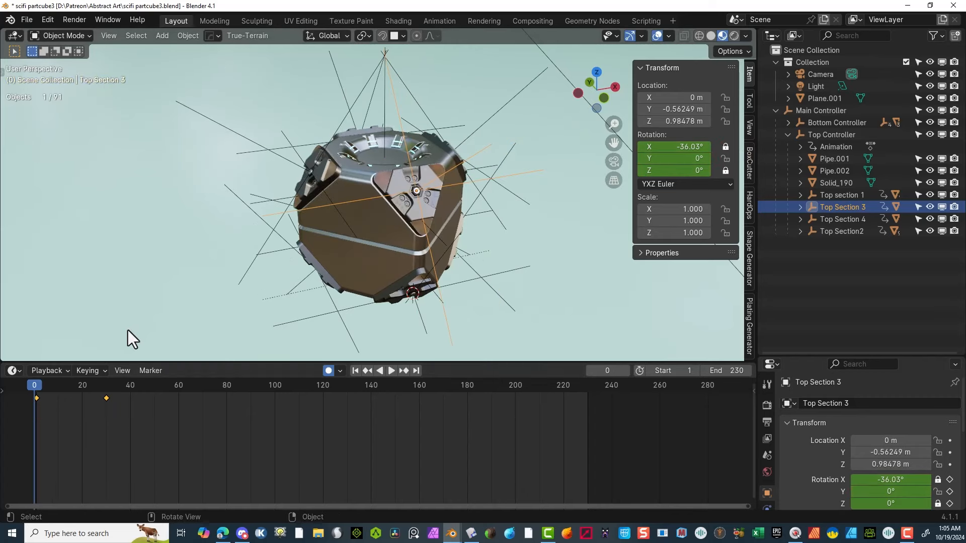
{"action": "key", "text": "space"}
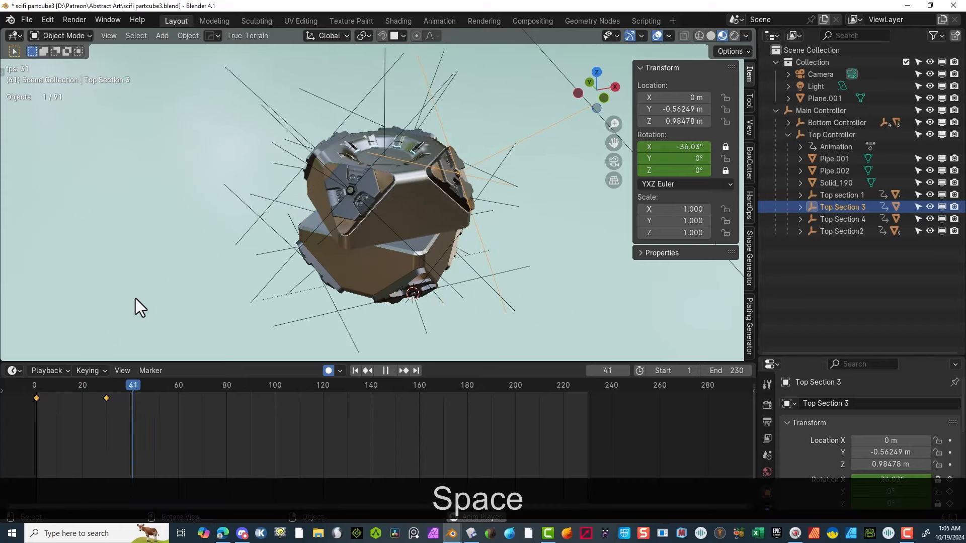
Step: Keyframe the 120° rotation of Top Section 3 (Y), Top Section 4 (X) and Top section 1 (Y) at frame 60
{"action": "left_click_drag", "start_coordinate": [299, 385], "coordinate": [178, 406]}
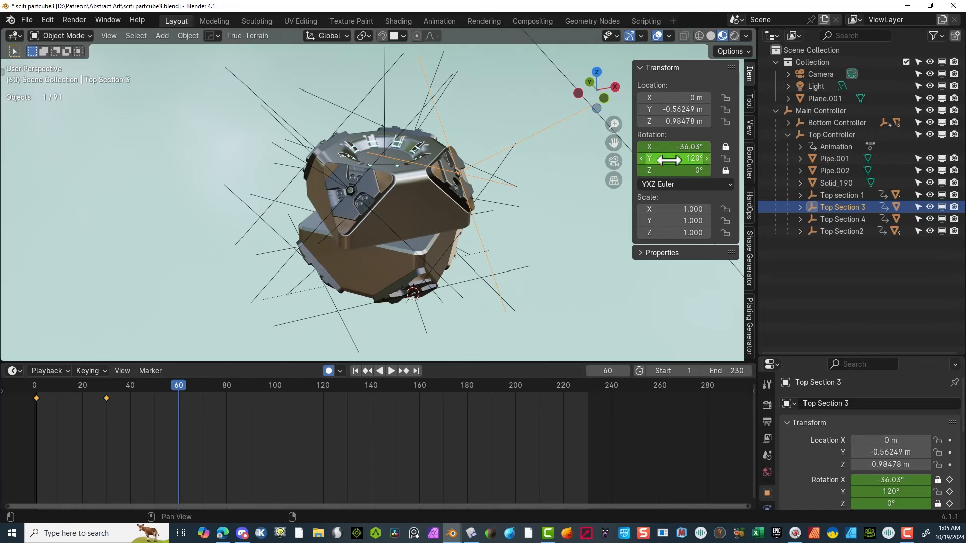
{"action": "mouse_move", "coordinate": [674, 159]}
{"action": "left_mouse_down"}
{"action": "mouse_move", "coordinate": [691, 158]}
{"action": "mouse_move", "coordinate": [670, 158]}
{"action": "left_mouse_up"}
{"action": "key", "text": "i"}
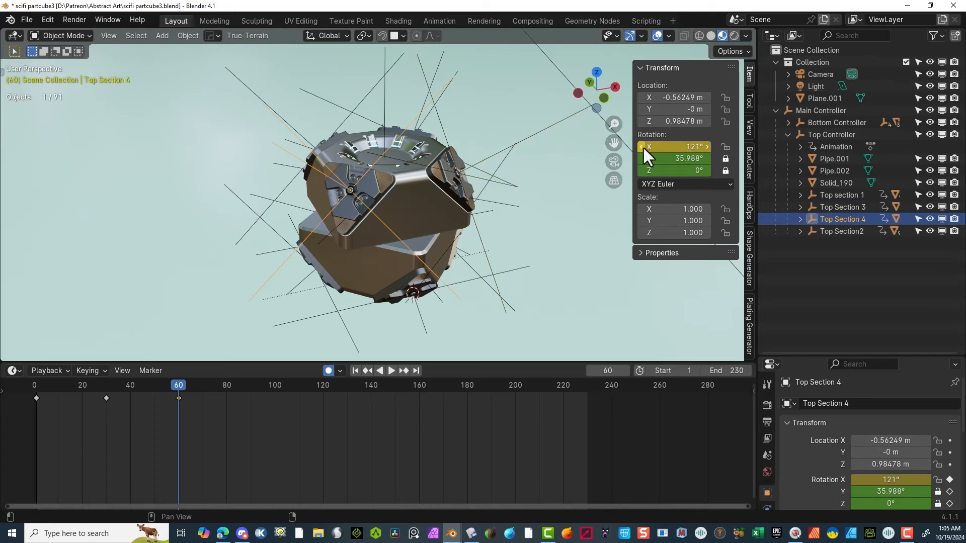
{"action": "left_click", "coordinate": [641, 146]}
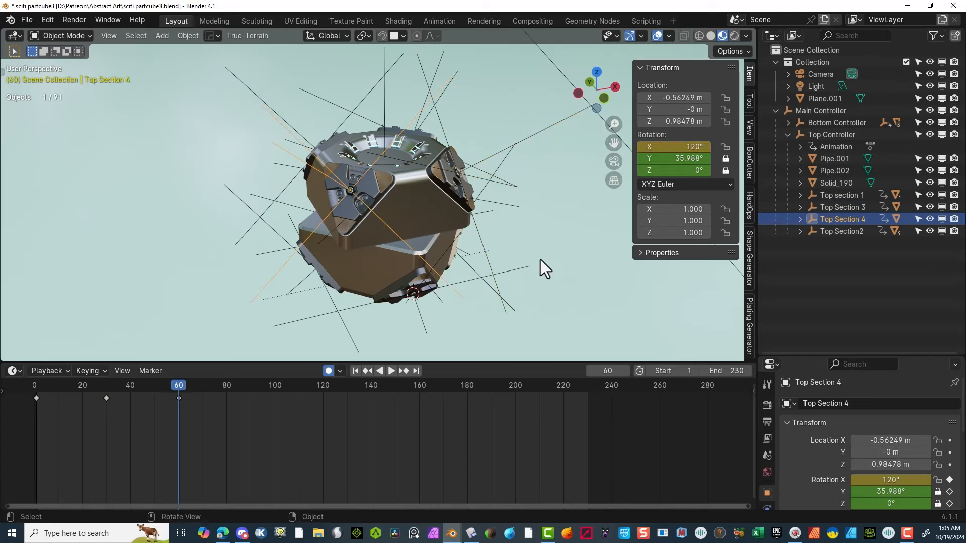
{"action": "left_click", "coordinate": [284, 116]}
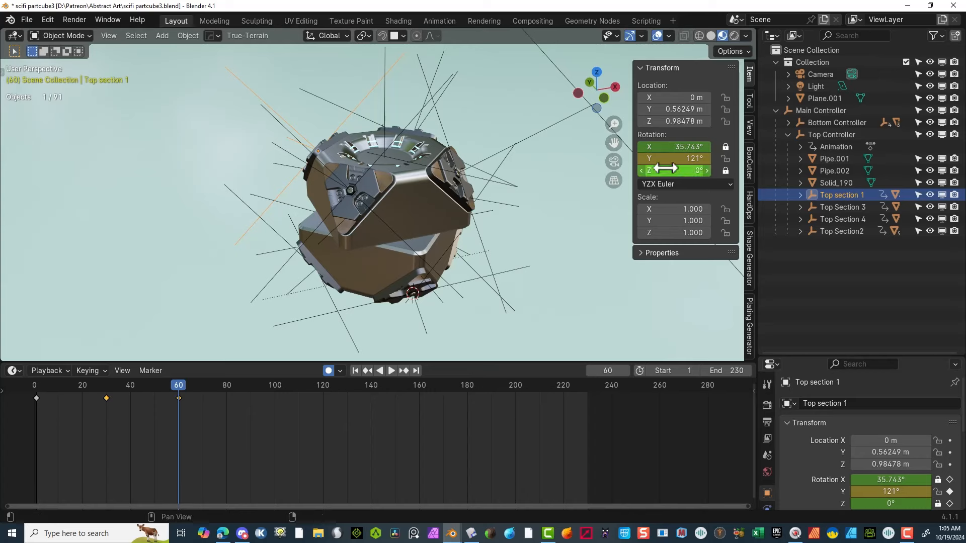
{"action": "left_click_drag", "start_coordinate": [653, 159], "coordinate": [641, 158]}
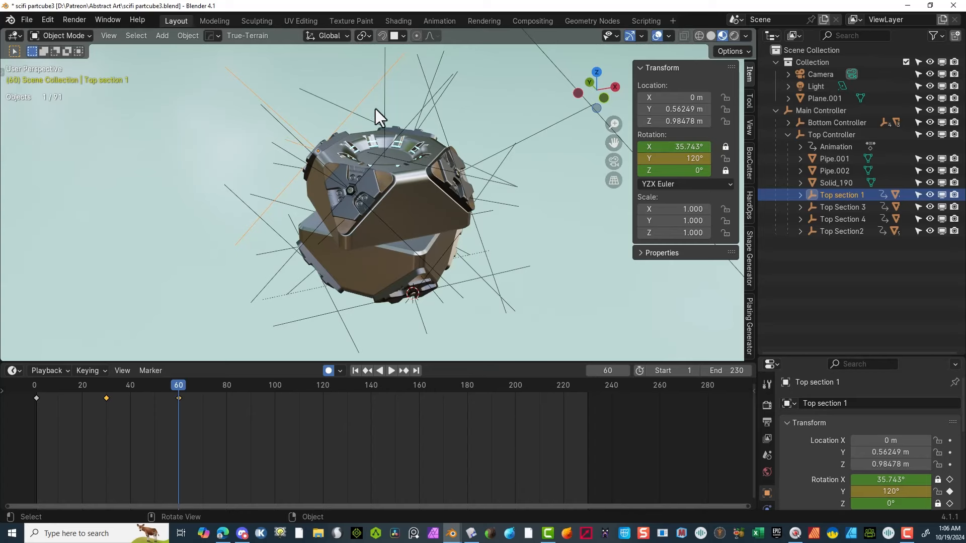
Step: Keyframe Top Section2's X rotation at 120° on frame 60
{"action": "middle_click_drag", "start_coordinate": [461, 86], "coordinate": [430, 102]}
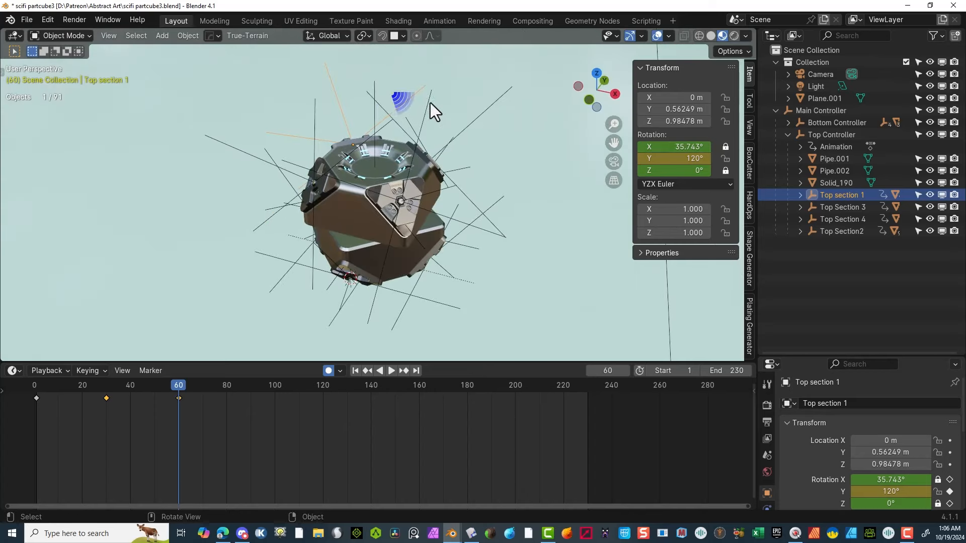
{"action": "left_click", "coordinate": [495, 102]}
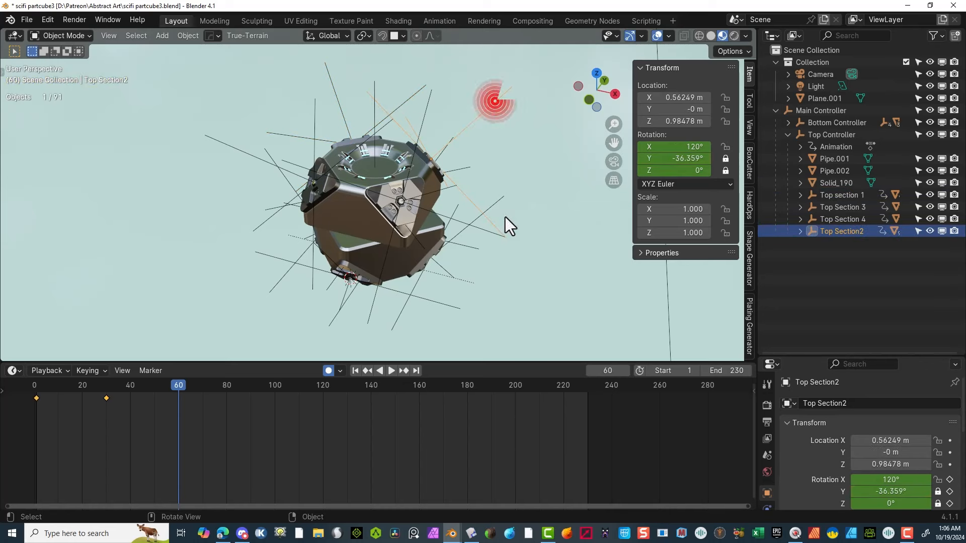
{"action": "left_click", "coordinate": [706, 146]}
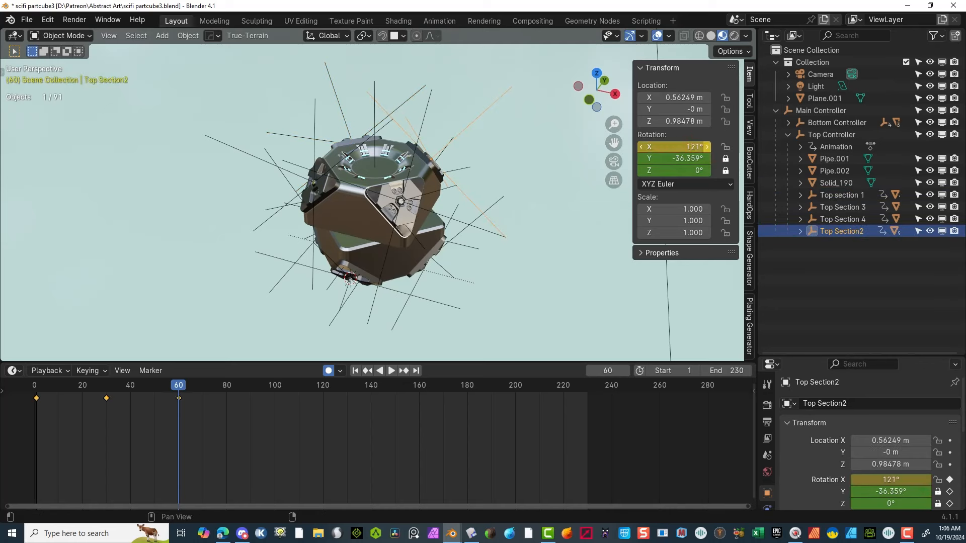
{"action": "left_click", "coordinate": [641, 146]}
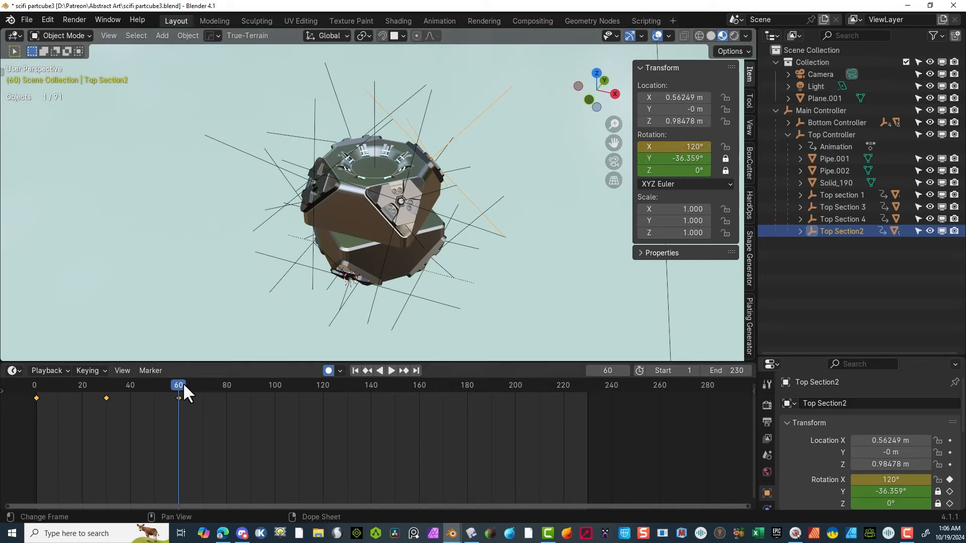
{"action": "left_click_drag", "start_coordinate": [182, 389], "coordinate": [179, 411]}
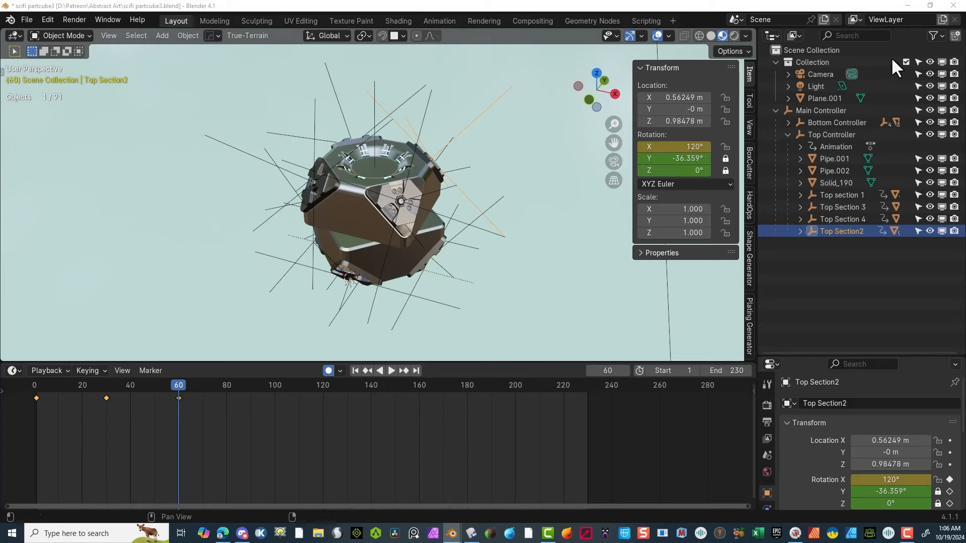
{"action": "left_click", "coordinate": [840, 207]}
{"action": "left_click_drag", "start_coordinate": [676, 159], "coordinate": [742, 159]}
{"action": "key", "text": "ctrl+z"}
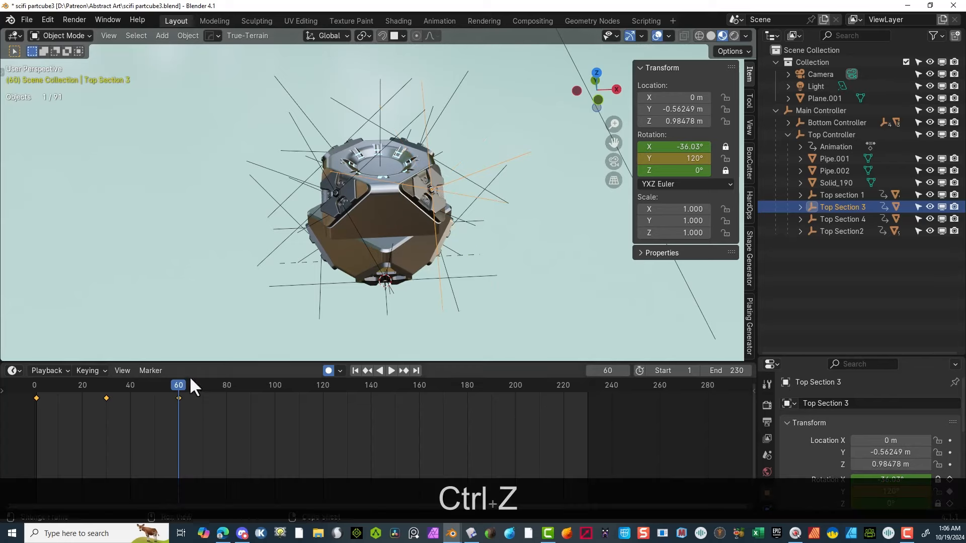
Step: Move to frame 90 and keyframe Top Section 4's X rotation at 600°
{"action": "left_click_drag", "start_coordinate": [183, 383], "coordinate": [251, 399]}
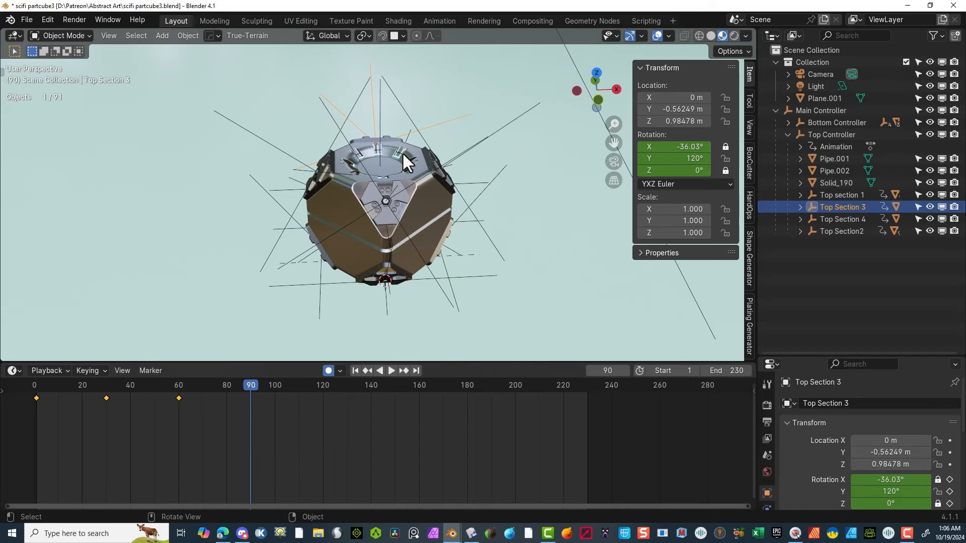
{"action": "left_click", "coordinate": [509, 123]}
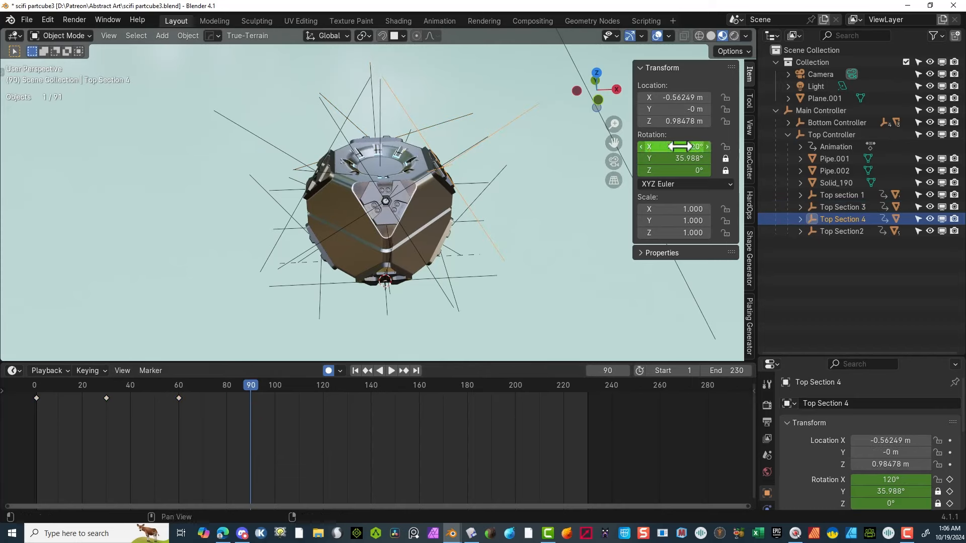
{"action": "scroll", "coordinate": [523, 196], "scroll_direction": "down", "scroll_amount": 1}
{"action": "middle_click_drag", "start_coordinate": [524, 196], "coordinate": [406, 181]}
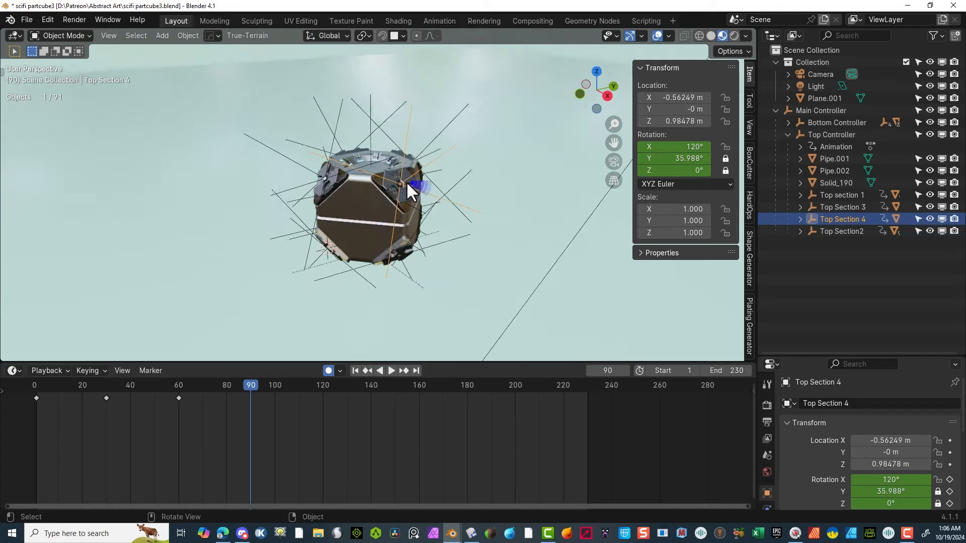
{"action": "scroll", "coordinate": [403, 184], "scroll_direction": "up", "scroll_amount": 2}
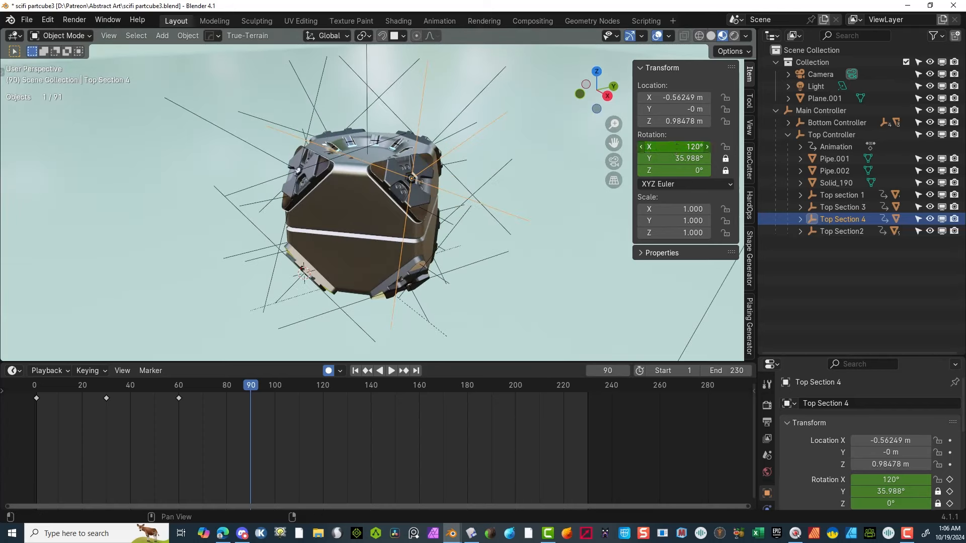
{"action": "left_click_drag", "start_coordinate": [679, 147], "coordinate": [643, 147]}
{"action": "left_click", "coordinate": [643, 147]}
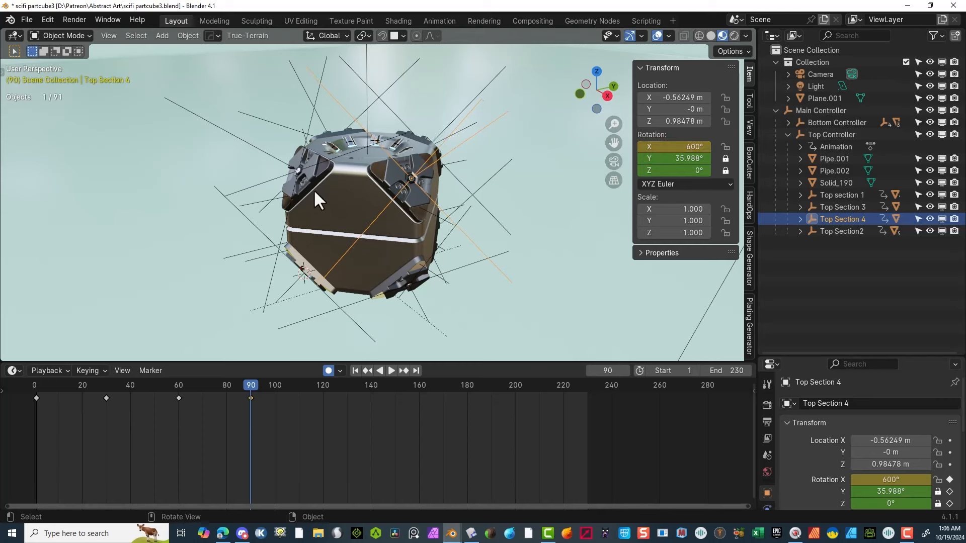
Step: Keyframe Top section 1's Y rotation at -480° and Top Section2's X rotation at 480° on frame 90
{"action": "left_click", "coordinate": [267, 155]}
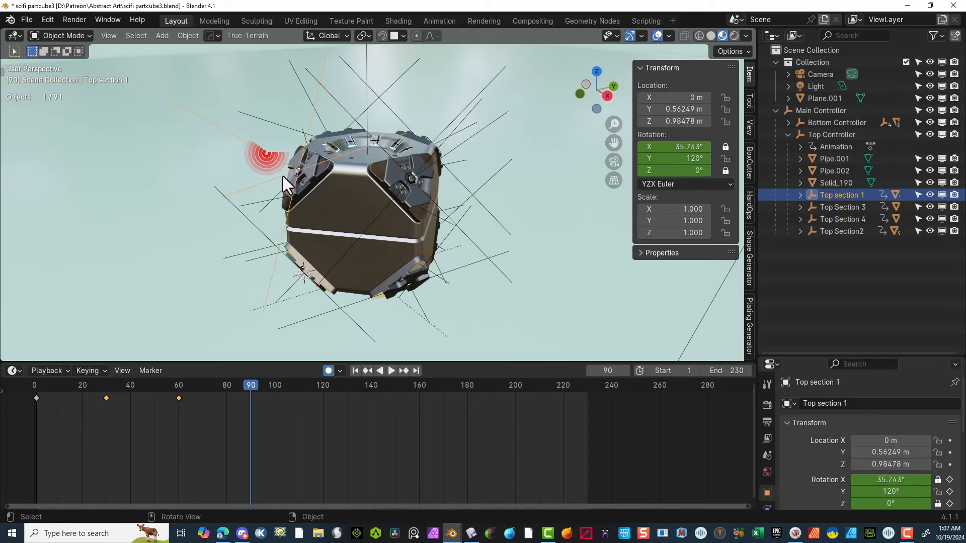
{"action": "left_click_drag", "start_coordinate": [705, 161], "coordinate": [562, 161]}
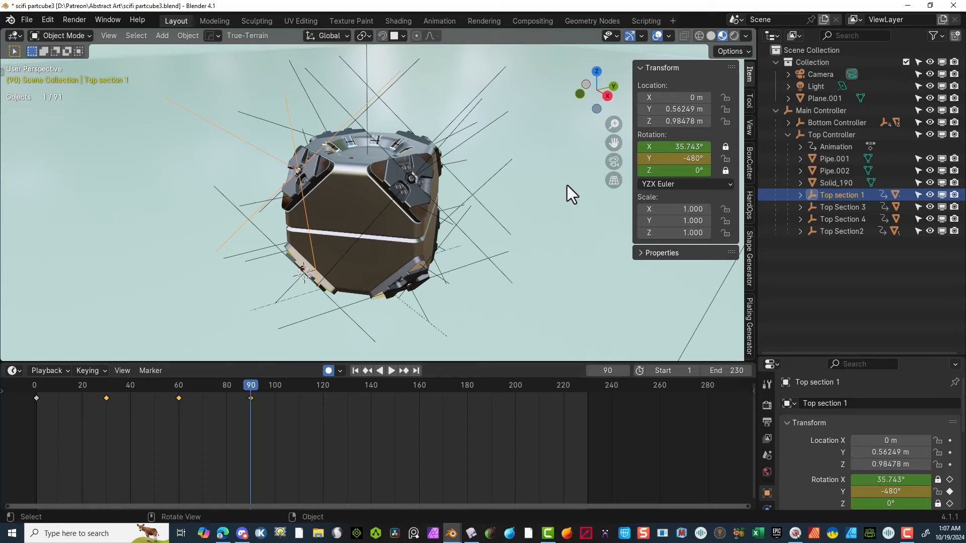
{"action": "left_click", "coordinate": [315, 109]}
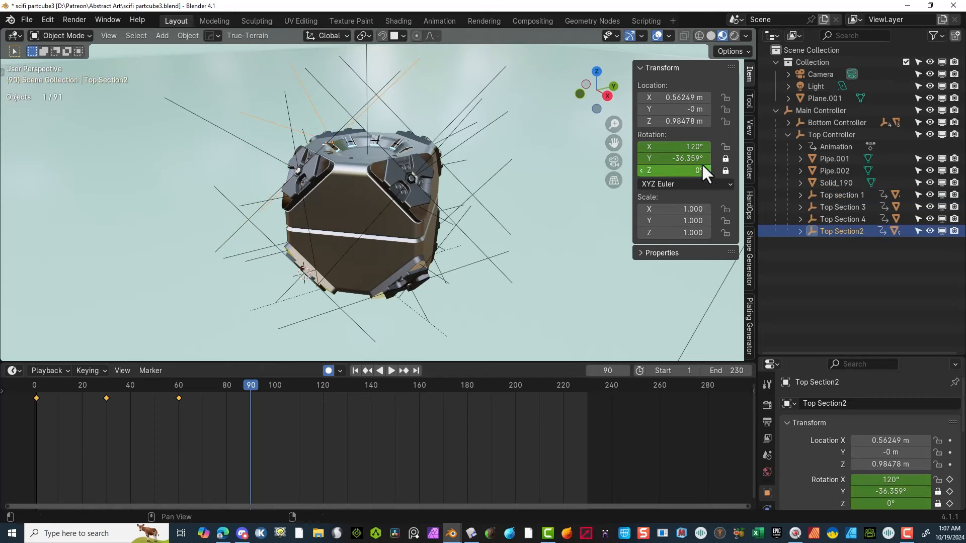
{"action": "left_click_drag", "start_coordinate": [675, 146], "coordinate": [709, 146]}
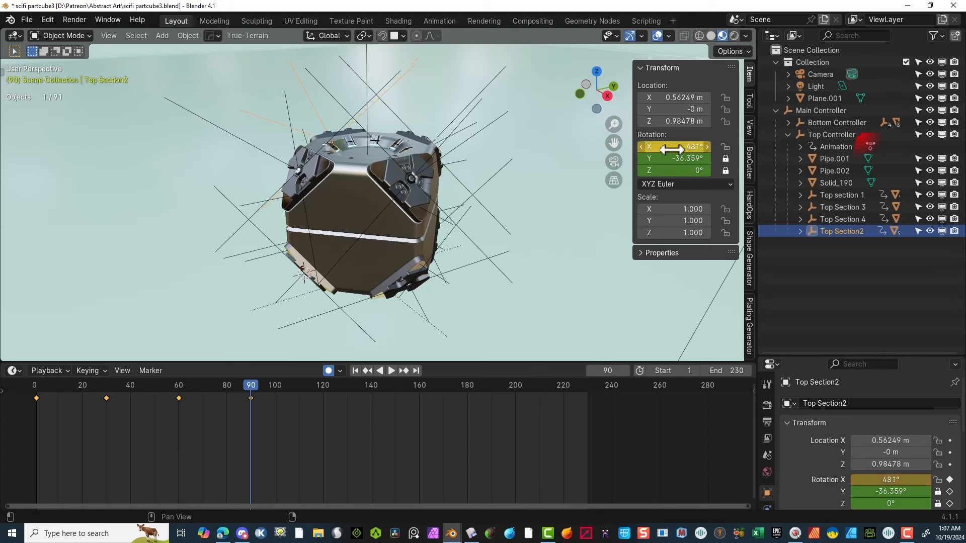
{"action": "left_click", "coordinate": [641, 146]}
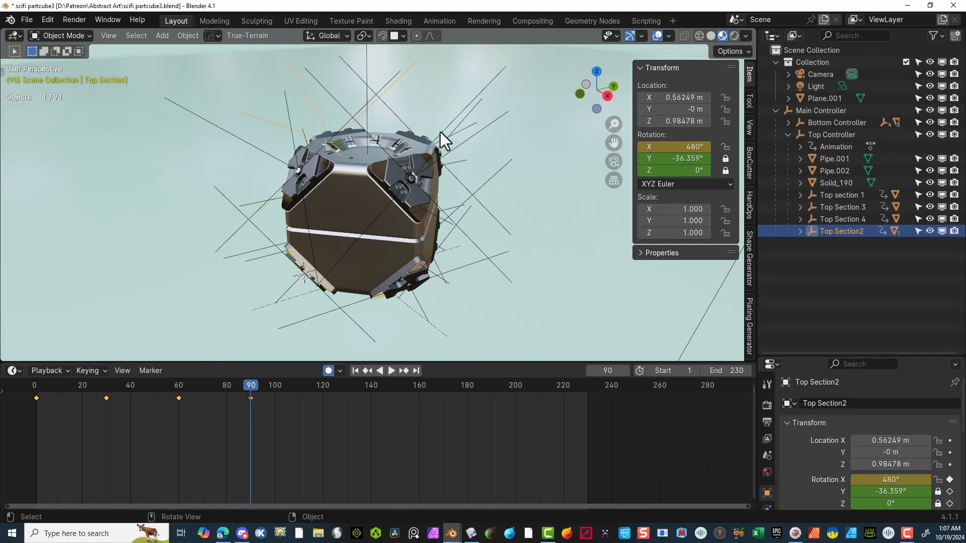
Step: Keyframe Top Section 3's Y rotation at 360° on frame 90
{"action": "left_click", "coordinate": [461, 116]}
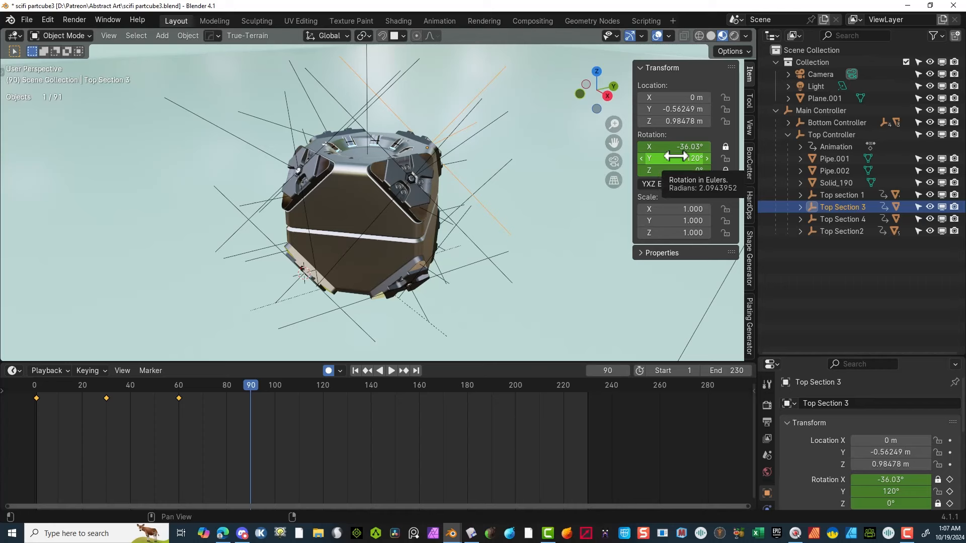
{"action": "left_click_drag", "start_coordinate": [676, 156], "coordinate": [752, 157]}
{"action": "left_click", "coordinate": [642, 158]}
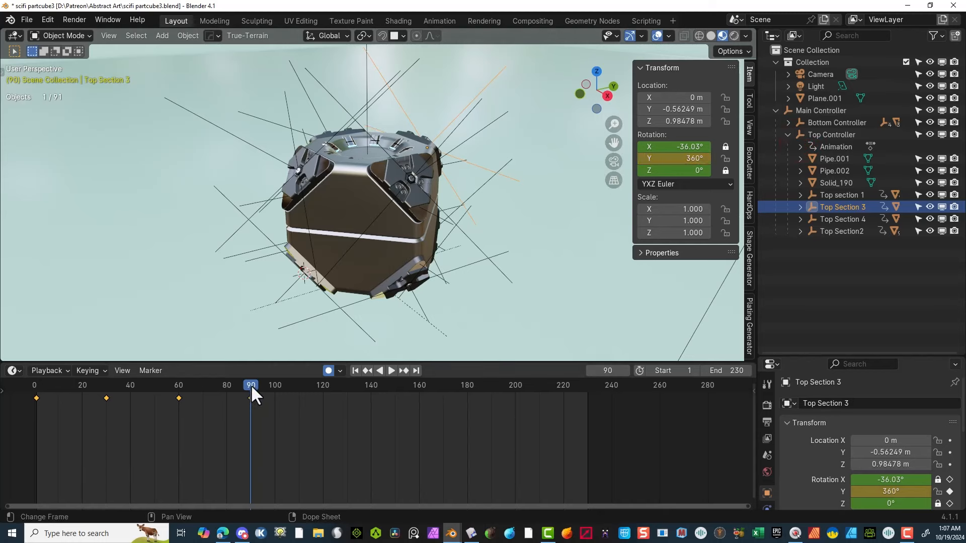
Step: Play the animation from the start to check the section rotations, and return to frame 90
{"action": "left_click_drag", "start_coordinate": [250, 384], "coordinate": [27, 428]}
{"action": "key", "text": "space"}
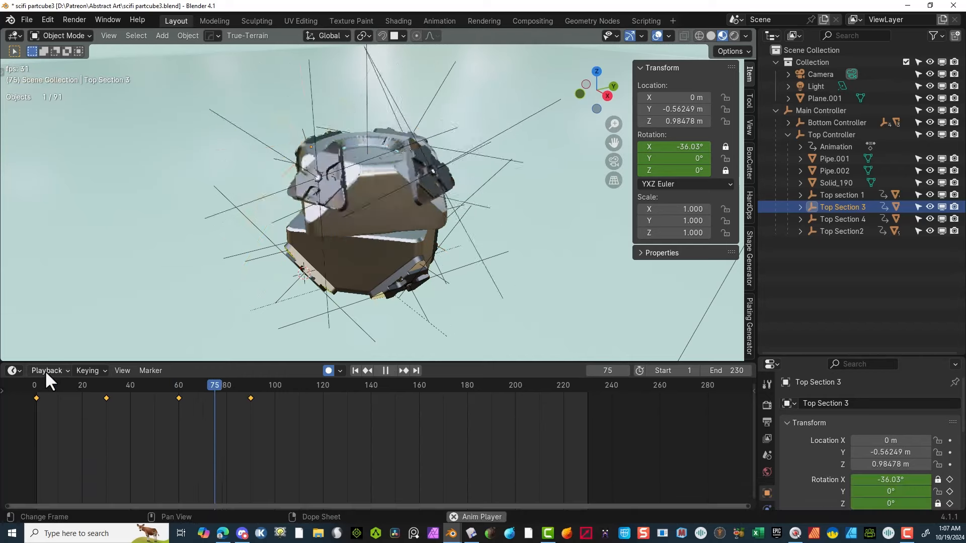
{"action": "key", "text": "space"}
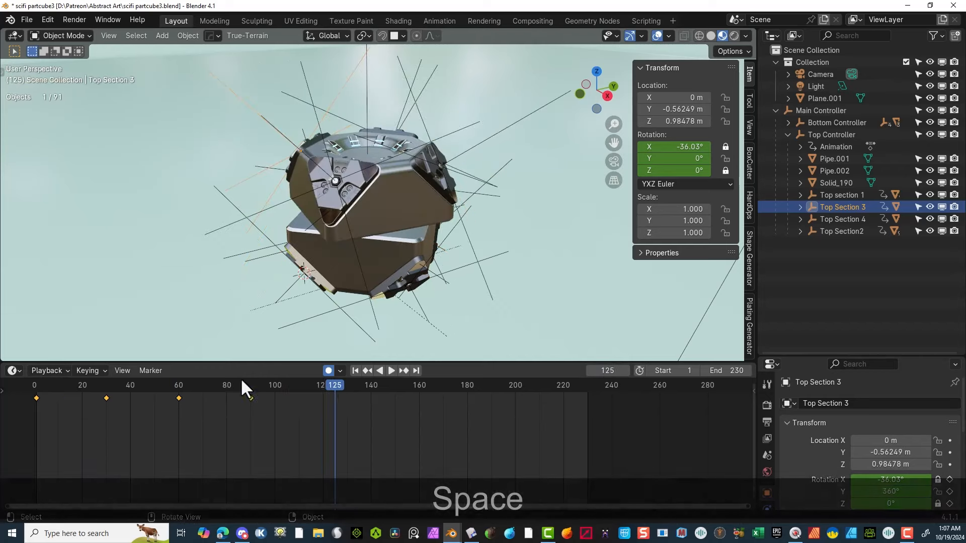
{"action": "left_click_drag", "start_coordinate": [334, 382], "coordinate": [249, 396]}
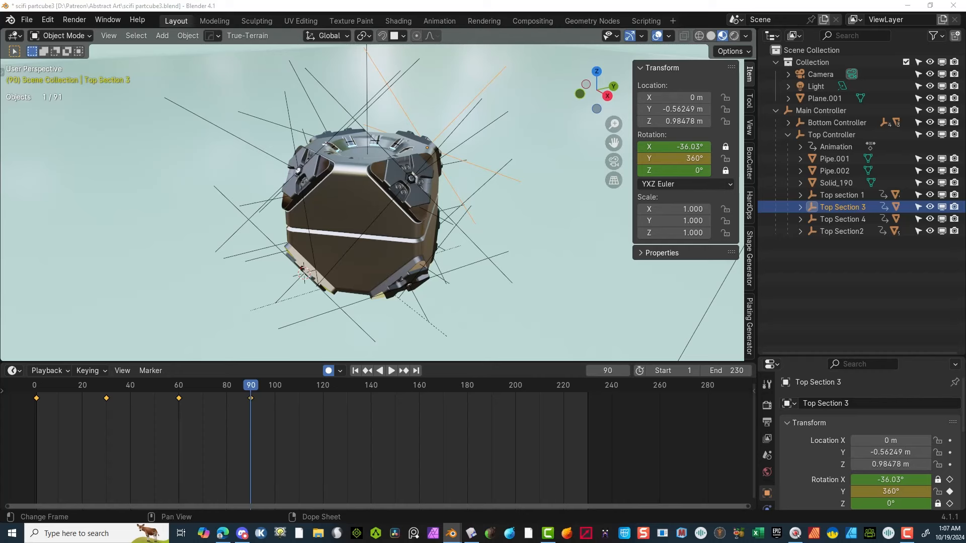
Step: Move to frame 120 and keyframe Top Section 4's X rotation at 600°
{"action": "left_click_drag", "start_coordinate": [257, 383], "coordinate": [323, 409]}
{"action": "left_click", "coordinate": [475, 114]}
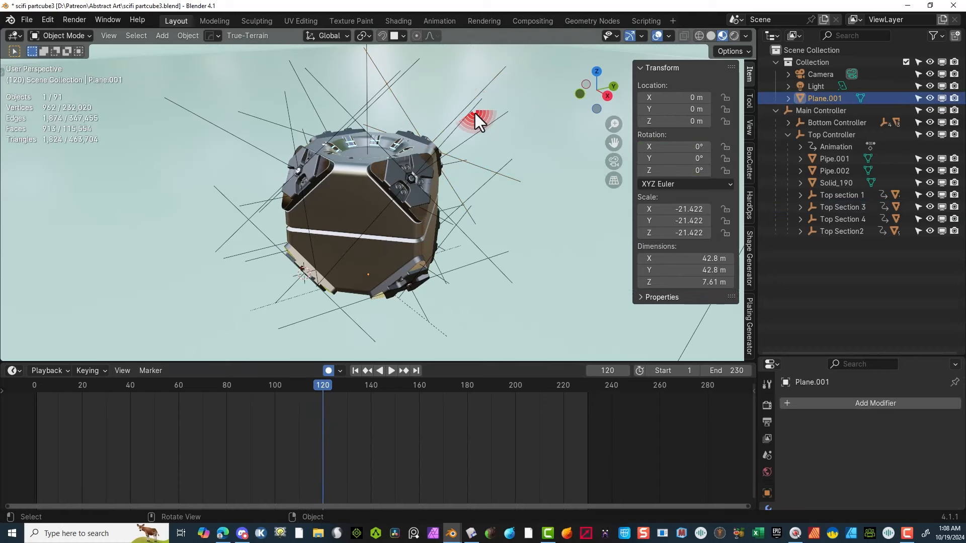
{"action": "left_click", "coordinate": [472, 113]}
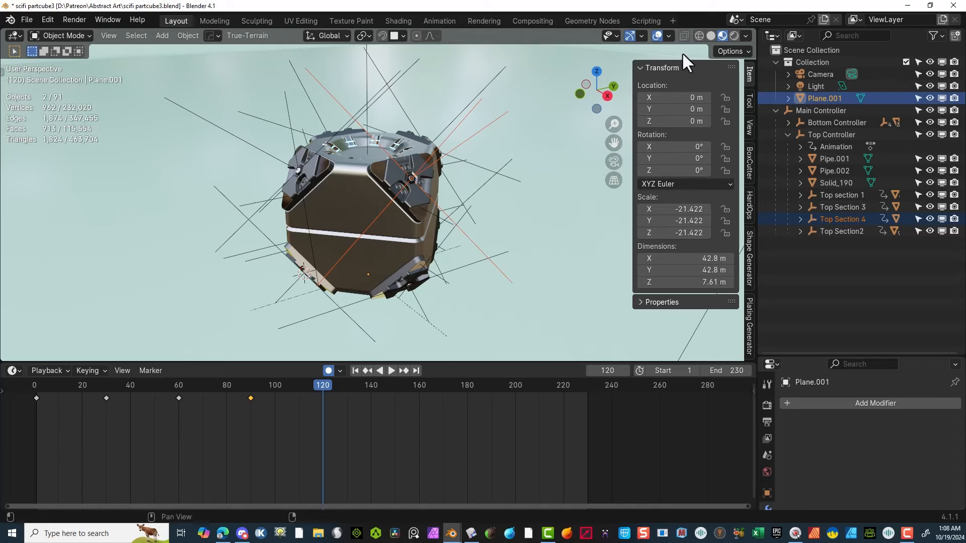
{"action": "left_click", "coordinate": [445, 146]}
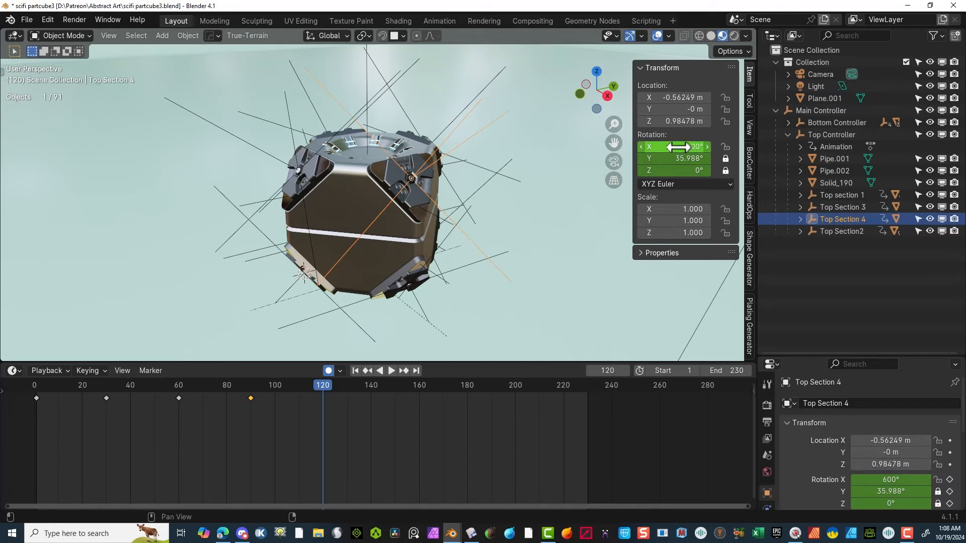
{"action": "left_click", "coordinate": [641, 147]}
{"action": "key", "text": "i"}
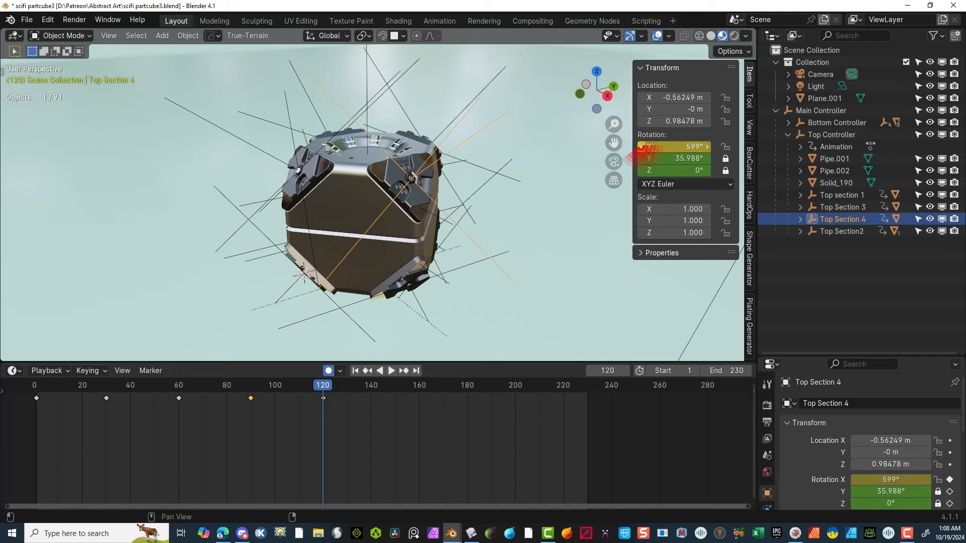
{"action": "left_click", "coordinate": [707, 147]}
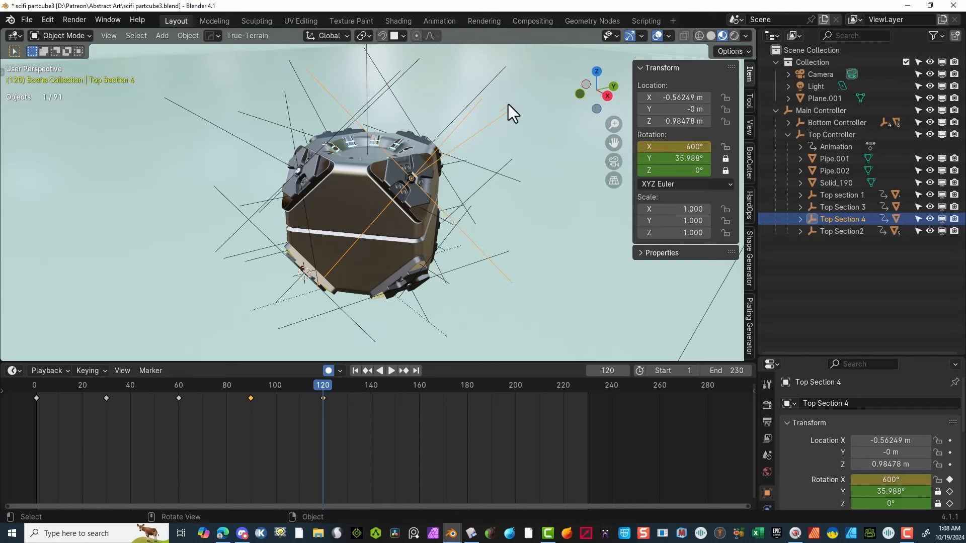
Step: Keyframe Top Section 3's Y rotation at 360° and Top Section2's X rotation at 480° on frame 120
{"action": "left_click", "coordinate": [708, 158]}
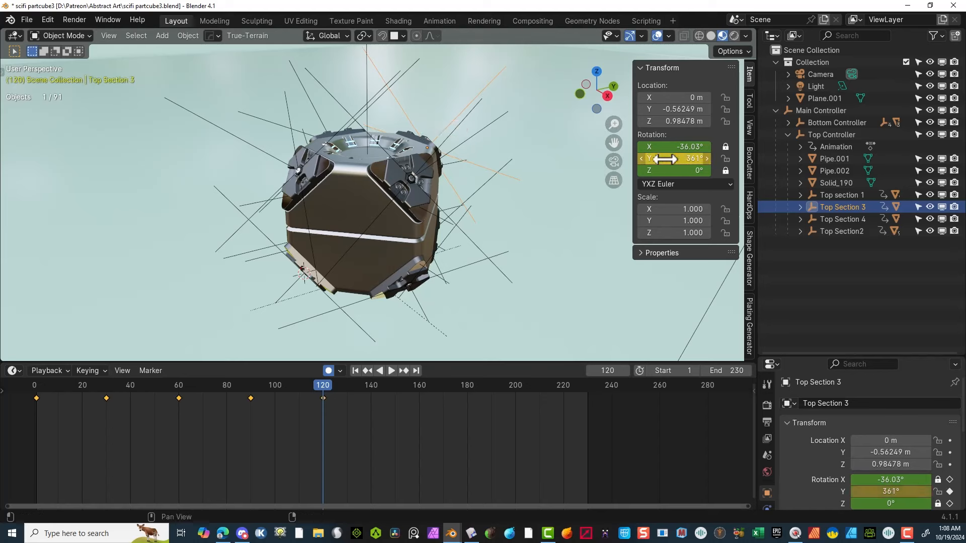
{"action": "left_click", "coordinate": [642, 158]}
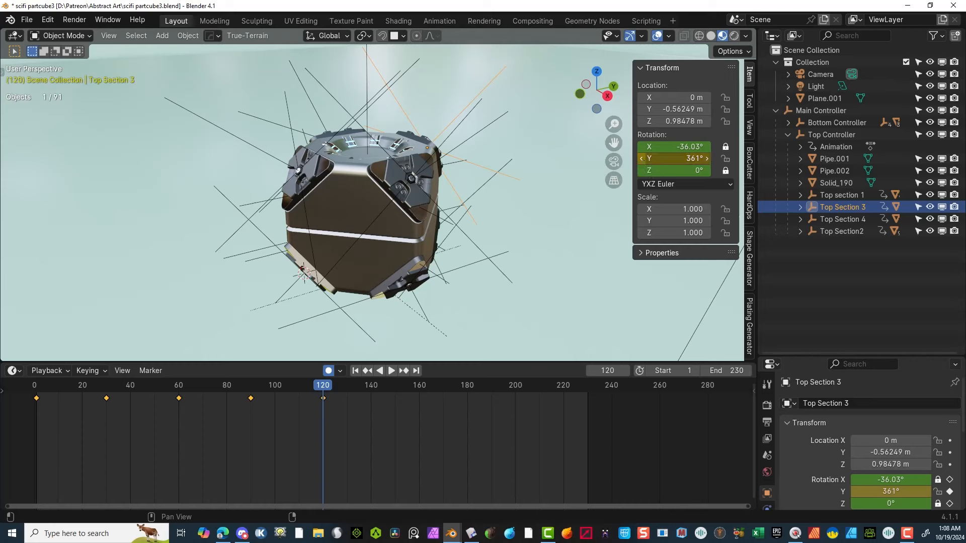
{"action": "left_click", "coordinate": [315, 113]}
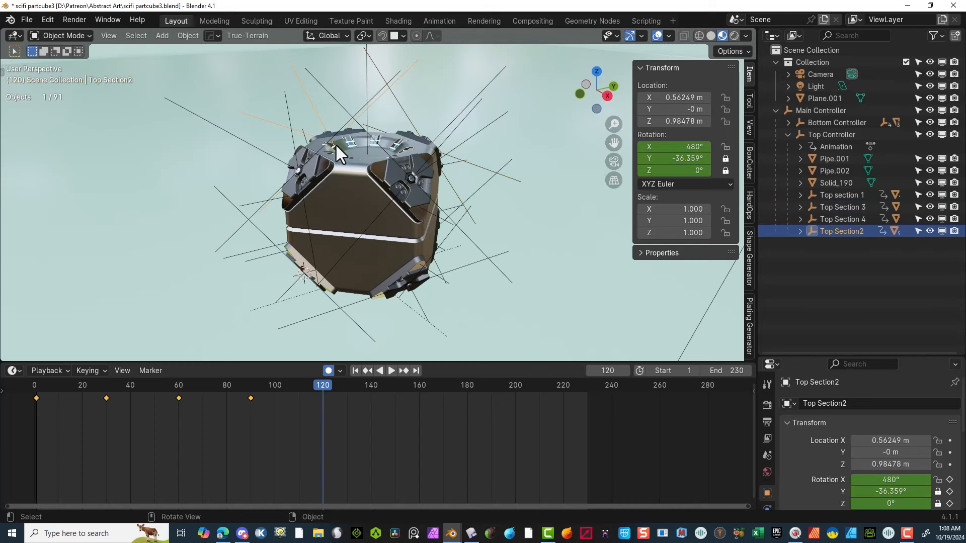
{"action": "left_click", "coordinate": [706, 144]}
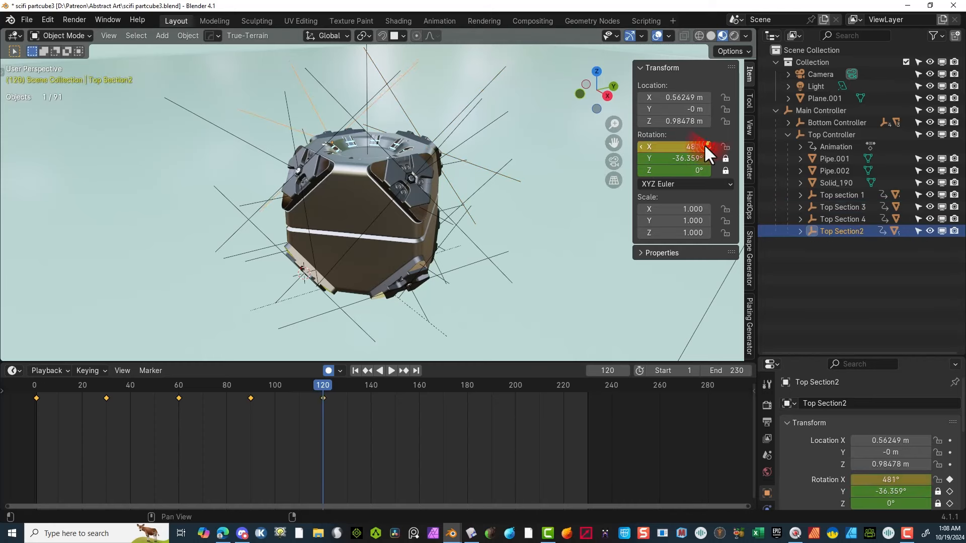
{"action": "left_click", "coordinate": [641, 147]}
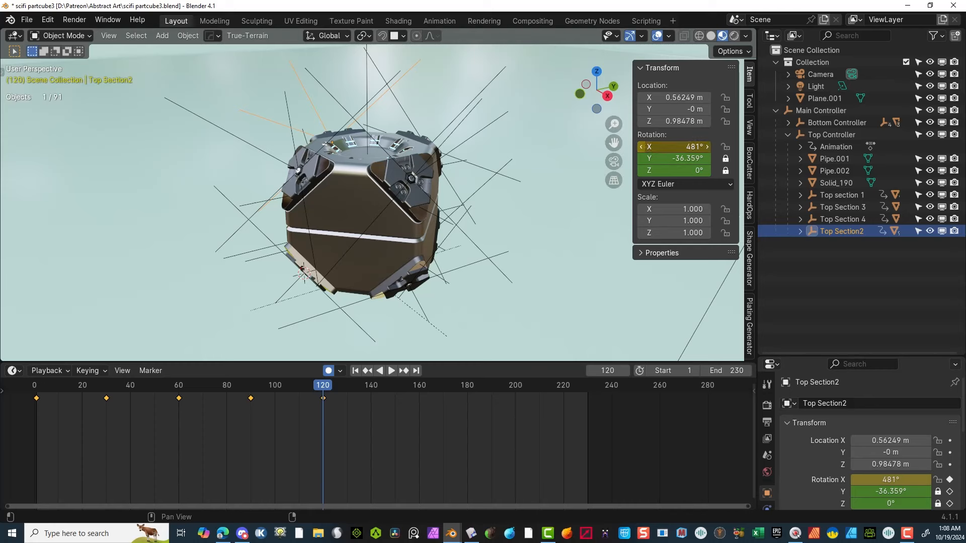
Step: Keyframe Top section 1's Y rotation at -480° on frame 120, and move to frame 150
{"action": "left_click", "coordinate": [252, 147]}
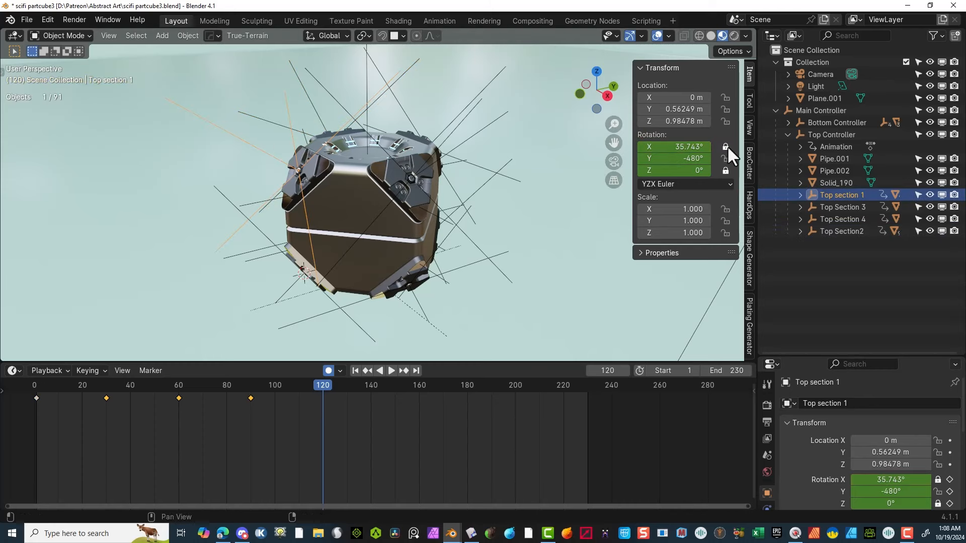
{"action": "left_click", "coordinate": [708, 158]}
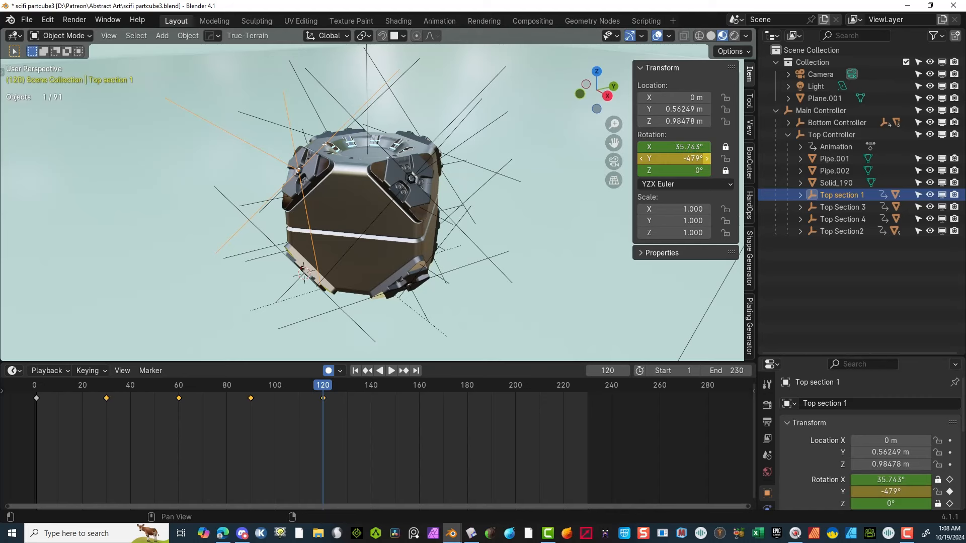
{"action": "left_click", "coordinate": [638, 158]}
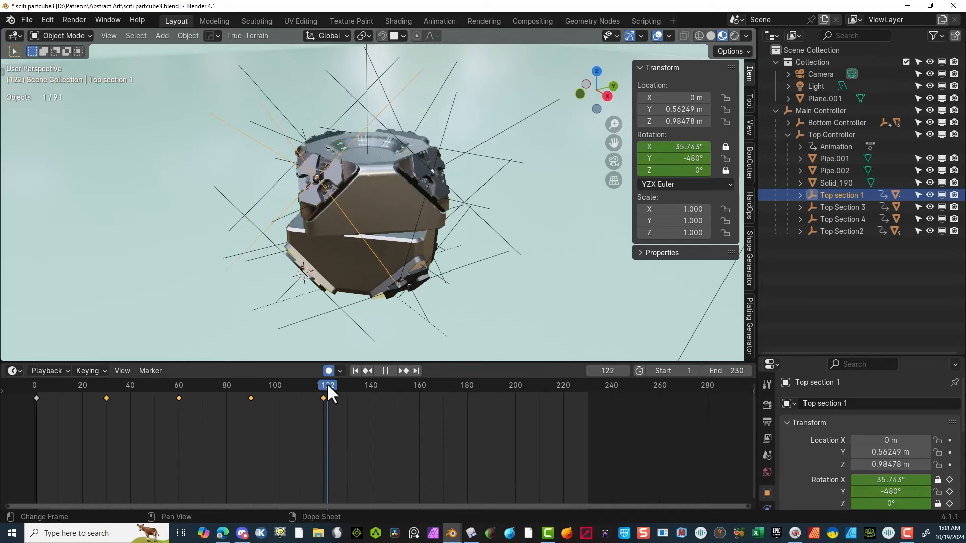
{"action": "key", "text": "space"}
{"action": "left_click_drag", "start_coordinate": [381, 390], "coordinate": [394, 391]}
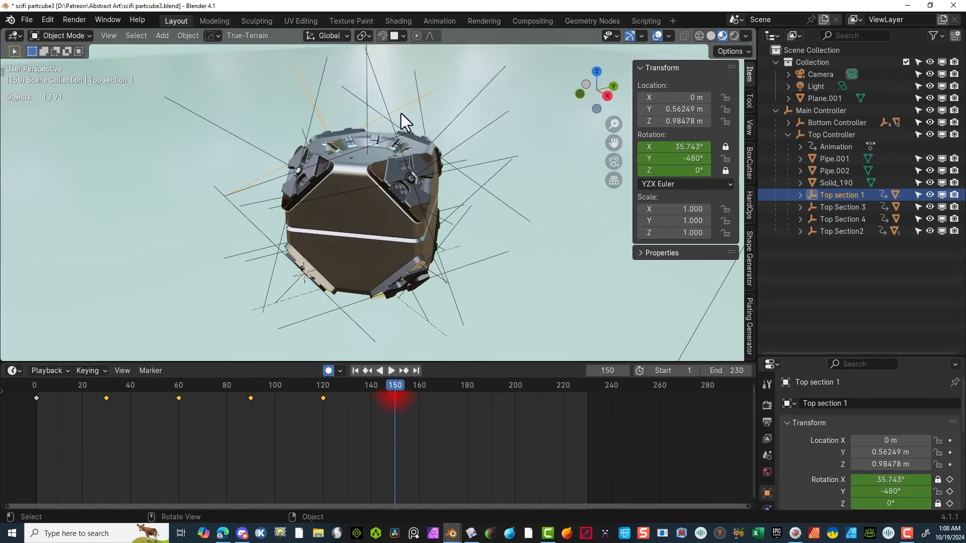
Step: Select Top Section 3 and keyframe its Y rotation at 960° on frame 150
{"action": "left_click", "coordinate": [454, 153]}
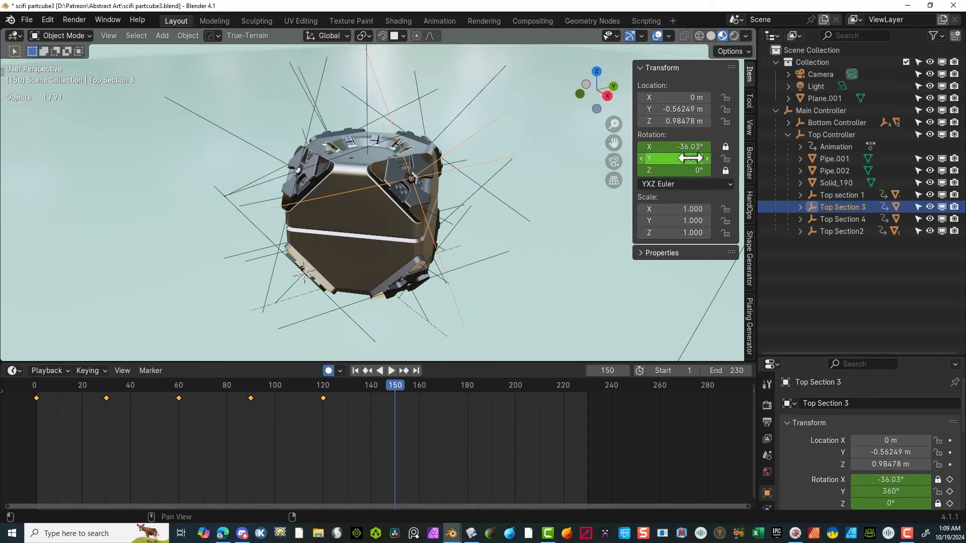
{"action": "left_click_drag", "start_coordinate": [689, 158], "coordinate": [743, 158]}
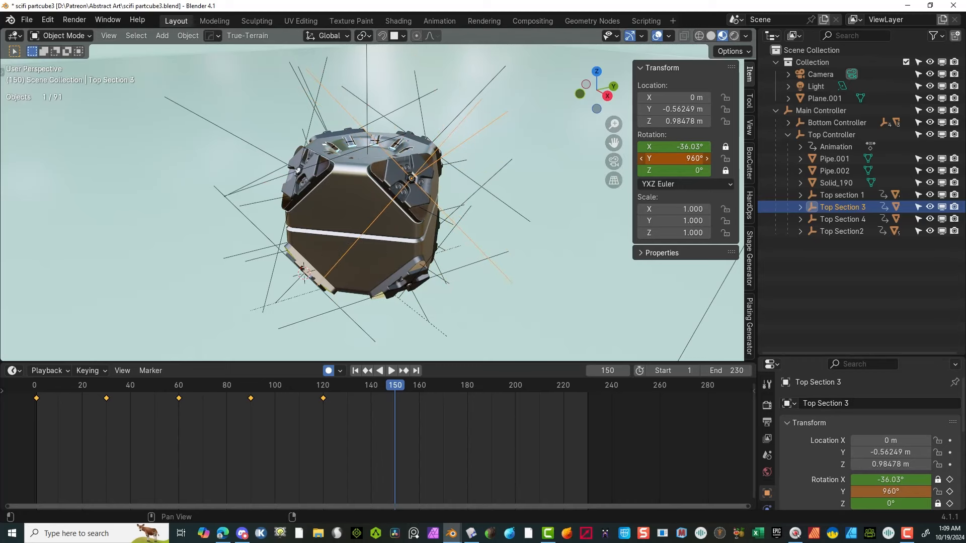
{"action": "key", "text": "i"}
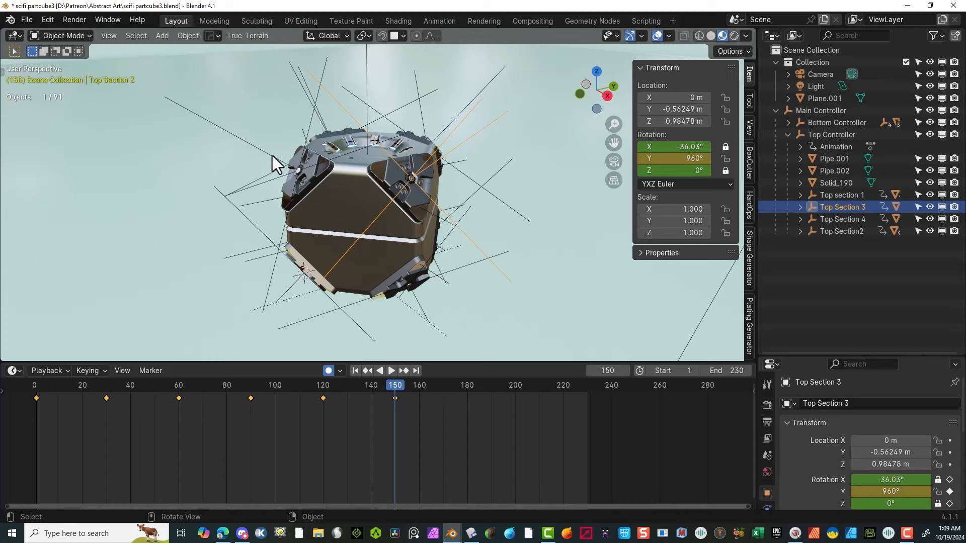
Step: Select Top Section 4 and keyframe its X rotation at 1080° on frame 150
{"action": "left_click", "coordinate": [267, 155]}
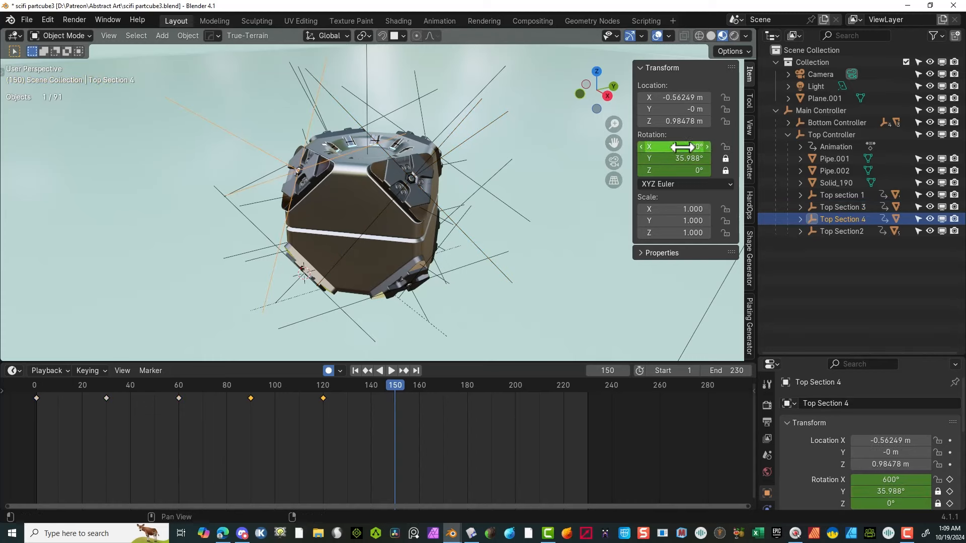
{"action": "left_click_drag", "start_coordinate": [681, 147], "coordinate": [695, 146]}
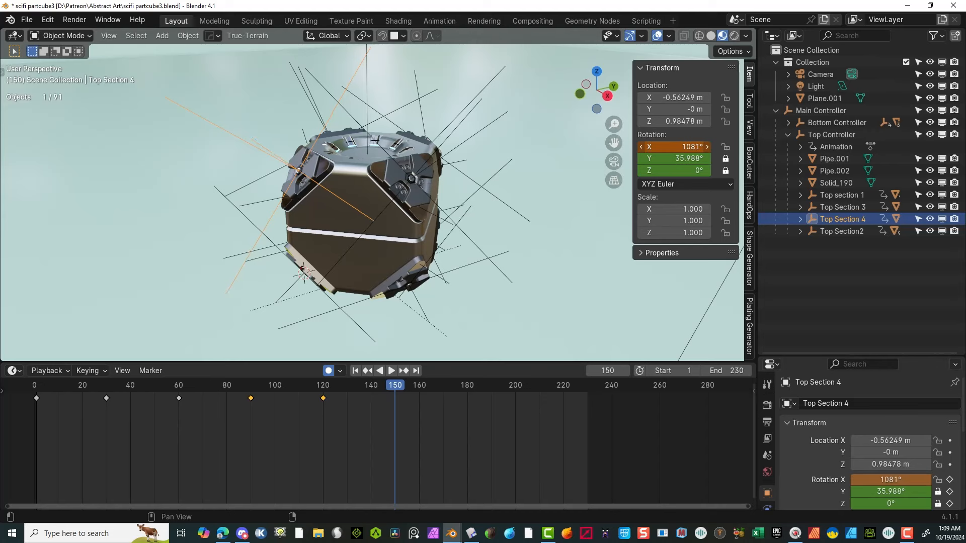
{"action": "left_click_drag", "start_coordinate": [693, 147], "coordinate": [693, 146]}
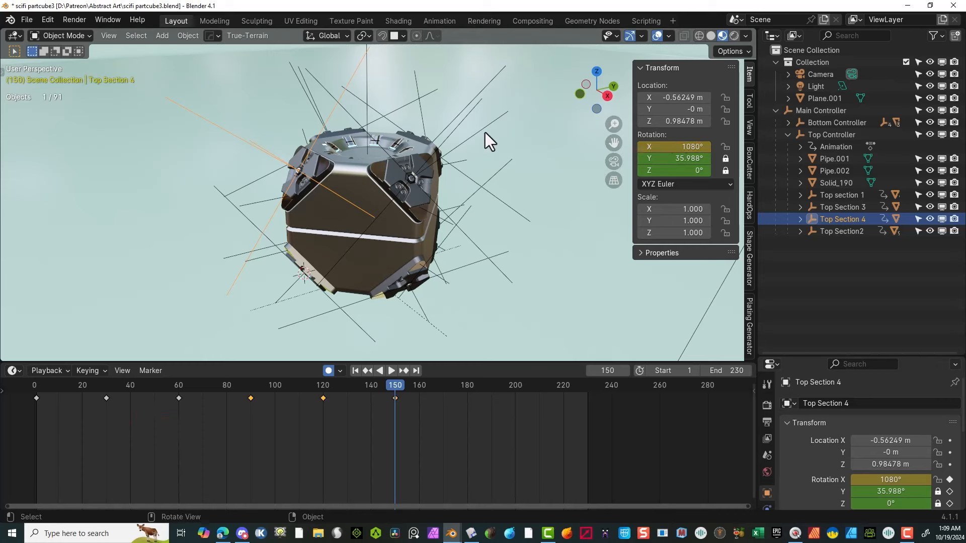
Step: Select Top Section2 and keyframe its X rotation at 720° on frame 150
{"action": "left_click", "coordinate": [478, 98]}
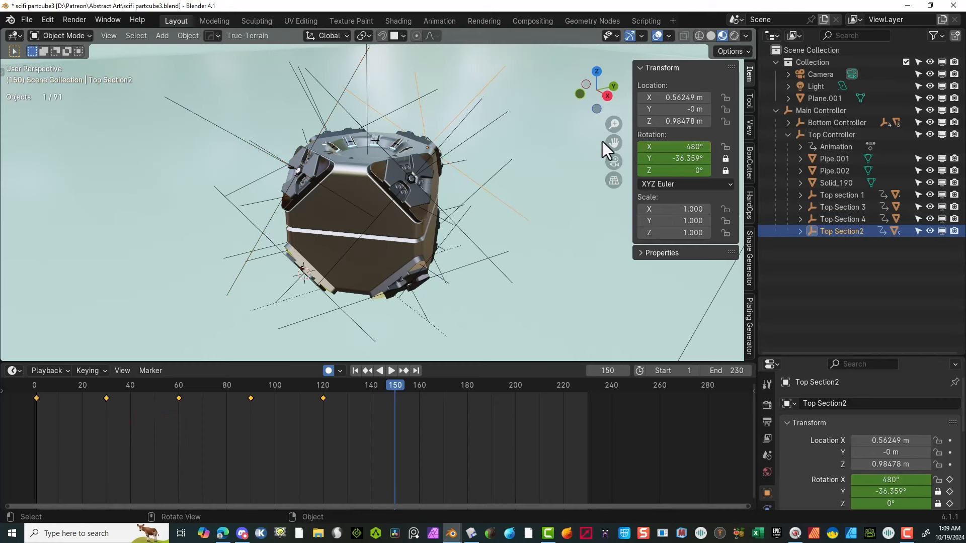
{"action": "left_click_drag", "start_coordinate": [675, 146], "coordinate": [800, 147]}
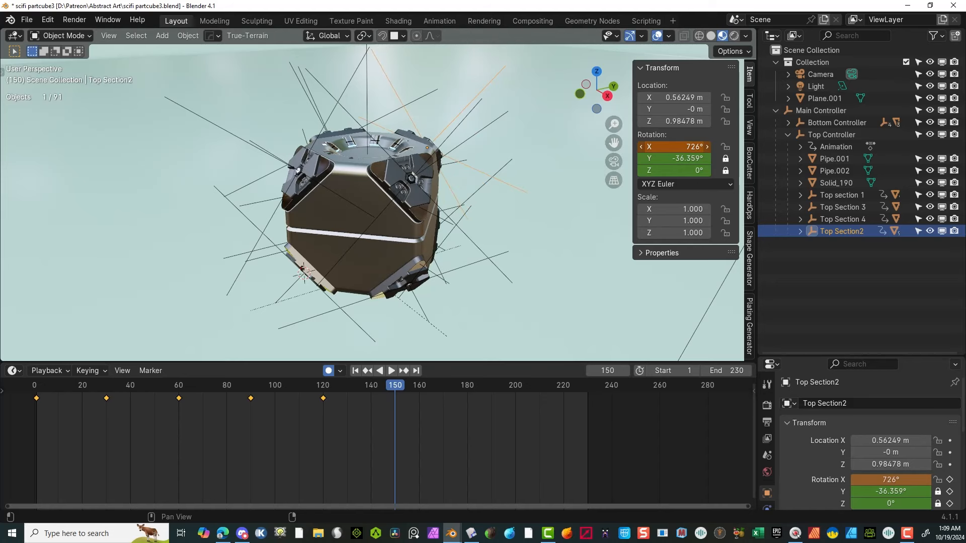
{"action": "key", "text": "i"}
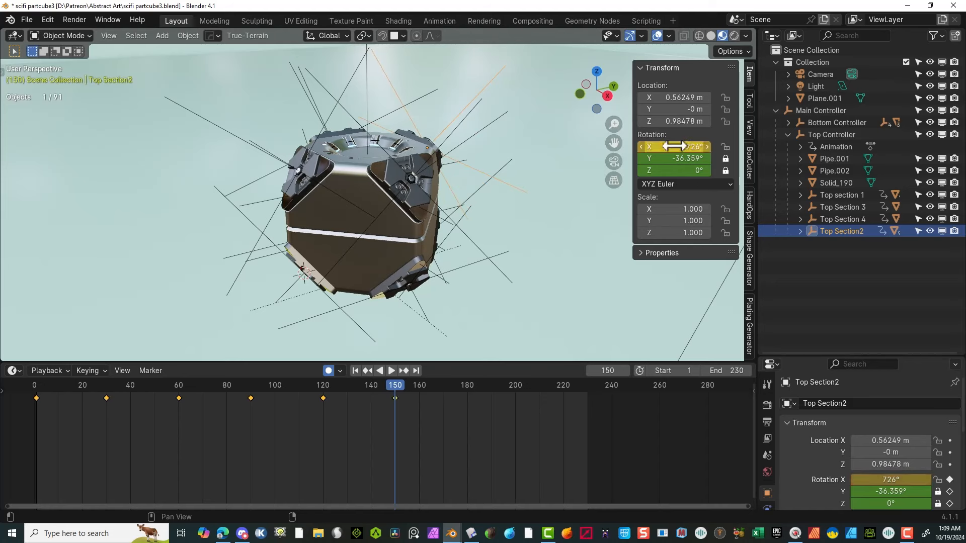
{"action": "left_click", "coordinate": [641, 146]}
{"action": "left_click", "coordinate": [641, 146]}
{"action": "left_click", "coordinate": [641, 146]}
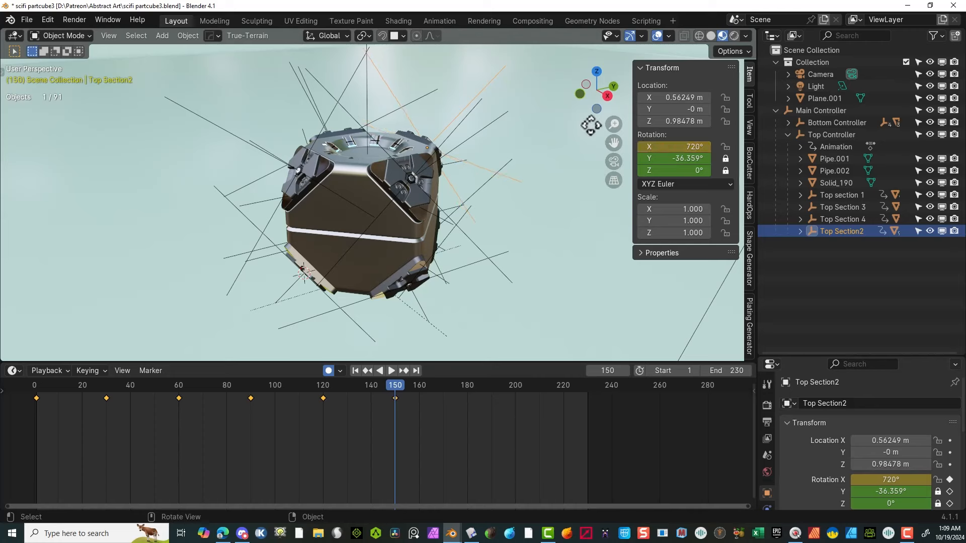
Step: Select Top section 1 and keyframe its Y rotation at -120° on frame 150
{"action": "left_click", "coordinate": [311, 97]}
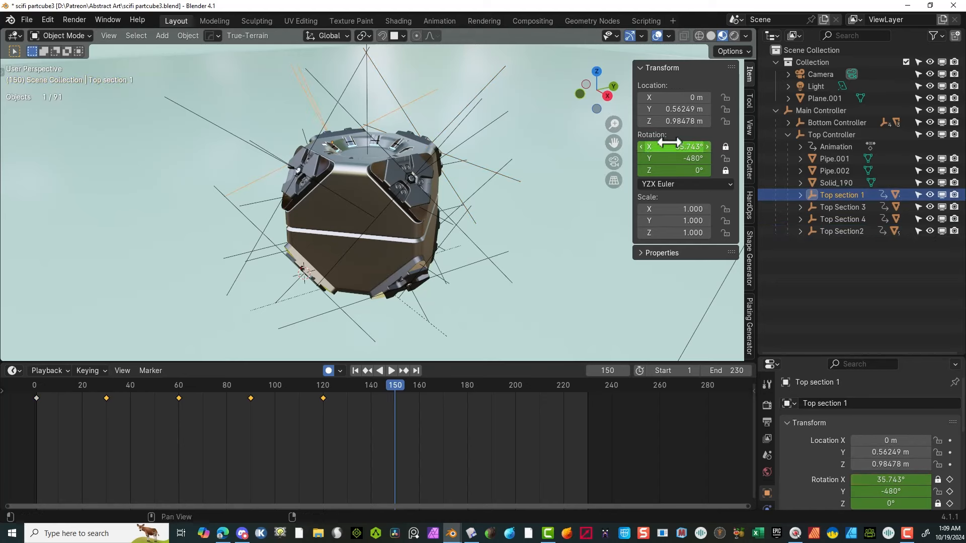
{"action": "left_click_drag", "start_coordinate": [674, 158], "coordinate": [705, 158]}
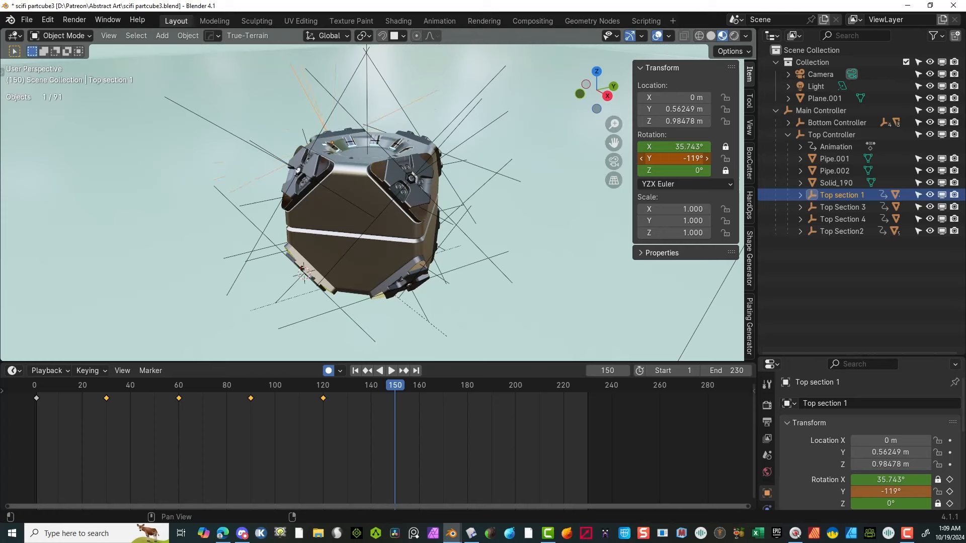
{"action": "left_click_drag", "start_coordinate": [704, 158], "coordinate": [705, 157]}
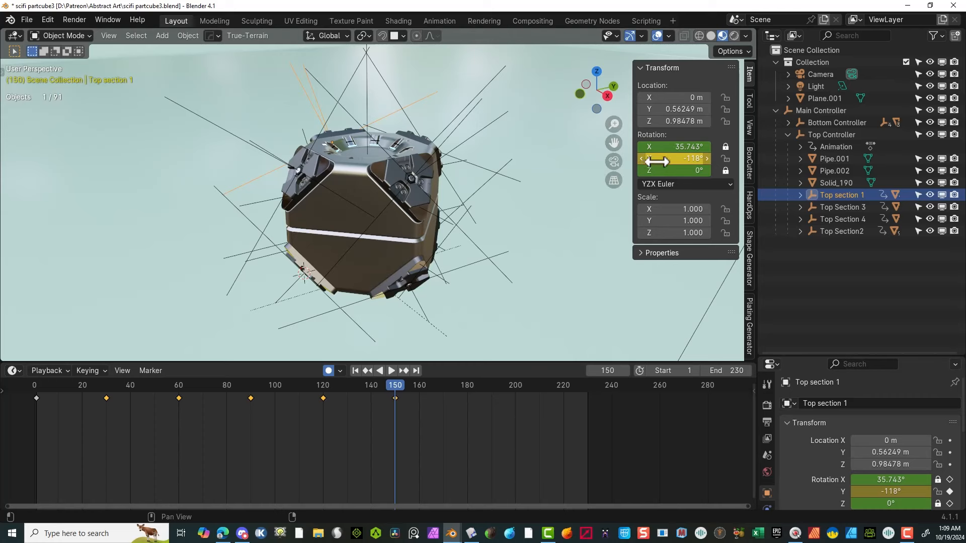
{"action": "left_click", "coordinate": [708, 159]}
{"action": "left_click", "coordinate": [708, 158]}
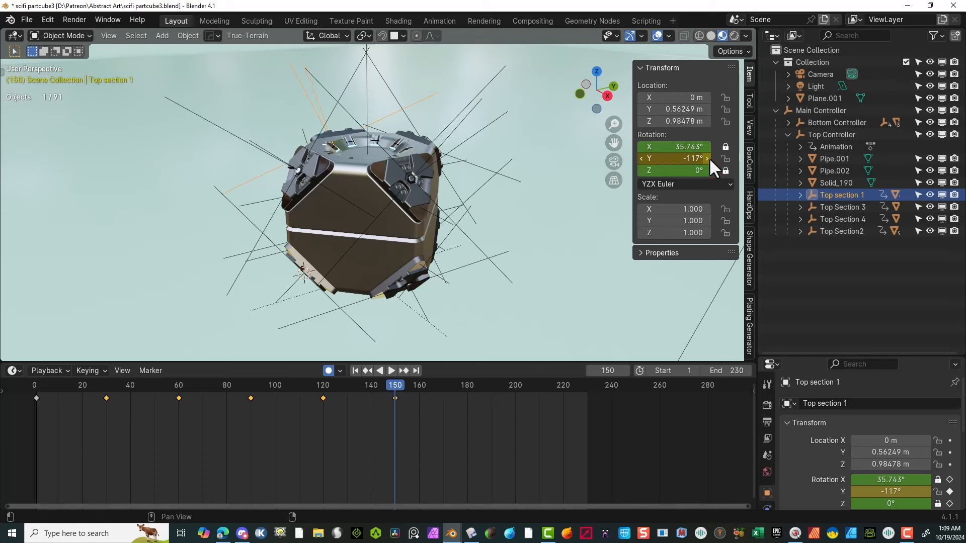
{"action": "left_click", "coordinate": [641, 159]}
{"action": "left_click", "coordinate": [640, 159]}
{"action": "left_click", "coordinate": [640, 159]}
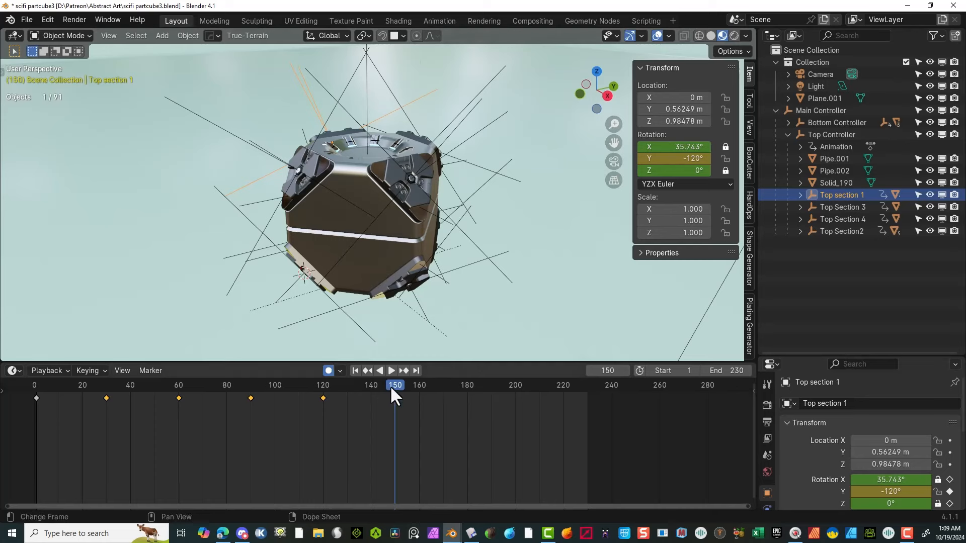
Step: Play the animation from frame 1 to check the top sections' rotations
{"action": "left_click_drag", "start_coordinate": [390, 385], "coordinate": [35, 416]}
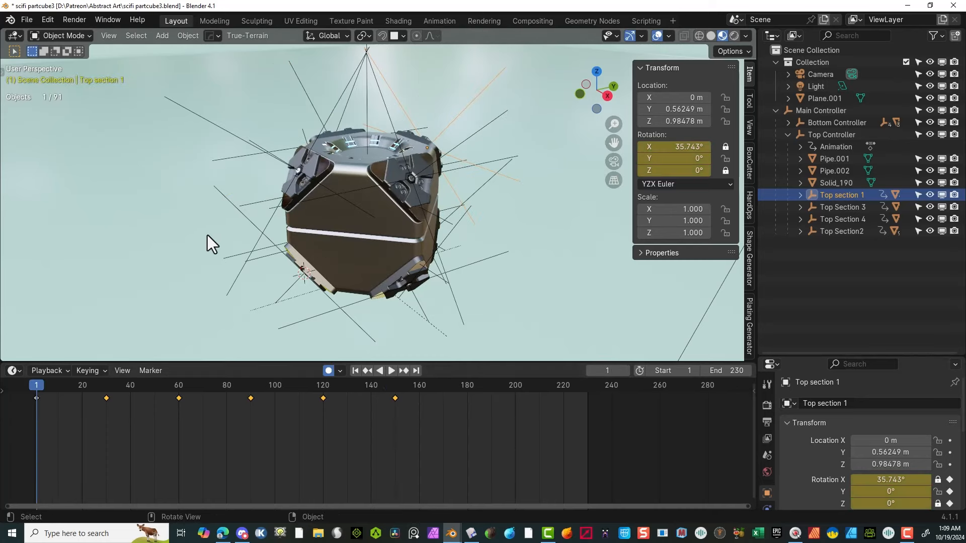
{"action": "key", "text": "space"}
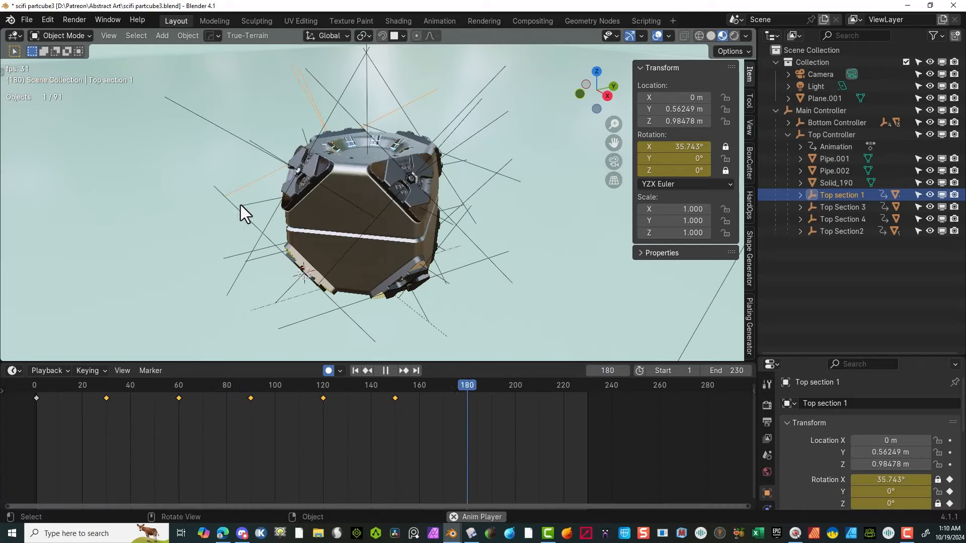
{"action": "key", "text": "space"}
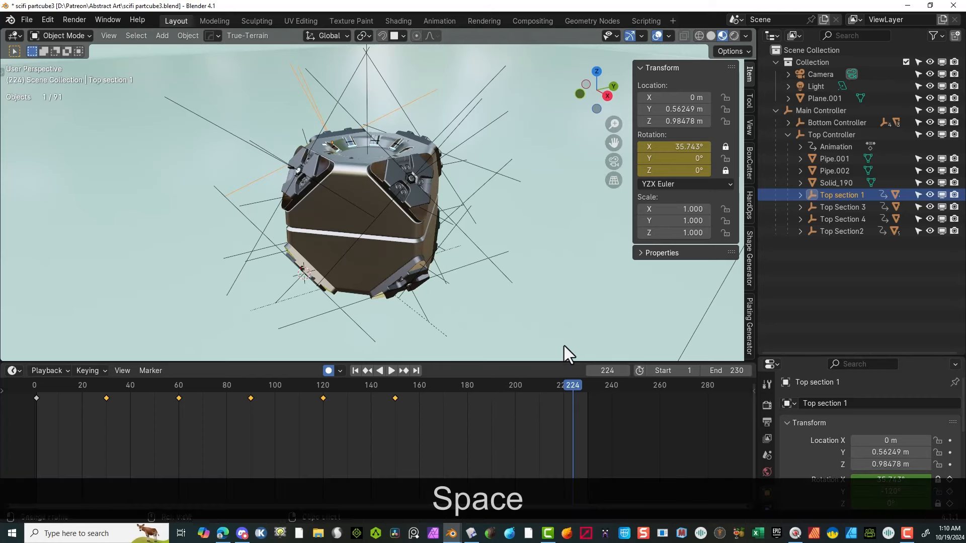
{"action": "scroll", "coordinate": [367, 132], "scroll_direction": "up", "scroll_amount": 4}
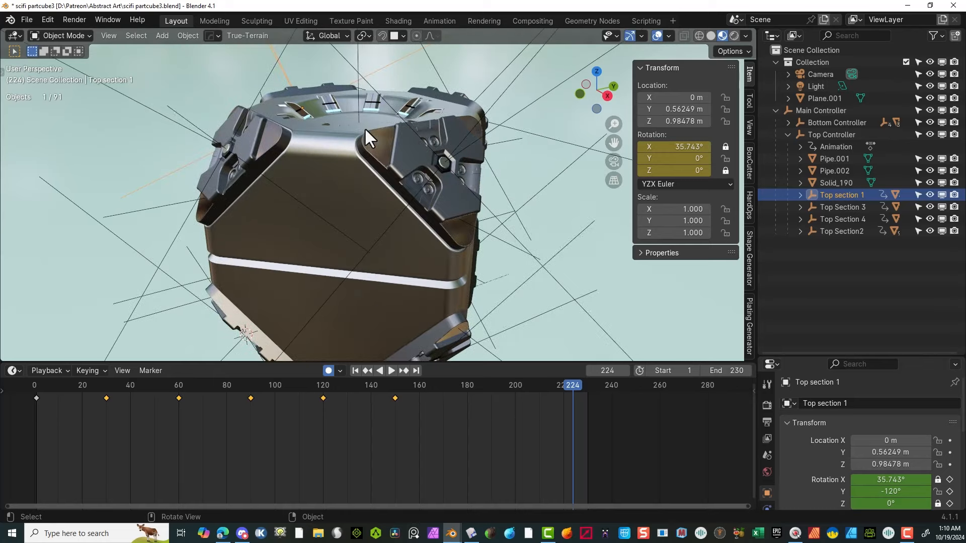
{"action": "scroll", "coordinate": [361, 130], "scroll_direction": "down", "scroll_amount": 5}
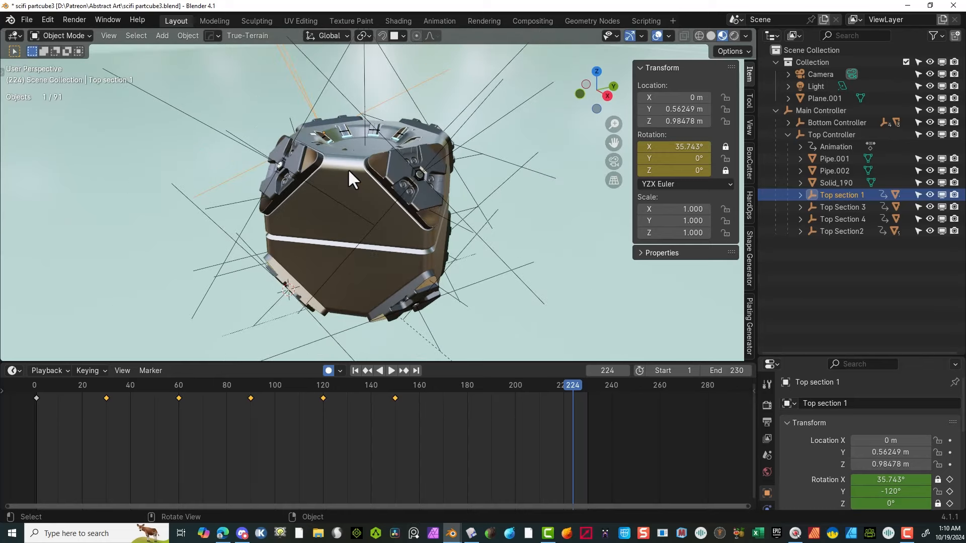
Step: Collapse the Top Controller's hierarchy, expand the Bottom Controller's, and move to frame 30 with Bottom Section 1 selected
{"action": "left_click", "coordinate": [788, 135]}
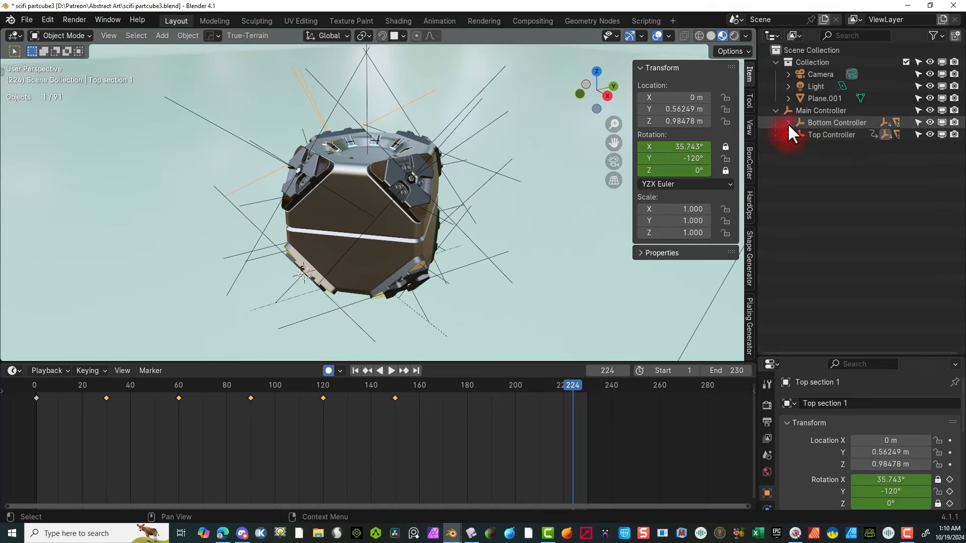
{"action": "left_click", "coordinate": [787, 122]}
{"action": "left_click", "coordinate": [852, 134]}
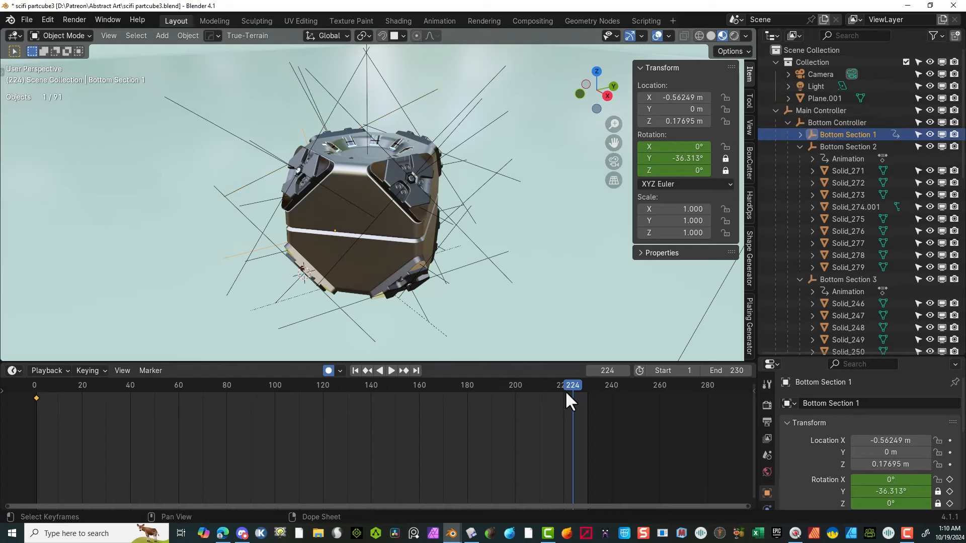
{"action": "mouse_move", "coordinate": [104, 460]}
{"action": "left_mouse_down"}
{"action": "mouse_move", "coordinate": [83, 461]}
{"action": "mouse_move", "coordinate": [107, 460]}
{"action": "left_mouse_up"}
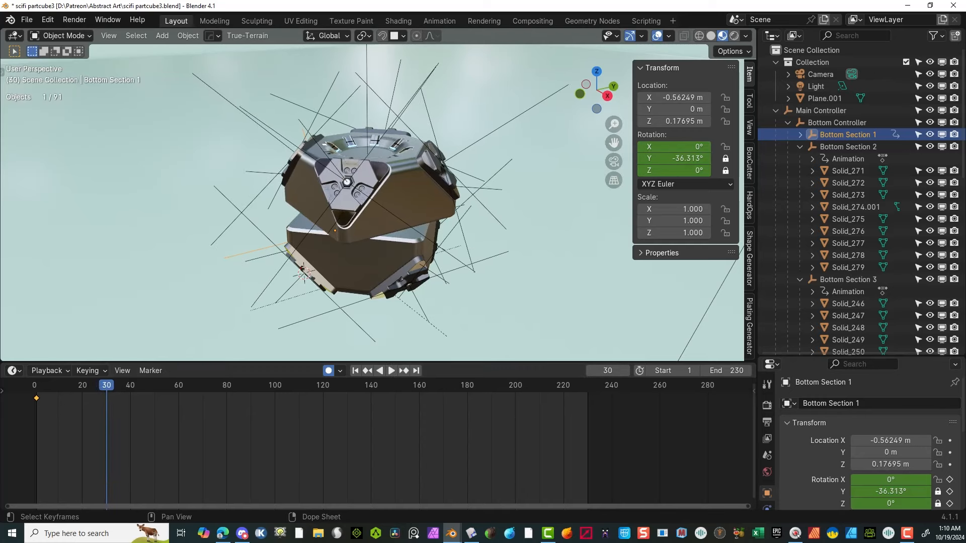
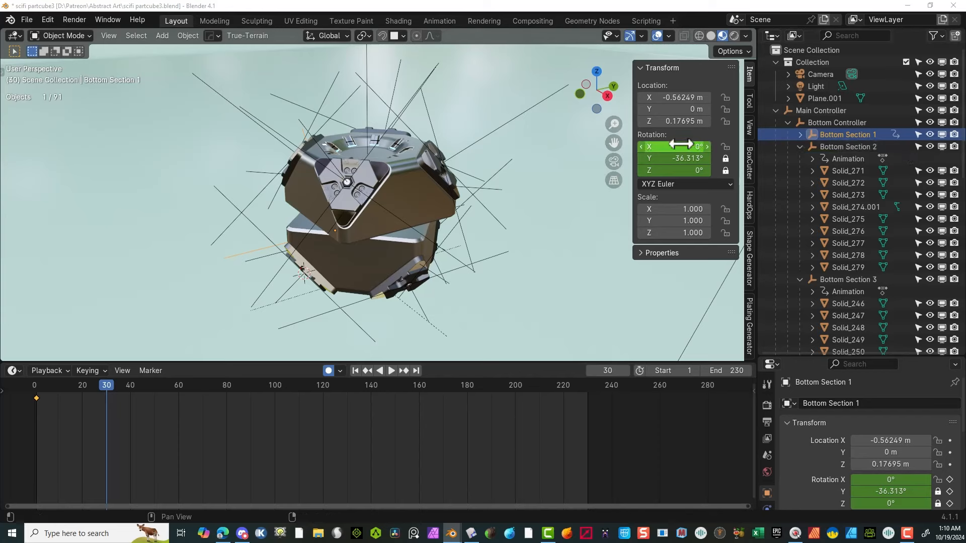
Step: Try a keyframed Z rotation of 265° on Bottom Section 1 at frame 30, and undo it
{"action": "left_click_drag", "start_coordinate": [665, 171], "coordinate": [705, 171]}
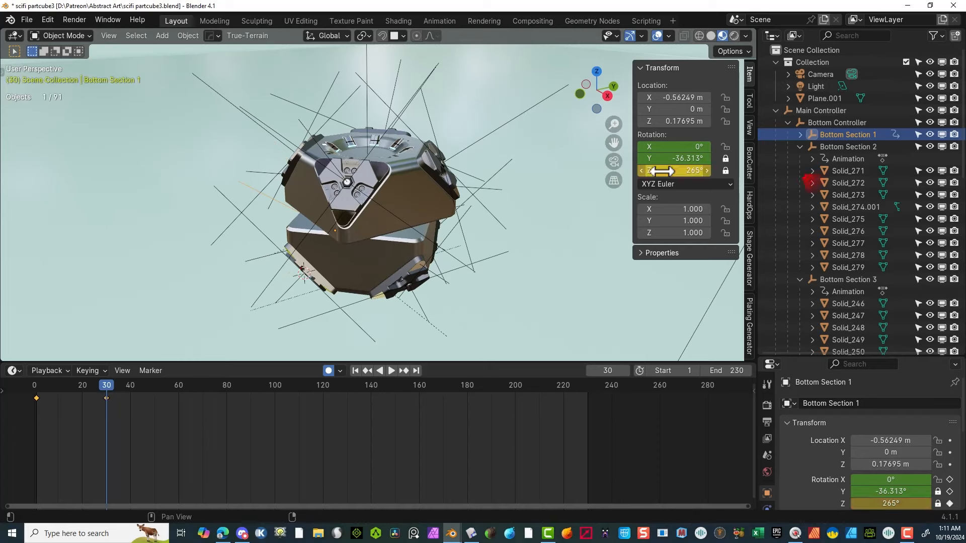
{"action": "key", "text": "ctrl+z"}
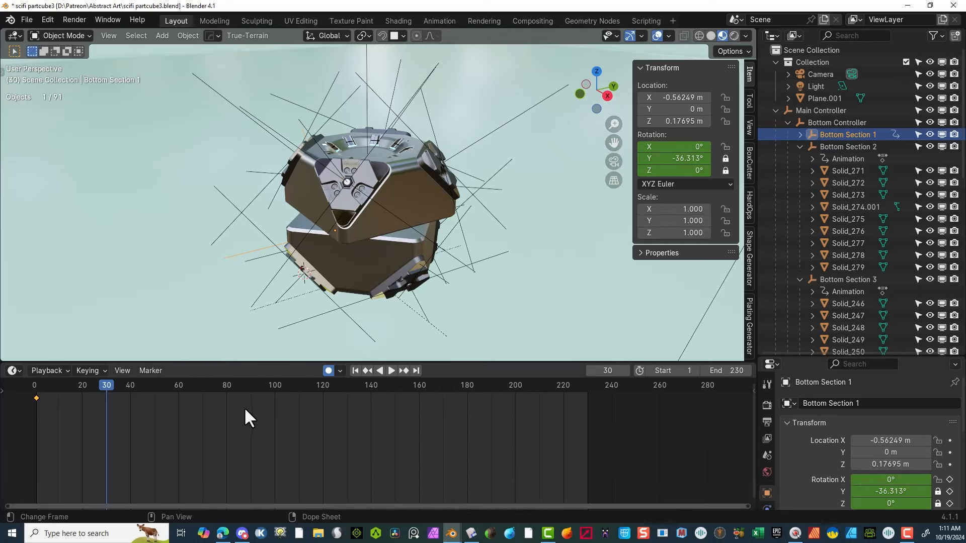
Step: Select the Bottom Controller and keyframe its Z rotation at 225° on frame 30 and 0° on frame 1
{"action": "key", "text": "bracketleft"}
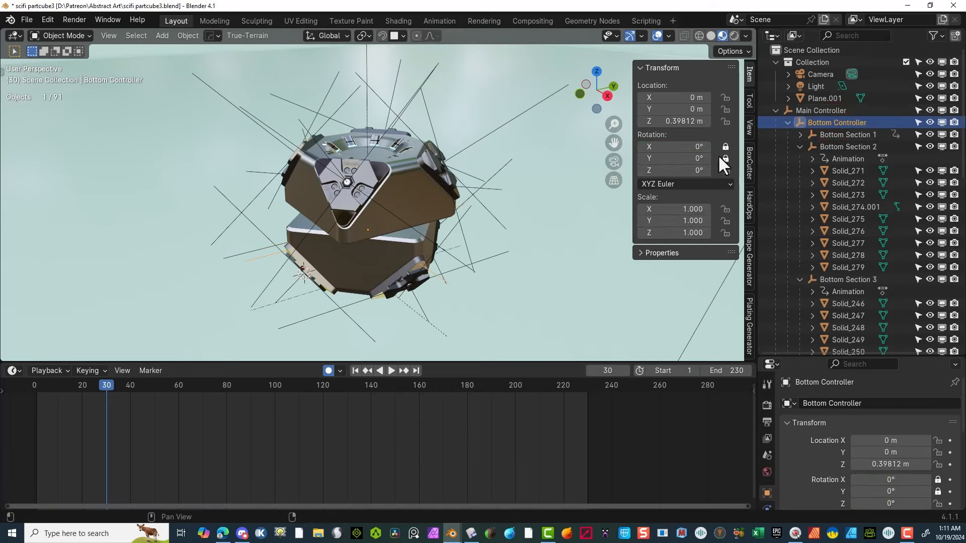
{"action": "mouse_move", "coordinate": [642, 171]}
{"action": "left_mouse_down"}
{"action": "mouse_move", "coordinate": [674, 171]}
{"action": "mouse_move", "coordinate": [640, 174]}
{"action": "left_mouse_up"}
{"action": "left_click_drag", "start_coordinate": [106, 385], "coordinate": [31, 398]}
{"action": "key", "text": "i"}
{"action": "left_click_drag", "start_coordinate": [674, 171], "coordinate": [649, 171]}
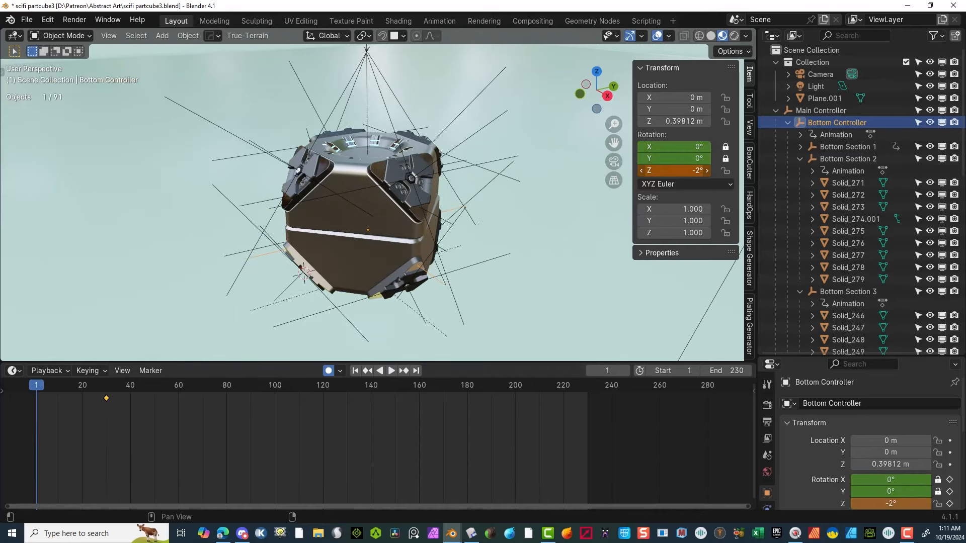
{"action": "key", "text": "i"}
Step: Play back the animation around frame 30 to check the Bottom Controller's rotation
{"action": "left_click_drag", "start_coordinate": [36, 387], "coordinate": [106, 388]}
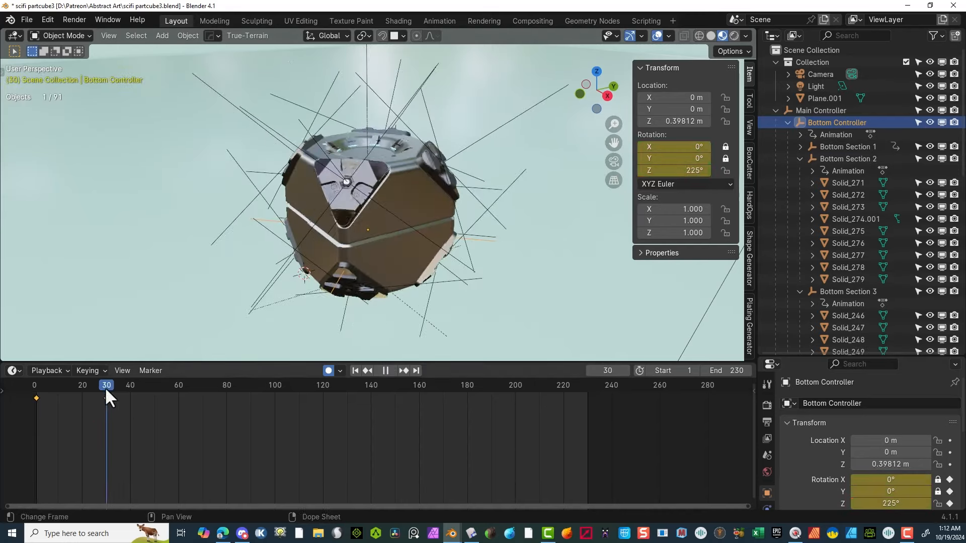
{"action": "key", "text": "space"}
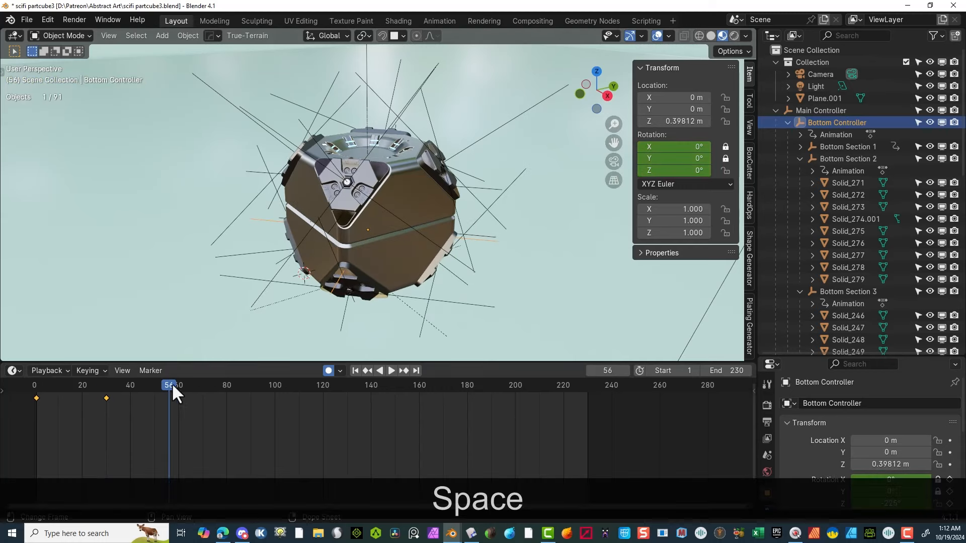
{"action": "key", "text": "Escape"}
Step: Move to frame 60 and keyframe the Bottom Controller's Z rotation at about -224°
{"action": "left_click", "coordinate": [179, 397]}
{"action": "left_click", "coordinate": [679, 171]}
{"action": "key", "text": "Return"}
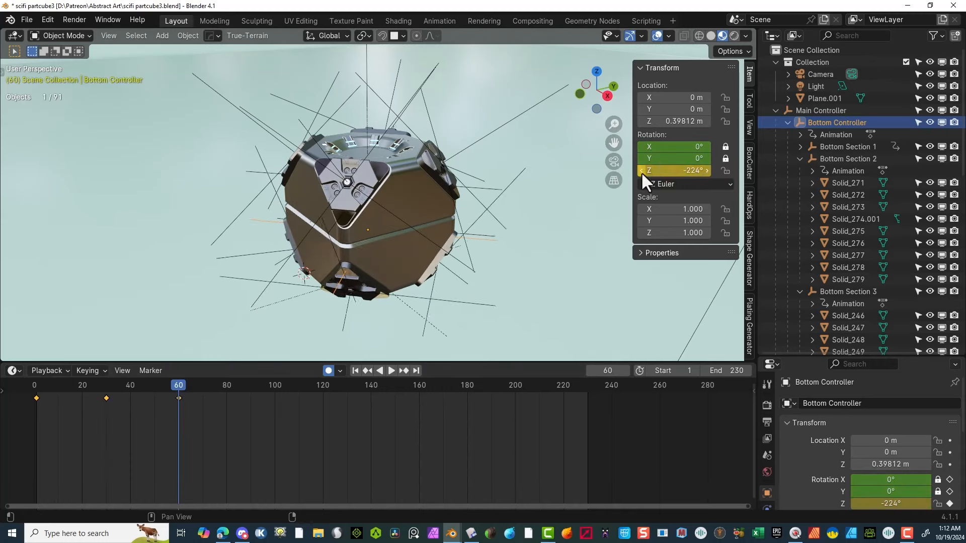
{"action": "key", "text": "i"}
Step: Move to frame 120 and keyframe the Bottom Controller's Z rotation at about 630°
{"action": "left_click_drag", "start_coordinate": [181, 400], "coordinate": [323, 400]}
{"action": "left_click_drag", "start_coordinate": [672, 171], "coordinate": [707, 171]}
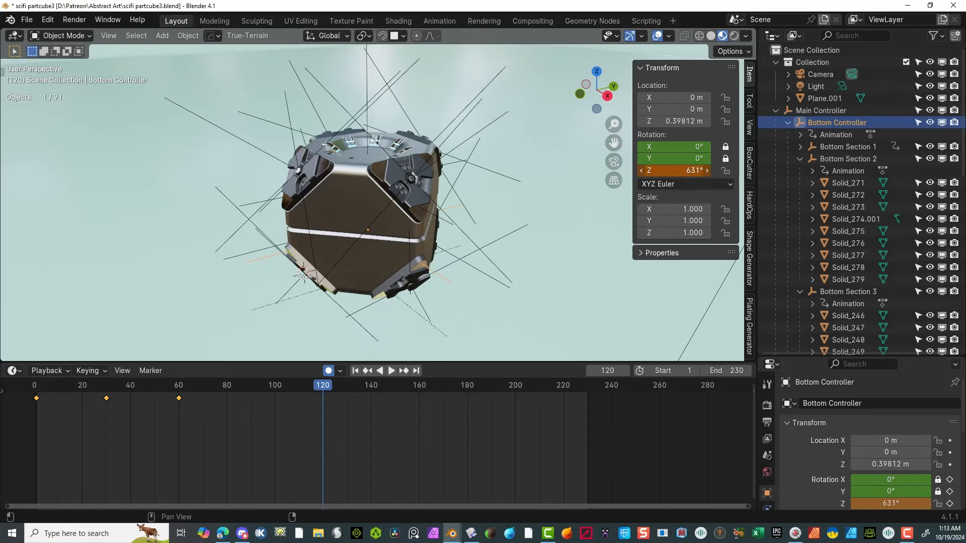
{"action": "left_click", "coordinate": [641, 171]}
{"action": "left_click", "coordinate": [708, 170]}
Step: Move to frame 180 and keyframe a changed Z rotation for the Bottom Controller
{"action": "left_click_drag", "start_coordinate": [323, 386], "coordinate": [467, 401]}
{"action": "left_click_drag", "start_coordinate": [696, 171], "coordinate": [659, 171]}
{"action": "left_click", "coordinate": [707, 171]}
Step: Select the background plane and play the animation from the start to check both halves' motion
{"action": "left_click", "coordinate": [579, 156]}
{"action": "key", "text": "space"}
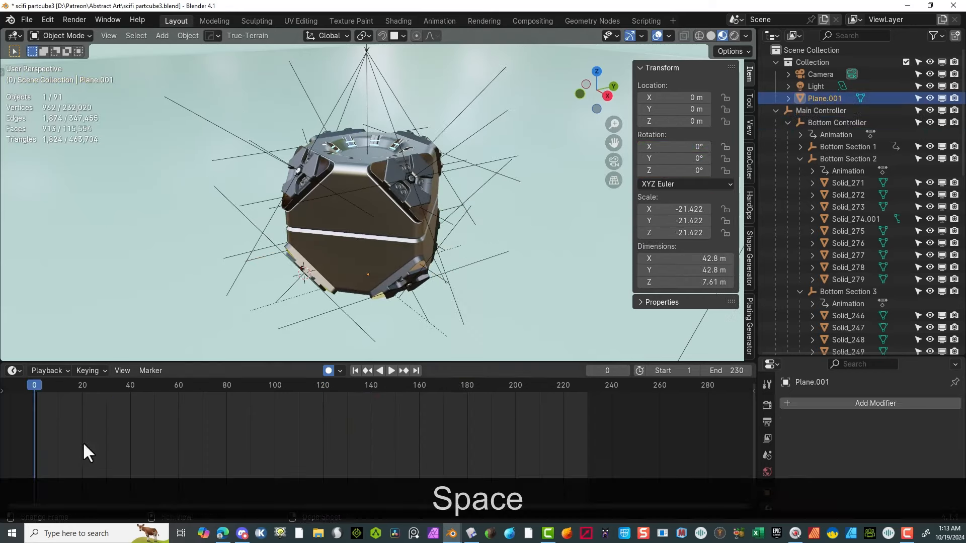
{"action": "key", "text": "space"}
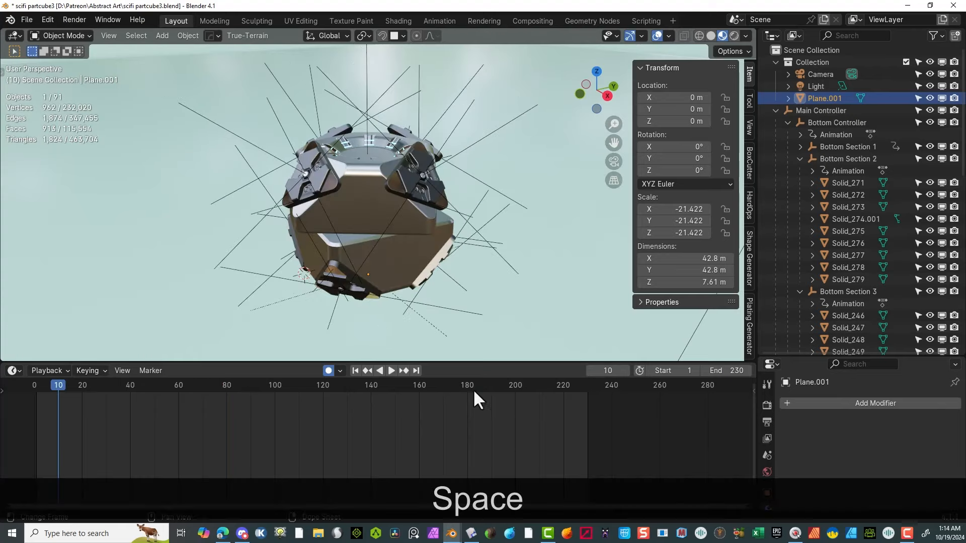
Step: Move to frame 230 and keyframe a changed Z rotation for the Bottom Controller, then deselect it
{"action": "left_click", "coordinate": [478, 263]}
{"action": "left_click_drag", "start_coordinate": [515, 387], "coordinate": [587, 403]}
{"action": "left_click", "coordinate": [641, 171]}
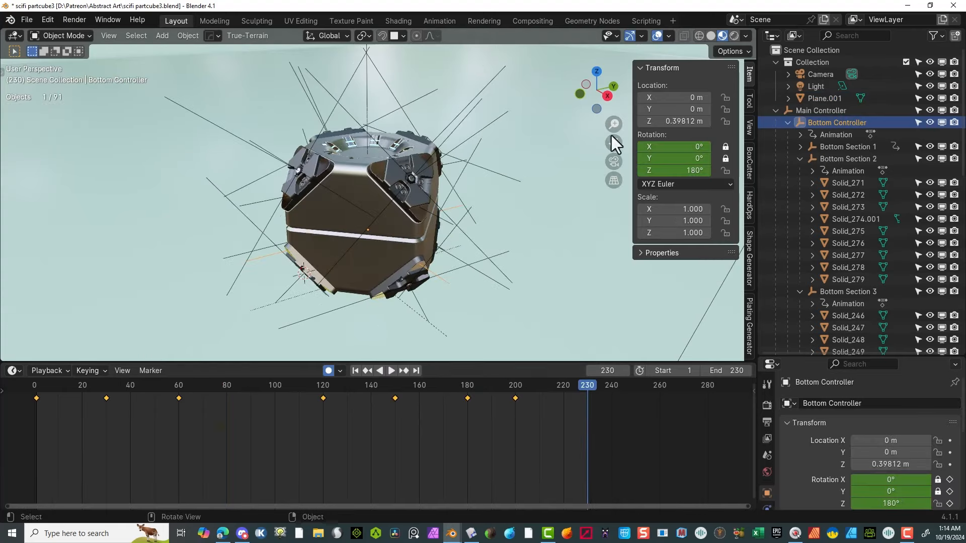
{"action": "left_click_drag", "start_coordinate": [671, 171], "coordinate": [702, 171]}
{"action": "left_click", "coordinate": [578, 166]}
Step: Play the animation from the start to check the Bottom Controller's motion, and stop playback
{"action": "left_click_drag", "start_coordinate": [587, 387], "coordinate": [31, 440]}
{"action": "key", "text": "space"}
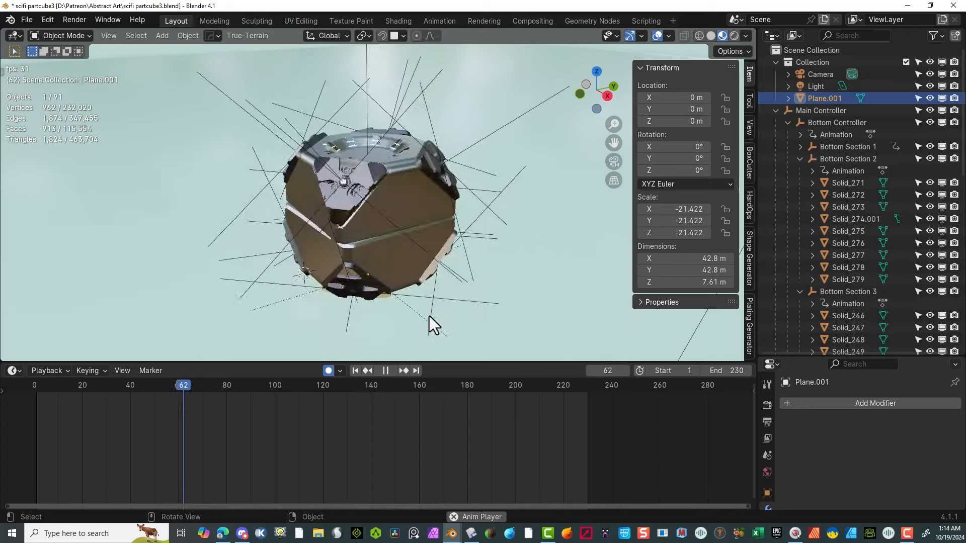
{"action": "key", "text": "Escape"}
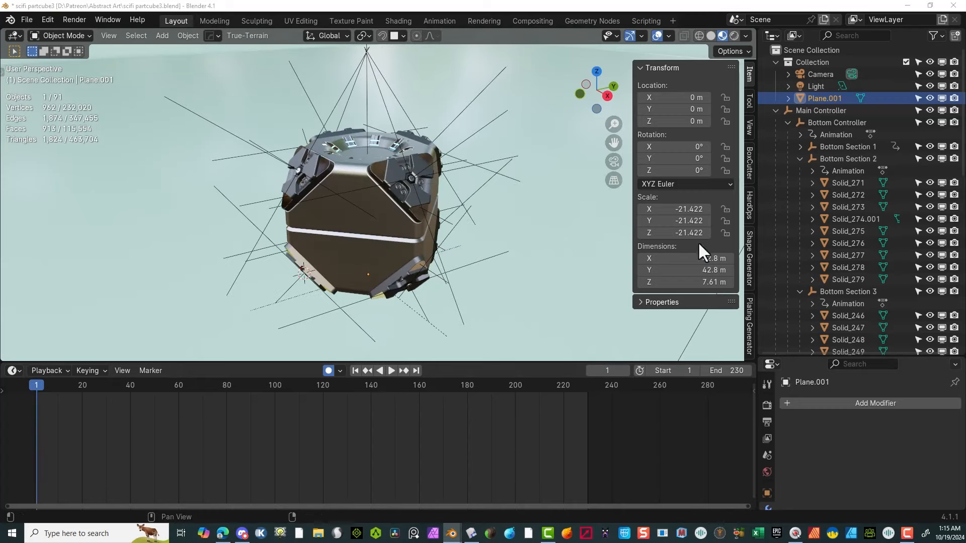
Step: Collapse the expanded bottom section branches in the scene hierarchy and select Bottom Section 3
{"action": "left_click", "coordinate": [305, 320]}
{"action": "left_click", "coordinate": [800, 292]}
{"action": "left_click", "coordinate": [800, 158]}
{"action": "left_click", "coordinate": [800, 183]}
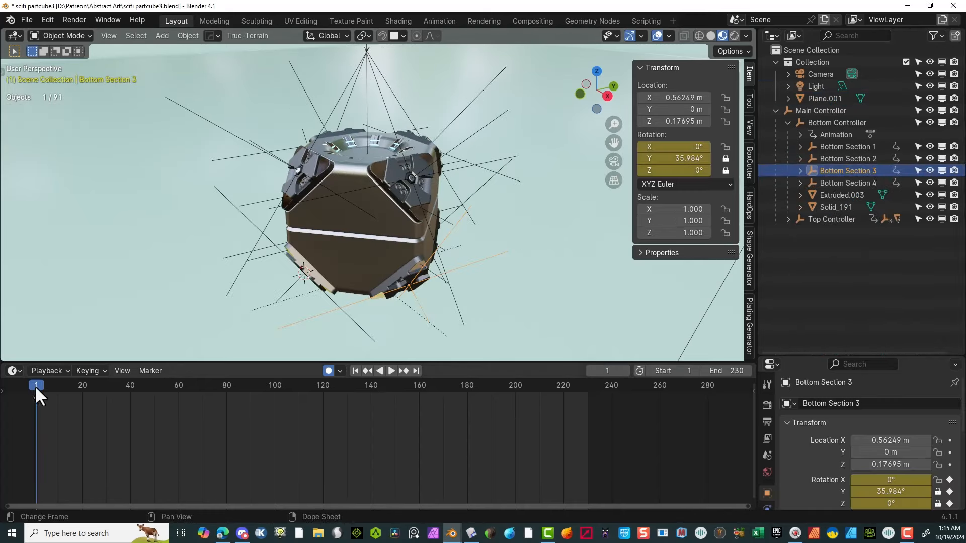
Step: Keyframe changed X rotations for Bottom Section 3 at frame 30 and at frame 90, about 473° at the latter
{"action": "left_click_drag", "start_coordinate": [36, 386], "coordinate": [106, 401]}
{"action": "left_click_drag", "start_coordinate": [671, 147], "coordinate": [731, 147]}
{"action": "left_click_drag", "start_coordinate": [106, 386], "coordinate": [250, 386]}
{"action": "key", "text": "i"}
{"action": "left_click_drag", "start_coordinate": [704, 147], "coordinate": [704, 146]}
{"action": "key", "text": "i"}
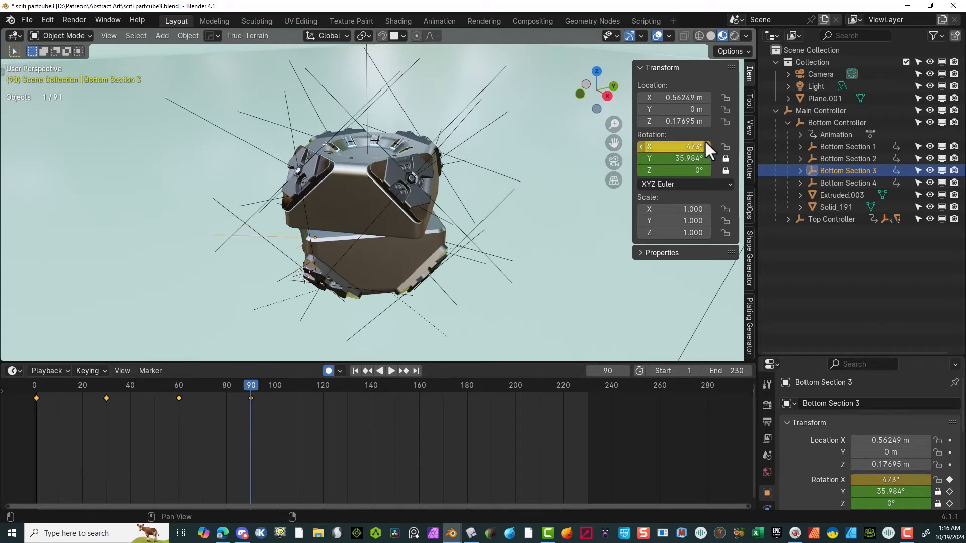
Step: Move to frame 180 and keyframe a changed X rotation for Bottom Section 3
{"action": "left_click_drag", "start_coordinate": [251, 385], "coordinate": [467, 395]}
{"action": "key", "text": "i"}
{"action": "key", "text": "i"}
{"action": "left_click_drag", "start_coordinate": [704, 147], "coordinate": [649, 146]}
{"action": "key", "text": "i"}
Step: Keyframe Bottom Section 3's X rotation at -480° on frame 230 and play the animation from the start
{"action": "left_click_drag", "start_coordinate": [498, 385], "coordinate": [587, 394]}
{"action": "left_click_drag", "start_coordinate": [706, 147], "coordinate": [649, 147]}
{"action": "key", "text": "i"}
{"action": "left_click_drag", "start_coordinate": [586, 387], "coordinate": [38, 483]}
{"action": "key", "text": "space"}
Step: Select Bottom Section 1, keyframe a changed X rotation at frame 30, and add another rotation keyframe at frame 60
{"action": "left_click", "coordinate": [254, 273]}
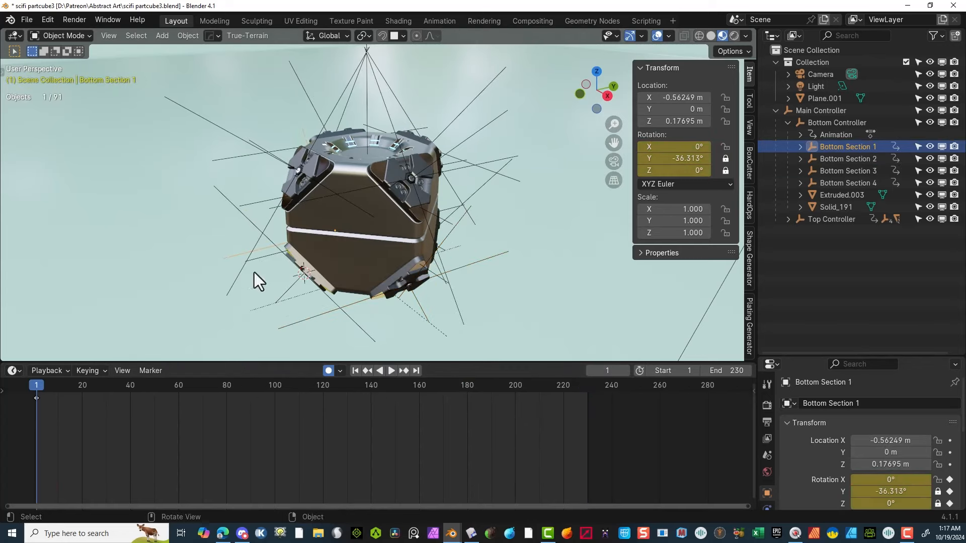
{"action": "left_click_drag", "start_coordinate": [40, 386], "coordinate": [106, 387]}
{"action": "left_click_drag", "start_coordinate": [674, 147], "coordinate": [705, 147]}
{"action": "key", "text": "i"}
{"action": "left_click_drag", "start_coordinate": [75, 386], "coordinate": [179, 415]}
{"action": "key", "text": "i"}
Step: Keyframe Bottom Section 1's X rotation at frames 120, 150 and 200, turning the section at frames 120 and 200
{"action": "left_click_drag", "start_coordinate": [333, 387], "coordinate": [323, 386]}
{"action": "left_click_drag", "start_coordinate": [679, 147], "coordinate": [644, 147]}
{"action": "key", "text": "i"}
{"action": "middle_click_drag", "start_coordinate": [533, 197], "coordinate": [391, 238]}
{"action": "left_click_drag", "start_coordinate": [323, 387], "coordinate": [395, 408]}
{"action": "key", "text": "i"}
{"action": "left_click_drag", "start_coordinate": [508, 389], "coordinate": [516, 387]}
{"action": "left_click_drag", "start_coordinate": [674, 147], "coordinate": [729, 147]}
Step: Select Bottom Section 2 and set its Y rotation to 0° at frame 1
{"action": "left_click", "coordinate": [848, 159]}
{"action": "middle_click_drag", "start_coordinate": [213, 224], "coordinate": [256, 224]}
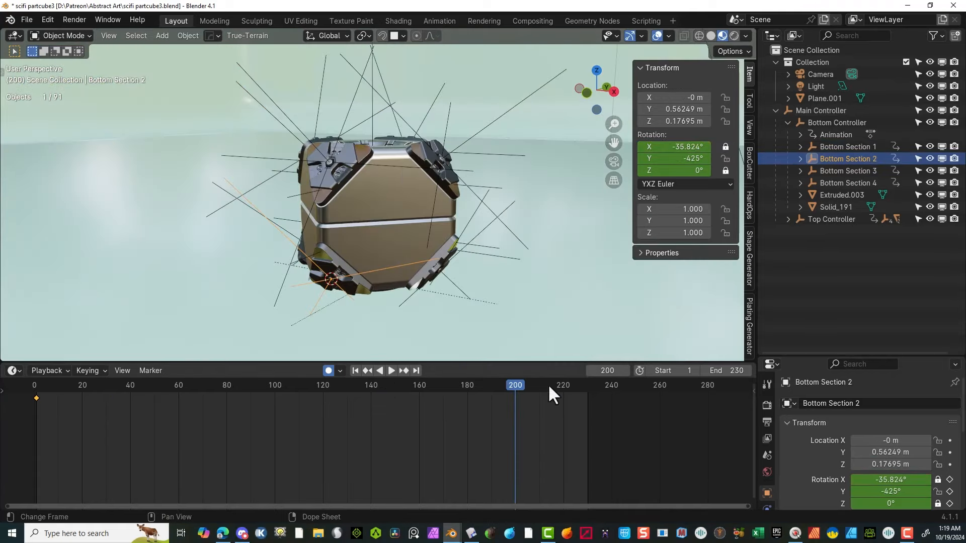
{"action": "left_click_drag", "start_coordinate": [518, 385], "coordinate": [36, 385]}
{"action": "middle_click_drag", "start_coordinate": [594, 220], "coordinate": [348, 253]}
{"action": "scroll", "coordinate": [349, 251], "scroll_direction": "down", "scroll_amount": 1}
{"action": "left_click_drag", "start_coordinate": [691, 158], "coordinate": [902, 158]}
{"action": "double_click", "coordinate": [690, 158]}
{"action": "type", "text": "0"}
{"action": "key", "text": "Tab"}
Step: Move to frame 30 and keyframe a changed Y rotation for Bottom Section 2
{"action": "left_click_drag", "start_coordinate": [37, 385], "coordinate": [106, 385]}
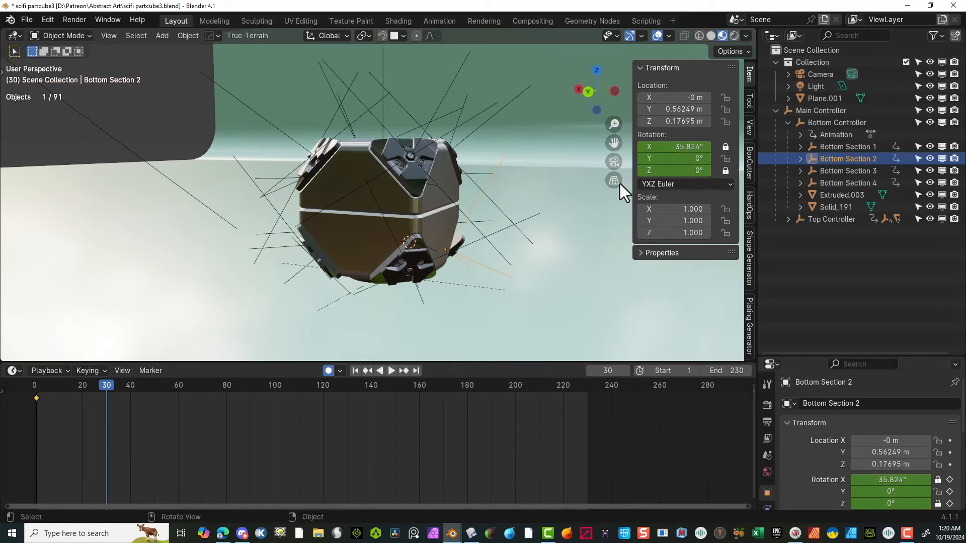
{"action": "left_click_drag", "start_coordinate": [690, 159], "coordinate": [841, 159]}
{"action": "scroll", "coordinate": [569, 186], "scroll_direction": "down", "scroll_amount": 1}
{"action": "left_click_drag", "start_coordinate": [569, 185], "coordinate": [543, 194]}
{"action": "middle_click_drag", "start_coordinate": [543, 193], "coordinate": [414, 194]}
{"action": "left_click_drag", "start_coordinate": [653, 158], "coordinate": [676, 158]}
Step: Move to frame 120 and keyframe Bottom Section 2's Y rotation at about 1134°
{"action": "left_click_drag", "start_coordinate": [106, 385], "coordinate": [322, 385]}
{"action": "key", "text": "i"}
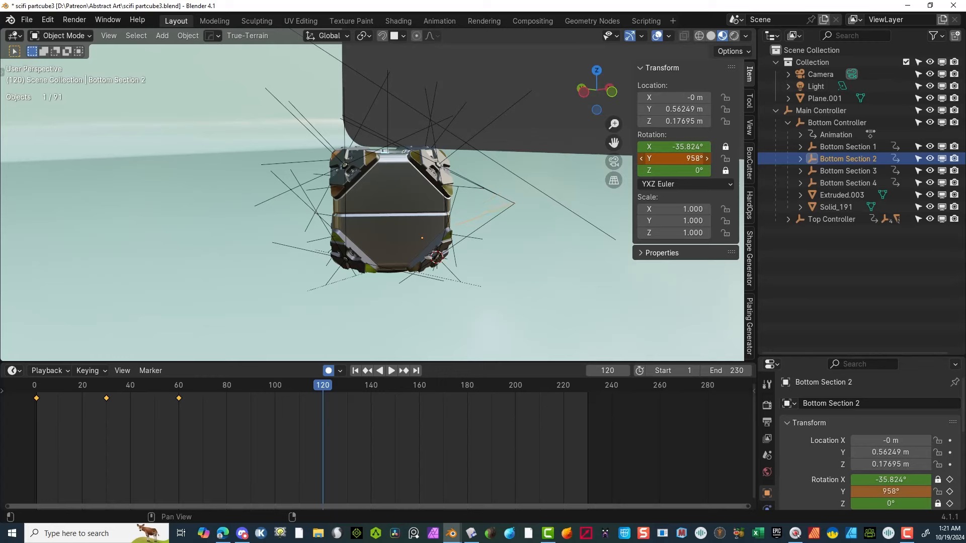
{"action": "key", "text": "i"}
{"action": "left_click_drag", "start_coordinate": [326, 384], "coordinate": [423, 377]}
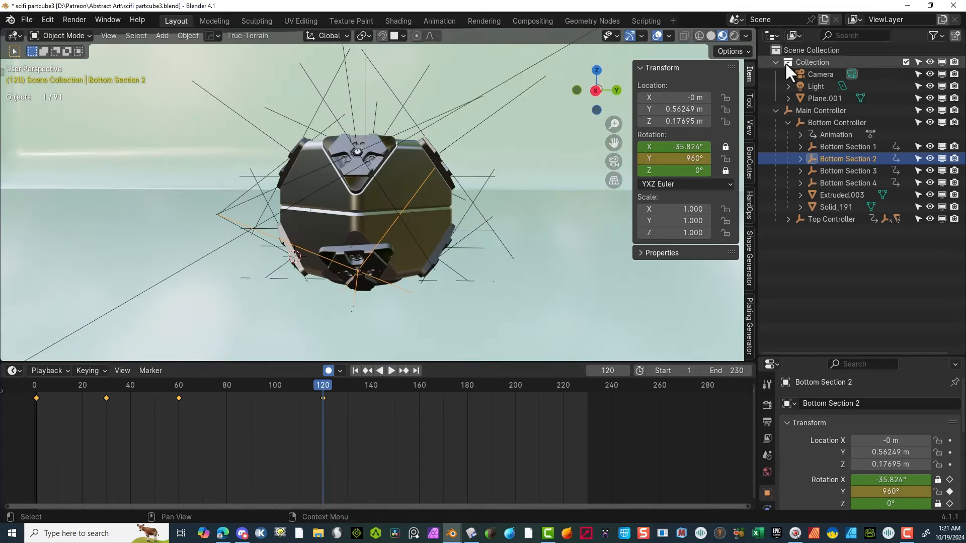
{"action": "left_click_drag", "start_coordinate": [674, 158], "coordinate": [713, 159]}
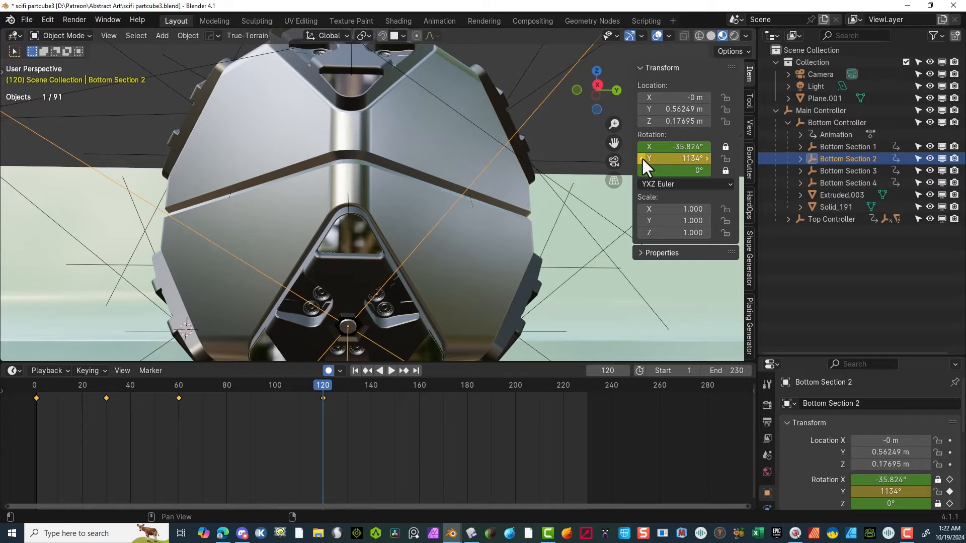
{"action": "left_click_drag", "start_coordinate": [641, 157], "coordinate": [705, 156]}
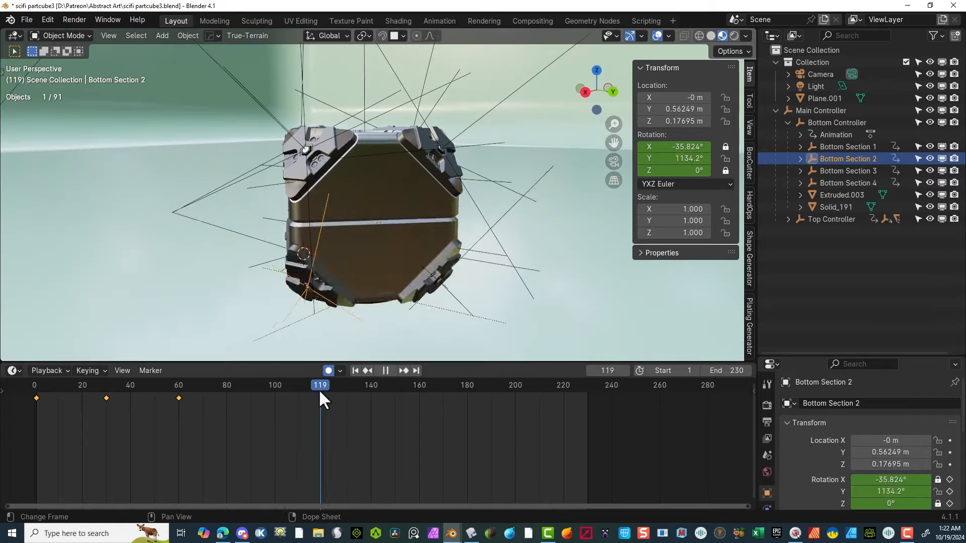
Step: At frame 200, reset Bottom Section 2's Y rotation to 0, adjust it to line the section up, and deselect it
{"action": "left_click_drag", "start_coordinate": [320, 398], "coordinate": [515, 413]}
{"action": "left_click", "coordinate": [708, 159]}
{"action": "left_click_drag", "start_coordinate": [679, 159], "coordinate": [641, 158]}
{"action": "double_click", "coordinate": [686, 158]}
{"action": "type", "text": "0"}
{"action": "key", "text": "Return"}
{"action": "middle_click_drag", "start_coordinate": [216, 302], "coordinate": [312, 307]}
{"action": "left_click_drag", "start_coordinate": [677, 159], "coordinate": [708, 158]}
{"action": "left_click", "coordinate": [490, 271]}
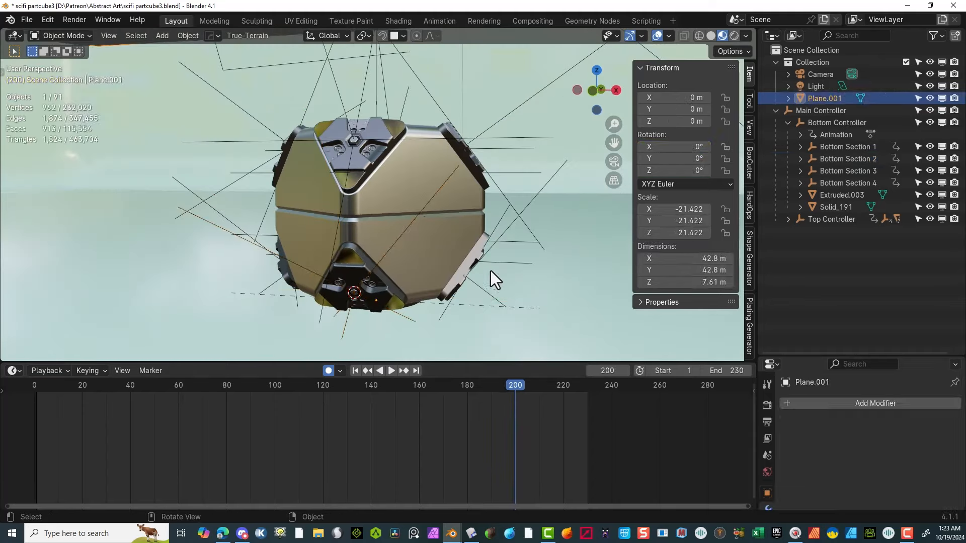
Step: Select Bottom Section 4, move to frame 30 and keyframe a changed Y rotation
{"action": "left_click", "coordinate": [848, 147]}
{"action": "middle_click_drag", "start_coordinate": [403, 302], "coordinate": [453, 281]}
{"action": "left_click", "coordinate": [848, 171]}
{"action": "left_click", "coordinate": [849, 184]}
{"action": "left_click_drag", "start_coordinate": [524, 387], "coordinate": [107, 387]}
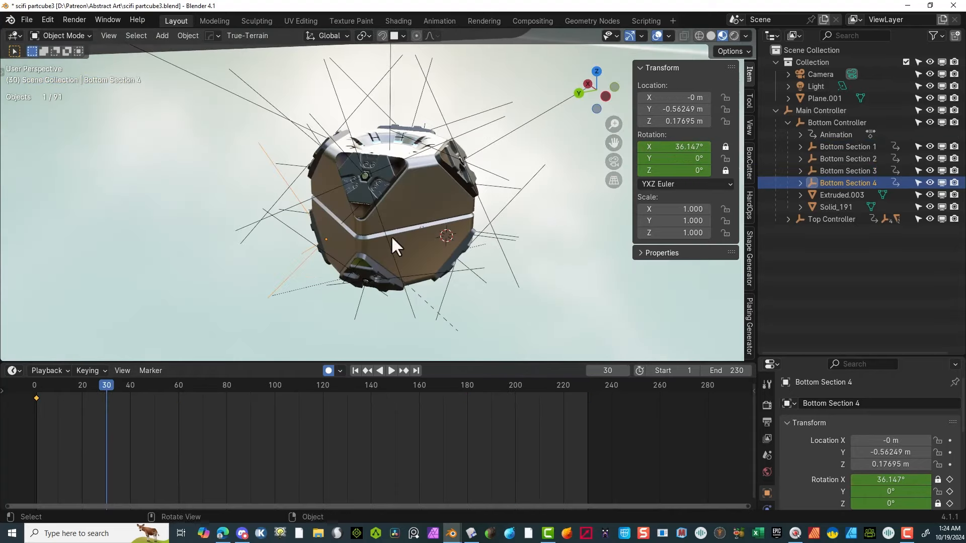
{"action": "middle_click_drag", "start_coordinate": [392, 238], "coordinate": [528, 221]}
{"action": "left_click_drag", "start_coordinate": [674, 158], "coordinate": [724, 159]}
{"action": "key", "text": "i"}
Step: Keyframe changed Y rotations for Bottom Section 4 at frames 120 and 150
{"action": "left_click_drag", "start_coordinate": [107, 386], "coordinate": [323, 398]}
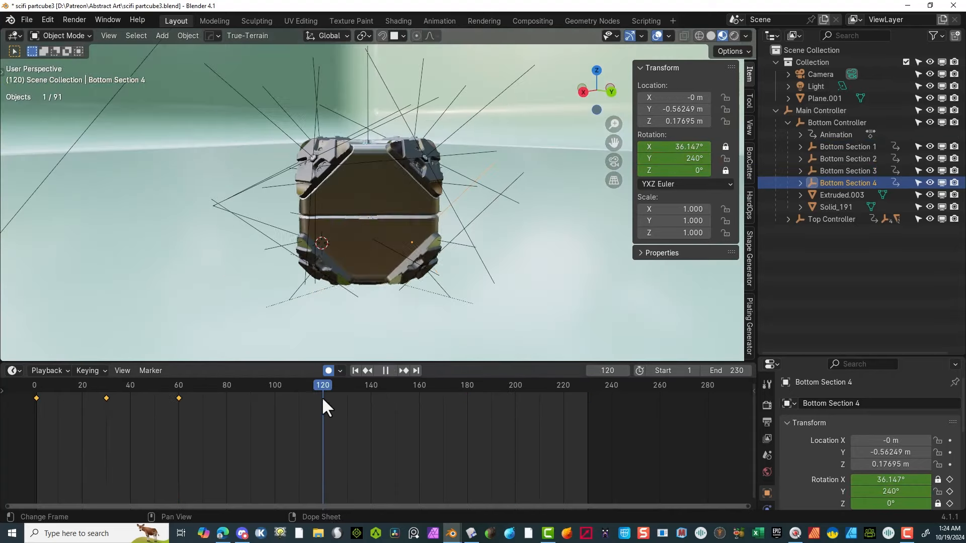
{"action": "left_click_drag", "start_coordinate": [674, 159], "coordinate": [704, 159]}
{"action": "middle_click_drag", "start_coordinate": [594, 241], "coordinate": [443, 246]}
{"action": "left_click_drag", "start_coordinate": [323, 386], "coordinate": [395, 397]}
{"action": "left_click_drag", "start_coordinate": [674, 158], "coordinate": [712, 171]}
Step: Move to frame 230 and keyframe a Y rotation that lines Bottom Section 4 up with the sphere
{"action": "left_click_drag", "start_coordinate": [395, 386], "coordinate": [588, 397]}
{"action": "left_click_drag", "start_coordinate": [663, 159], "coordinate": [704, 159]}
{"action": "middle_click_drag", "start_coordinate": [352, 251], "coordinate": [503, 247]}
{"action": "scroll", "coordinate": [503, 246], "scroll_direction": "up", "scroll_amount": 2}
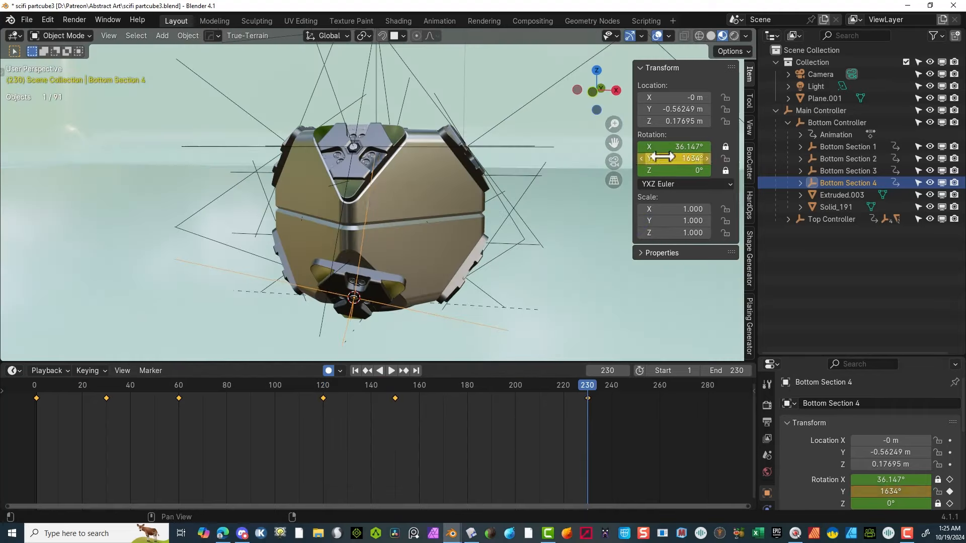
{"action": "left_click_drag", "start_coordinate": [663, 159], "coordinate": [676, 158]}
Step: Check the bottom sections' alignment at frame 230 from several sides and play the animation from the start
{"action": "middle_click_drag", "start_coordinate": [475, 231], "coordinate": [533, 246]}
{"action": "left_click", "coordinate": [460, 327]}
{"action": "middle_click_drag", "start_coordinate": [461, 327], "coordinate": [619, 302]}
{"action": "left_click", "coordinate": [288, 257]}
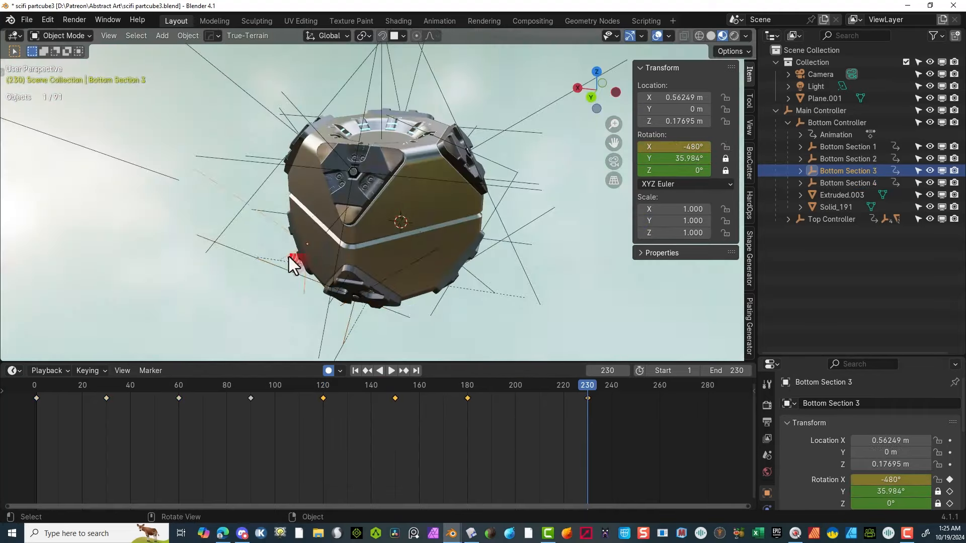
{"action": "middle_click_drag", "start_coordinate": [288, 256], "coordinate": [342, 312]}
{"action": "scroll", "coordinate": [342, 312], "scroll_direction": "down", "scroll_amount": 4}
{"action": "left_click_drag", "start_coordinate": [587, 387], "coordinate": [30, 441]}
{"action": "scroll", "coordinate": [481, 171], "scroll_direction": "up", "scroll_amount": 3}
{"action": "middle_click_drag", "start_coordinate": [402, 261], "coordinate": [387, 308]}
{"action": "scroll", "coordinate": [388, 308], "scroll_direction": "down", "scroll_amount": 2}
{"action": "key", "text": "space"}
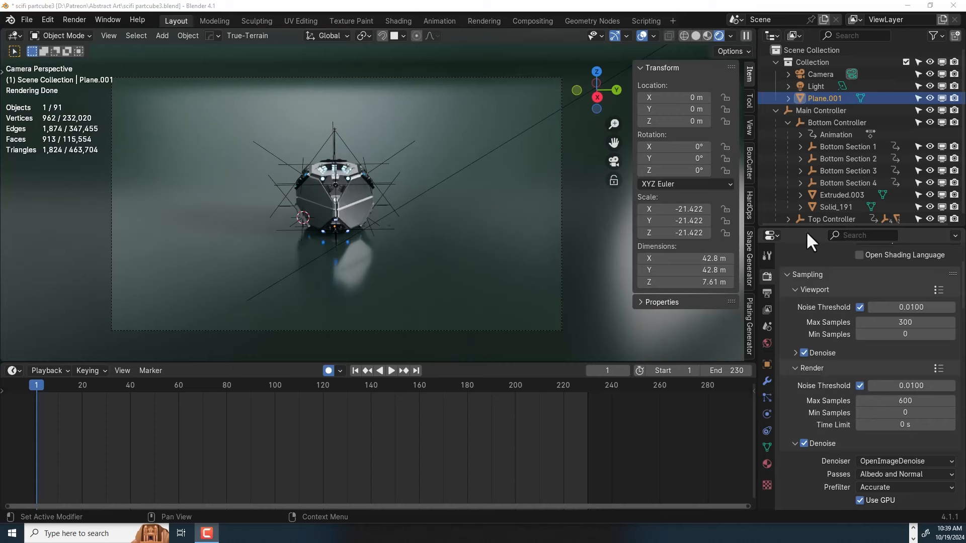
Step: Enlarge the properties area, select the camera and look through the render settings below Sampling
{"action": "left_click_drag", "start_coordinate": [797, 227], "coordinate": [795, 225]}
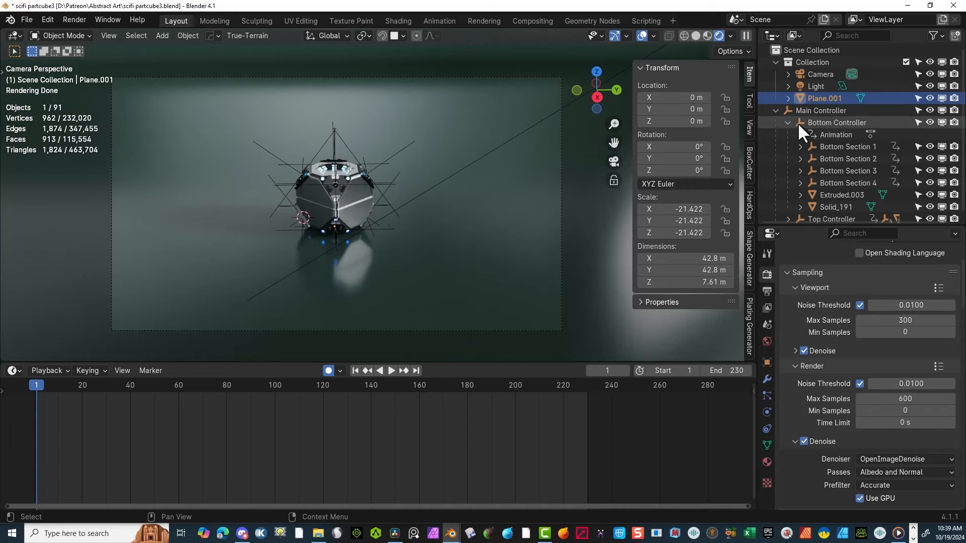
{"action": "left_click", "coordinate": [819, 73]}
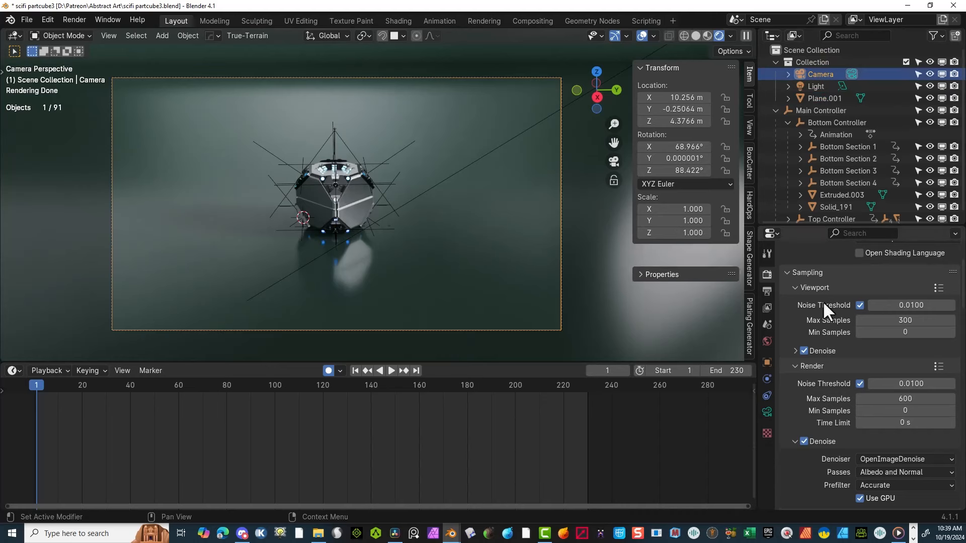
{"action": "scroll", "coordinate": [815, 352], "scroll_direction": "down", "scroll_amount": 10}
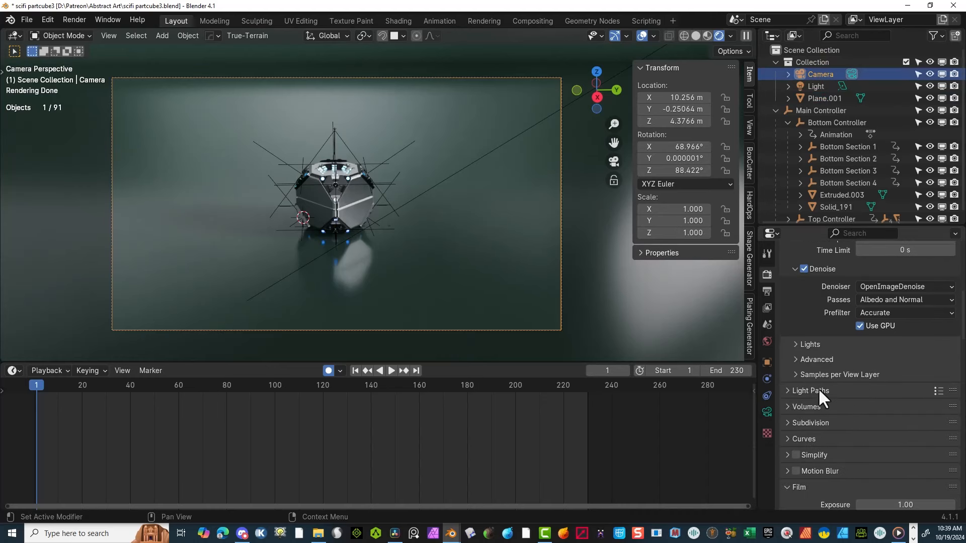